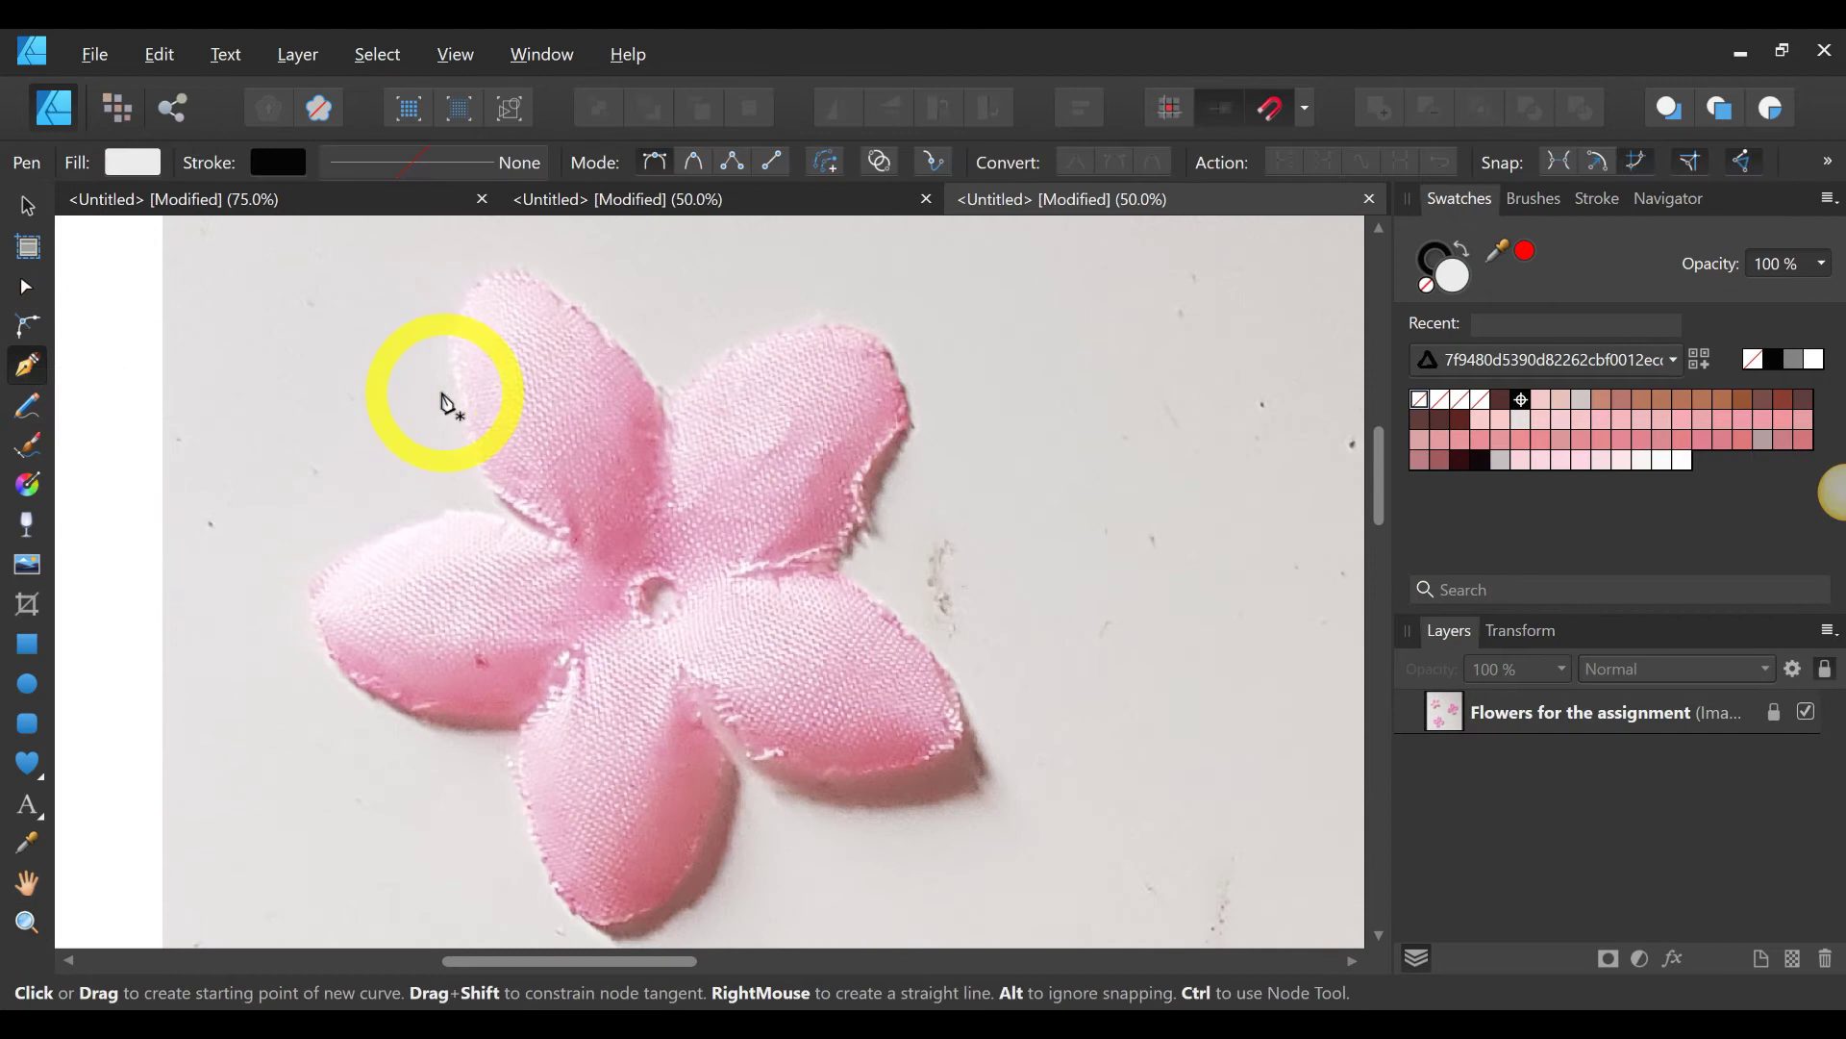
Step: Draw a curve along the upper-left petal's left edge with the Pen tool and set its stroke width to 3.9 pt
{"action": "left_click", "coordinate": [572, 543]}
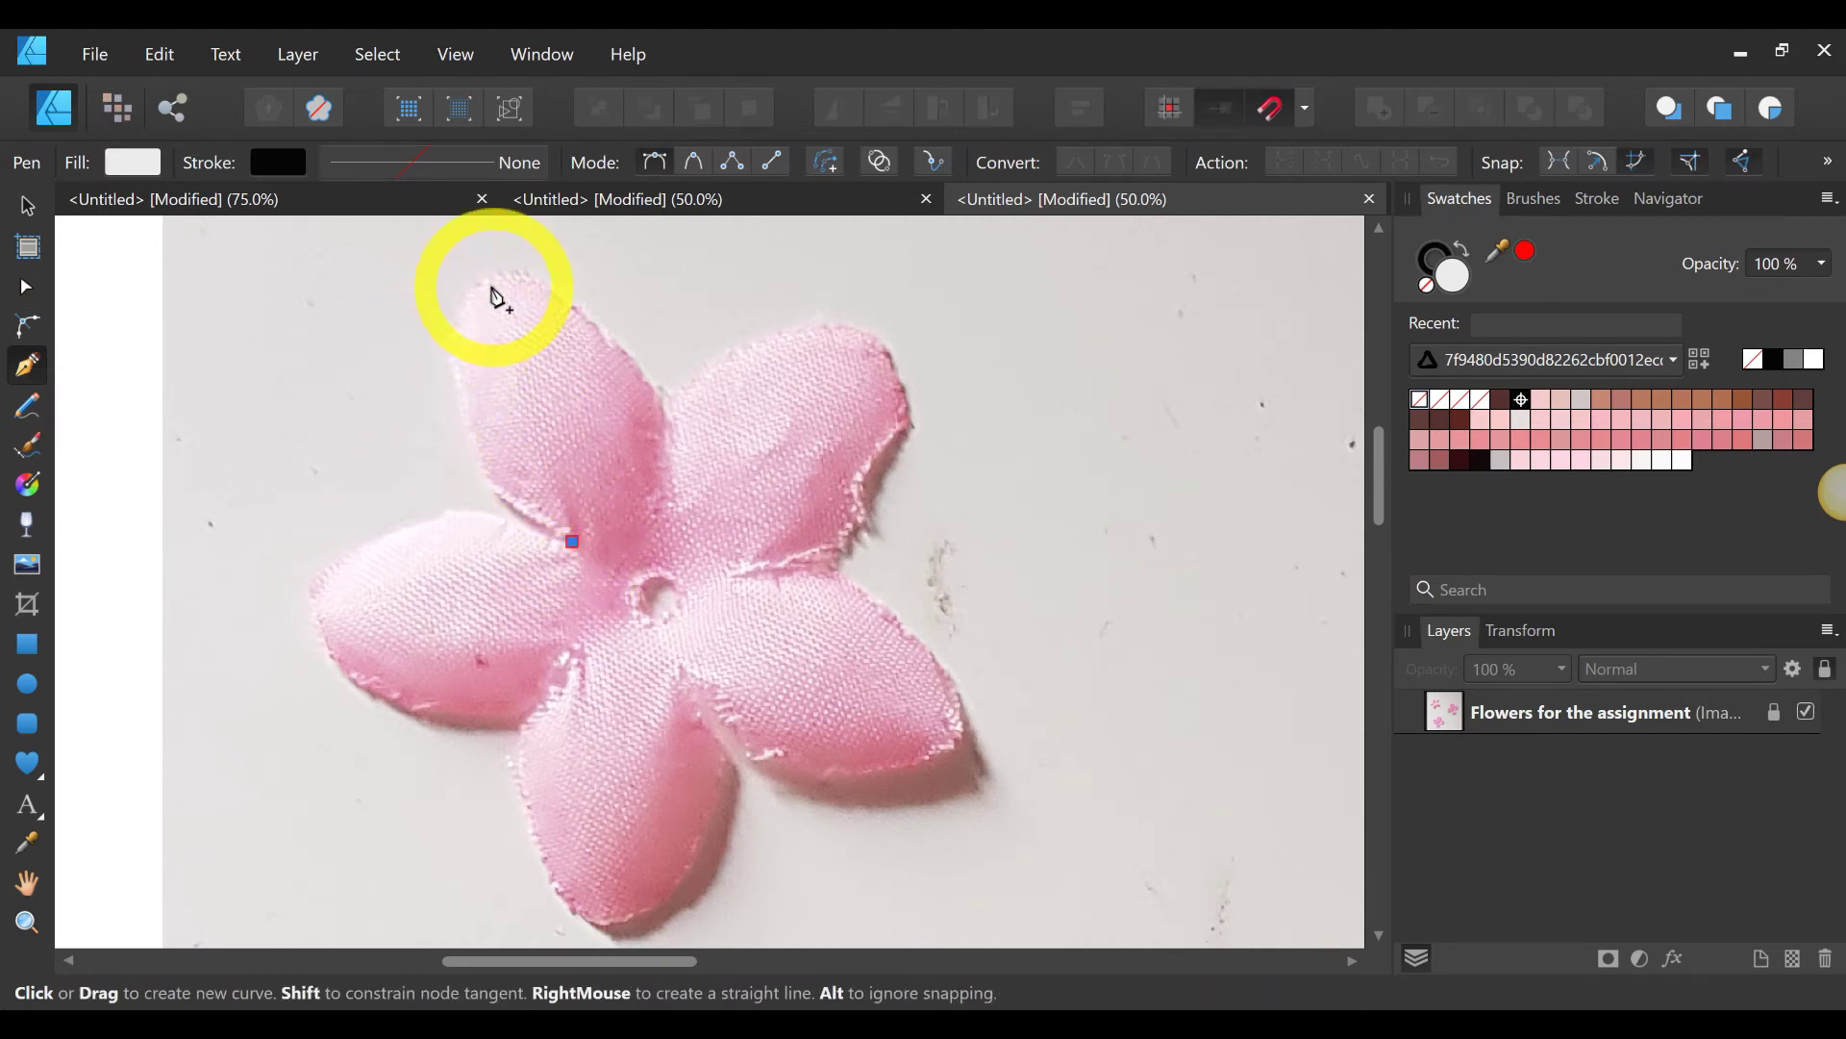
{"action": "mouse_move", "coordinate": [491, 281]}
{"action": "left_mouse_down"}
{"action": "mouse_move", "coordinate": [528, 279]}
{"action": "mouse_move", "coordinate": [528, 115]}
{"action": "mouse_move", "coordinate": [524, 165]}
{"action": "mouse_move", "coordinate": [574, 93]}
{"action": "left_mouse_up"}
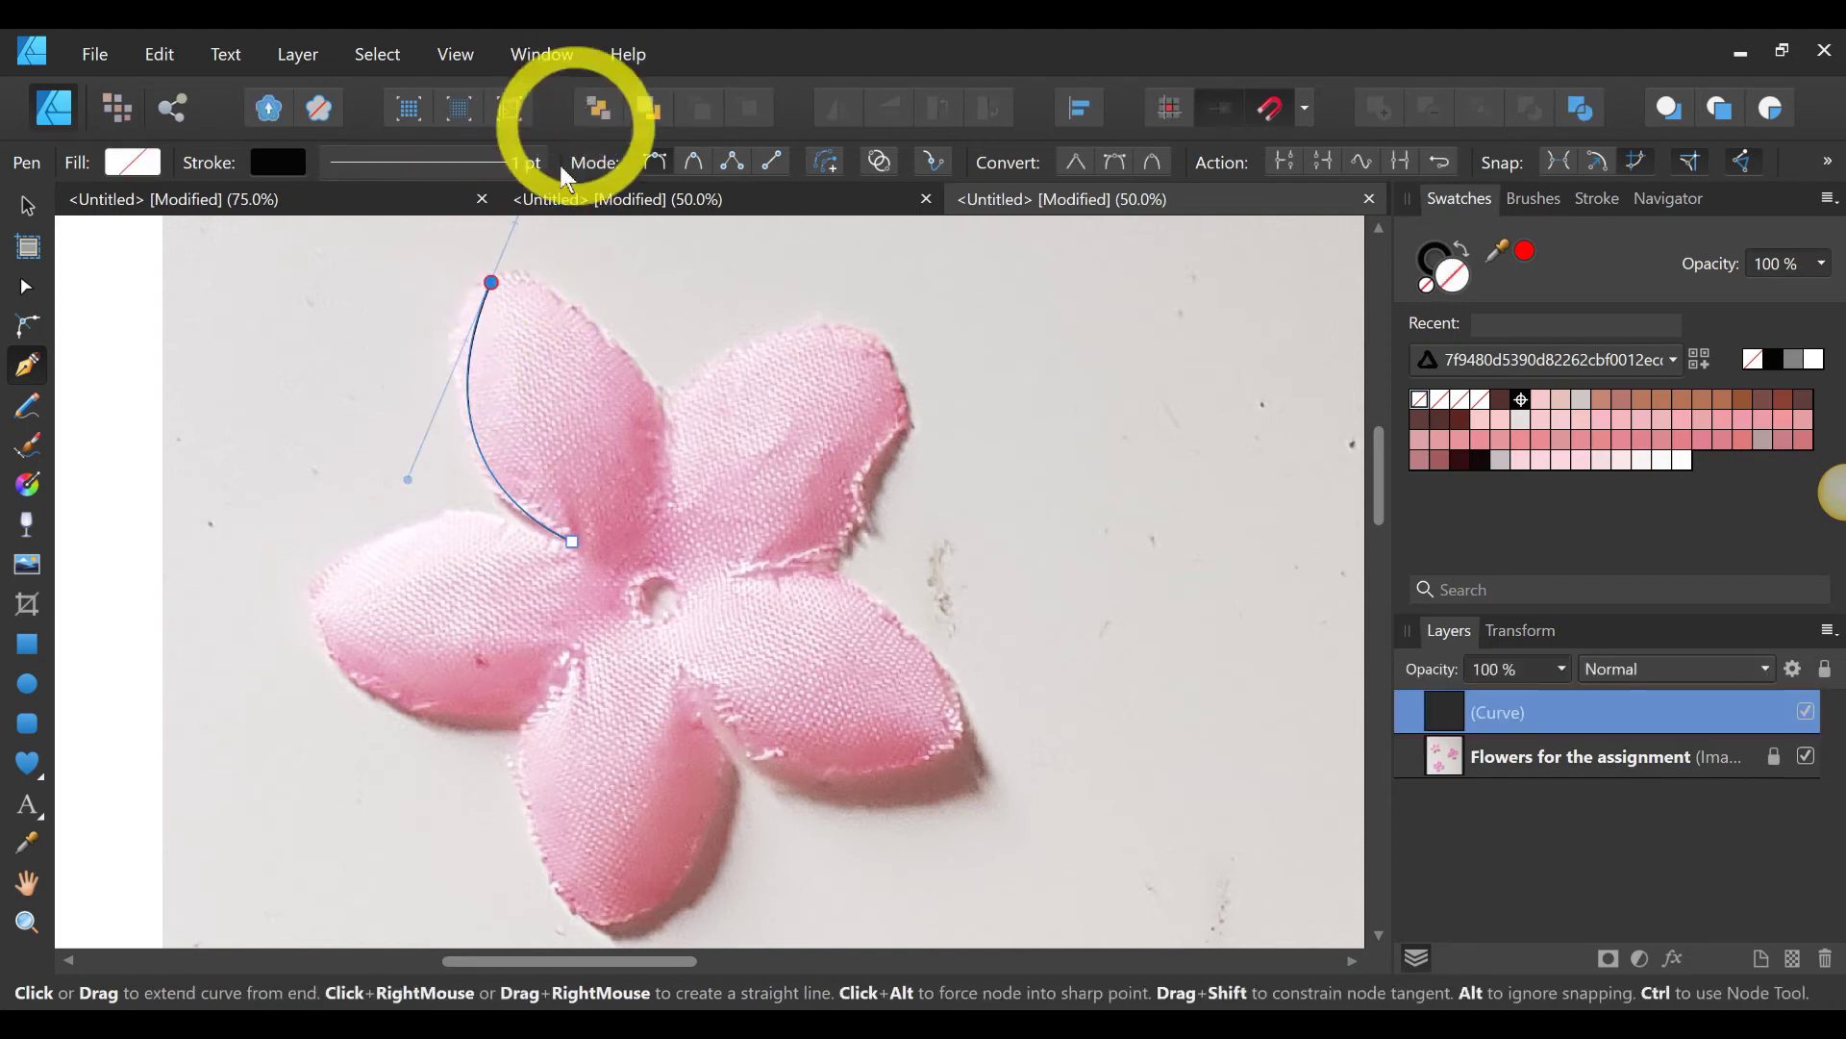
{"action": "left_click", "coordinate": [481, 161]}
{"action": "mouse_move", "coordinate": [371, 264]}
{"action": "left_mouse_down"}
{"action": "mouse_move", "coordinate": [402, 263]}
{"action": "mouse_move", "coordinate": [385, 265]}
{"action": "left_mouse_up"}
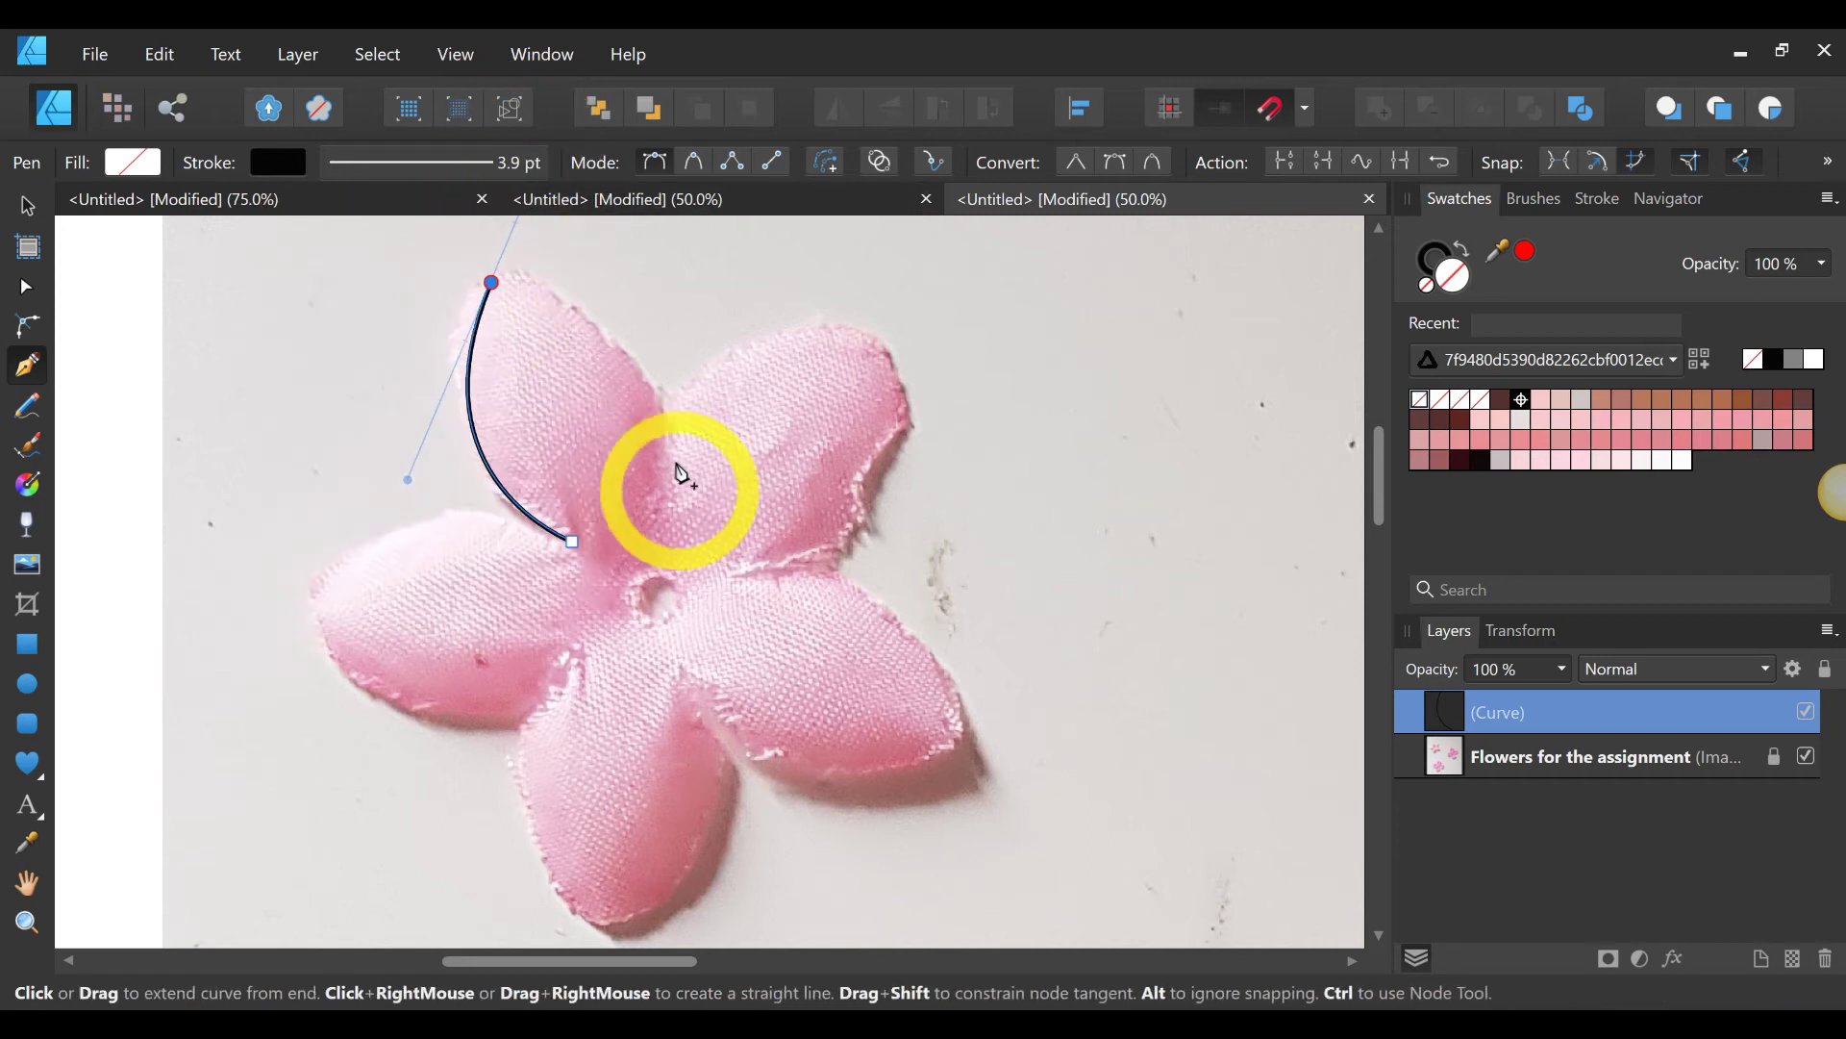
{"action": "left_click_drag", "start_coordinate": [667, 468], "coordinate": [815, 574]}
{"action": "left_click_drag", "start_coordinate": [636, 602], "coordinate": [824, 543]}
{"action": "key", "text": "ctrl+alt+z"}
{"action": "left_click", "coordinate": [502, 293]}
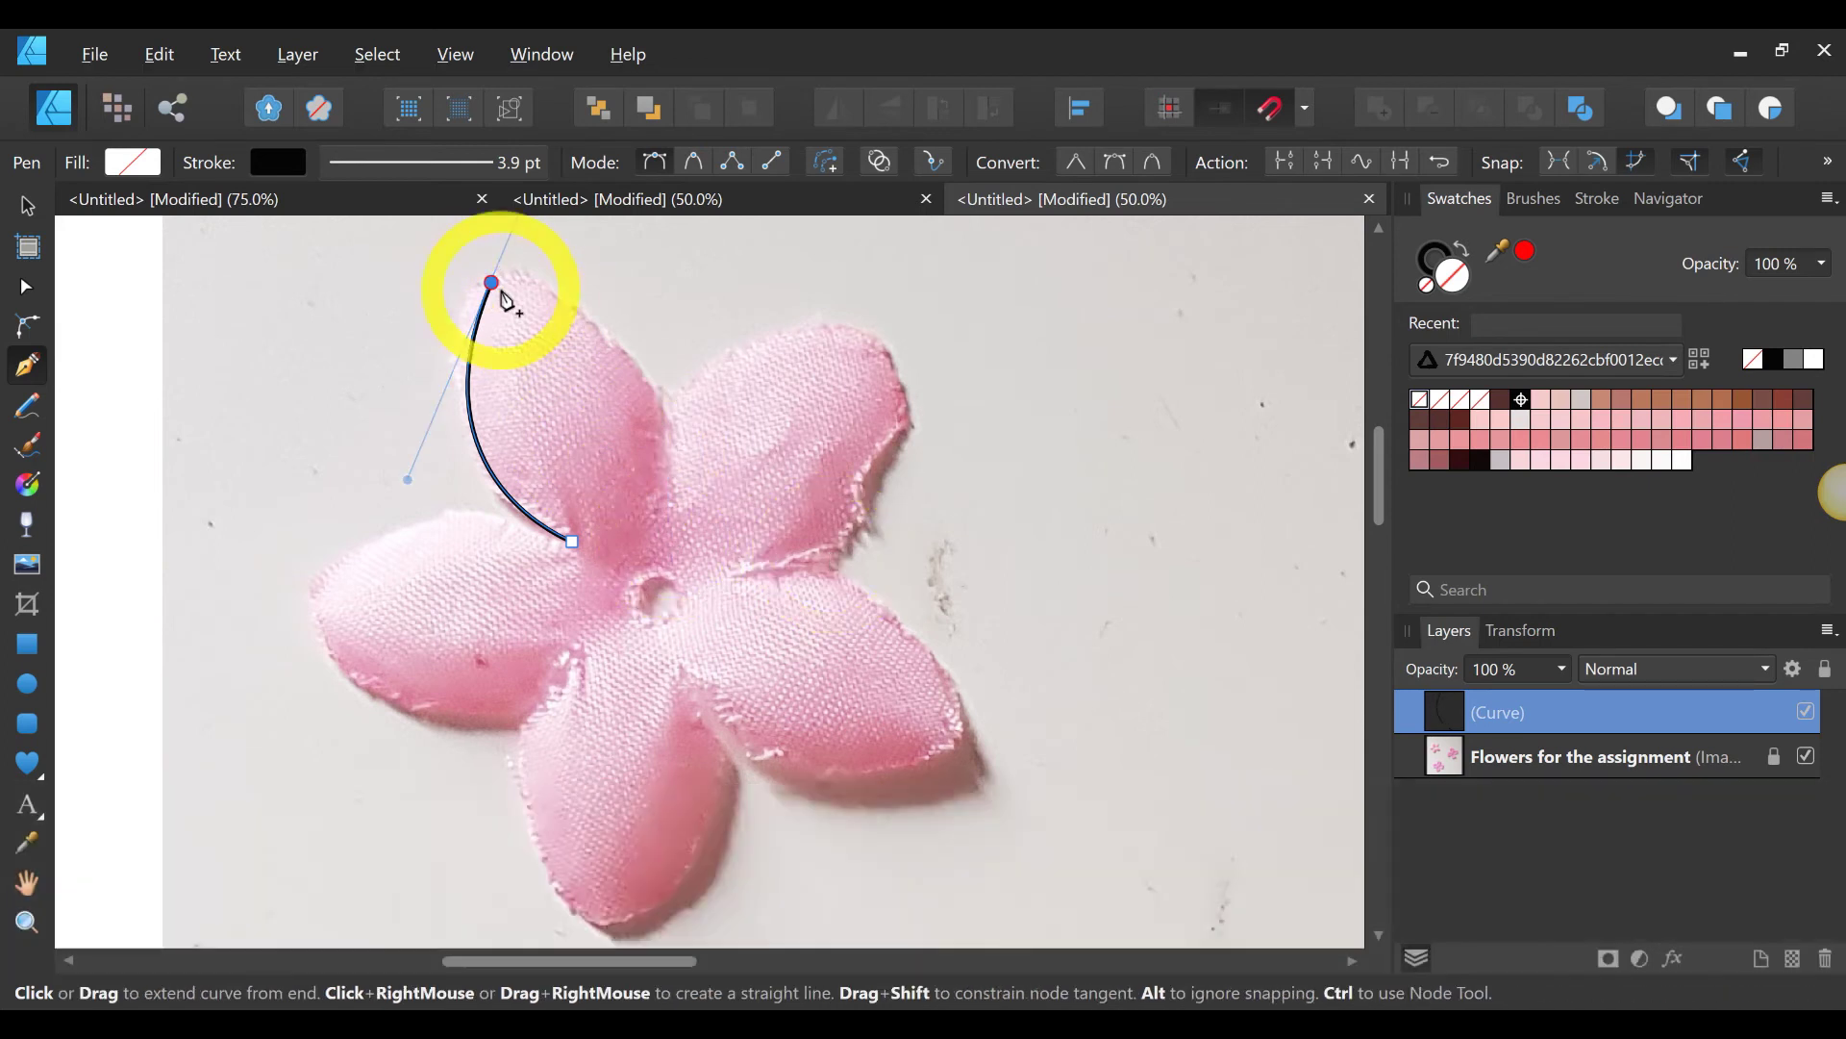
{"action": "key", "text": "alt"}
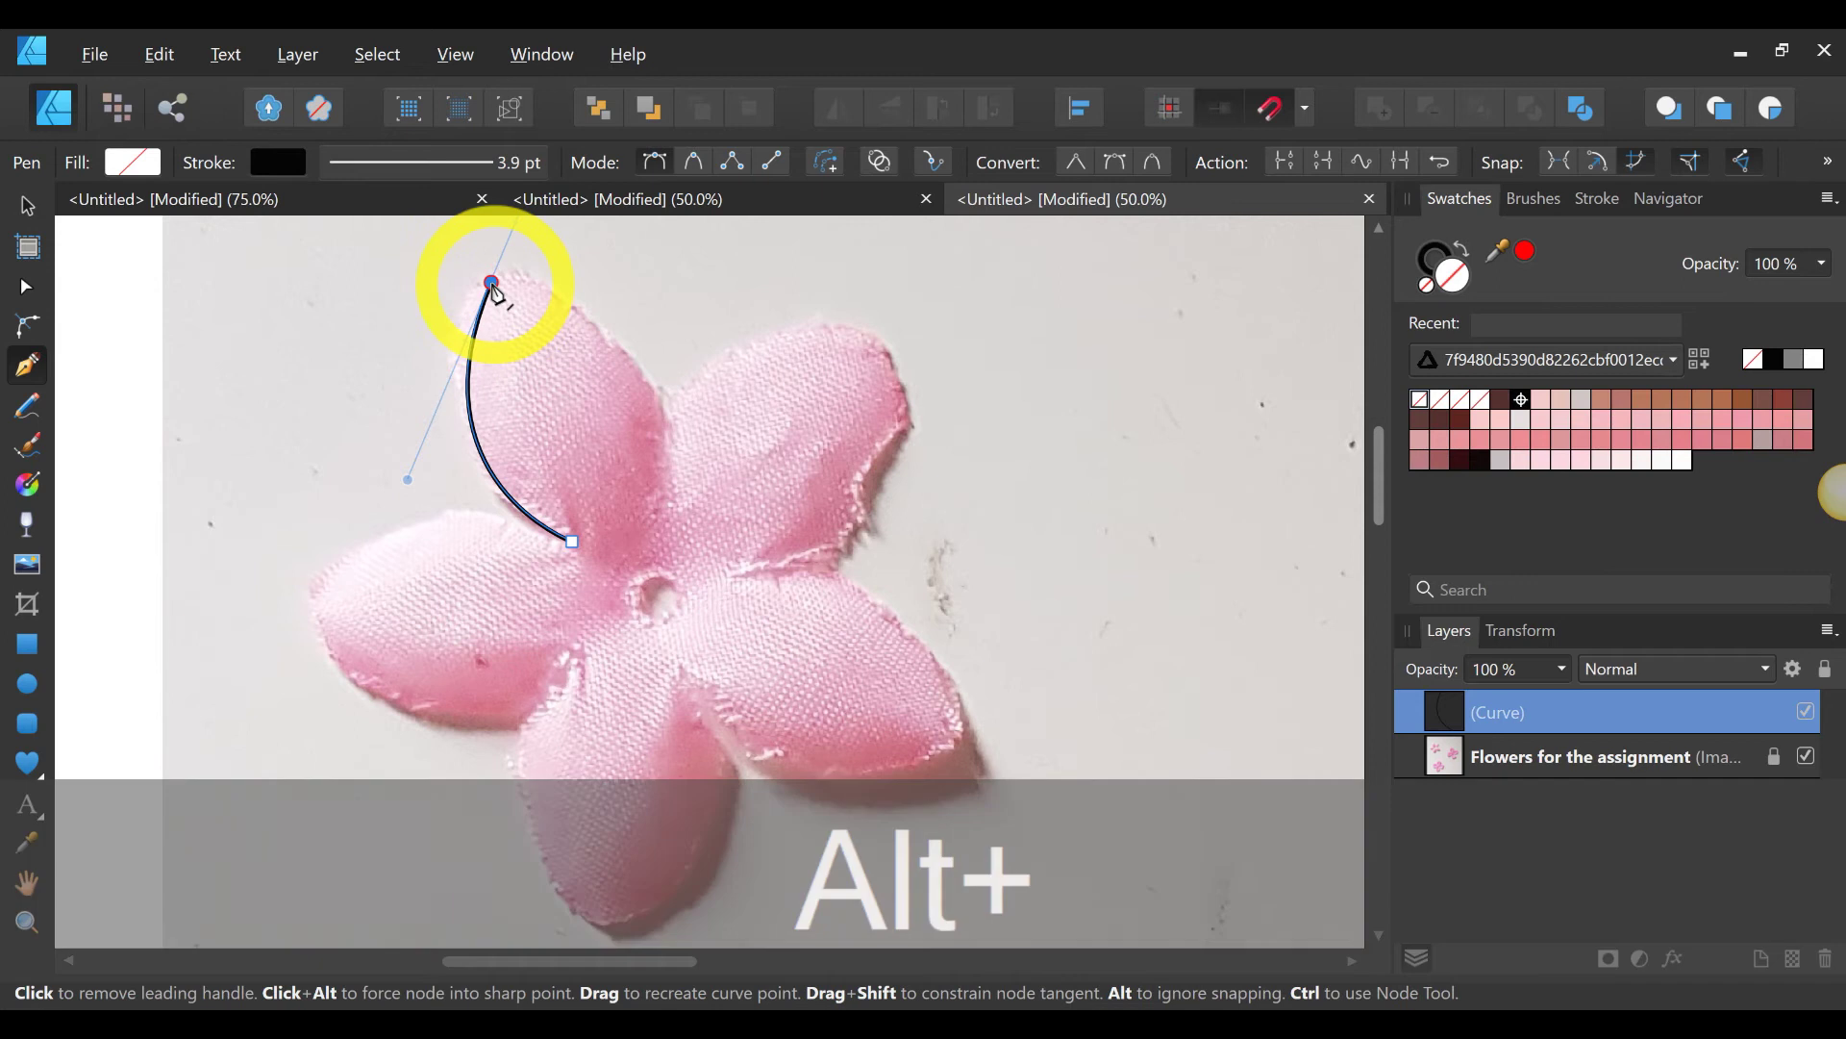
{"action": "left_click_drag", "start_coordinate": [664, 485], "coordinate": [843, 465]}
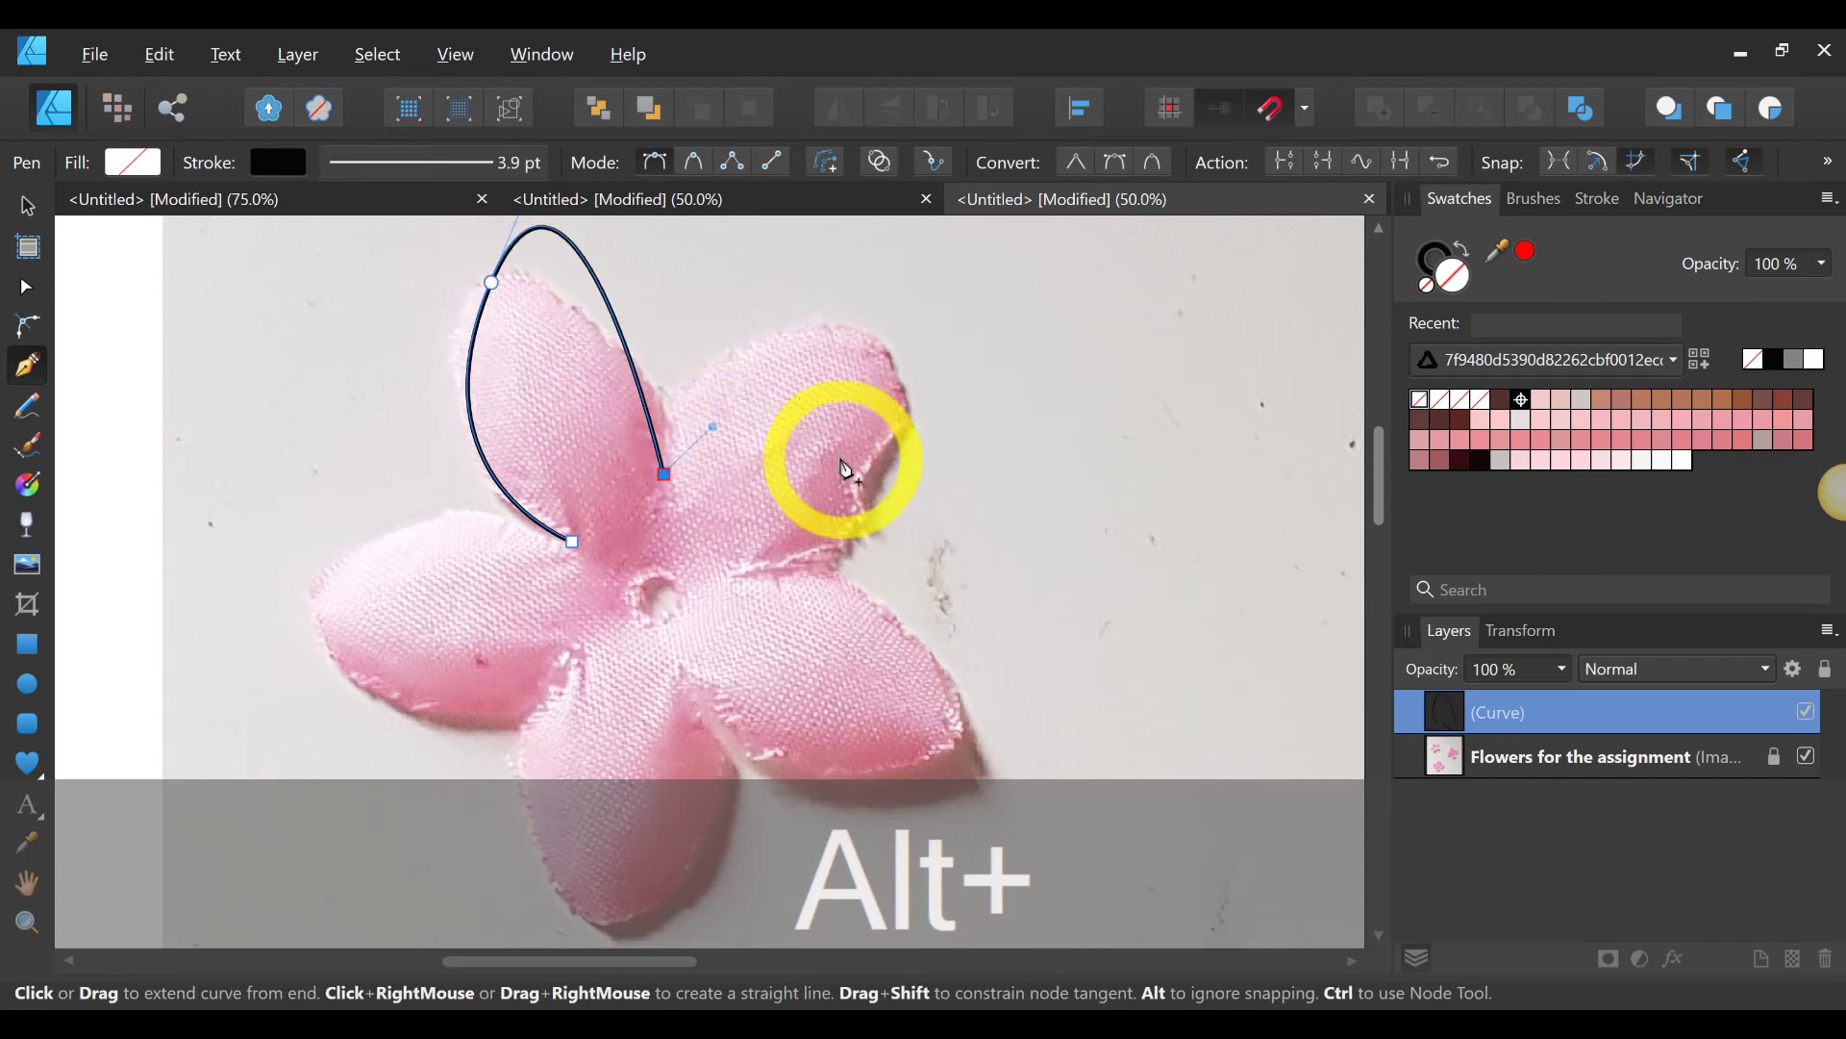
{"action": "key", "text": "ctrl+alt+z"}
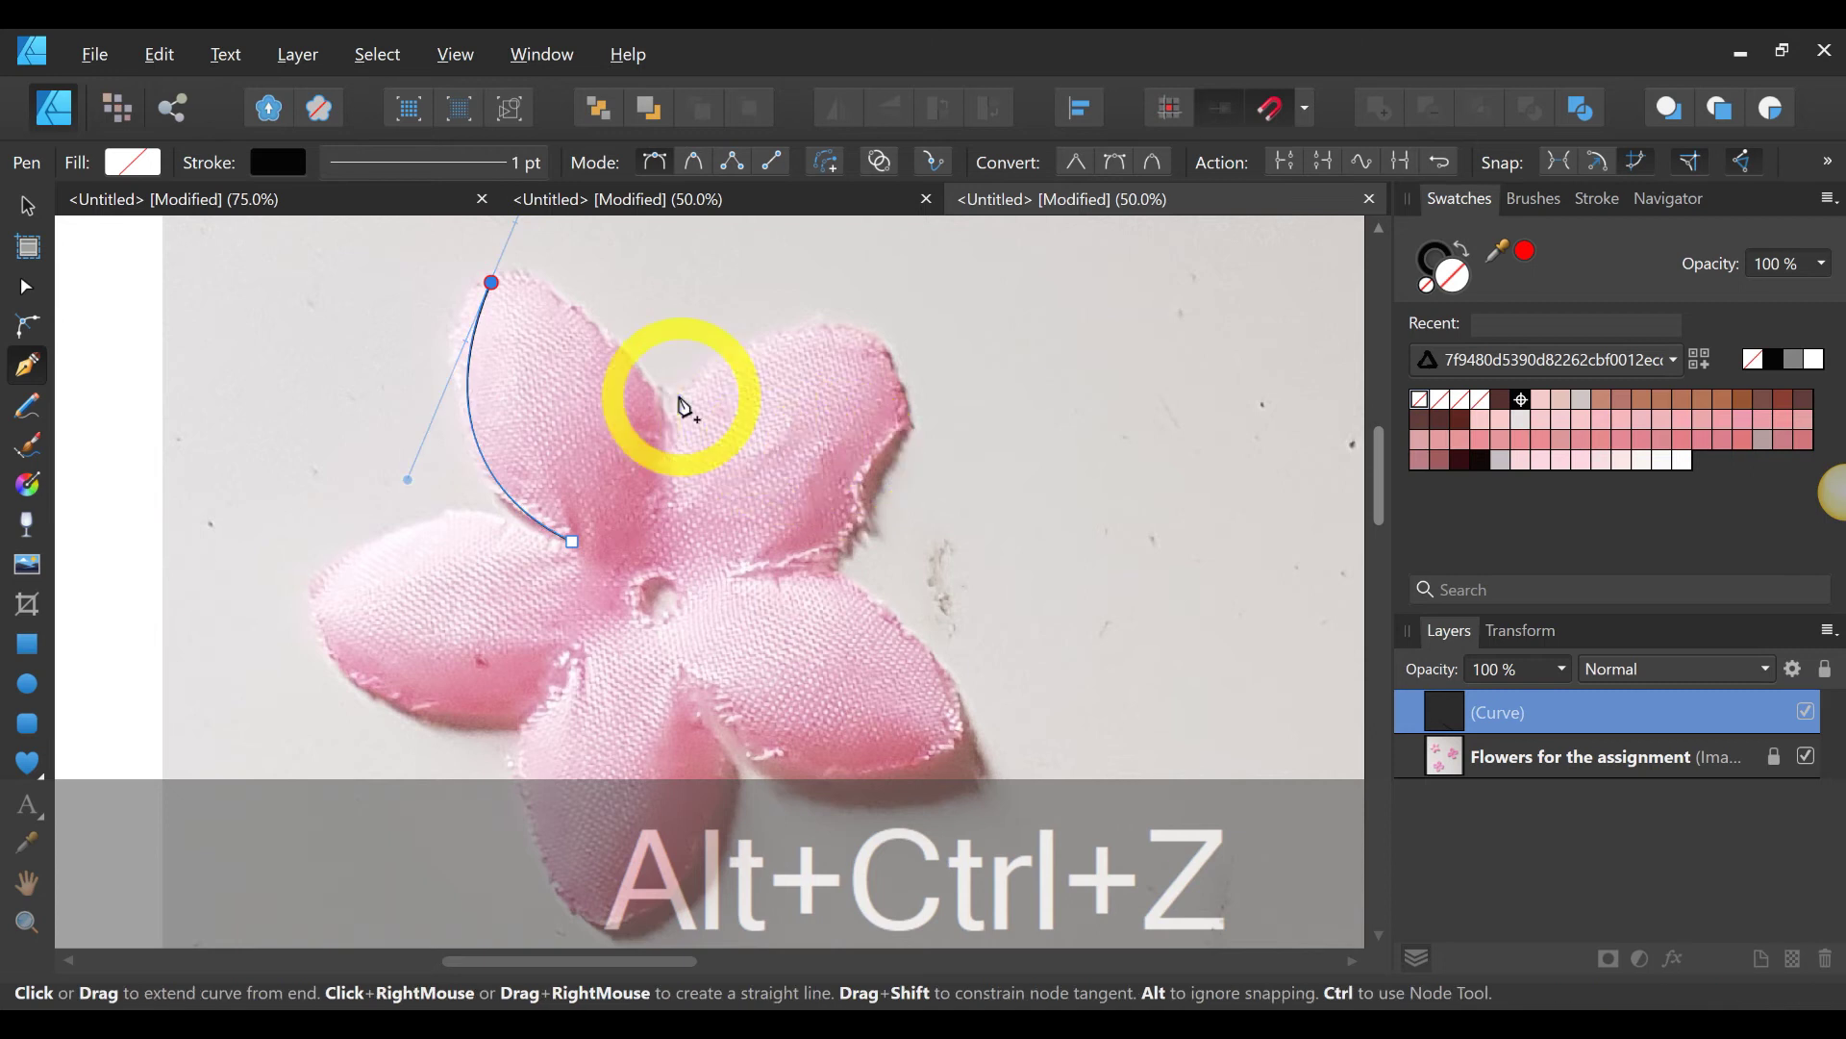
{"action": "key", "text": "ctrl+z"}
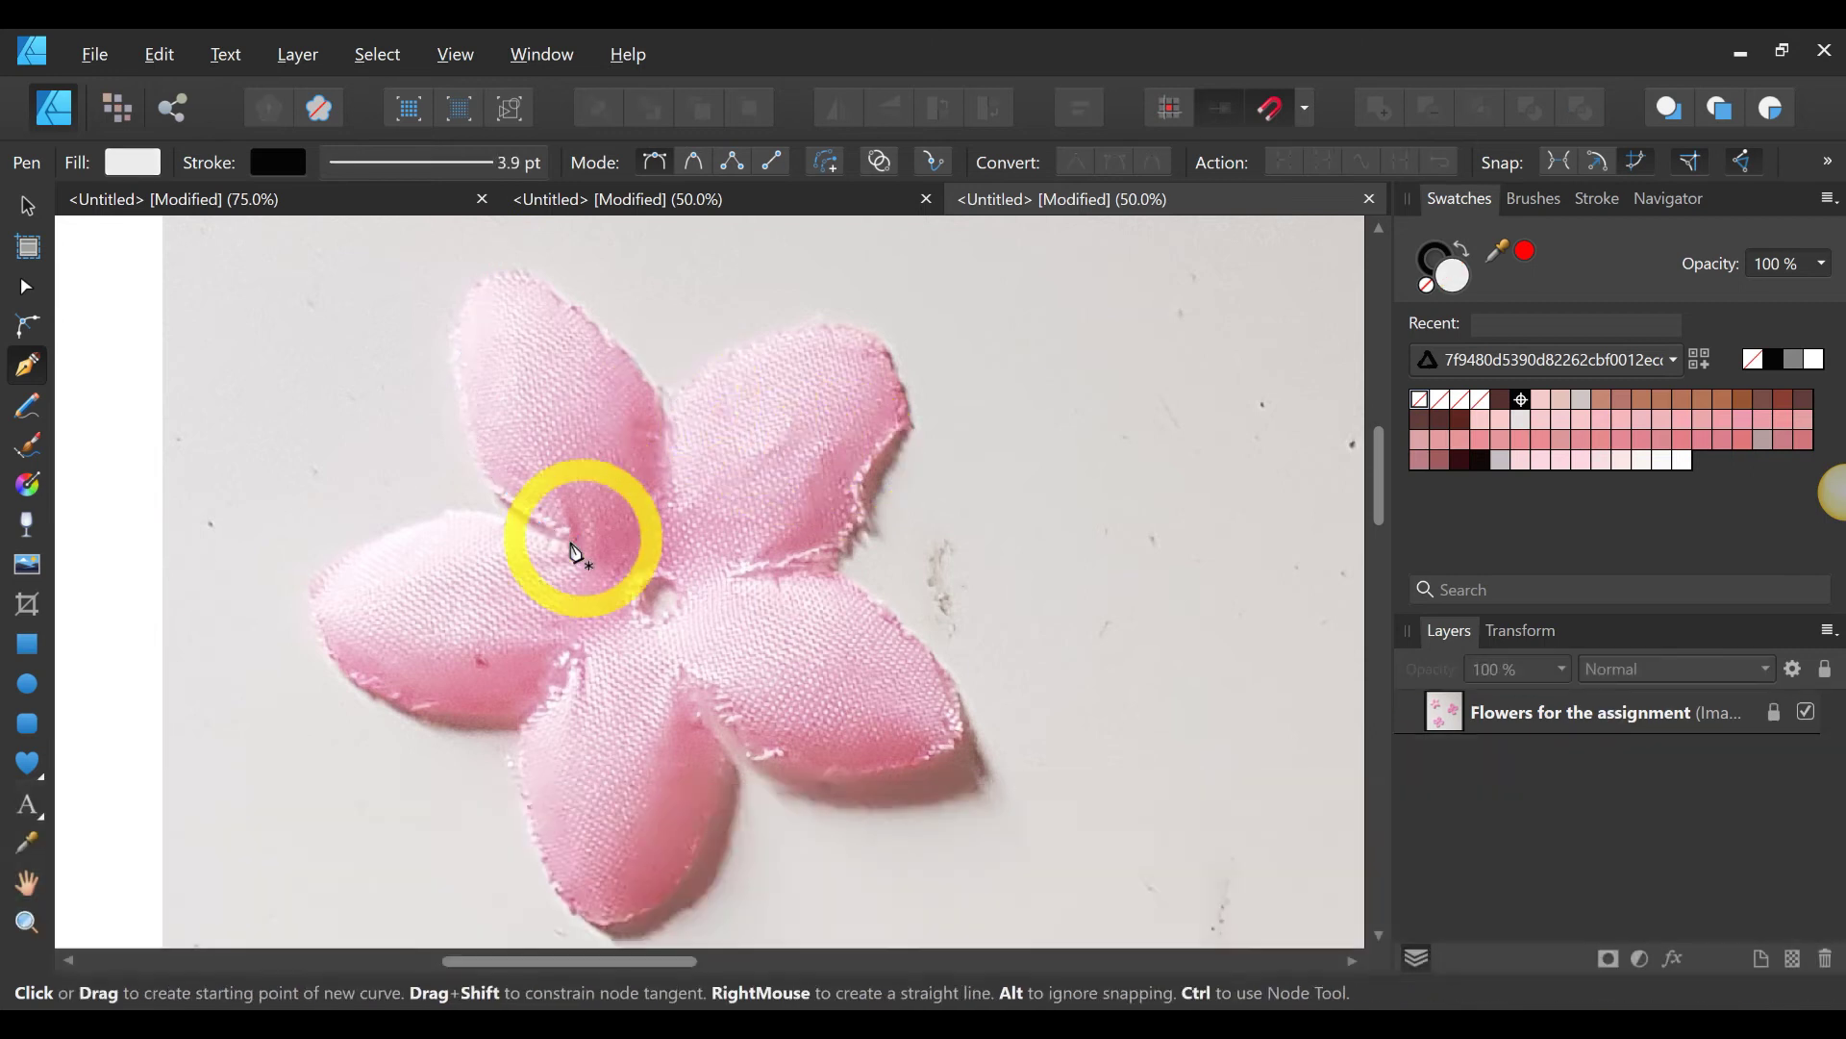
Step: Redraw the upper-left petal's left edge as a curve and make its tip a cusp with the outgoing handle aimed at the next notch
{"action": "left_click", "coordinate": [565, 528]}
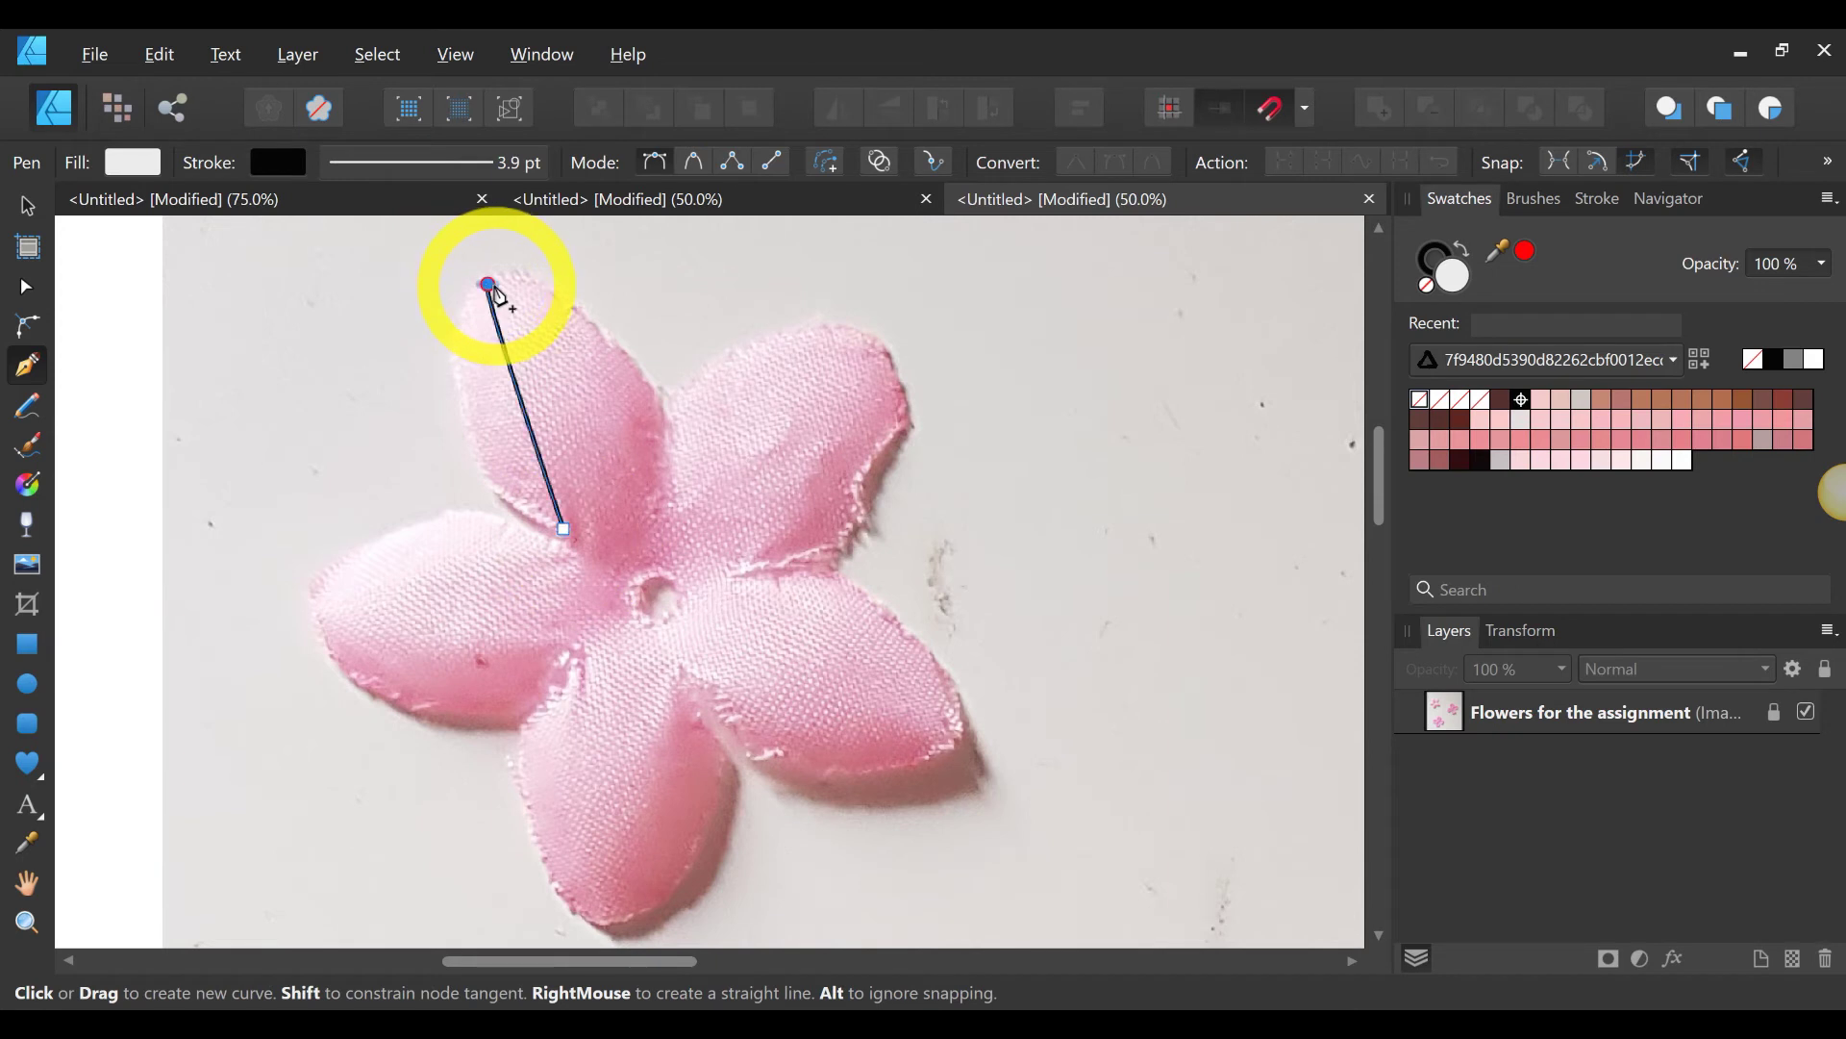
{"action": "left_click_drag", "start_coordinate": [488, 283], "coordinate": [544, 225]}
{"action": "key", "text": "Escape"}
{"action": "key", "text": "ctrl+z"}
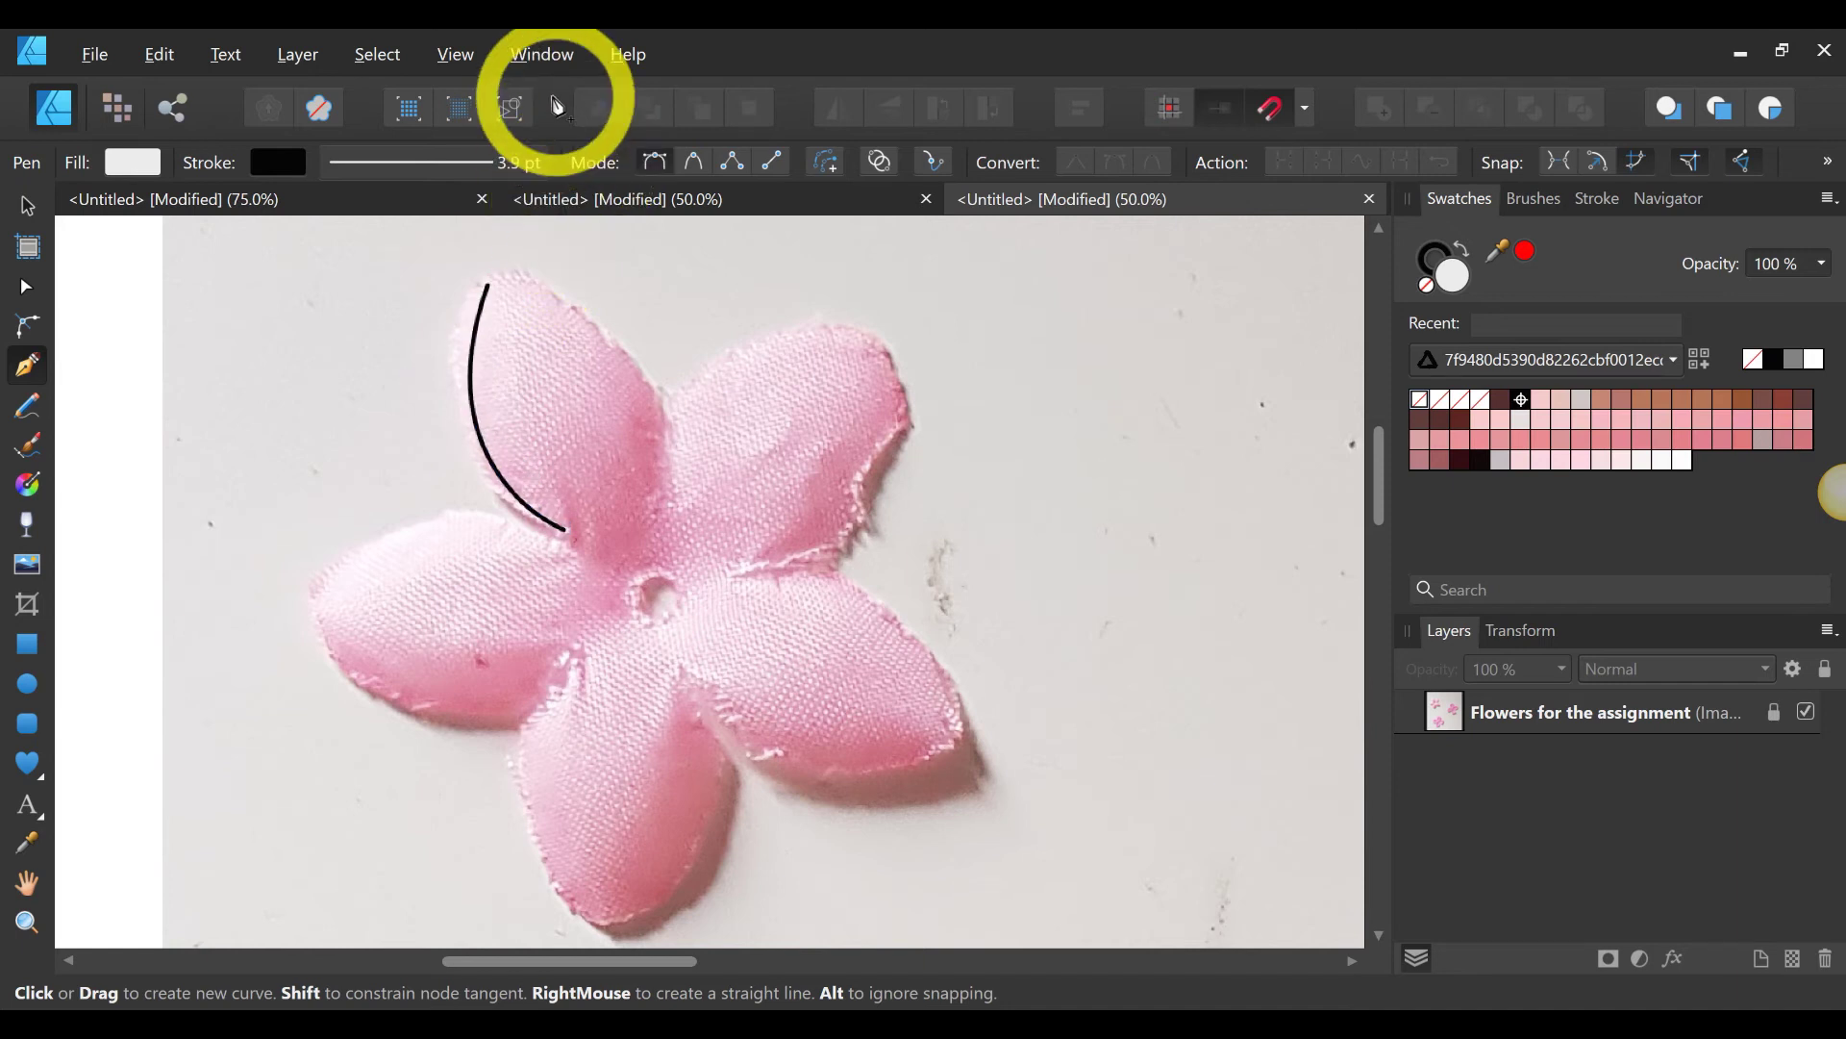
{"action": "key", "text": "alt"}
{"action": "left_click_drag", "start_coordinate": [581, 177], "coordinate": [735, 490]}
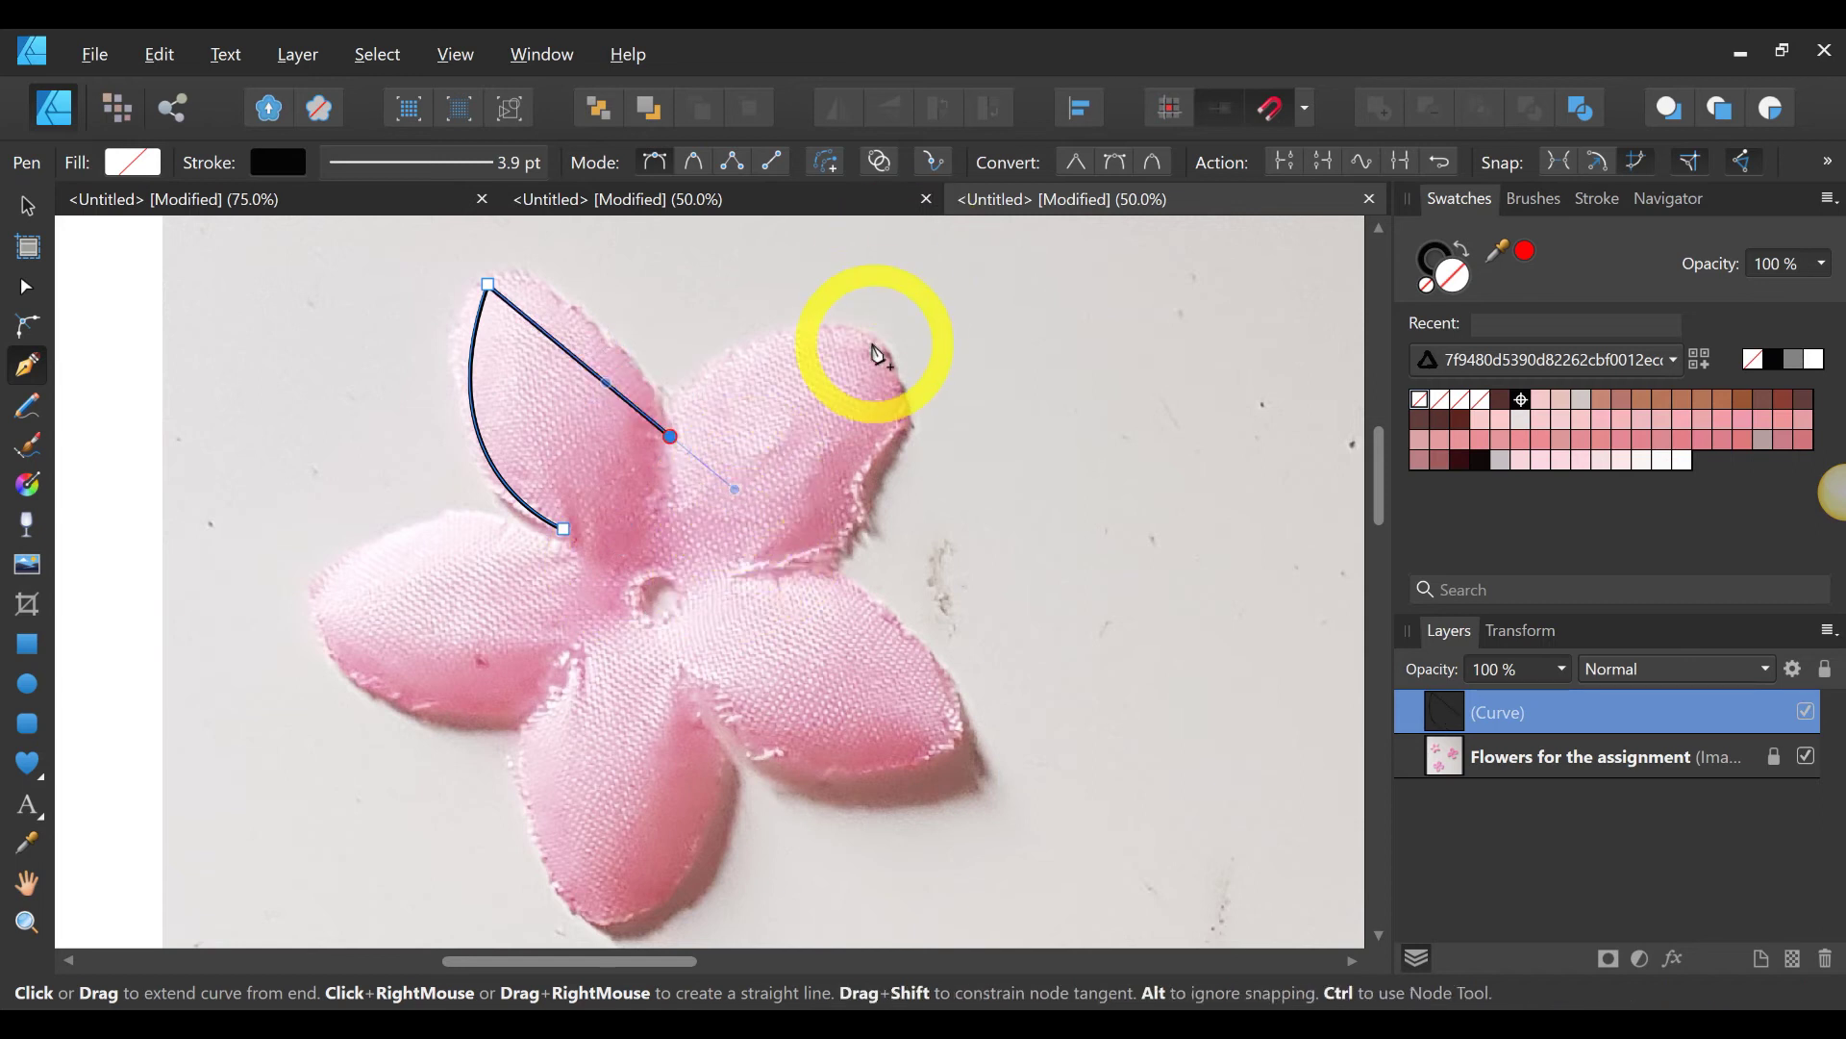
{"action": "mouse_move", "coordinate": [877, 351]}
{"action": "left_mouse_down"}
{"action": "mouse_move", "coordinate": [884, 459]}
{"action": "mouse_move", "coordinate": [952, 519]}
{"action": "mouse_move", "coordinate": [1112, 524]}
{"action": "mouse_move", "coordinate": [1208, 363]}
{"action": "mouse_move", "coordinate": [1063, 381]}
{"action": "left_mouse_up"}
{"action": "key", "text": "ctrl"}
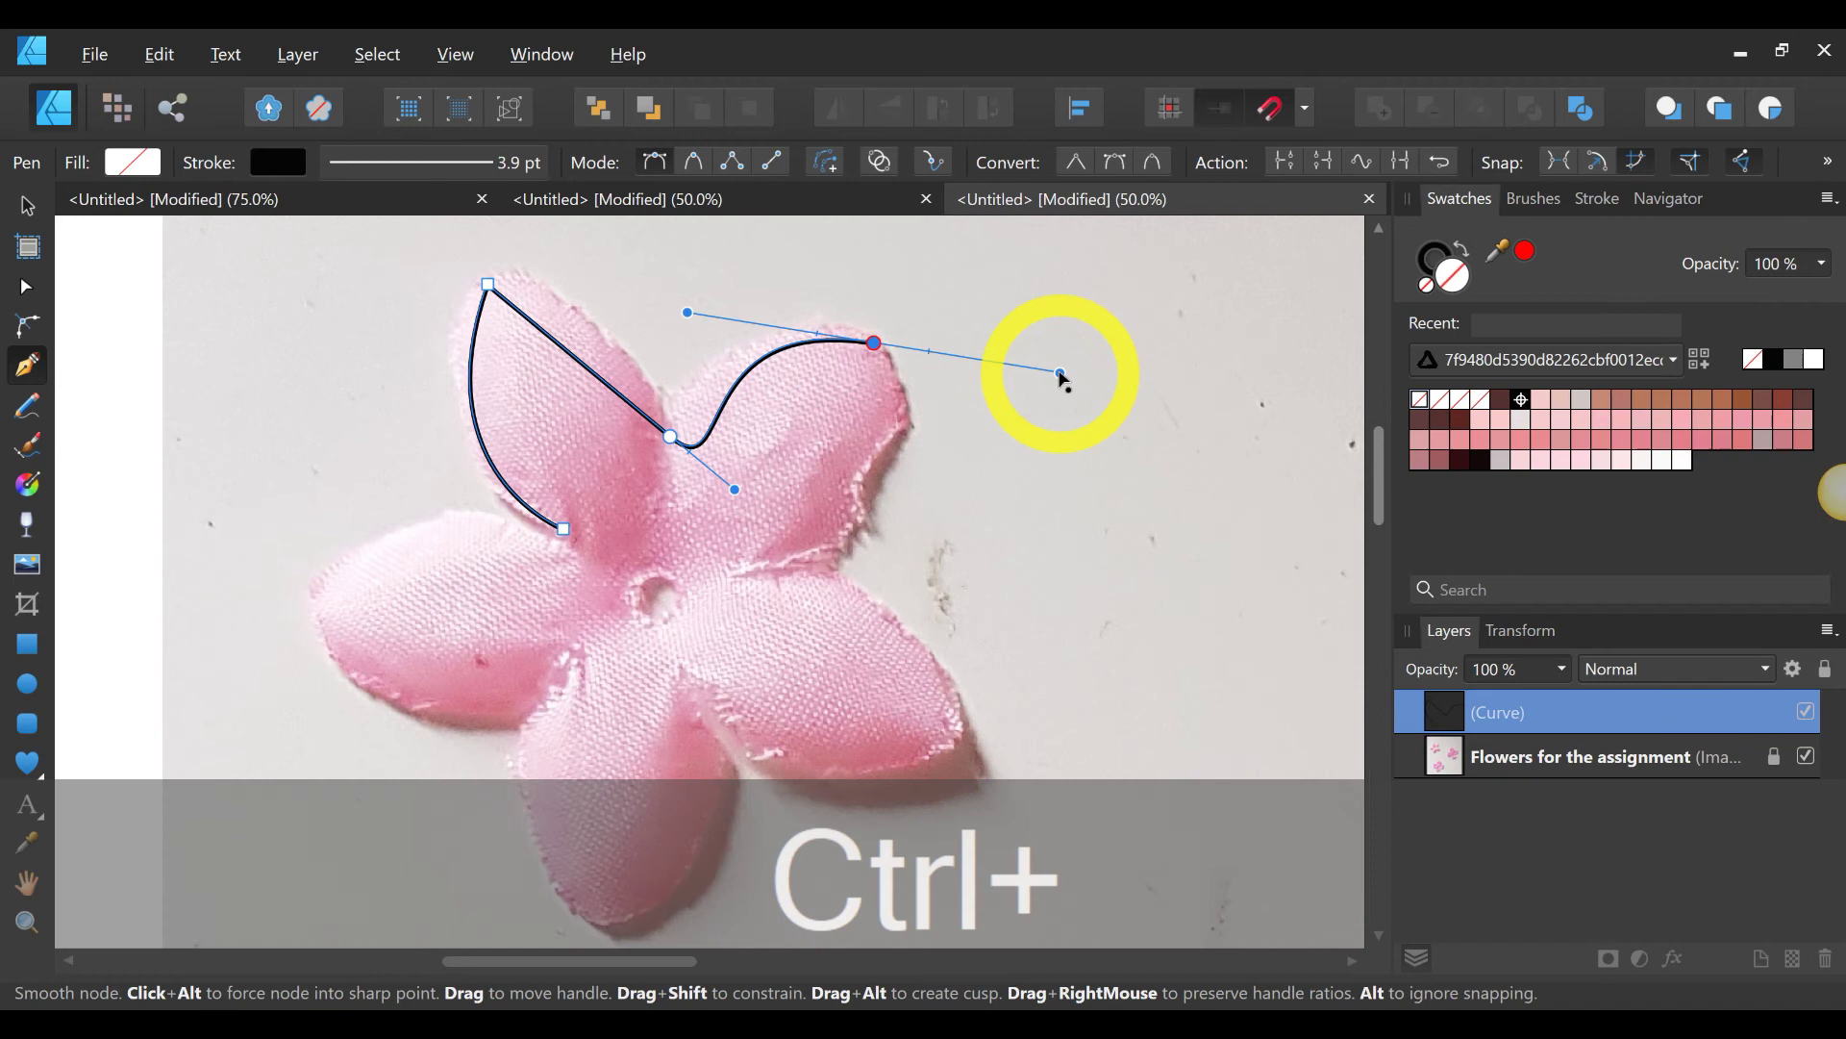
{"action": "key", "text": "ctrl+z"}
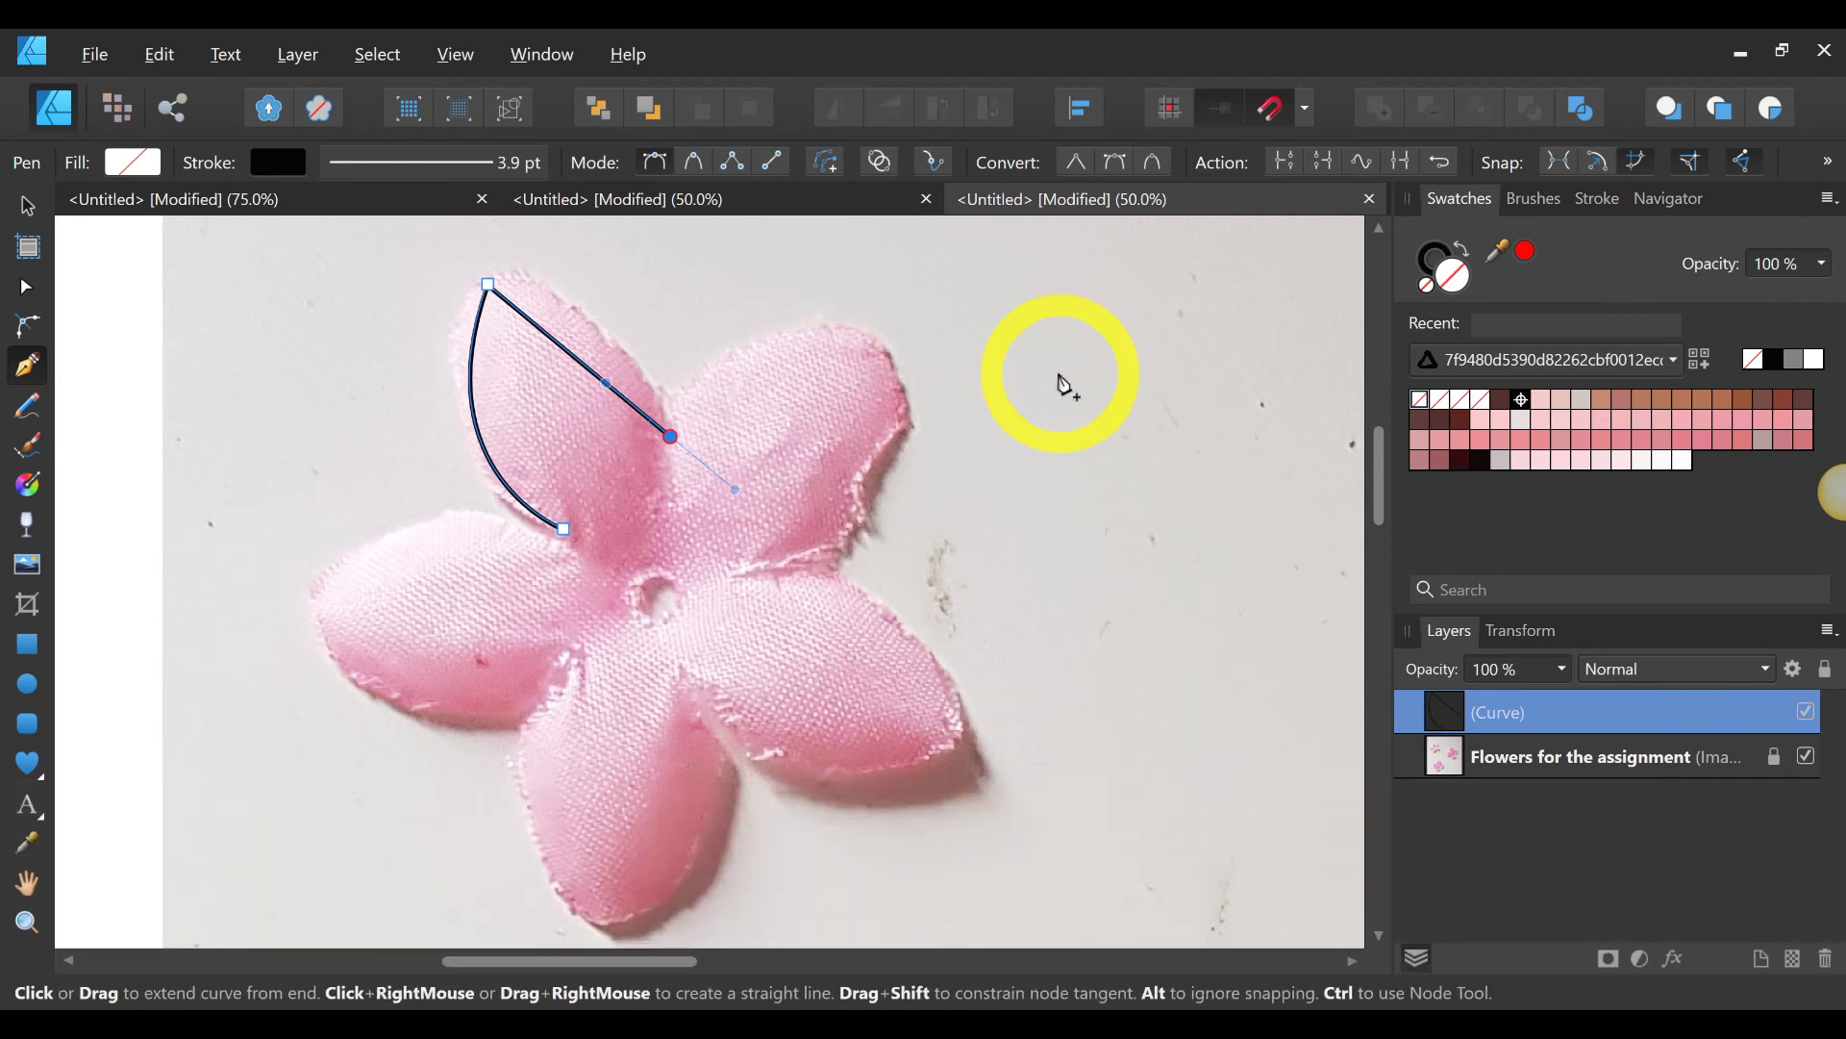
{"action": "key", "text": "ctrl+z"}
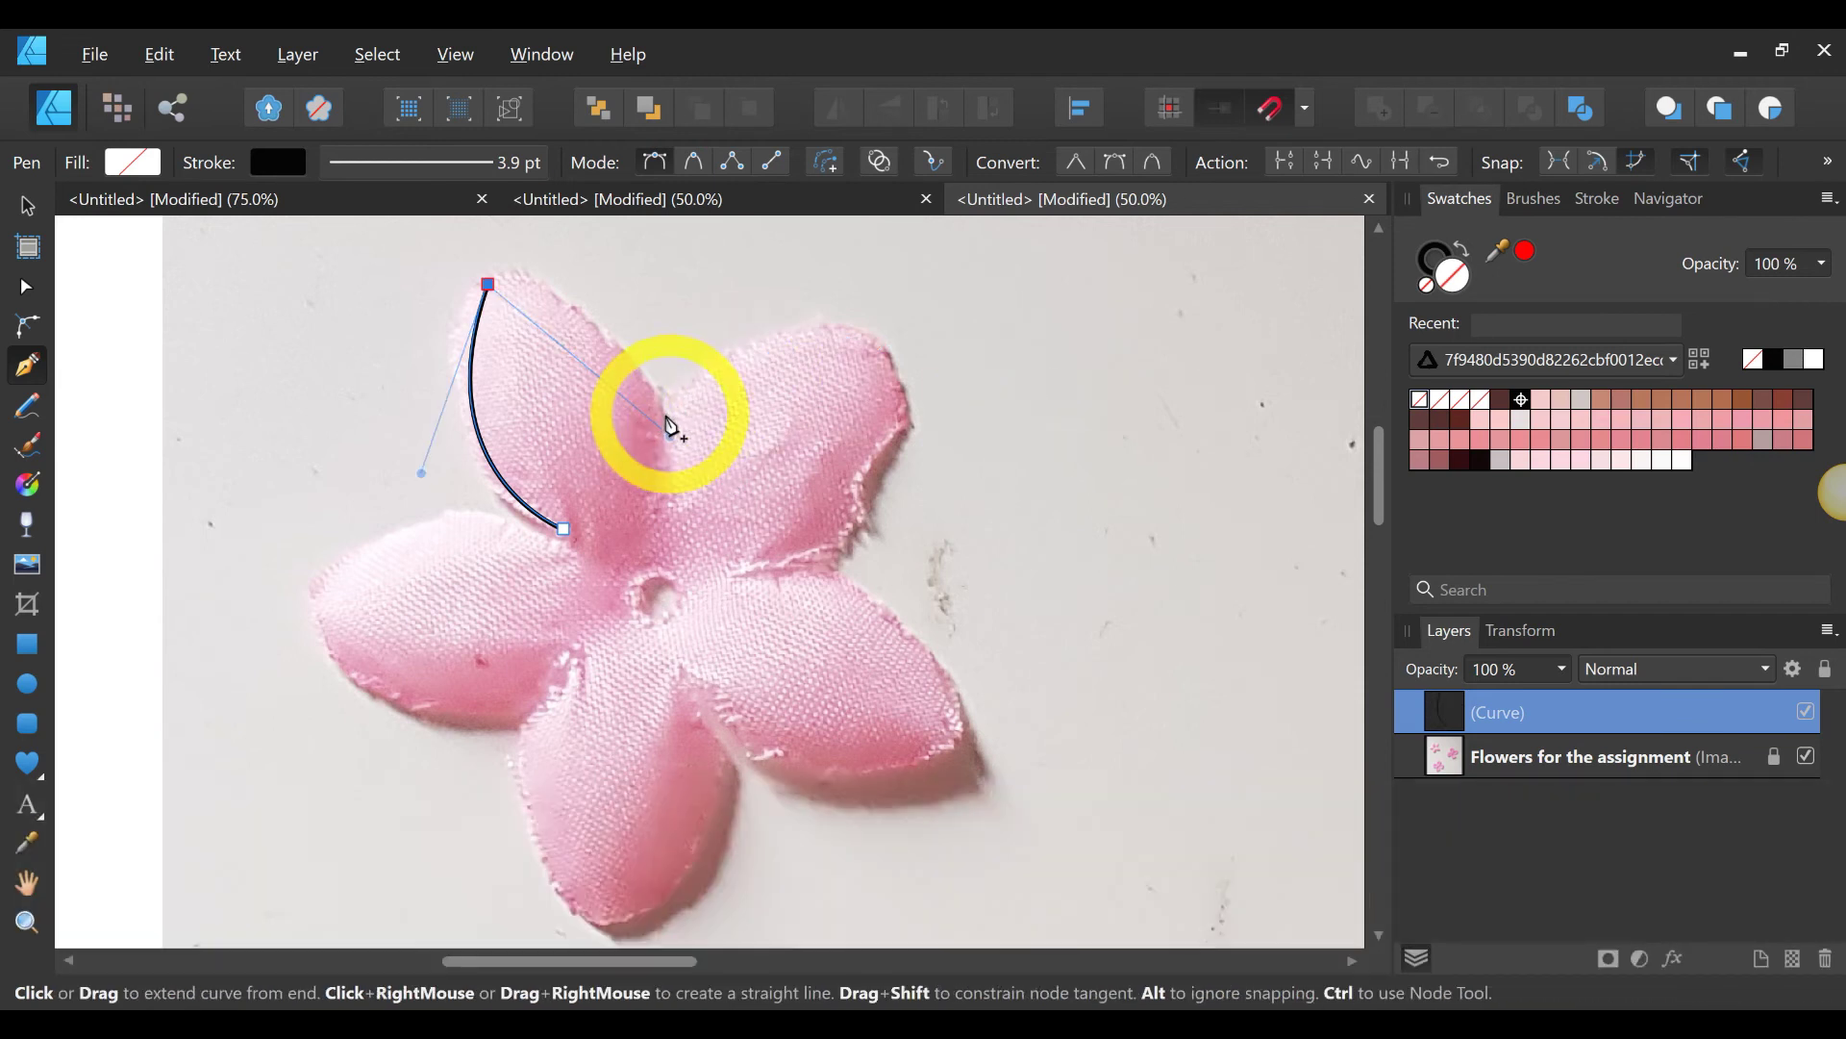
Step: Extend the outline from the upper-left petal's tip through the notch between the upper petals to the upper-right petal's tip
{"action": "left_click_drag", "start_coordinate": [668, 421], "coordinate": [724, 431]}
{"action": "left_click_drag", "start_coordinate": [707, 514], "coordinate": [1045, 442]}
{"action": "key", "text": "alt"}
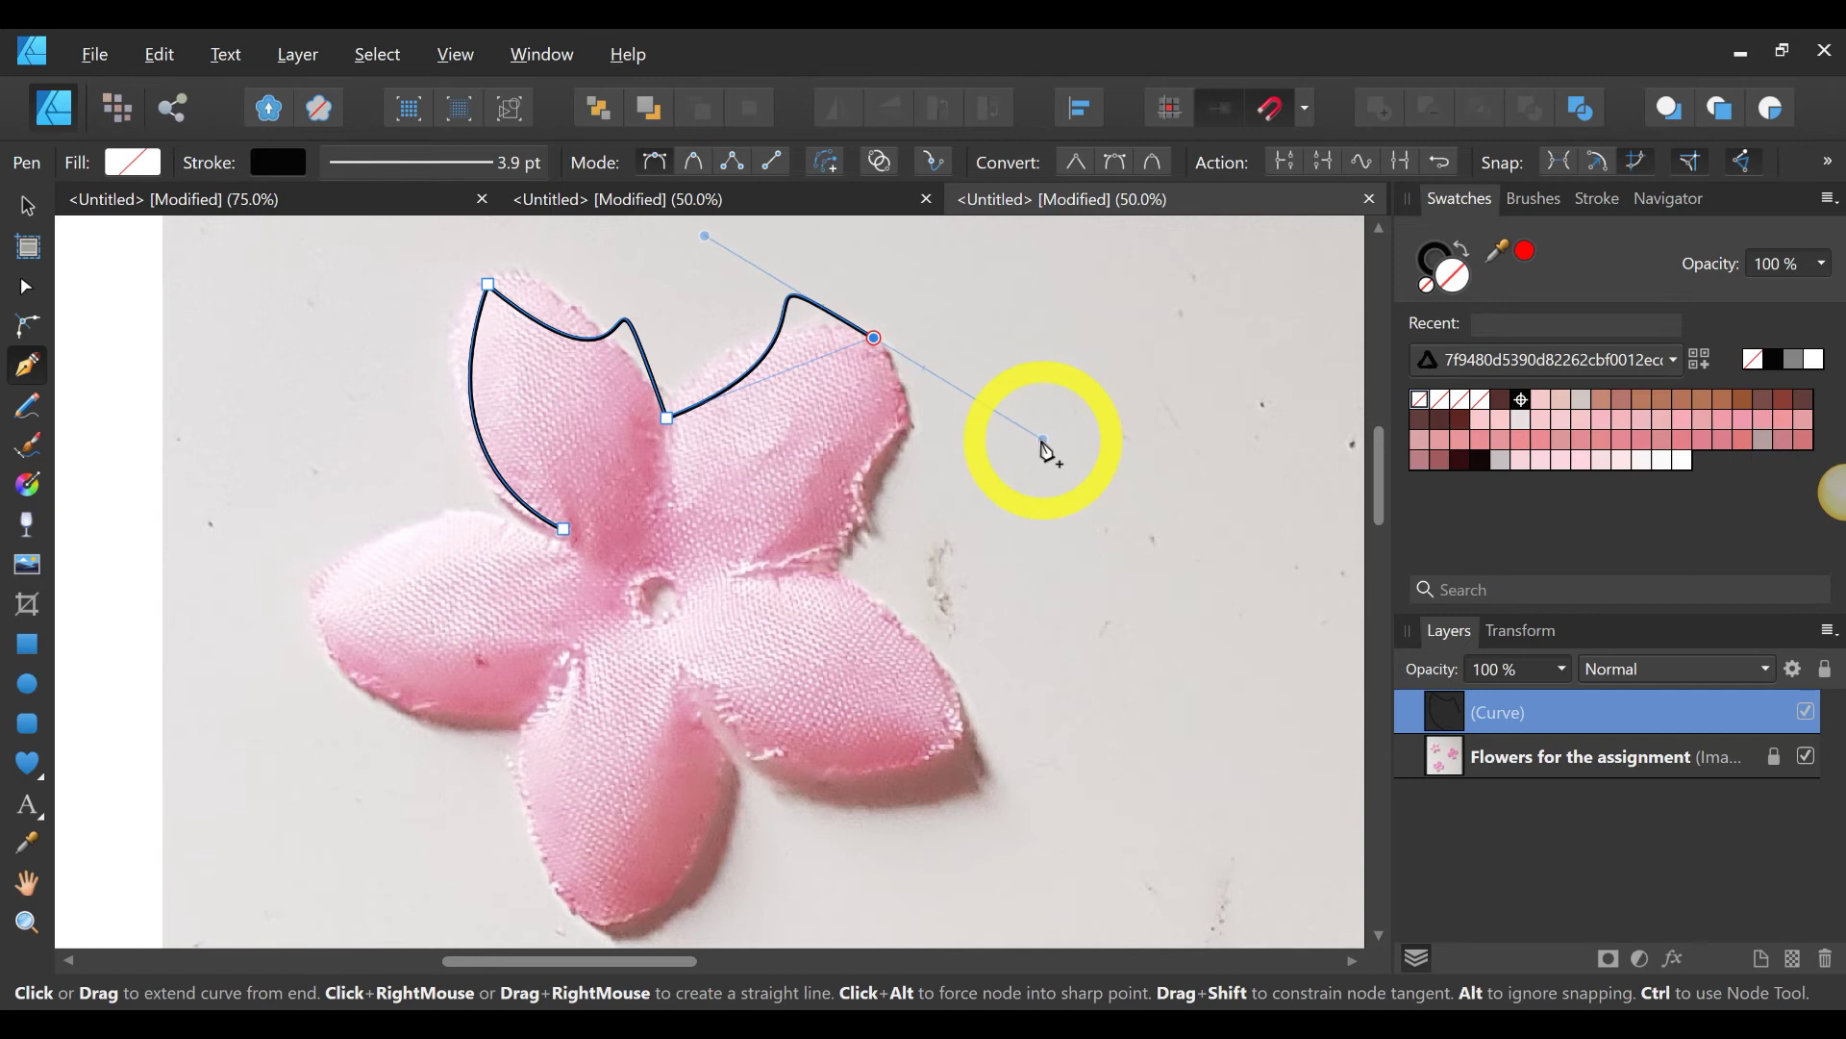
Step: Fit the upper-left petal's right edge to the photo by deleting its extra middle node, moving the tip node outward and bending the segment
{"action": "left_click", "coordinate": [26, 286]}
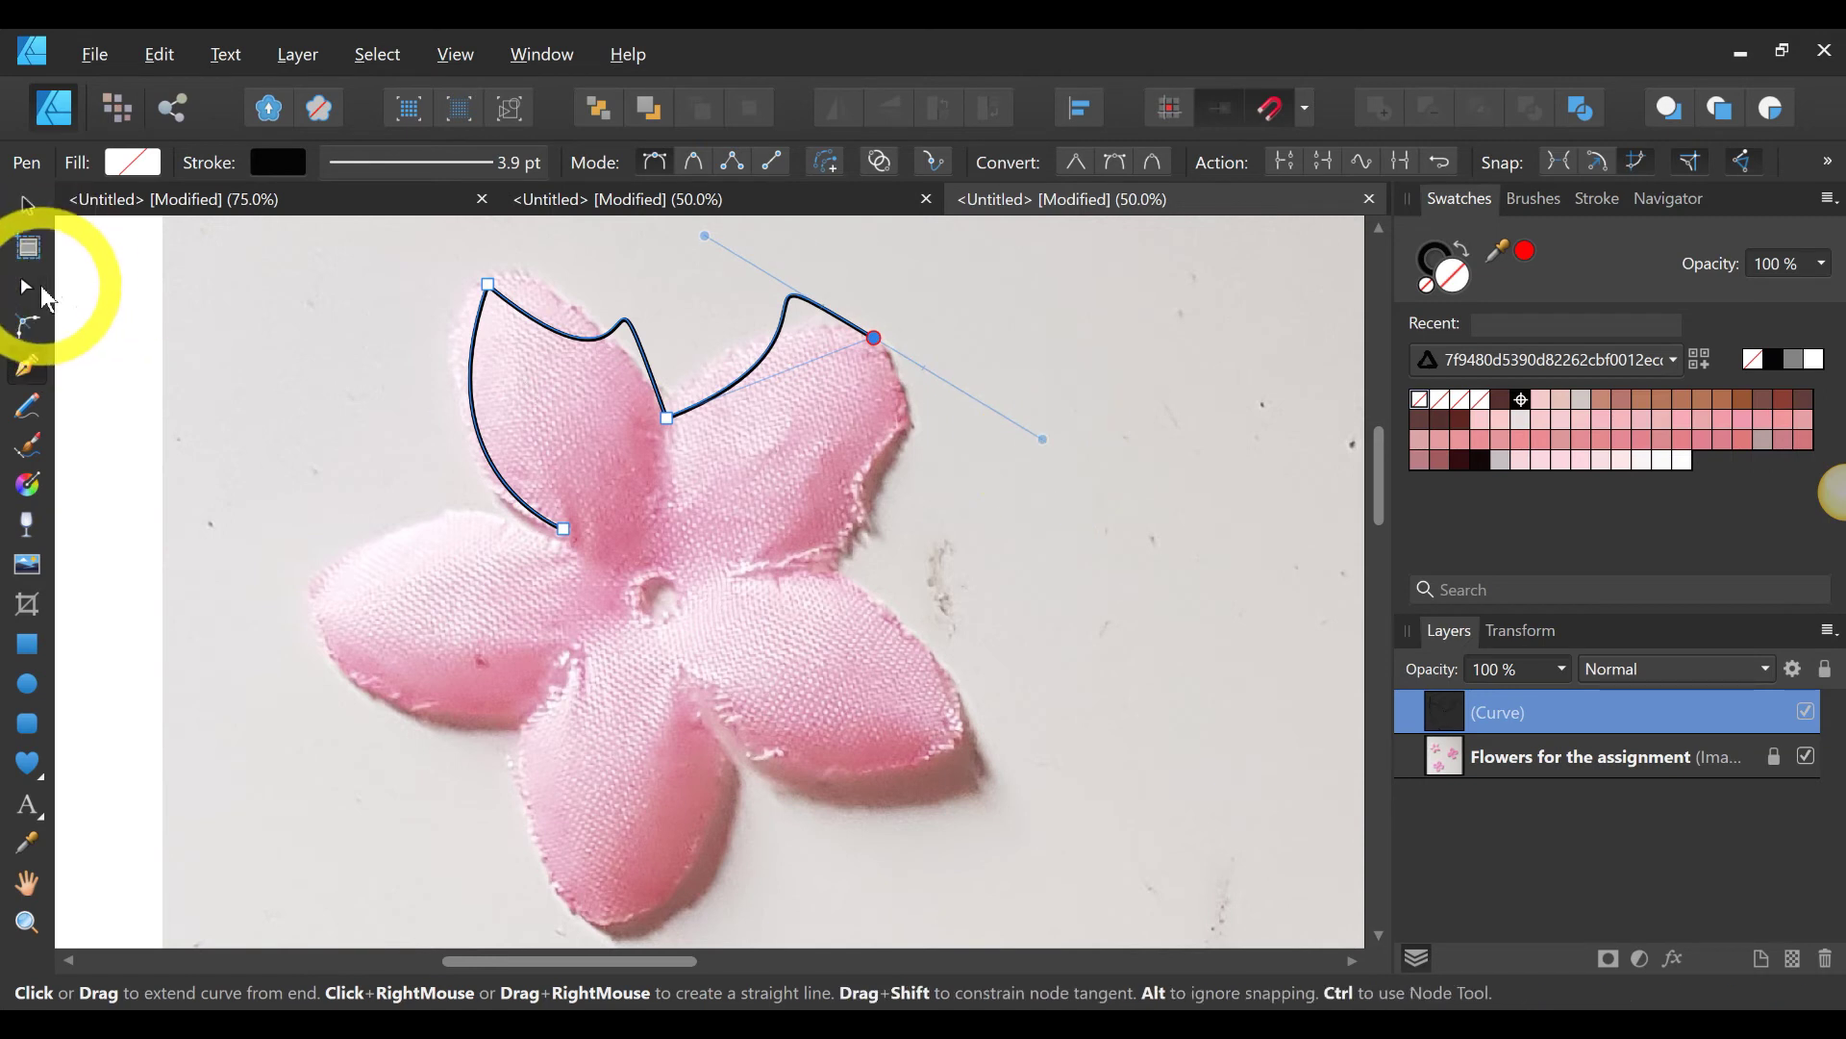
{"action": "left_click", "coordinate": [577, 338]}
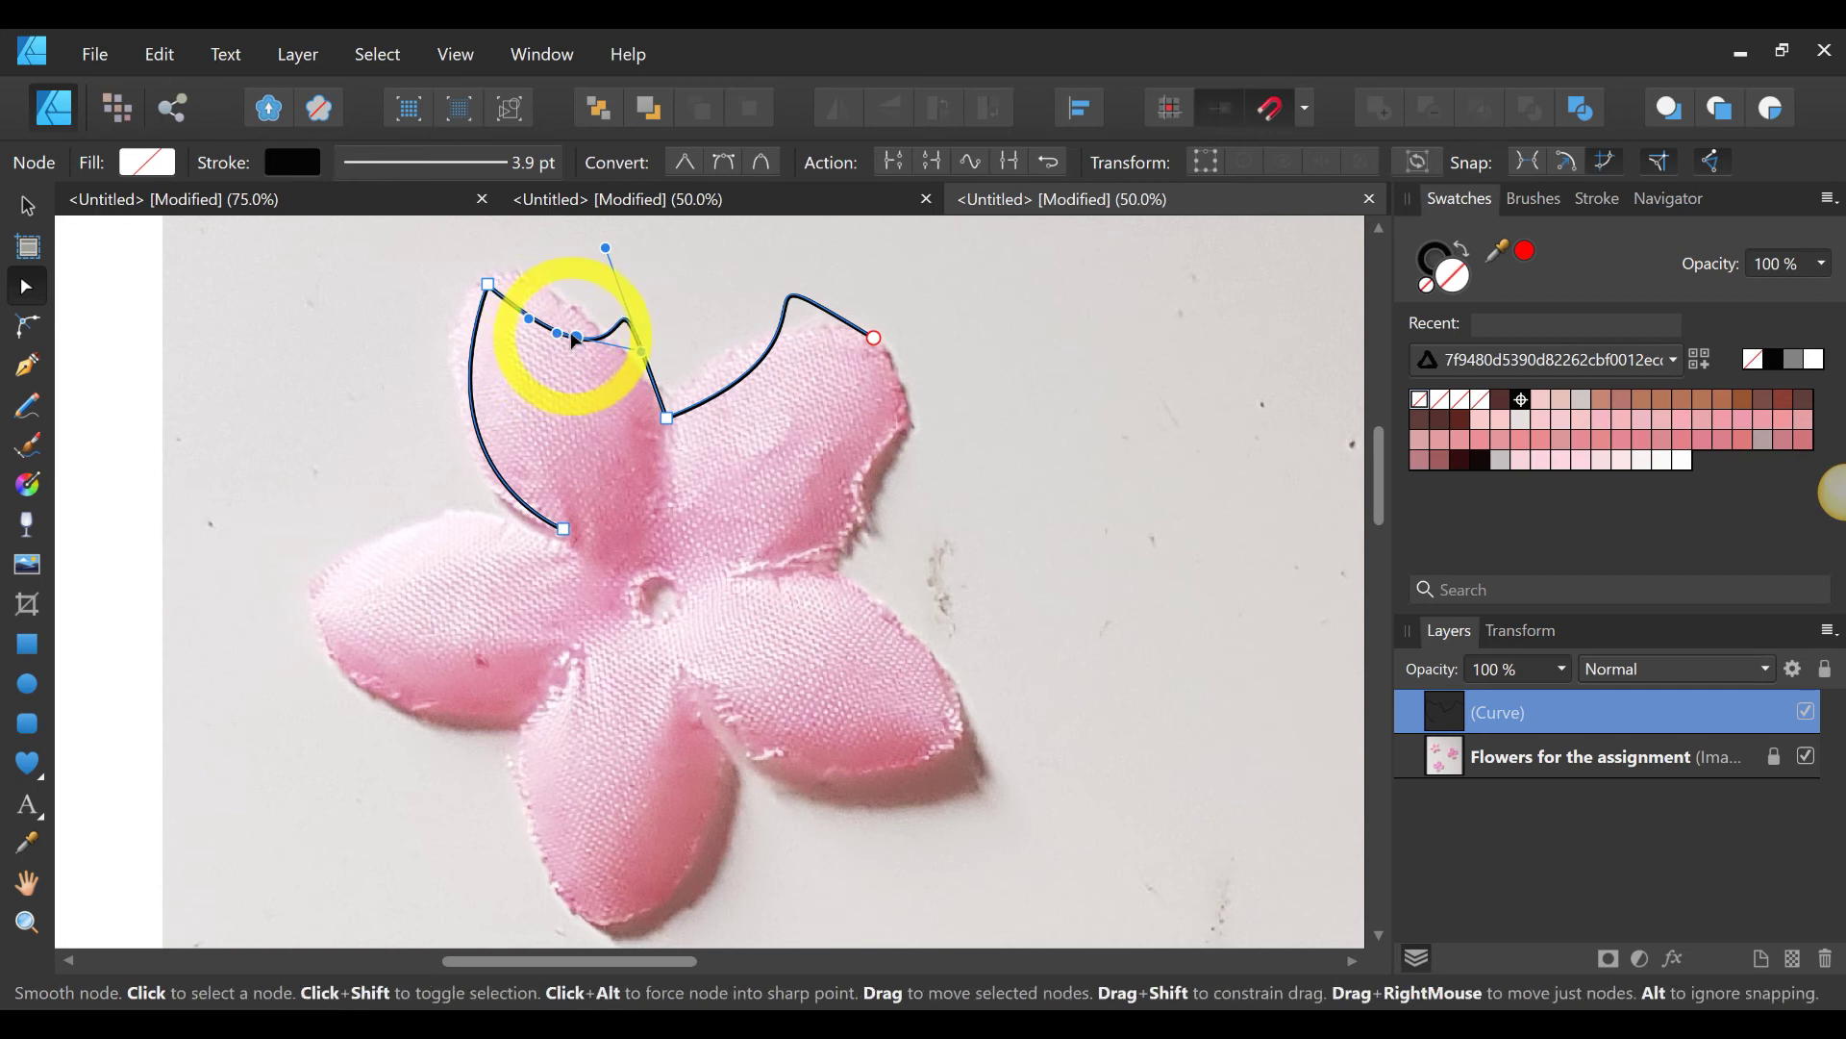
{"action": "mouse_move", "coordinate": [575, 334]}
{"action": "left_mouse_down"}
{"action": "mouse_move", "coordinate": [577, 294]}
{"action": "mouse_move", "coordinate": [593, 341]}
{"action": "left_mouse_up"}
{"action": "left_click_drag", "start_coordinate": [606, 249], "coordinate": [640, 266]}
{"action": "left_click_drag", "start_coordinate": [665, 332], "coordinate": [639, 407]}
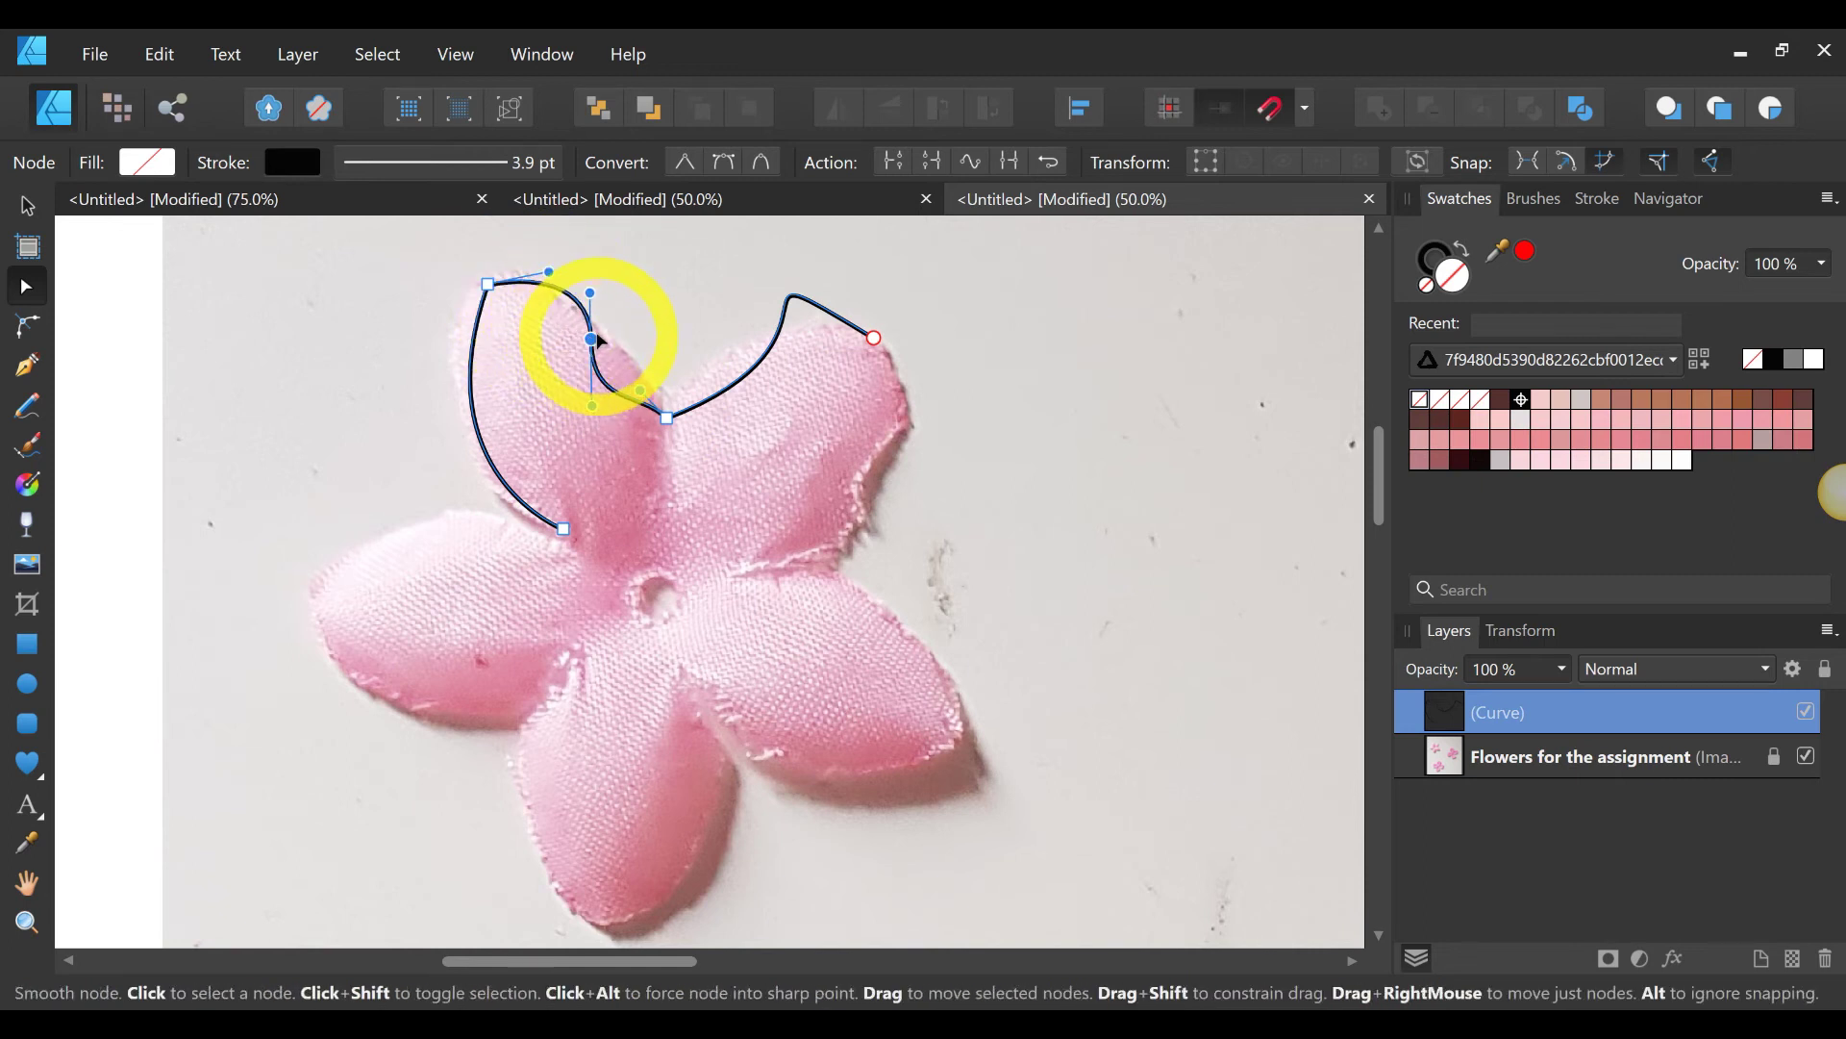
{"action": "key", "text": "Delete"}
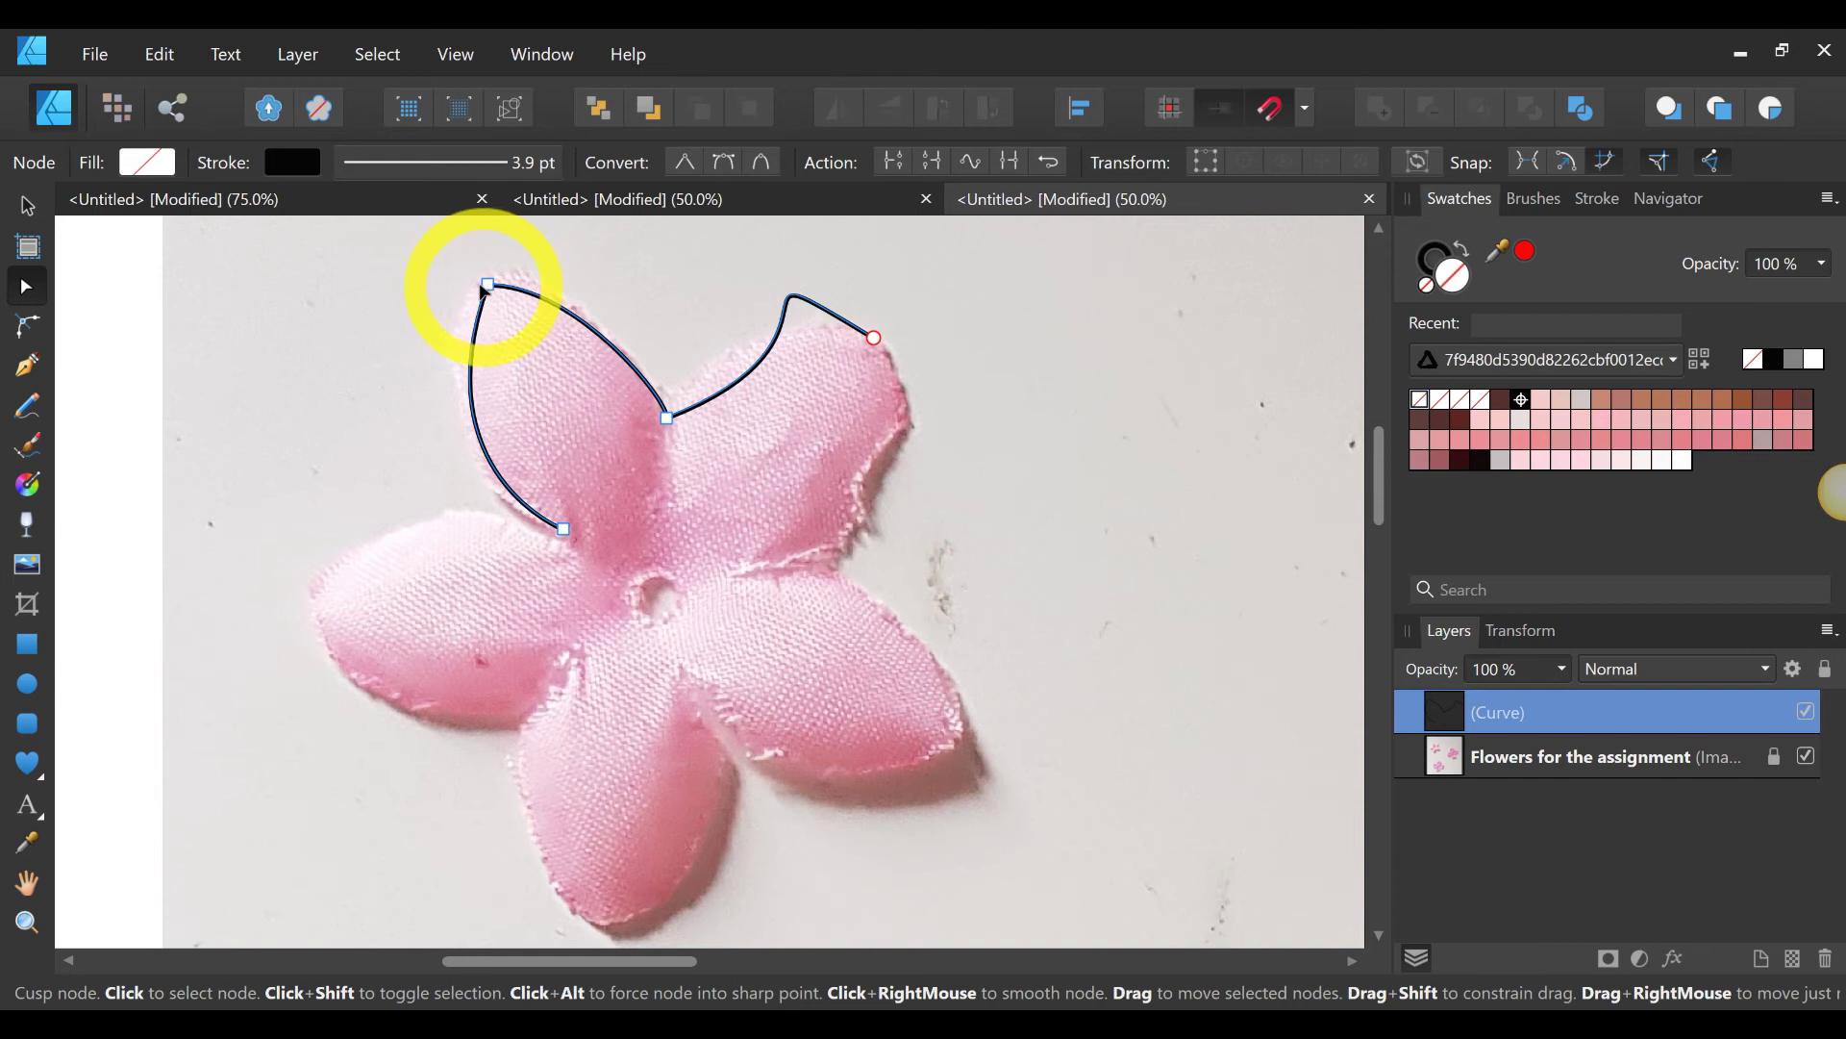
{"action": "left_click_drag", "start_coordinate": [486, 286], "coordinate": [473, 279]}
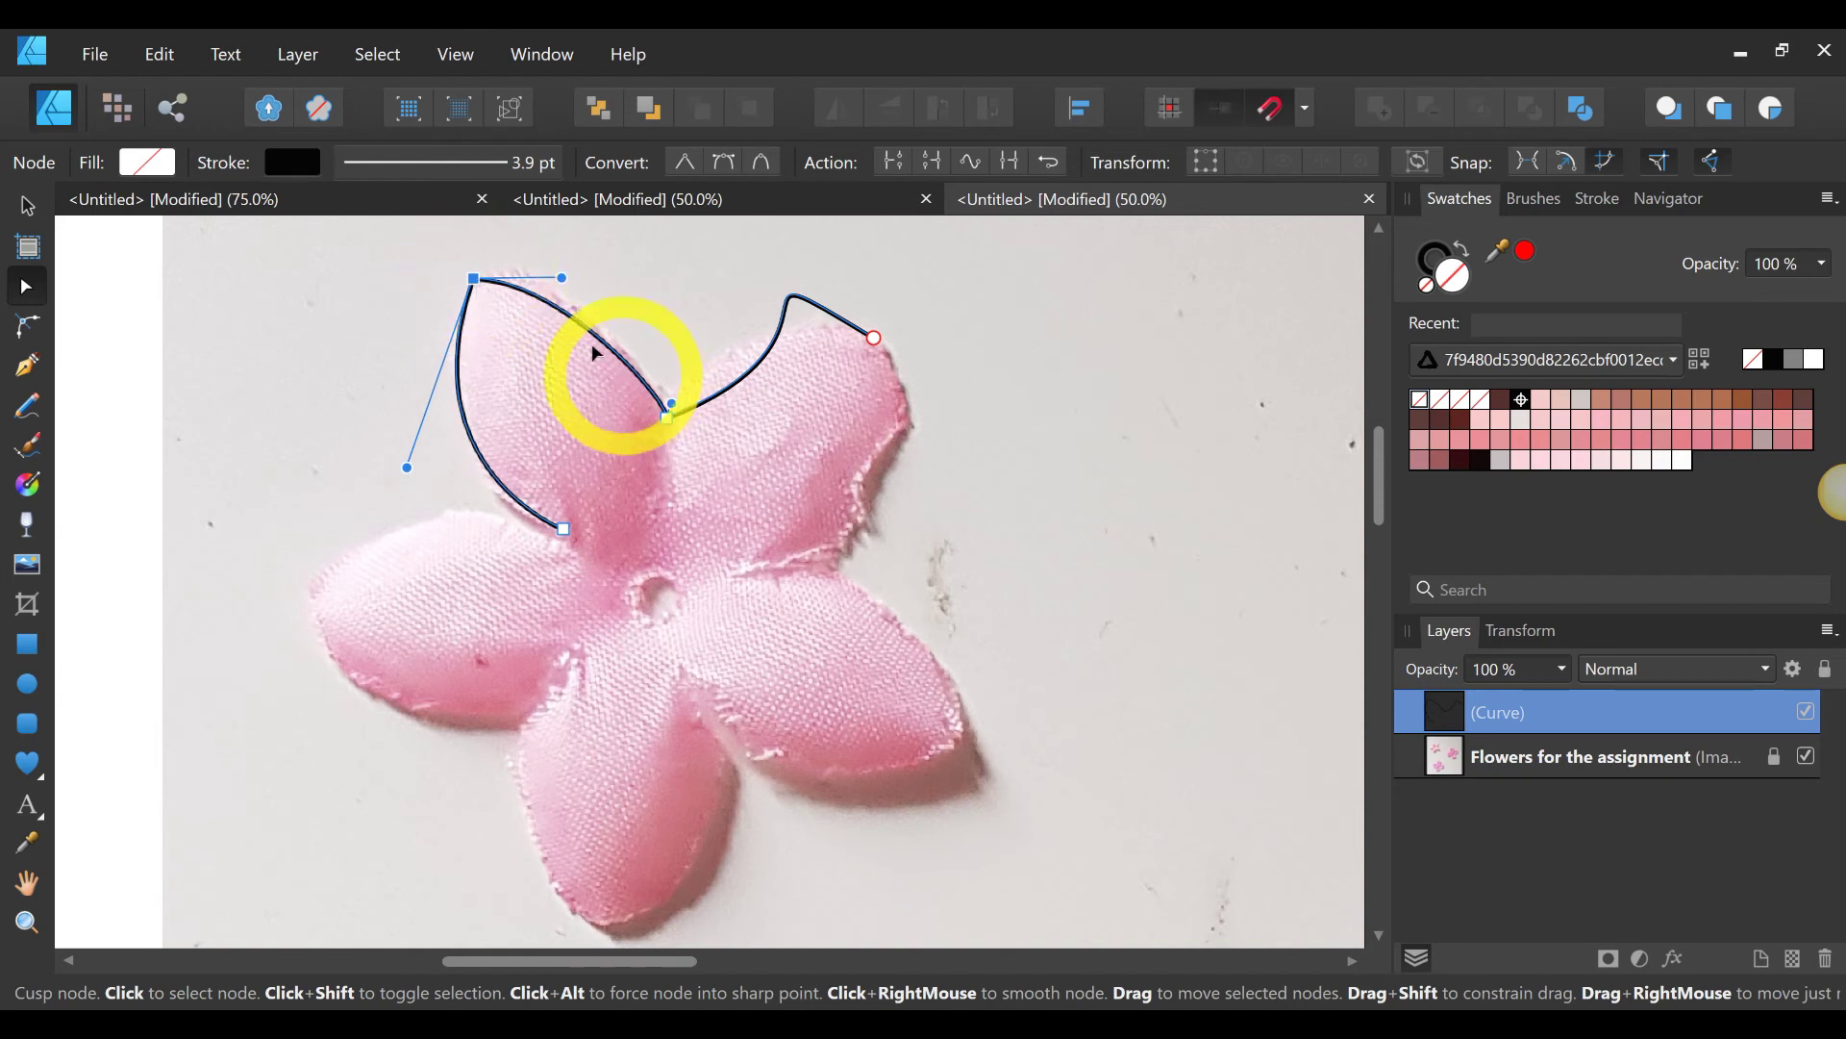
{"action": "left_click_drag", "start_coordinate": [596, 331], "coordinate": [590, 322]}
Step: Bend the upper-right petal's top edge to follow the photo and move its end node onto the petal's tip
{"action": "left_click", "coordinate": [762, 363]}
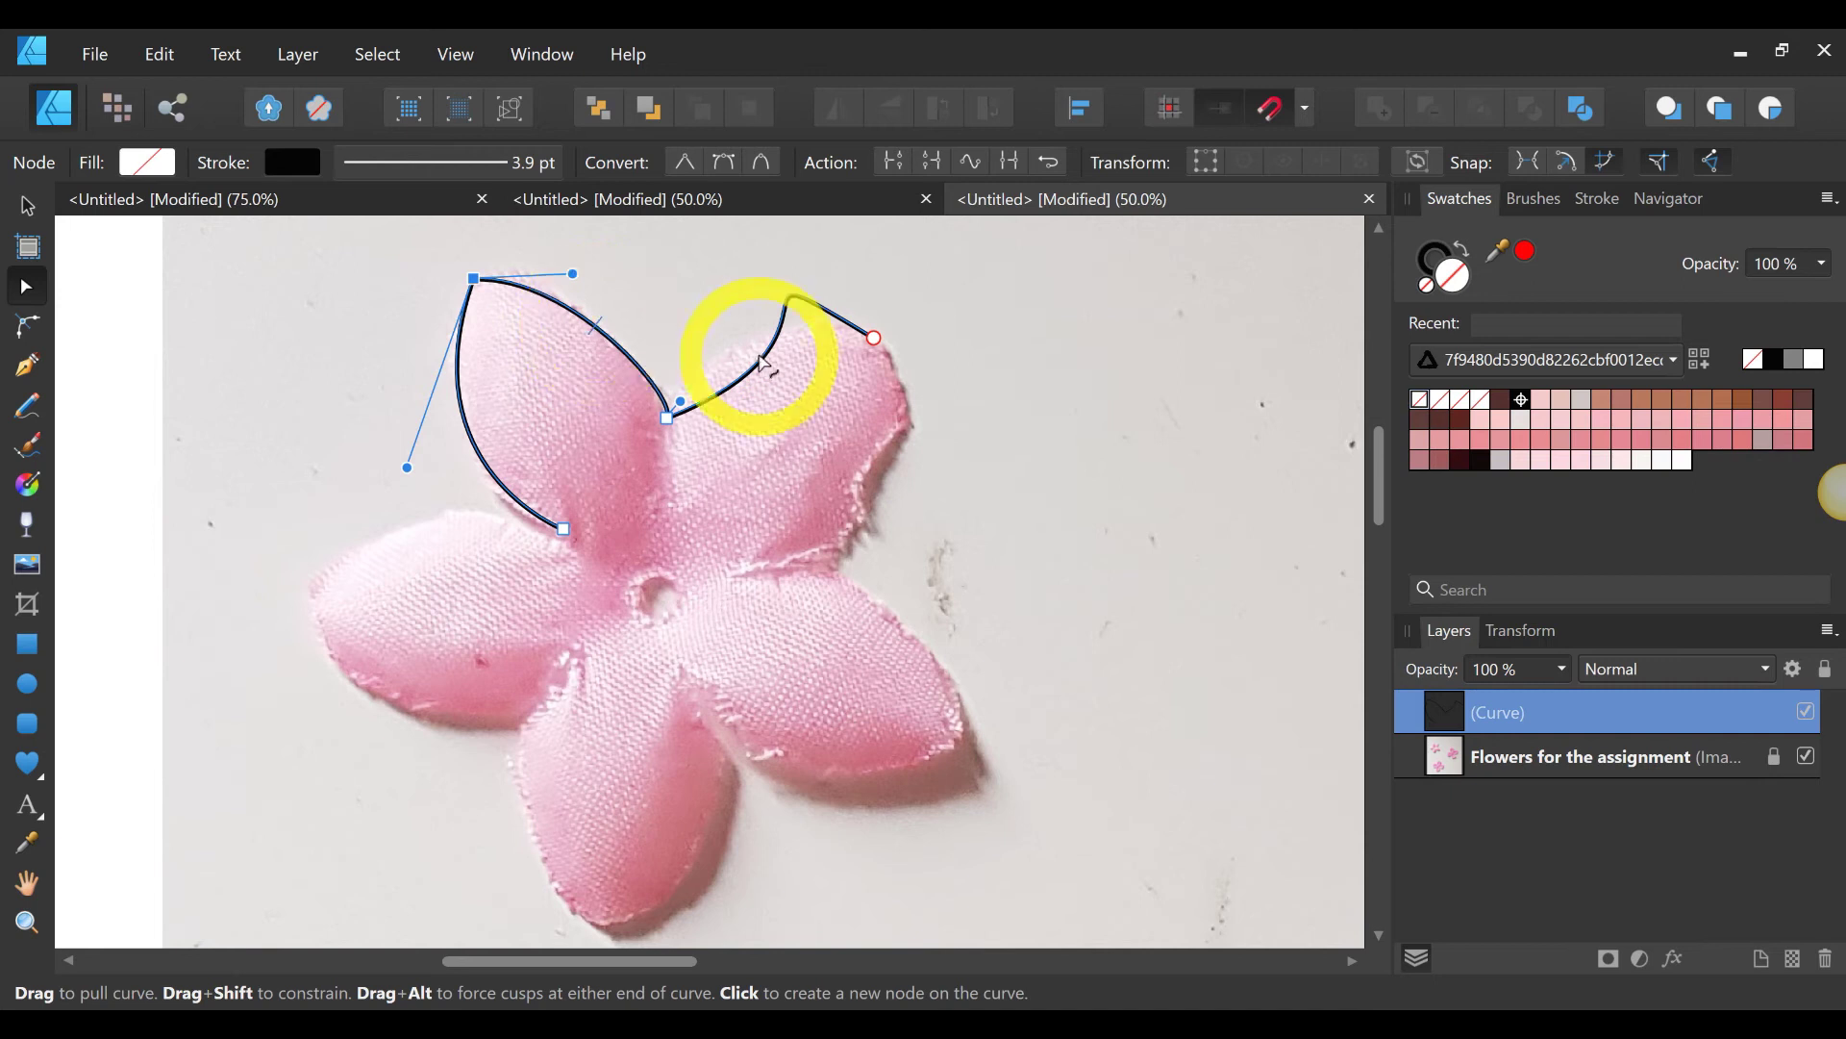
{"action": "mouse_move", "coordinate": [756, 361]}
{"action": "left_mouse_down"}
{"action": "mouse_move", "coordinate": [707, 327]}
{"action": "mouse_move", "coordinate": [712, 300]}
{"action": "mouse_move", "coordinate": [768, 302]}
{"action": "mouse_move", "coordinate": [790, 348]}
{"action": "left_mouse_up"}
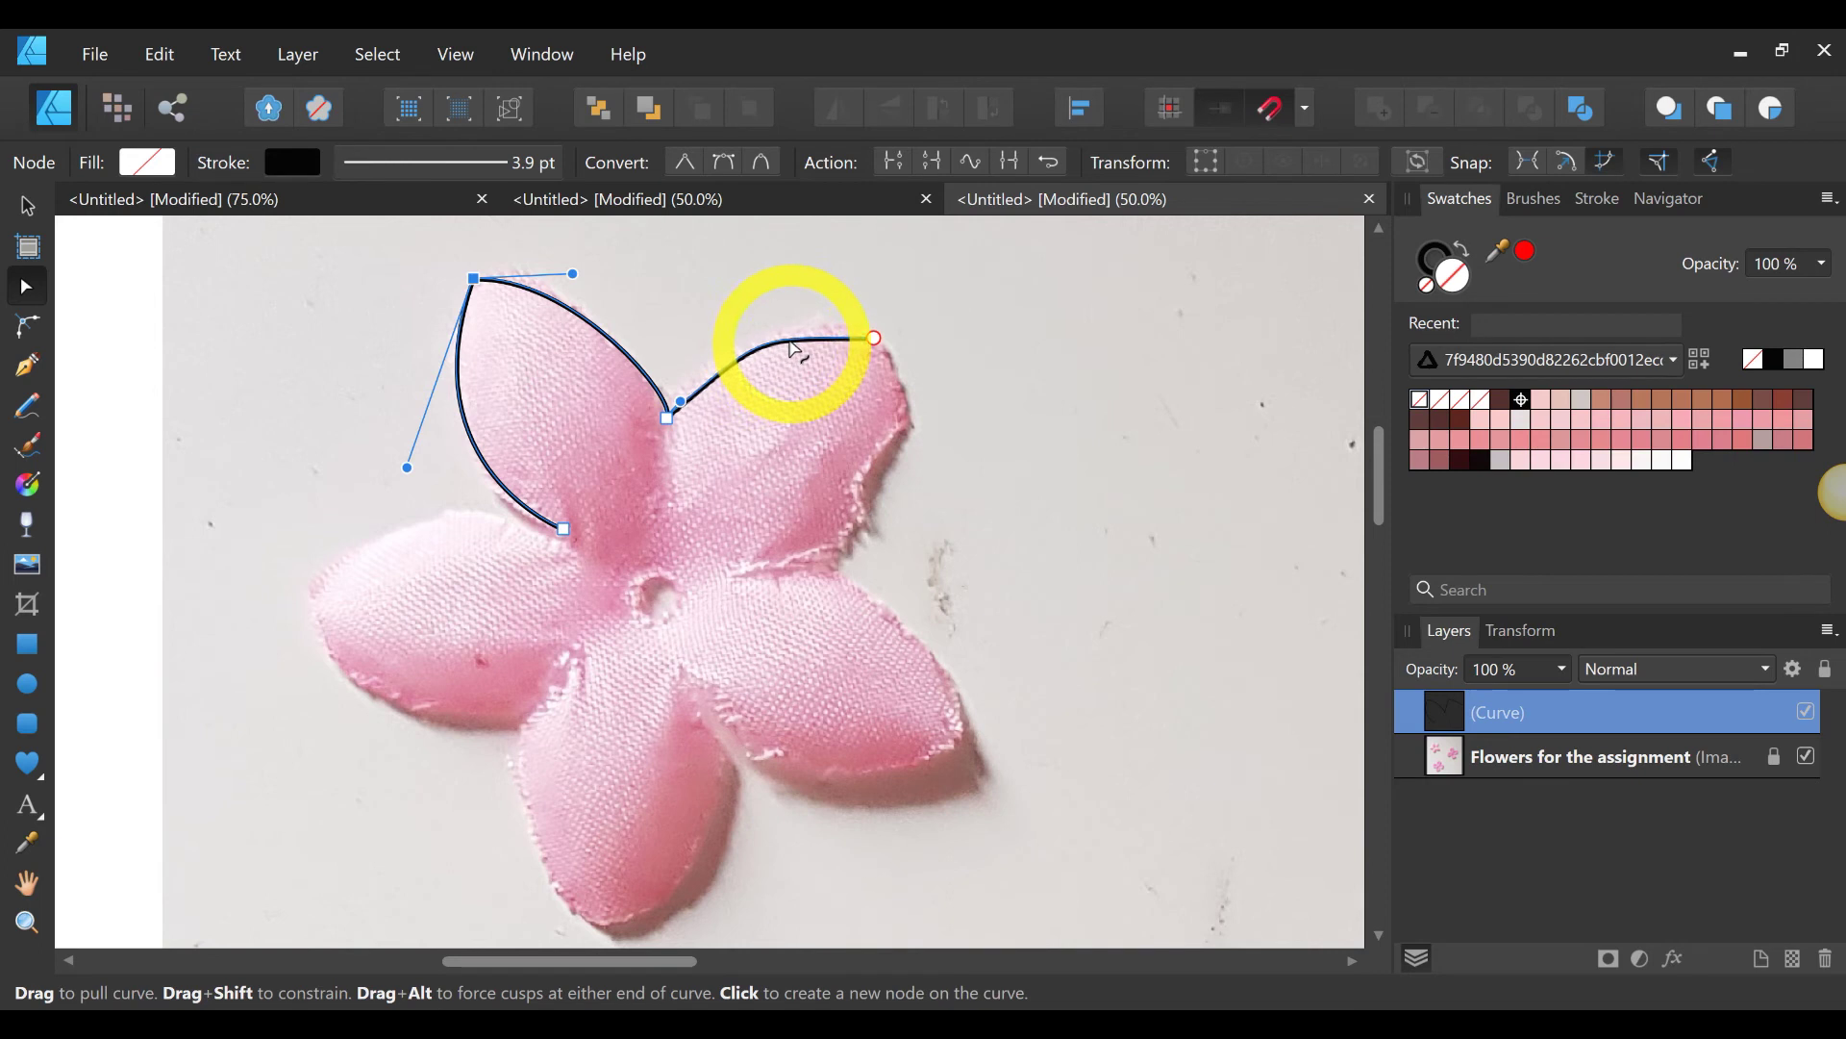
{"action": "left_click_drag", "start_coordinate": [882, 349], "coordinate": [814, 325]}
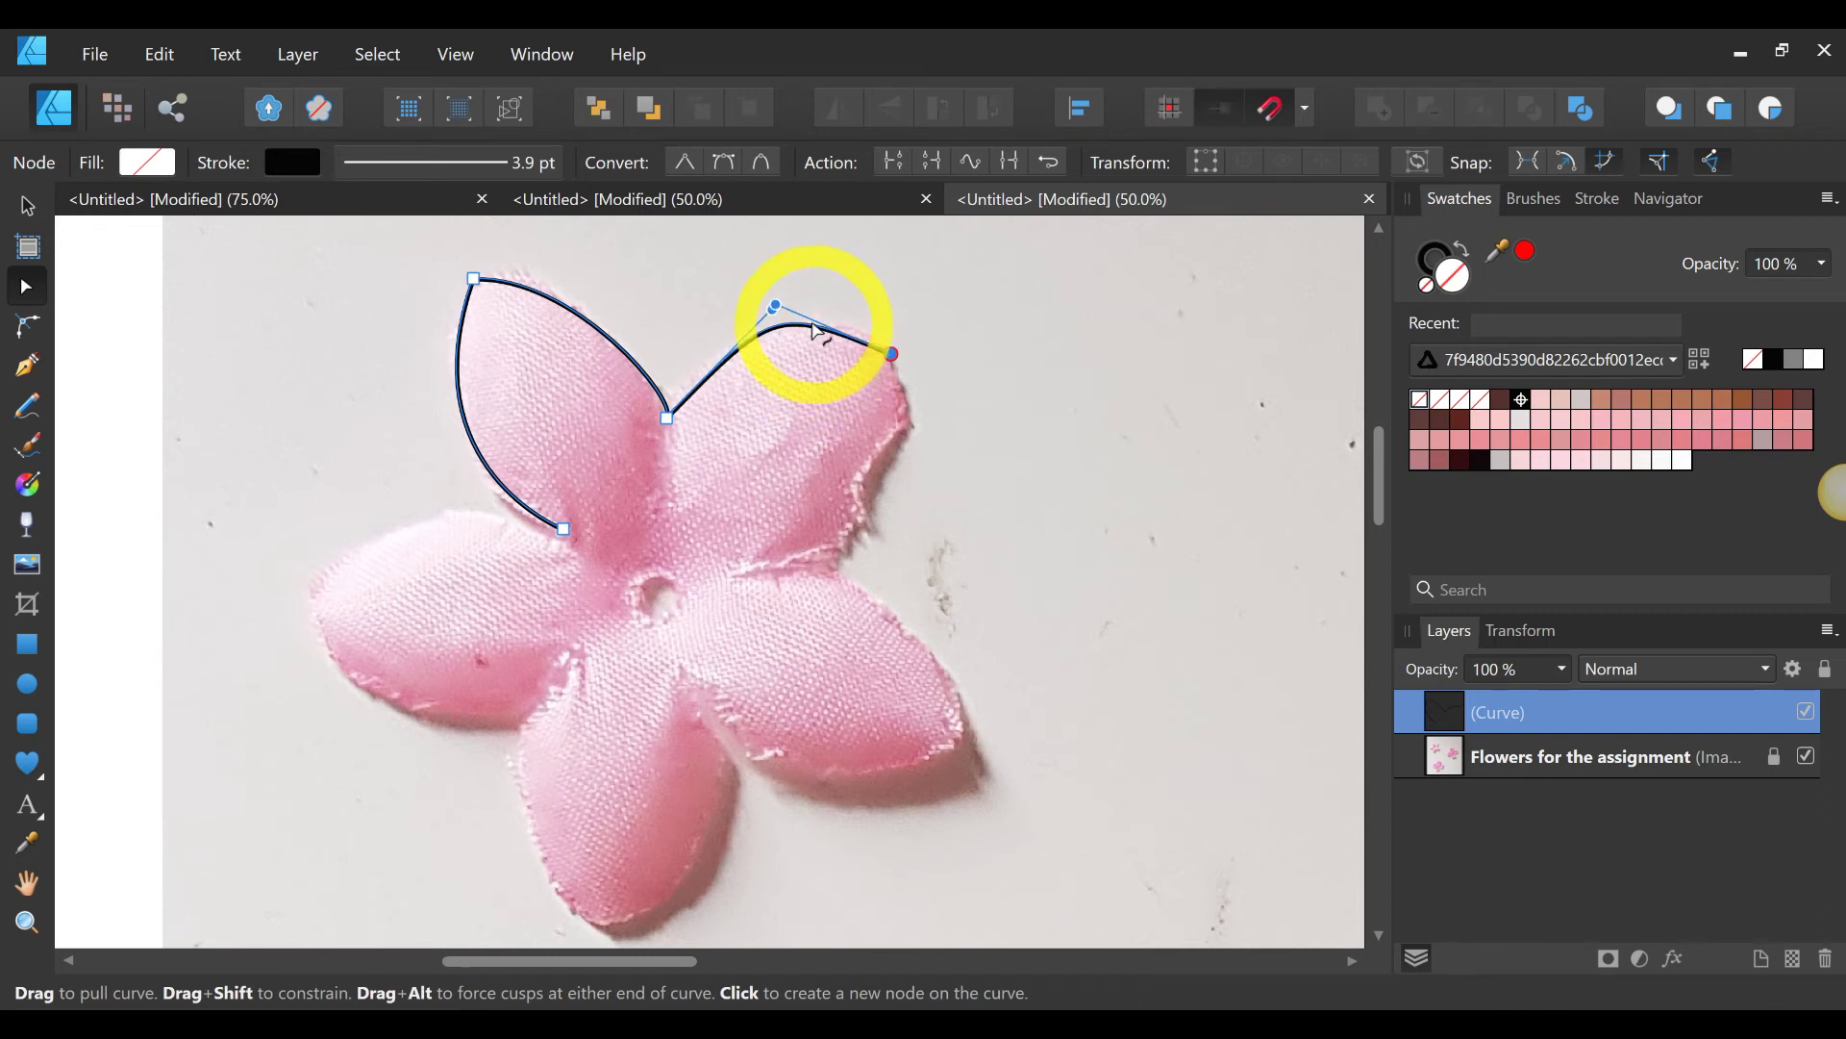
Step: Fine-tune the upper-left petal's tip and right edge and the curve along the upper-right petal's top edge
{"action": "left_click_drag", "start_coordinate": [476, 280], "coordinate": [470, 285]}
{"action": "left_click_drag", "start_coordinate": [615, 341], "coordinate": [606, 337]}
{"action": "left_click", "coordinate": [765, 323]}
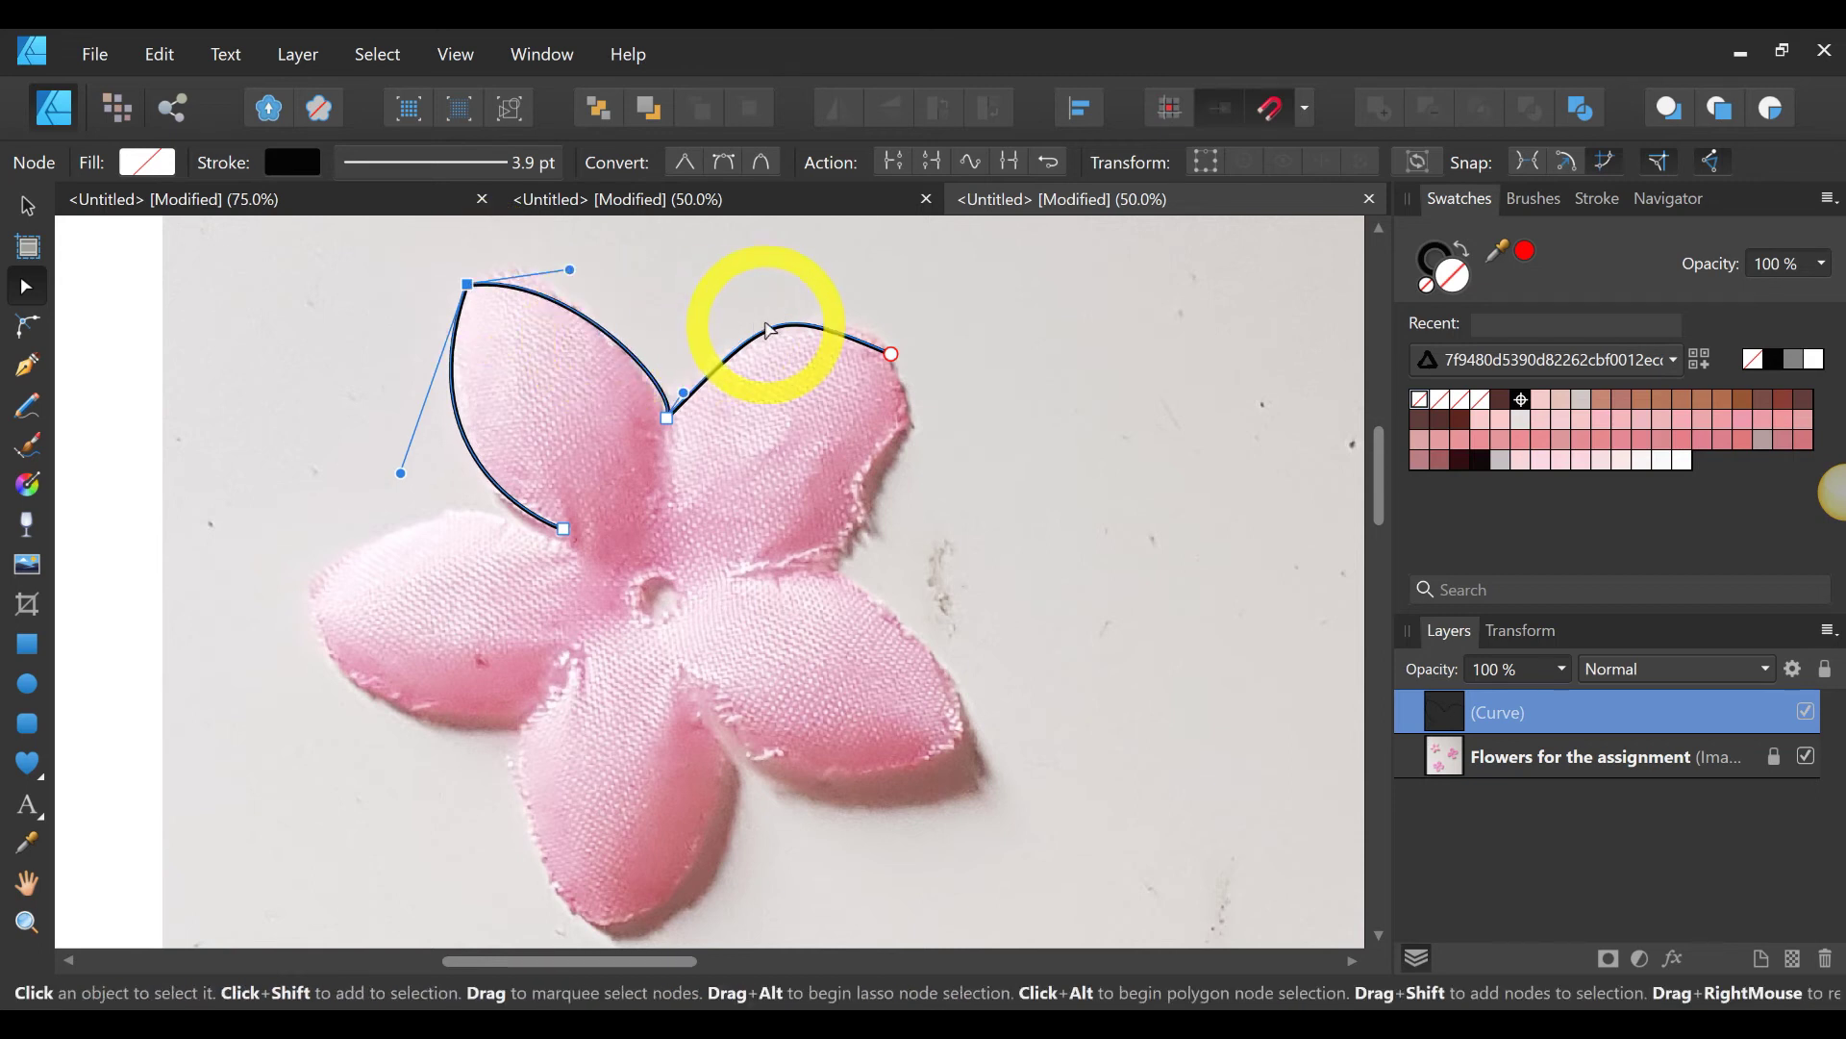
{"action": "left_click_drag", "start_coordinate": [770, 332], "coordinate": [751, 347]}
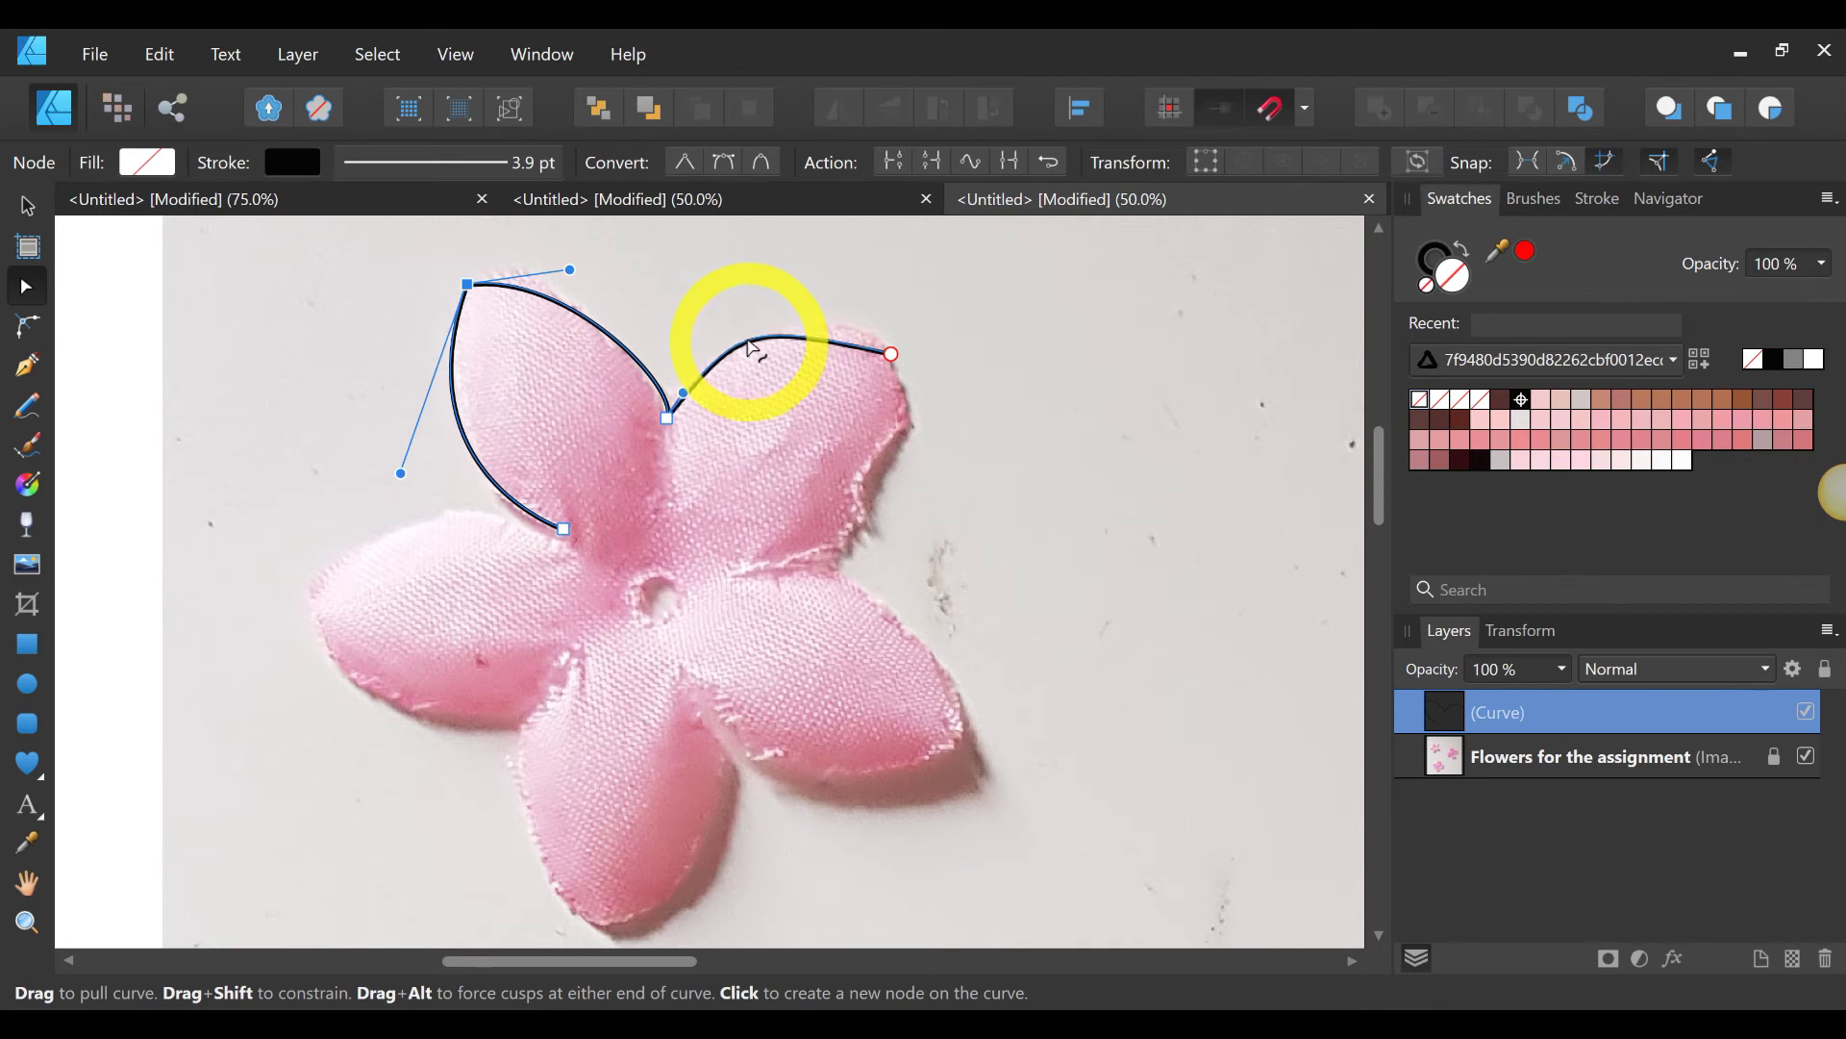
Step: Continue the outline with the Pen tool through the remaining notches and petal tips and close it at the starting node
{"action": "left_click", "coordinate": [27, 364]}
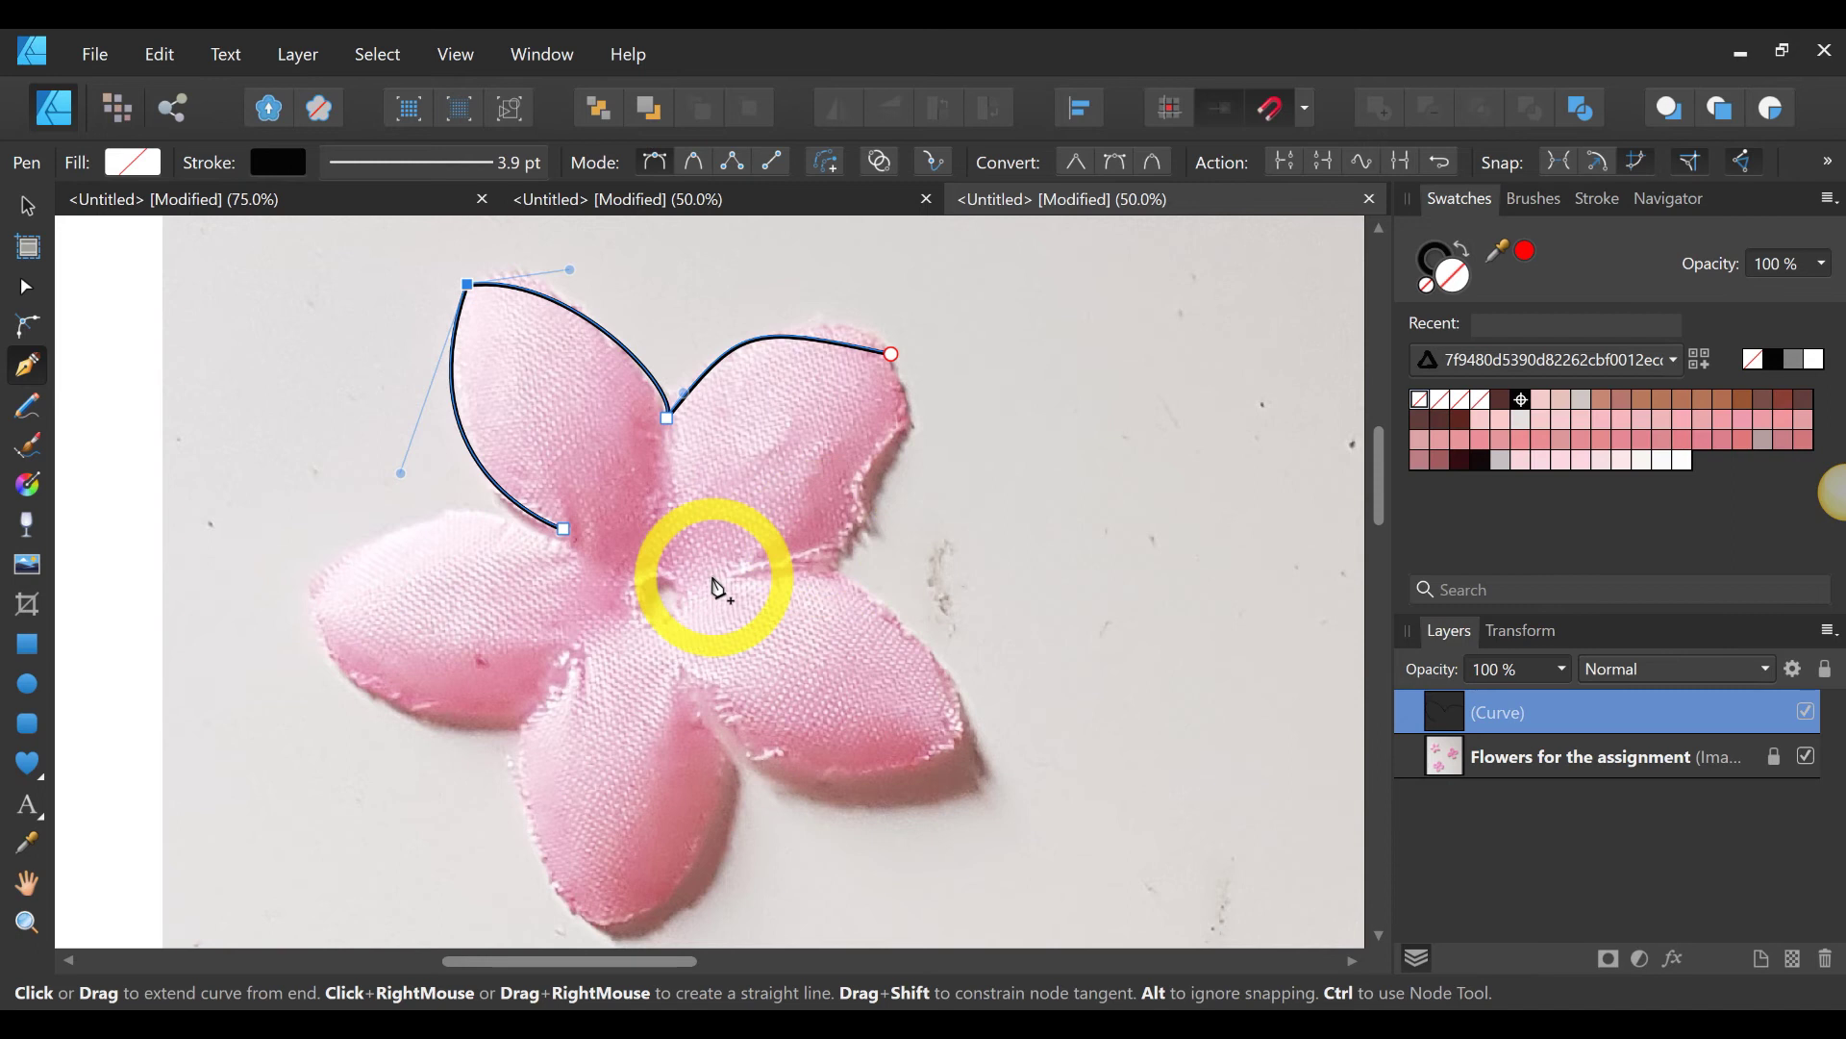
{"action": "left_click", "coordinate": [744, 569]}
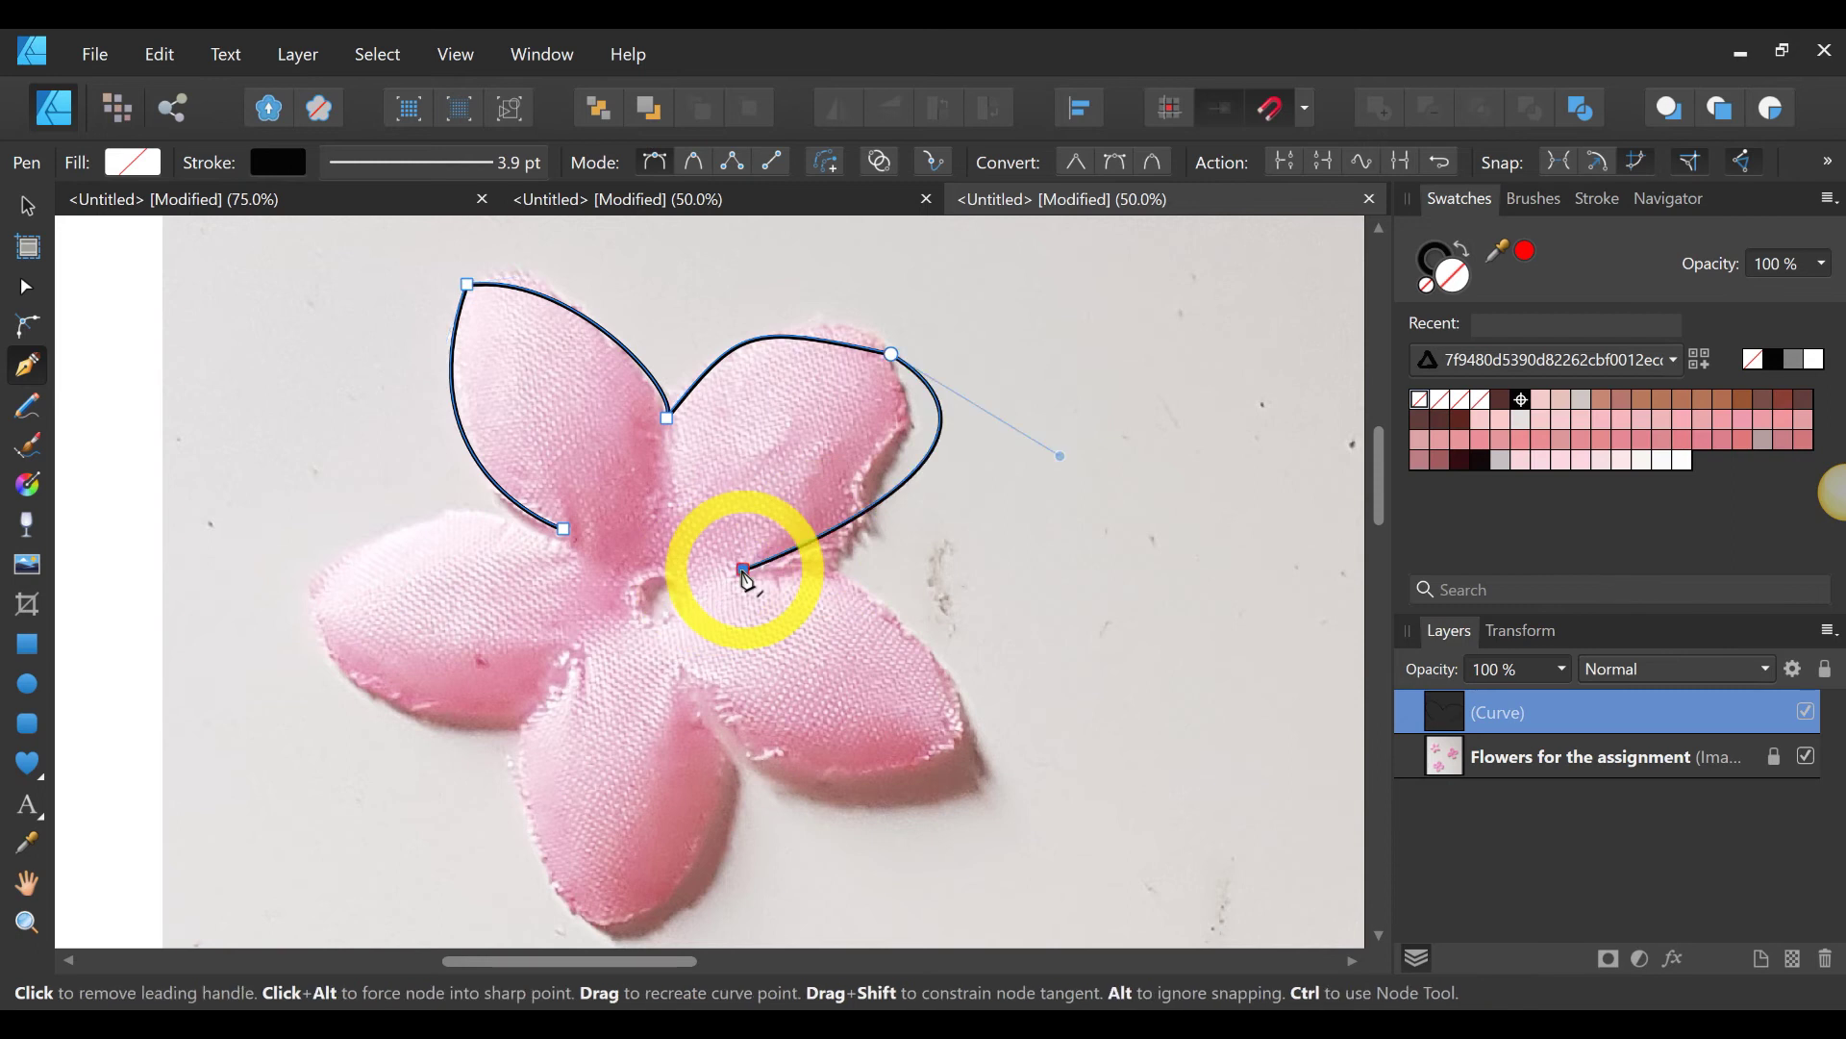
{"action": "left_click", "coordinate": [745, 573]}
{"action": "left_click", "coordinate": [959, 738]}
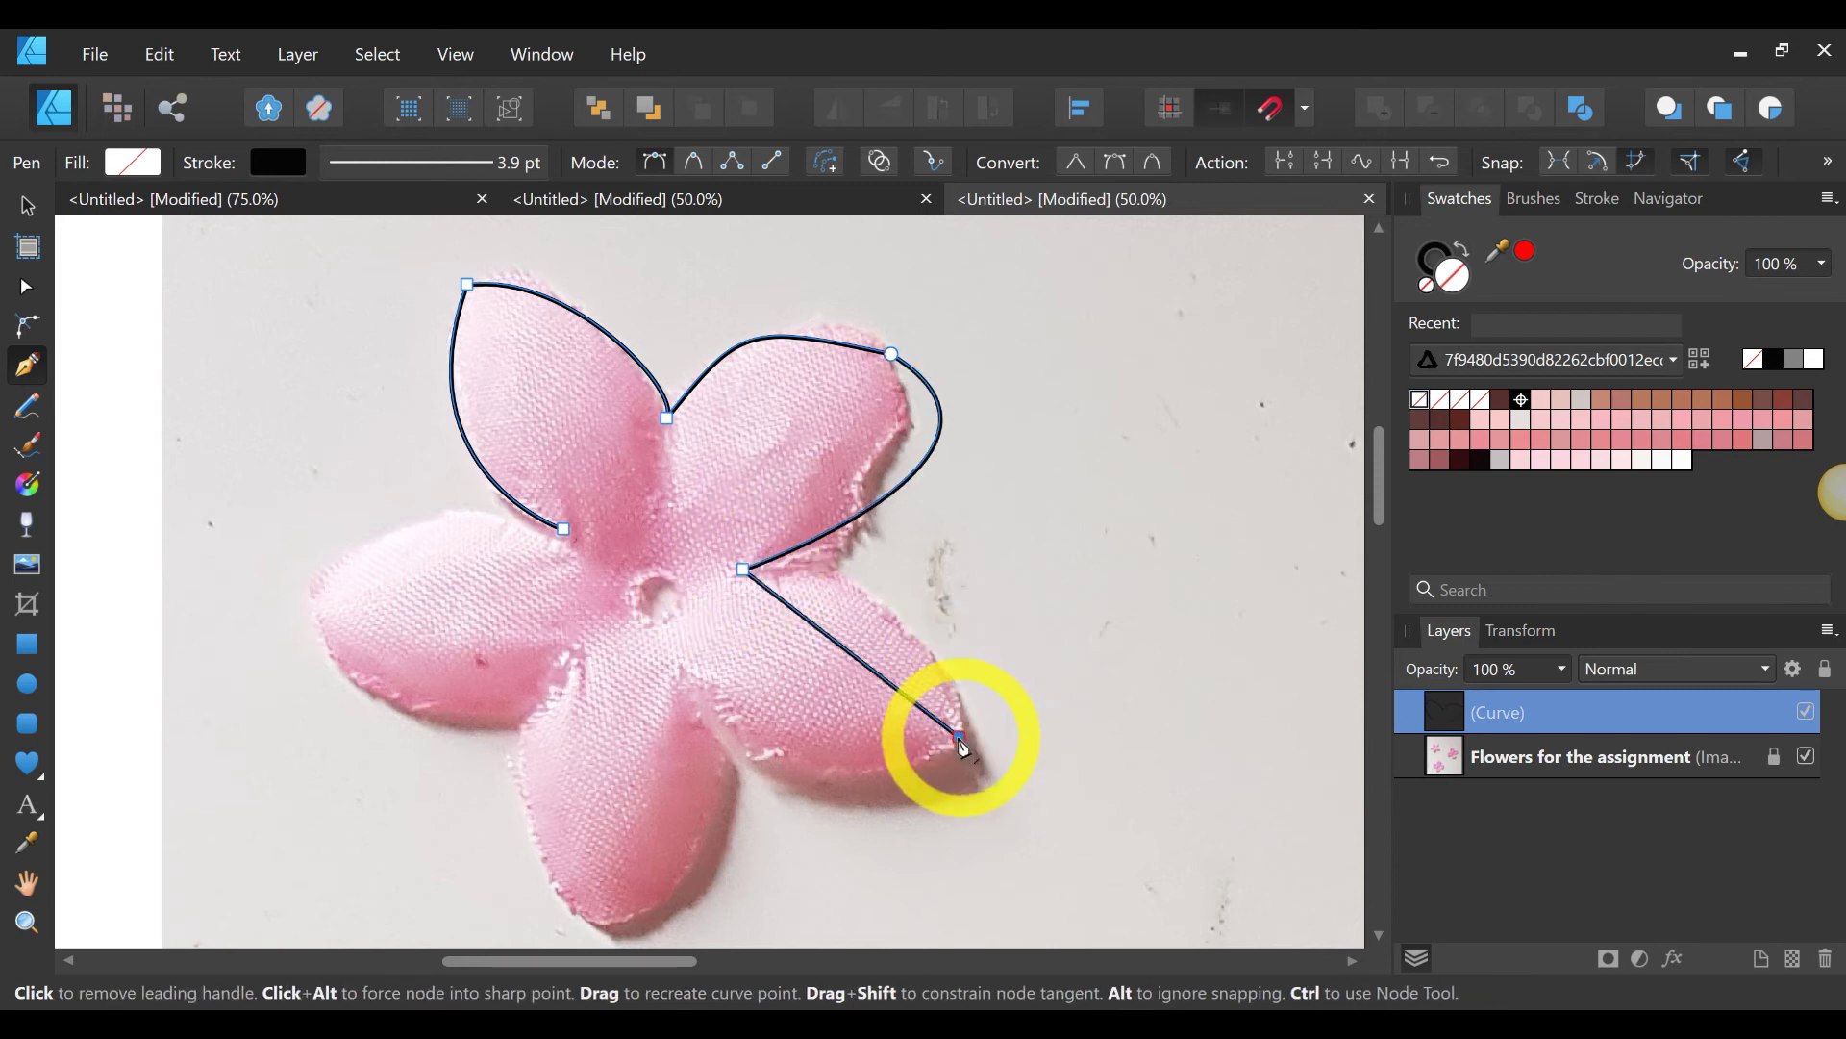
{"action": "left_click", "coordinate": [679, 668]}
{"action": "left_click", "coordinate": [607, 910]}
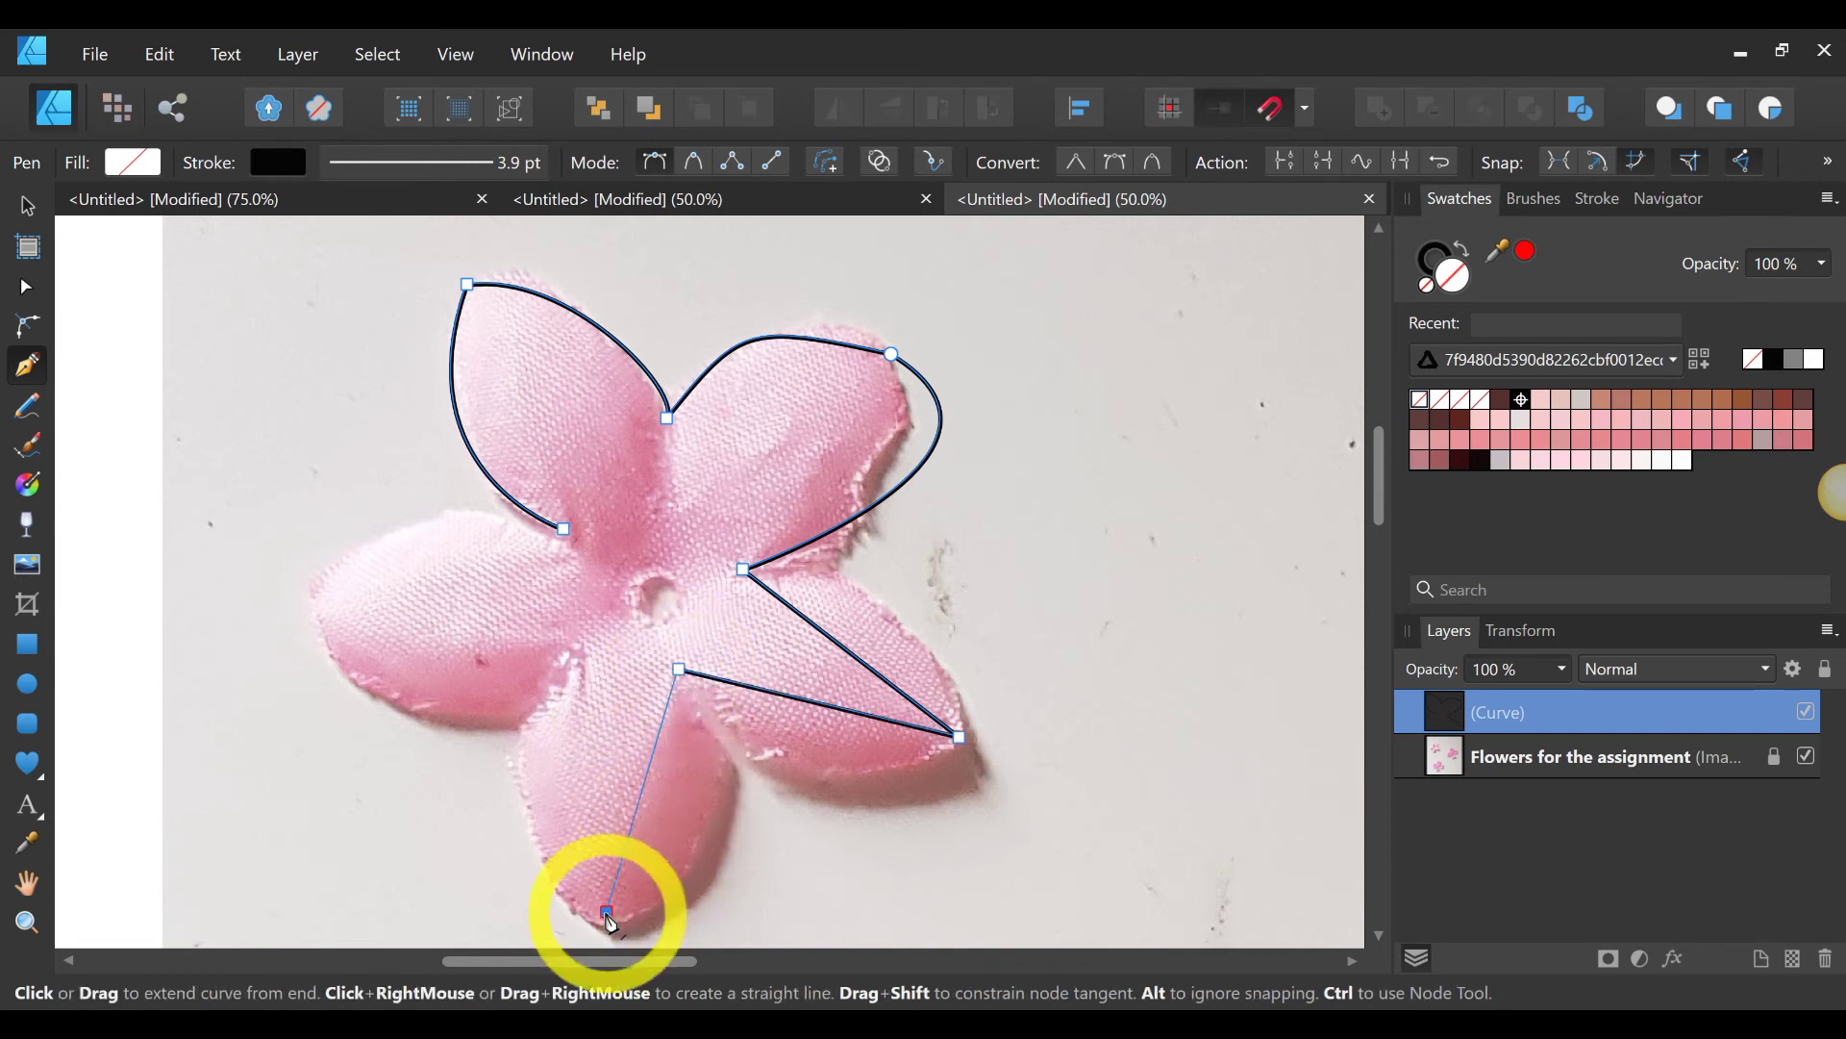
{"action": "left_click", "coordinate": [564, 679]}
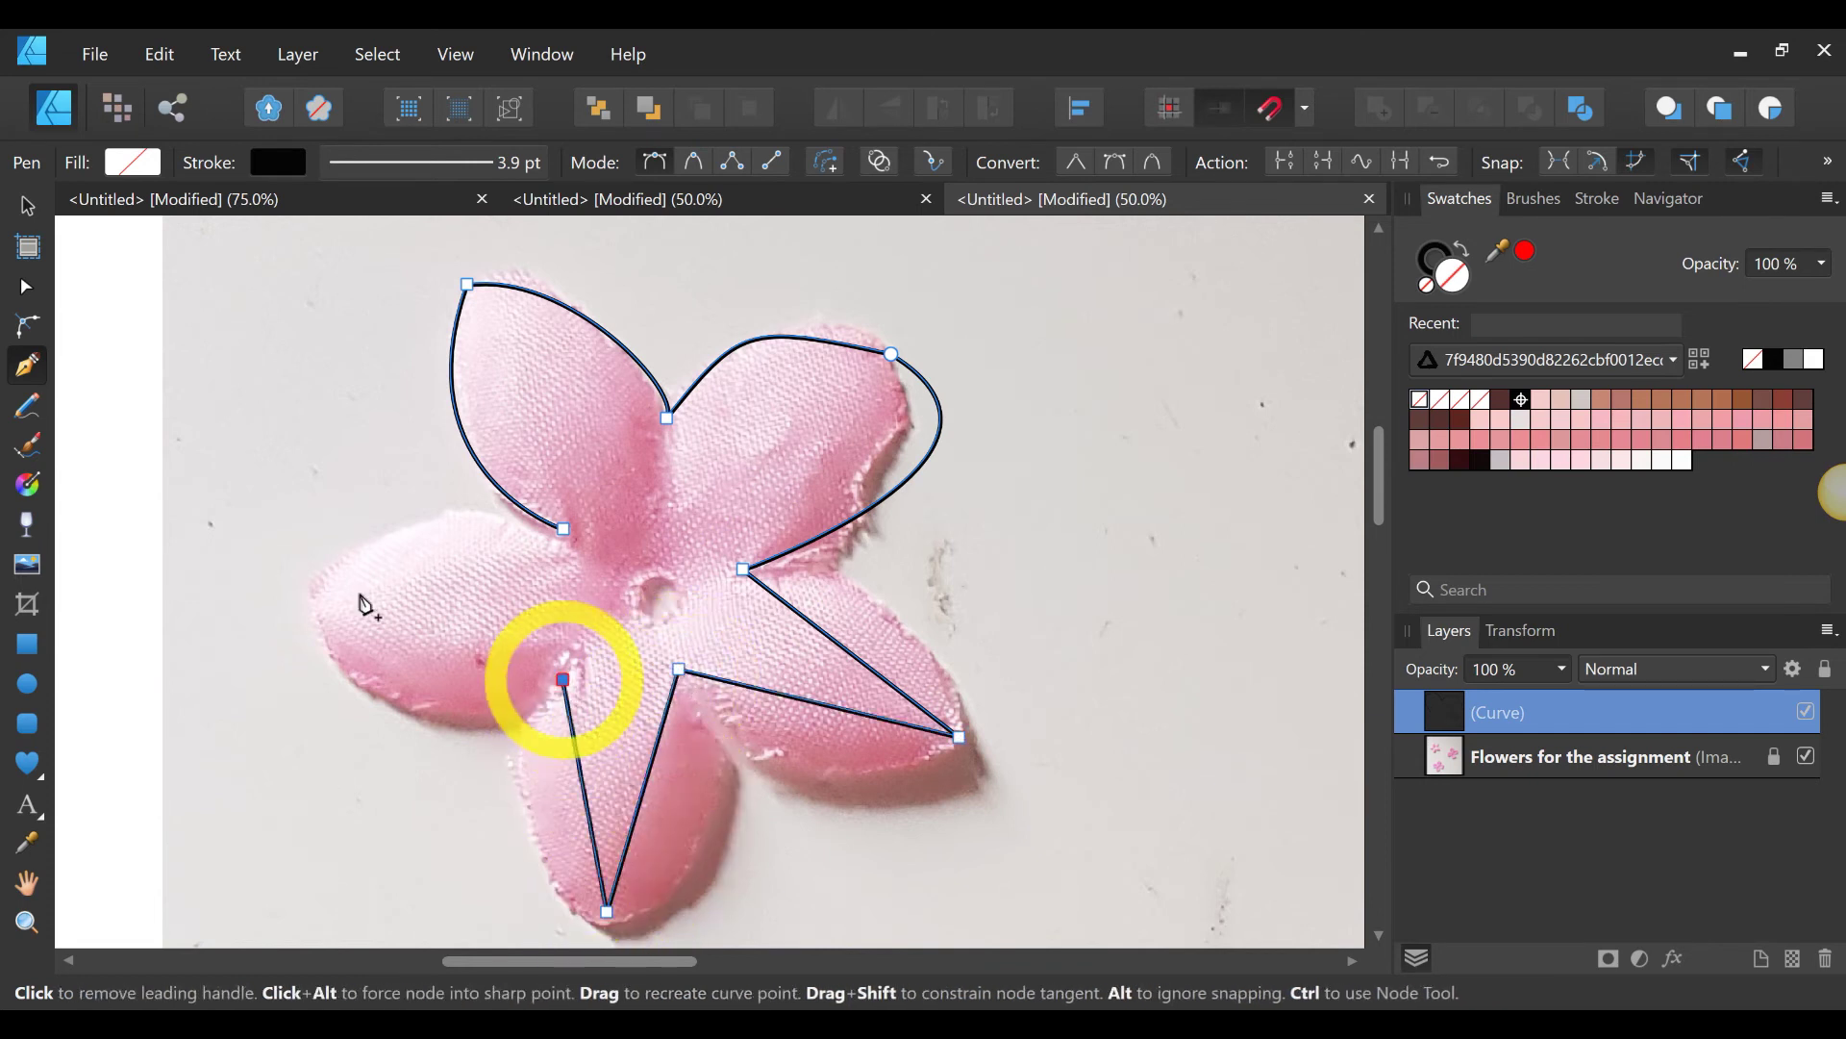
{"action": "left_click", "coordinate": [317, 585]}
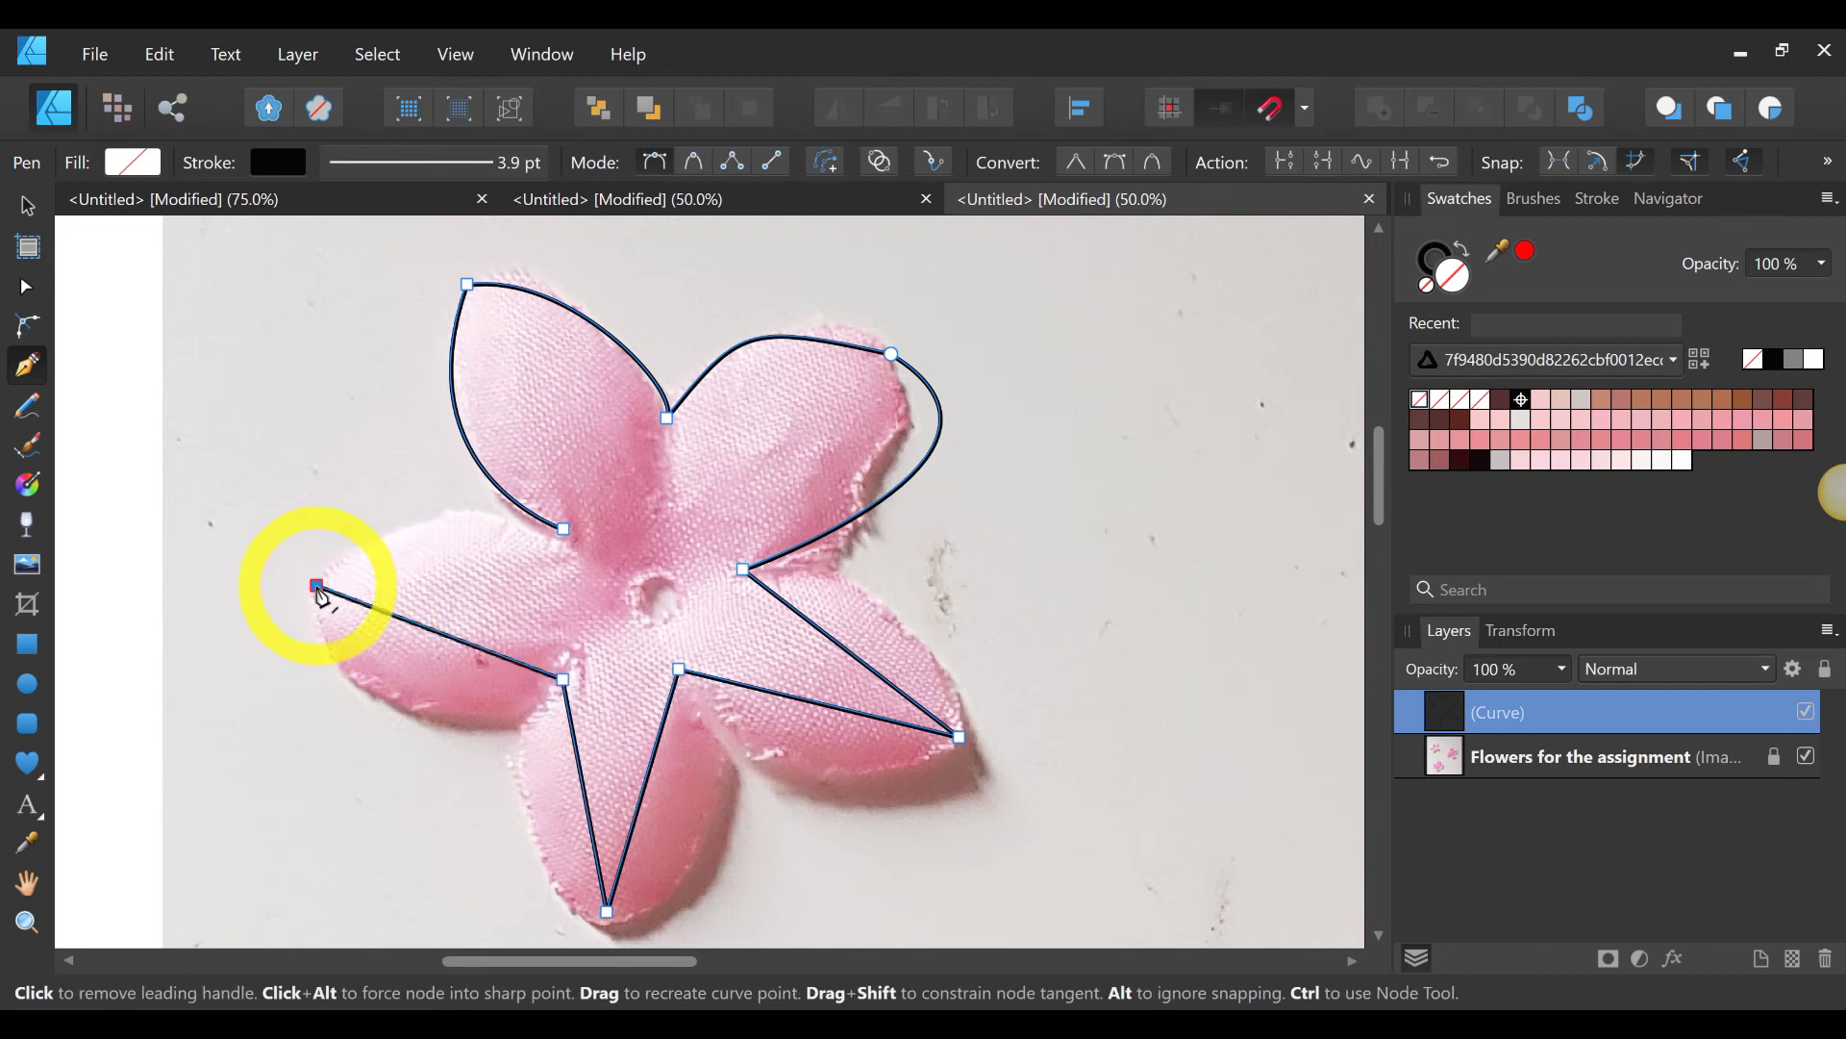
{"action": "left_click", "coordinate": [565, 529]}
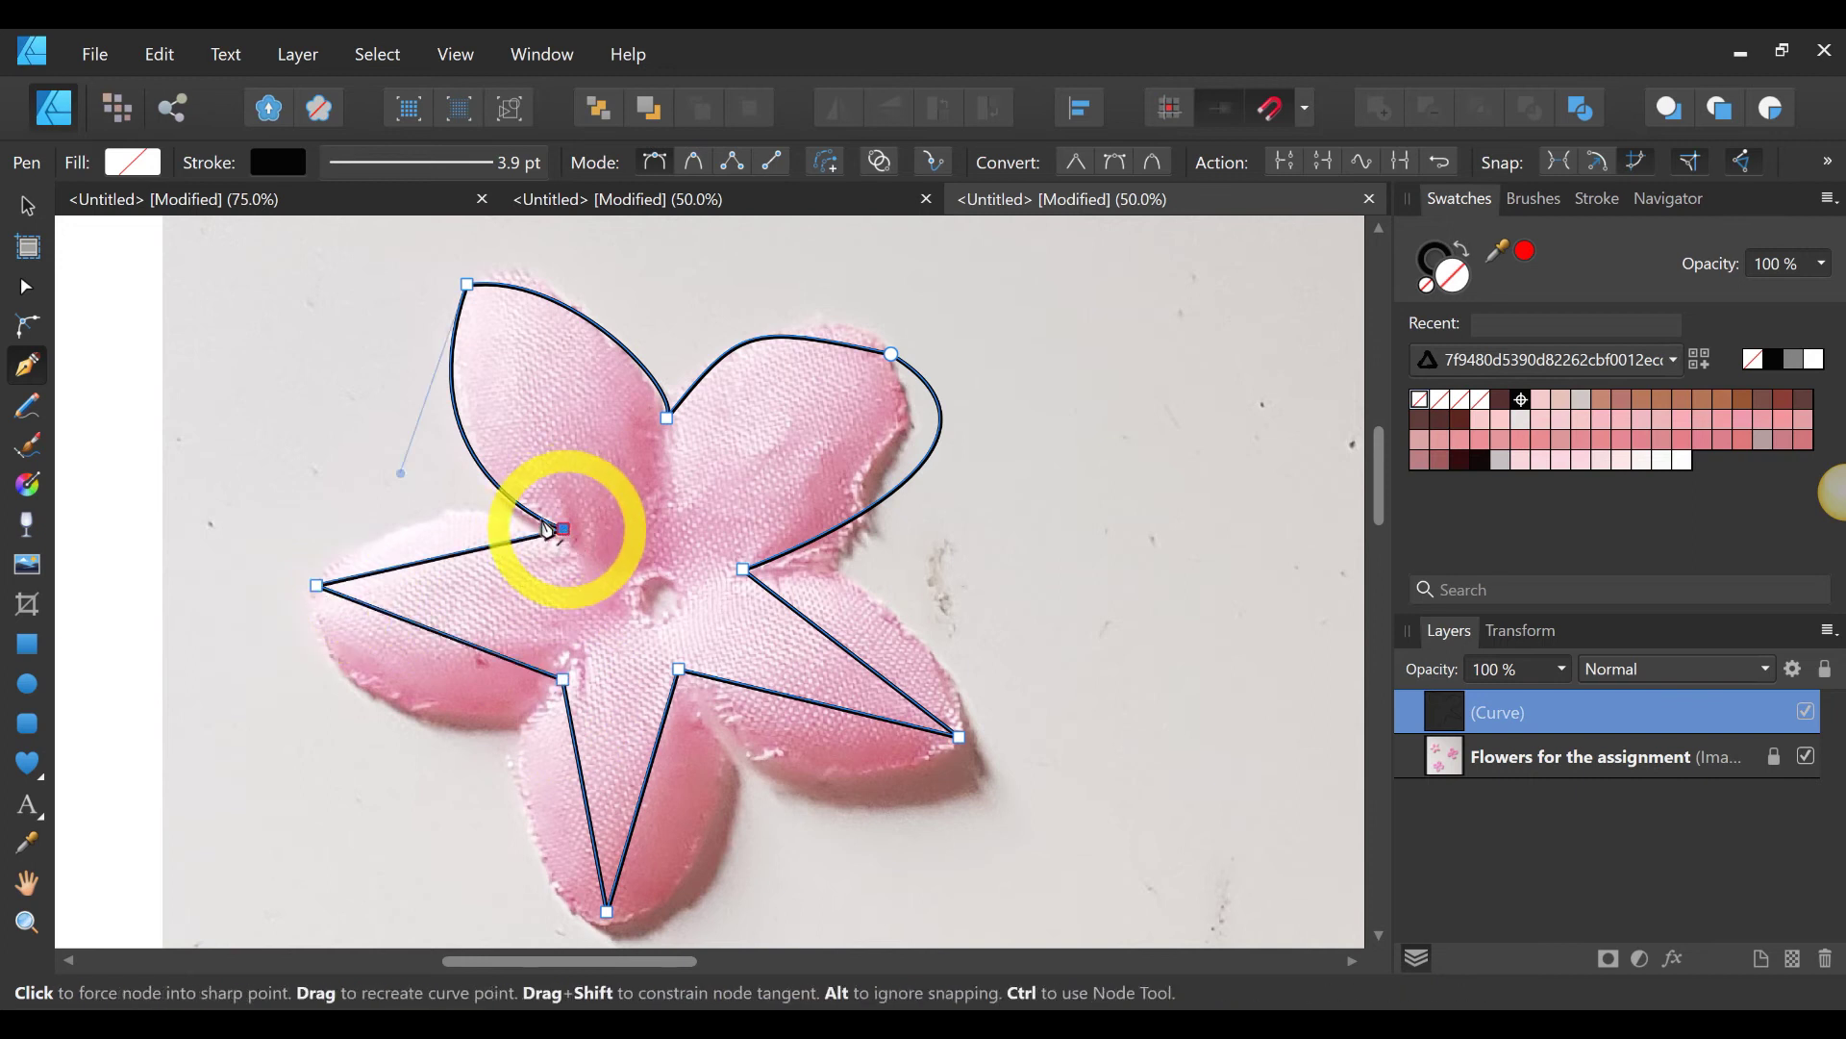
Step: Bend both straight sides of the bottom petal outward with the Node tool and move its tip node down to the petal's end
{"action": "left_click", "coordinate": [27, 286]}
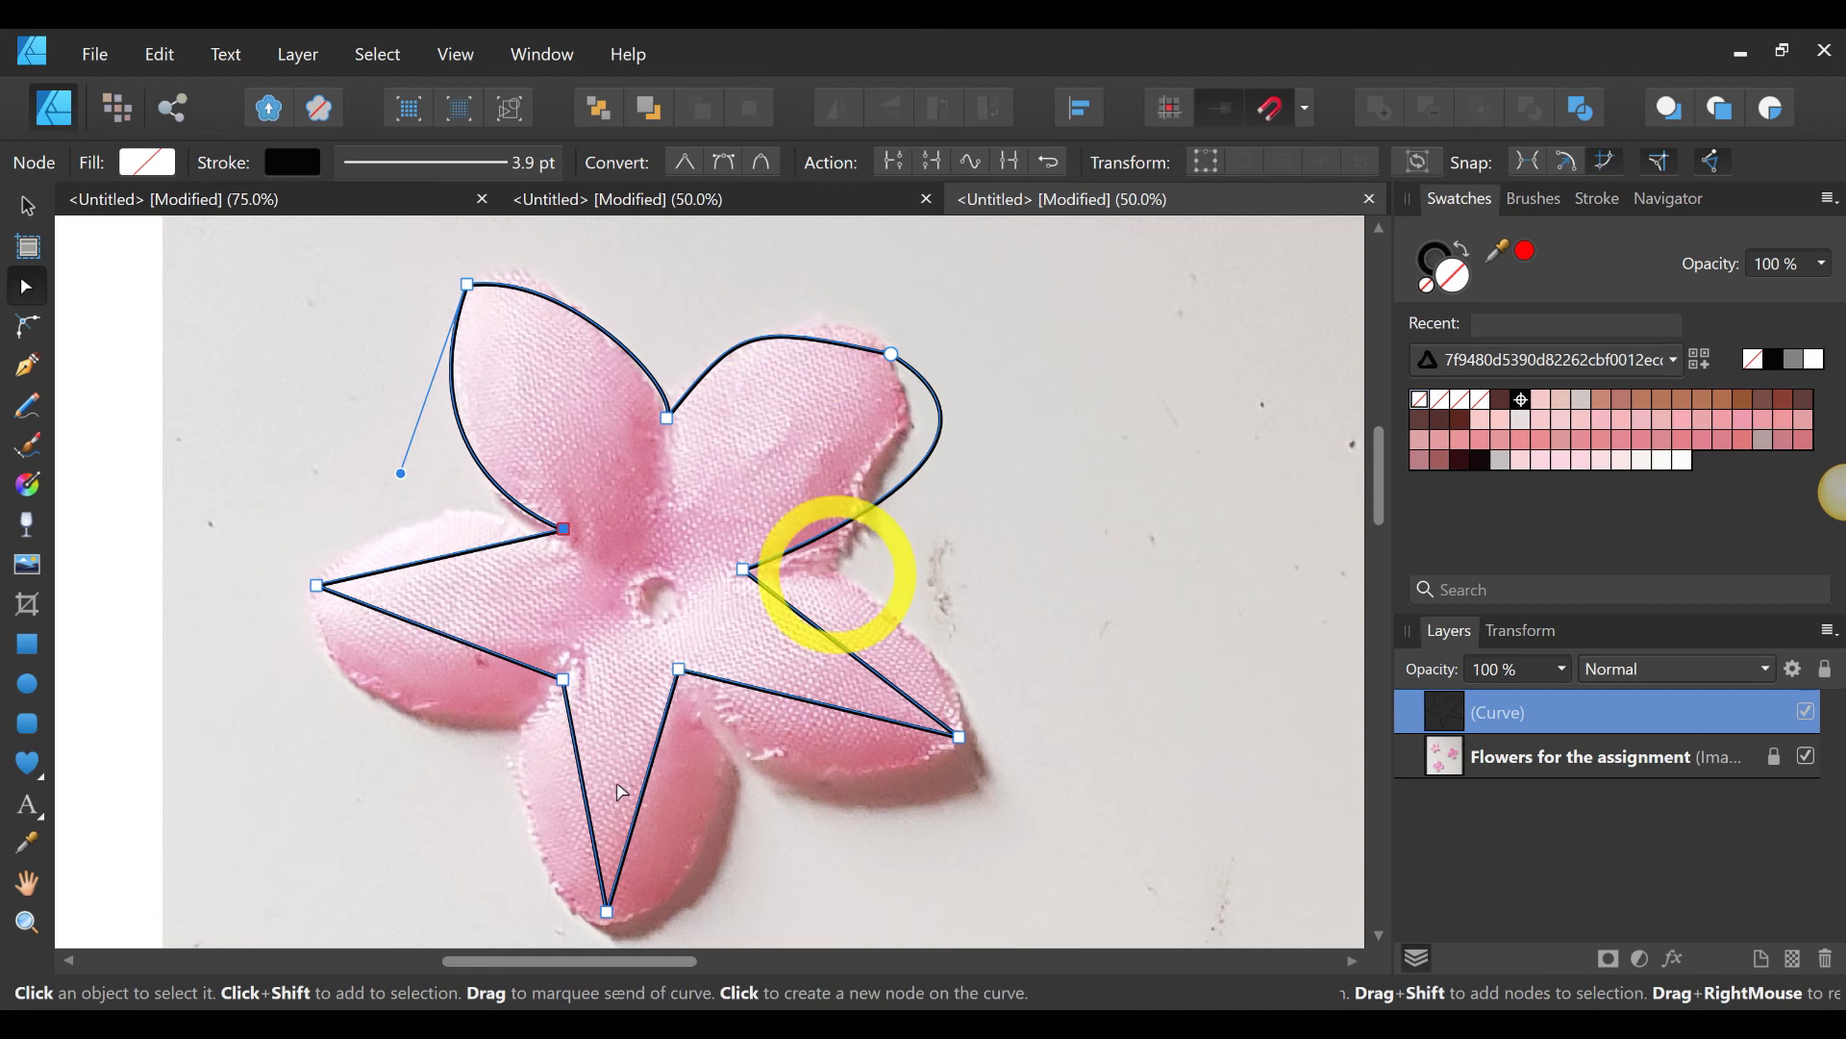
{"action": "left_click_drag", "start_coordinate": [581, 783], "coordinate": [527, 772]}
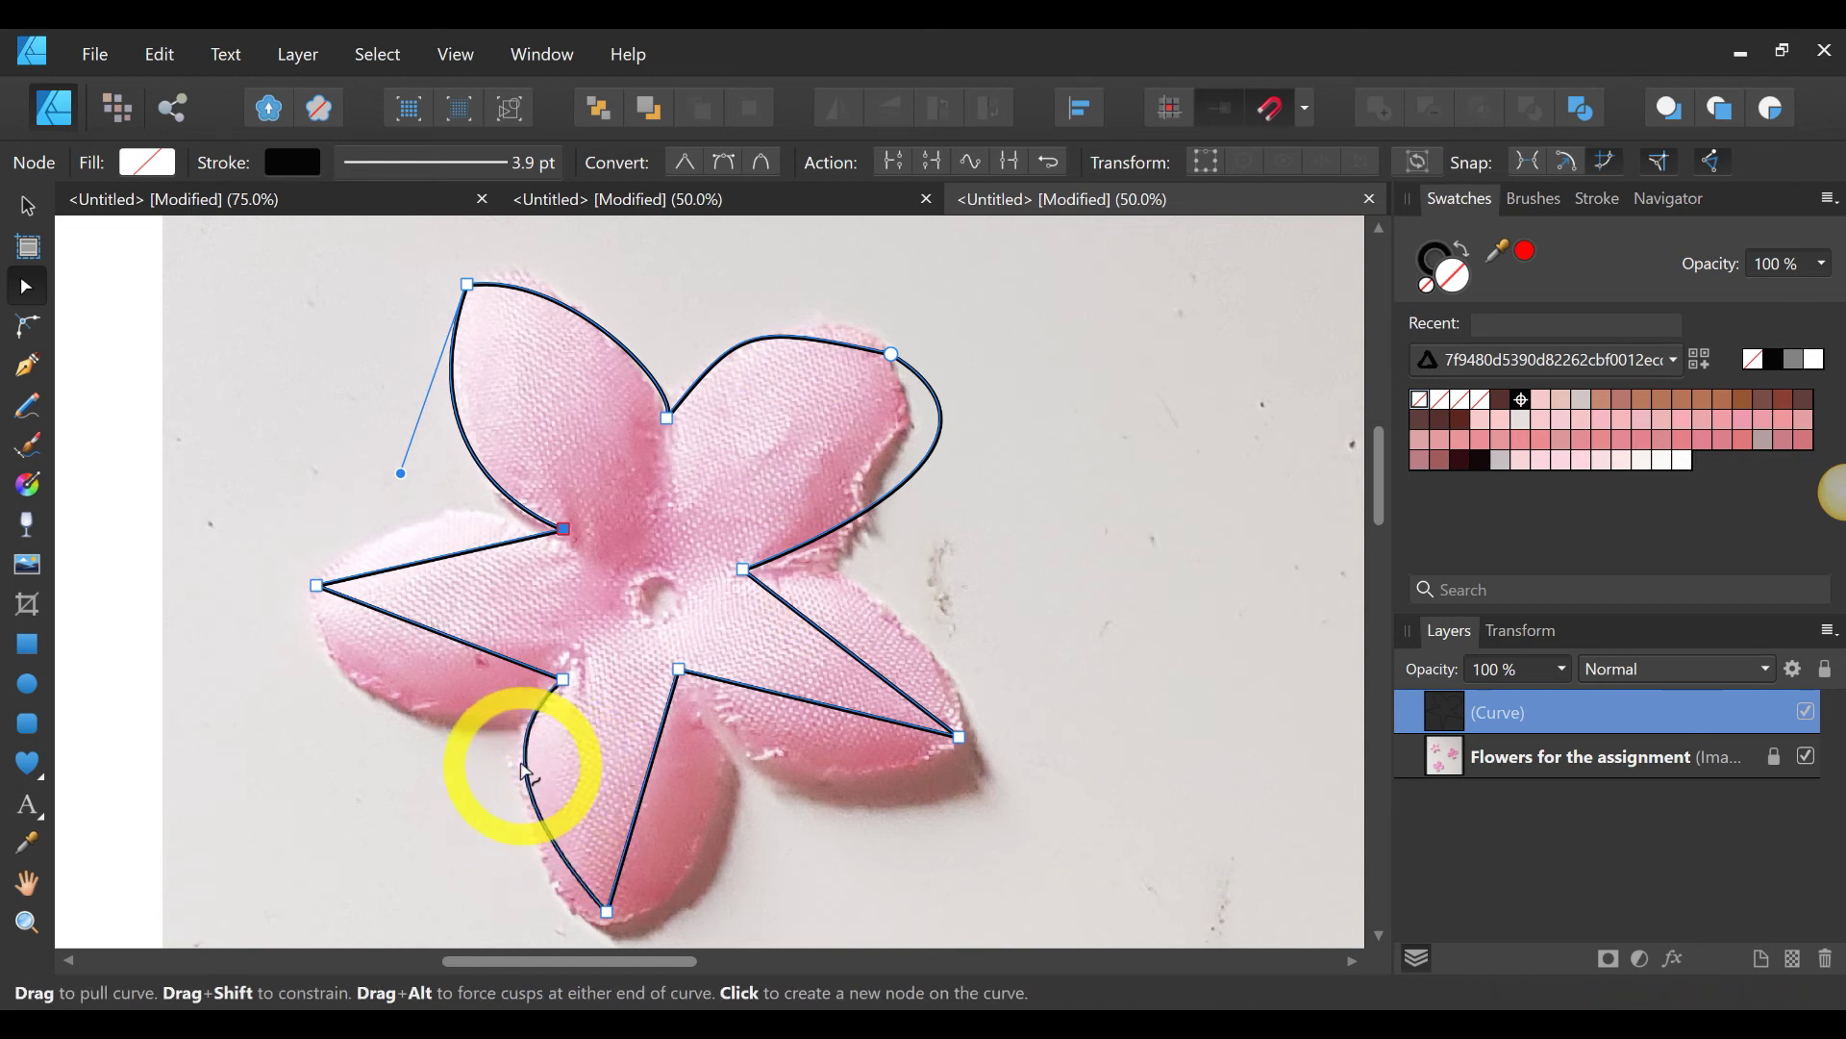
{"action": "left_click_drag", "start_coordinate": [649, 793], "coordinate": [699, 784]}
{"action": "left_click_drag", "start_coordinate": [607, 911], "coordinate": [612, 931]}
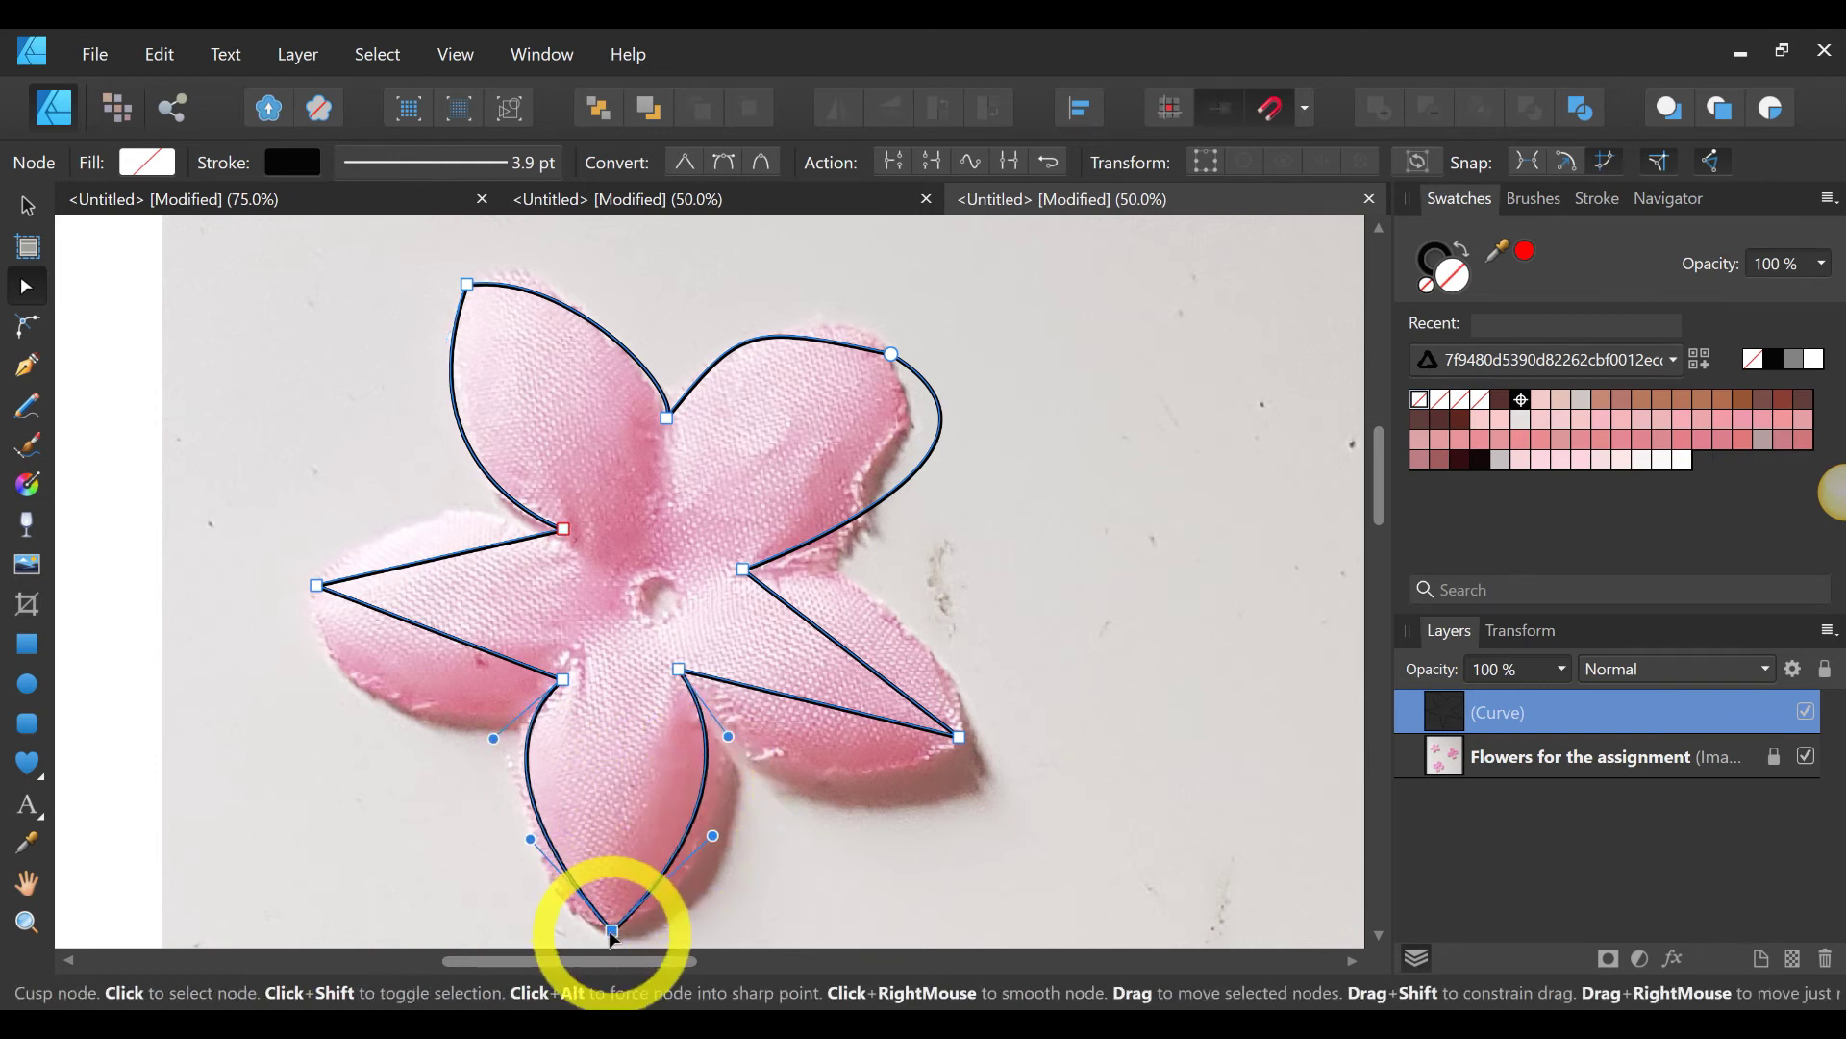
Step: Bend both straight sides of the lower-right petal outward so they follow the petal's edges in the photo
{"action": "left_click_drag", "start_coordinate": [875, 719], "coordinate": [847, 783]}
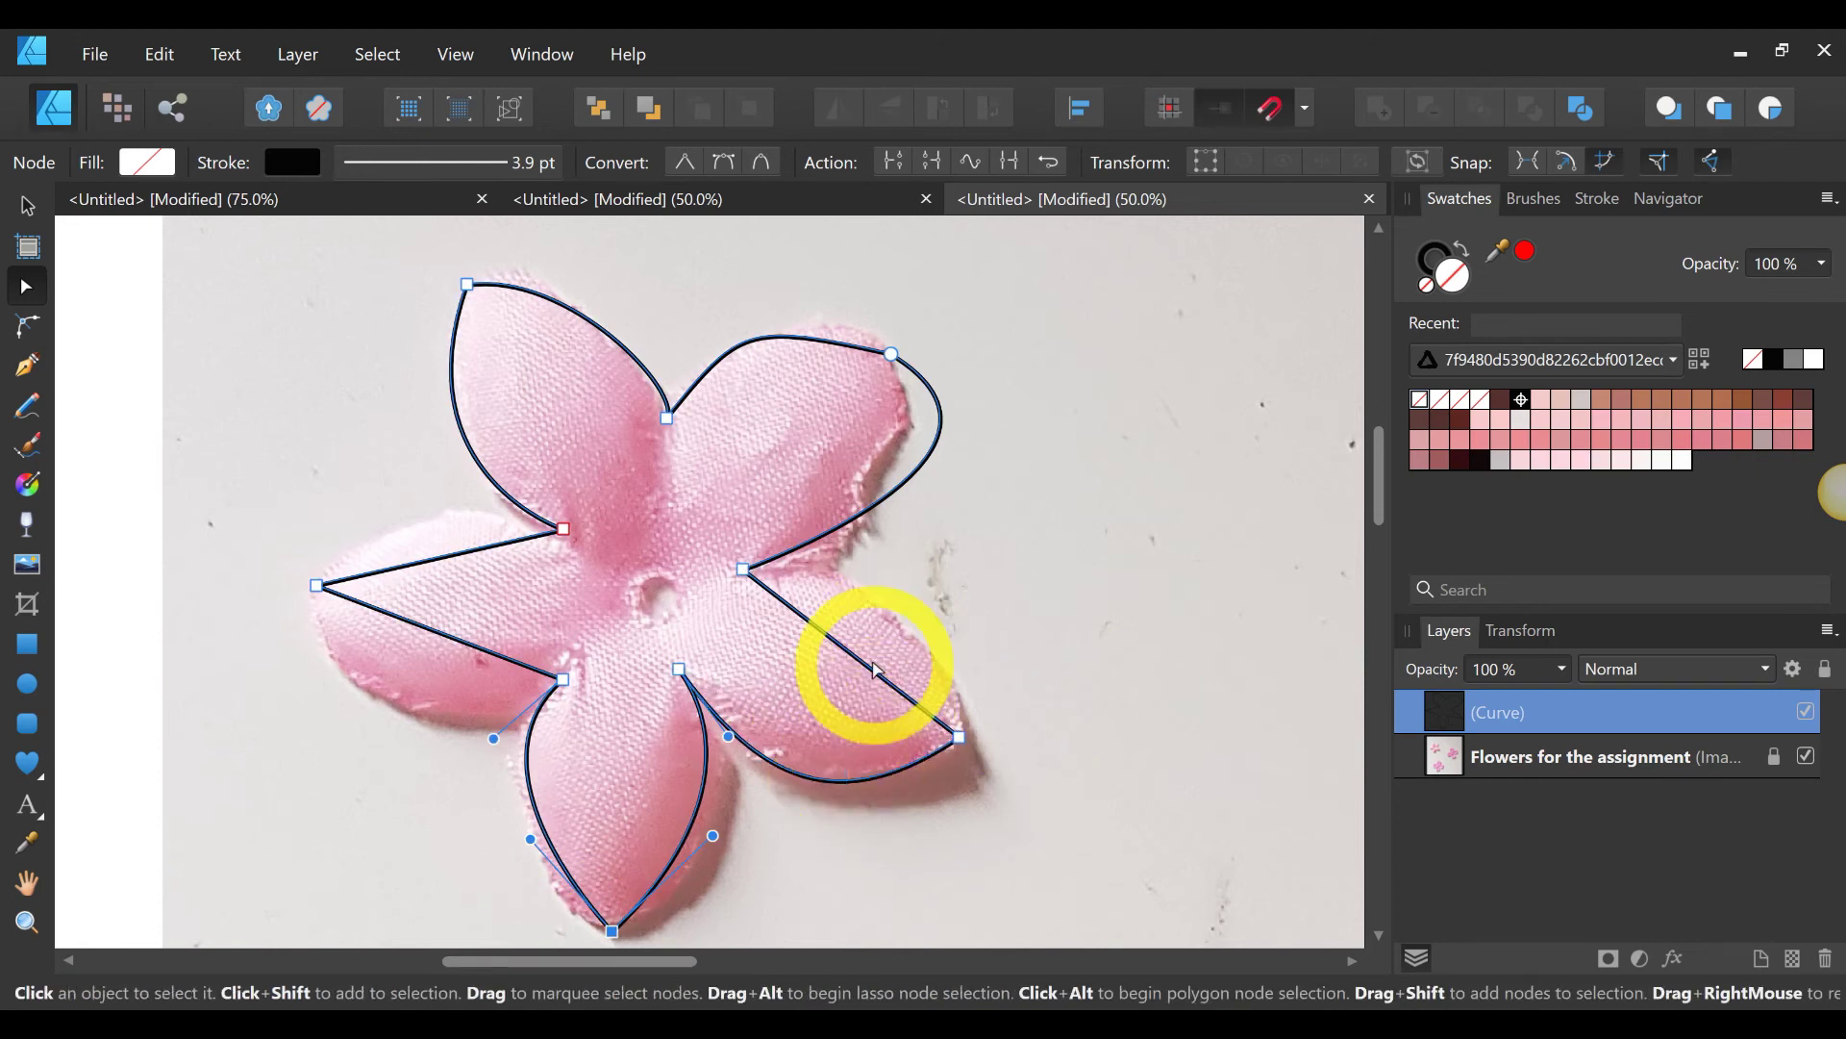
{"action": "left_click_drag", "start_coordinate": [870, 668], "coordinate": [966, 697]}
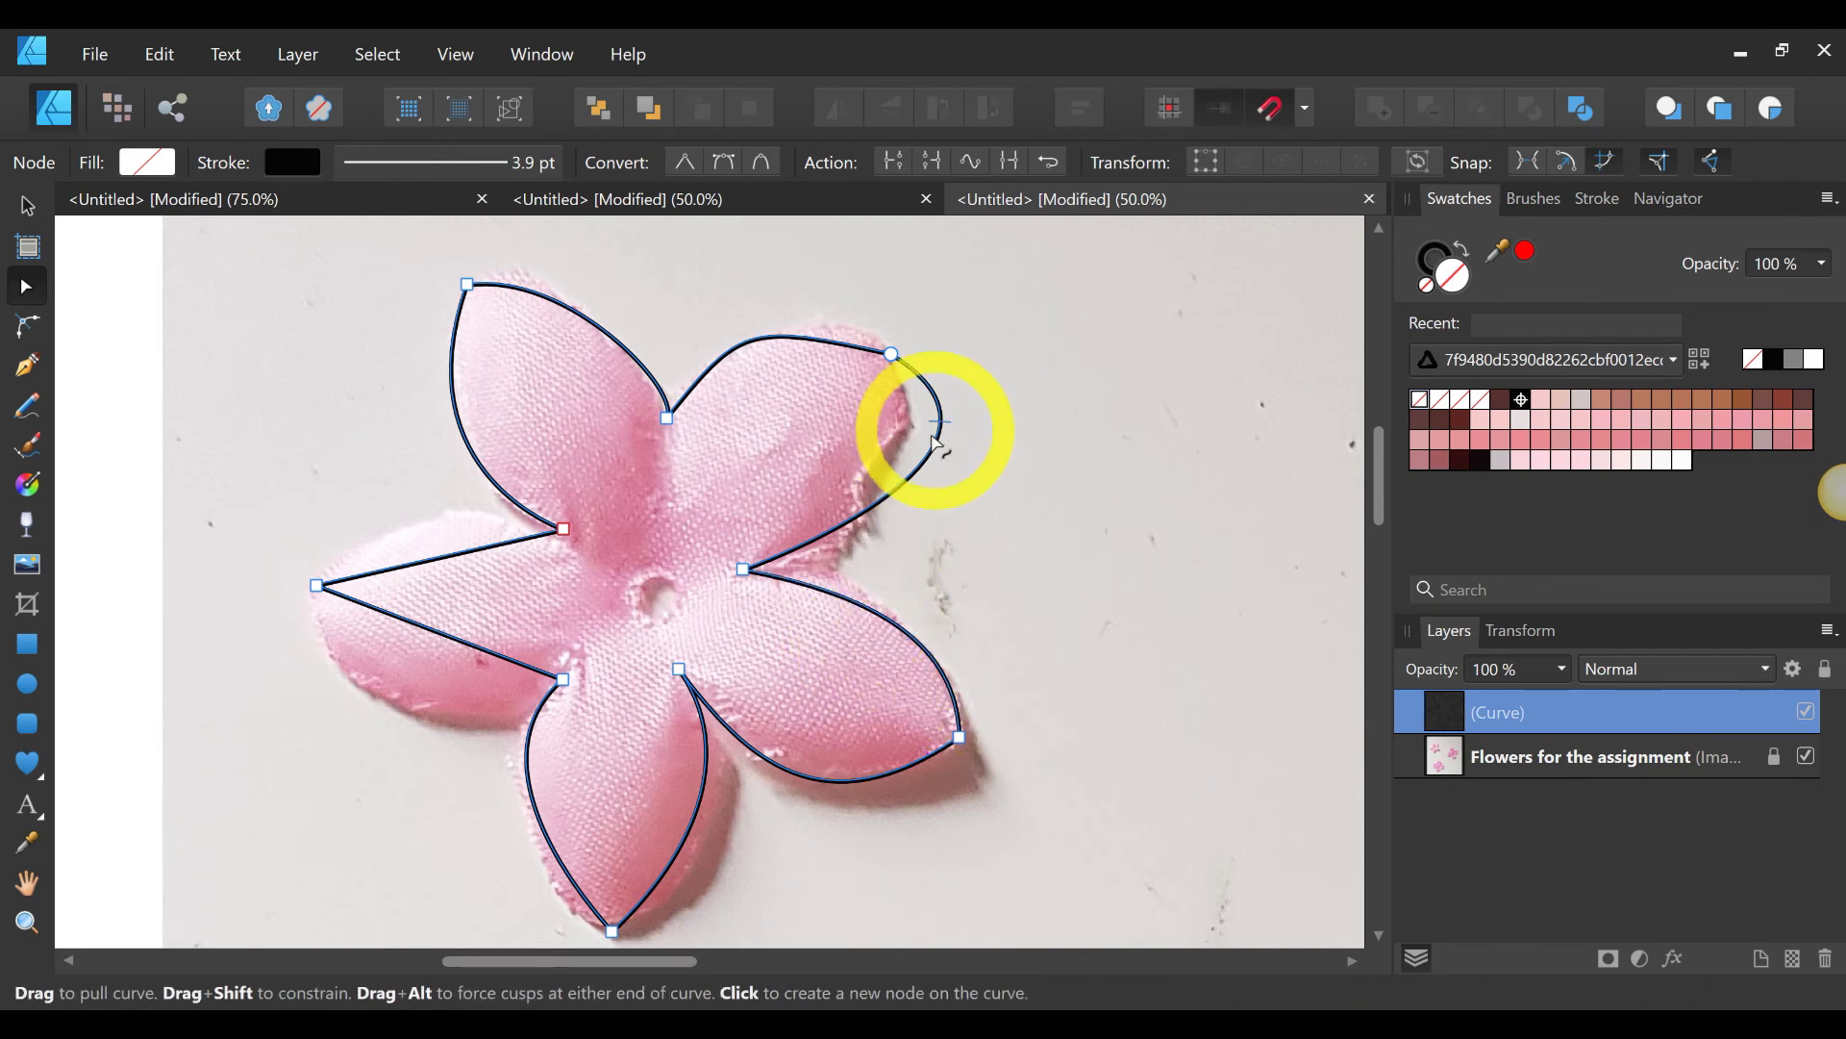
Step: Convert the upper-right petal's tip node to sharp and reshape its outer edge, shifting the notch node below it slightly outward
{"action": "left_click_drag", "start_coordinate": [928, 457], "coordinate": [915, 445]}
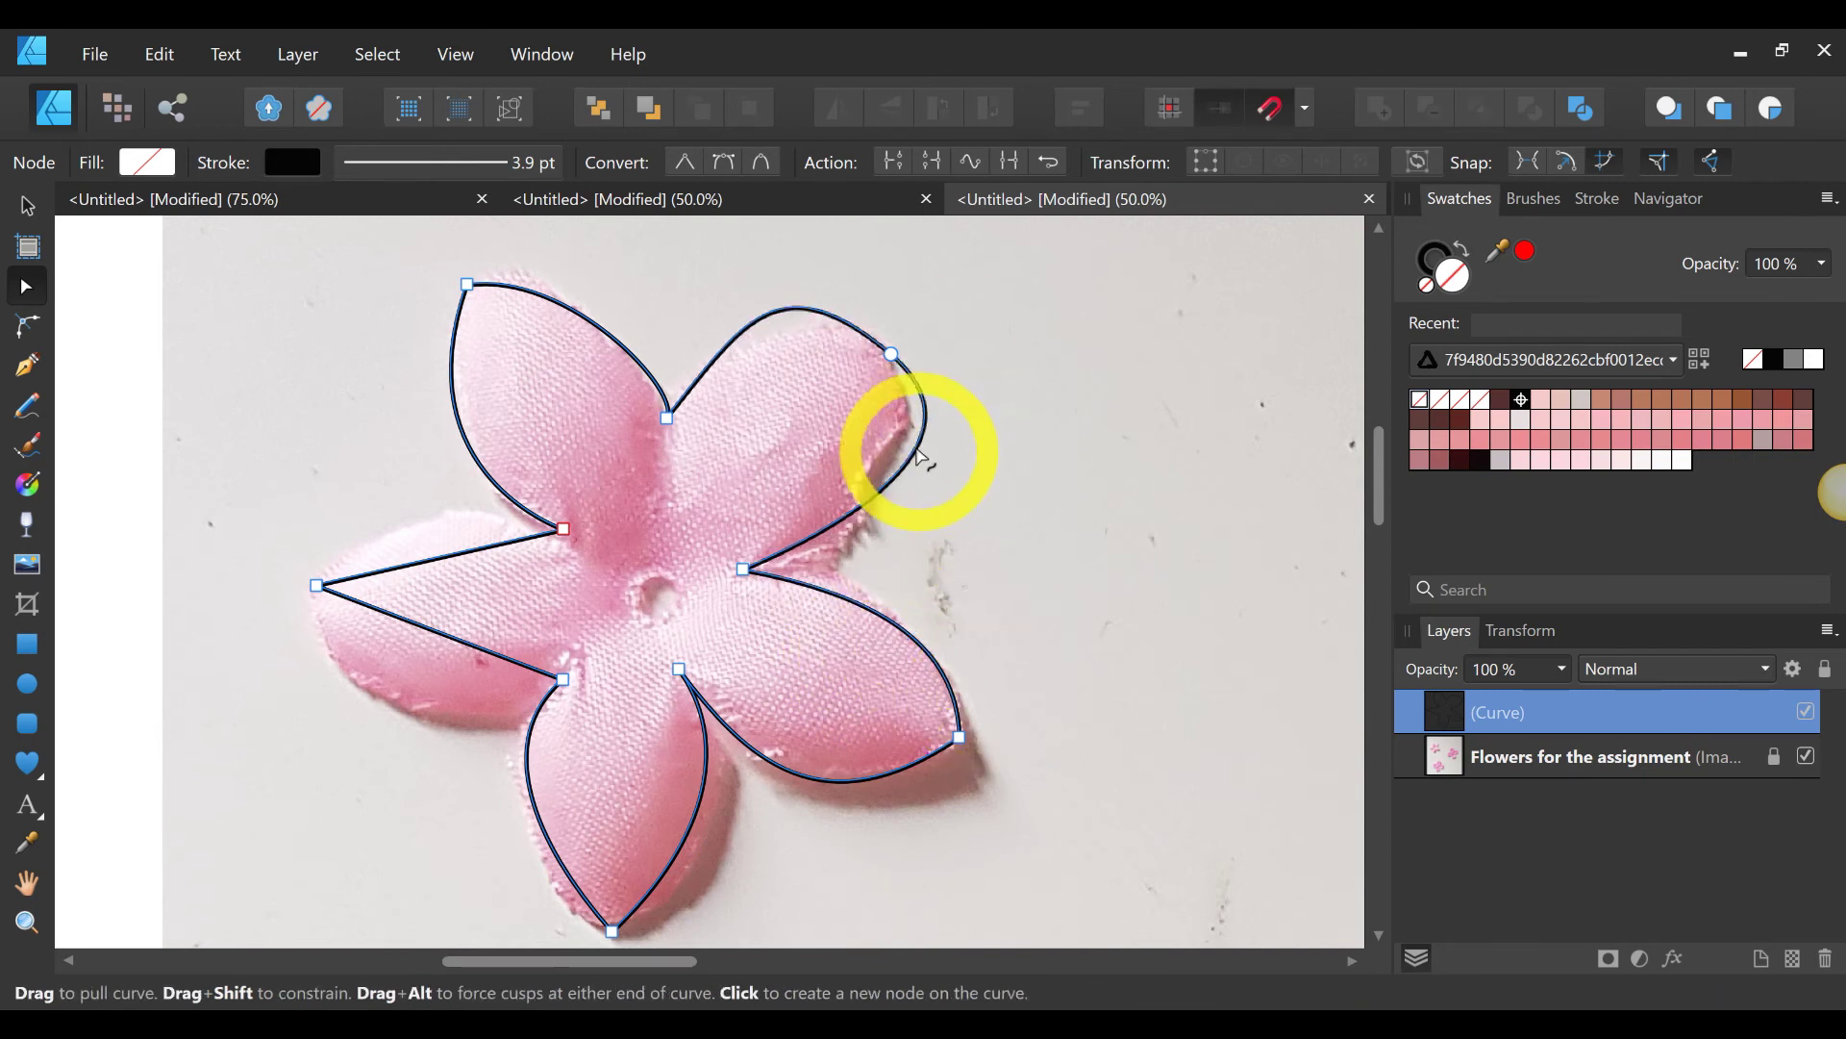
{"action": "left_click", "coordinate": [892, 356]}
{"action": "left_click", "coordinate": [683, 161]}
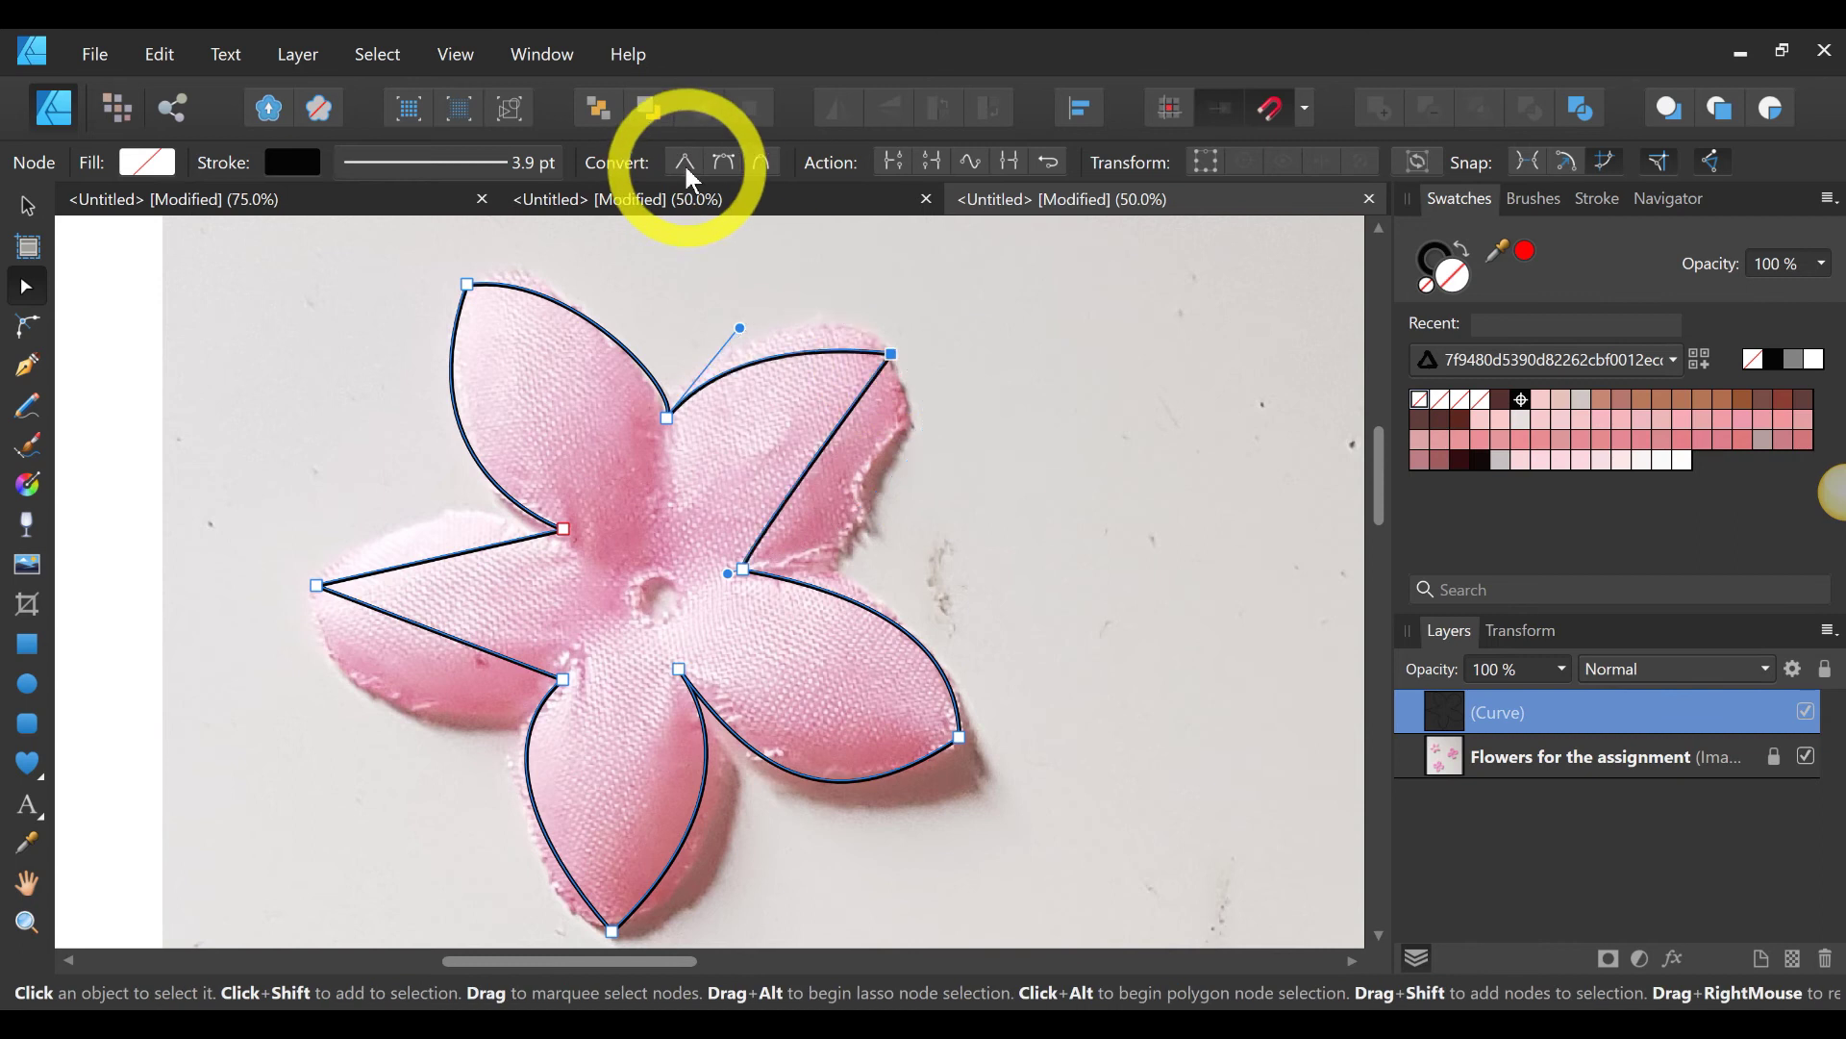
{"action": "left_click_drag", "start_coordinate": [849, 440], "coordinate": [825, 523]}
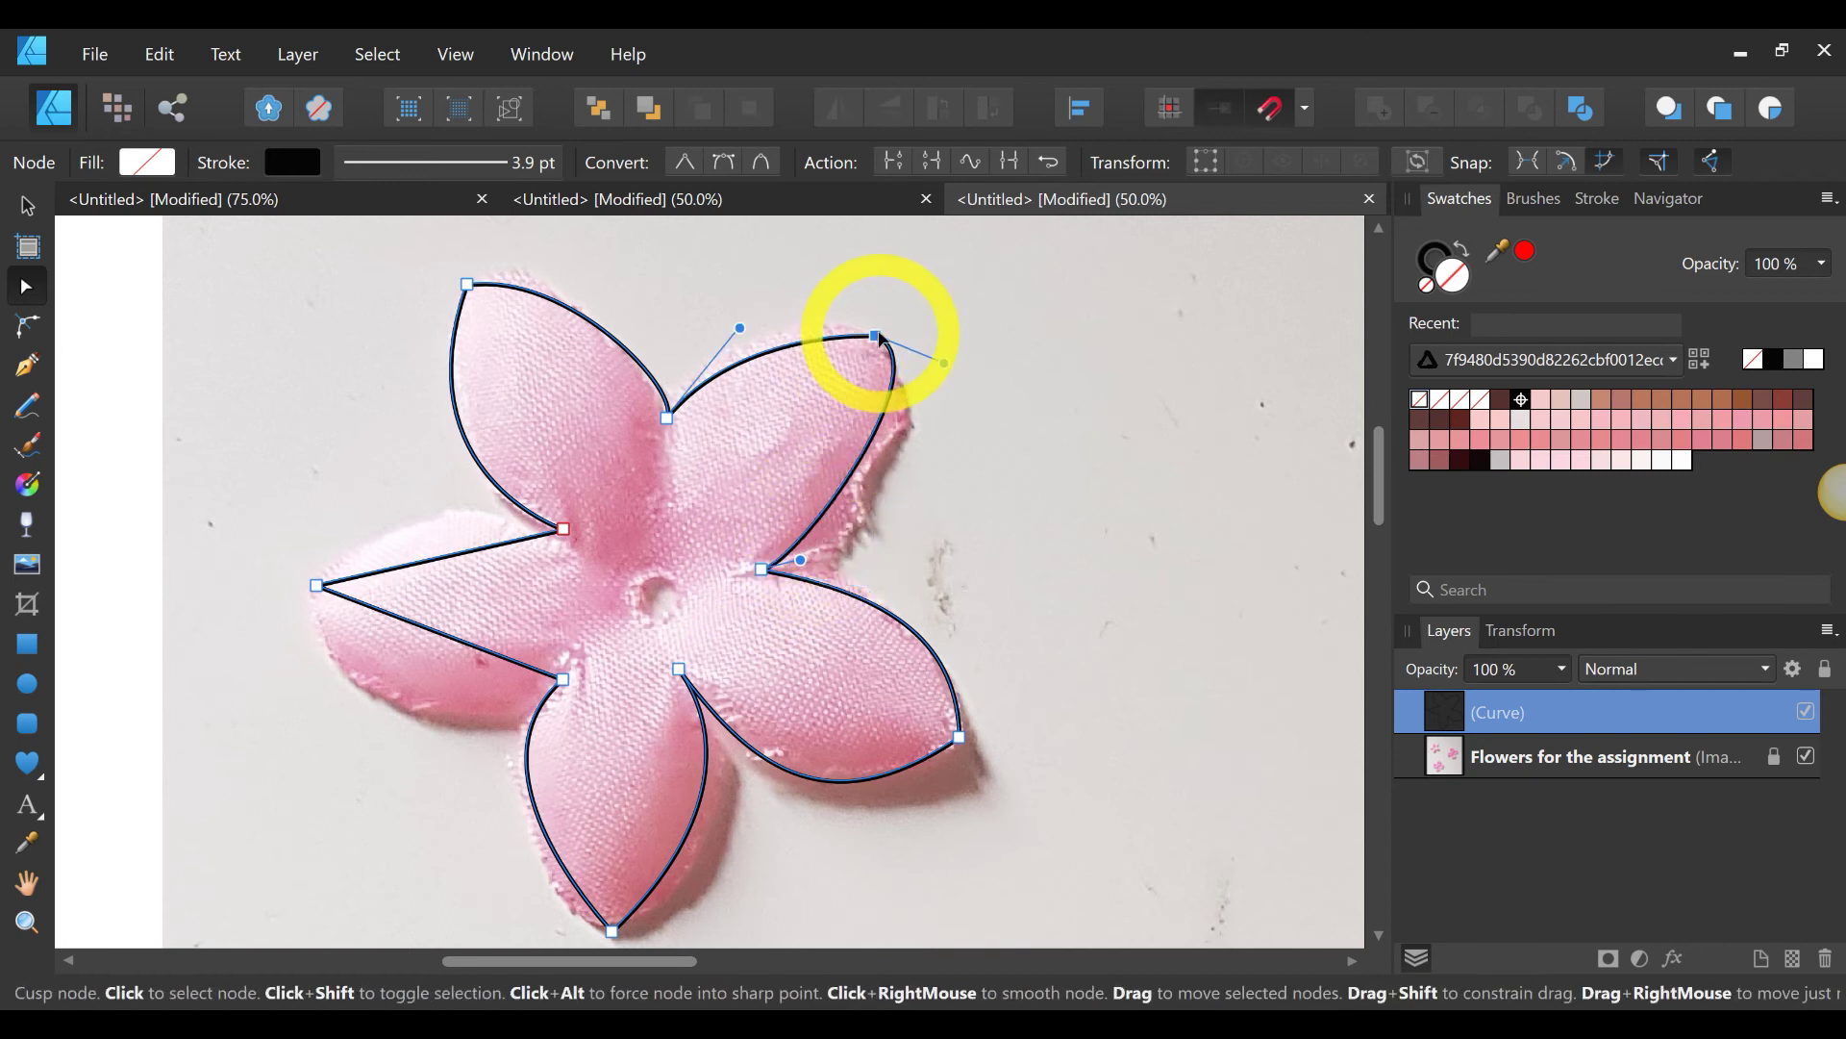
Step: Replace the upper-right petal's tip node with a new node placed on the petal's tip and converted to sharp
{"action": "key", "text": "Delete"}
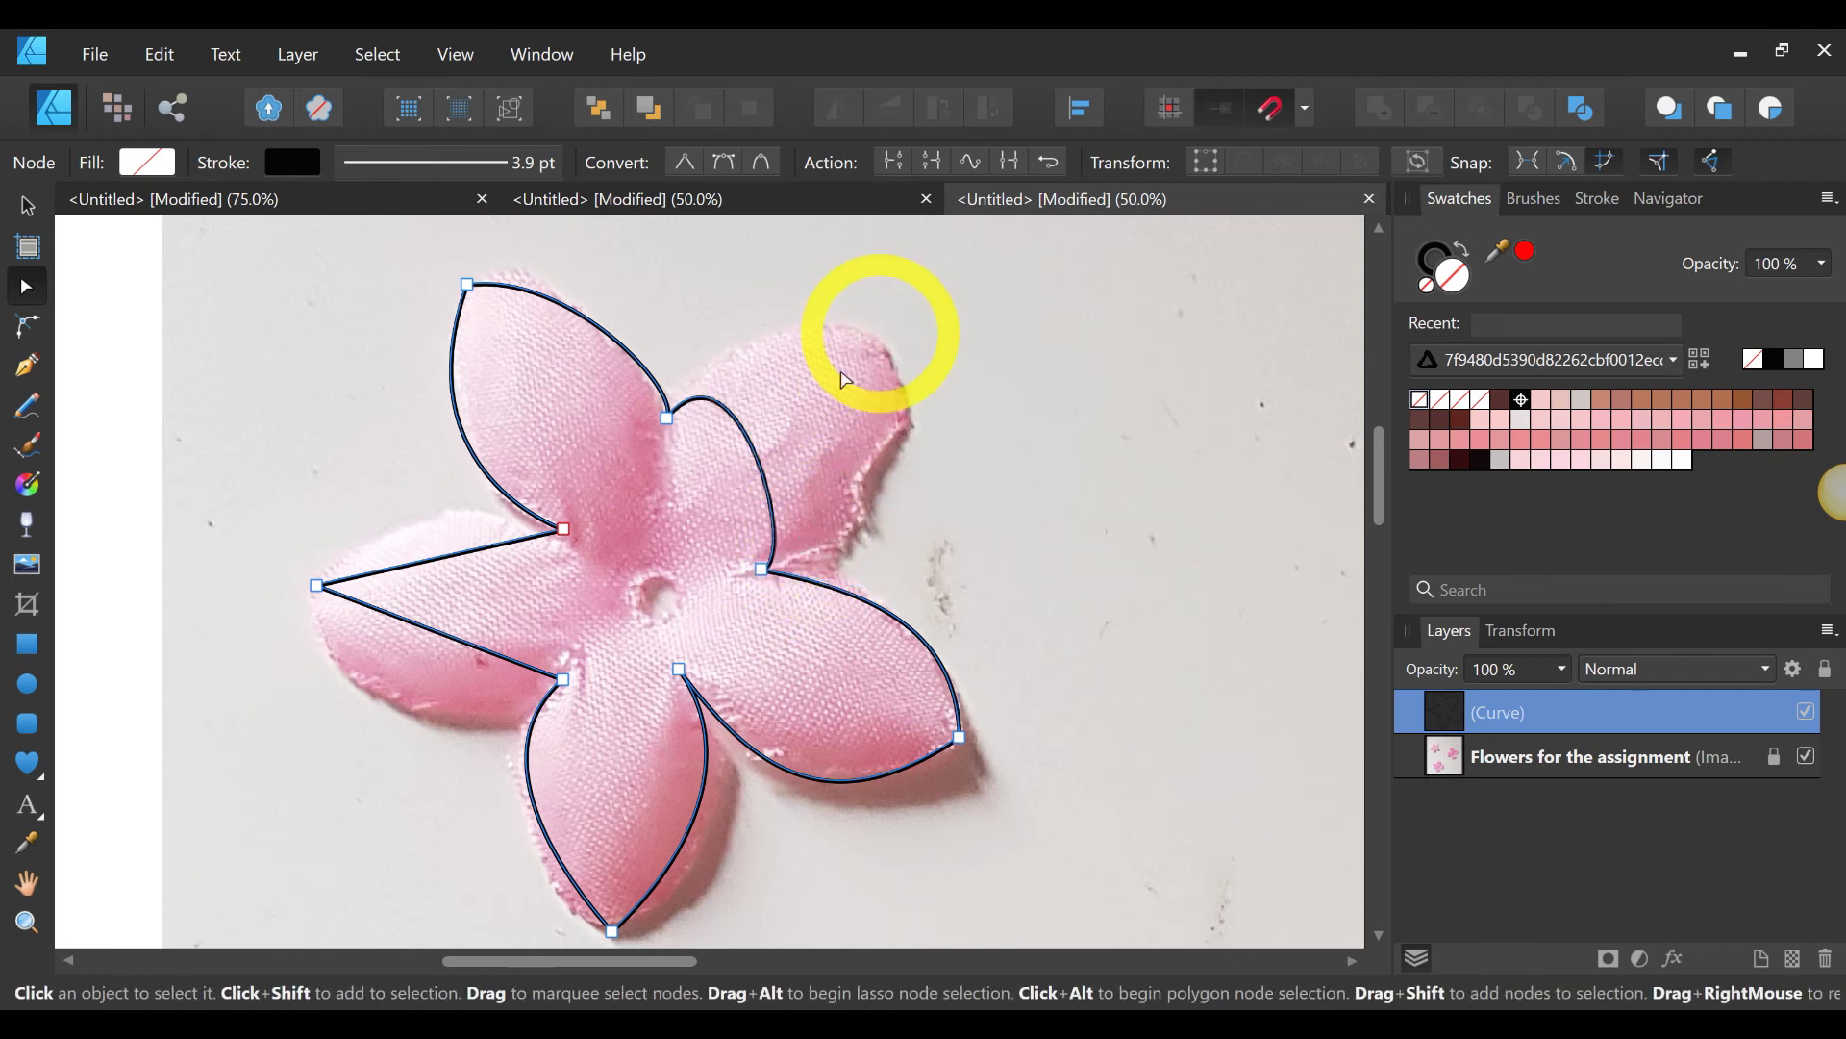
{"action": "left_click", "coordinate": [758, 459]}
{"action": "left_click_drag", "start_coordinate": [759, 464], "coordinate": [892, 359]}
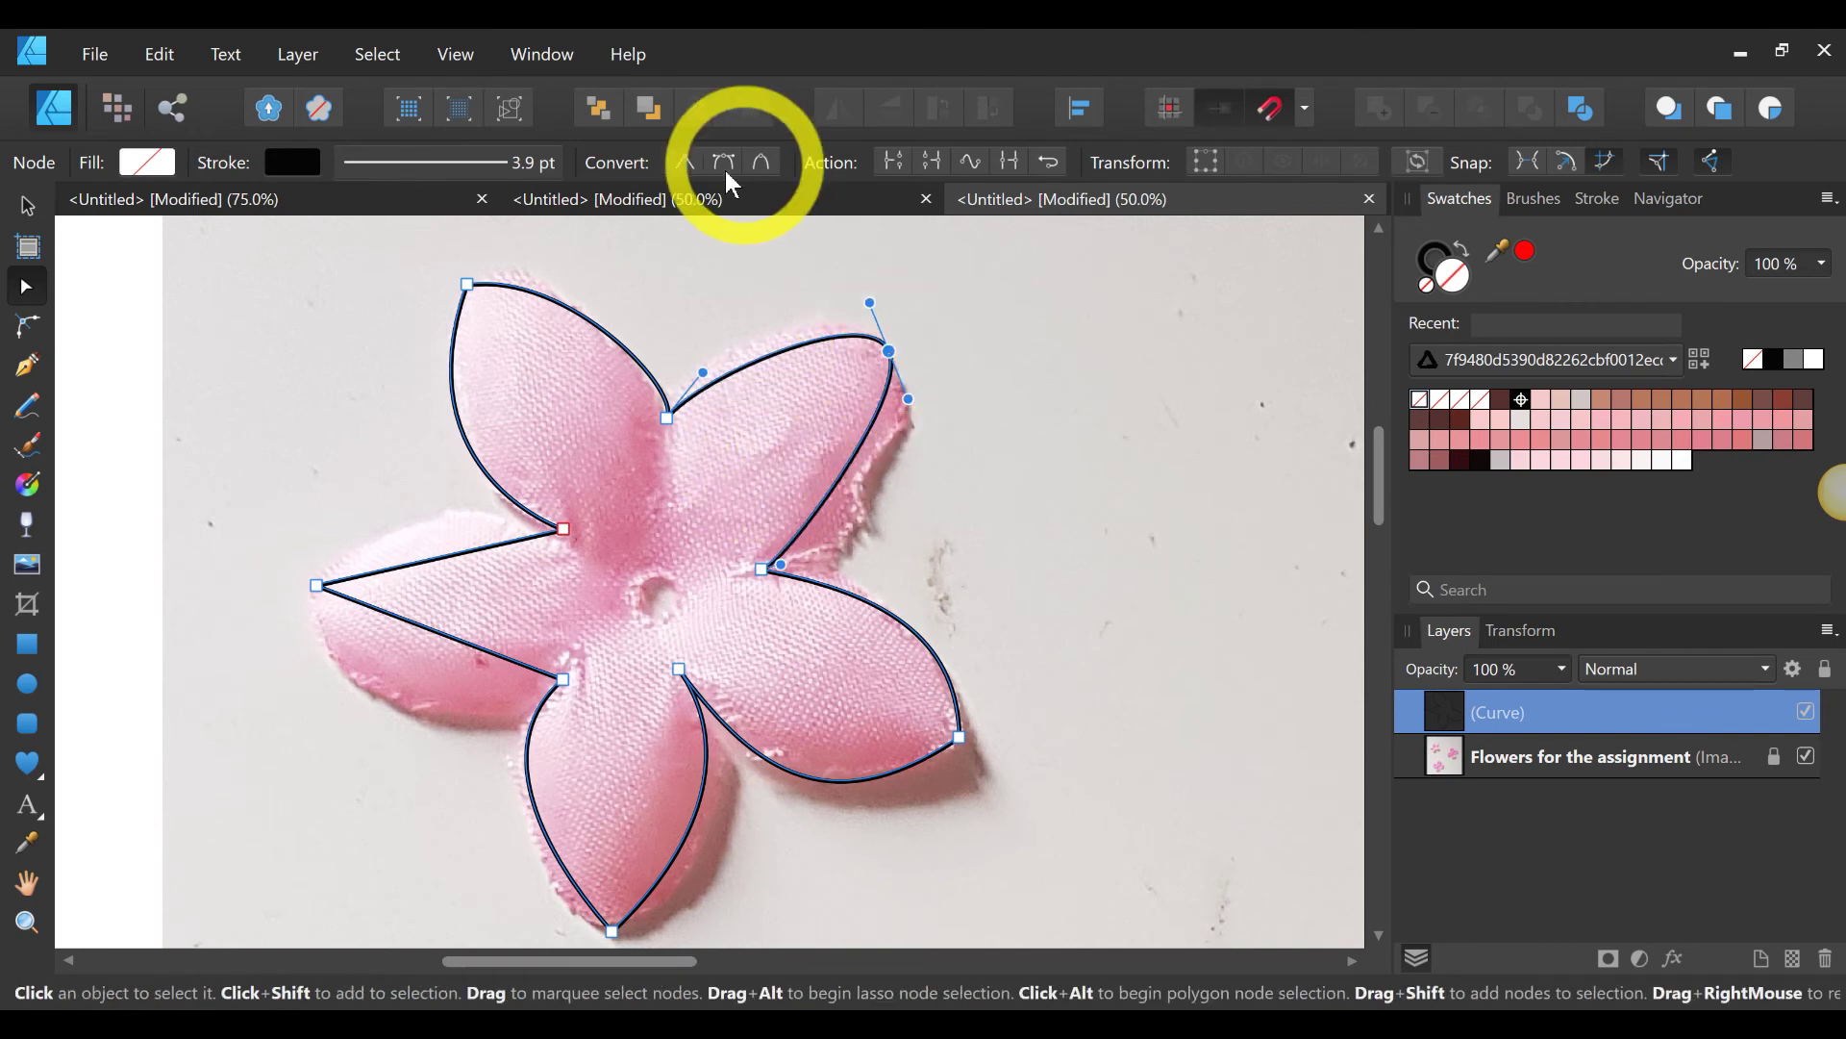
{"action": "left_click", "coordinate": [687, 162]}
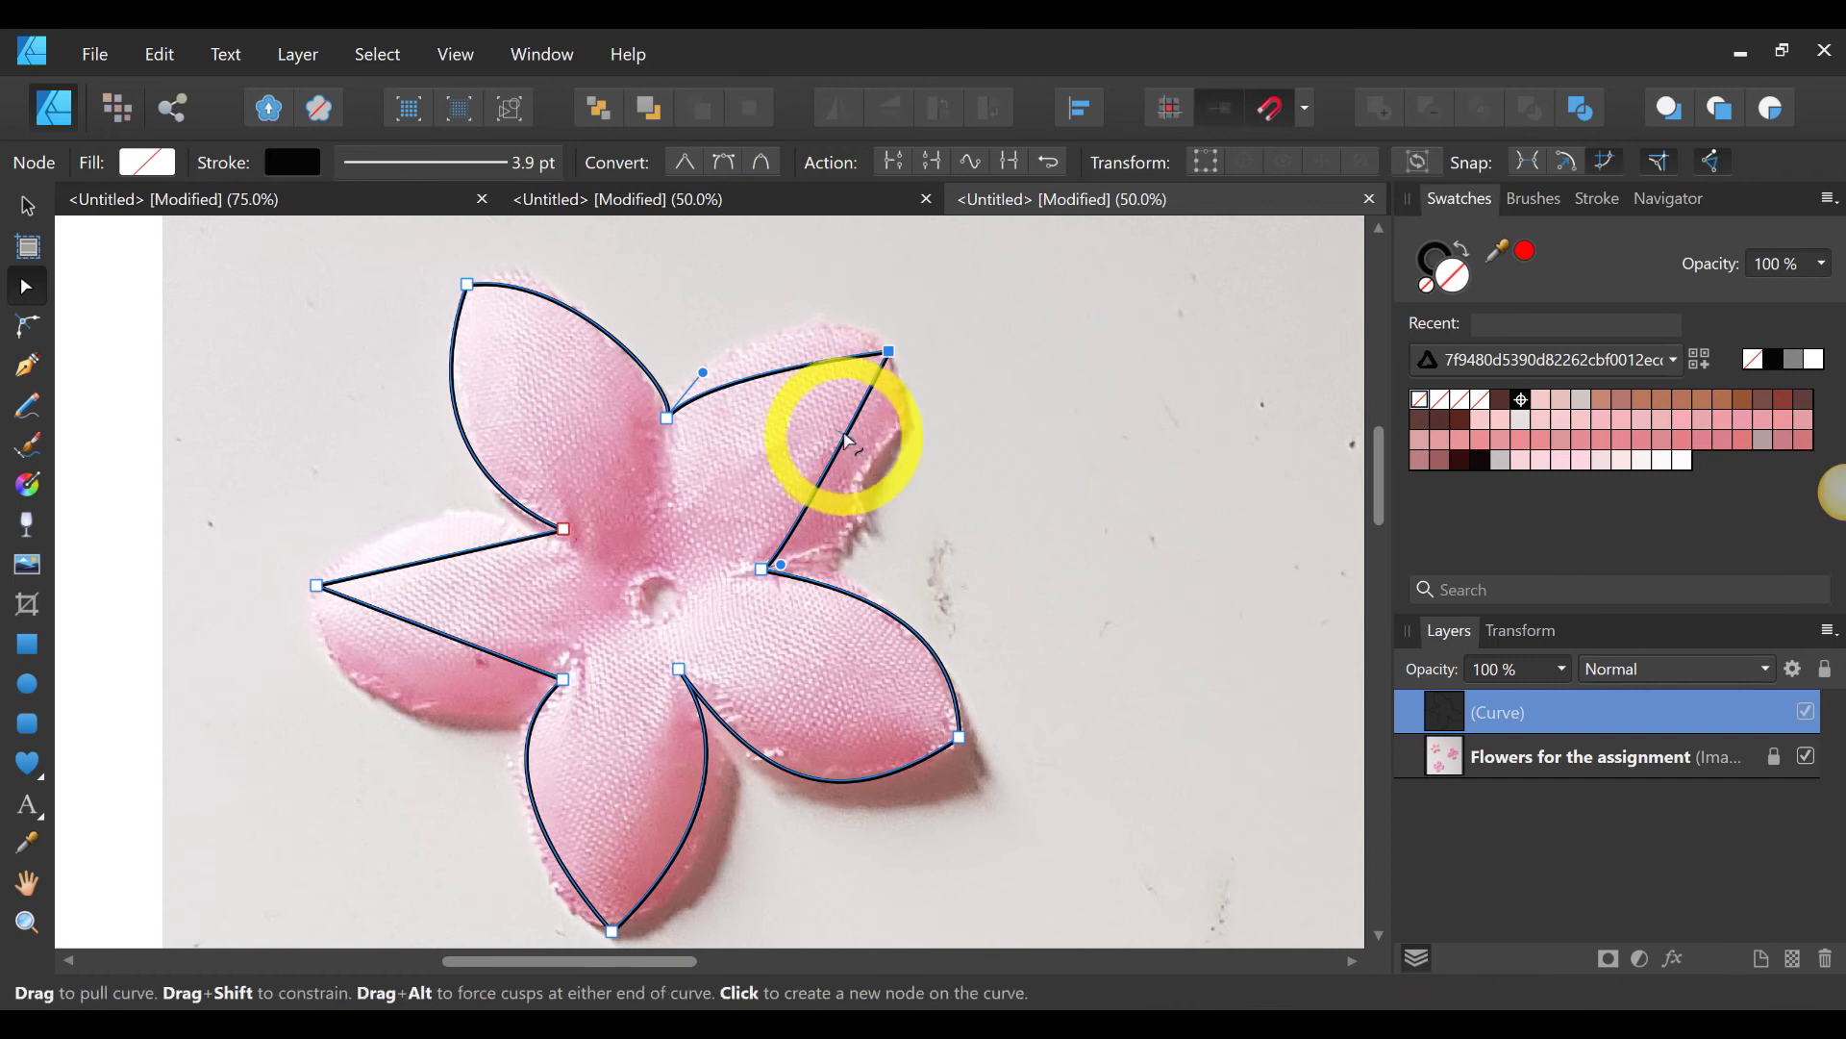
Step: Bend the right and top edges of the upper-right petal outward to follow the photo
{"action": "mouse_move", "coordinate": [846, 441]}
{"action": "left_mouse_down"}
{"action": "mouse_move", "coordinate": [882, 448]}
{"action": "mouse_move", "coordinate": [866, 425]}
{"action": "left_mouse_up"}
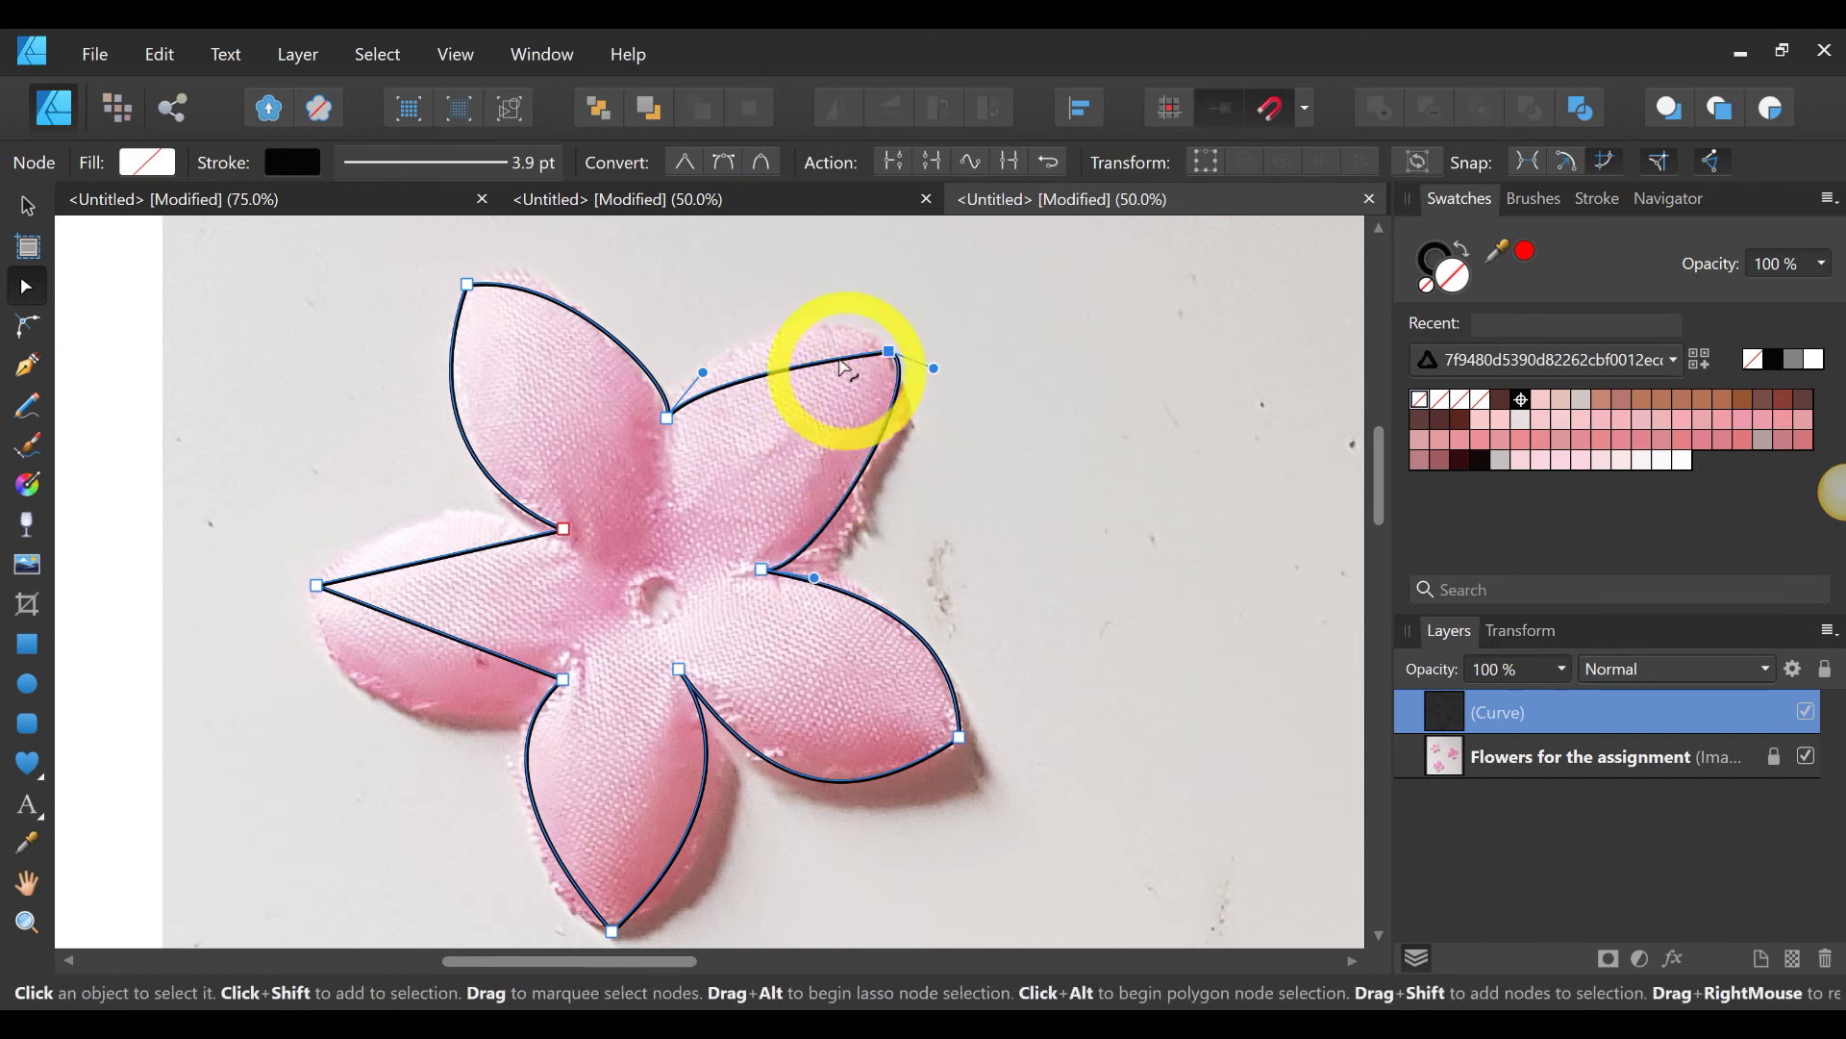
{"action": "left_click_drag", "start_coordinate": [838, 361], "coordinate": [822, 335]}
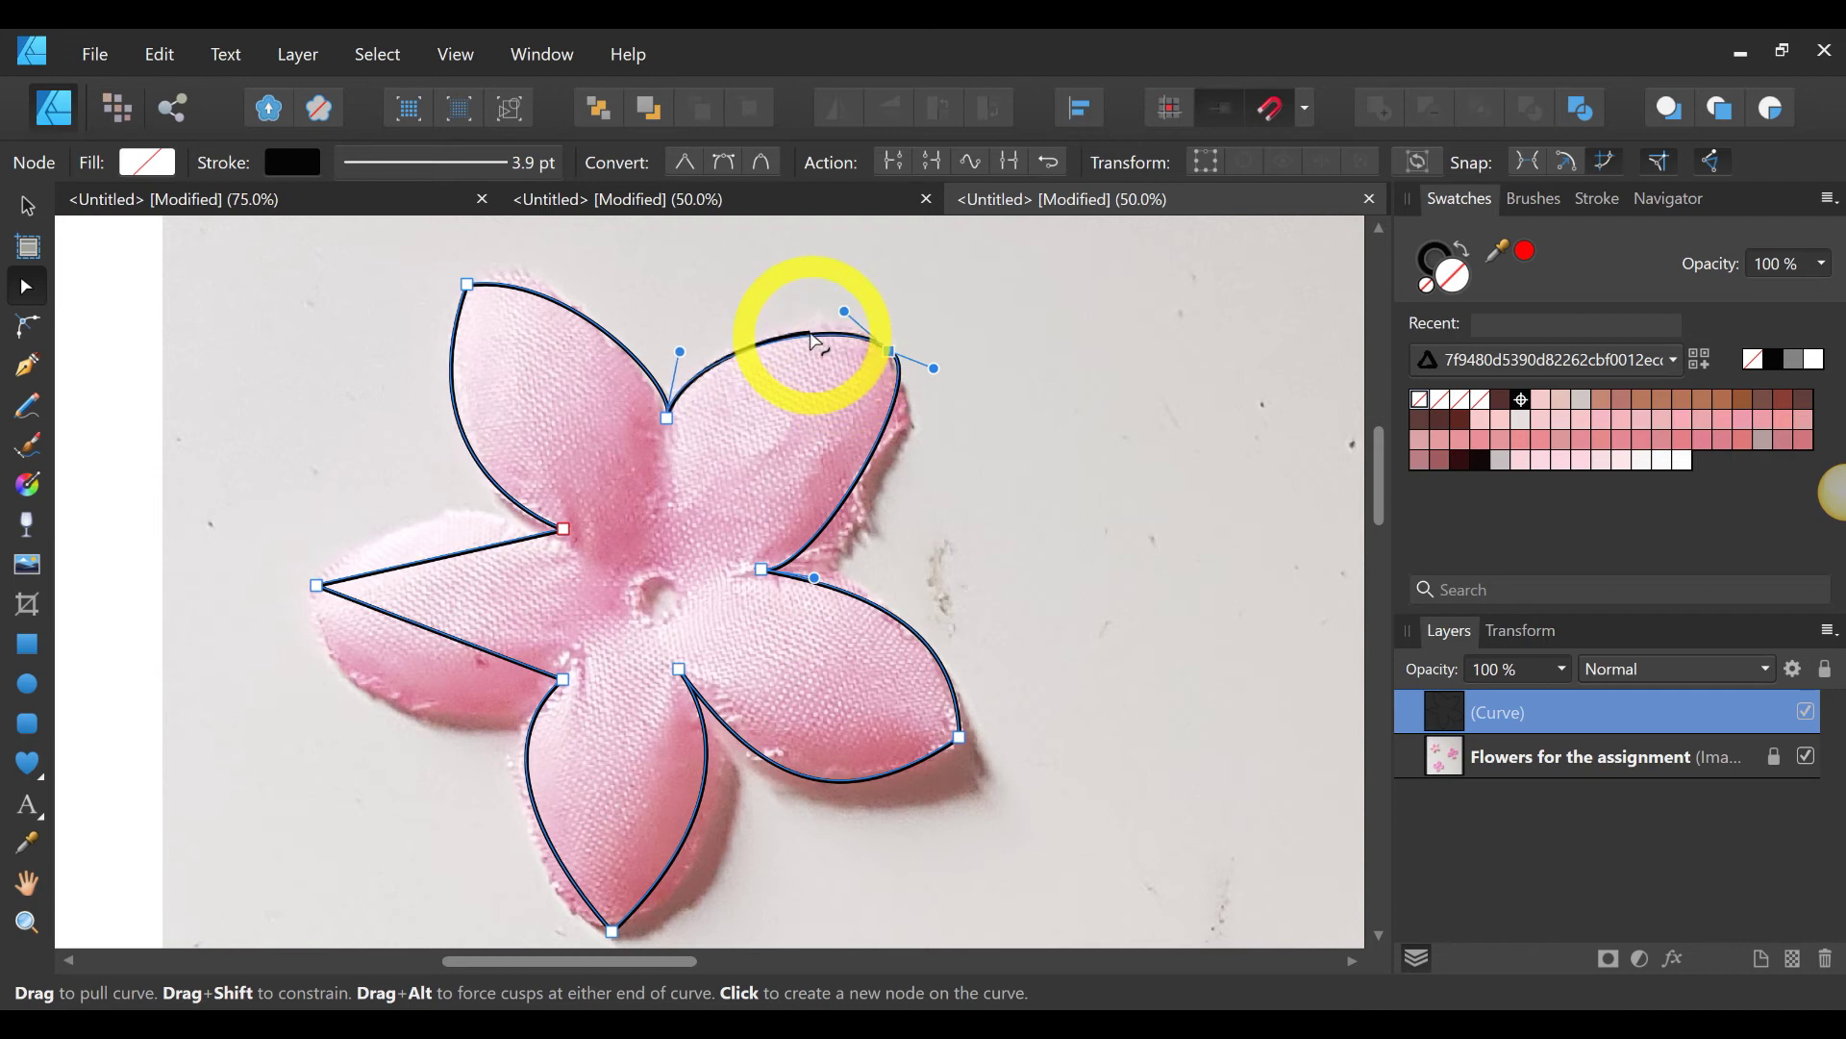
{"action": "left_click", "coordinate": [1030, 416]}
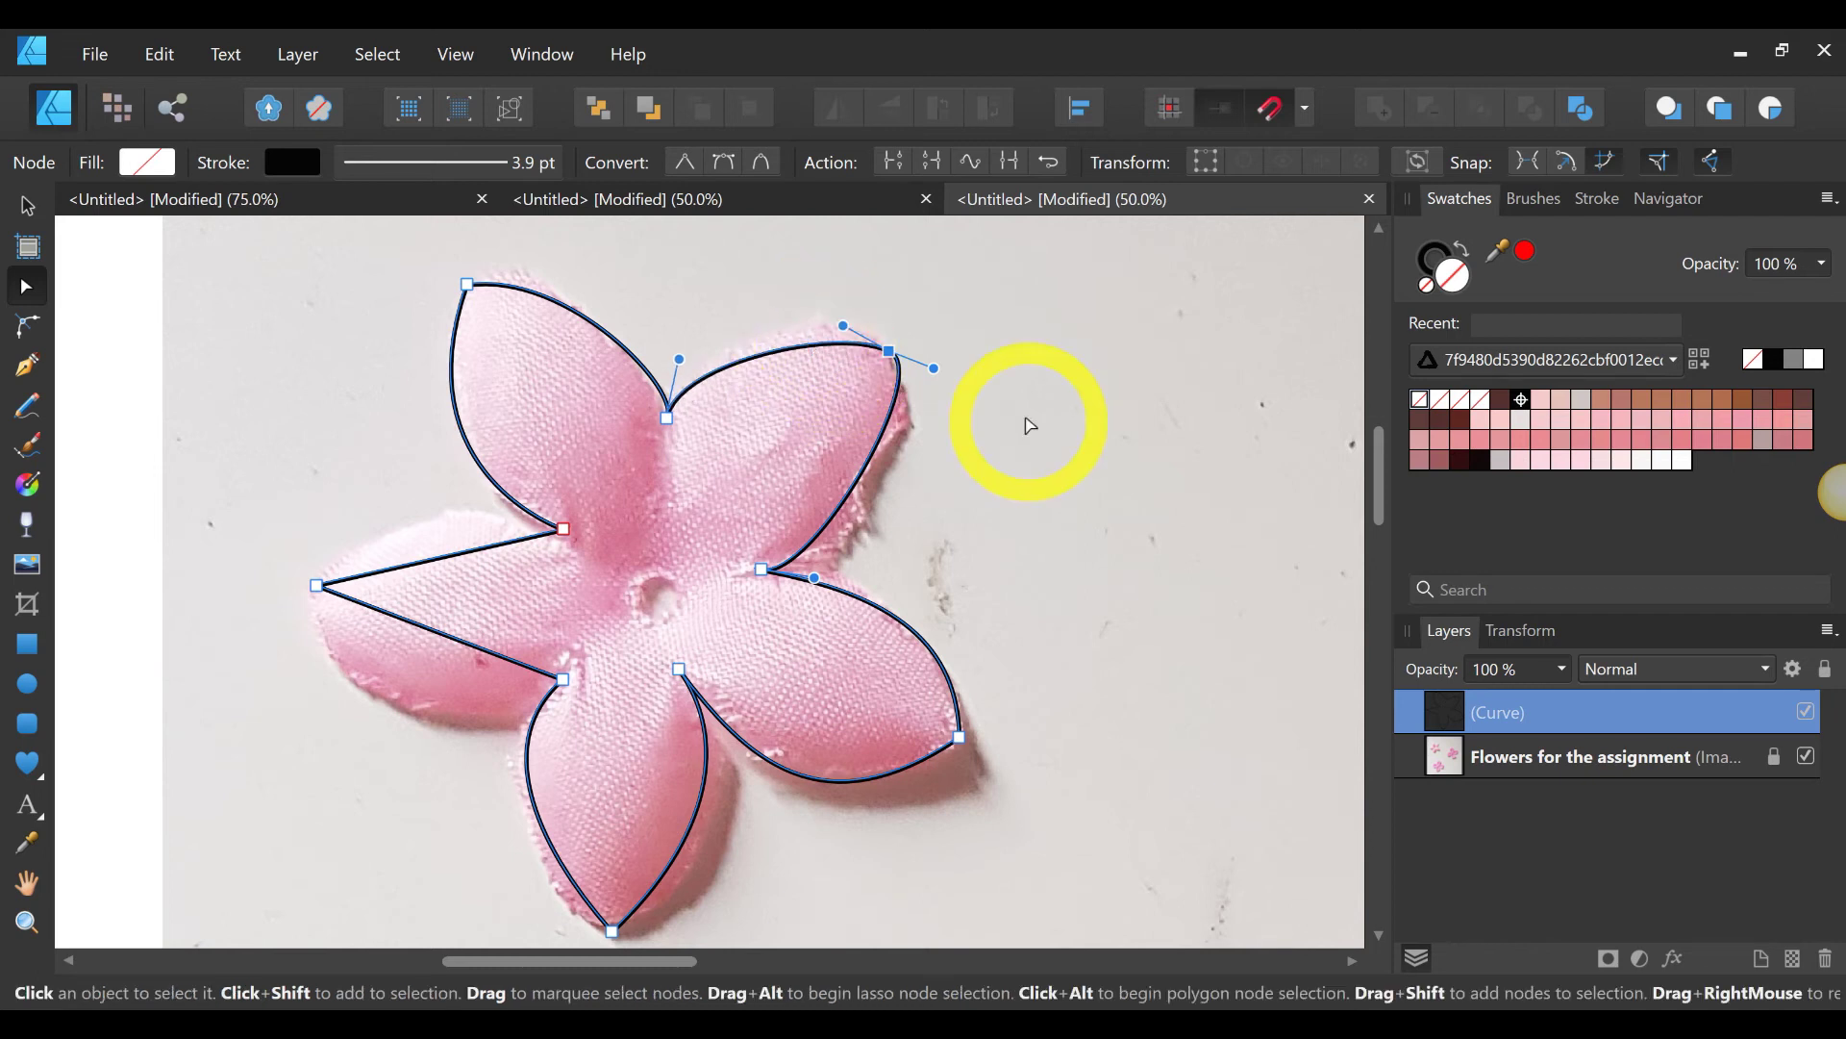
Step: Bend both straight sides of the left petal outward to match the petal's edges in the photo
{"action": "scroll", "coordinate": [1026, 416], "scroll_direction": "down", "scroll_amount": 1}
{"action": "scroll", "coordinate": [1026, 416], "scroll_direction": "down", "scroll_amount": 2}
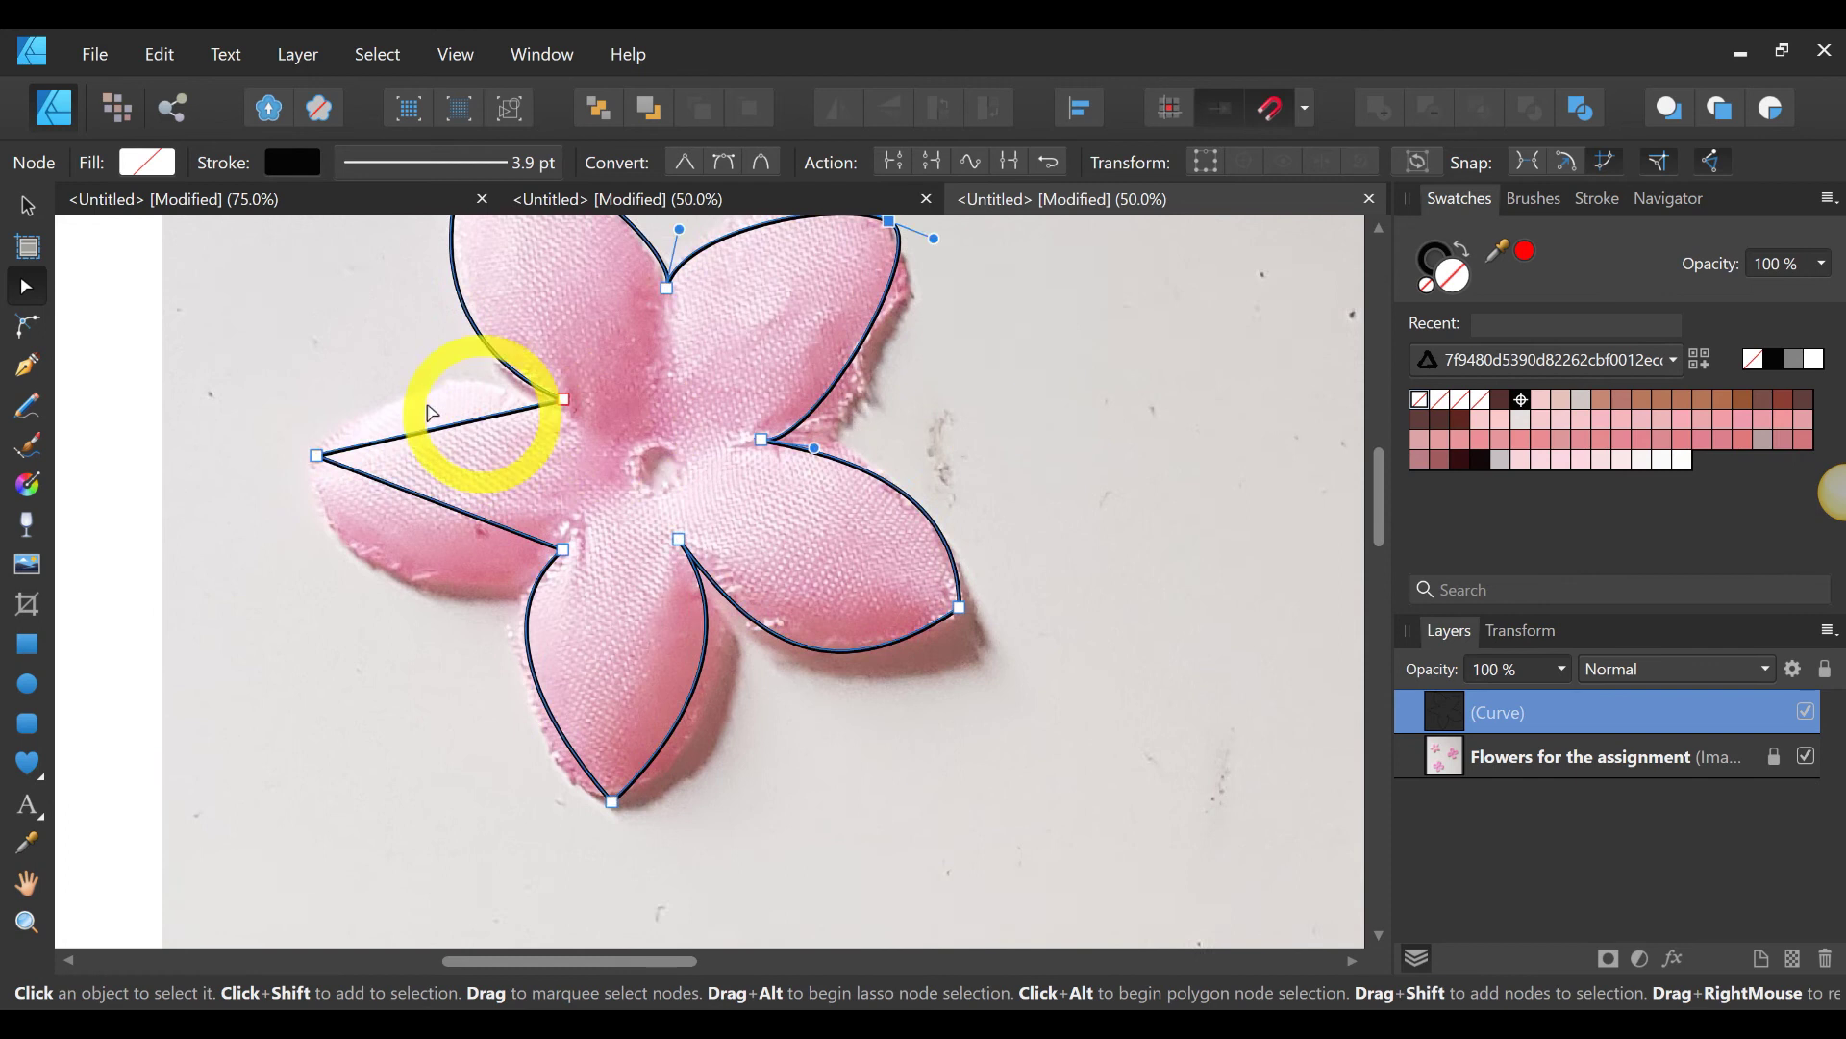
{"action": "scroll", "coordinate": [443, 413], "scroll_direction": "up", "scroll_amount": 3}
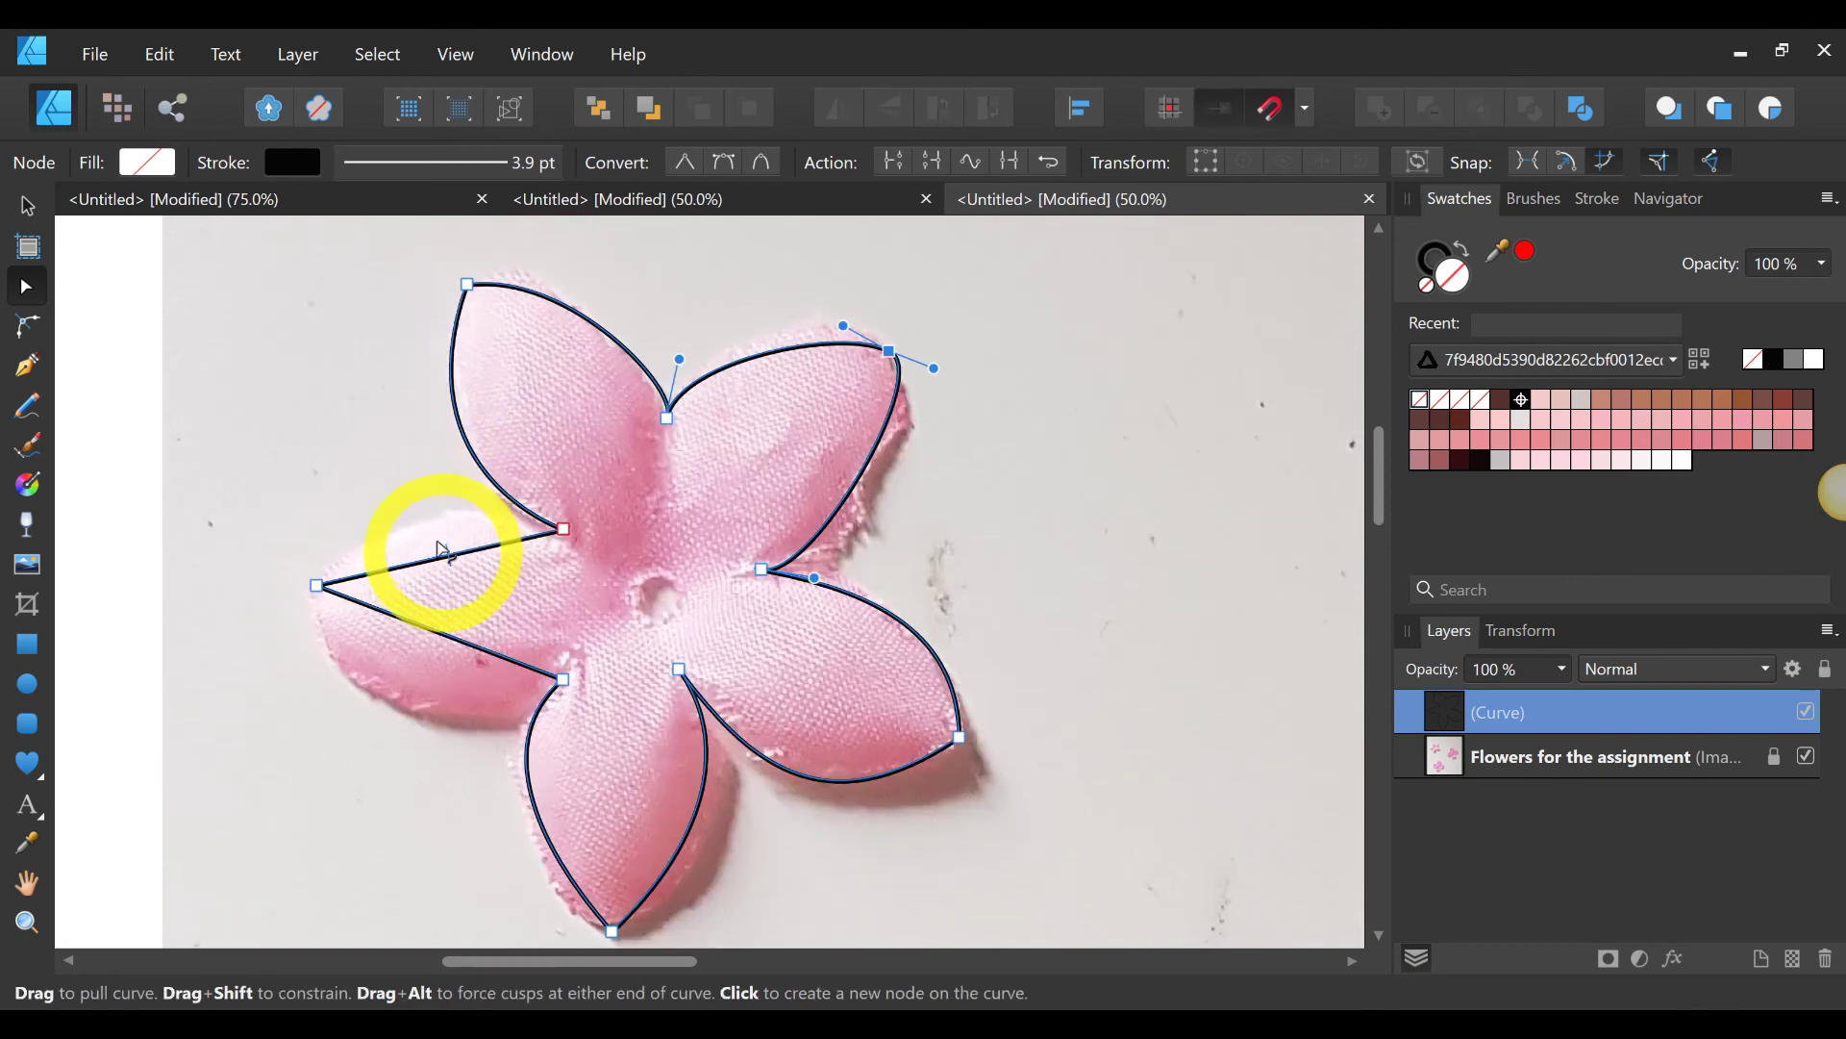
{"action": "left_click_drag", "start_coordinate": [442, 551], "coordinate": [439, 531]}
{"action": "left_click_drag", "start_coordinate": [445, 636], "coordinate": [426, 718]}
{"action": "scroll", "coordinate": [939, 626], "scroll_direction": "down", "scroll_amount": 3}
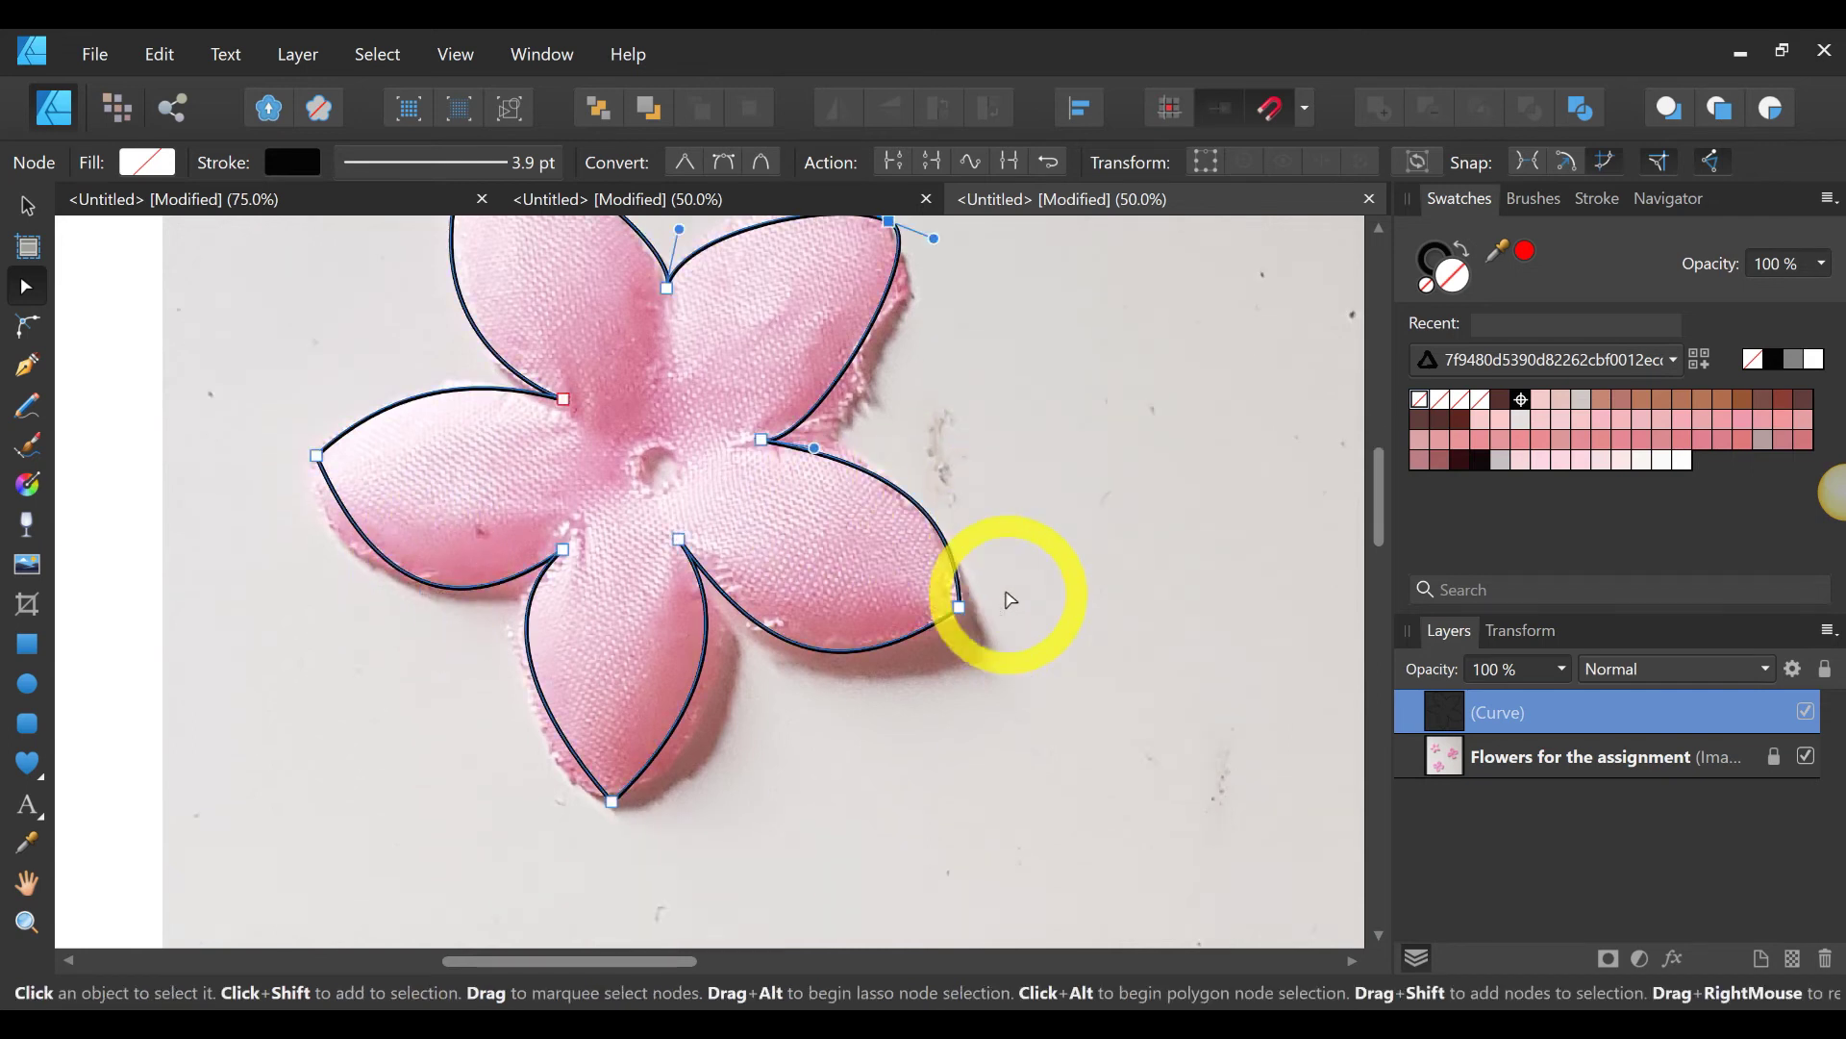
Step: Move the notch node between the two upper petals inward and convert the upper-right petal's tip node to smart
{"action": "scroll", "coordinate": [1001, 597], "scroll_direction": "up", "scroll_amount": 3}
{"action": "left_click_drag", "start_coordinate": [676, 435], "coordinate": [678, 450]}
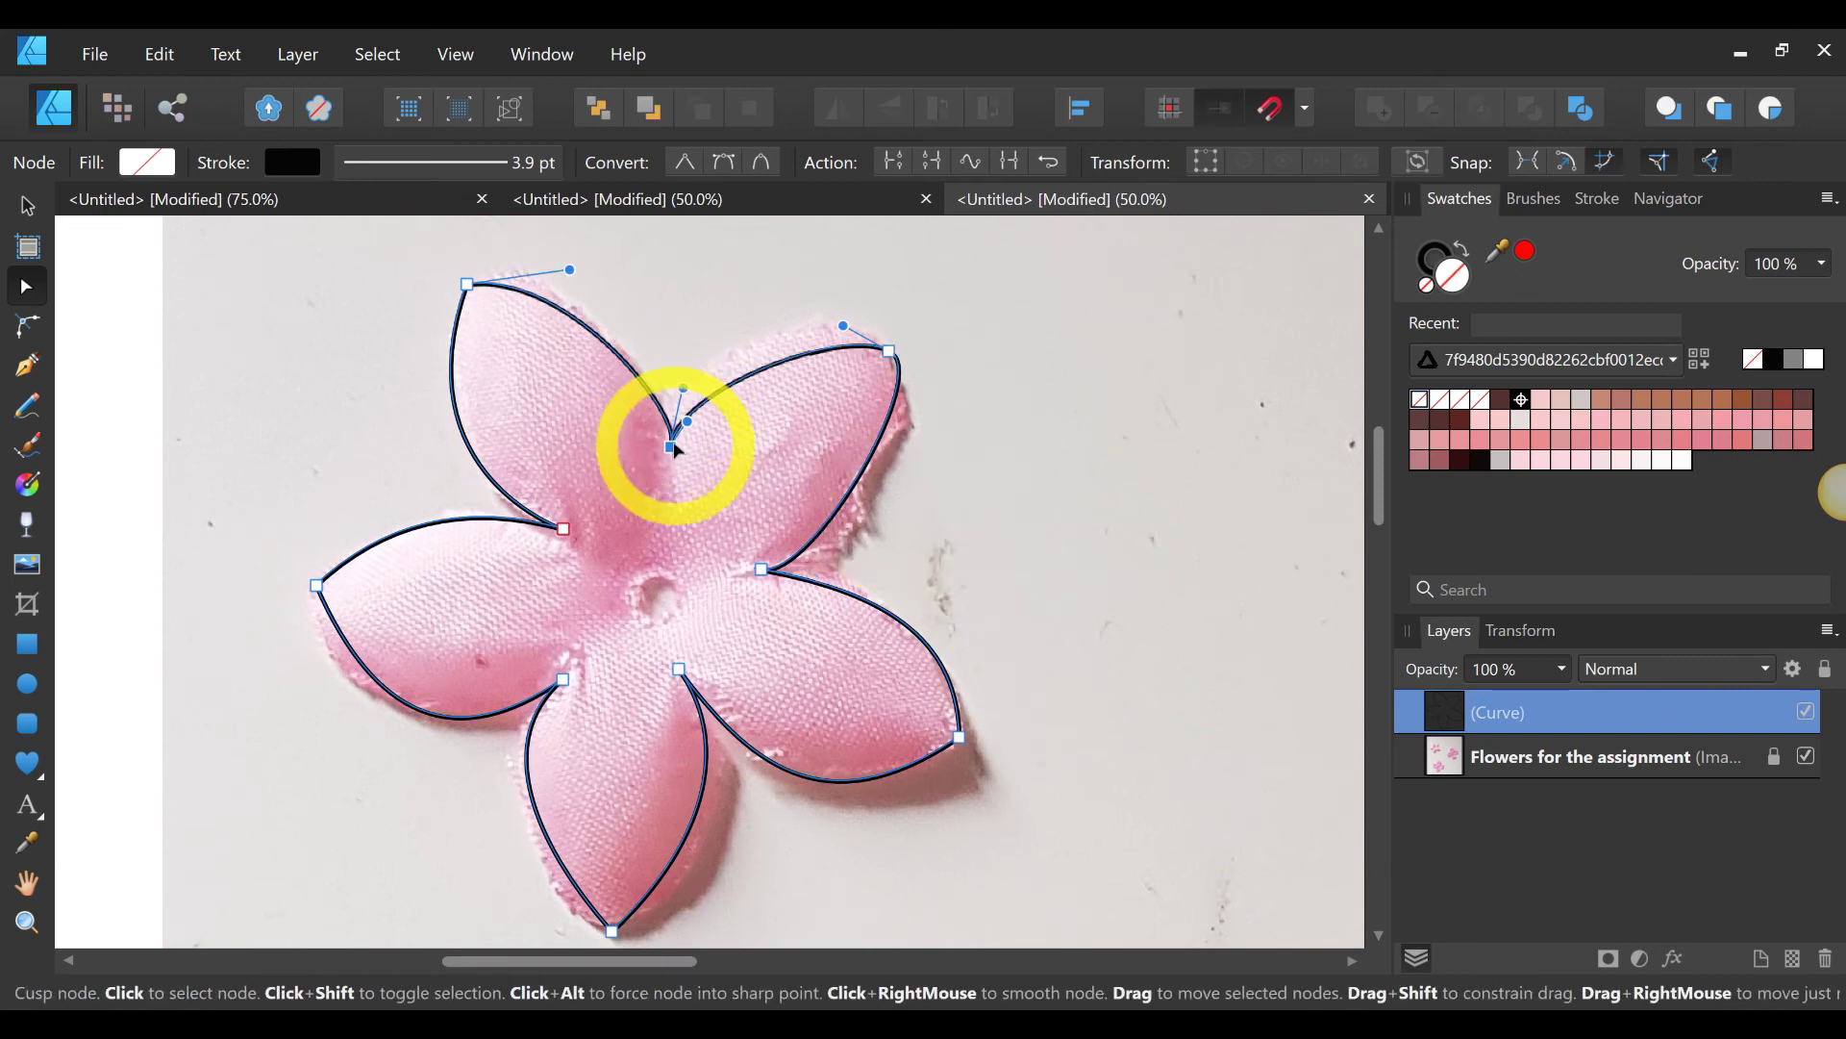
{"action": "left_click", "coordinate": [890, 348]}
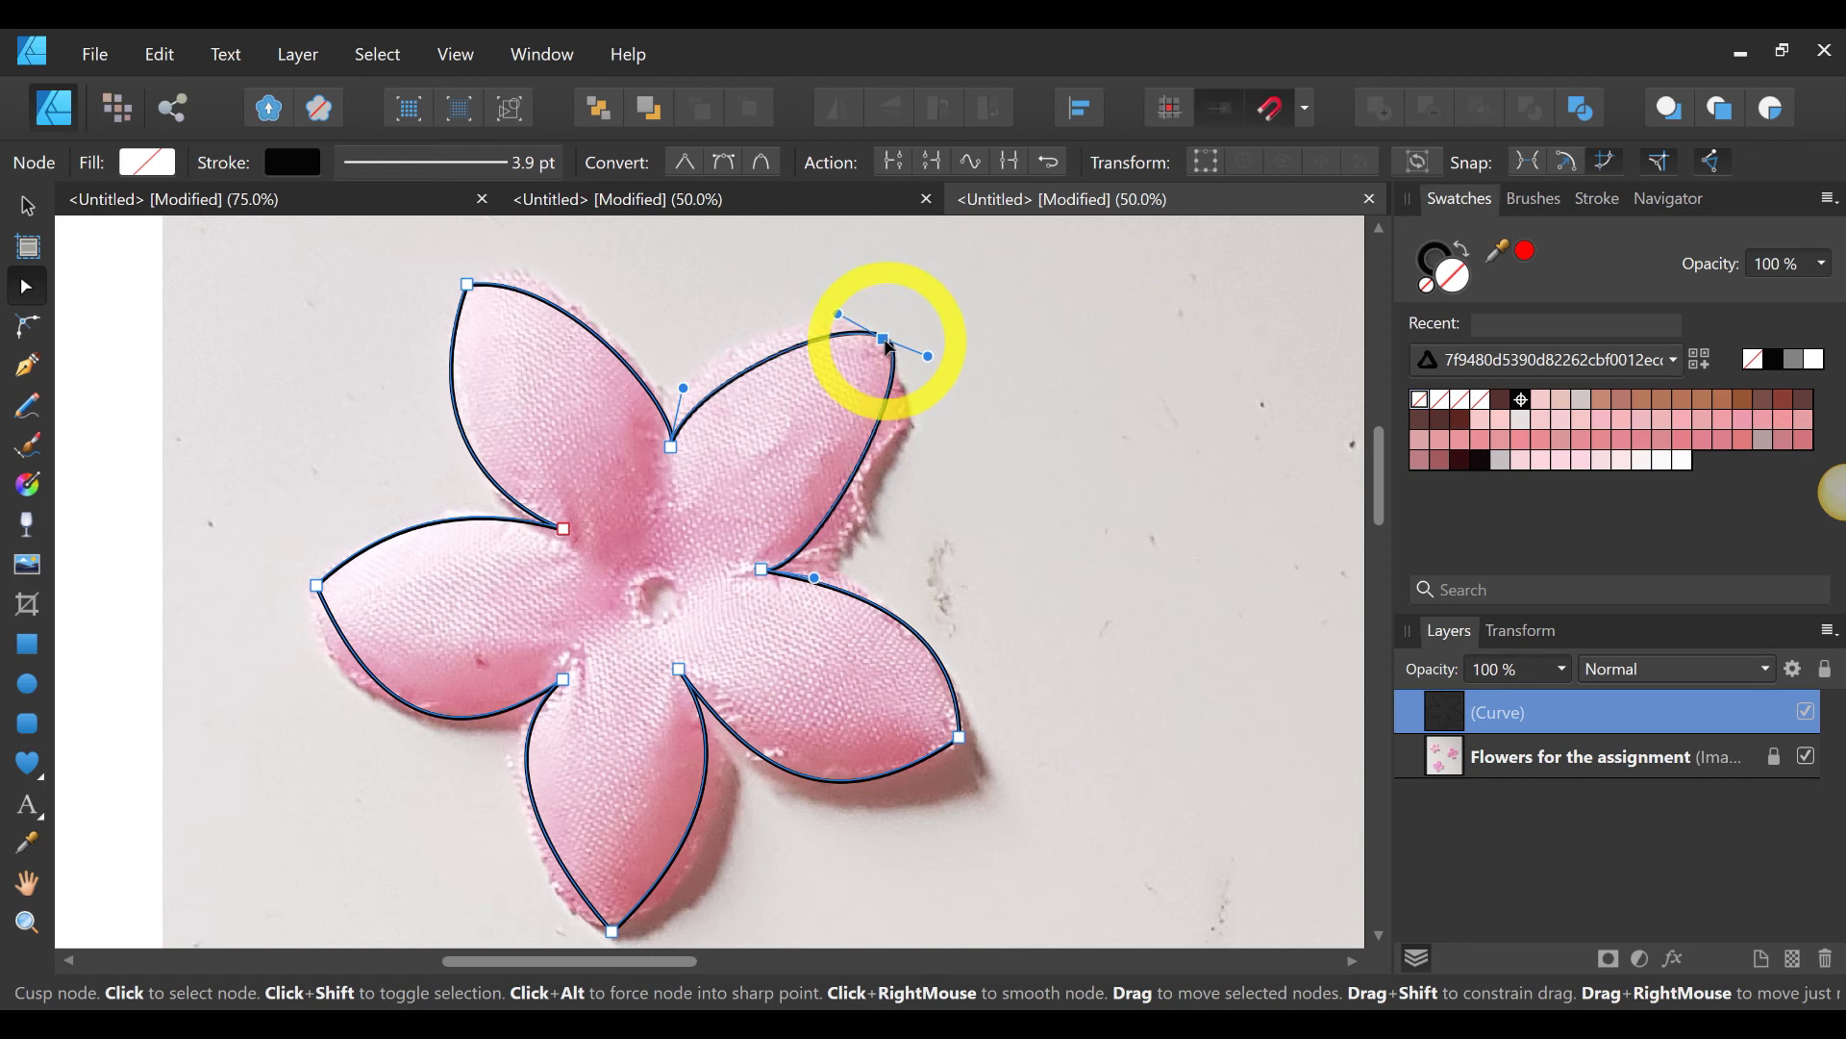
{"action": "left_click", "coordinate": [758, 165]}
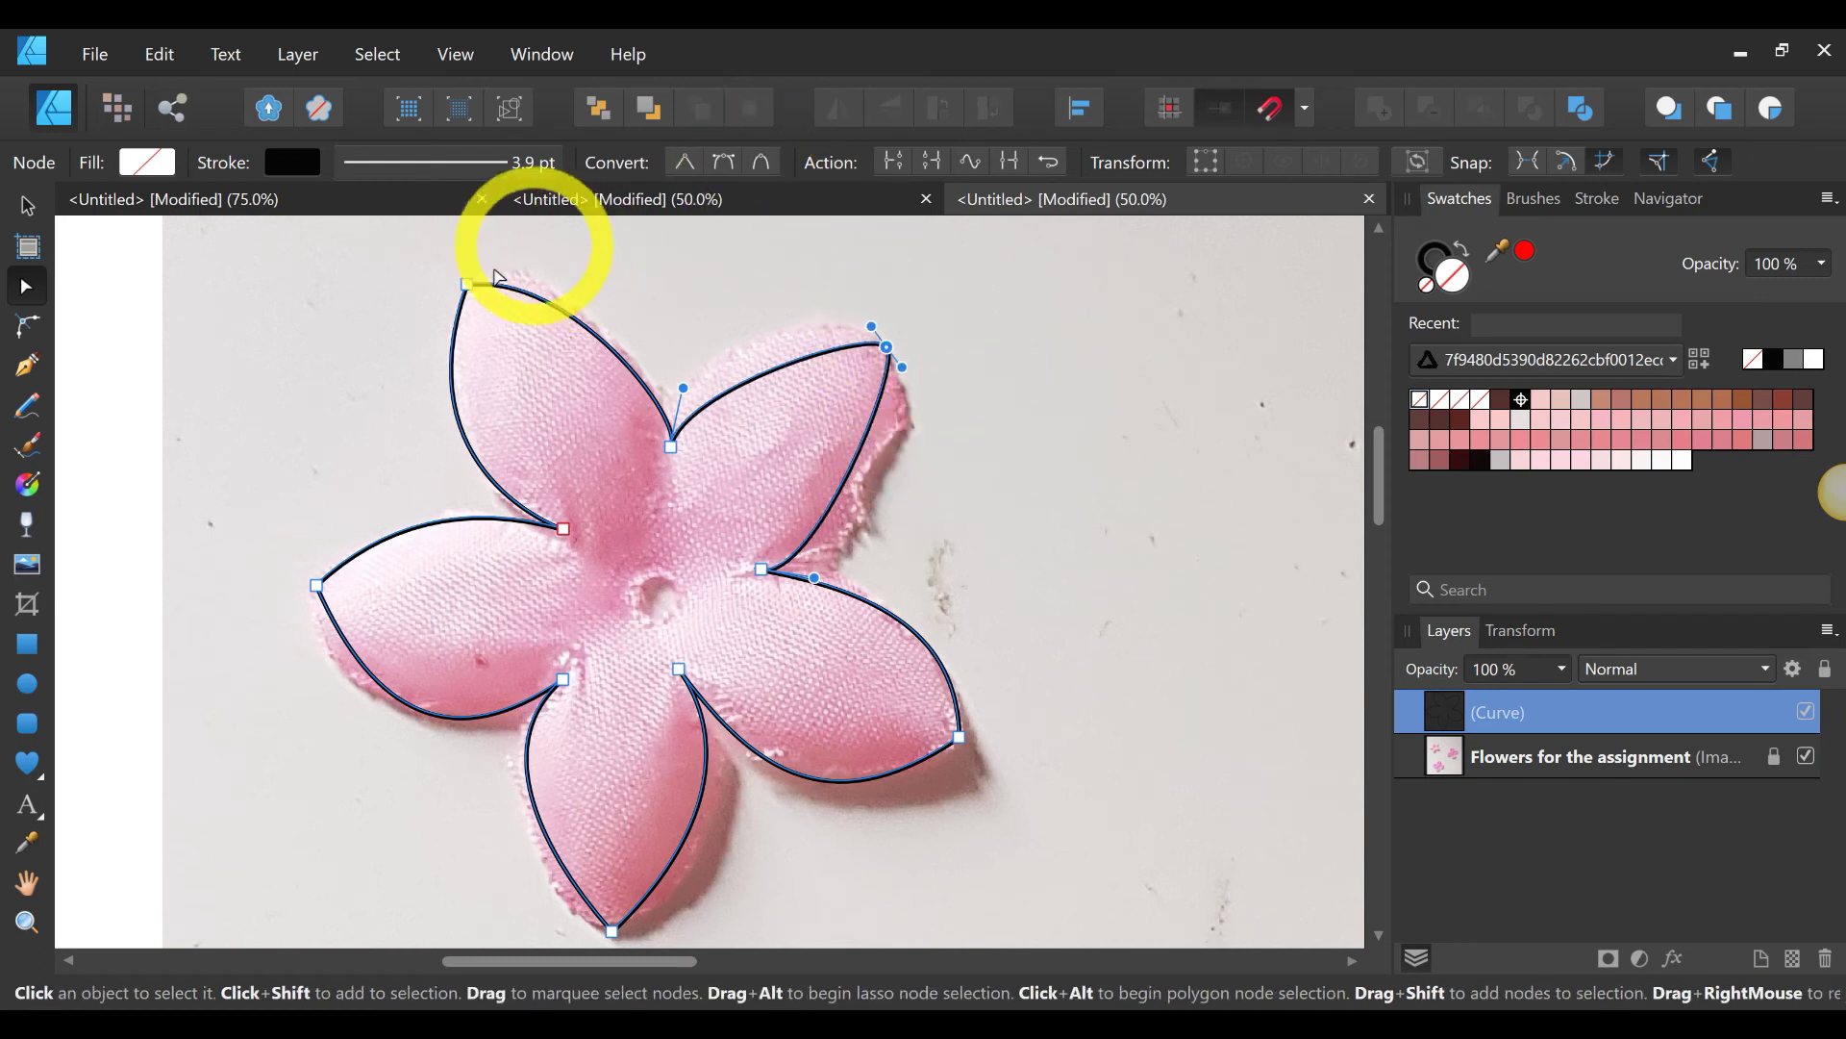
Step: Try to convert the upper-left petal's tip node to smooth and rebend both of the petal's sides, then undo it
{"action": "left_click", "coordinate": [469, 286]}
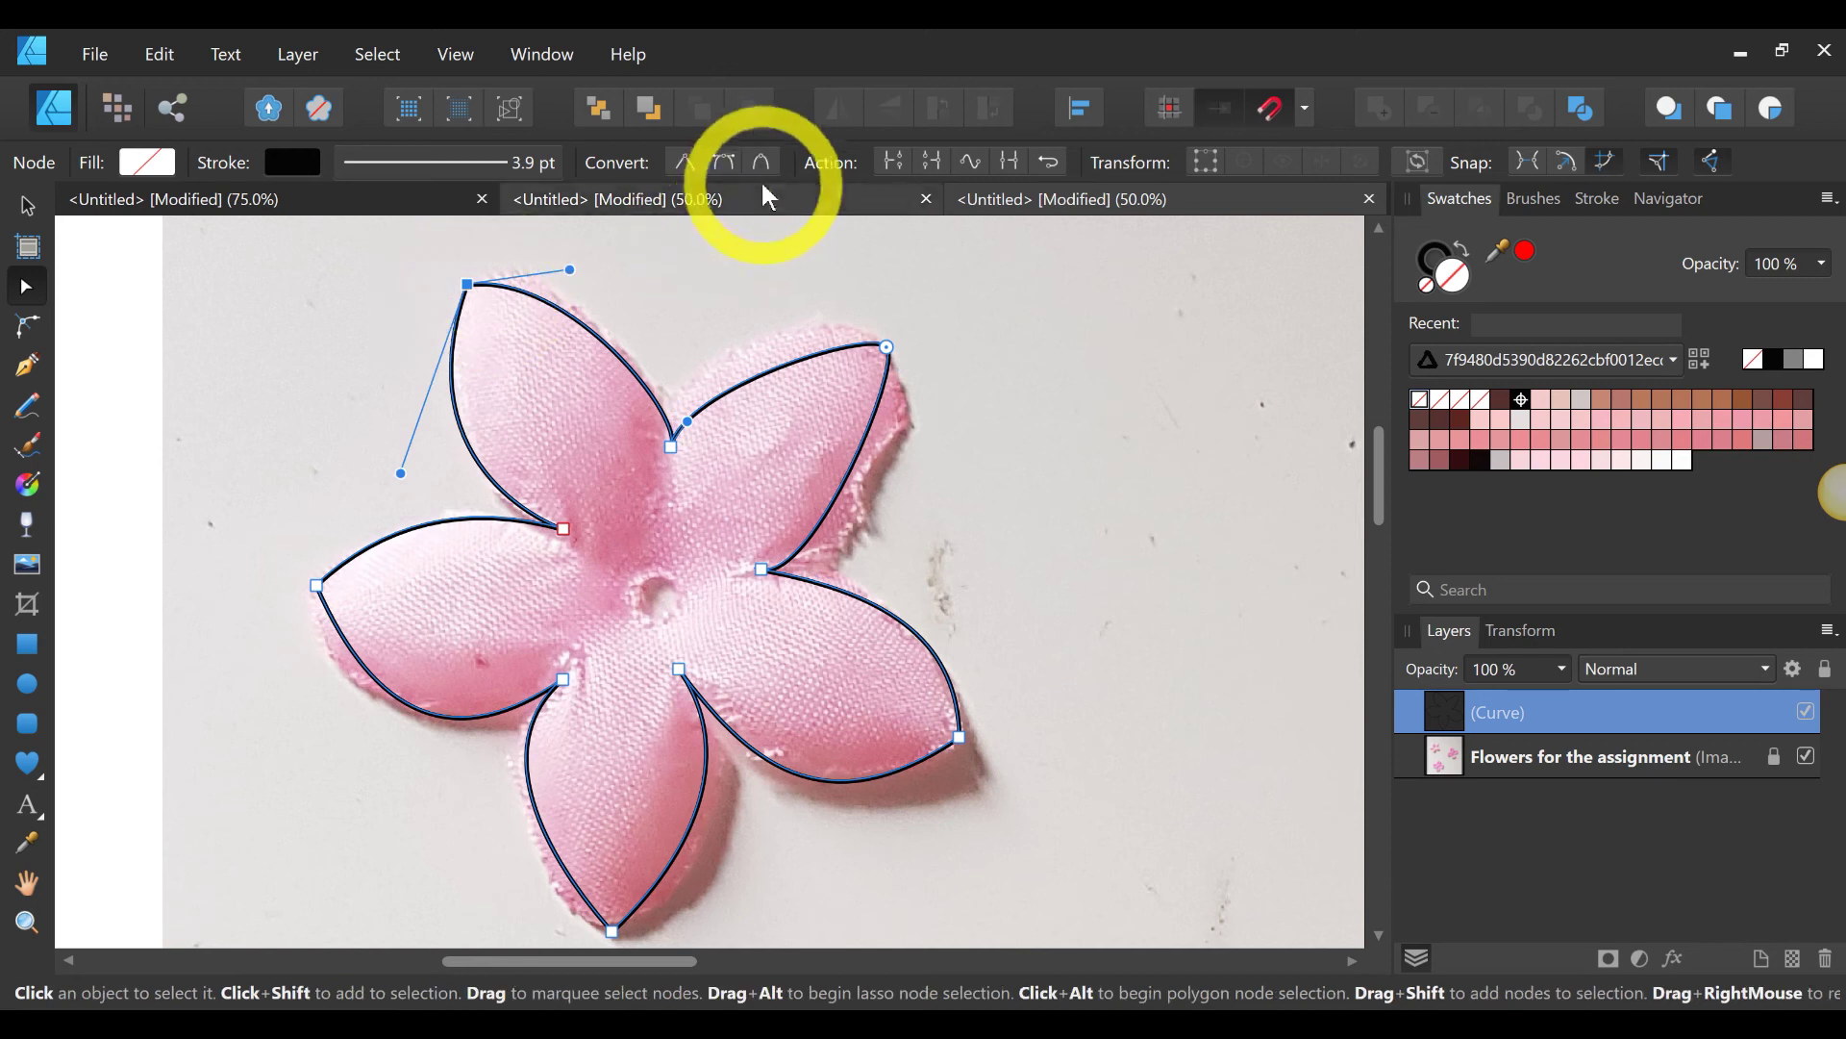
{"action": "left_click", "coordinate": [724, 165]}
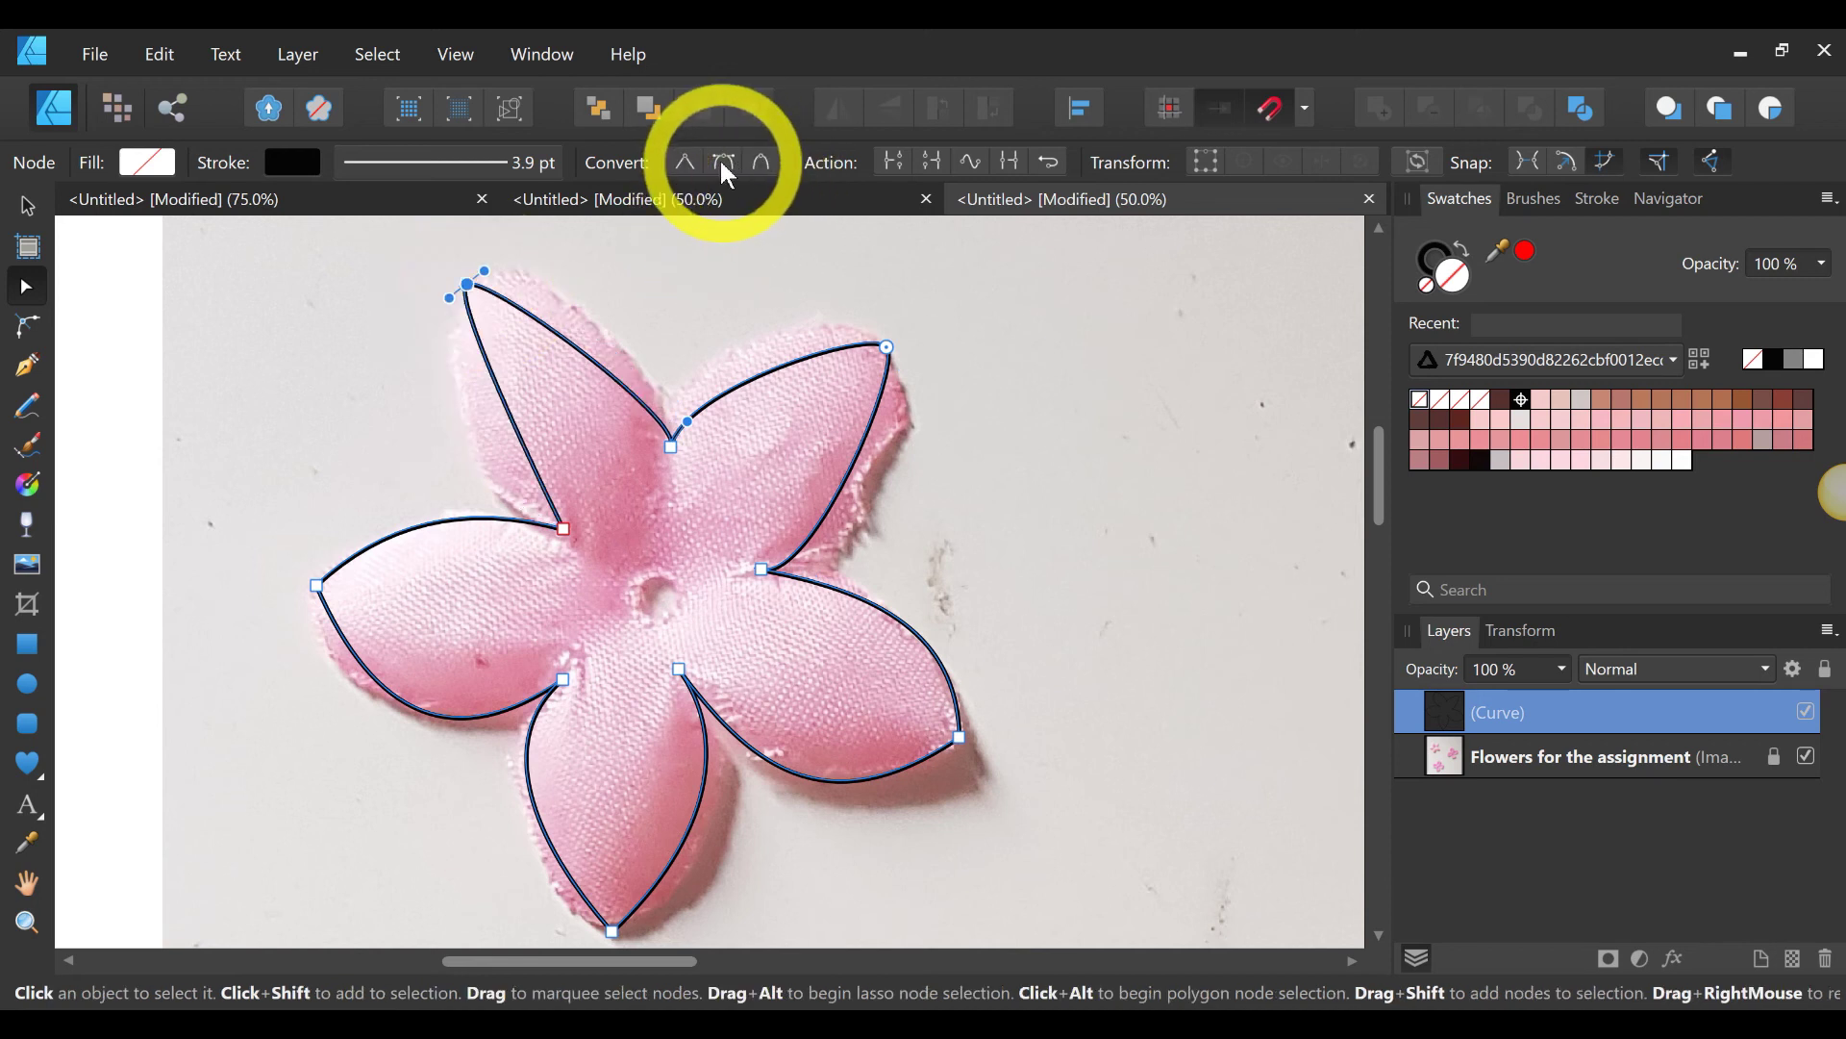
{"action": "key", "text": "ctrl+z"}
{"action": "left_click", "coordinate": [777, 161]}
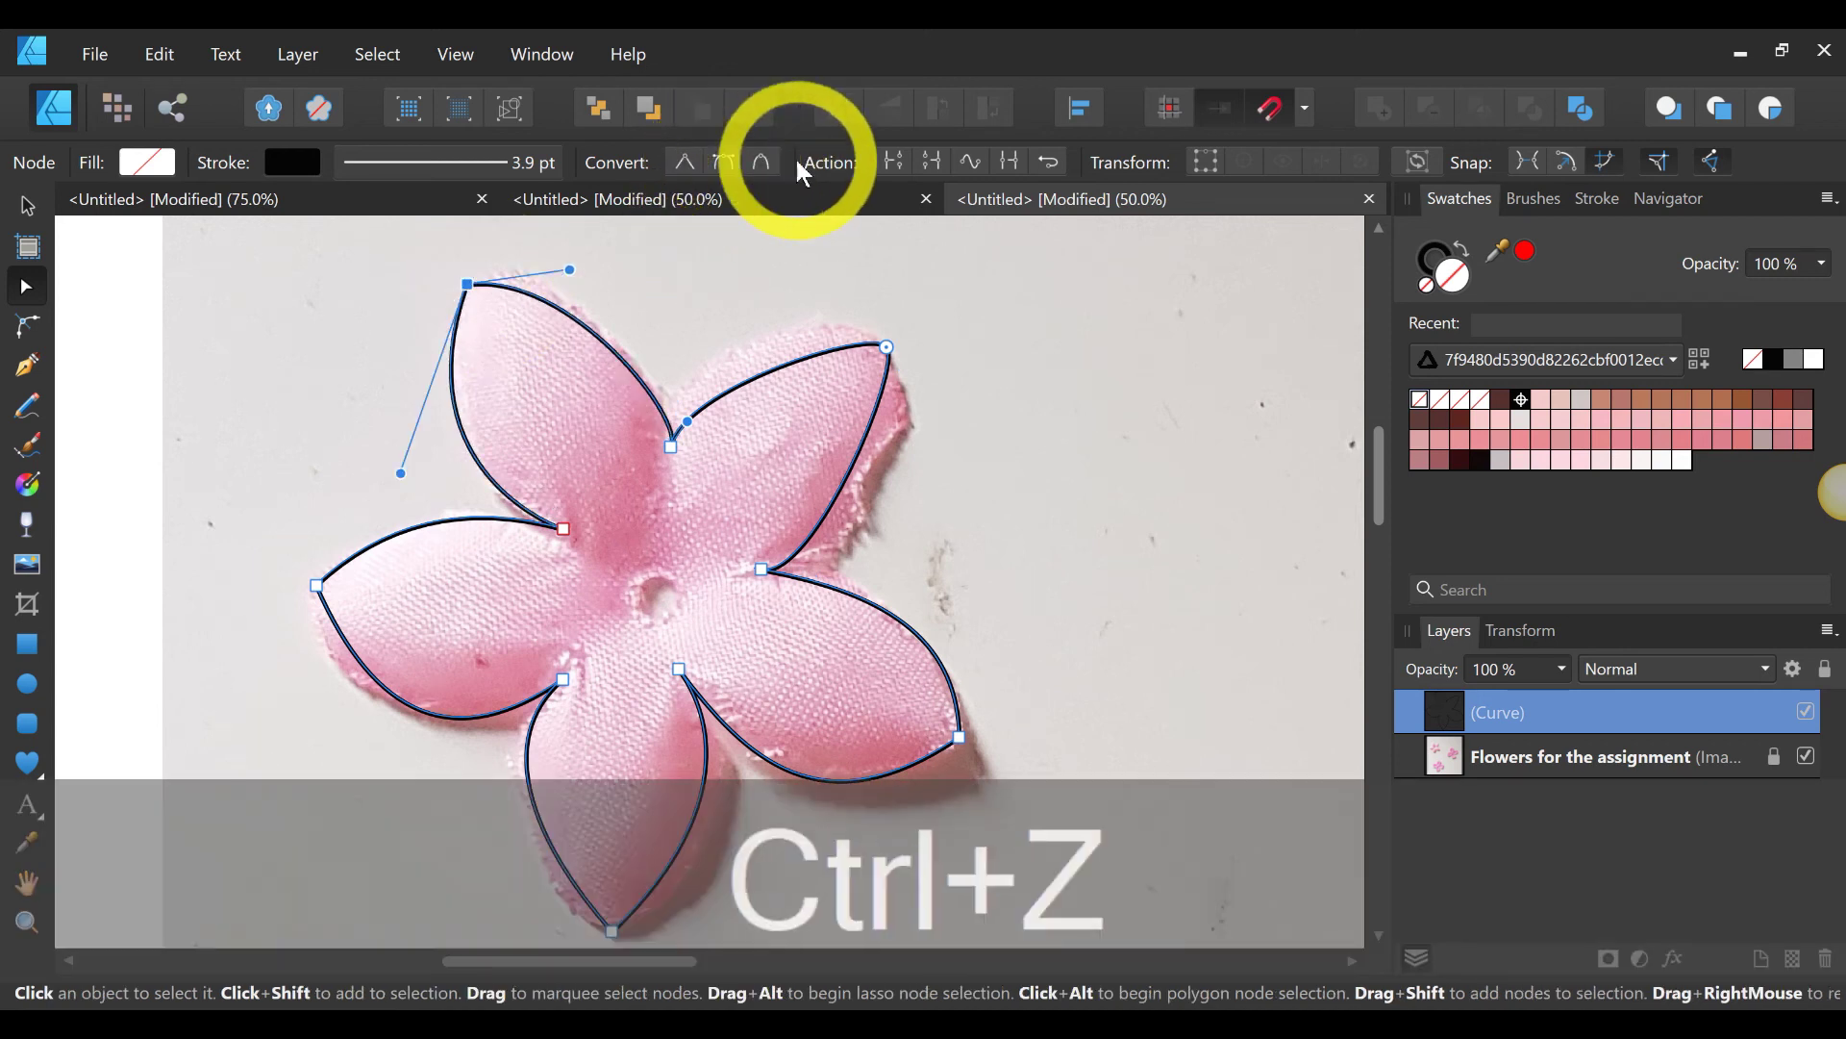
{"action": "left_click_drag", "start_coordinate": [554, 331], "coordinate": [566, 327]}
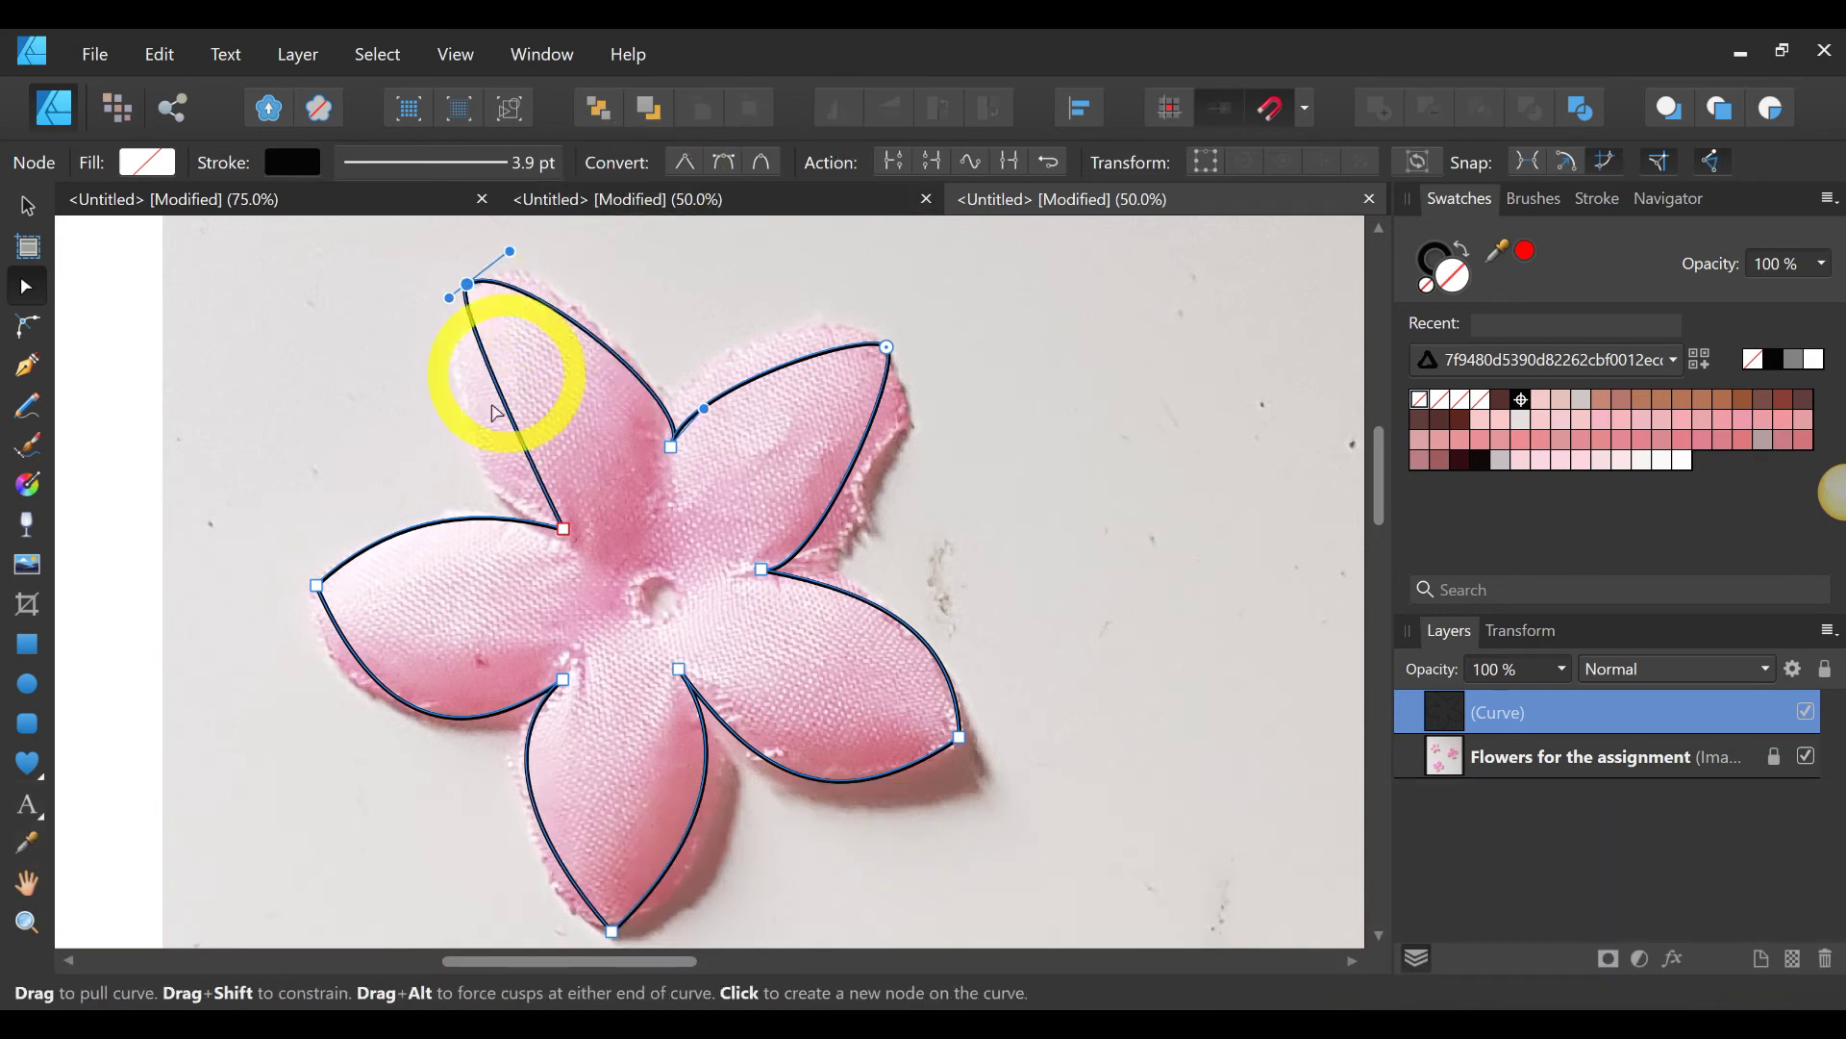
{"action": "left_click_drag", "start_coordinate": [501, 410], "coordinate": [477, 411]}
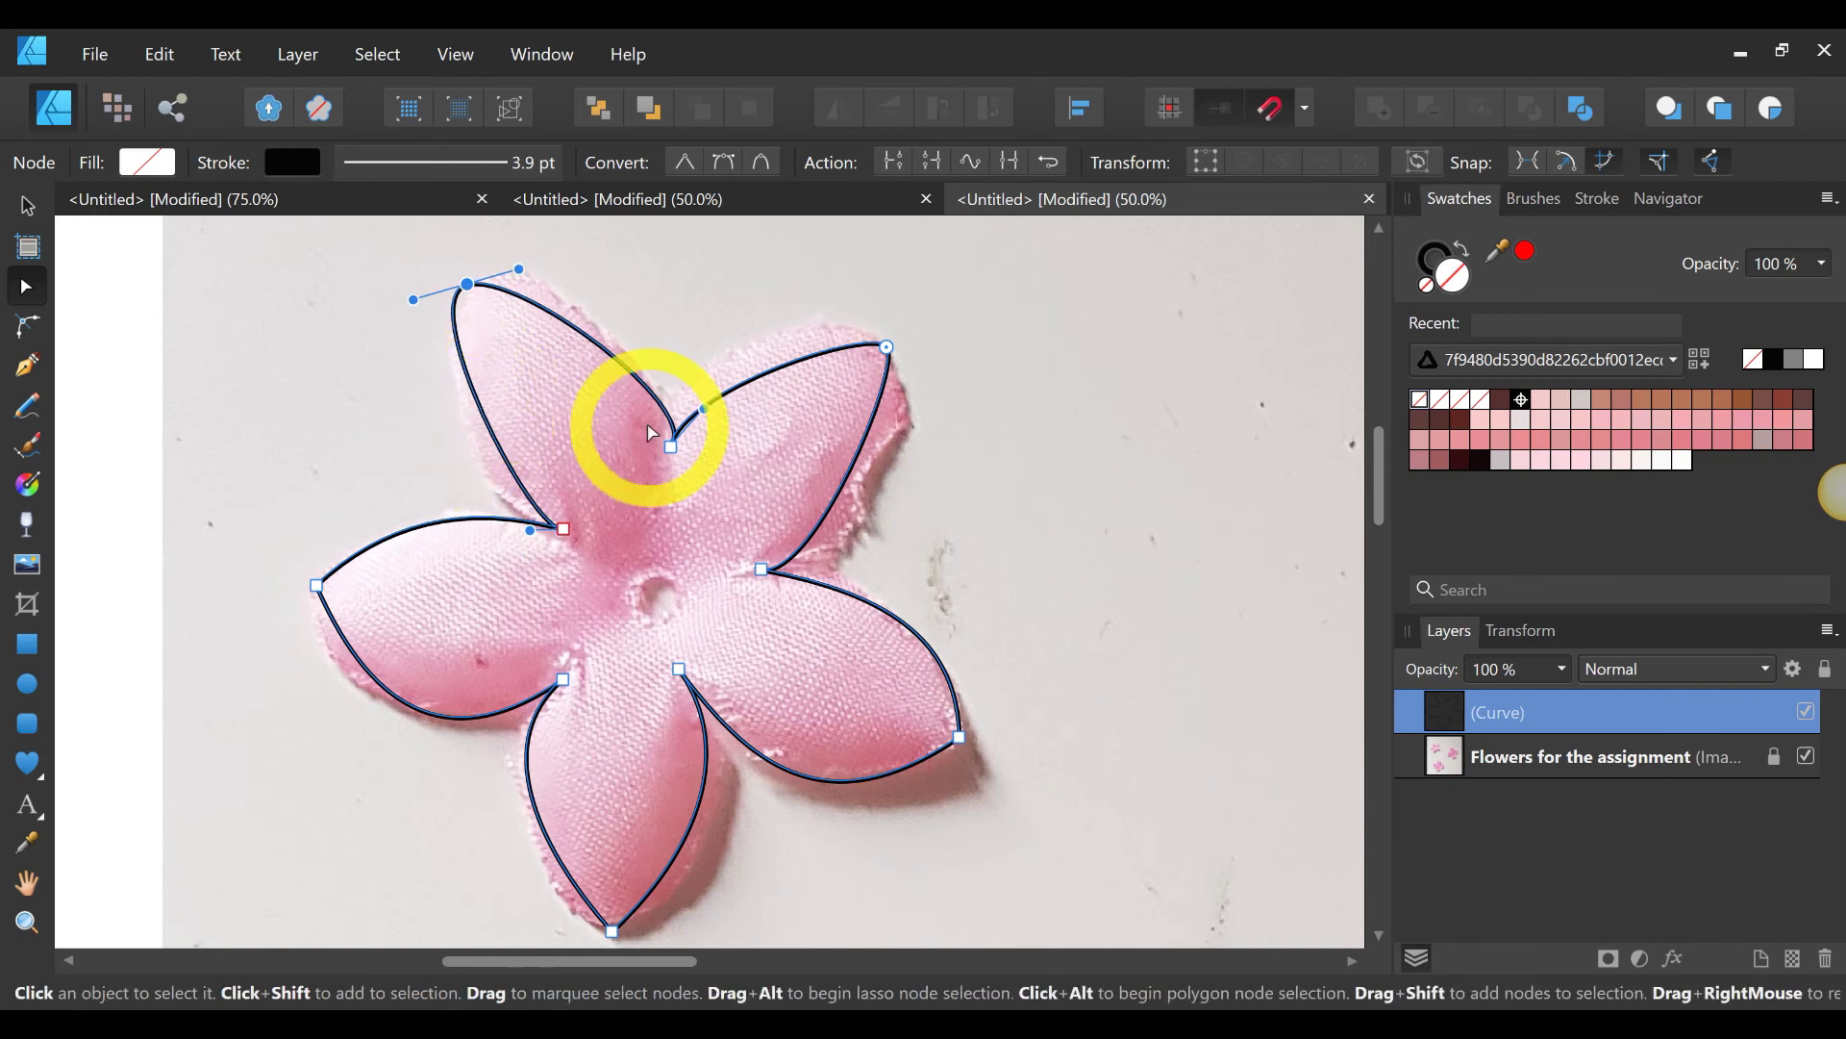
{"action": "key", "text": "ctrl+z"}
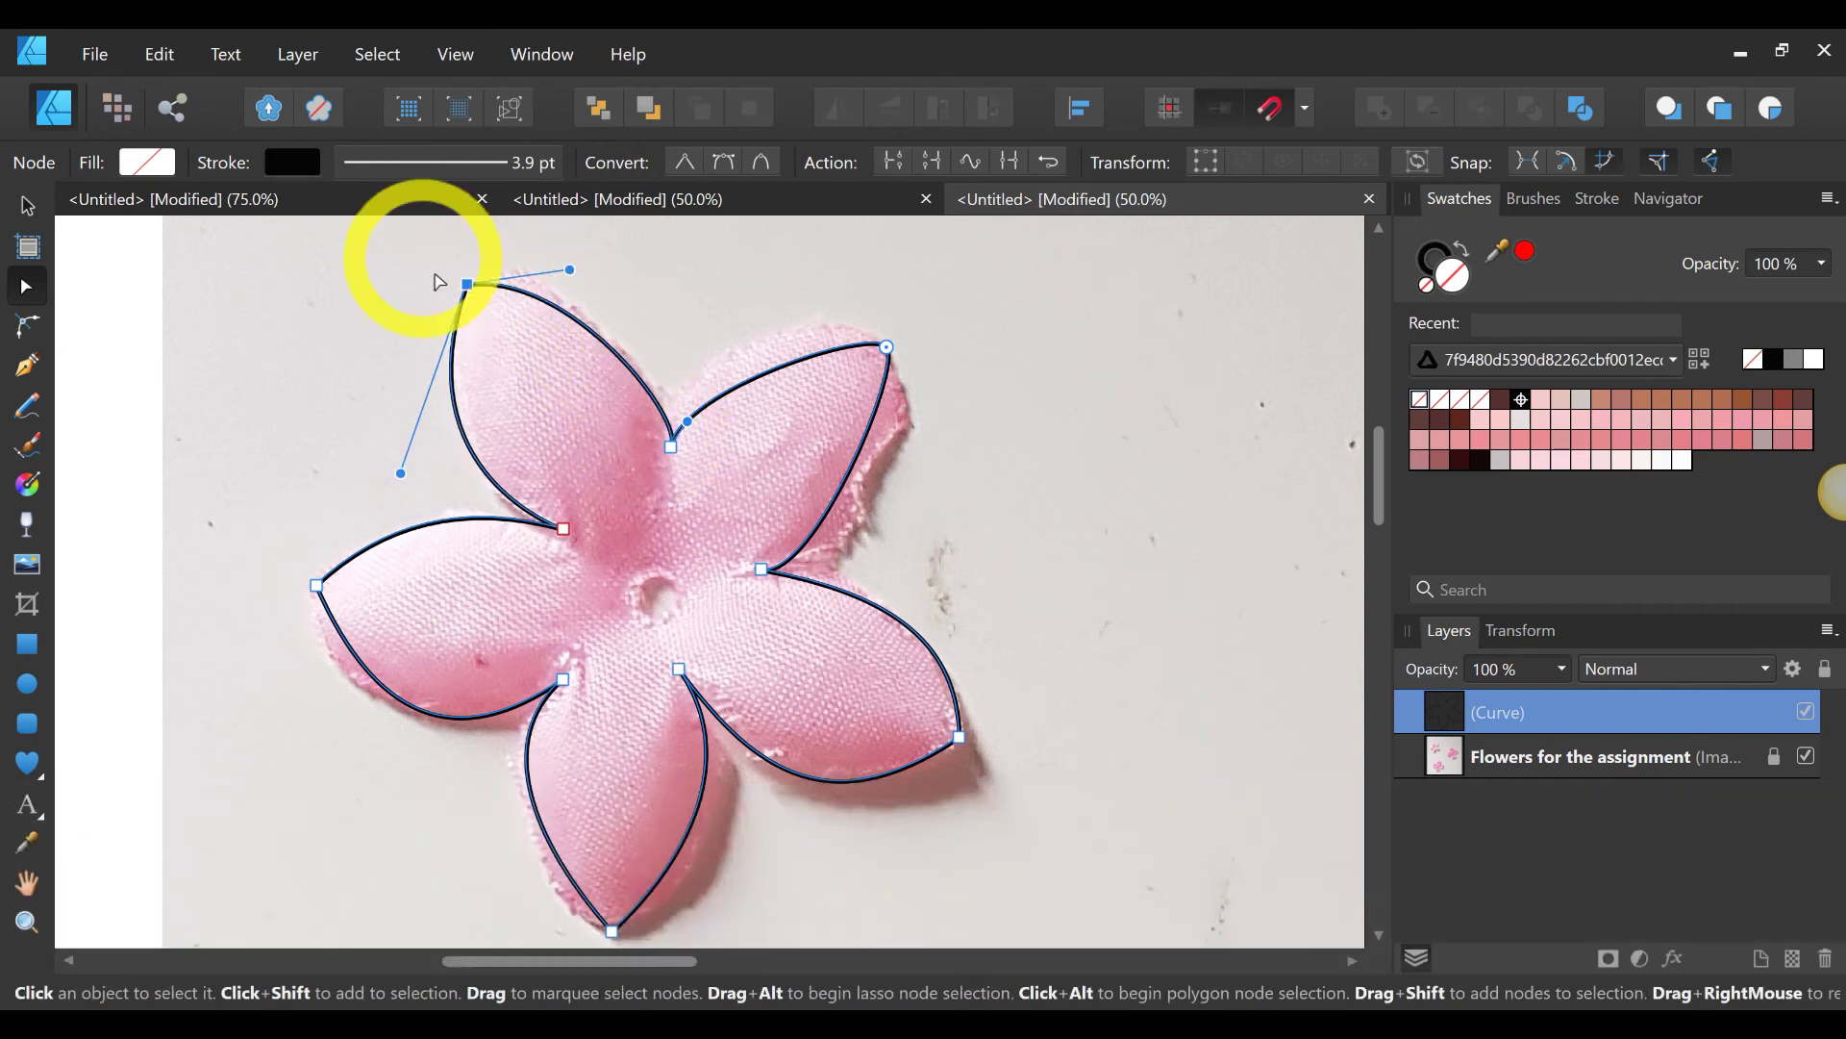
Step: Shift the upper-left petal's tip node slightly to the right
{"action": "left_click_drag", "start_coordinate": [462, 294], "coordinate": [480, 291]}
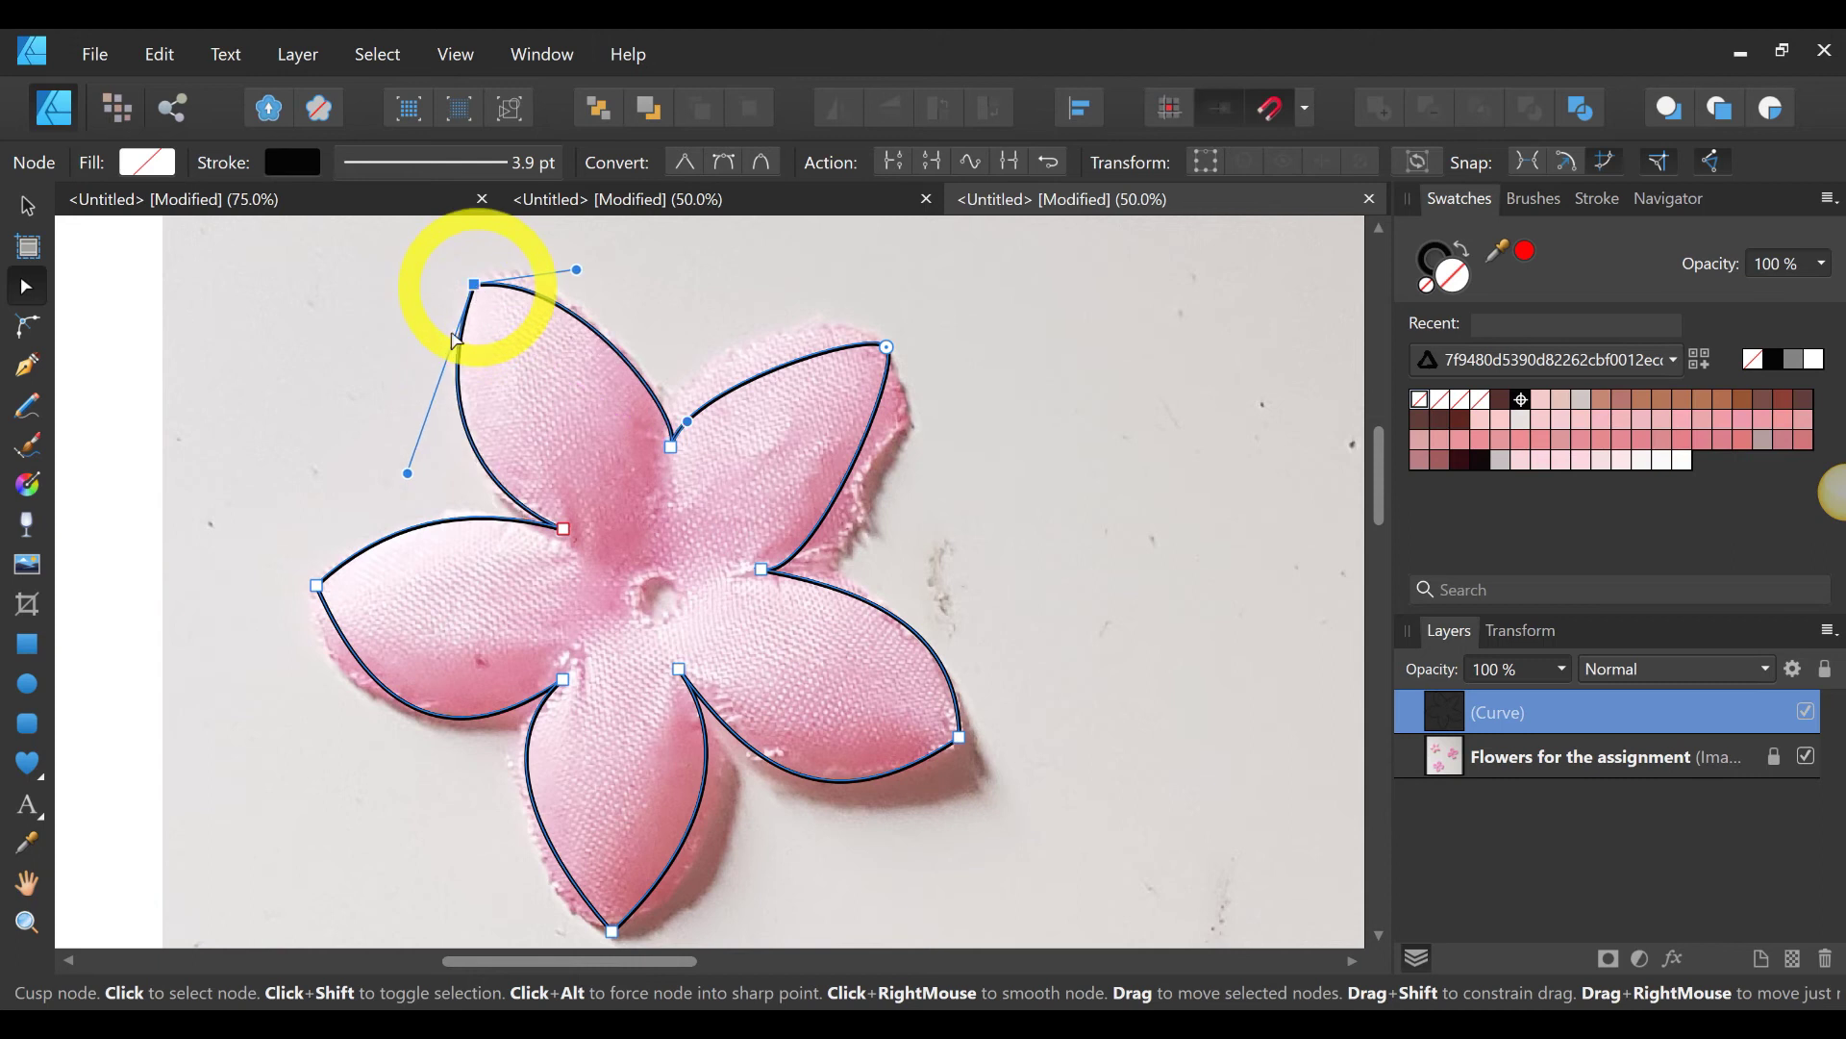
Step: Convert the lower-right petal's tip node to smooth and bend both of its edges outward to follow the photo
{"action": "scroll", "coordinate": [989, 660], "scroll_direction": "down", "scroll_amount": 1}
{"action": "scroll", "coordinate": [1157, 642], "scroll_direction": "down", "scroll_amount": 1}
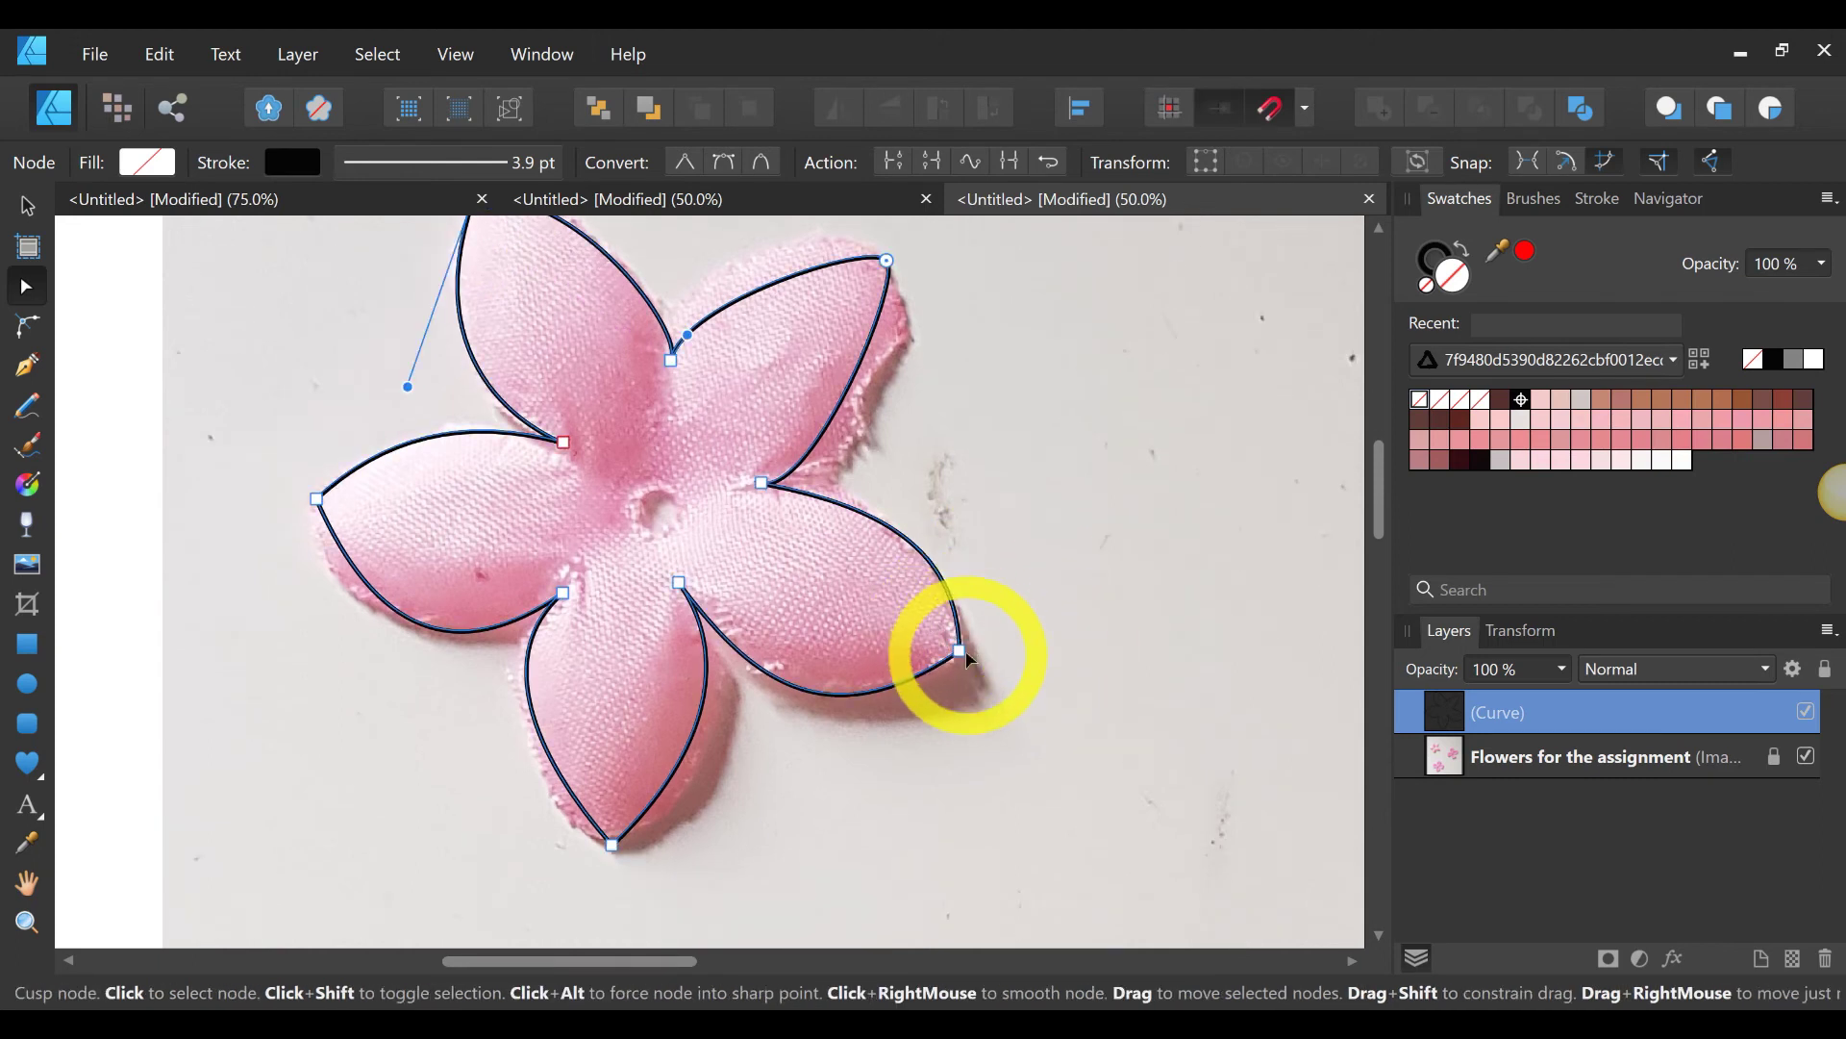
{"action": "left_click", "coordinate": [962, 652]}
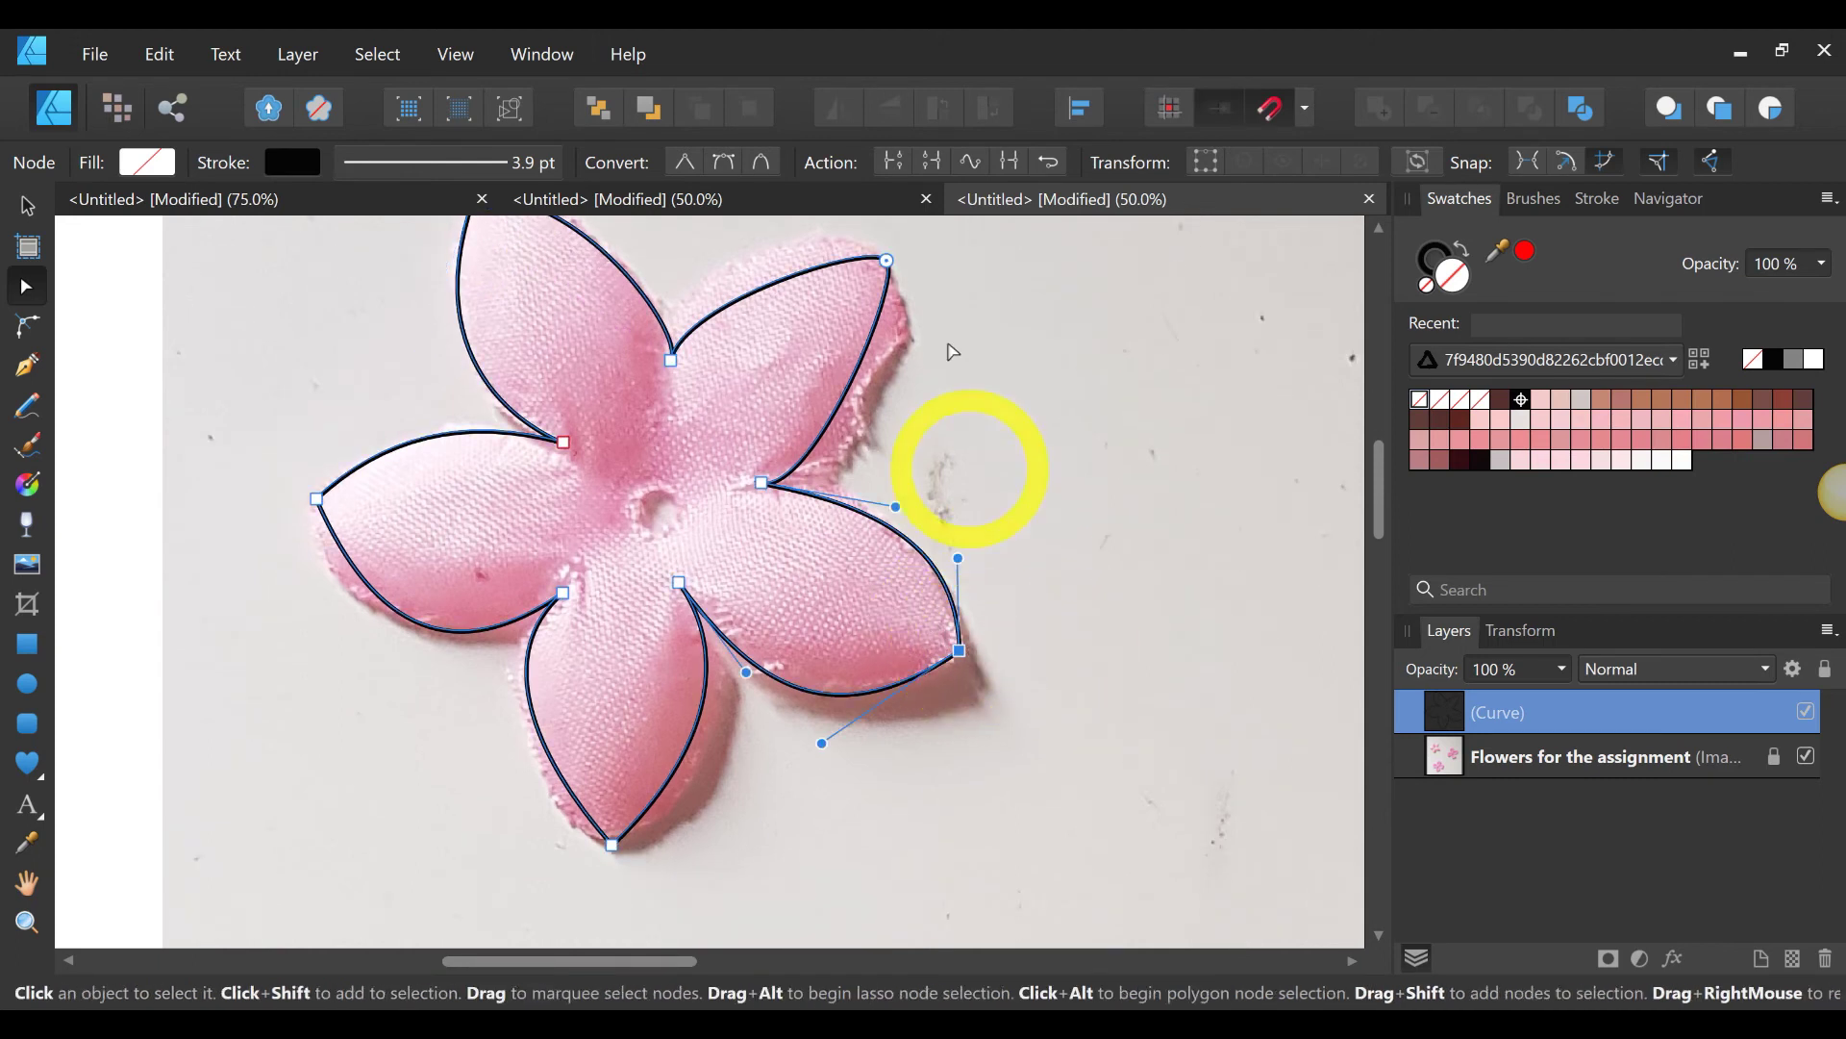
{"action": "left_click", "coordinate": [779, 159]}
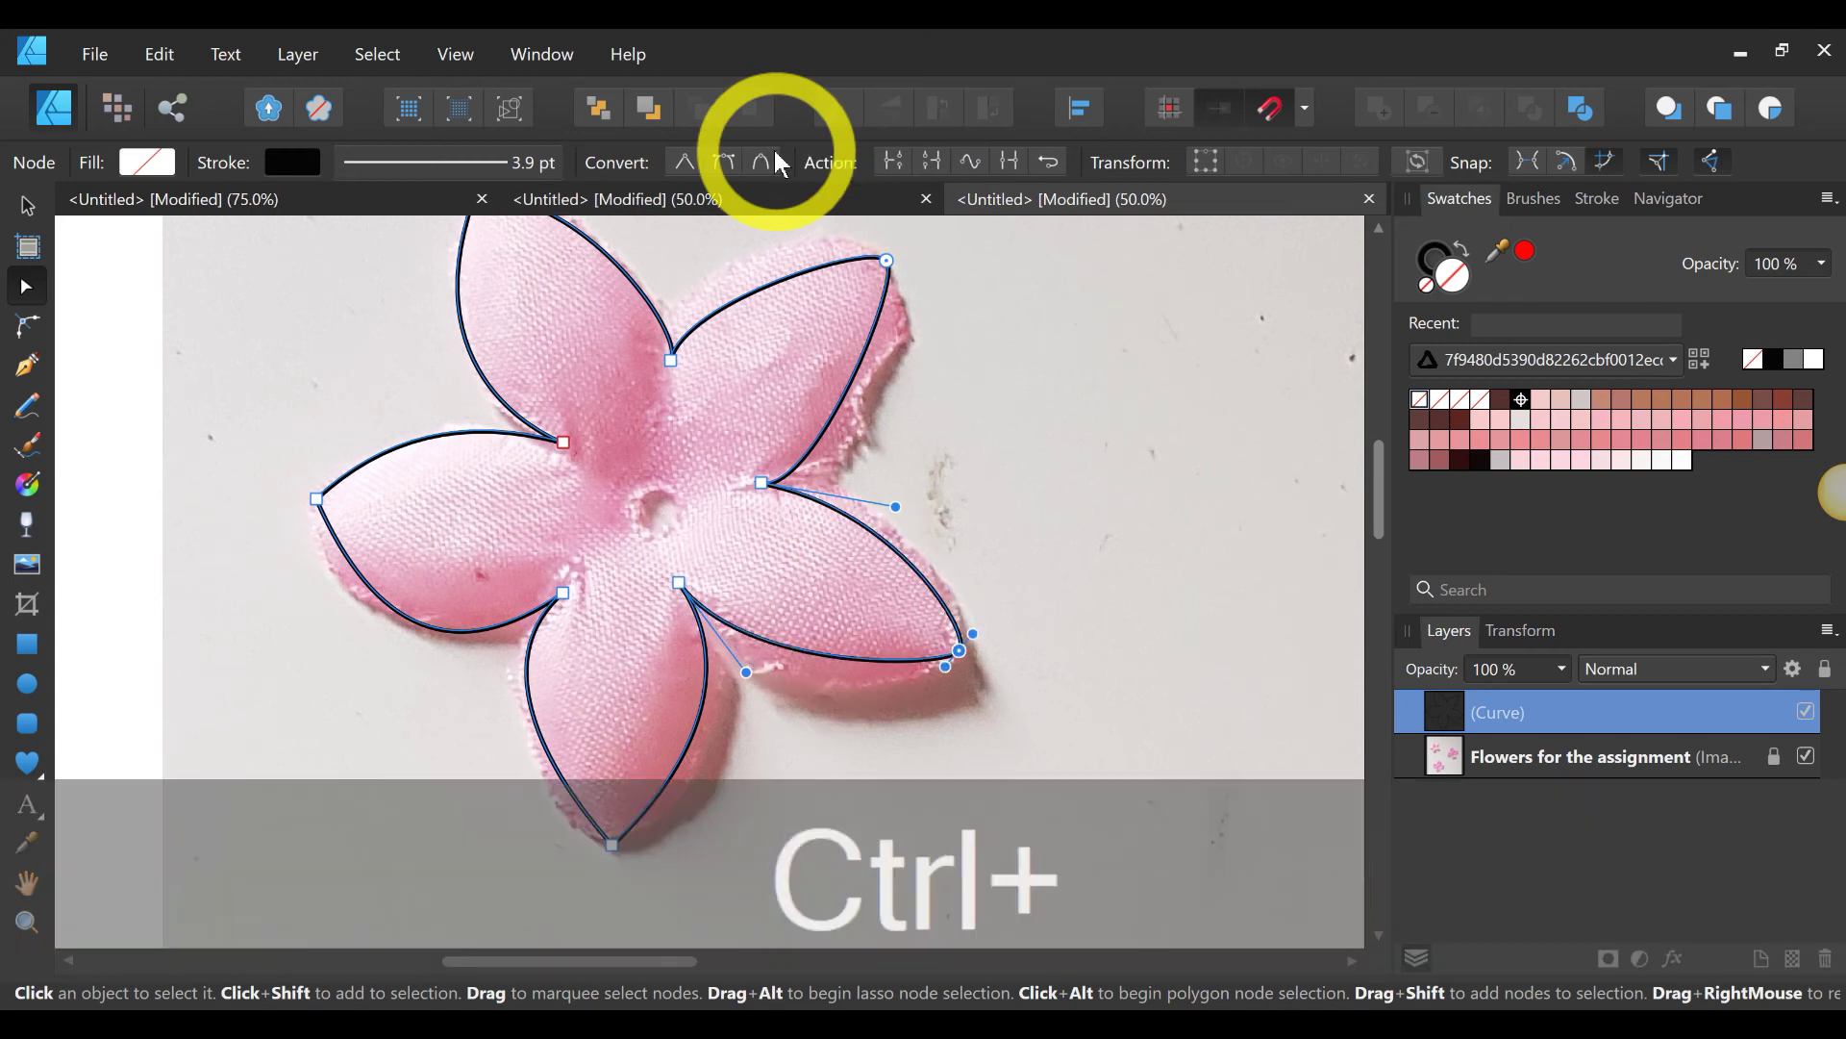
{"action": "key", "text": "ctrl+z"}
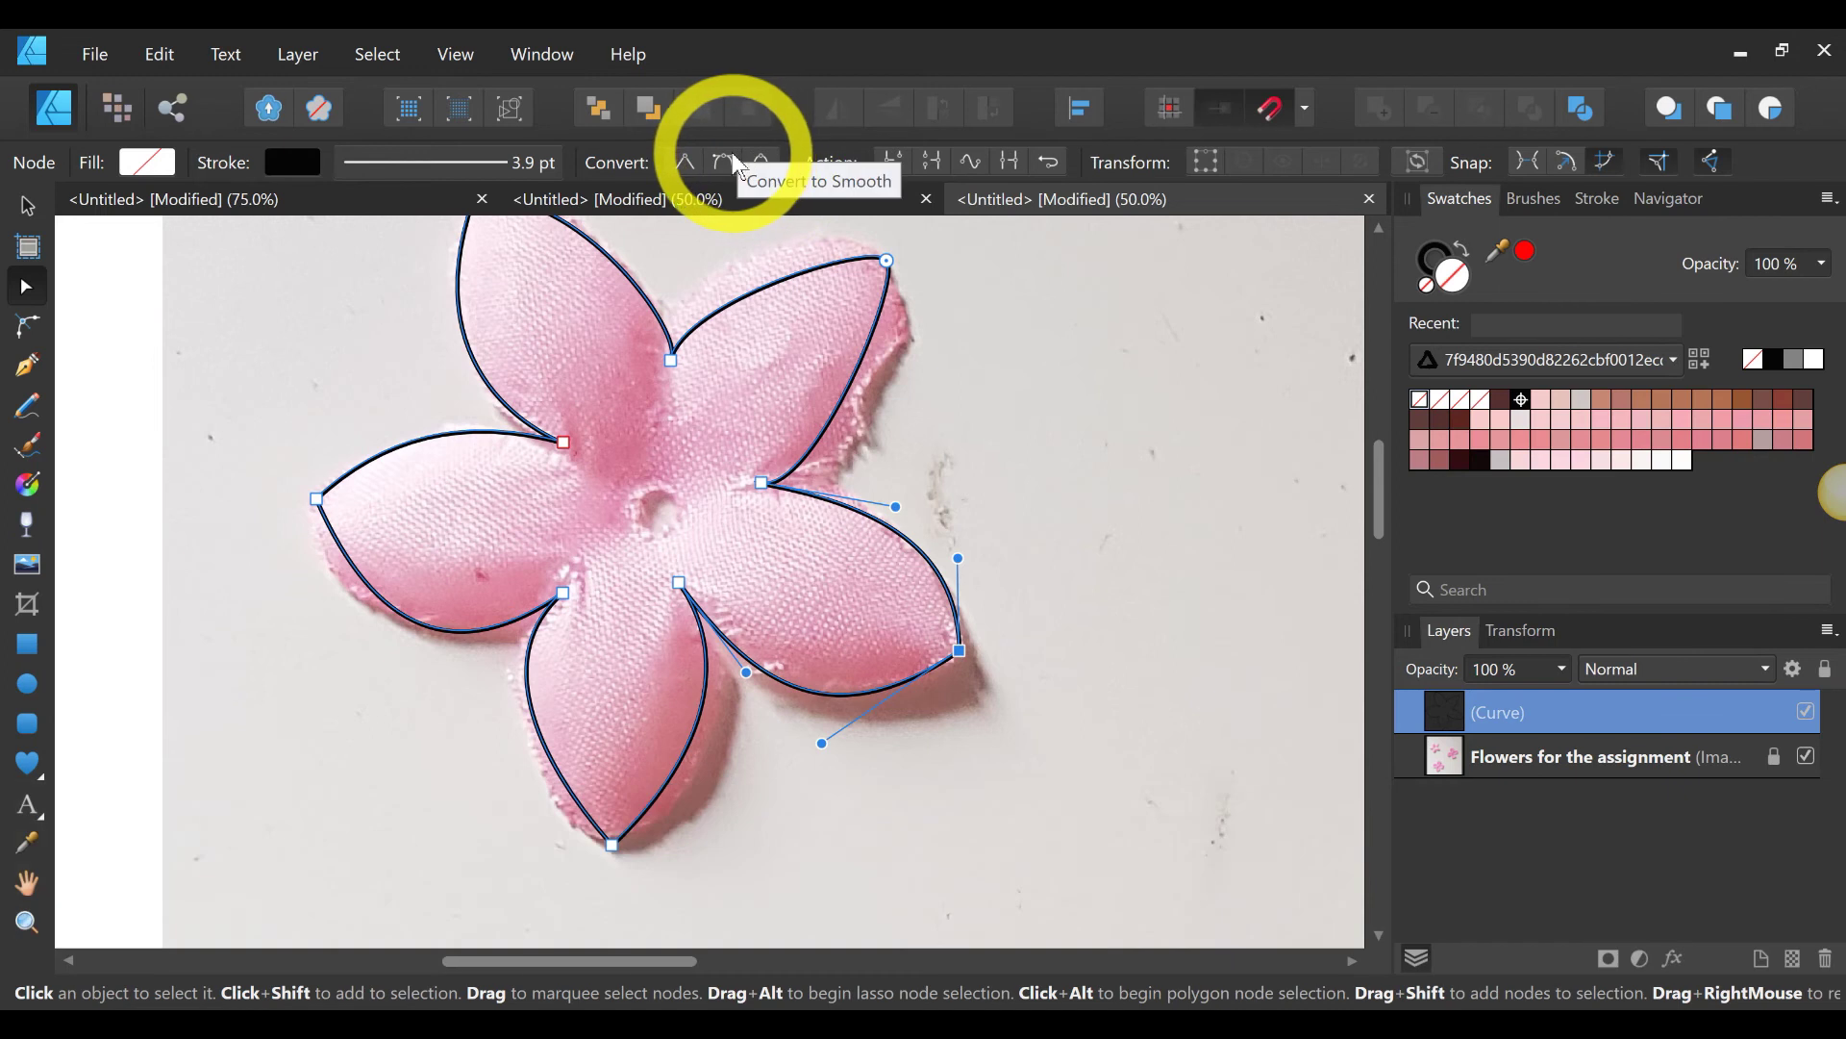
{"action": "left_click", "coordinate": [733, 160]}
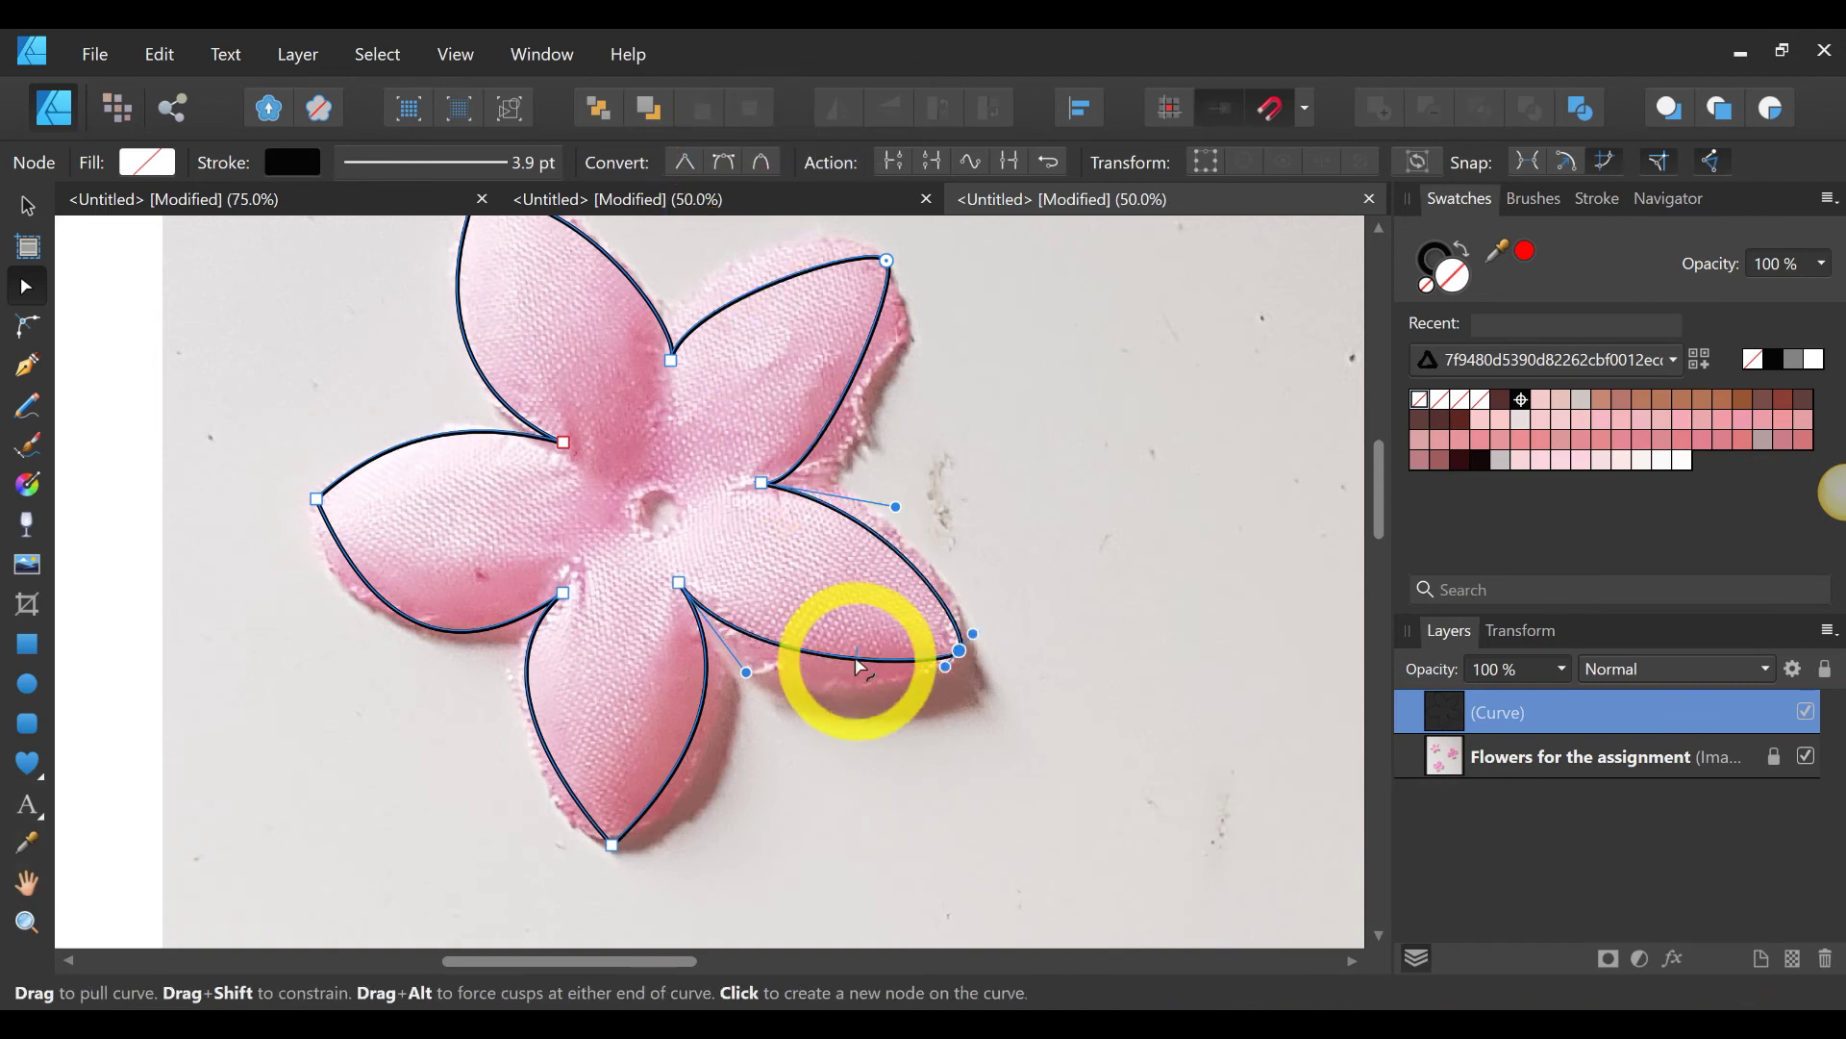
{"action": "left_click_drag", "start_coordinate": [853, 665], "coordinate": [862, 699]}
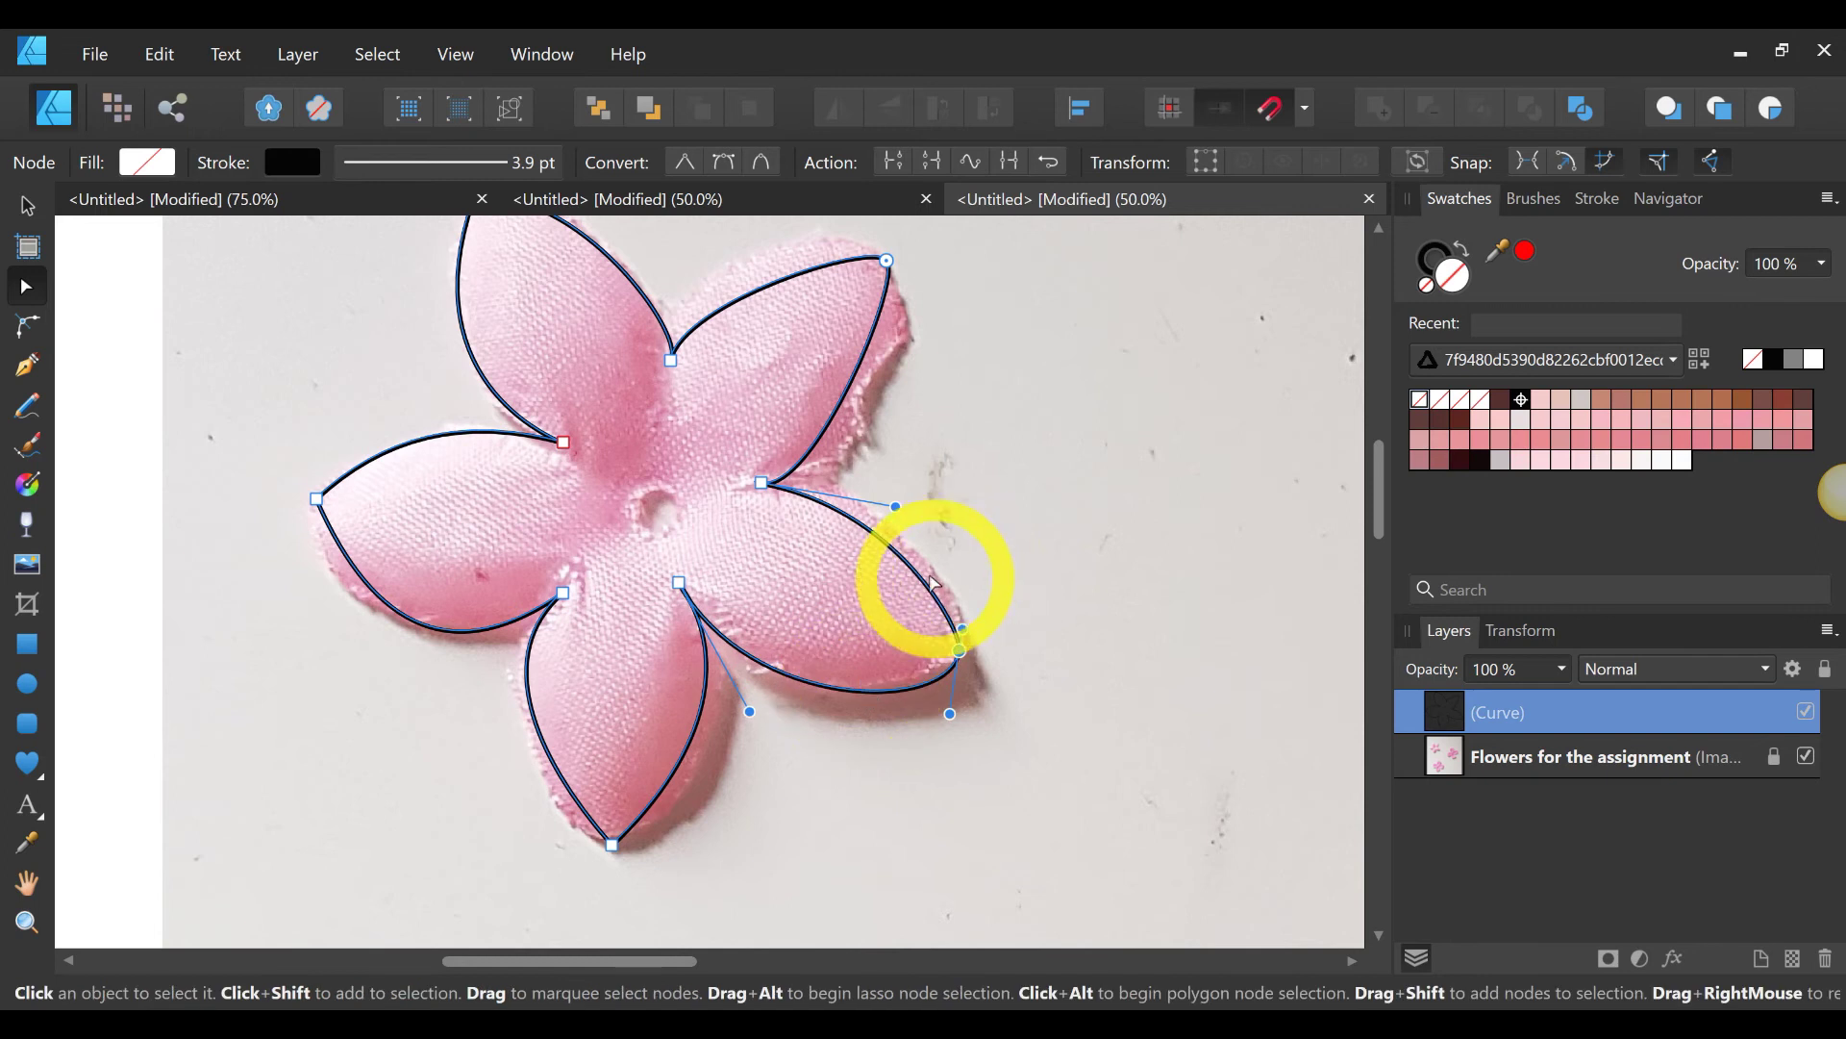
{"action": "left_click_drag", "start_coordinate": [930, 578], "coordinate": [932, 578]}
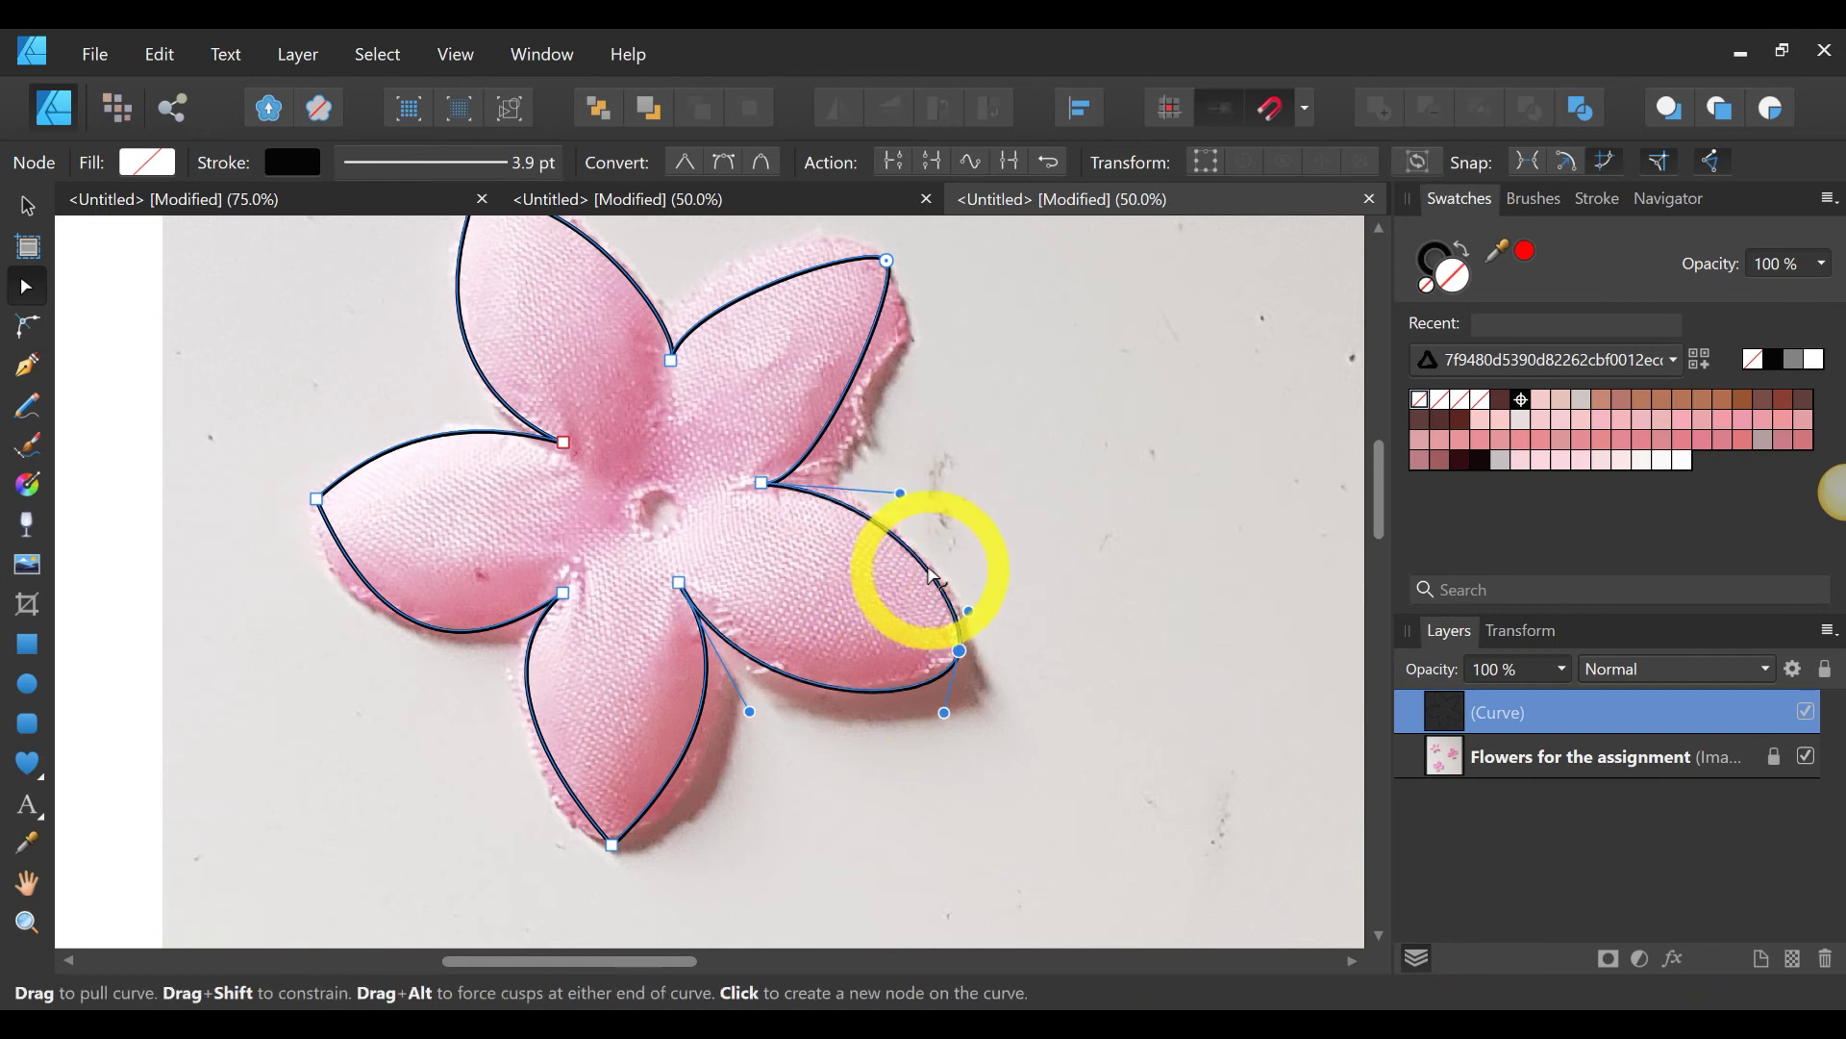
Step: Round the bottom petal's tip by converting its node to smooth and bend both of the petal's sides outward
{"action": "scroll", "coordinate": [892, 595], "scroll_direction": "down", "scroll_amount": 3}
{"action": "left_click", "coordinate": [612, 715]}
{"action": "left_click", "coordinate": [725, 158]}
{"action": "left_click_drag", "start_coordinate": [701, 564], "coordinate": [713, 610]}
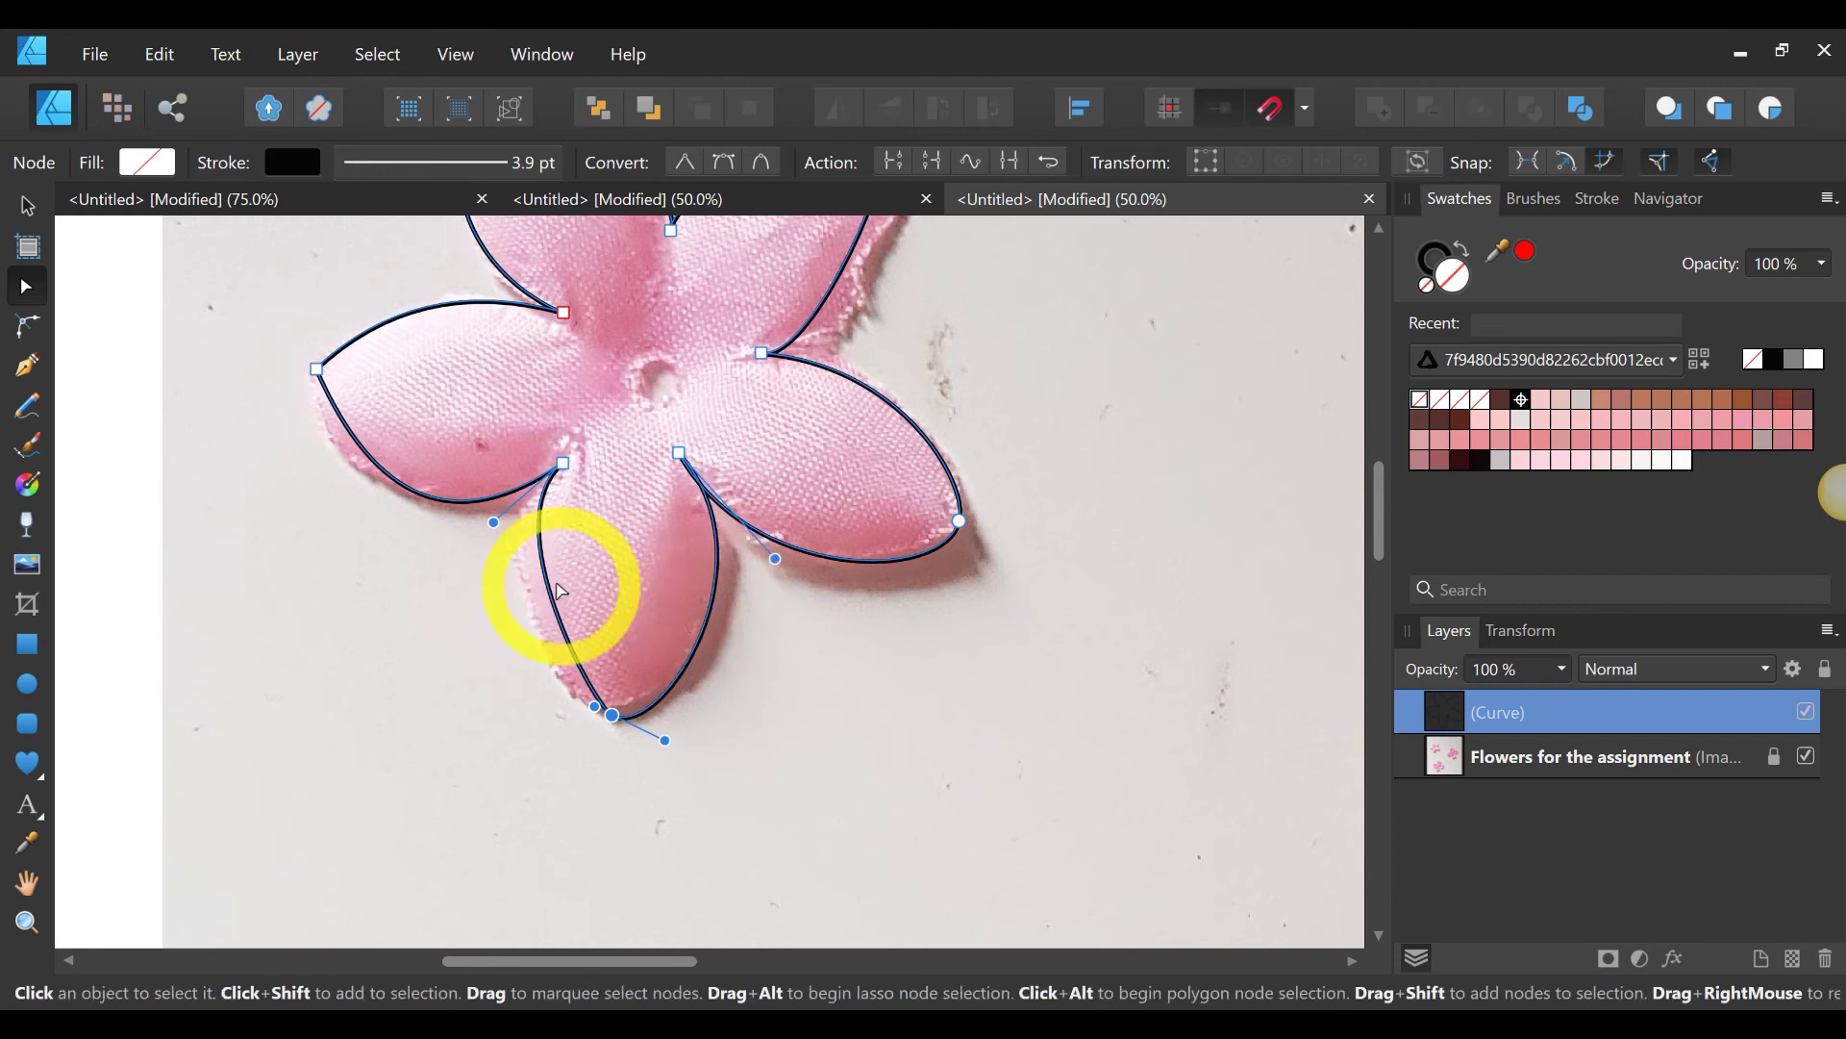
{"action": "left_click_drag", "start_coordinate": [545, 594], "coordinate": [539, 596]}
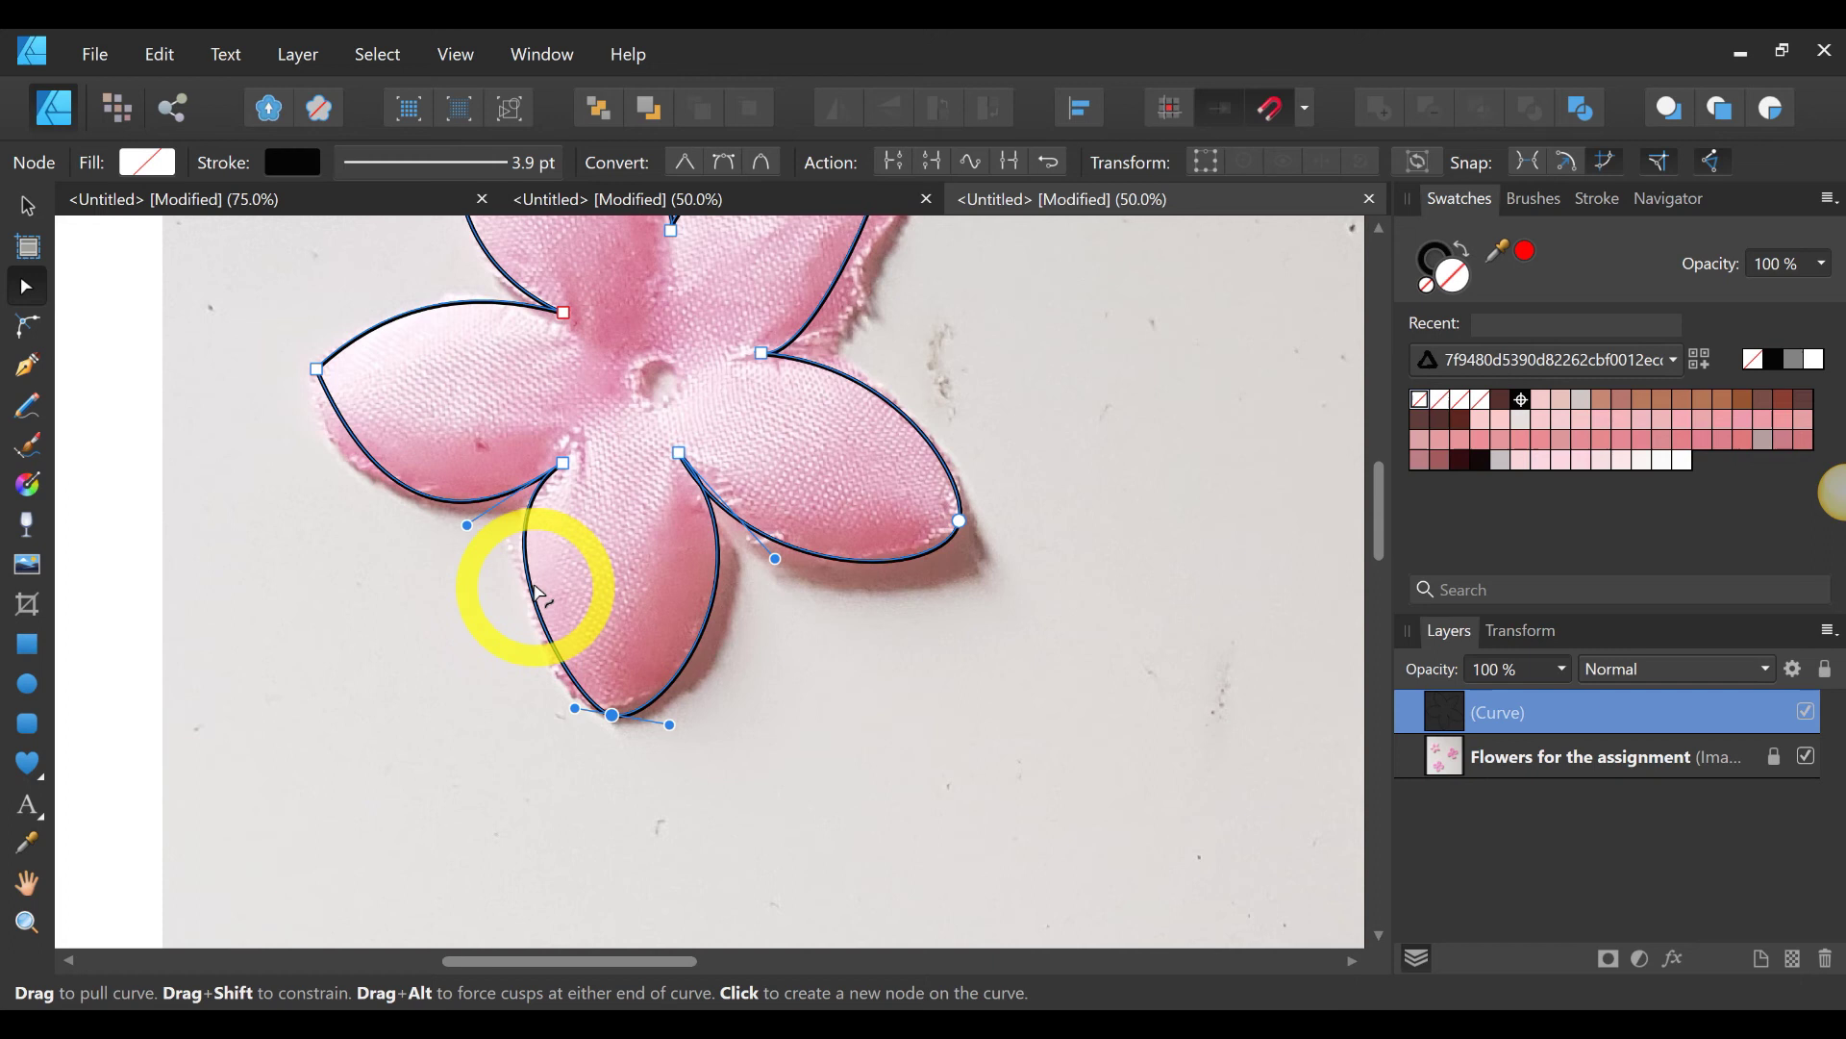
Step: Convert the left petal's tip node to smooth and bend both of the petal's edges outward to follow the photo
{"action": "scroll", "coordinate": [514, 335], "scroll_direction": "up", "scroll_amount": 3}
{"action": "scroll", "coordinate": [514, 331], "scroll_direction": "up", "scroll_amount": 2}
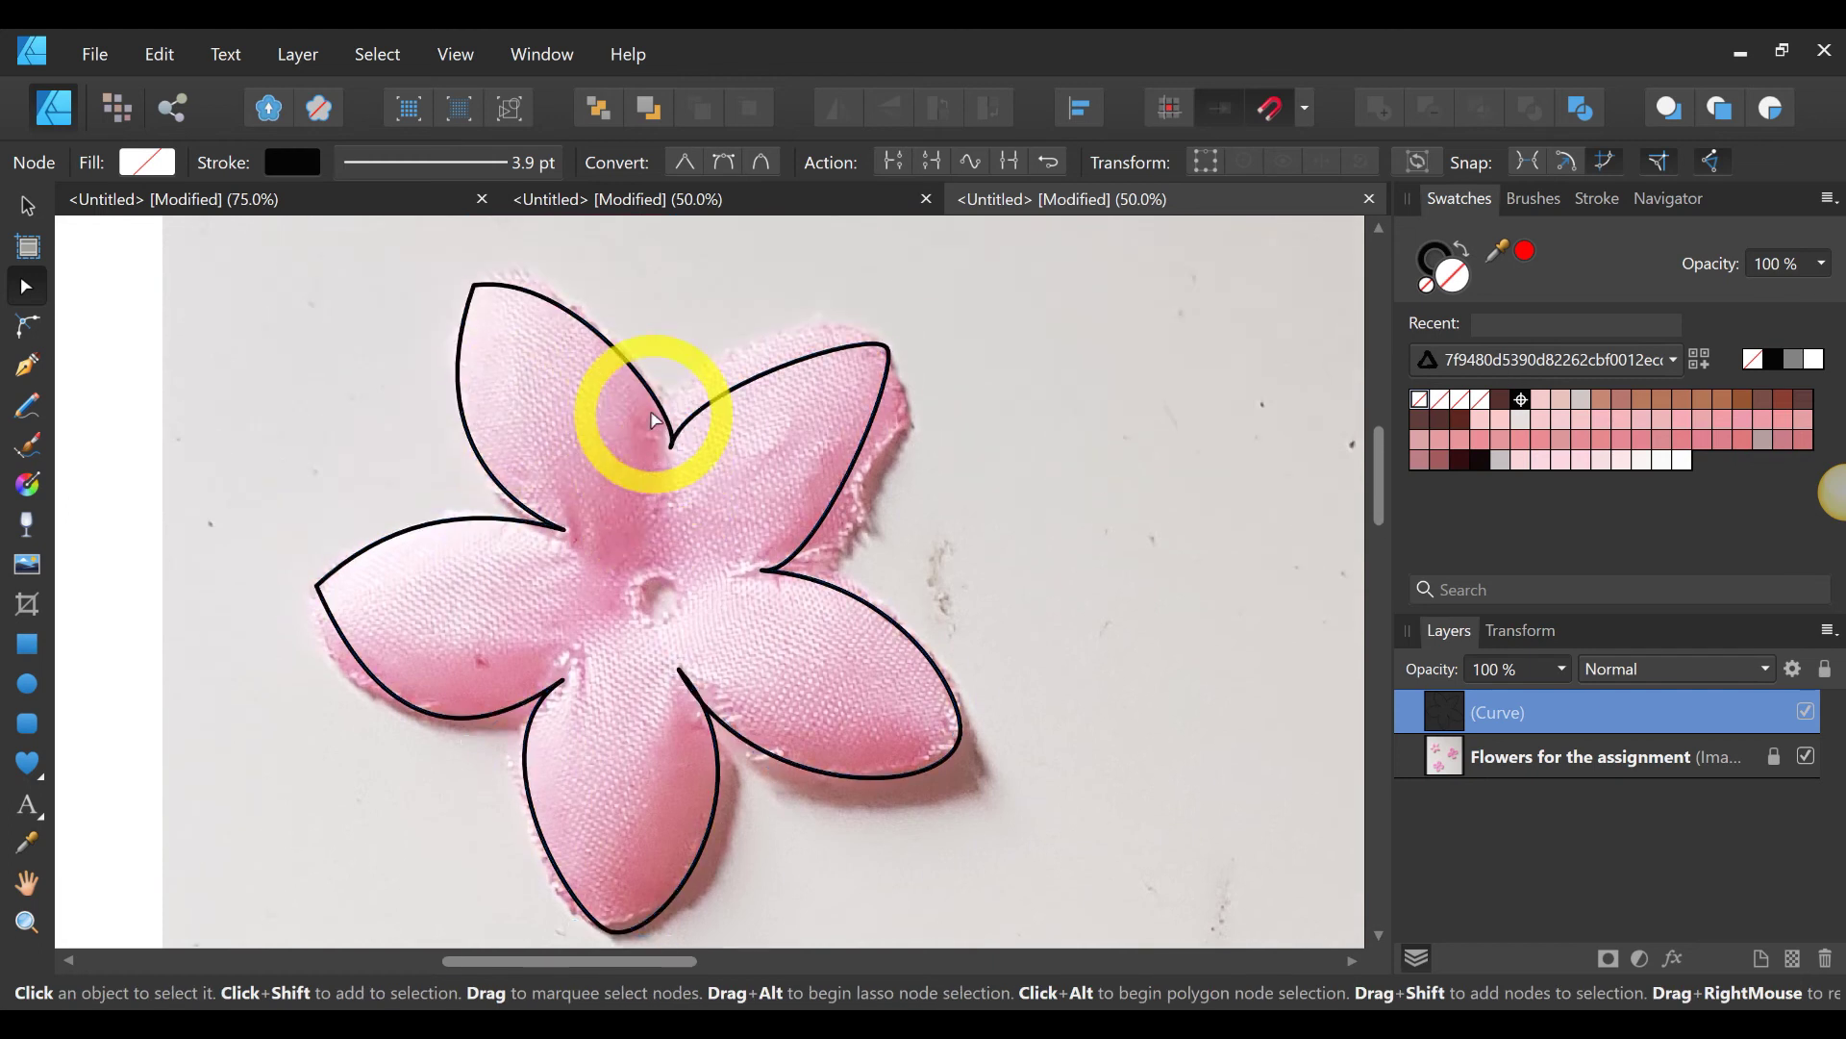
{"action": "left_click", "coordinate": [322, 594]}
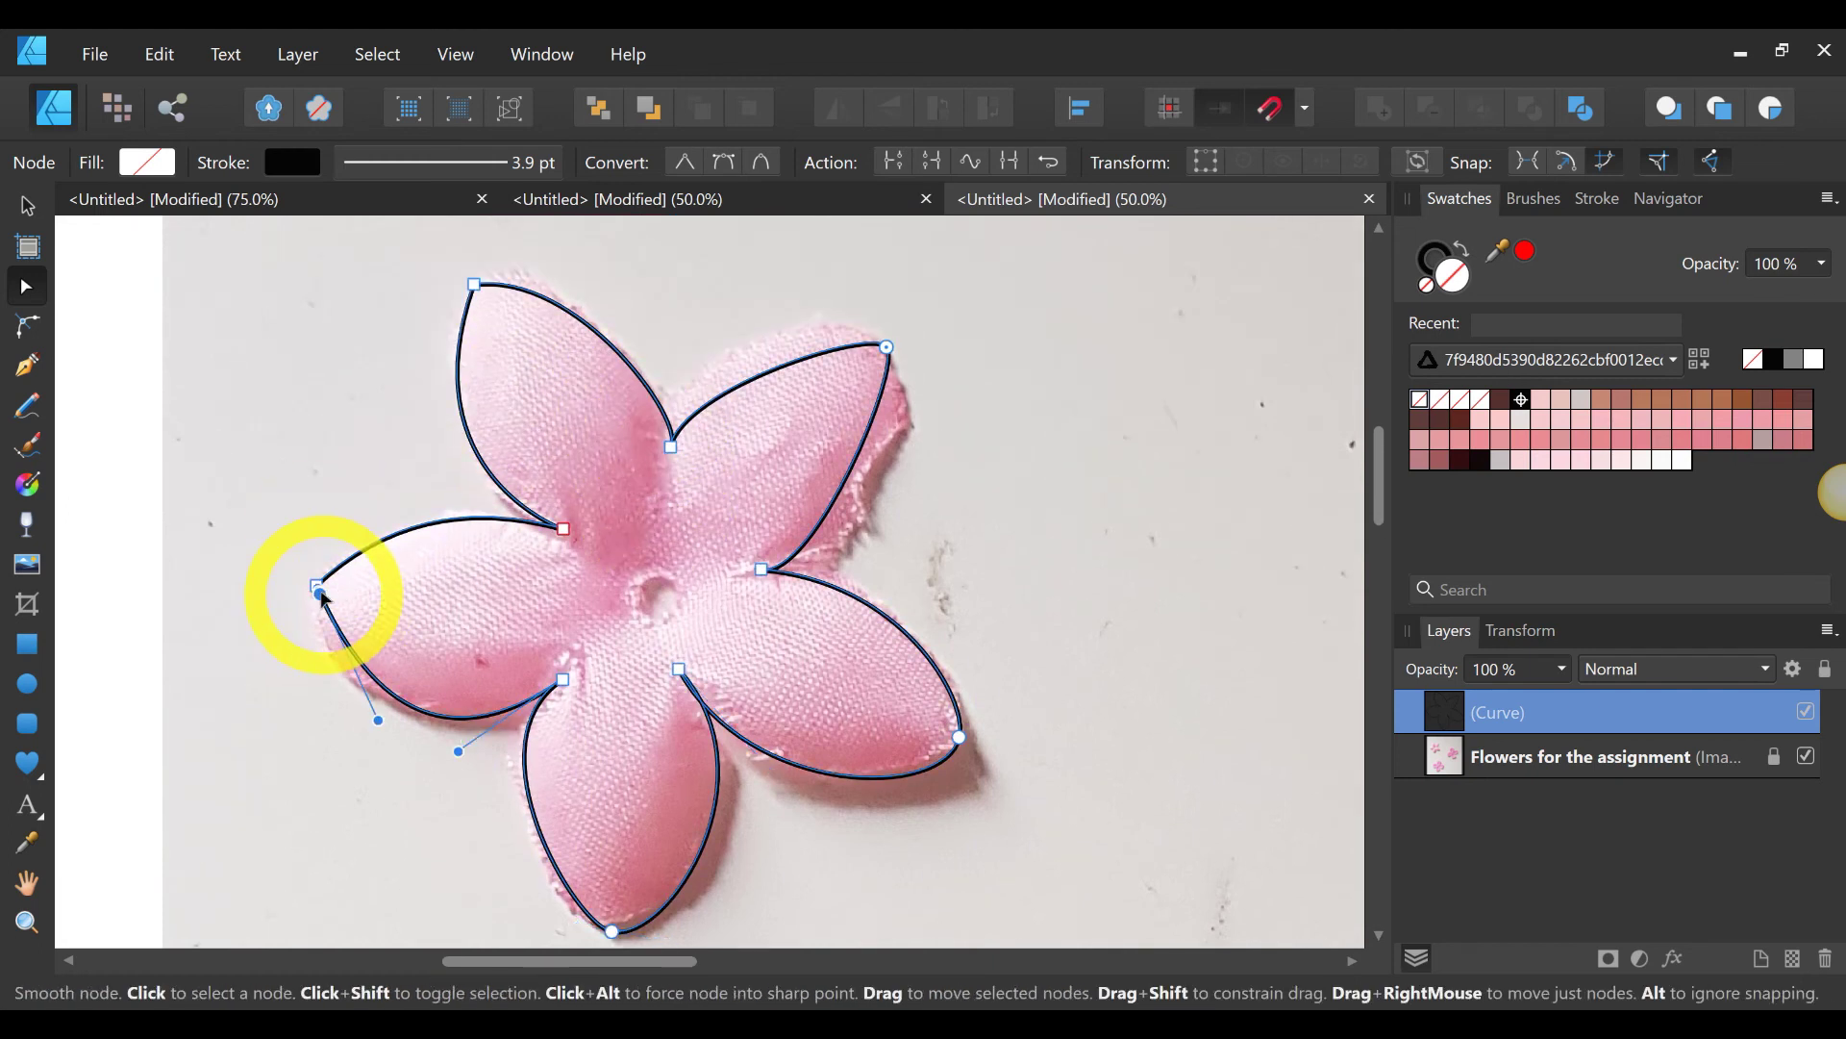
{"action": "key", "text": "ctrl+z"}
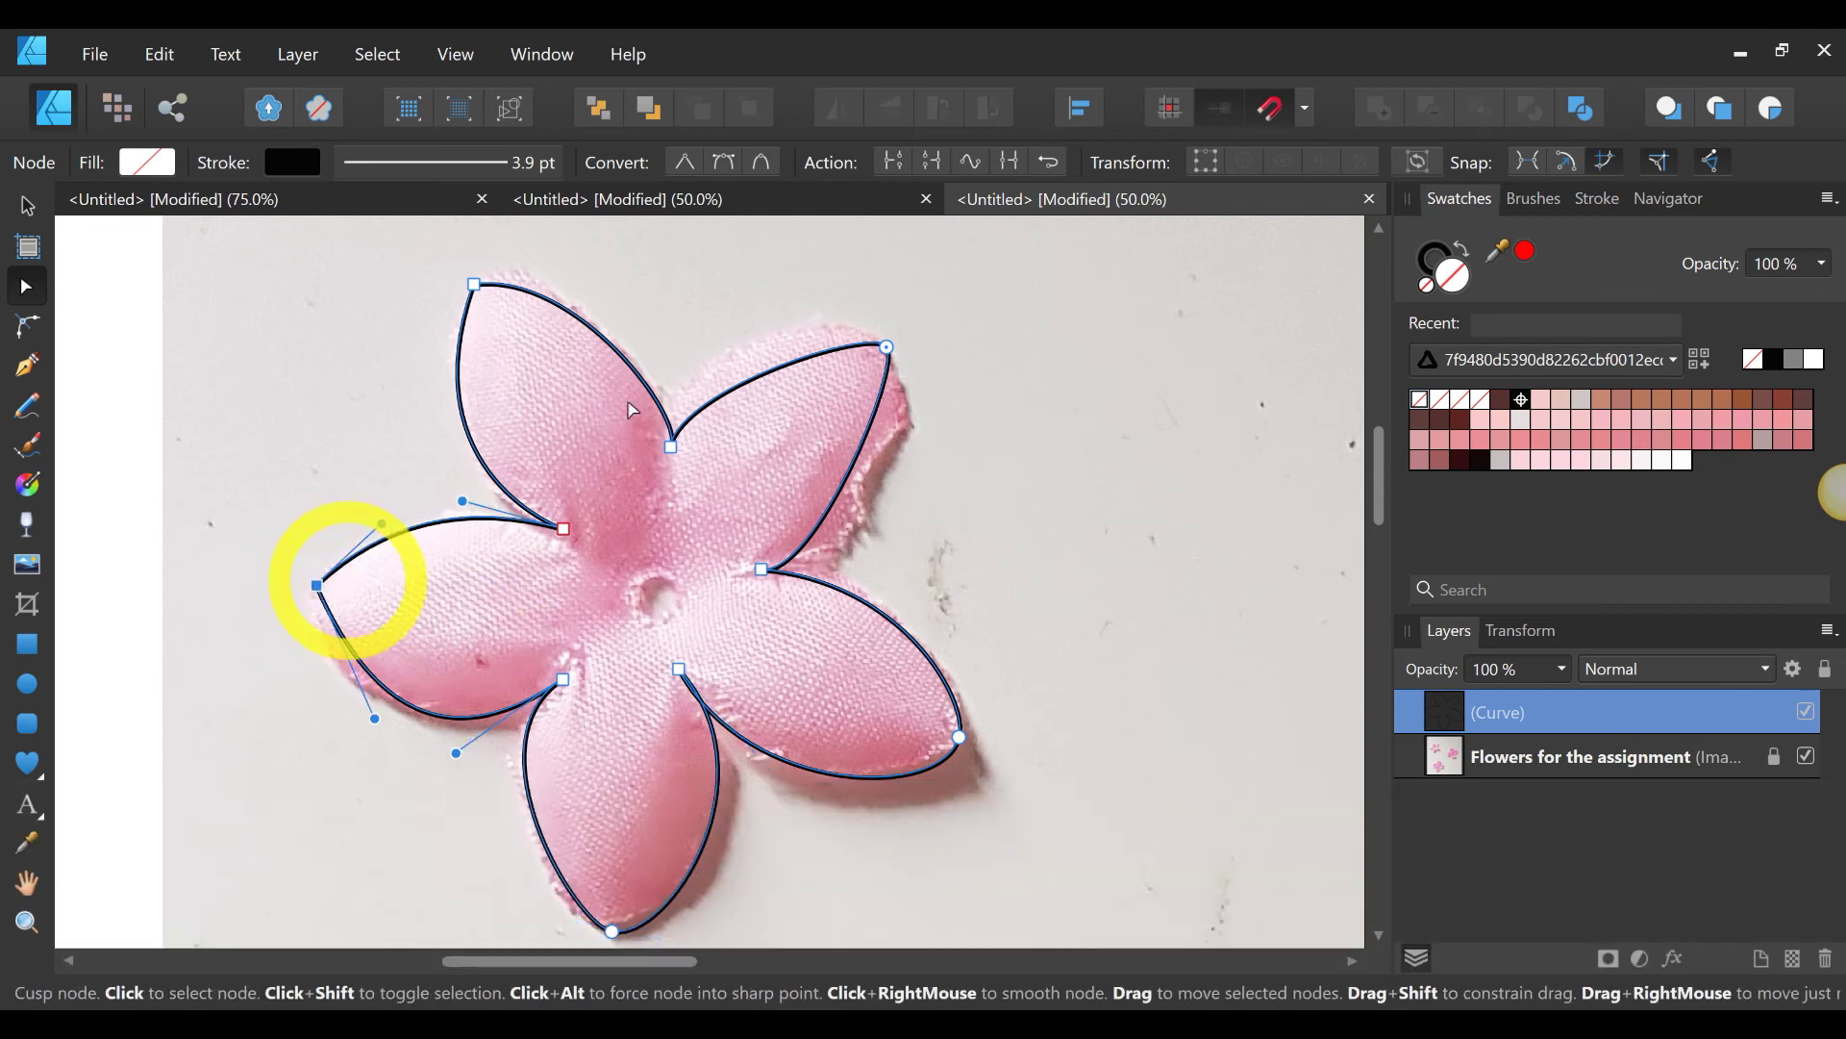
{"action": "left_click", "coordinate": [732, 160]}
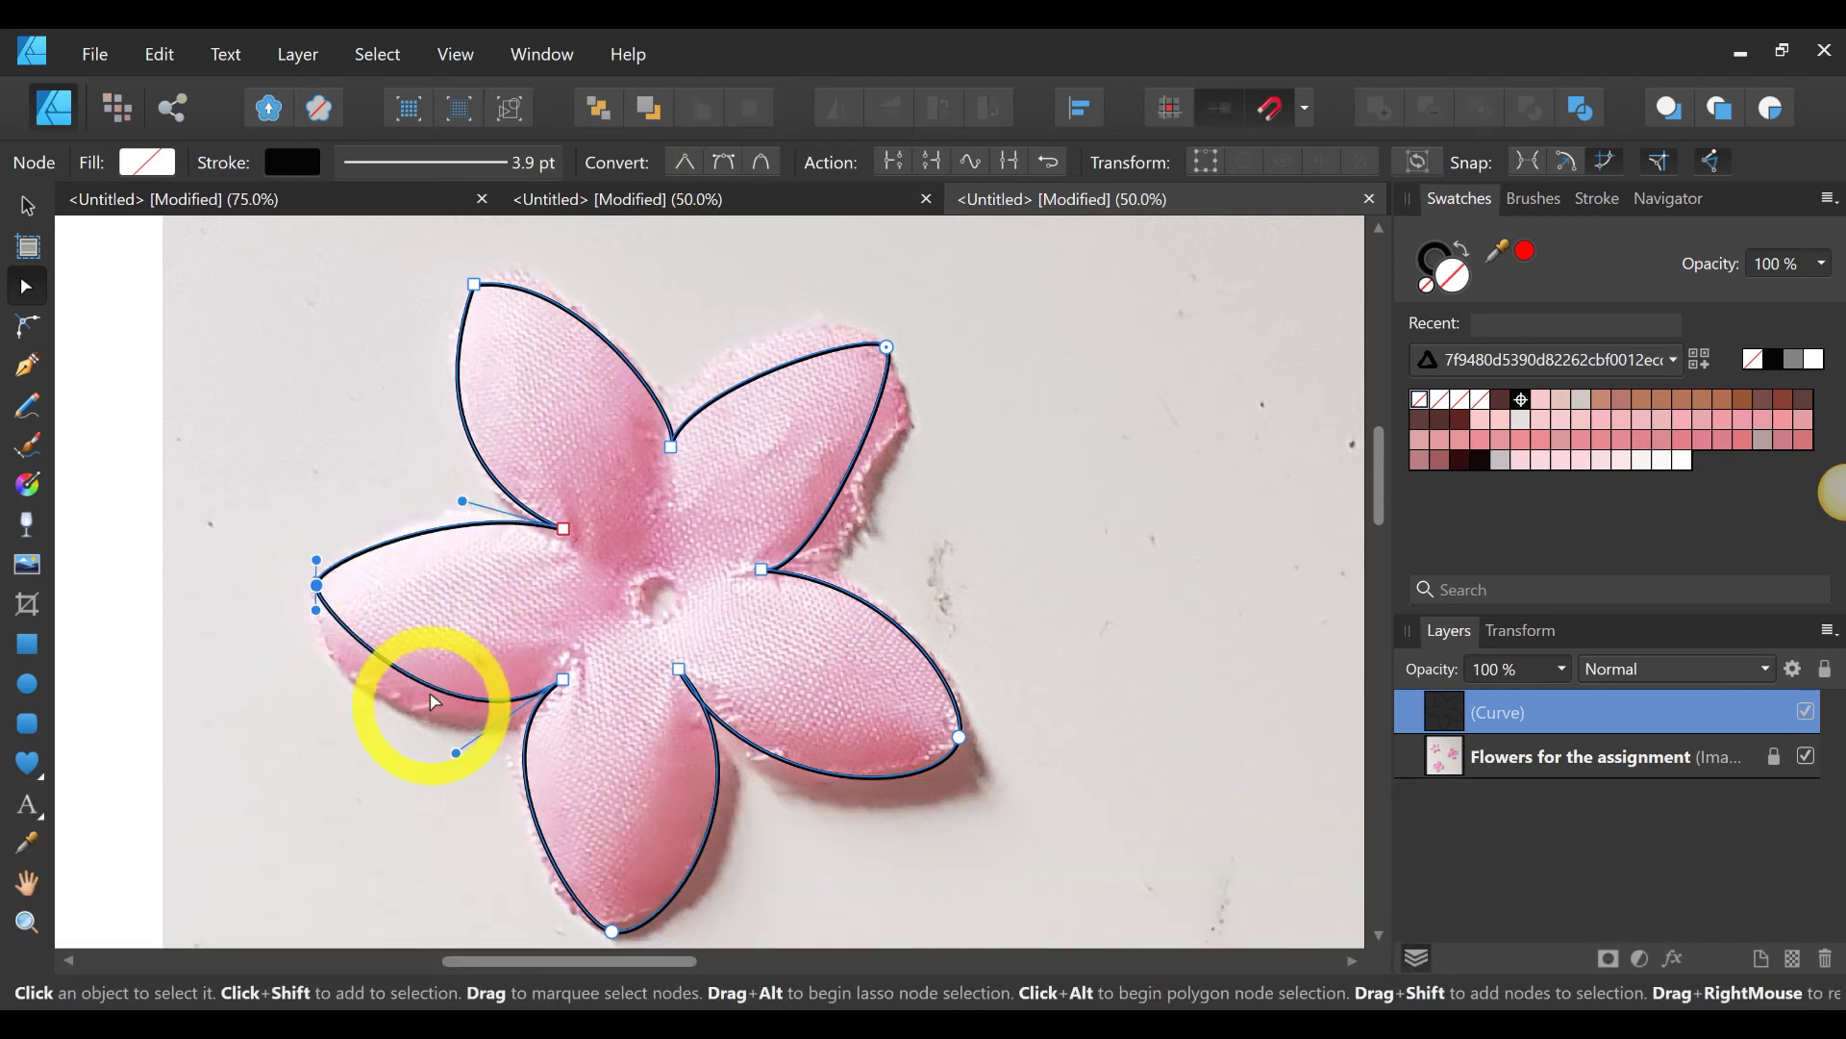
{"action": "left_click_drag", "start_coordinate": [416, 707], "coordinate": [433, 717]}
{"action": "left_click_drag", "start_coordinate": [474, 519], "coordinate": [465, 523]}
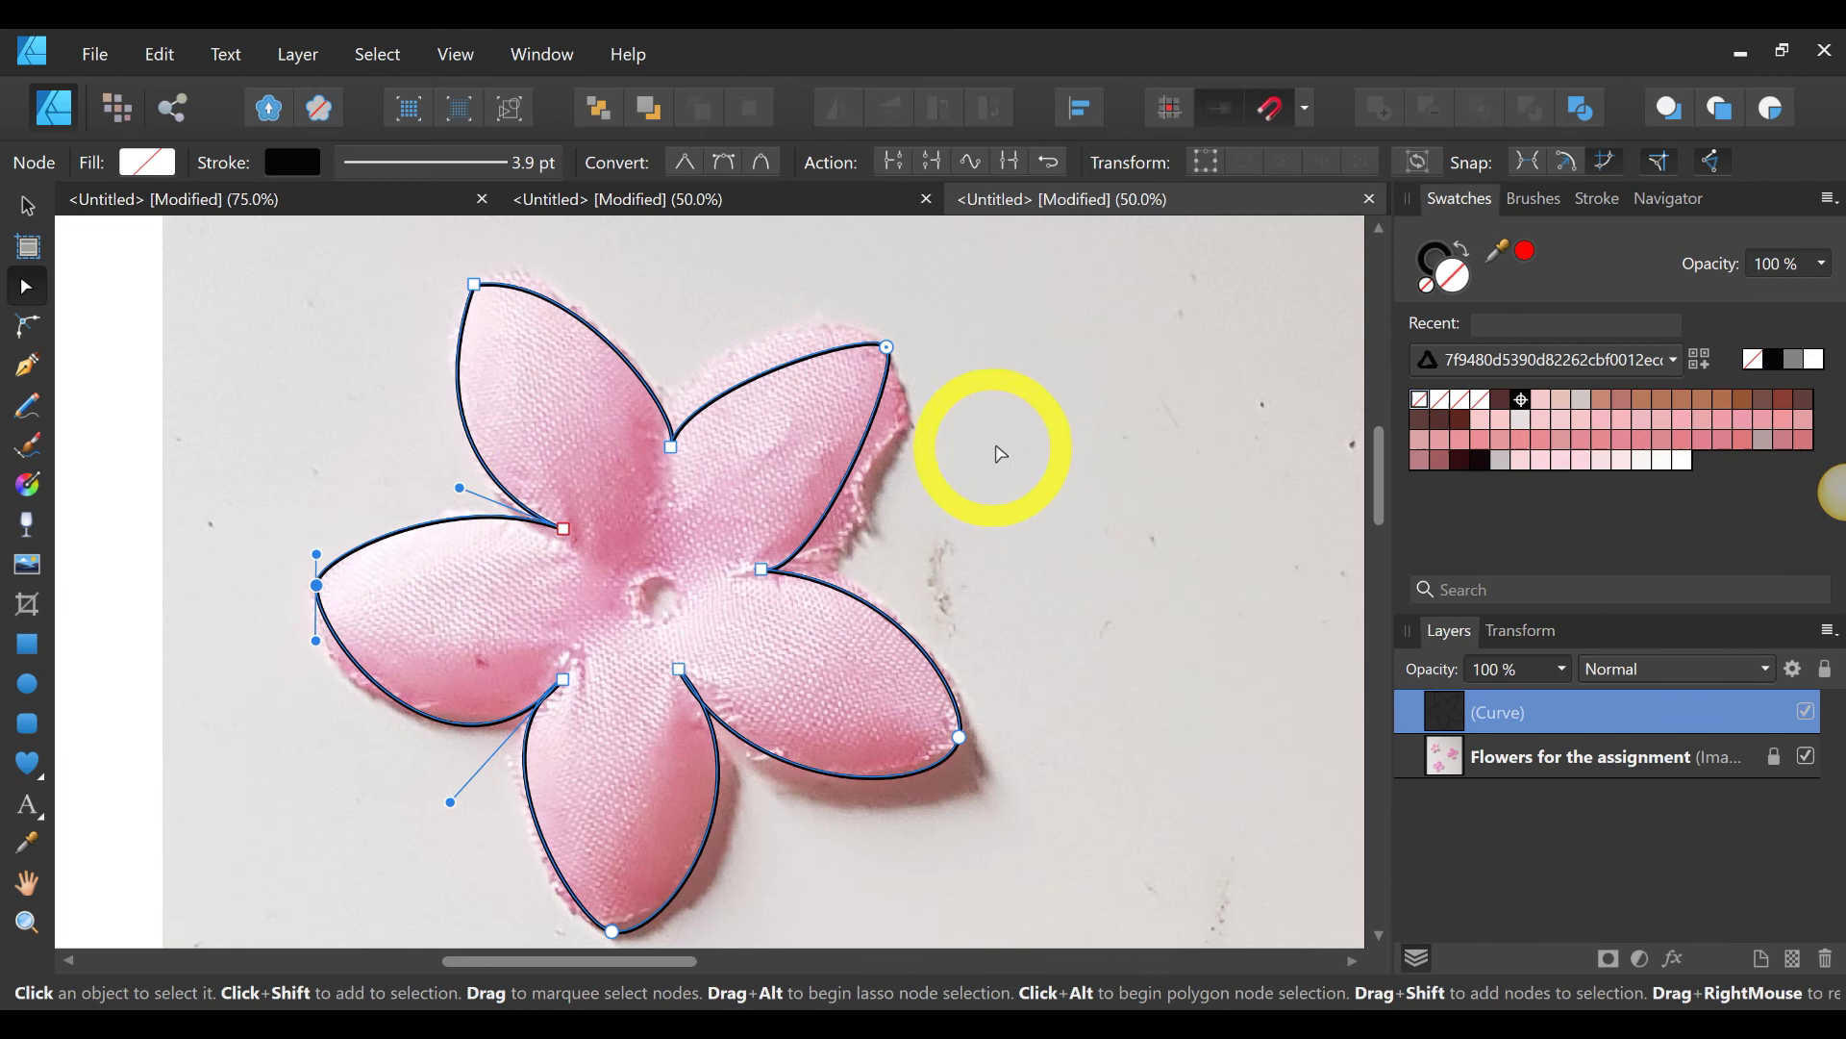
Step: Bend the outer and upper edges of the upper-right petal slightly outward to follow the photo
{"action": "left_click_drag", "start_coordinate": [869, 471], "coordinate": [878, 465]}
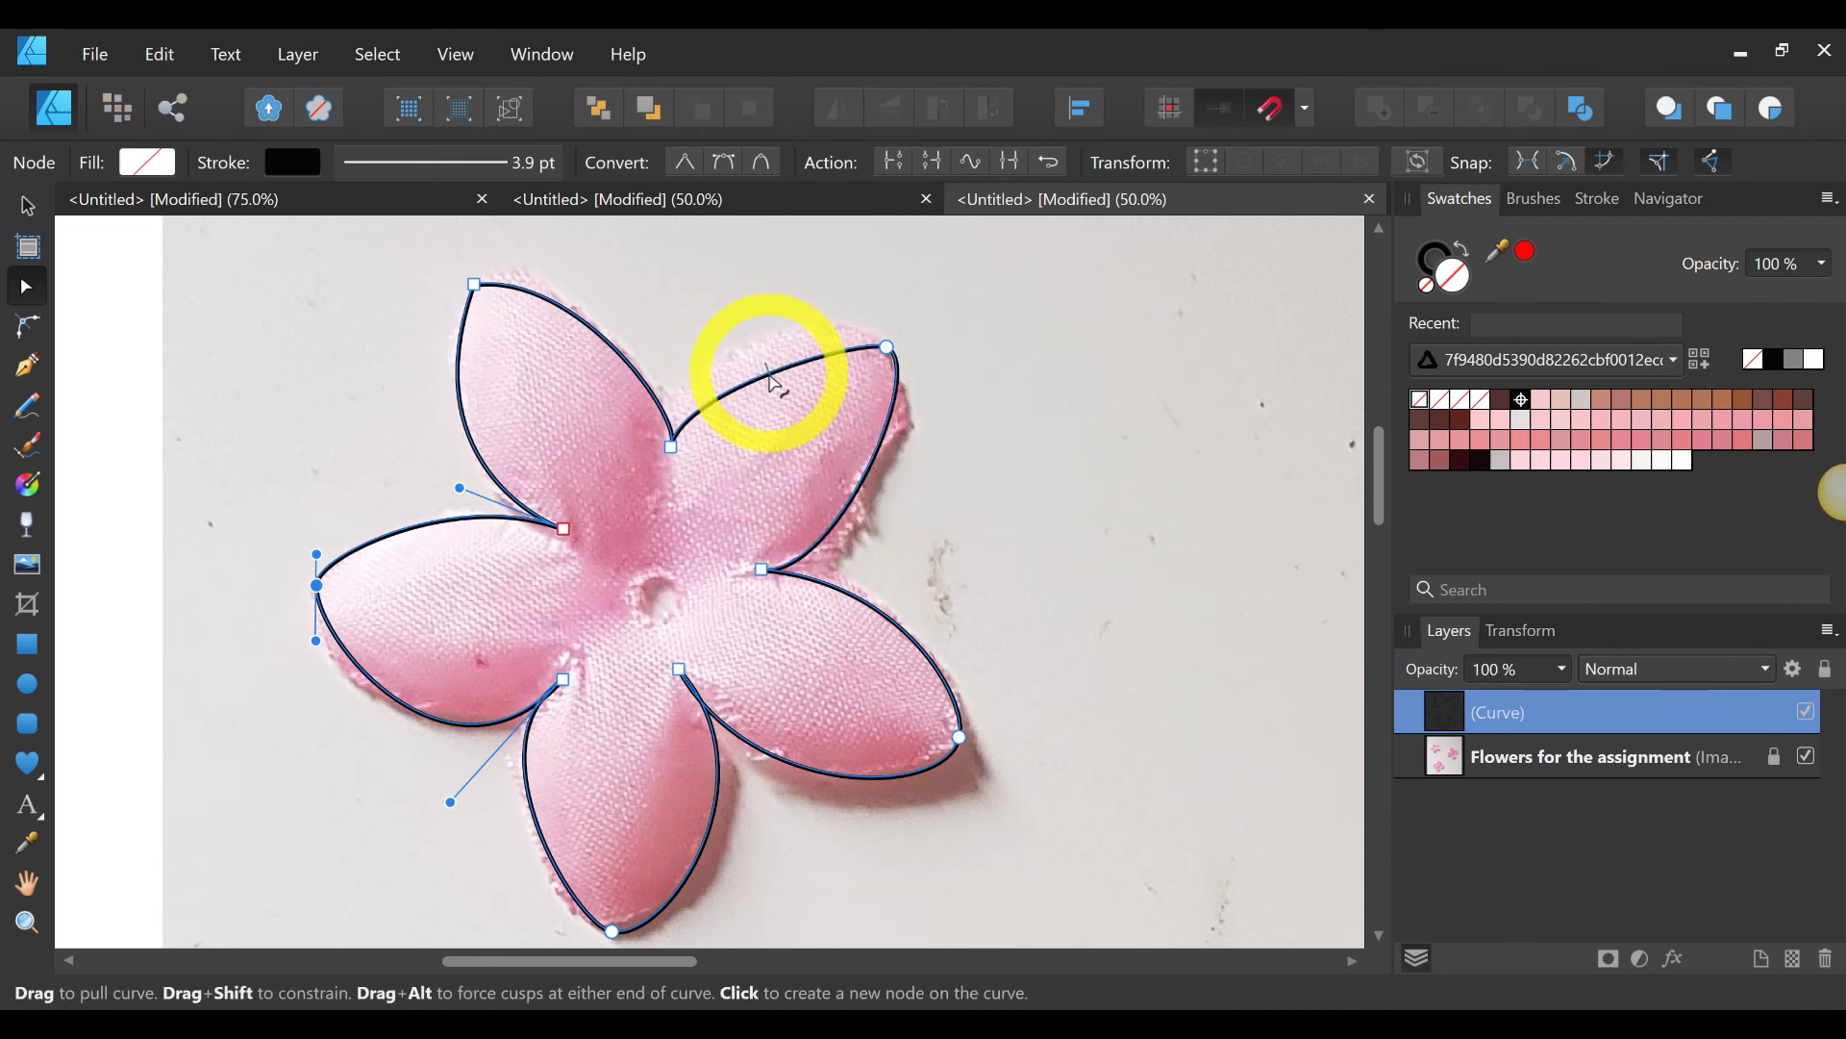
{"action": "mouse_move", "coordinate": [770, 373]}
{"action": "left_mouse_down"}
{"action": "mouse_move", "coordinate": [758, 354]}
{"action": "mouse_move", "coordinate": [766, 375]}
{"action": "left_mouse_up"}
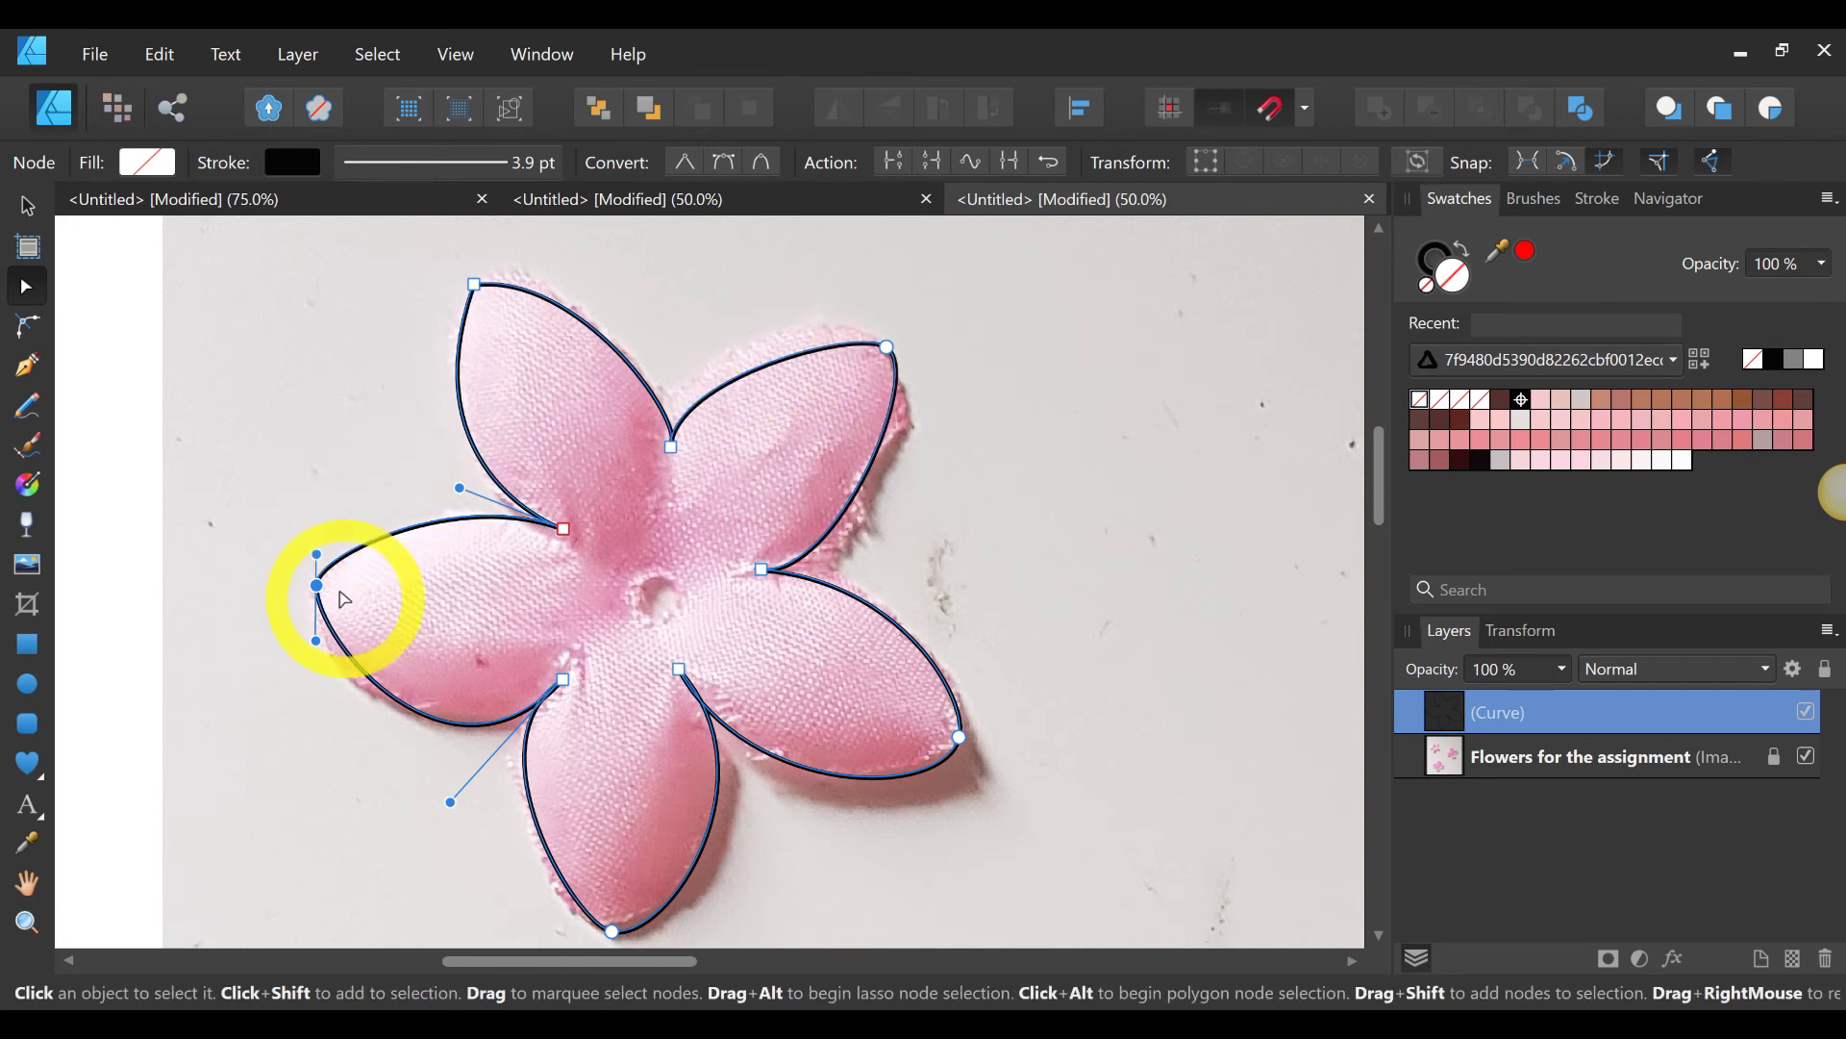
Step: Shift the left petal's tip node slightly outward and down, flatten the petal's lower edge, and deselect the outline
{"action": "left_click_drag", "start_coordinate": [320, 598], "coordinate": [311, 601]}
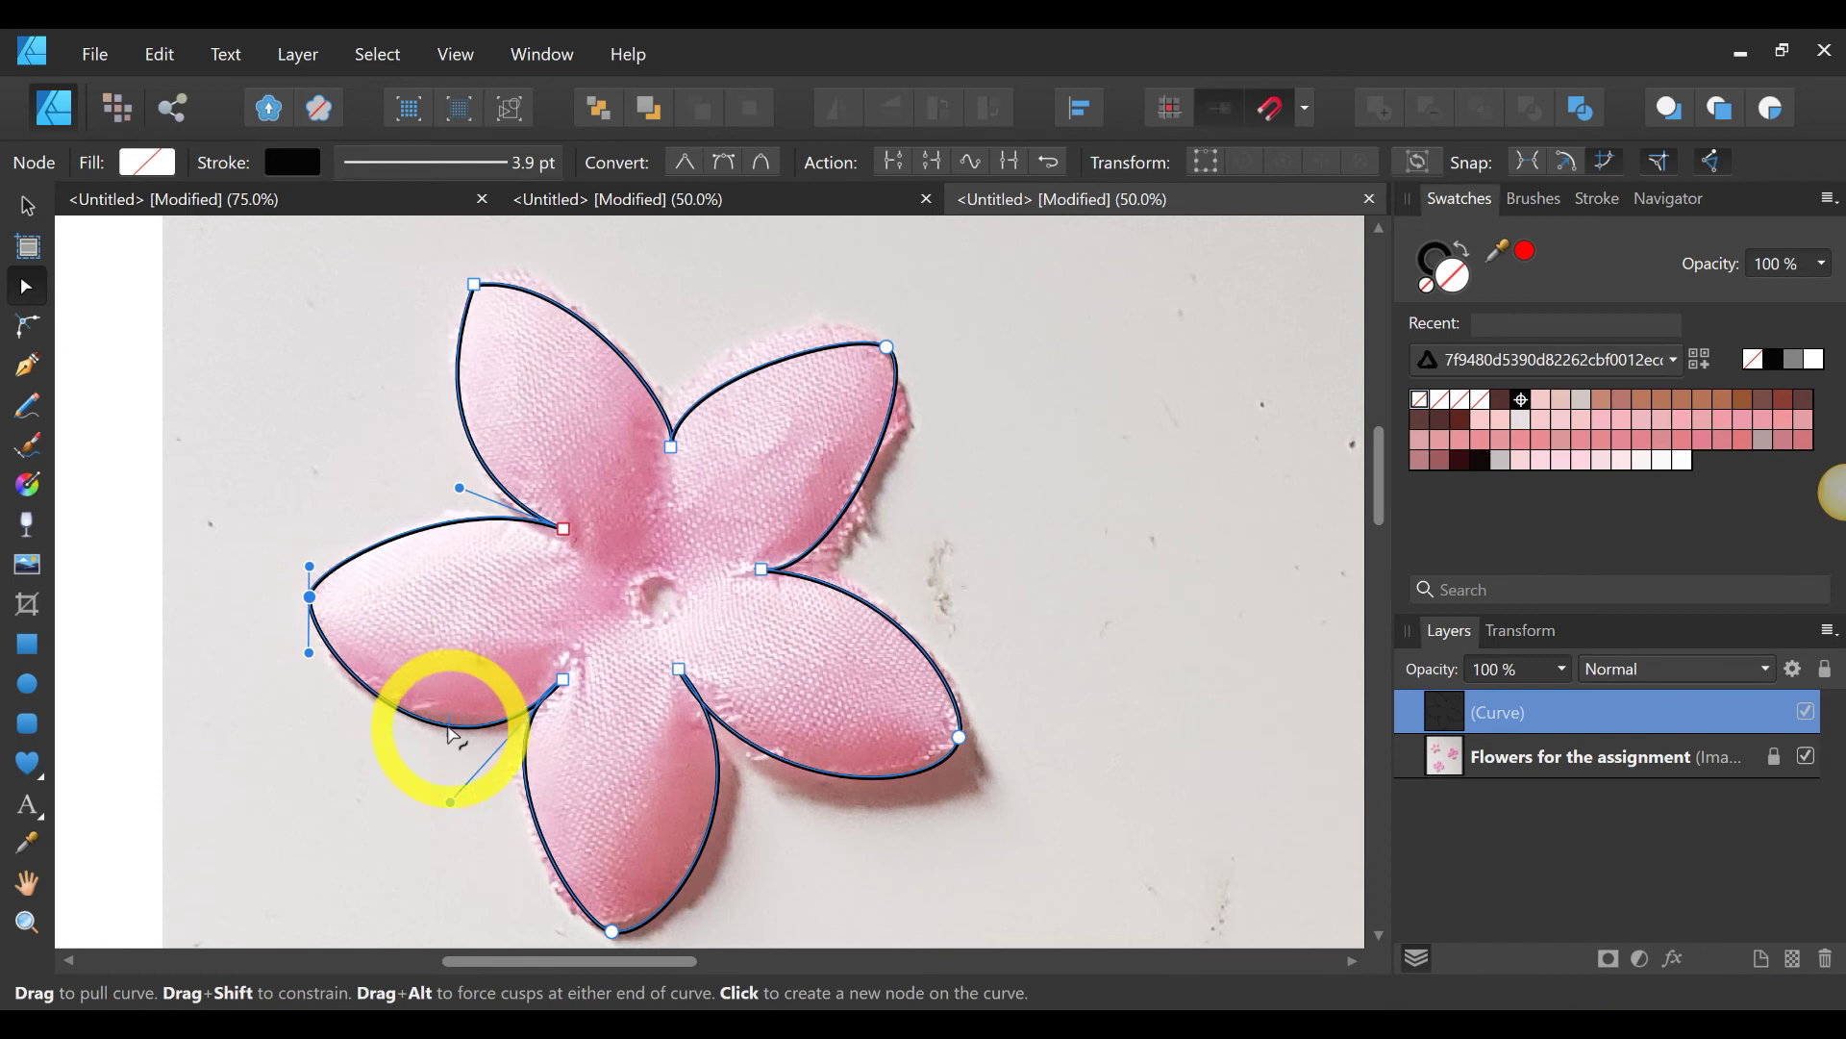
{"action": "left_click_drag", "start_coordinate": [466, 730], "coordinate": [458, 712]}
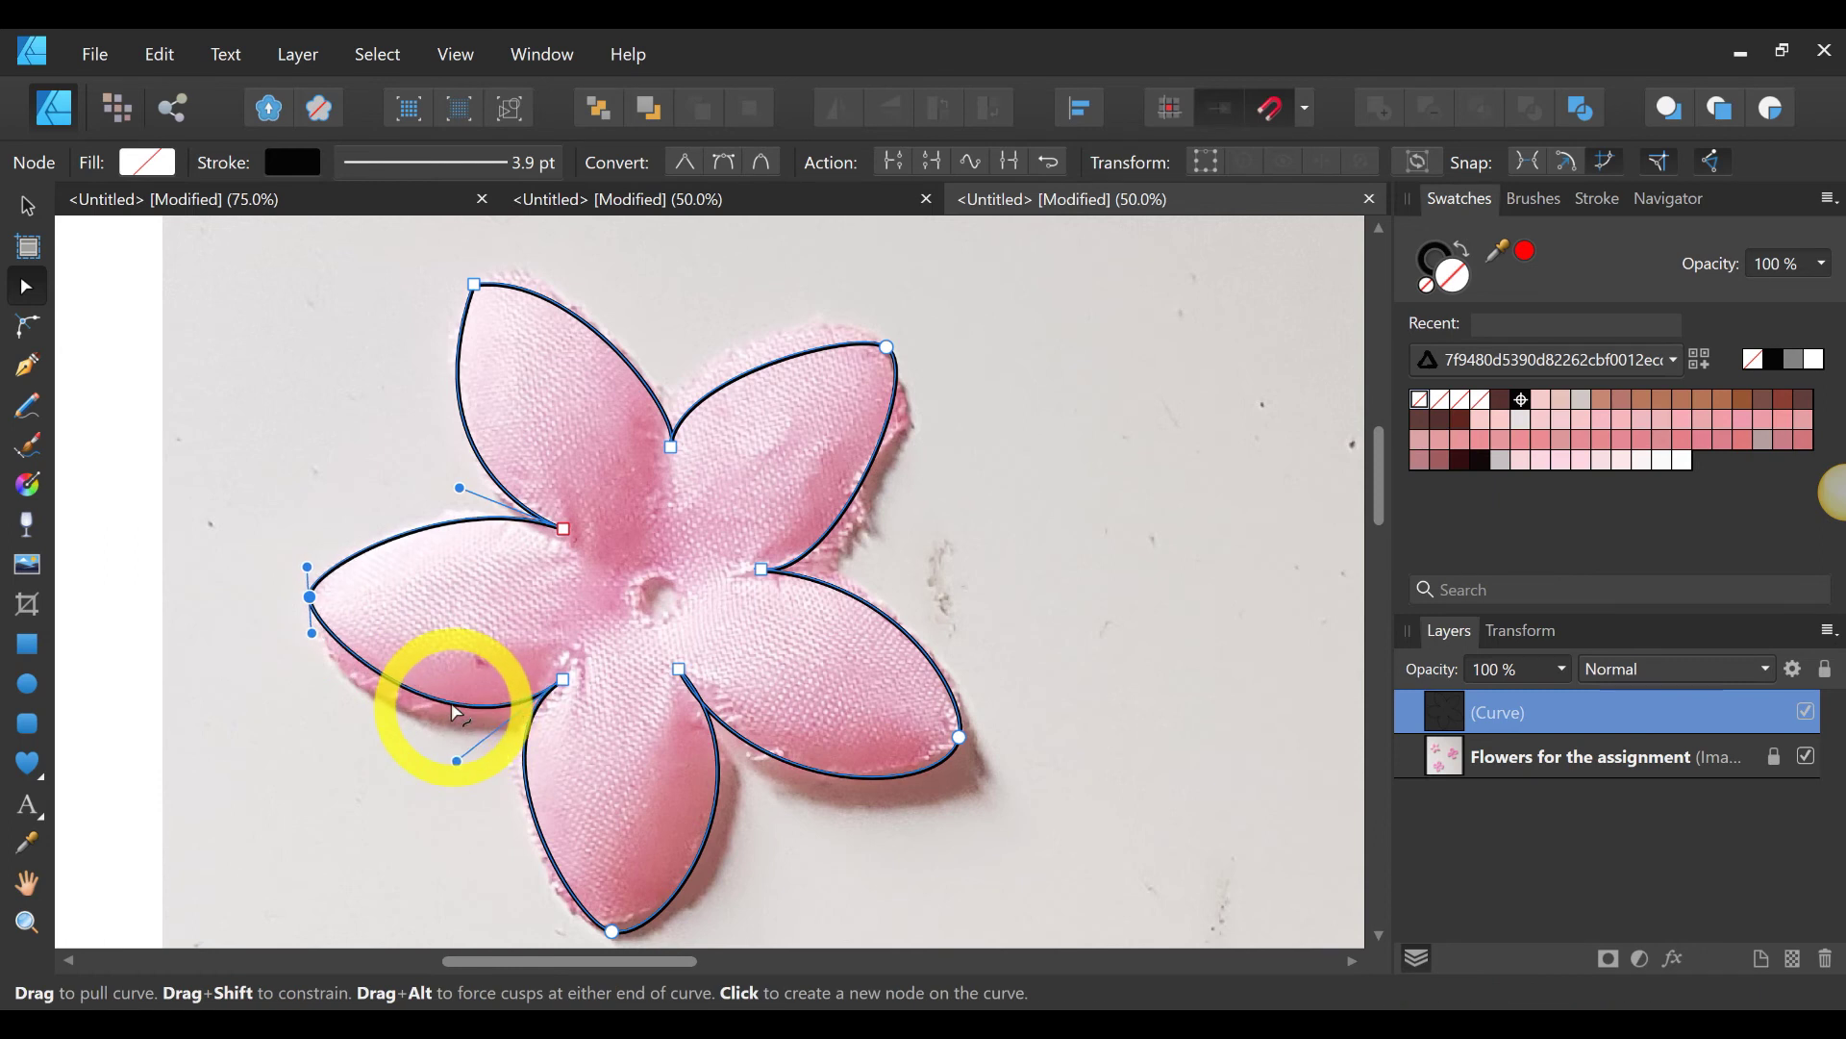
{"action": "left_click", "coordinate": [1100, 574]}
{"action": "left_click", "coordinate": [1101, 546]}
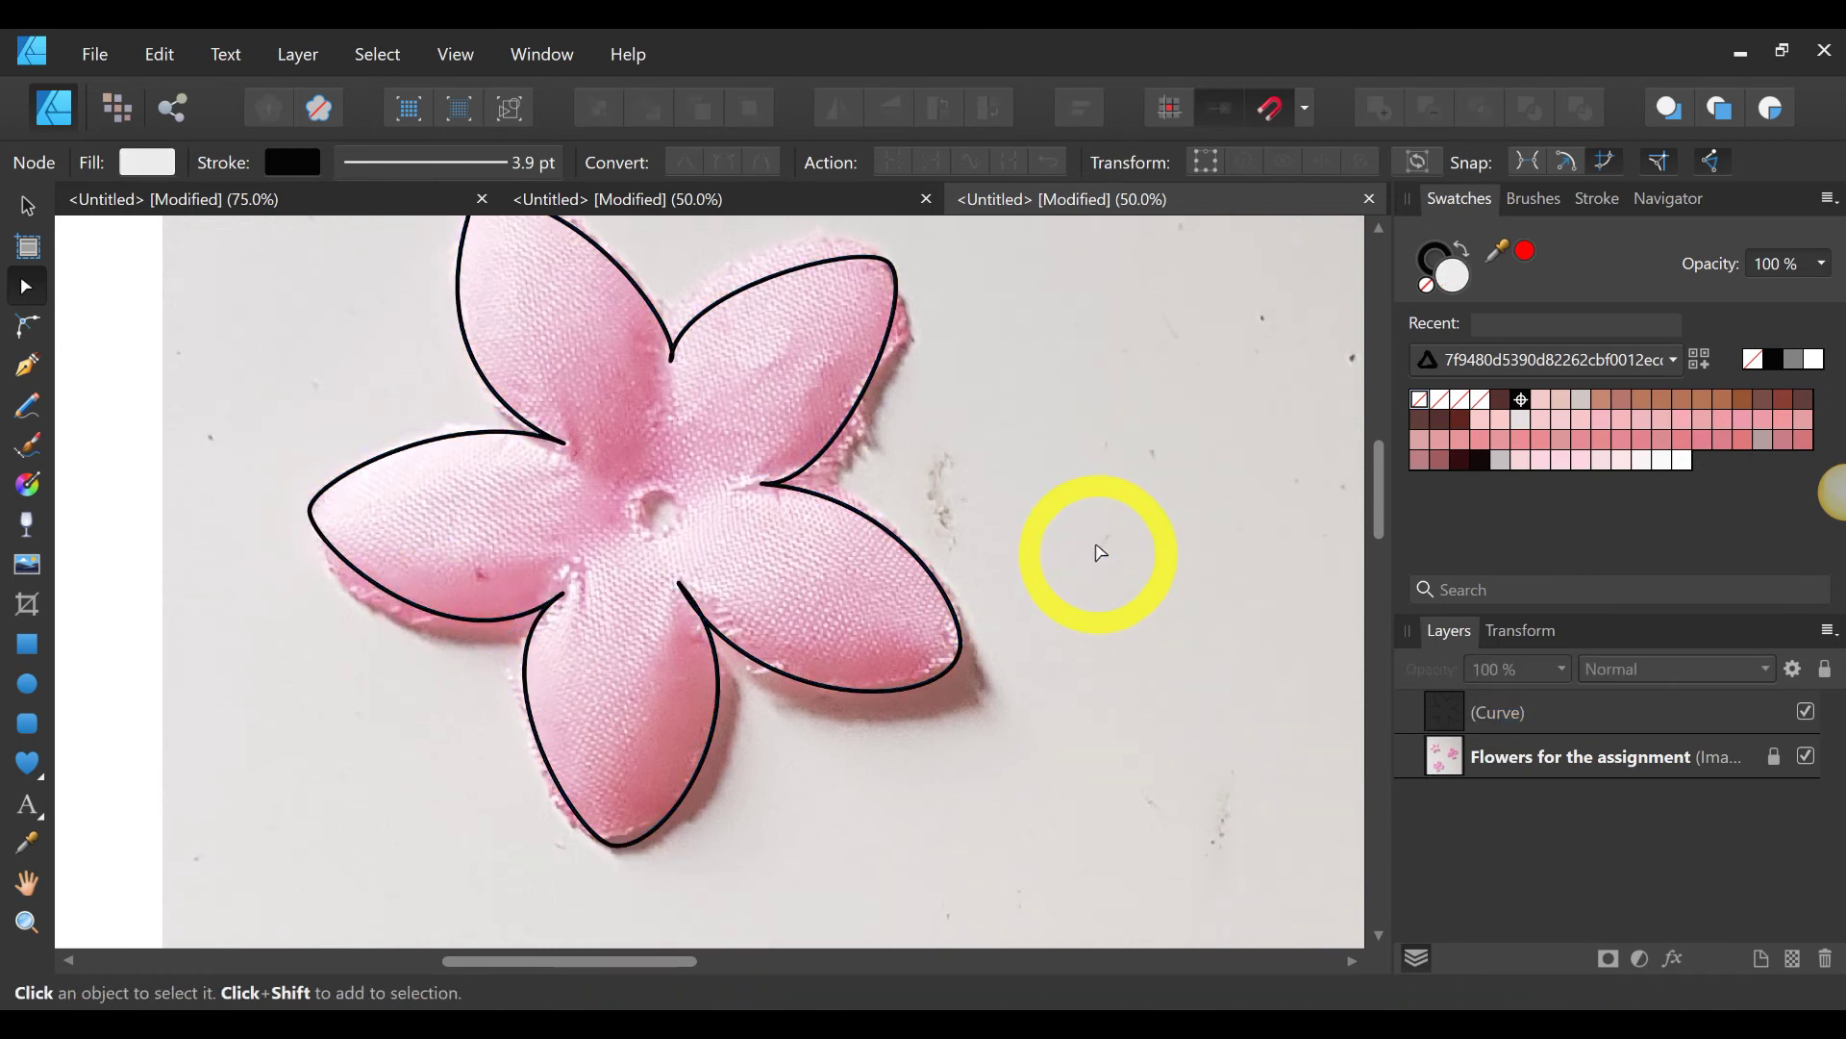
Step: Hide the Flowers for the assignment photo layer to check the traced outline alone, and show the photo again
{"action": "left_click", "coordinate": [26, 206]}
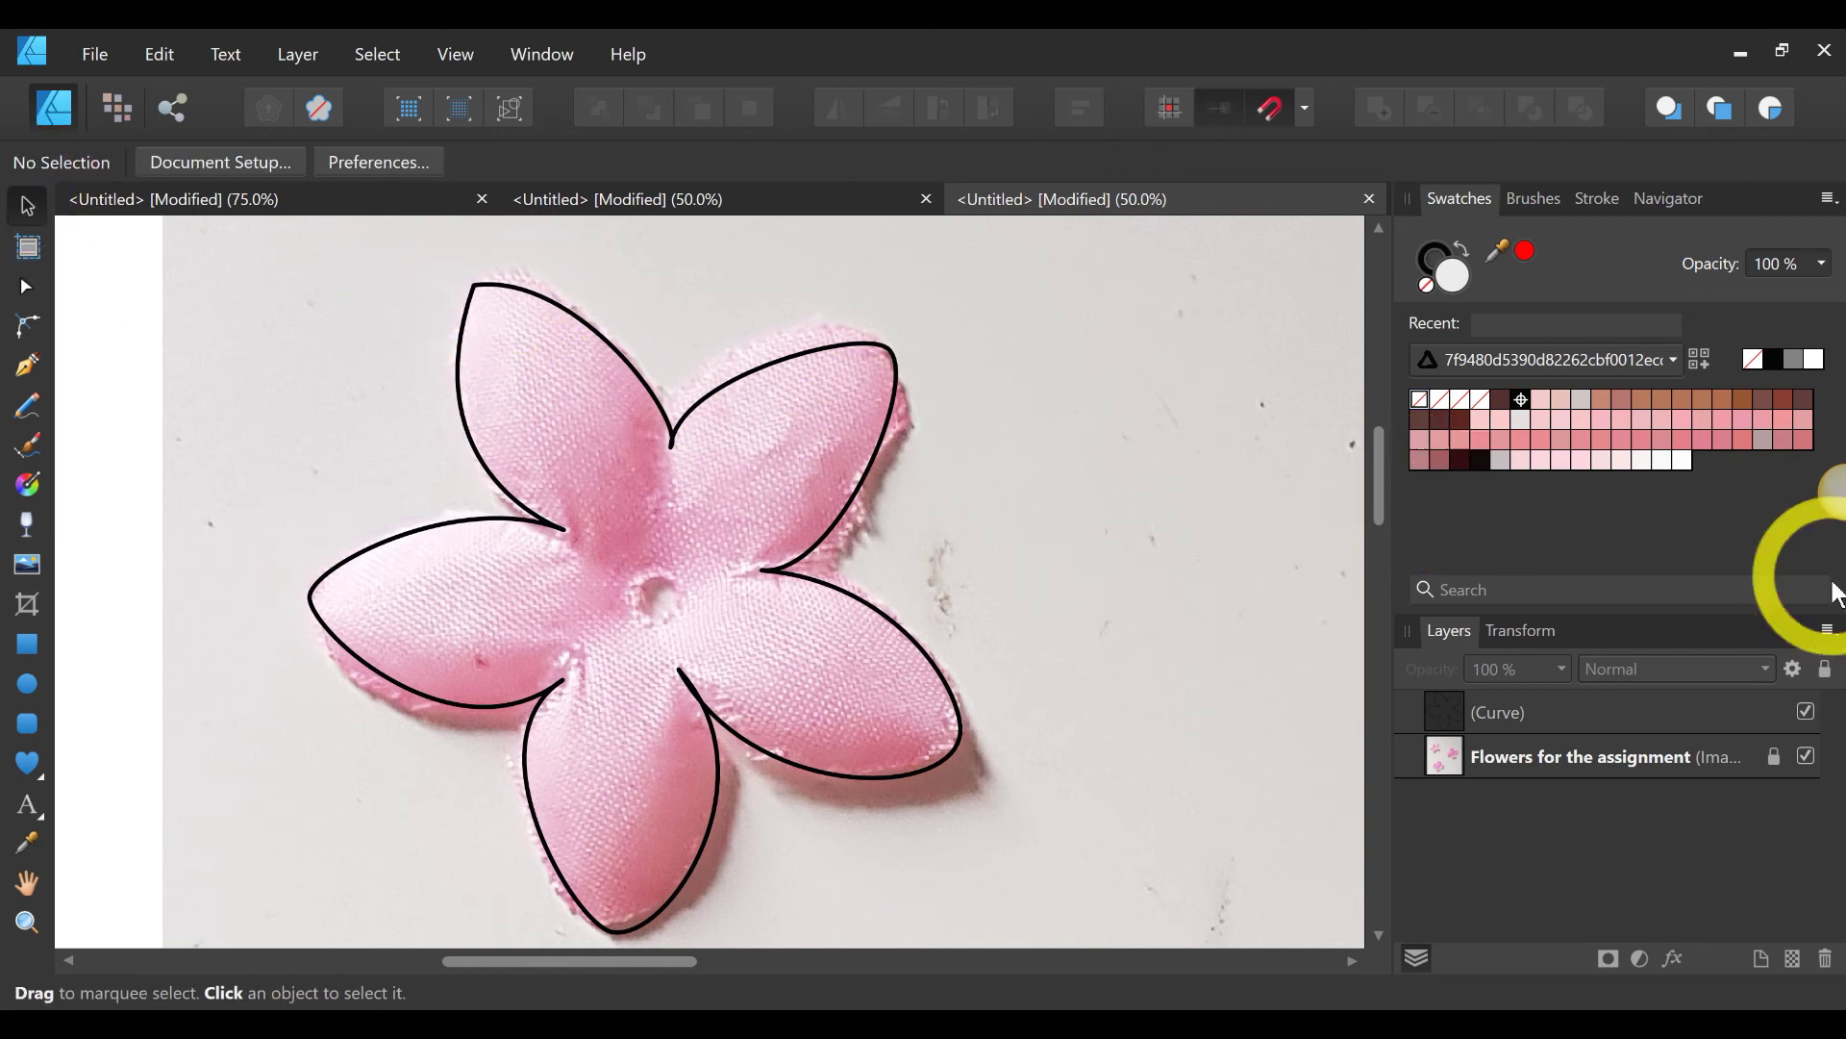
{"action": "left_click", "coordinate": [1808, 757]}
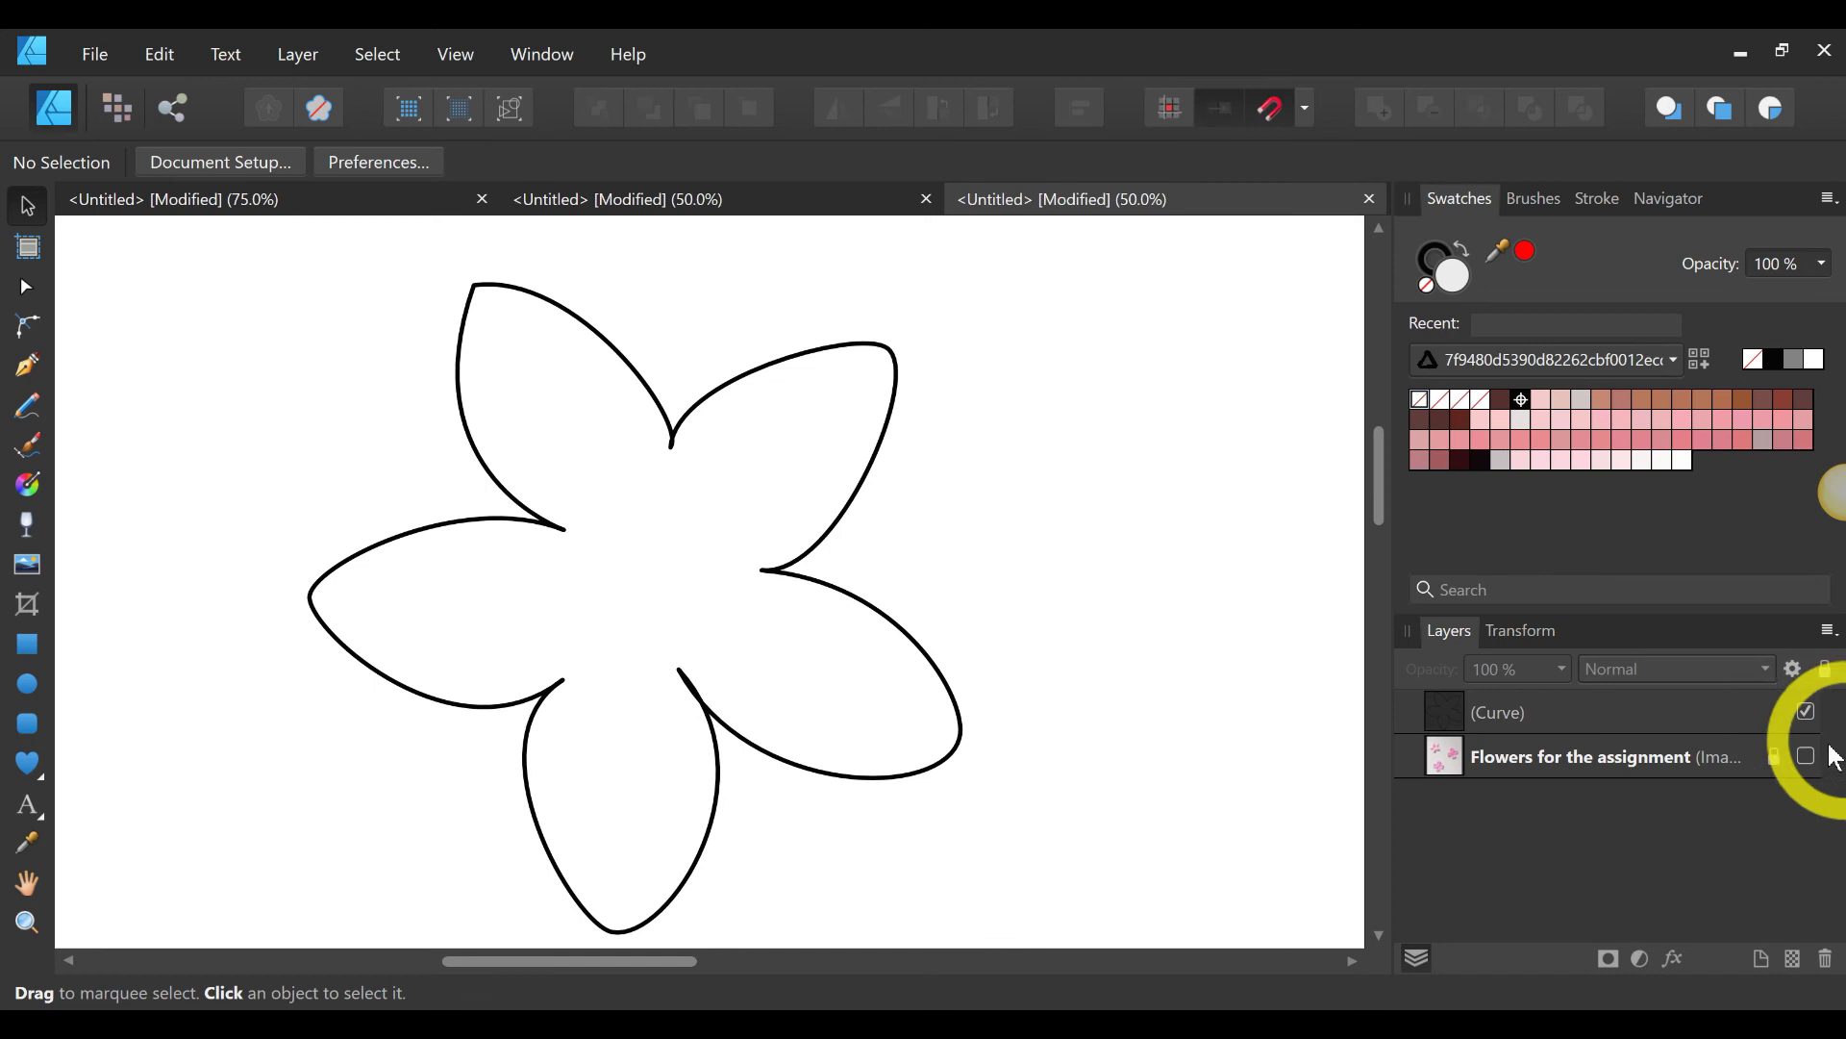
{"action": "left_click", "coordinate": [1807, 757]}
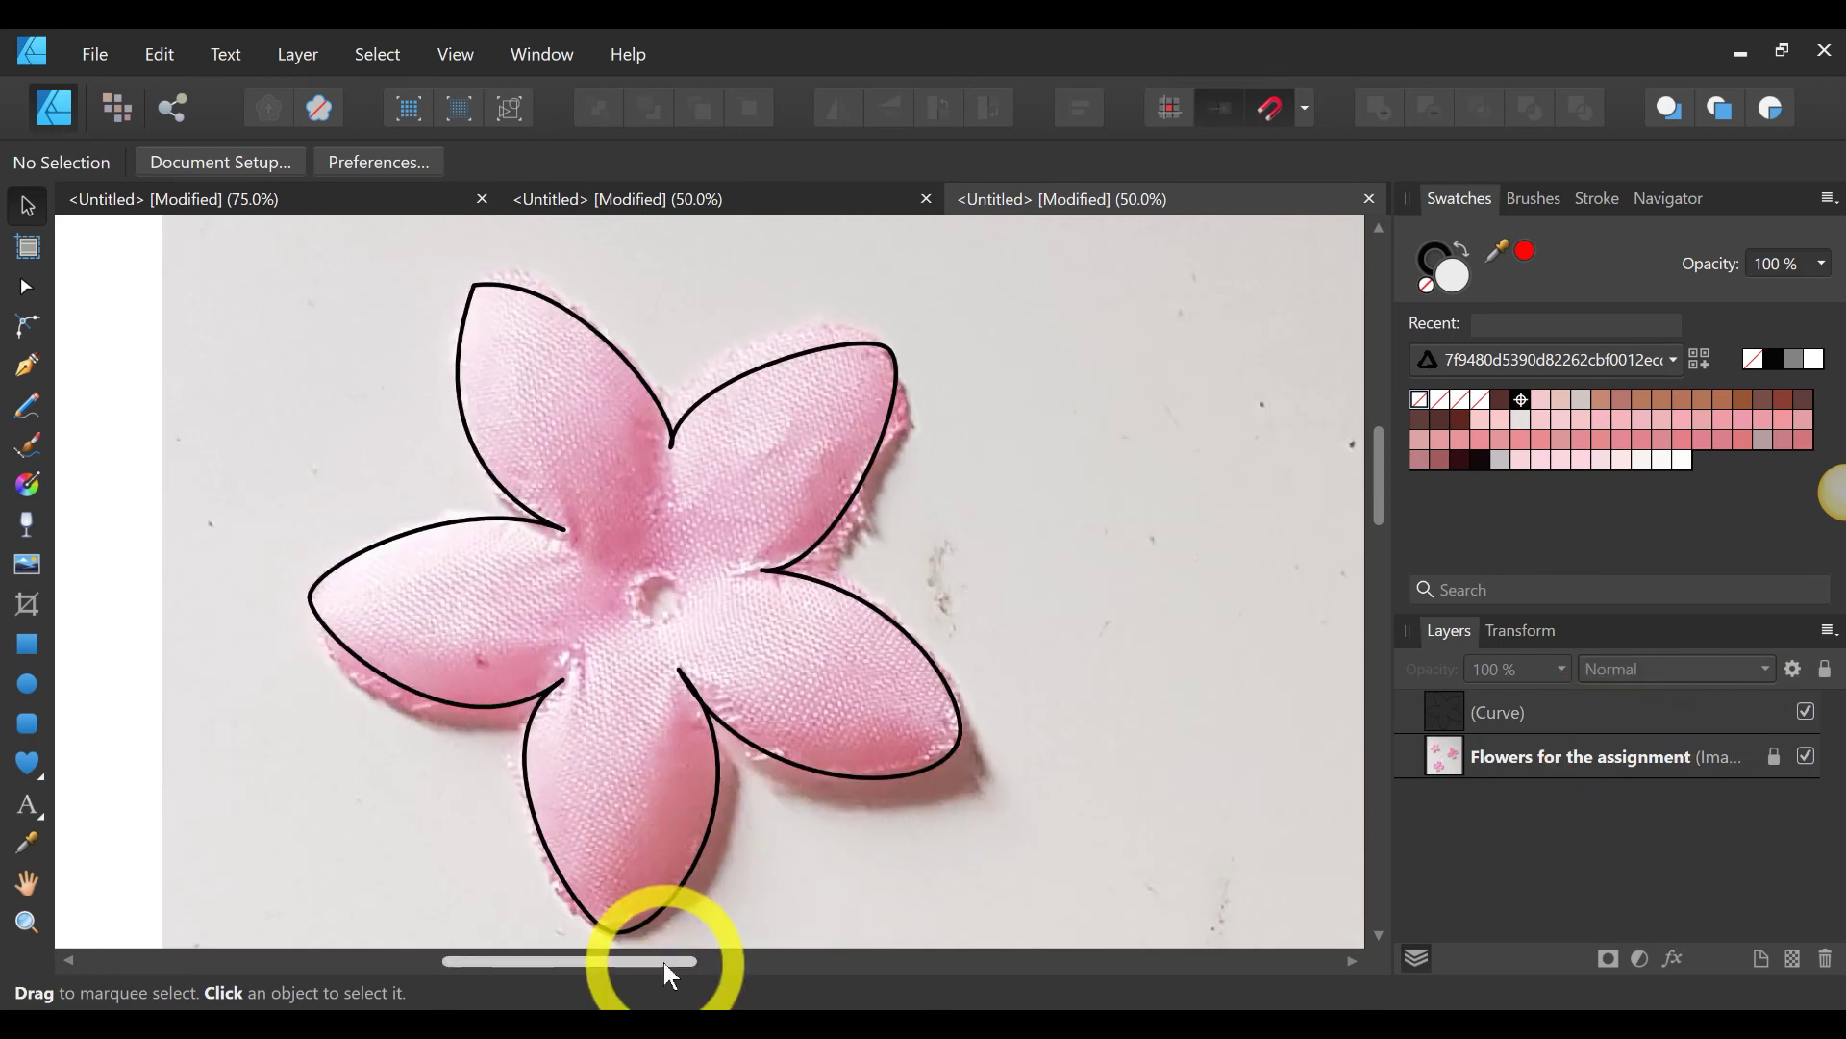
Step: Start a Pen tool outline on the four-petal flower, placing straight segments around the top and right petals from the top-left petal notch
{"action": "left_click_drag", "start_coordinate": [663, 963], "coordinate": [857, 964]}
{"action": "scroll", "coordinate": [1117, 577], "scroll_direction": "down", "scroll_amount": 3}
{"action": "scroll", "coordinate": [1120, 572], "scroll_direction": "down", "scroll_amount": 3}
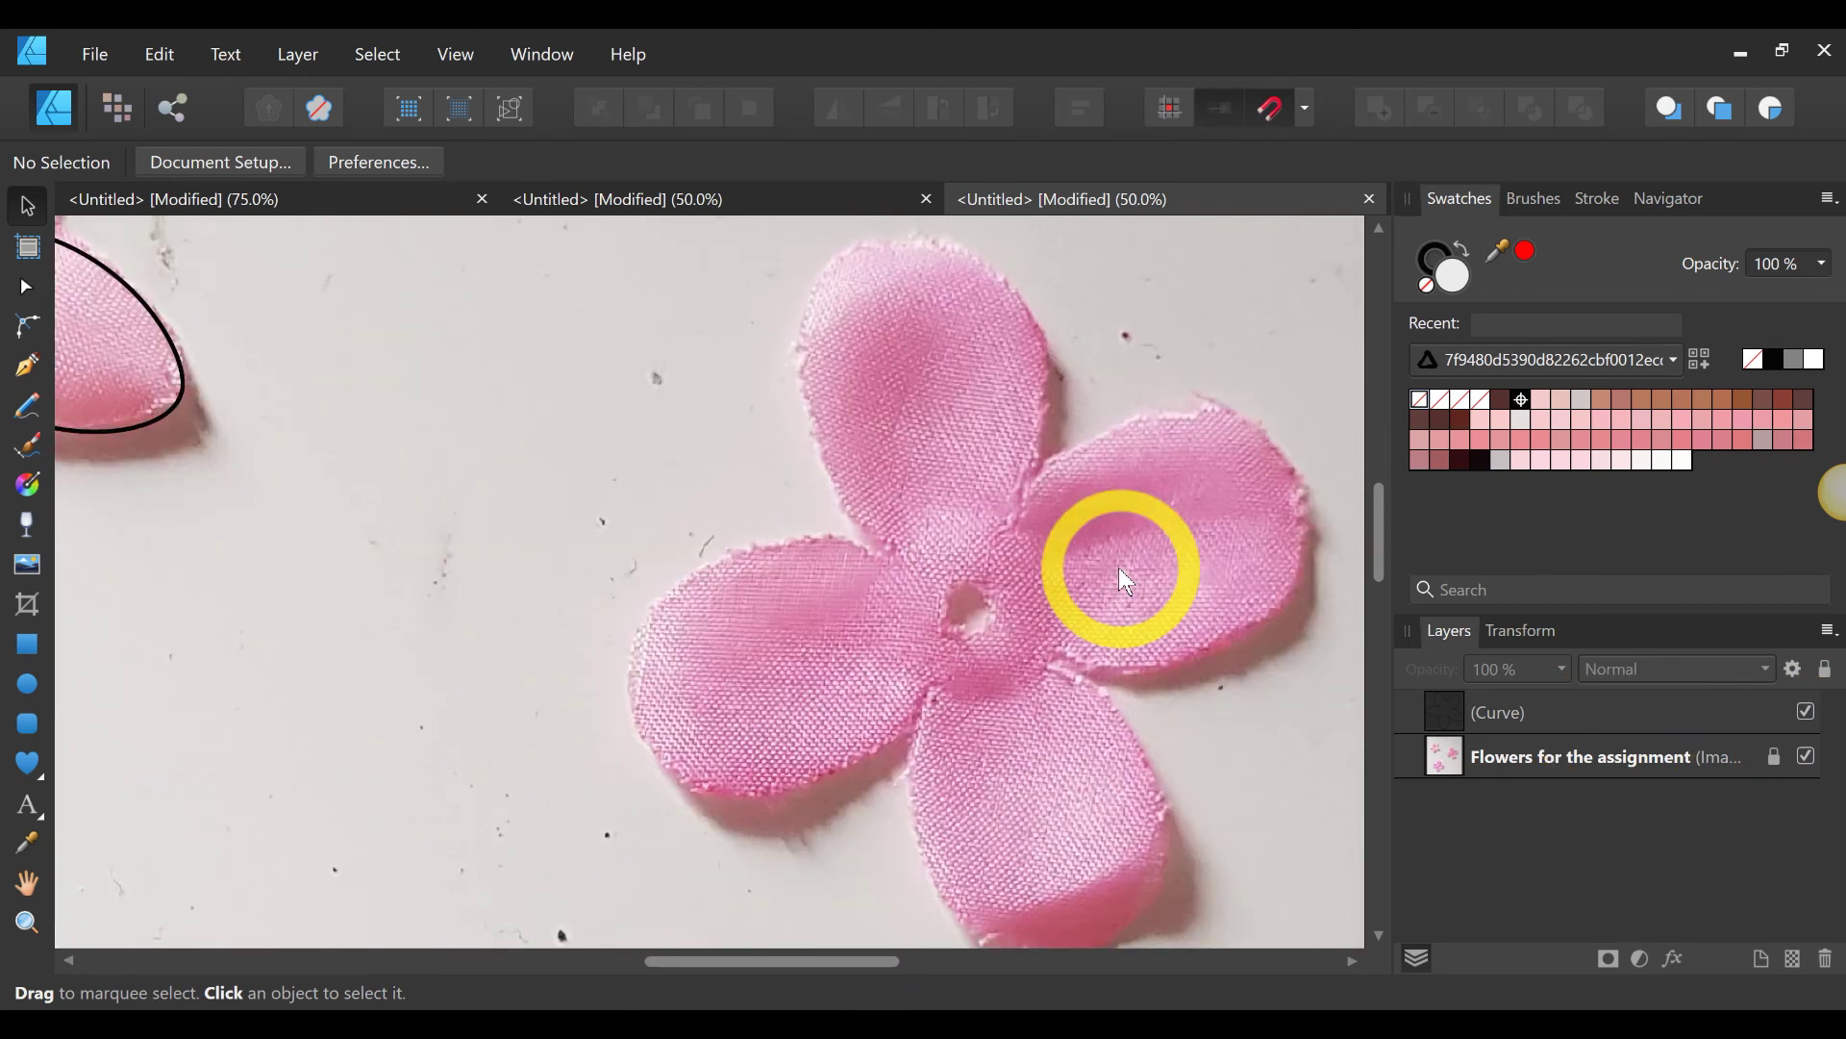
{"action": "left_click_drag", "start_coordinate": [850, 959], "coordinate": [935, 966]}
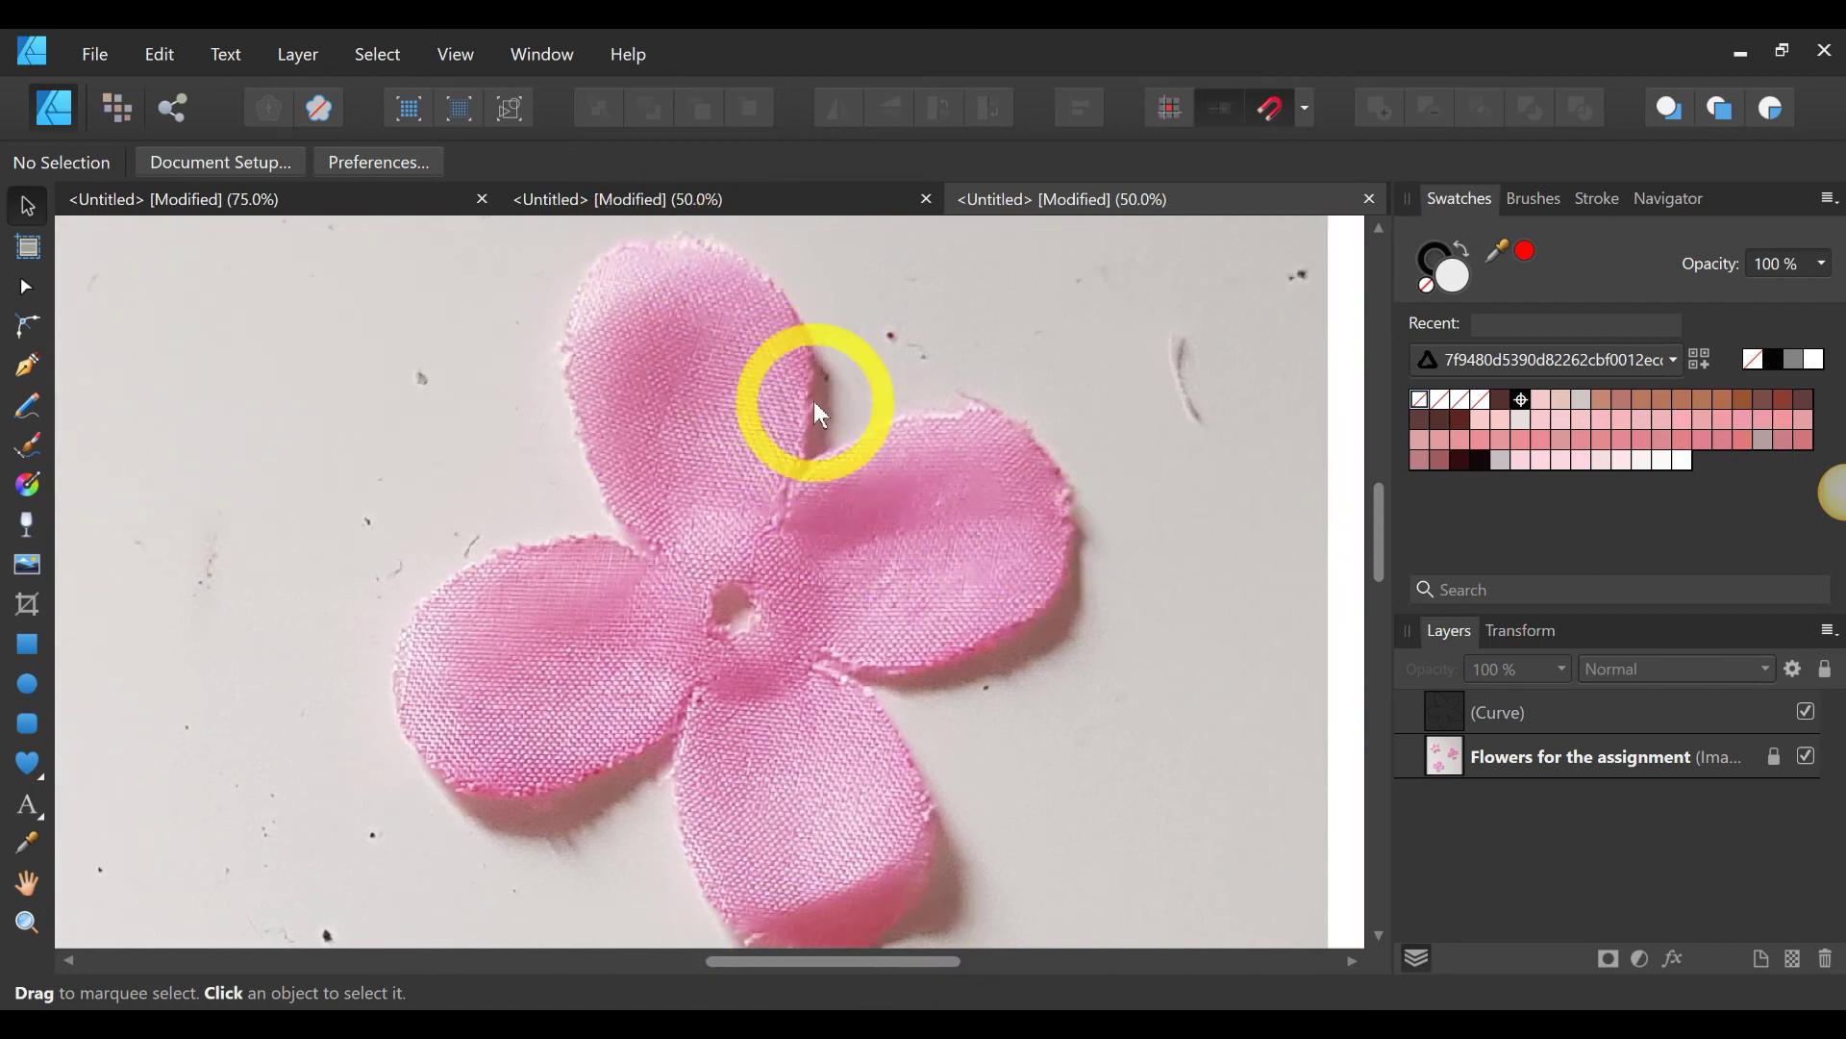
{"action": "left_click", "coordinate": [30, 367]}
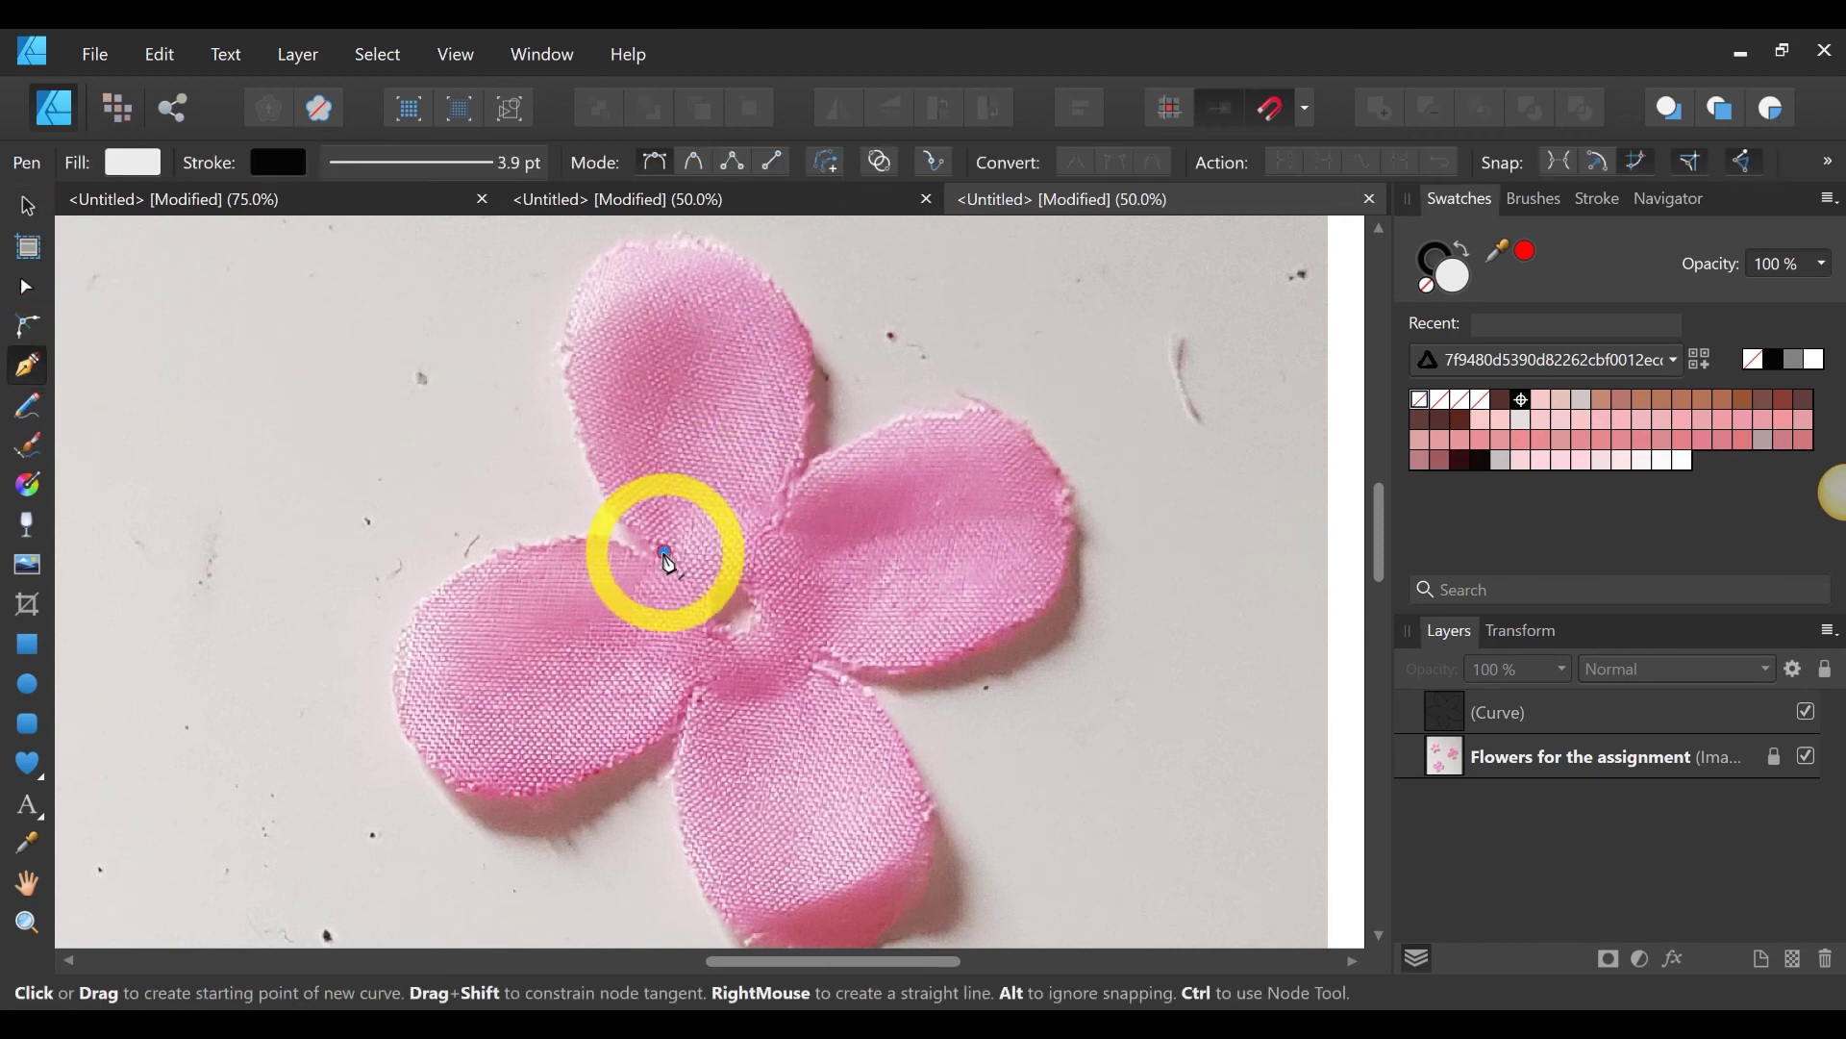
{"action": "left_click", "coordinate": [665, 552]}
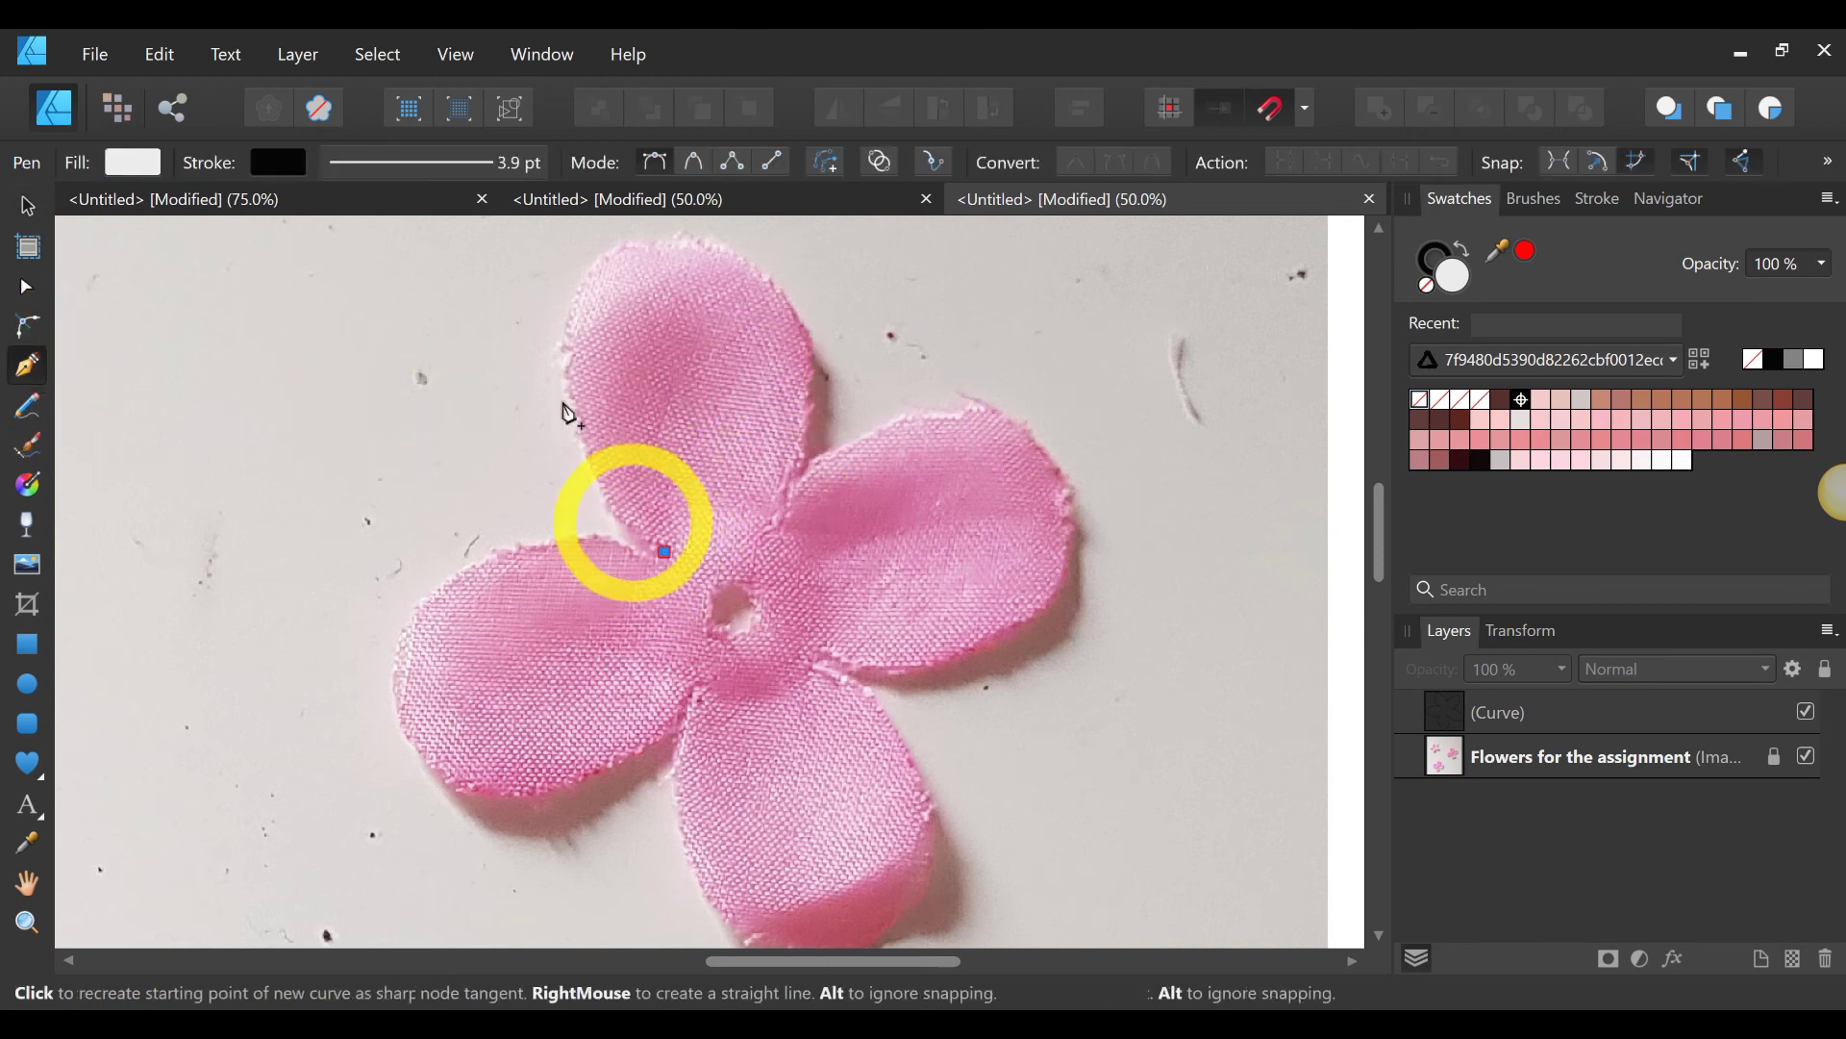
{"action": "left_click", "coordinate": [571, 334]}
{"action": "left_click", "coordinate": [780, 293]}
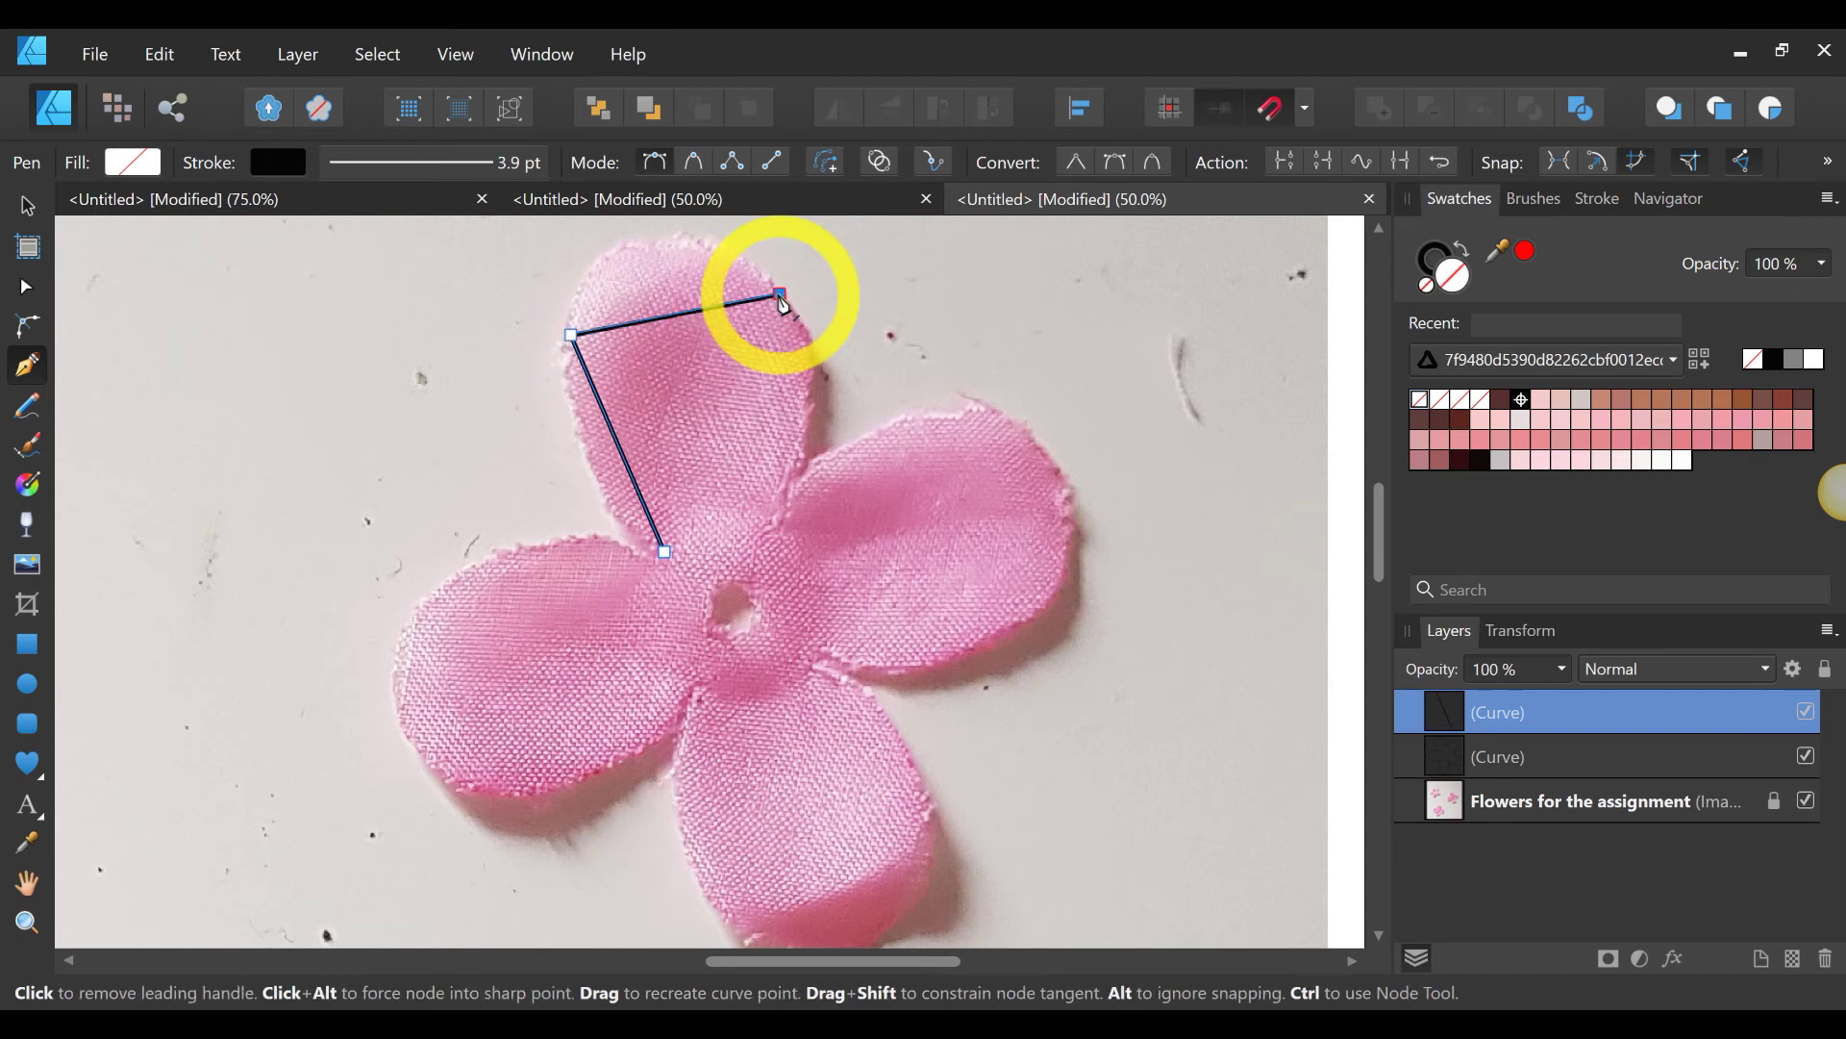
{"action": "left_click", "coordinate": [780, 517]}
{"action": "left_click", "coordinate": [981, 409]}
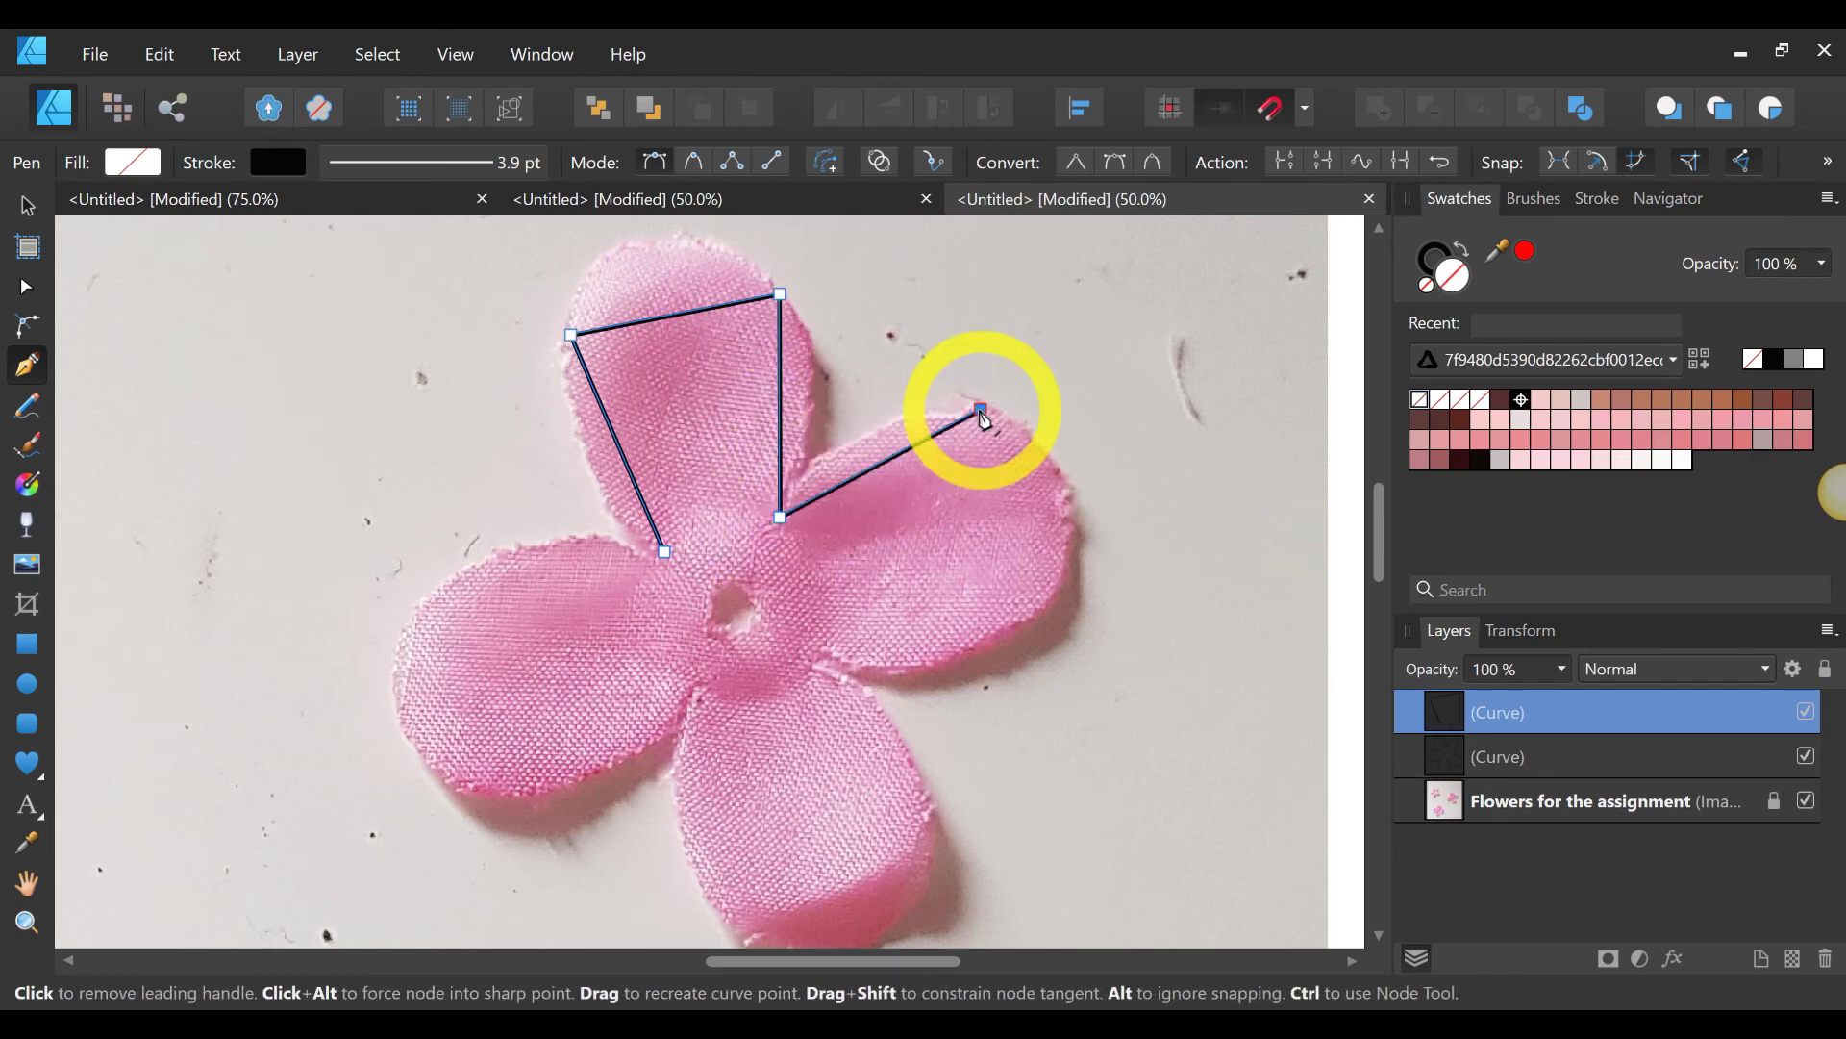
{"action": "left_click", "coordinate": [1043, 584]}
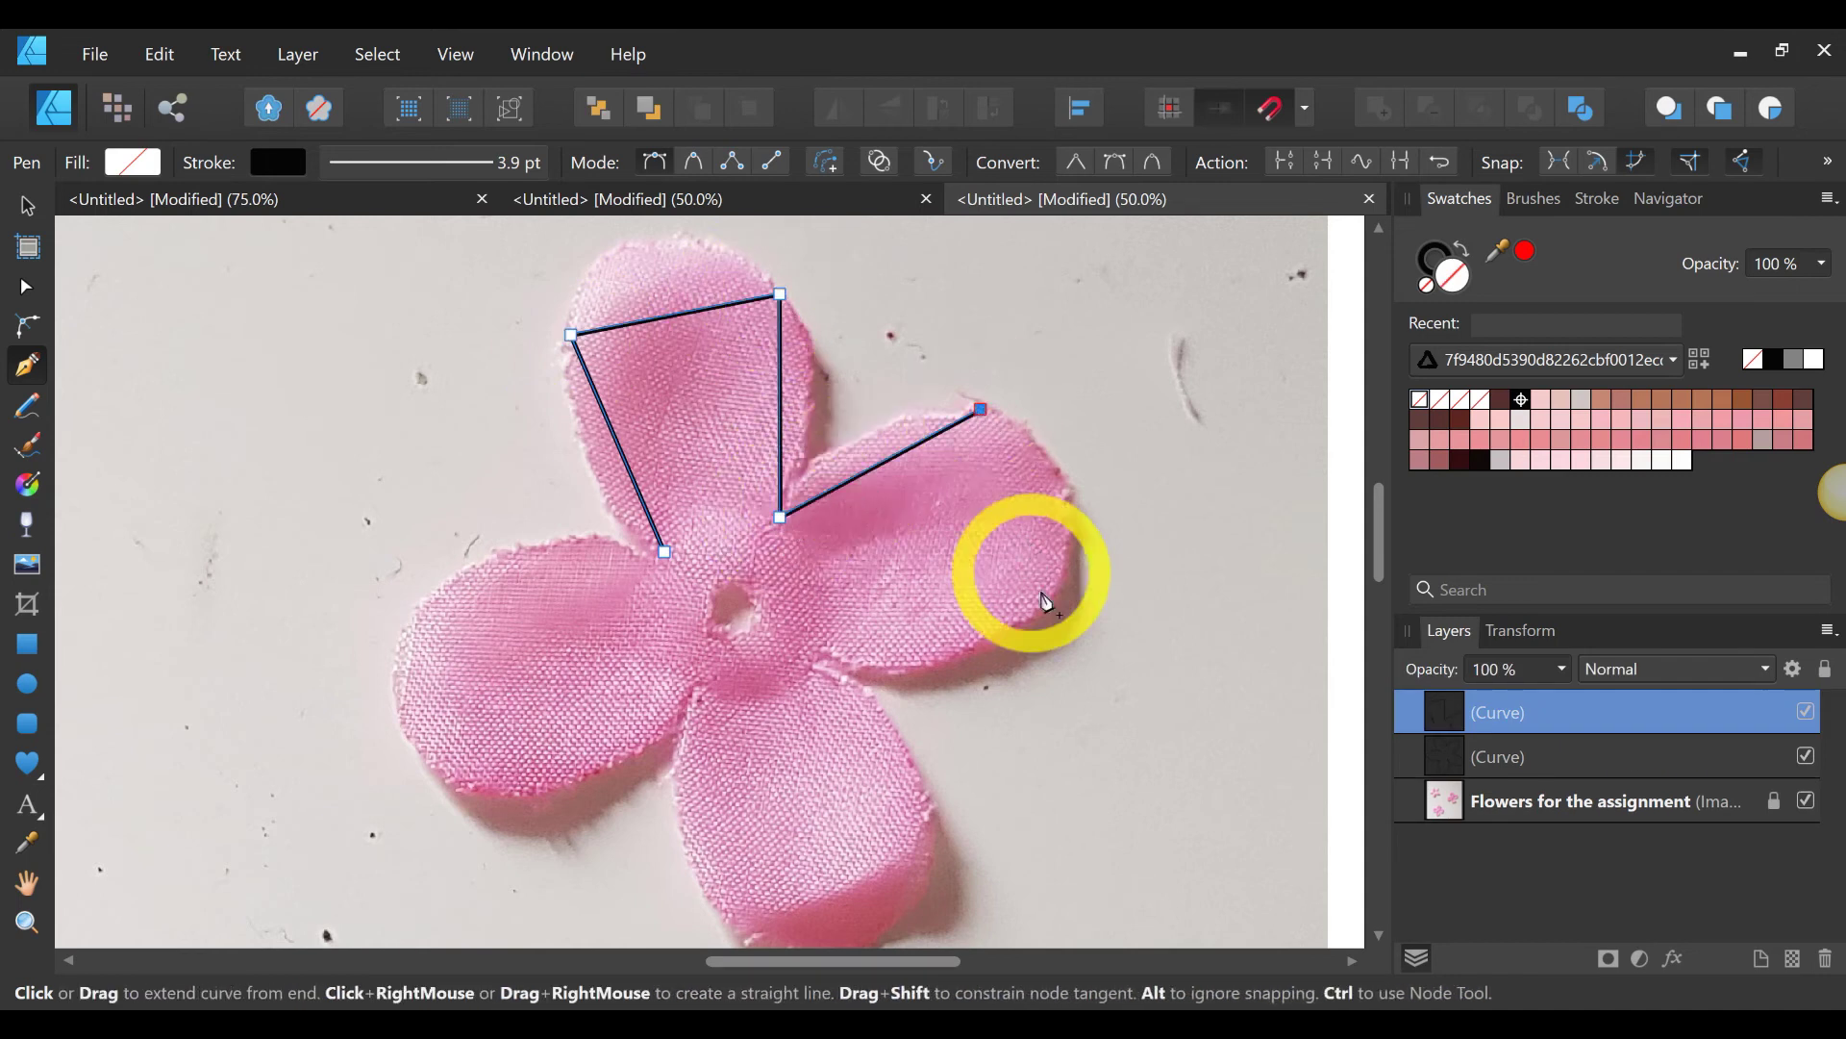
{"action": "left_click", "coordinate": [814, 651]}
Step: Continue the straight-segment outline around the bottom and left petals with two tip nodes each, and close it at the starting node
{"action": "left_click", "coordinate": [928, 809]}
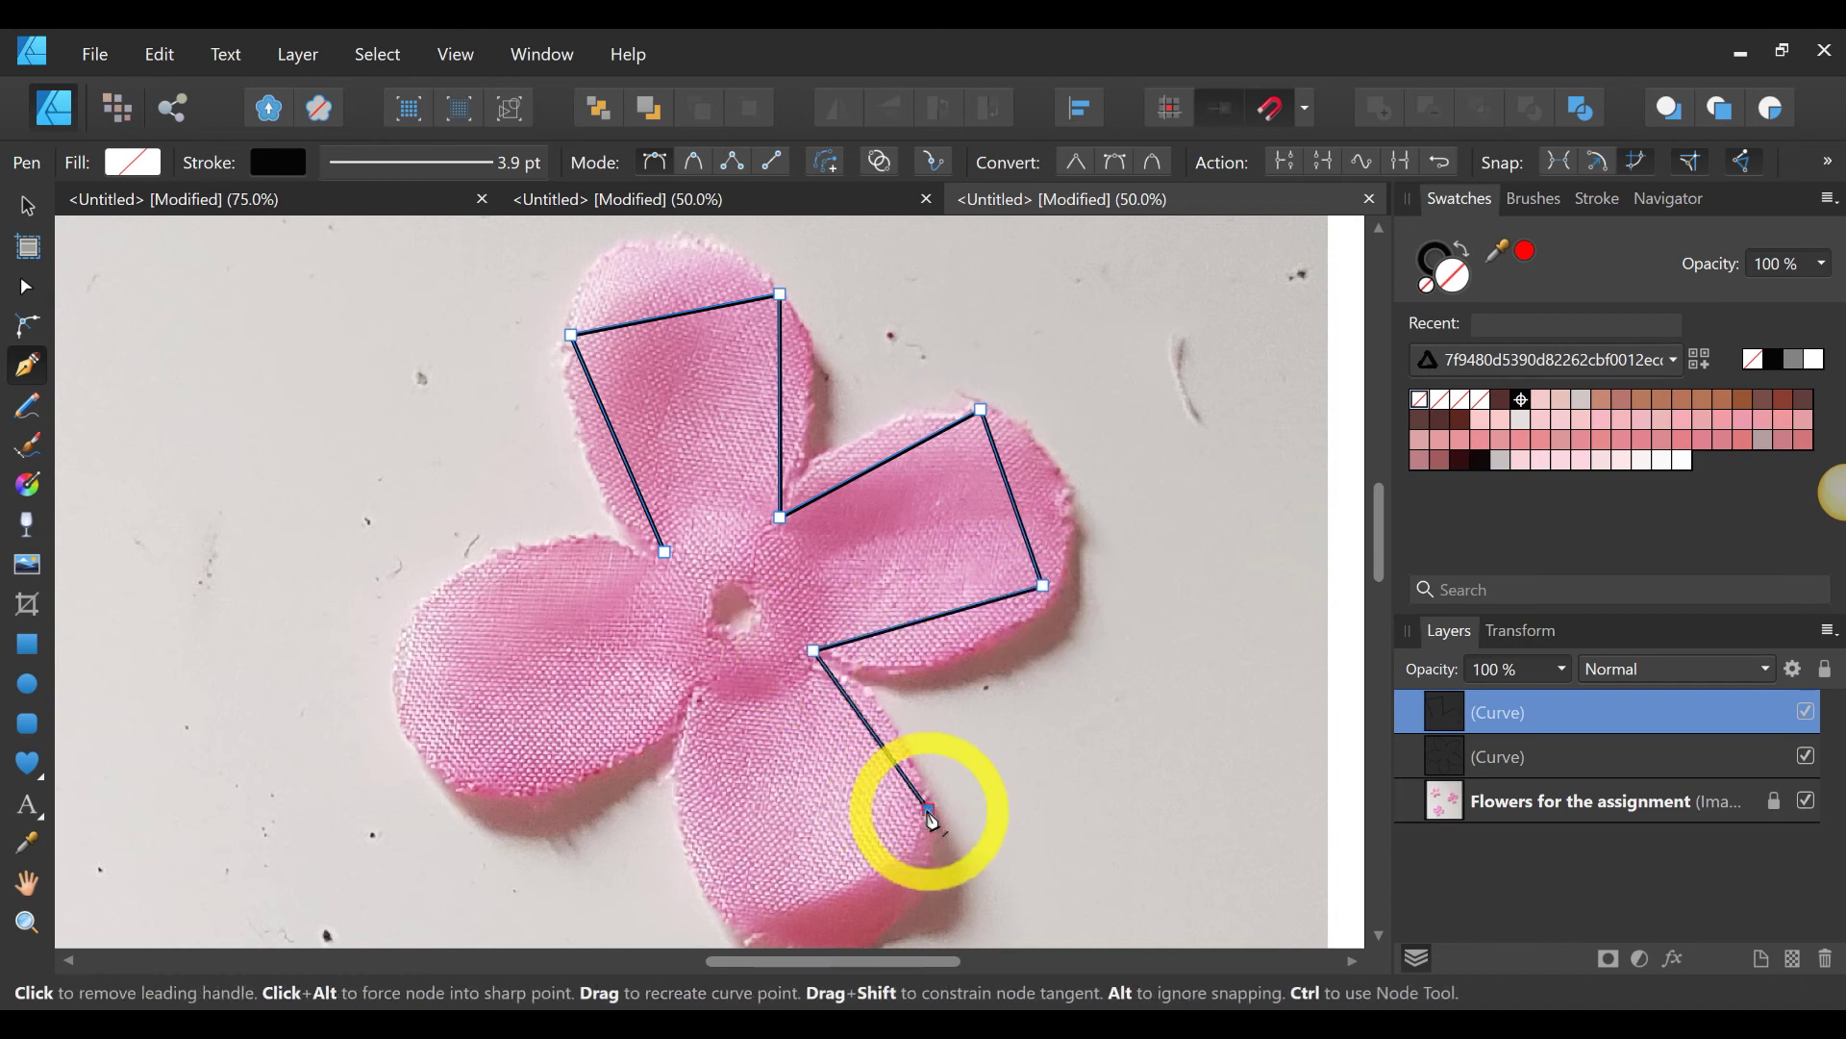
{"action": "left_click", "coordinate": [750, 924]}
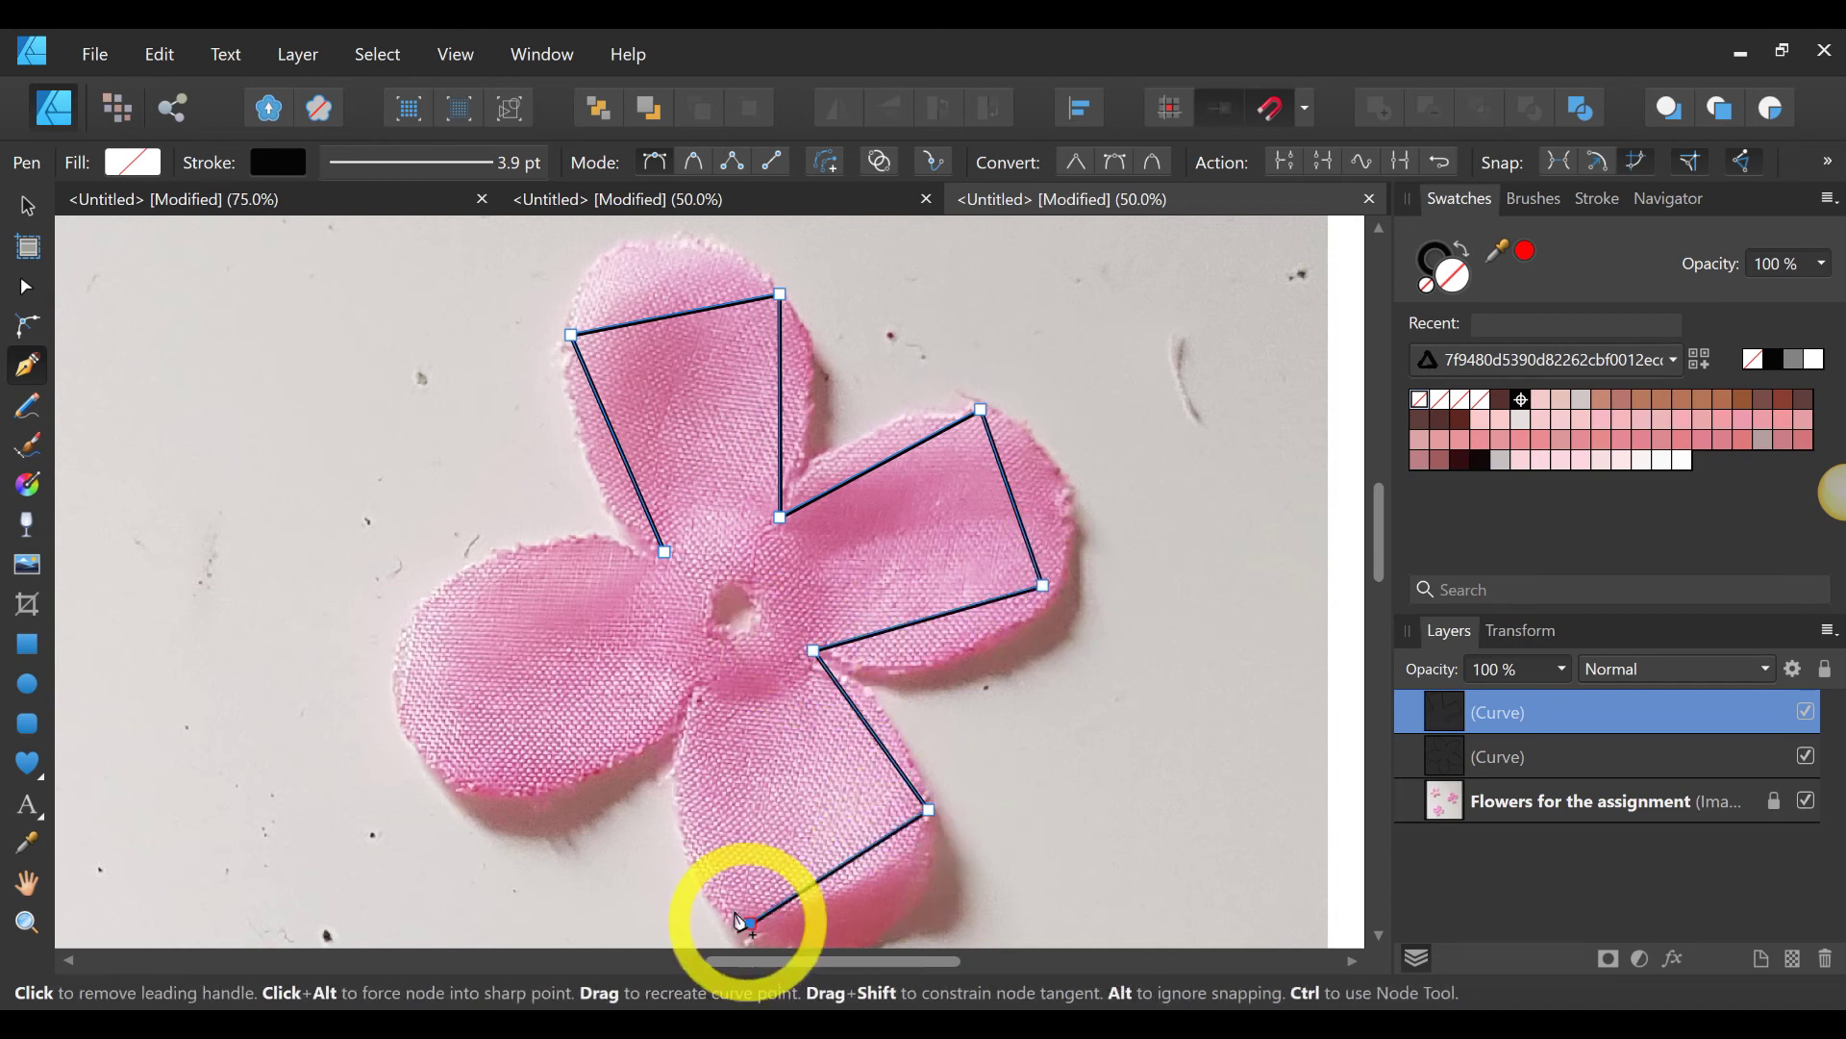
{"action": "left_click", "coordinate": [703, 694]}
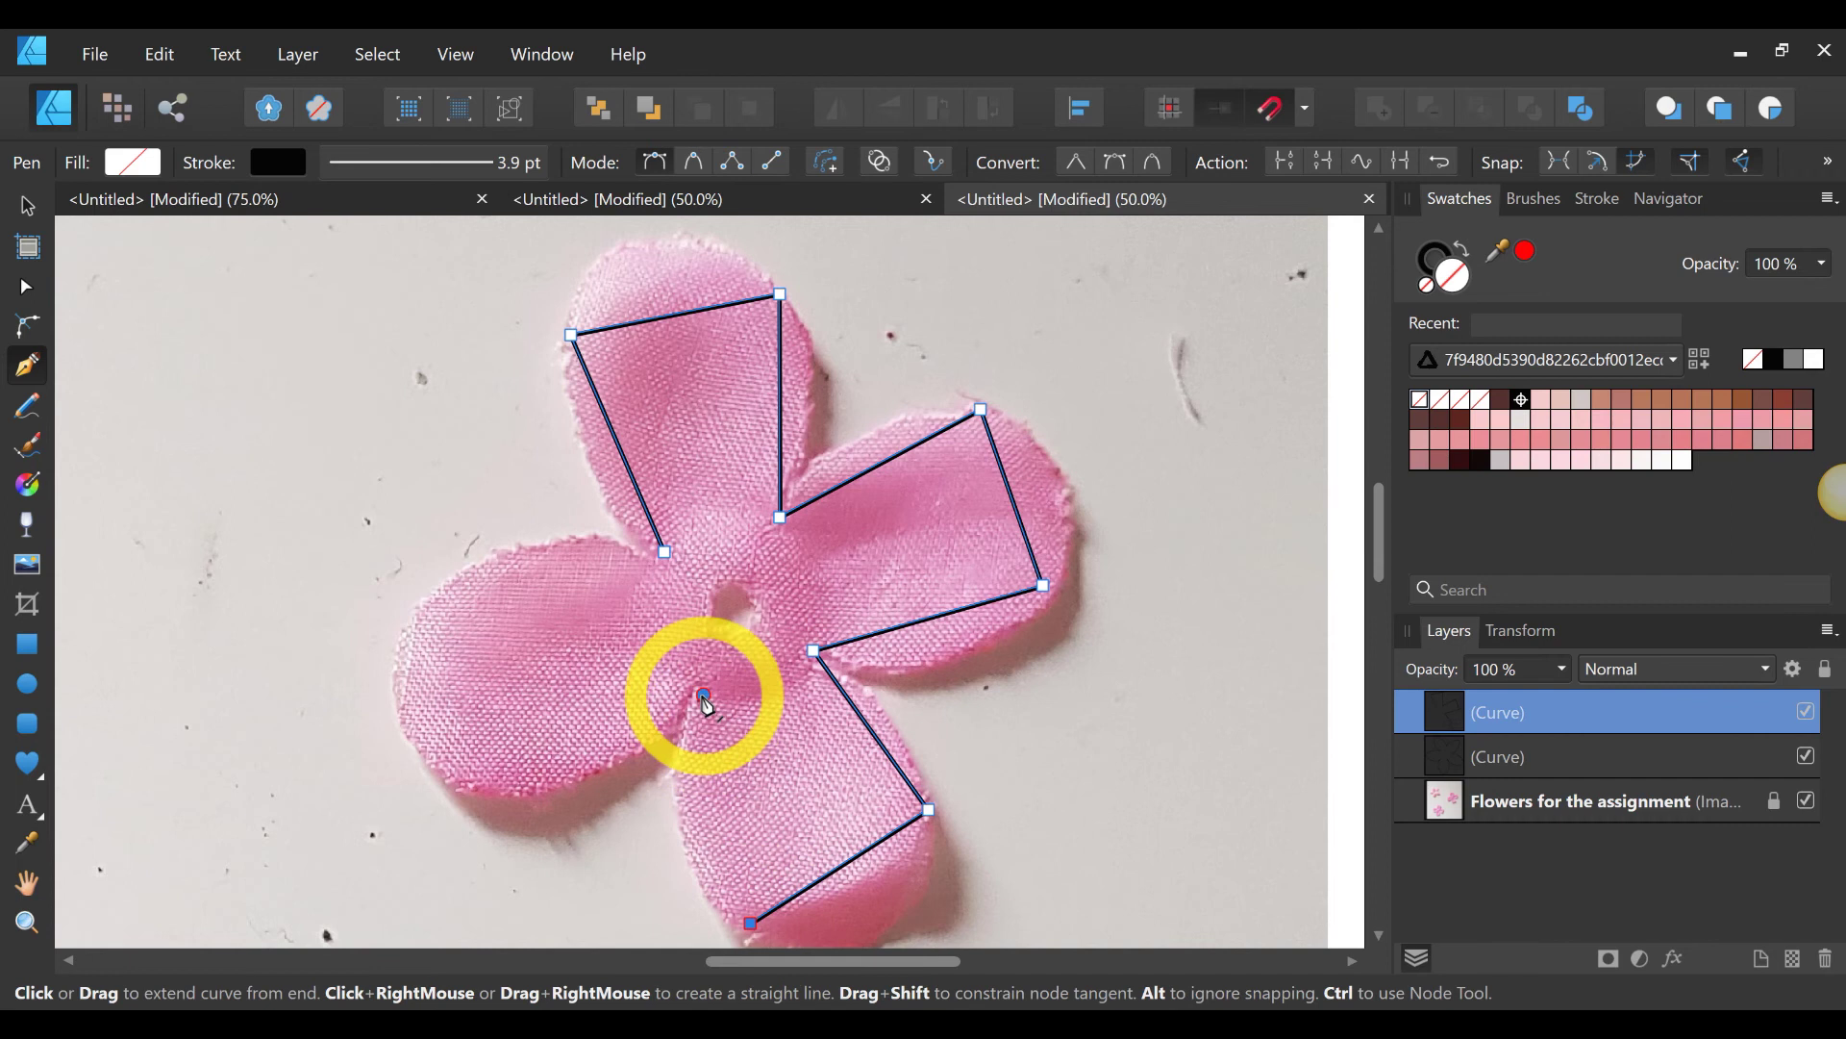
{"action": "left_click", "coordinate": [512, 790]}
{"action": "left_click", "coordinate": [420, 614]}
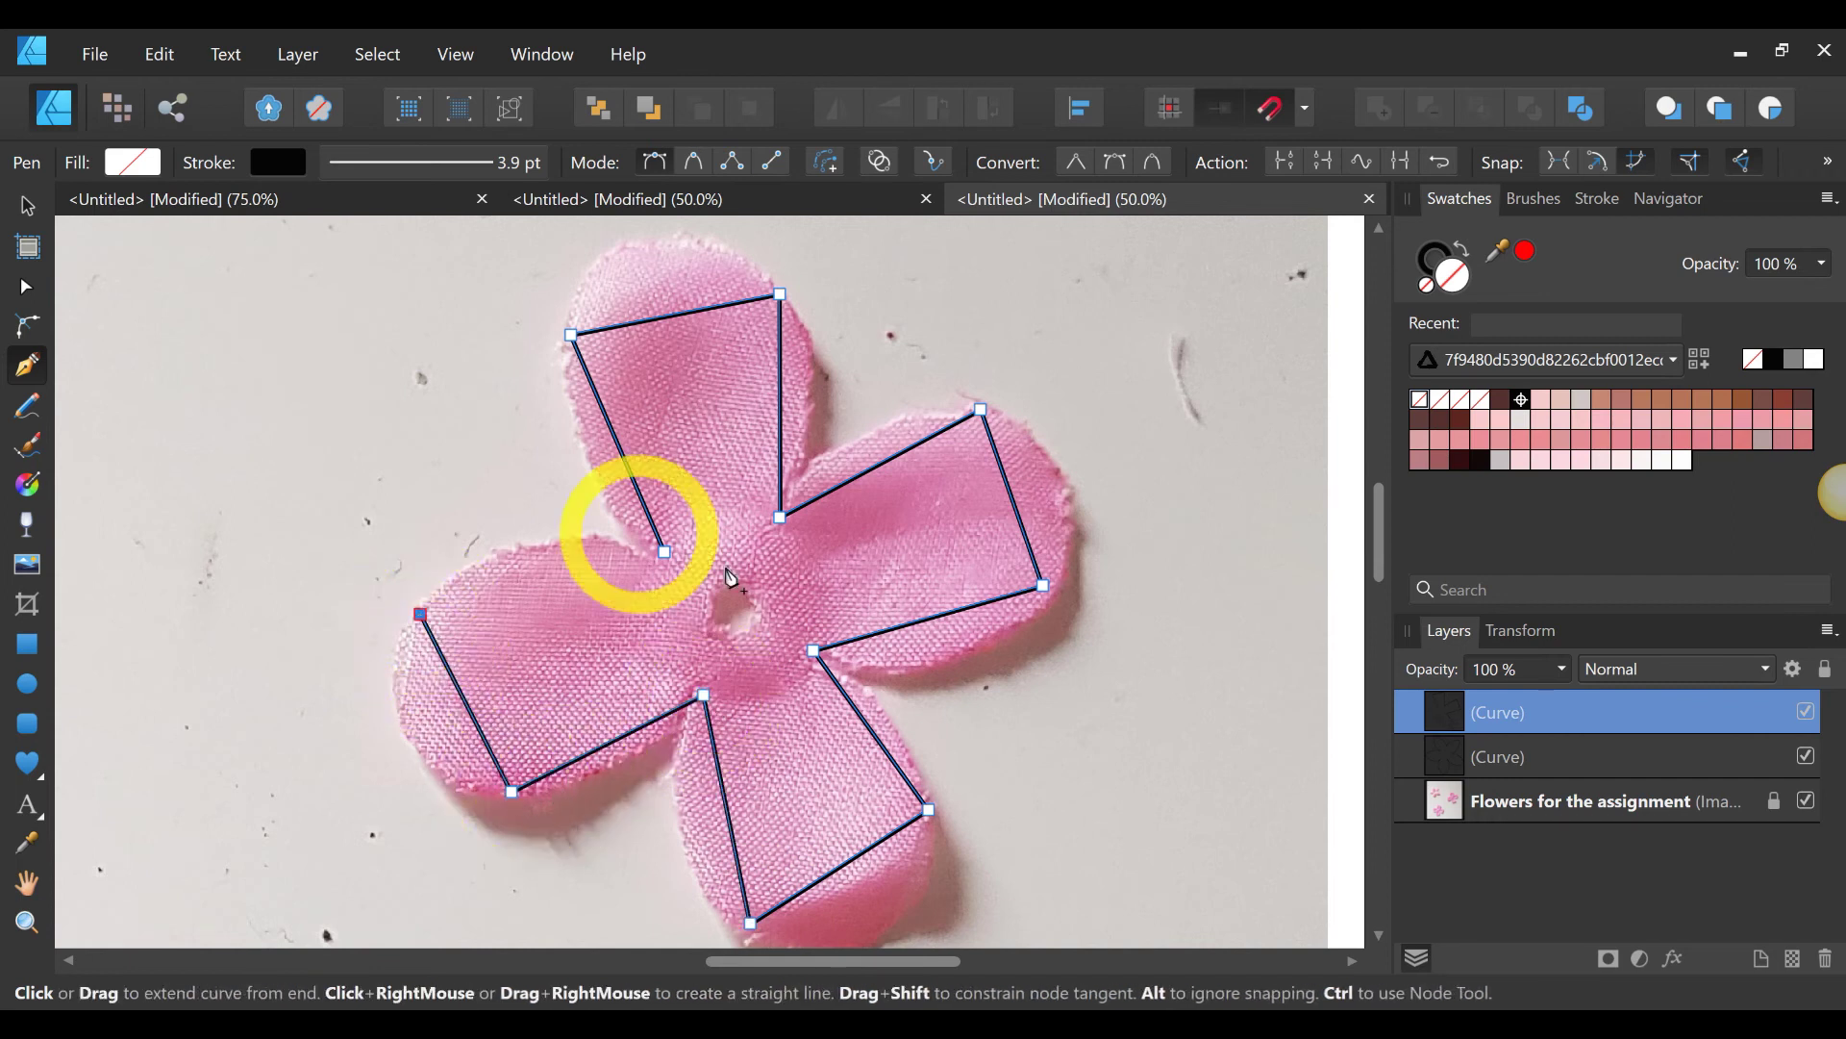
{"action": "left_click", "coordinate": [665, 553]}
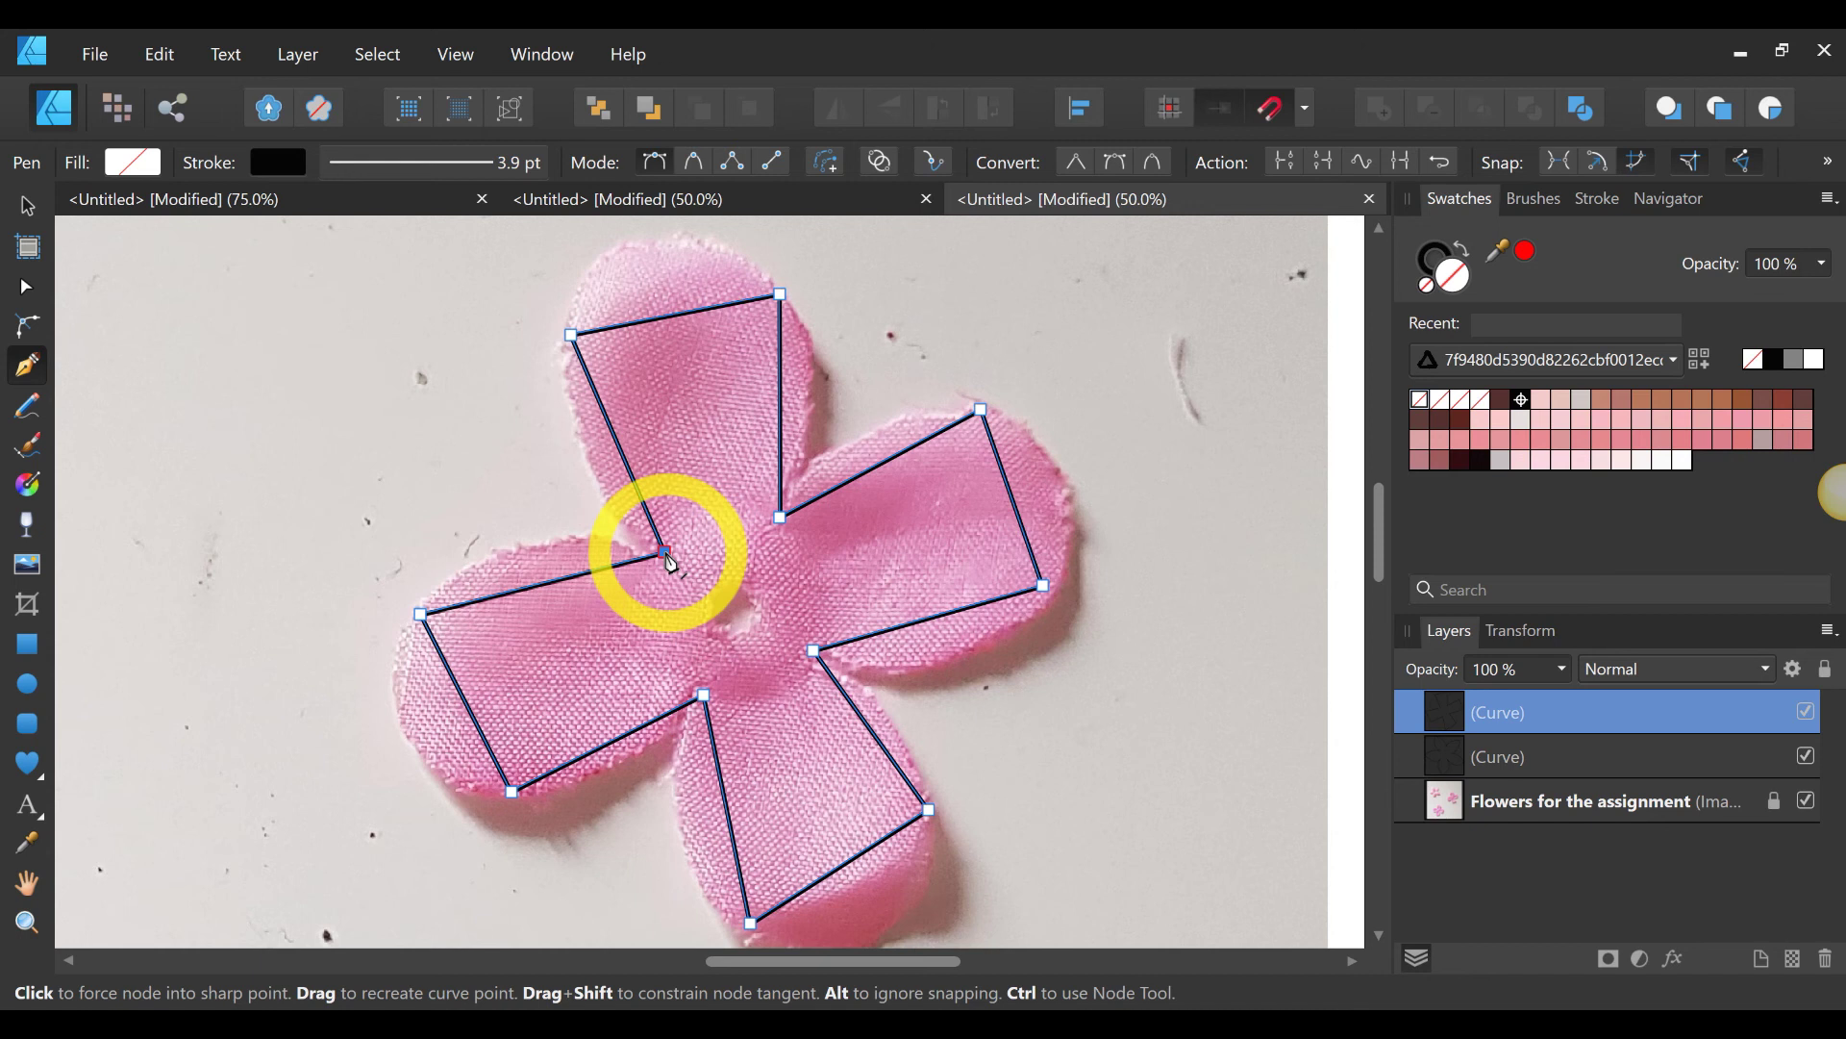
Step: Bend the top petal's tip segment and both of its sides outward with the Node tool to match the photo
{"action": "left_click", "coordinate": [26, 286]}
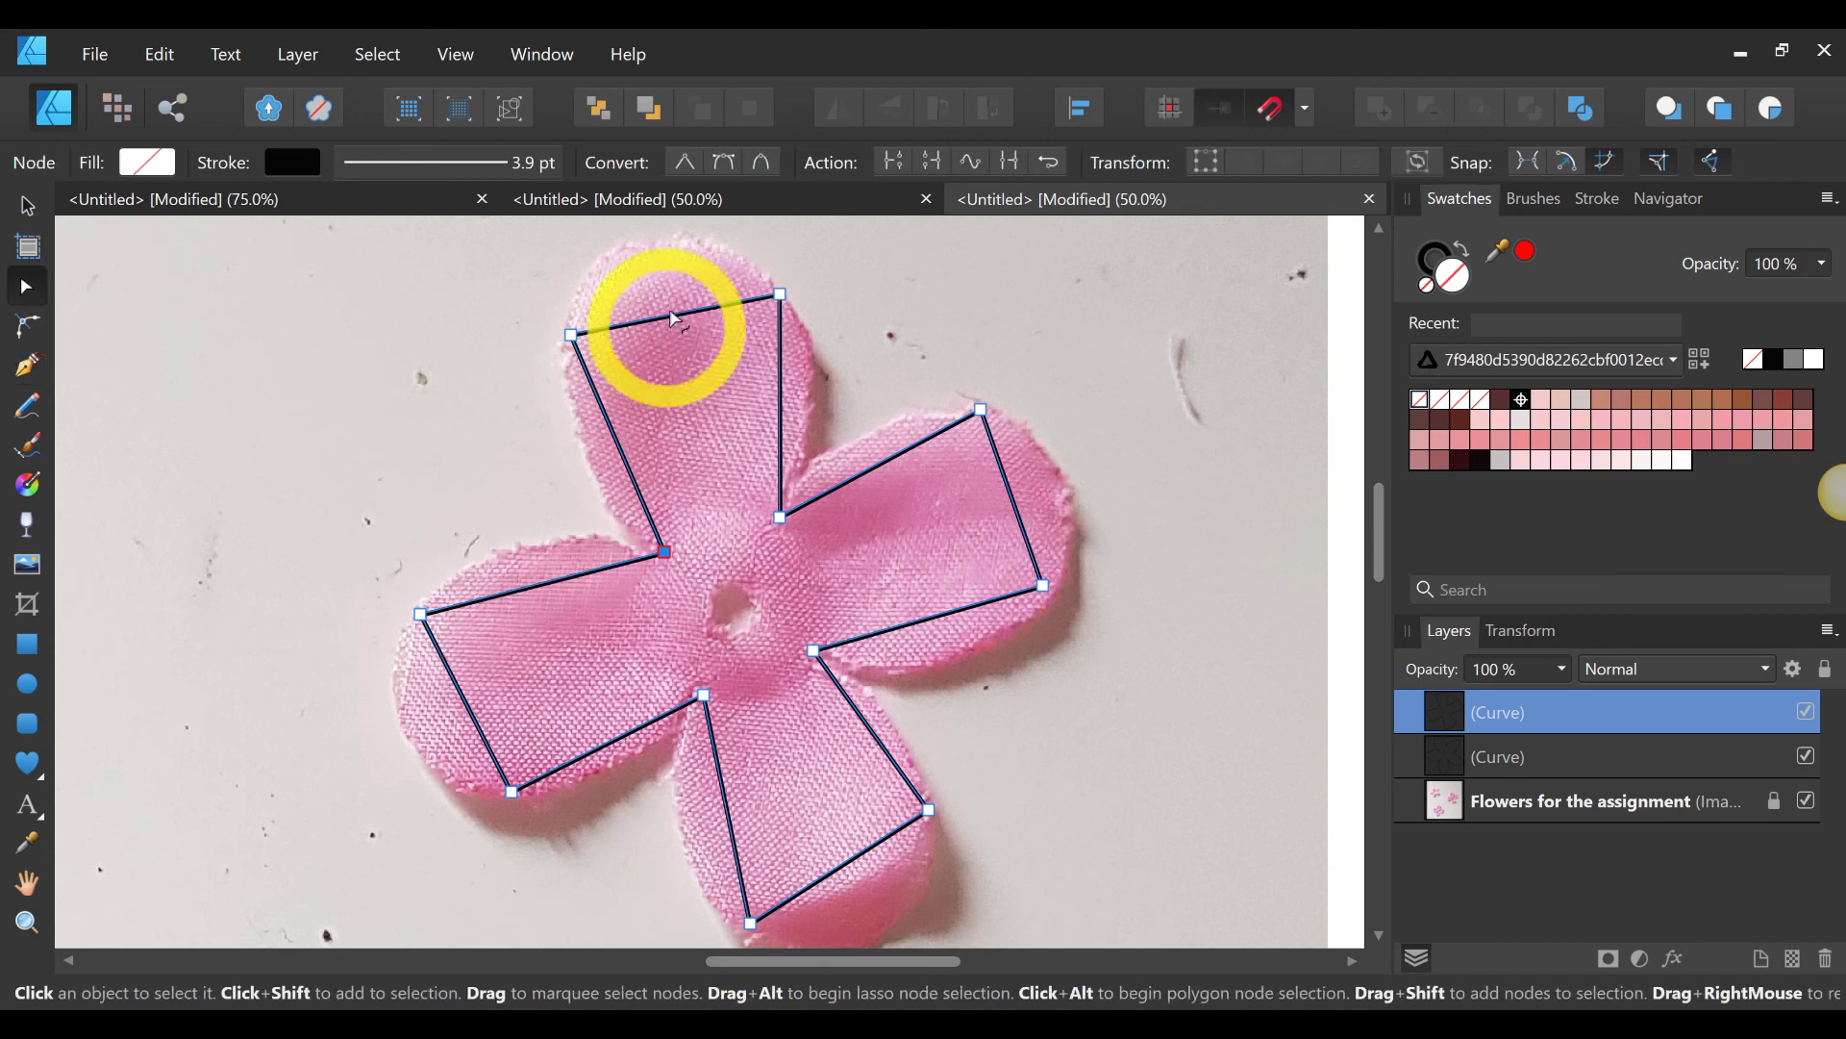
{"action": "left_click_drag", "start_coordinate": [699, 310], "coordinate": [658, 372]}
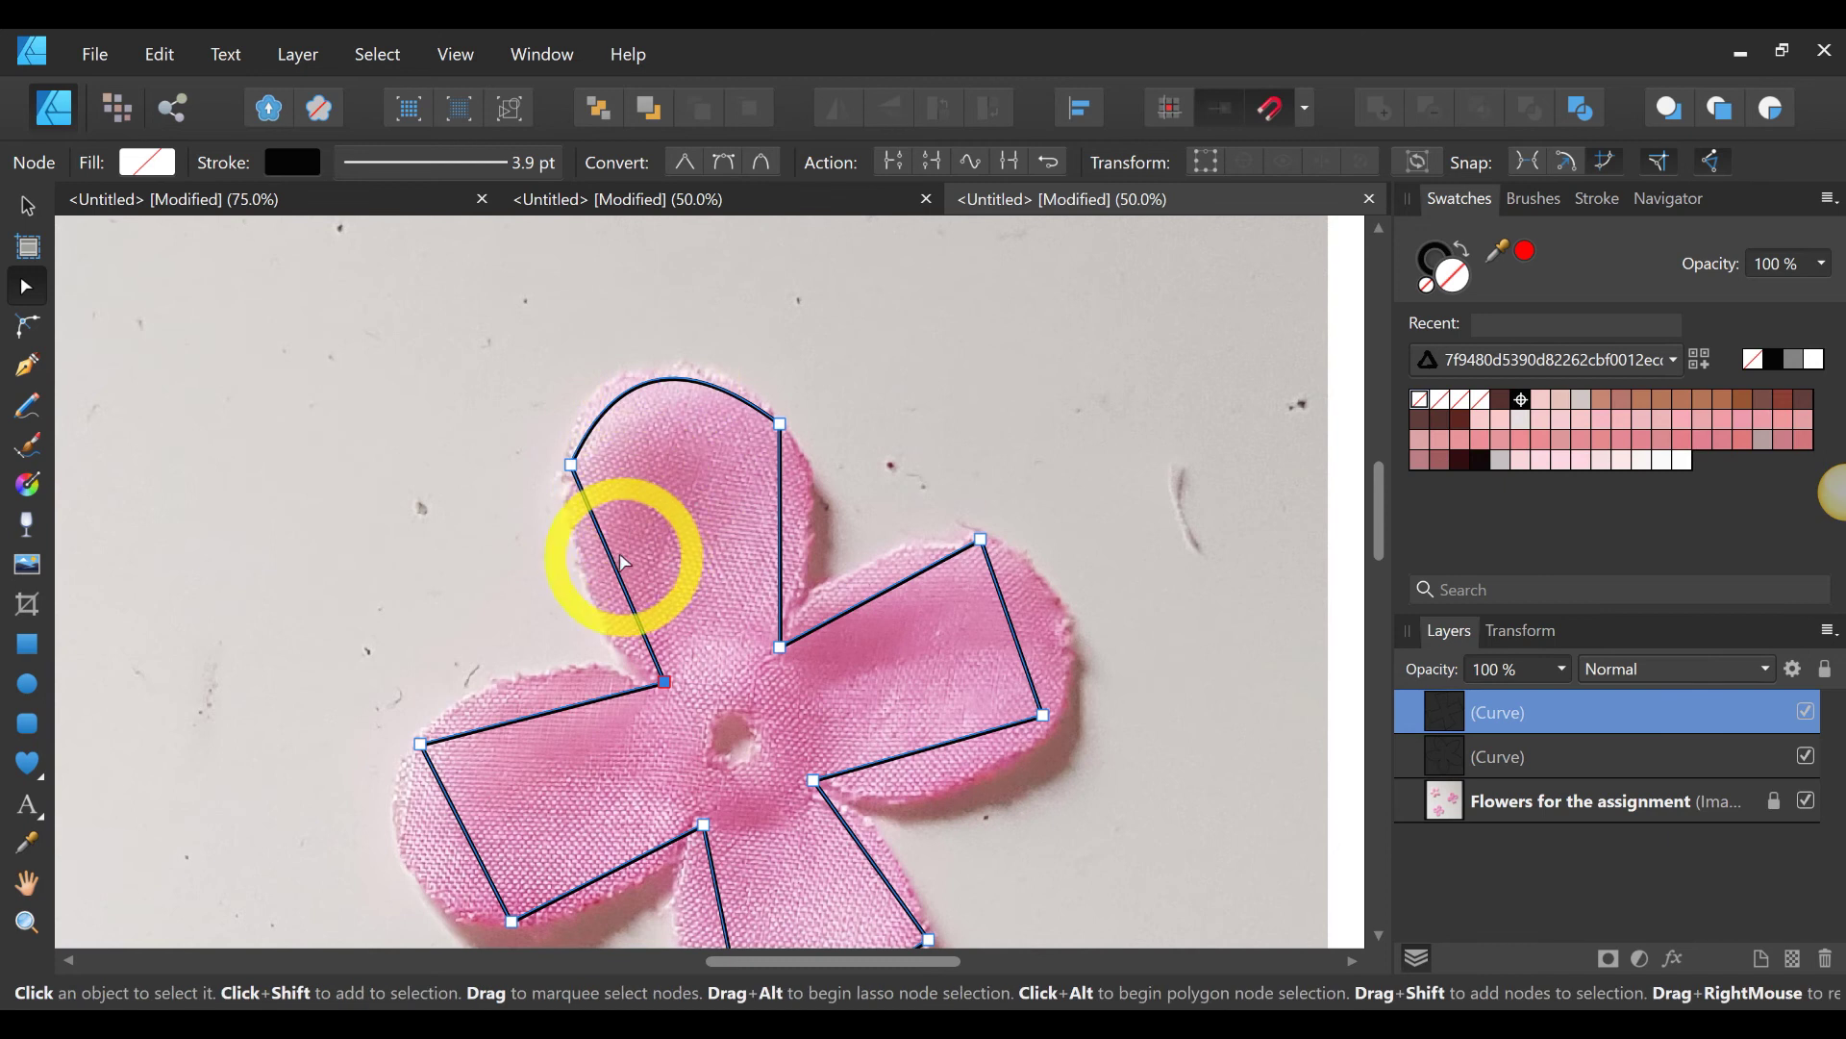
{"action": "left_click_drag", "start_coordinate": [588, 558], "coordinate": [577, 536]}
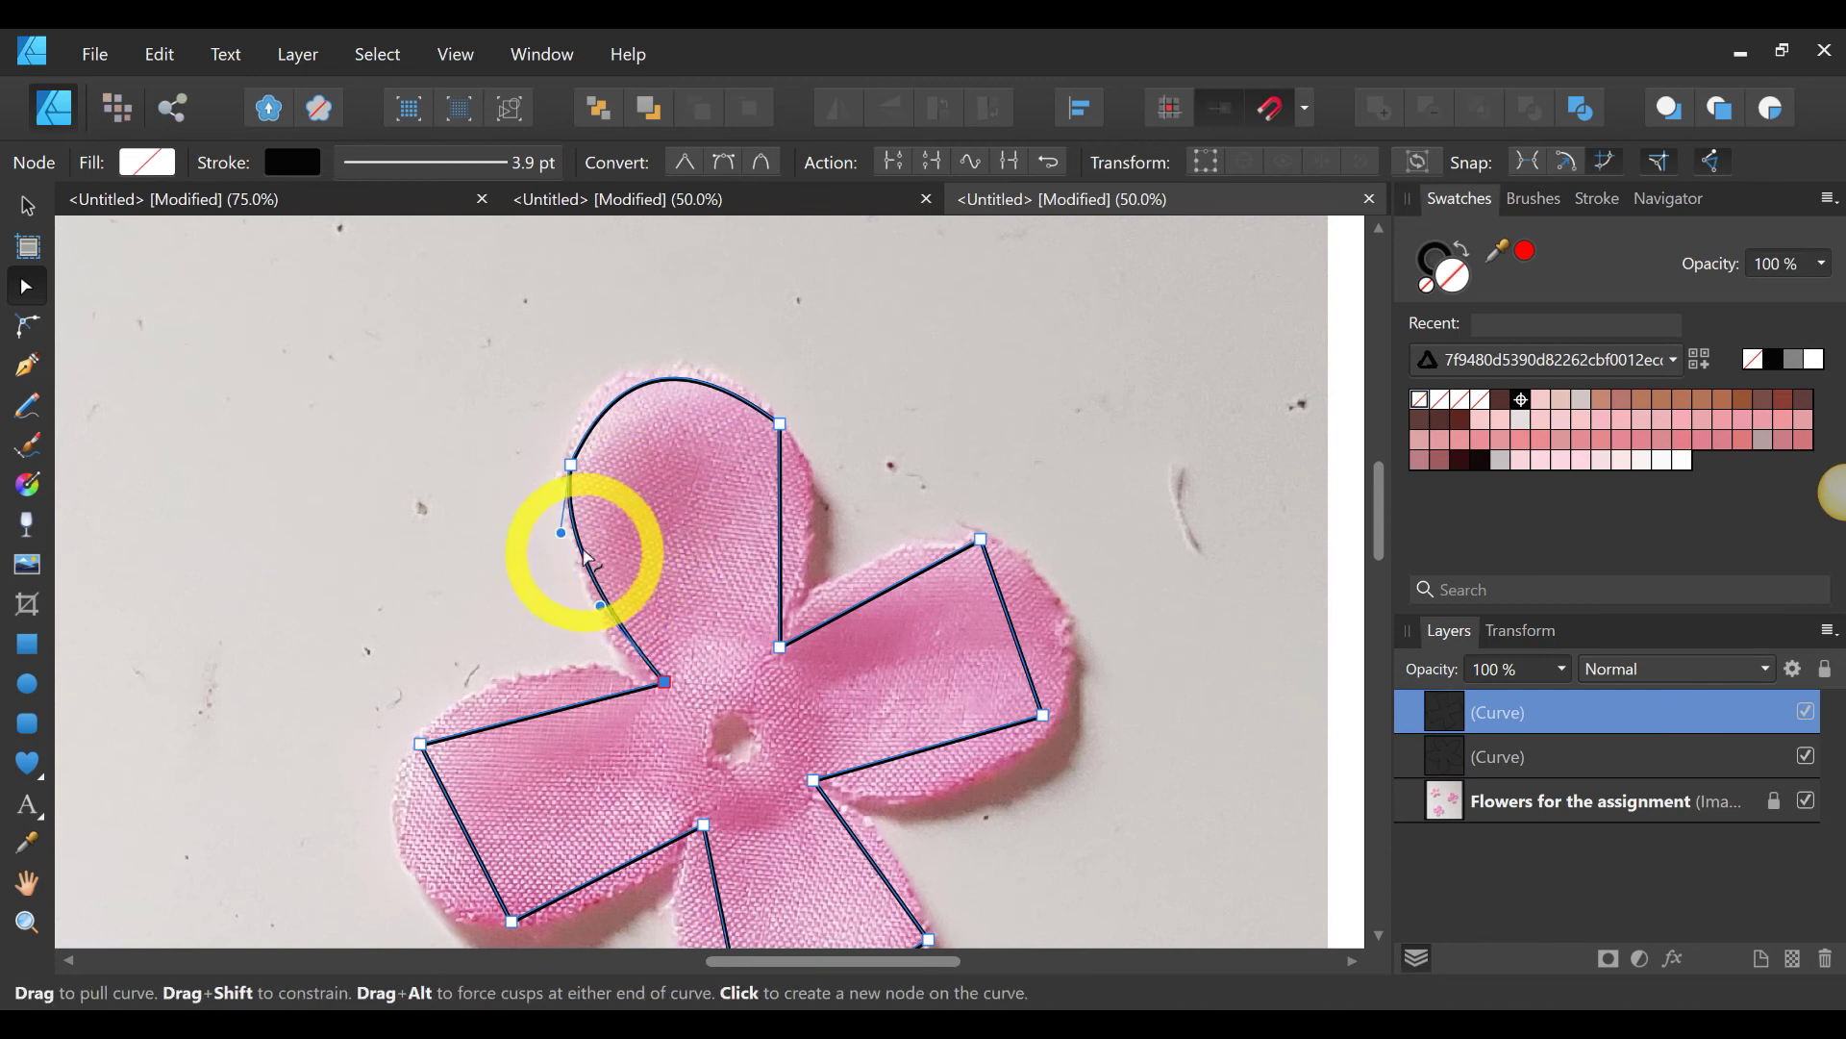
{"action": "left_click_drag", "start_coordinate": [803, 545], "coordinate": [804, 523]}
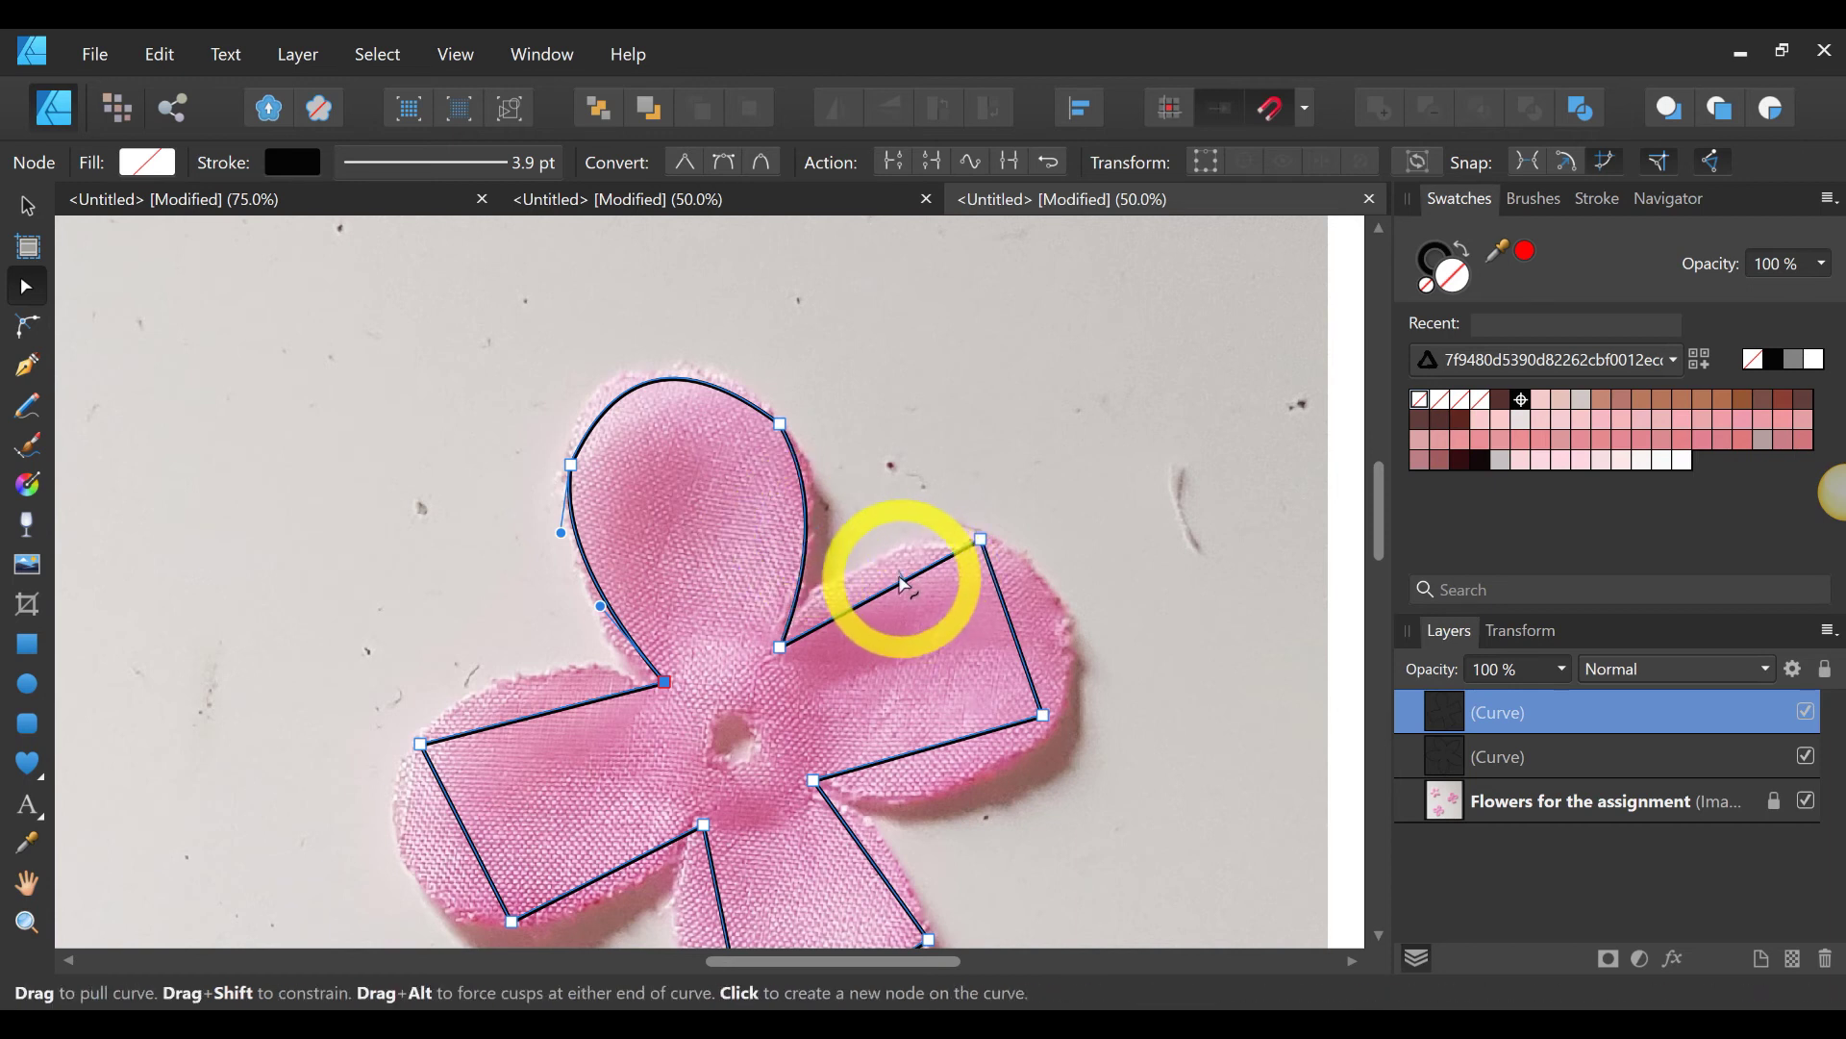
Step: Curve all three segments of the right petal outward to the photo's edge and nudge its upper tip node slightly inward
{"action": "left_click_drag", "start_coordinate": [894, 588], "coordinate": [886, 562]}
{"action": "left_click_drag", "start_coordinate": [1015, 620], "coordinate": [1071, 625]}
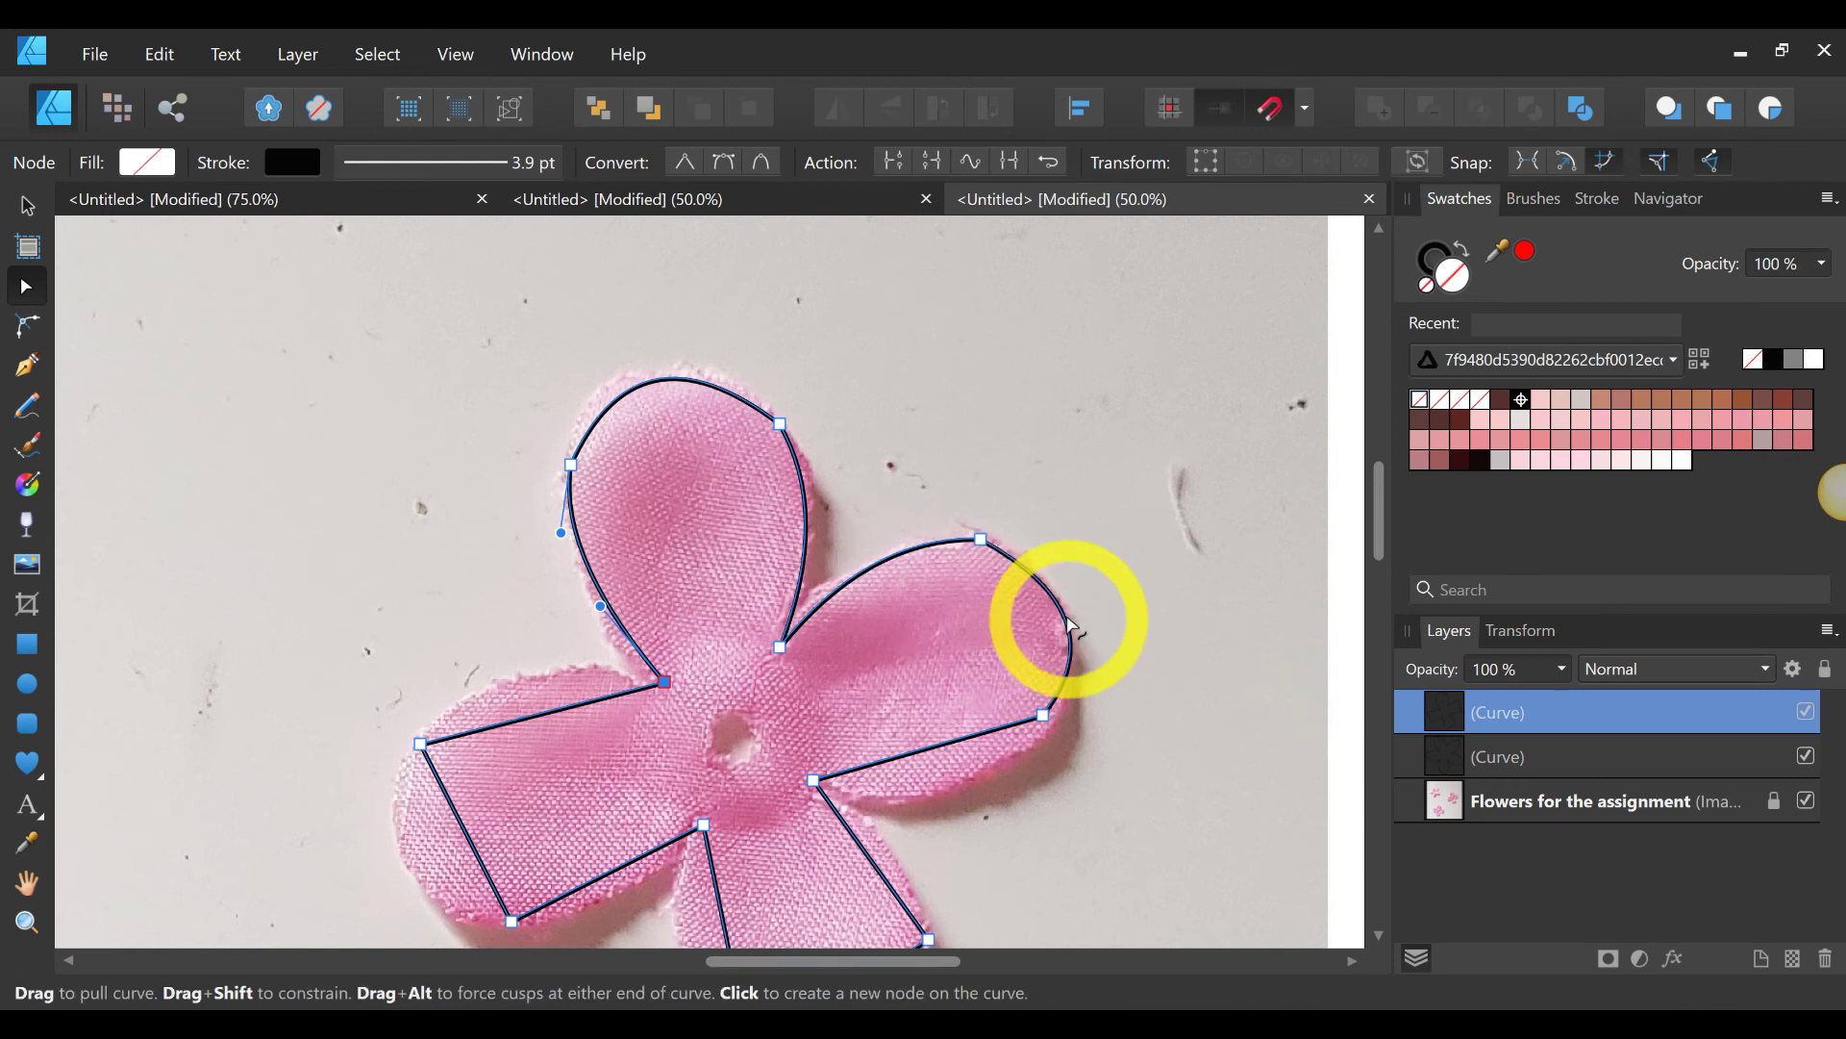
{"action": "left_click_drag", "start_coordinate": [939, 745], "coordinate": [960, 781]}
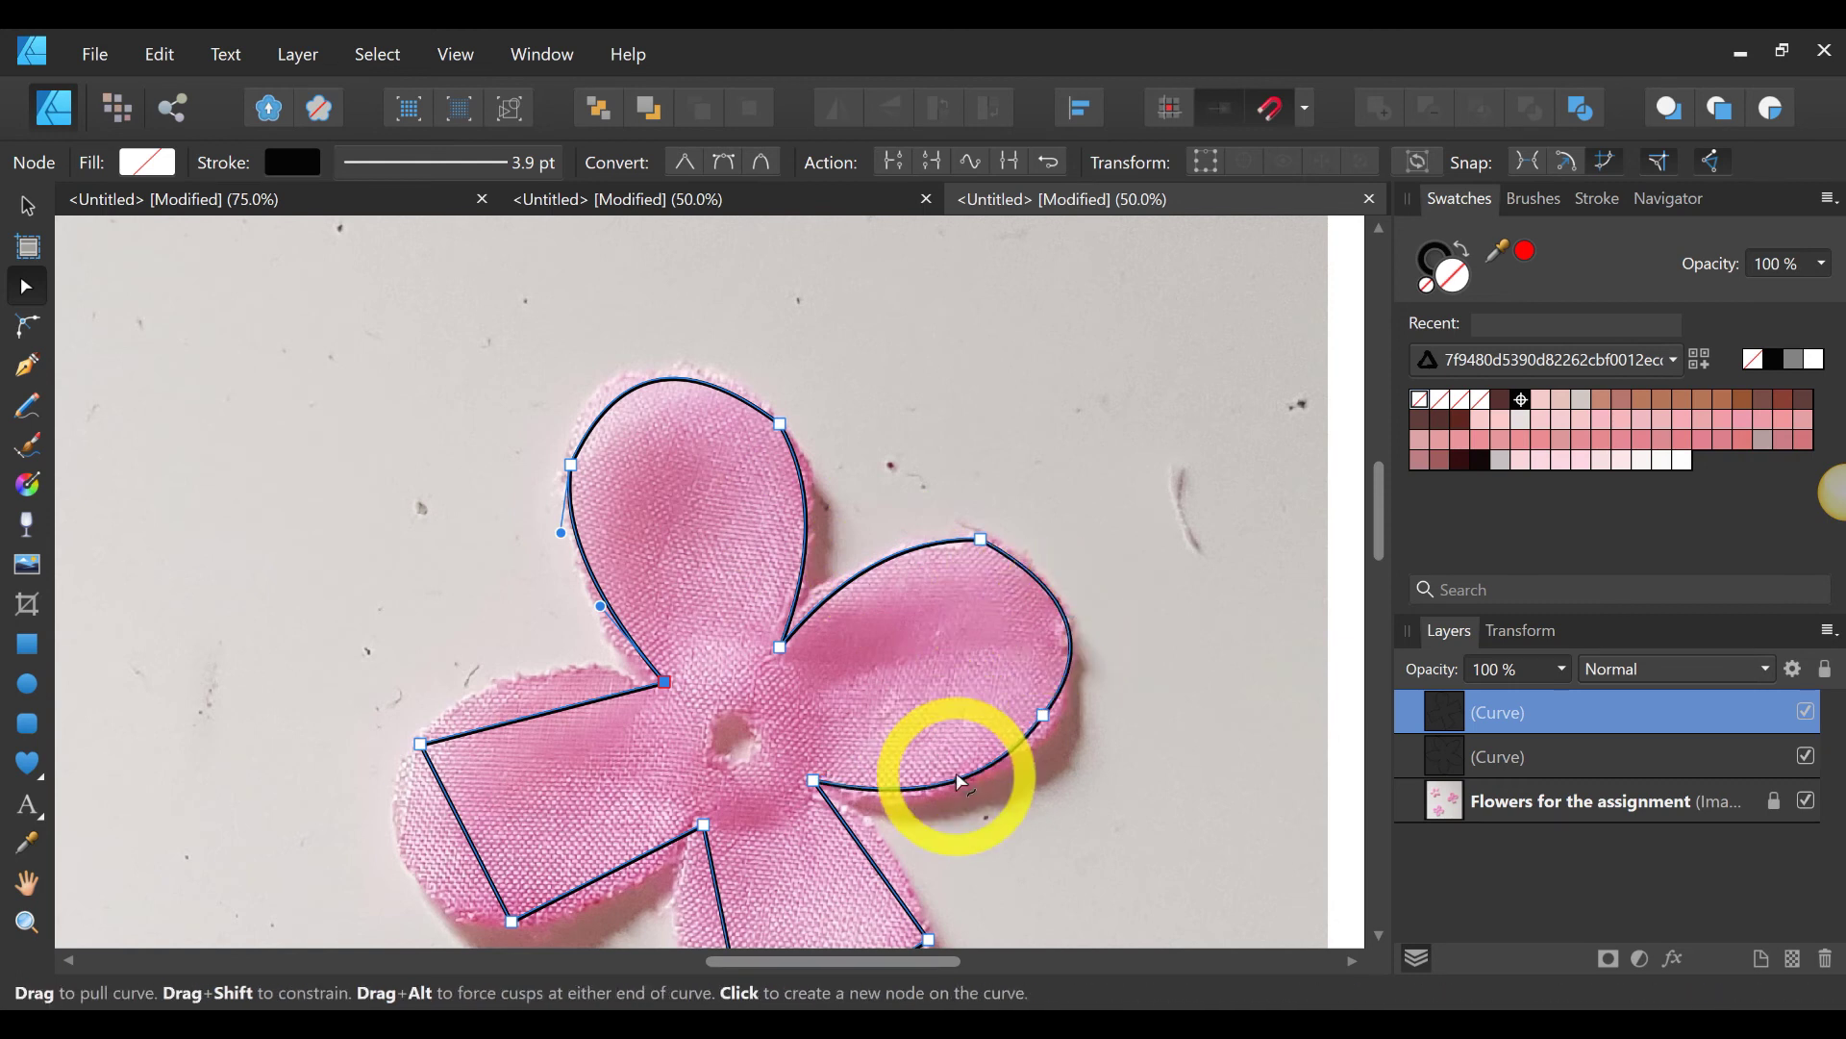
{"action": "scroll", "coordinate": [1051, 515], "scroll_direction": "down", "scroll_amount": 2}
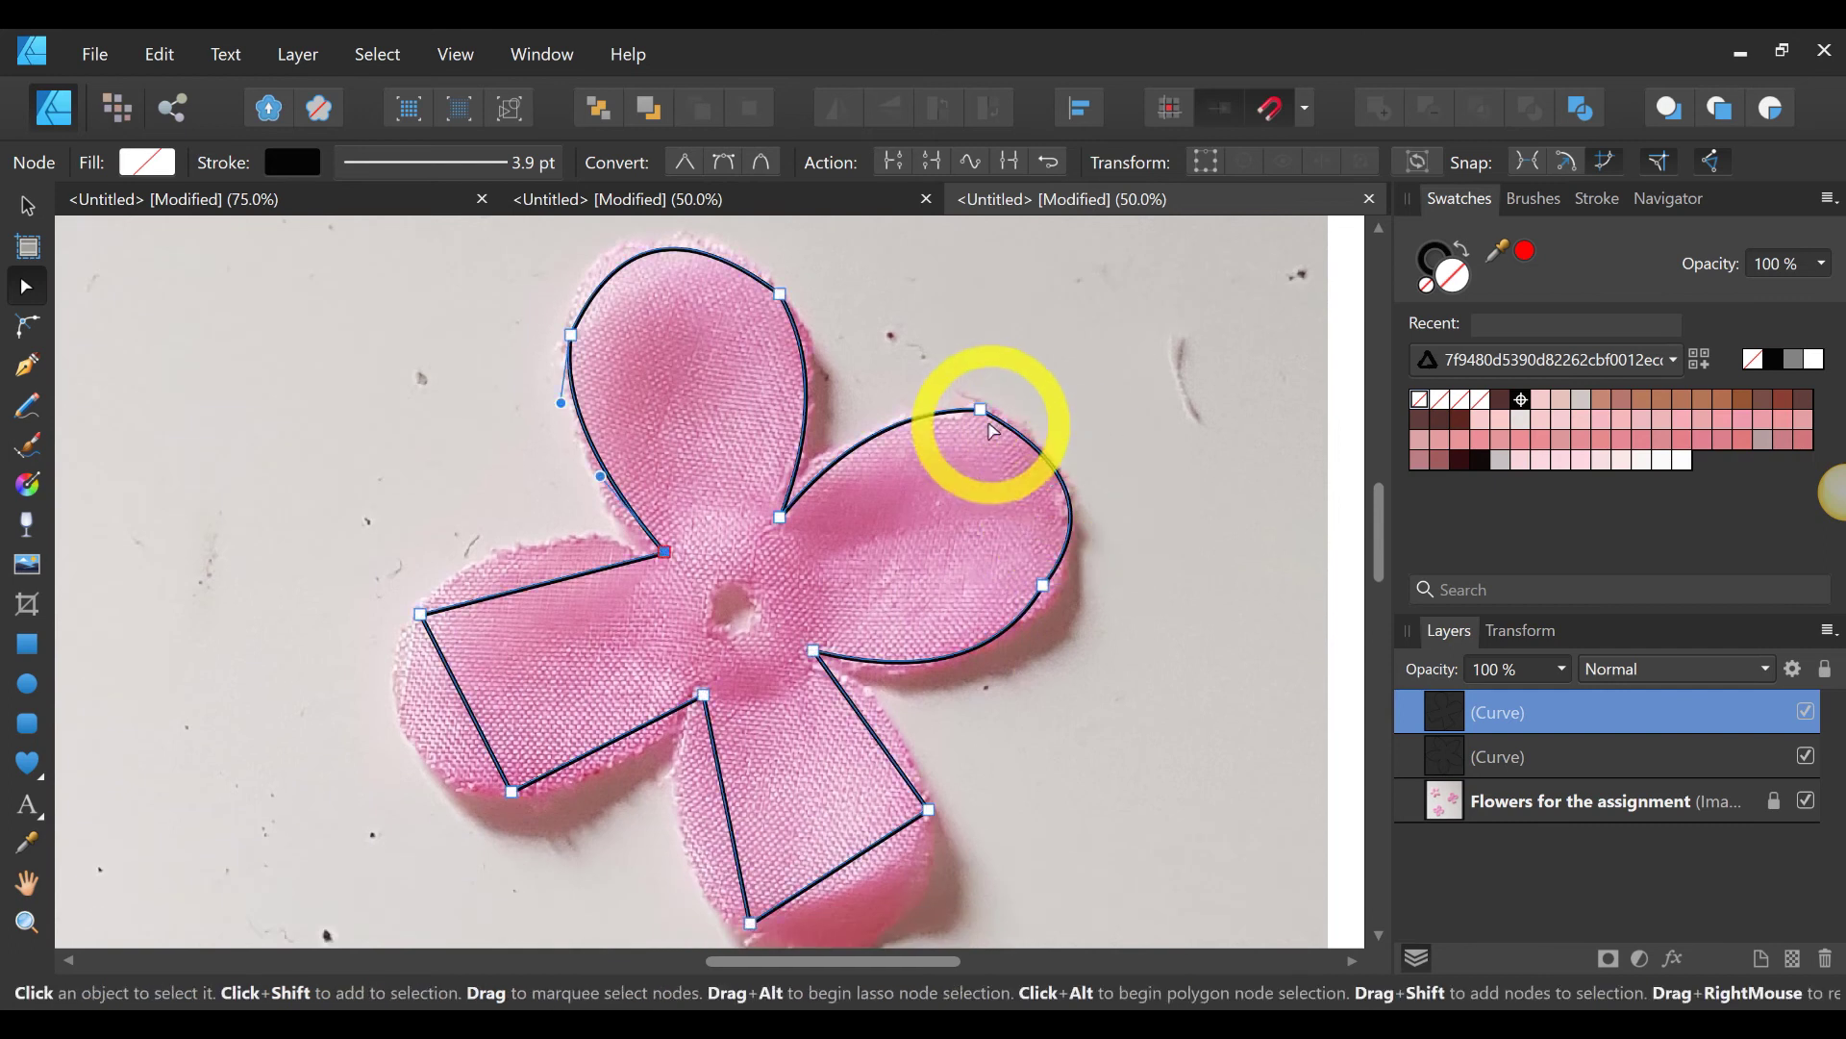
{"action": "left_click", "coordinate": [974, 420]}
{"action": "left_click_drag", "start_coordinate": [970, 421], "coordinate": [973, 419]}
Step: Bend the bottom petal's tip segment and both of its sides outward to follow the photo's edge
{"action": "scroll", "coordinate": [1121, 461], "scroll_direction": "down", "scroll_amount": 2}
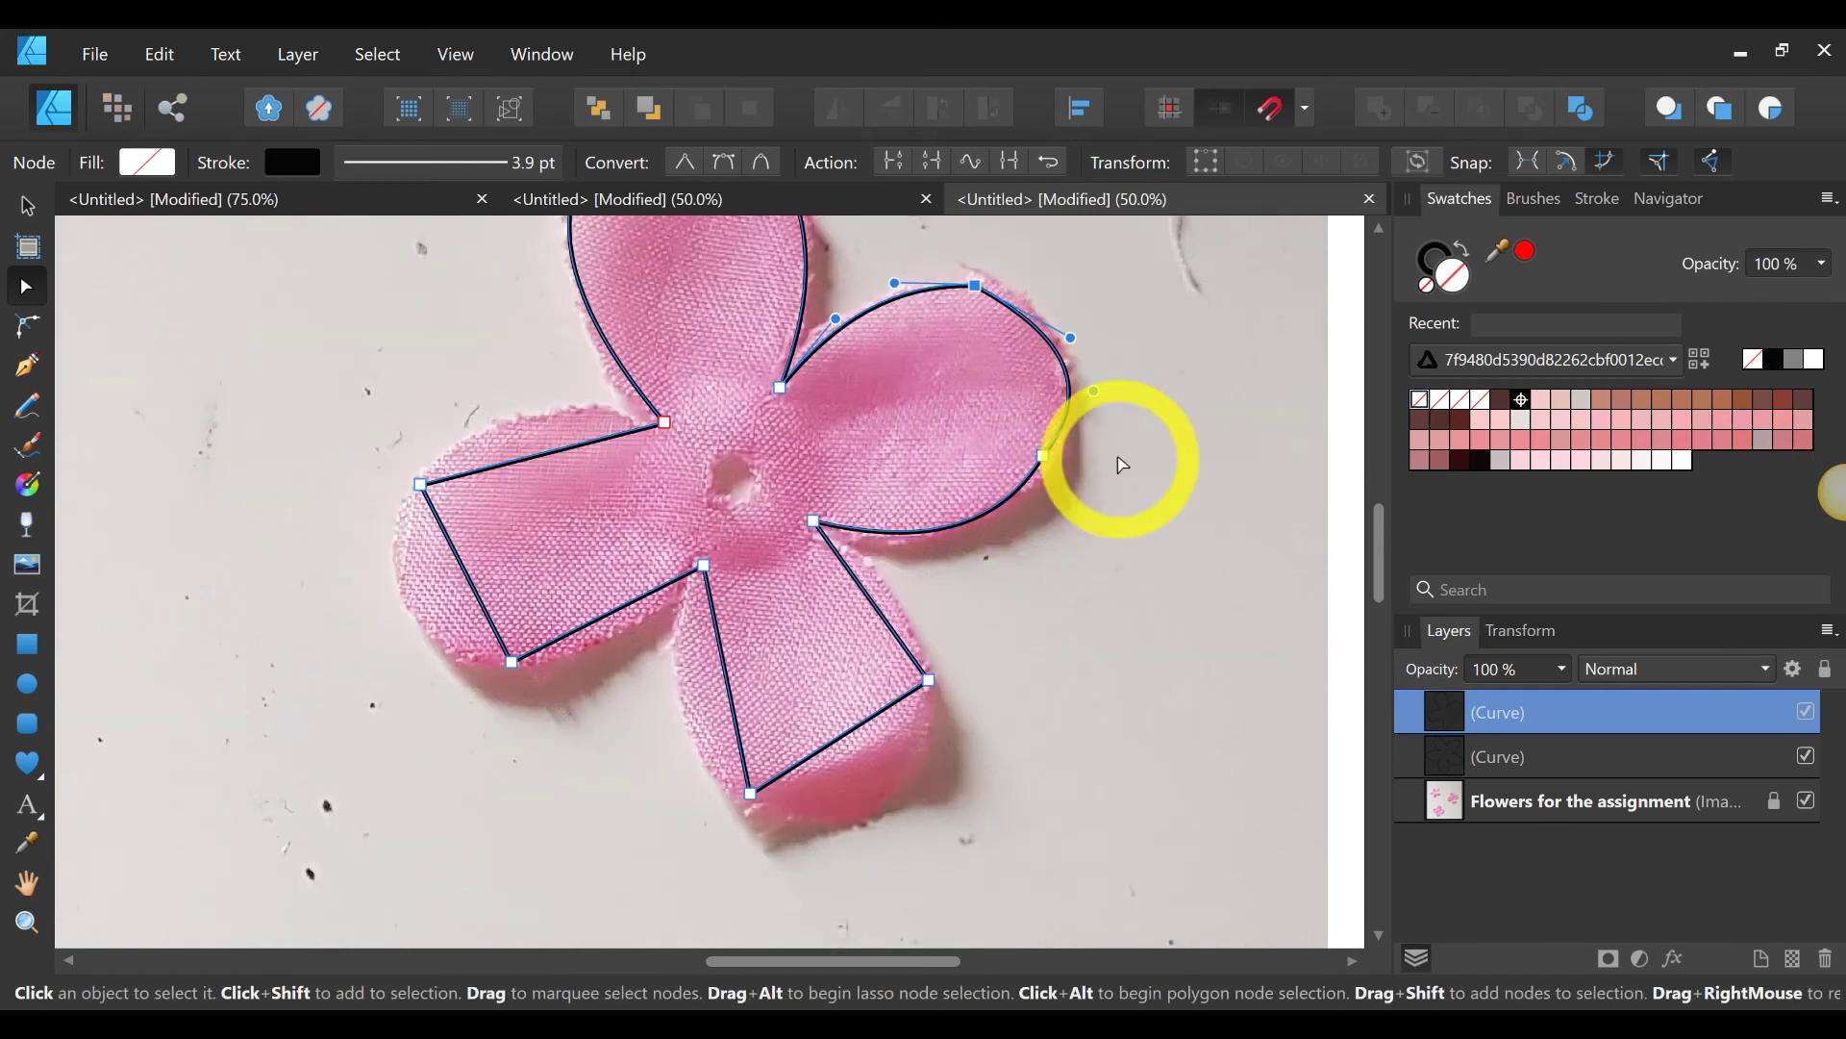
{"action": "left_click_drag", "start_coordinate": [846, 738], "coordinate": [878, 806]}
{"action": "left_click_drag", "start_coordinate": [727, 702], "coordinate": [686, 708]}
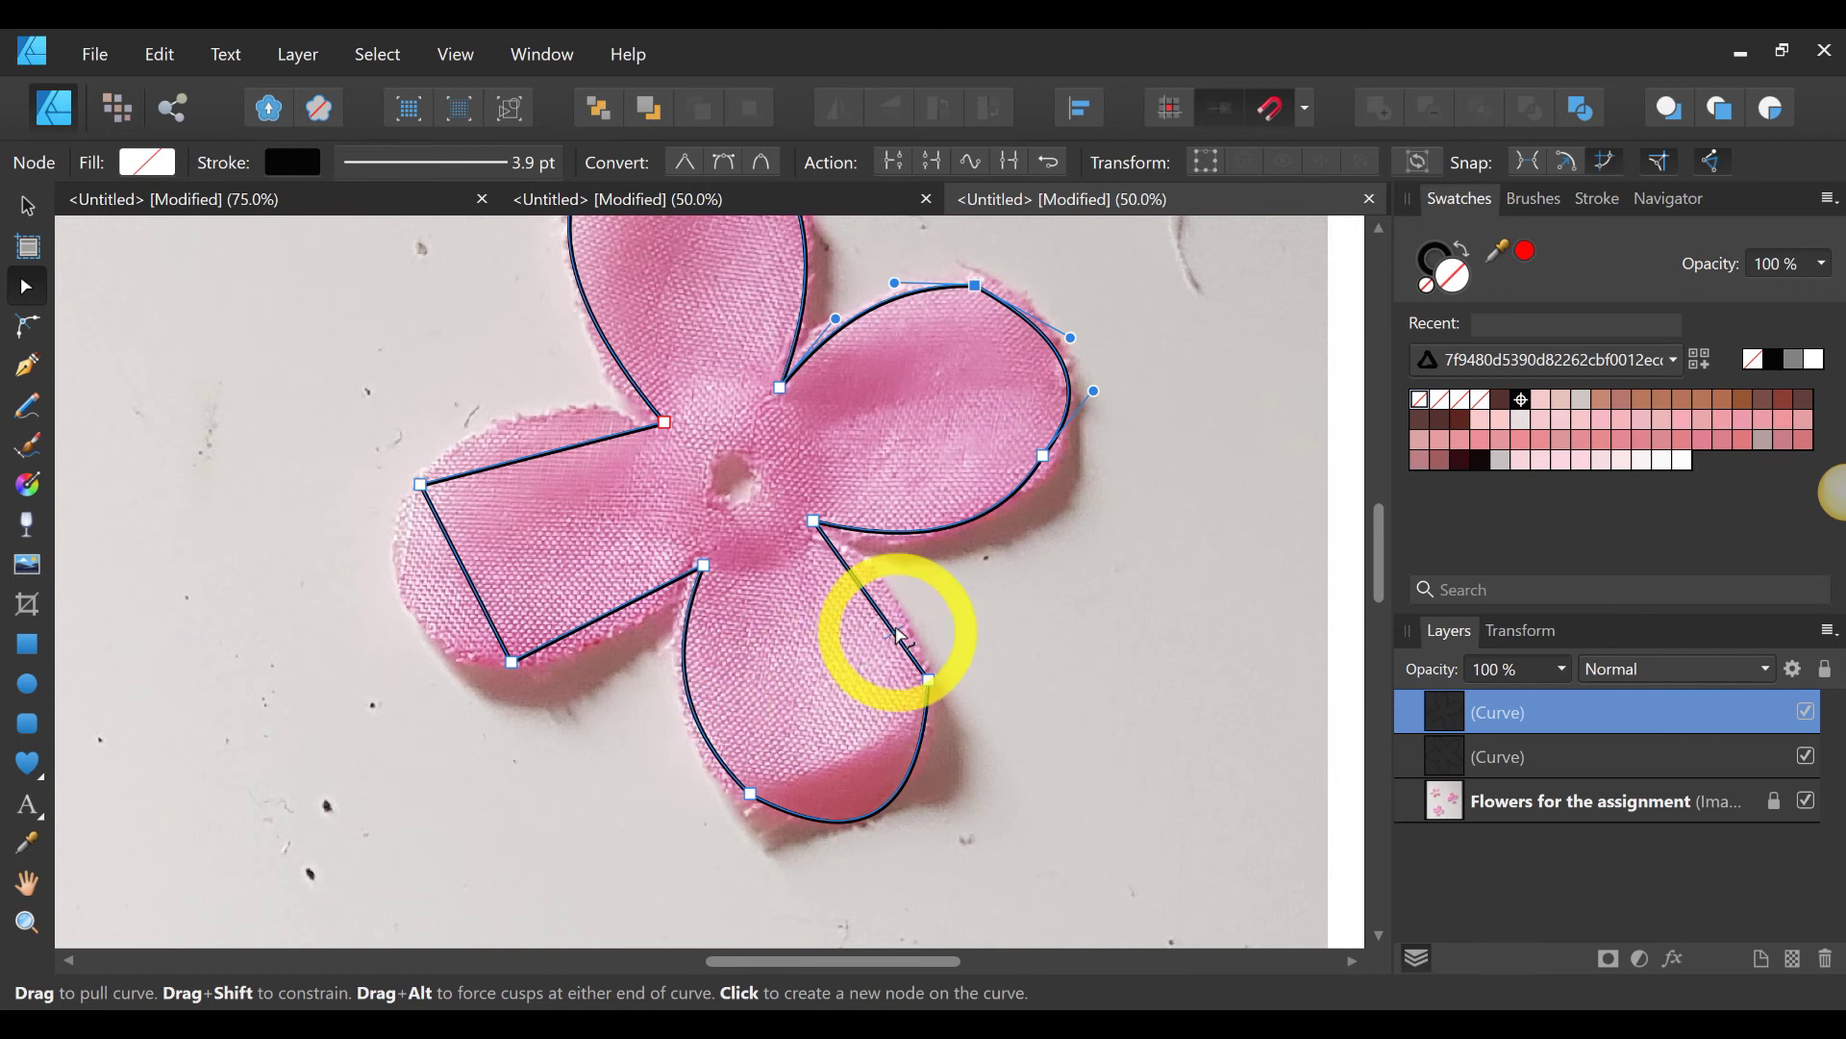
{"action": "left_click_drag", "start_coordinate": [894, 630], "coordinate": [909, 618]}
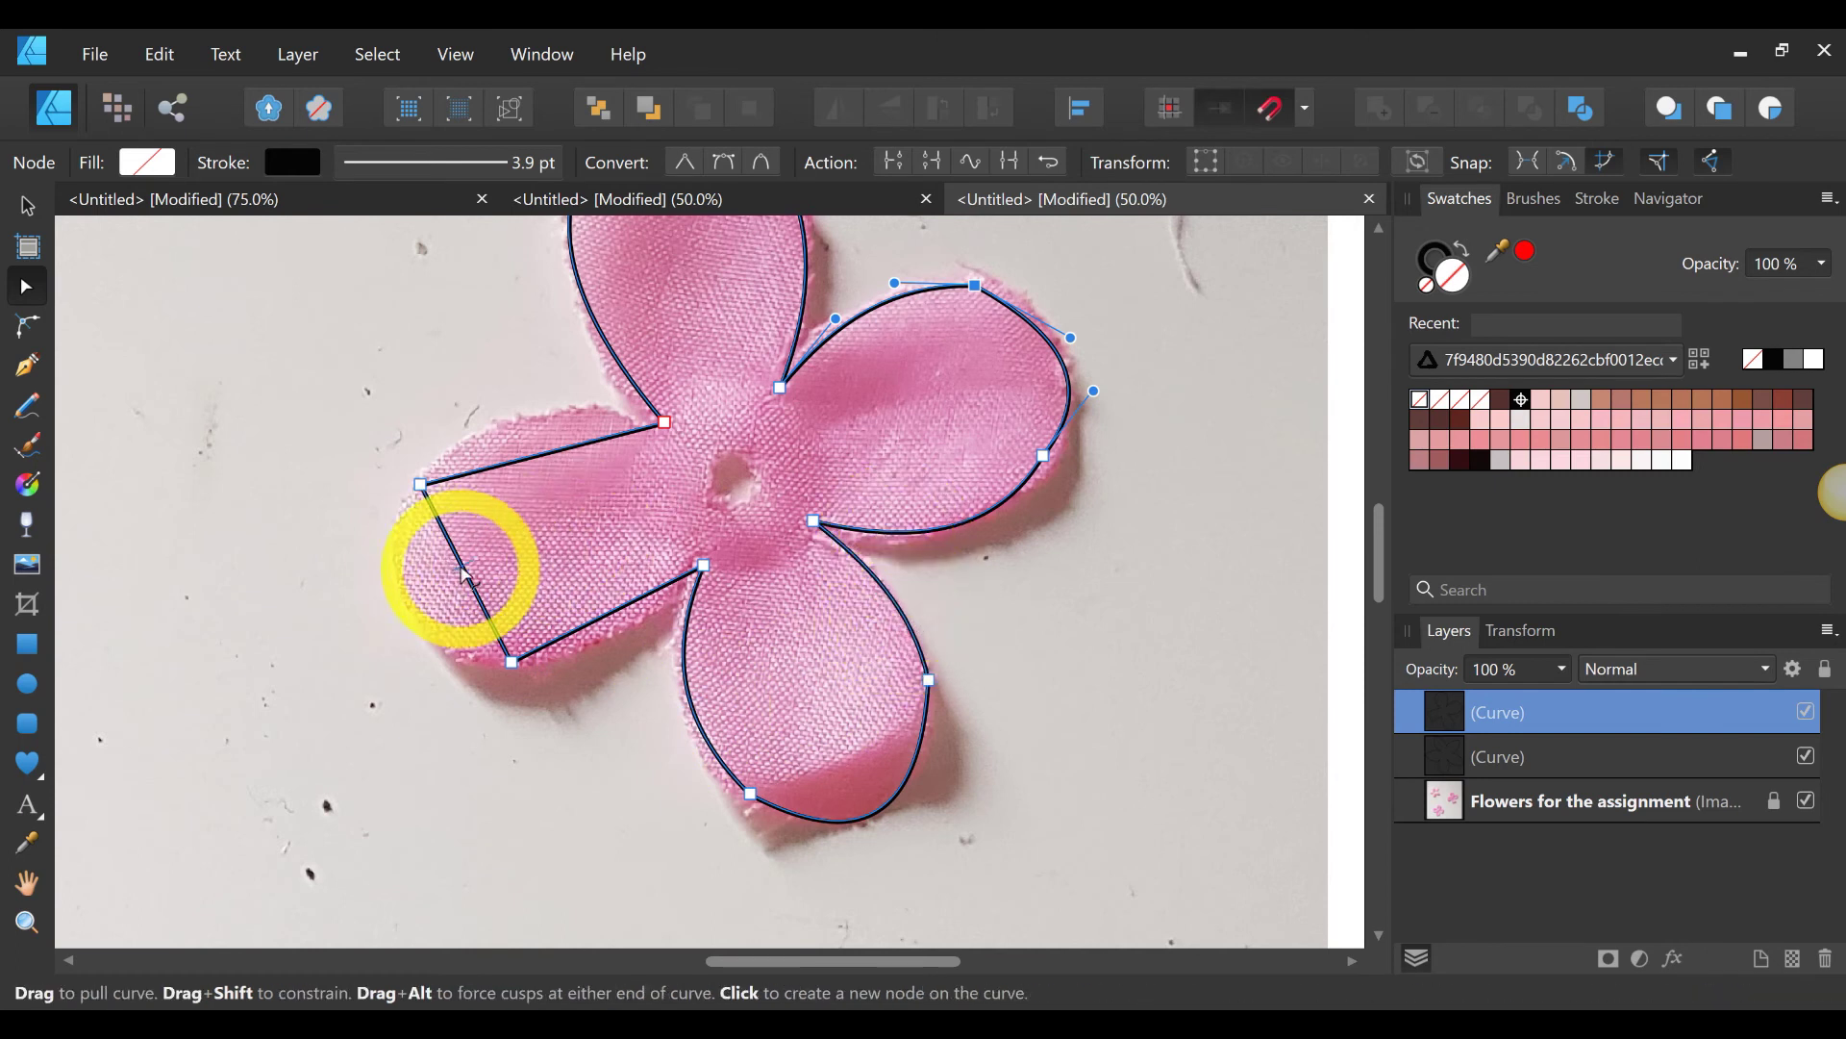
Step: Bend the left petal's tip segment and both of its sides outward to follow the photo's edge, and deselect the outline
{"action": "mouse_move", "coordinate": [423, 582]}
{"action": "left_mouse_down"}
{"action": "mouse_move", "coordinate": [401, 577]}
{"action": "mouse_move", "coordinate": [406, 600]}
{"action": "left_mouse_up"}
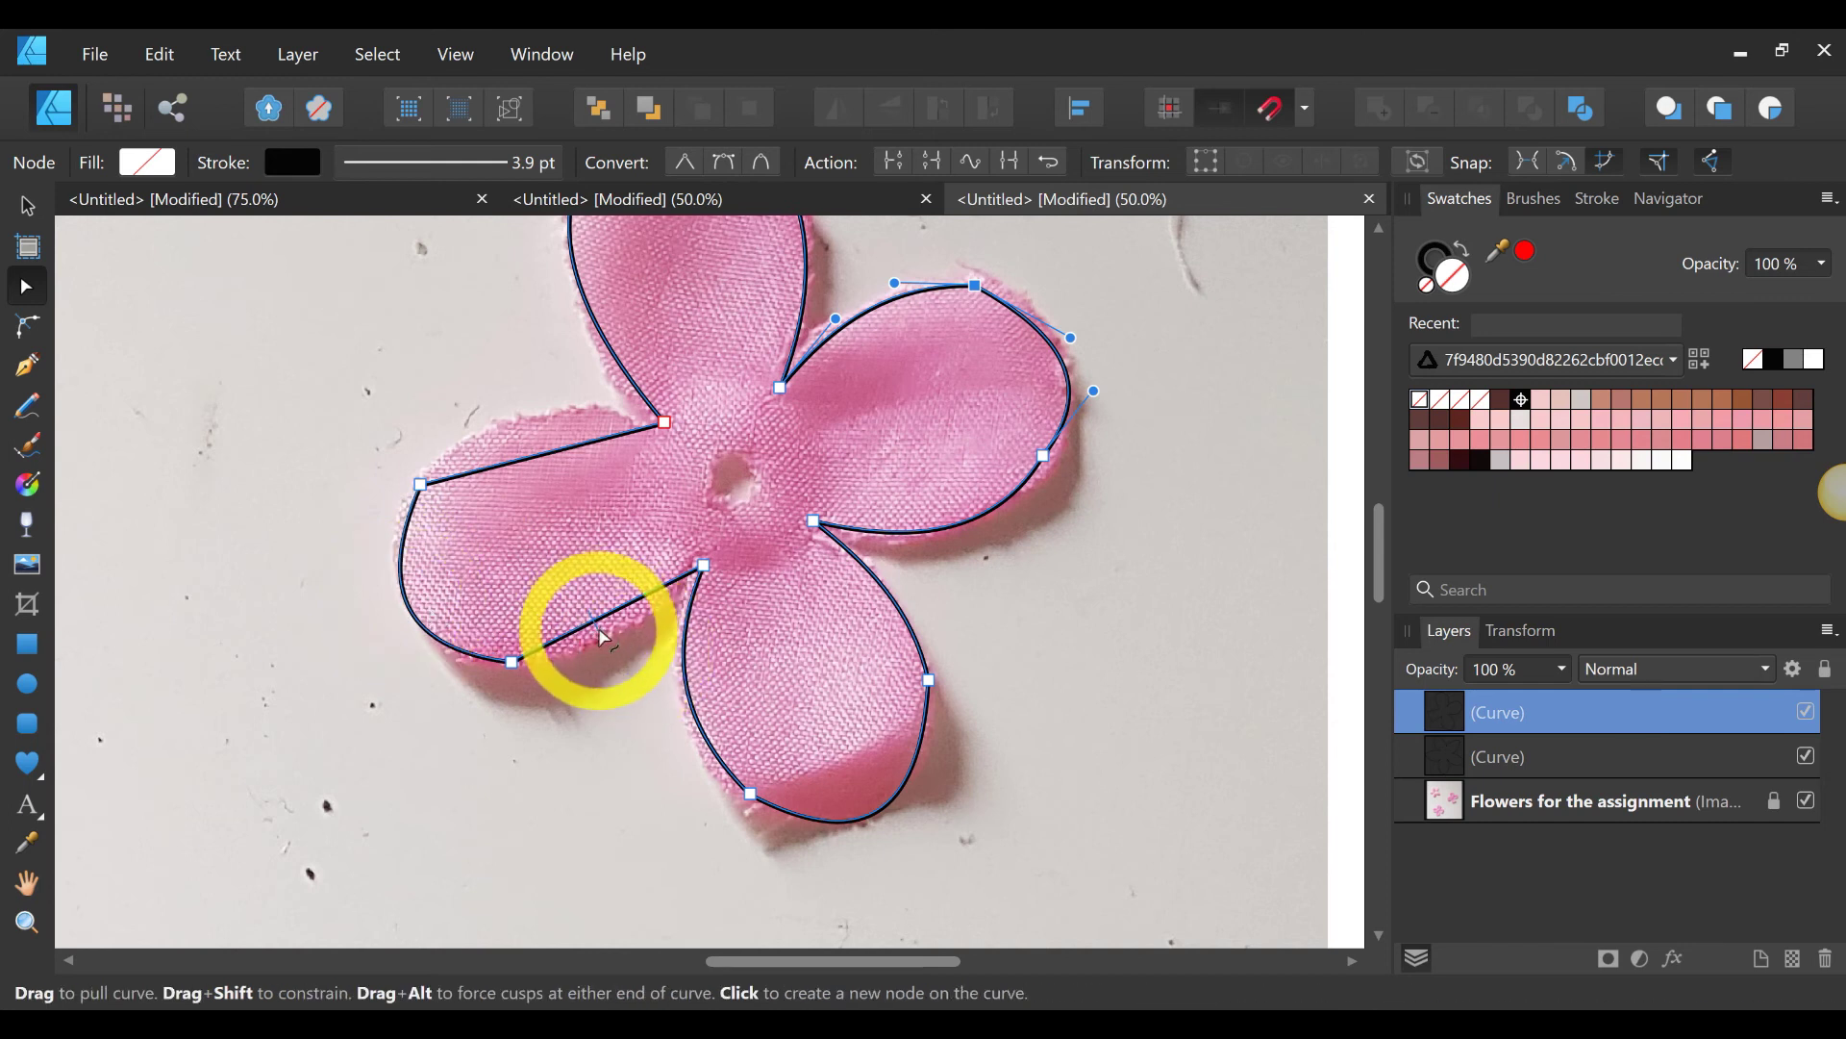
{"action": "left_click_drag", "start_coordinate": [544, 452], "coordinate": [537, 416]}
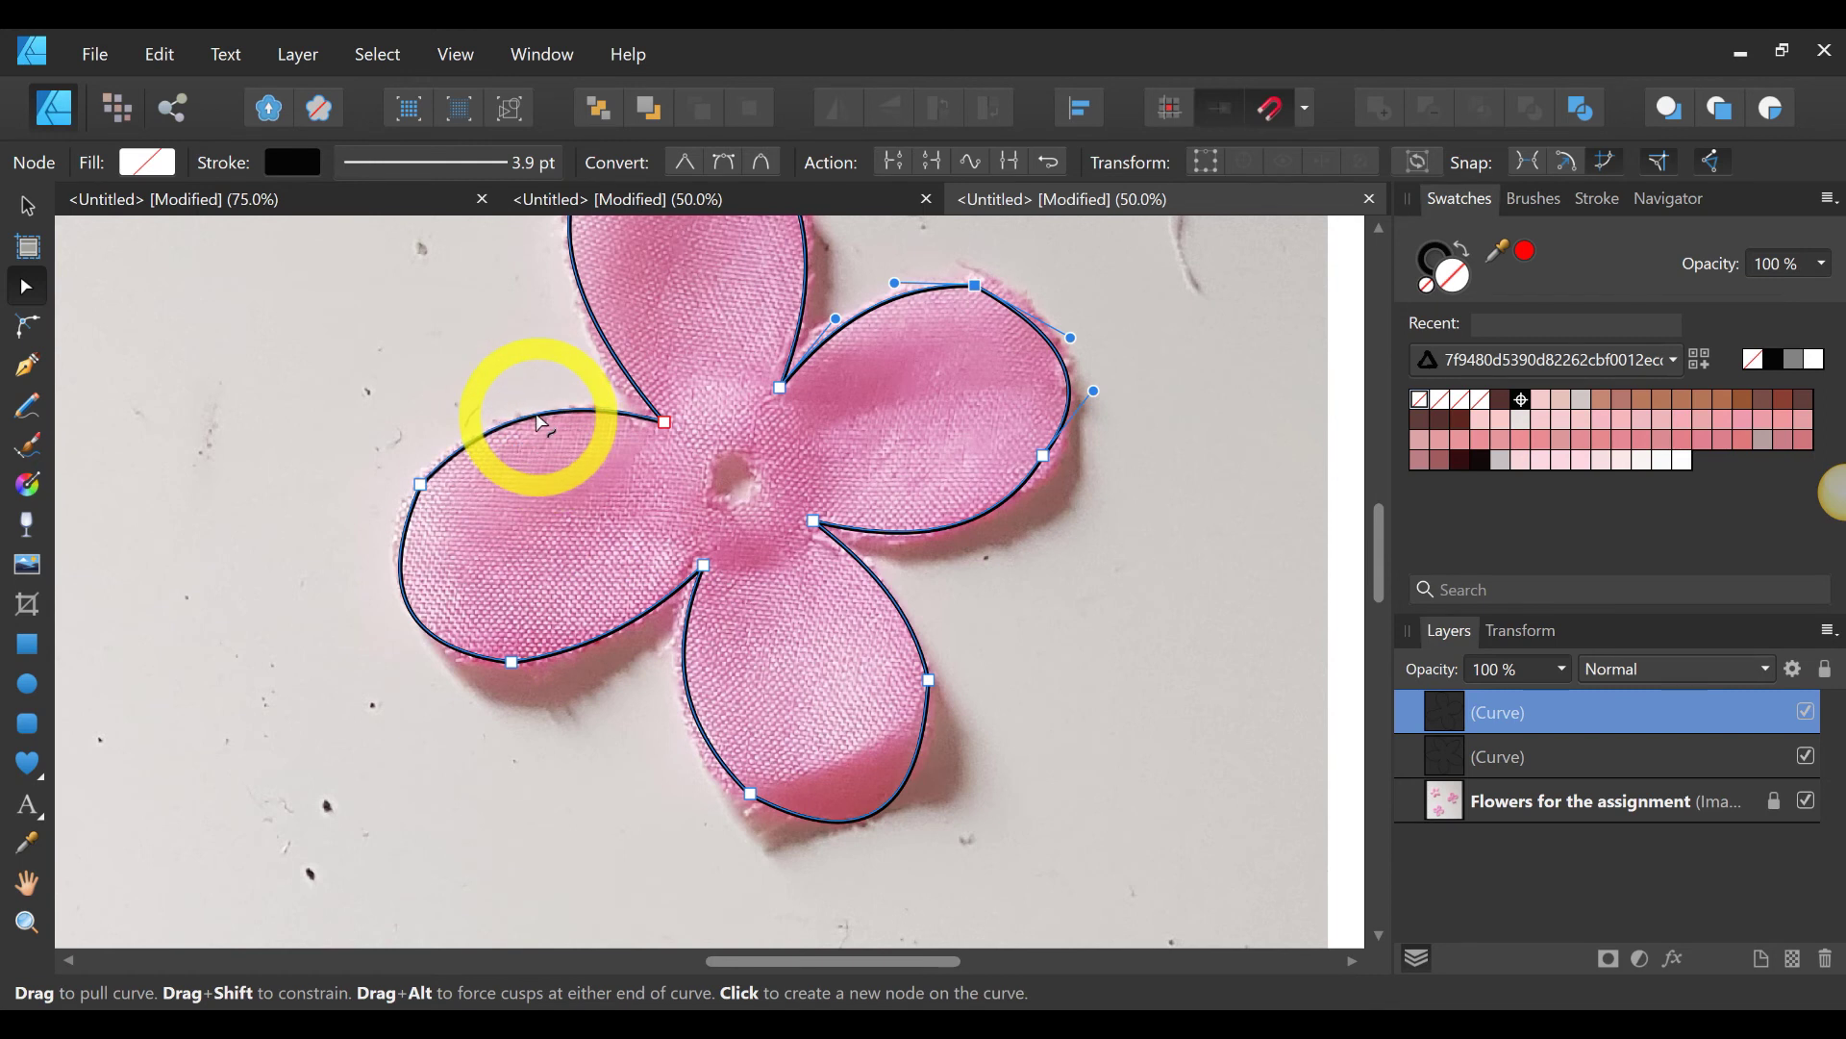
{"action": "scroll", "coordinate": [1096, 481], "scroll_direction": "up", "scroll_amount": 3}
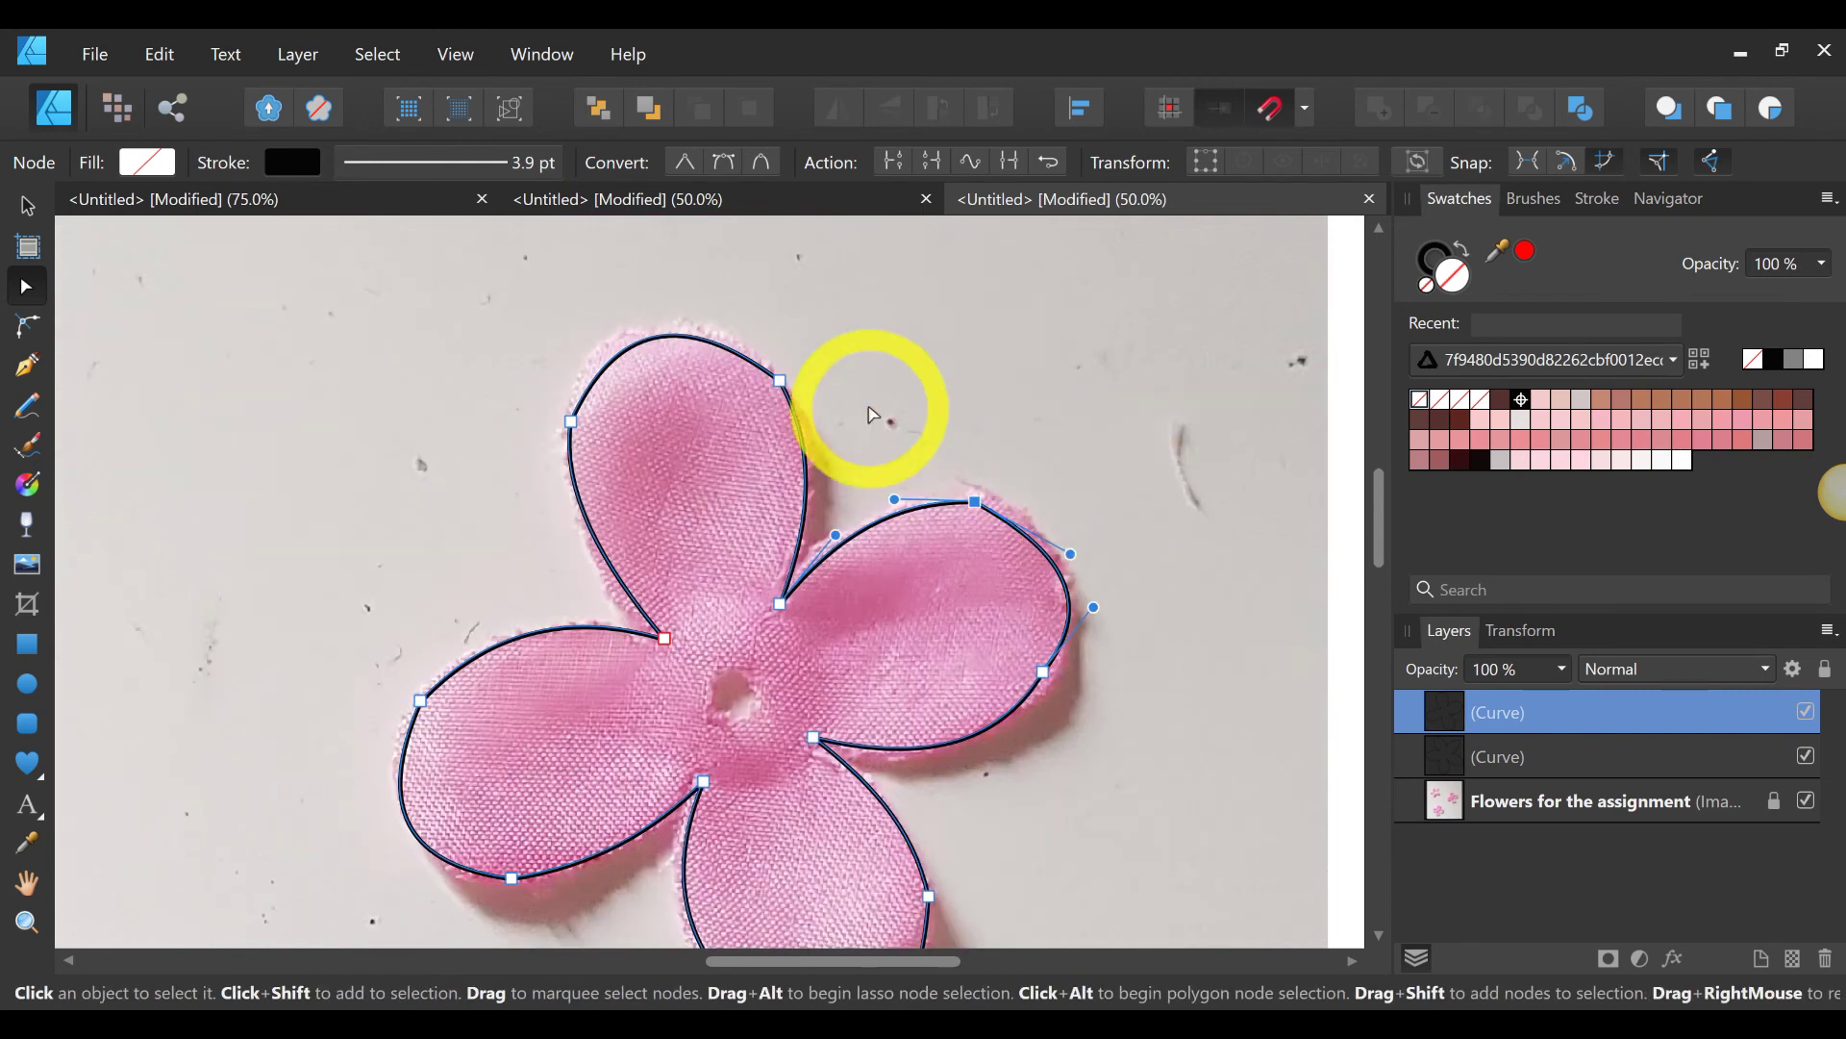
{"action": "left_click", "coordinate": [1125, 512]}
{"action": "scroll", "coordinate": [1285, 546], "scroll_direction": "down", "scroll_amount": 2}
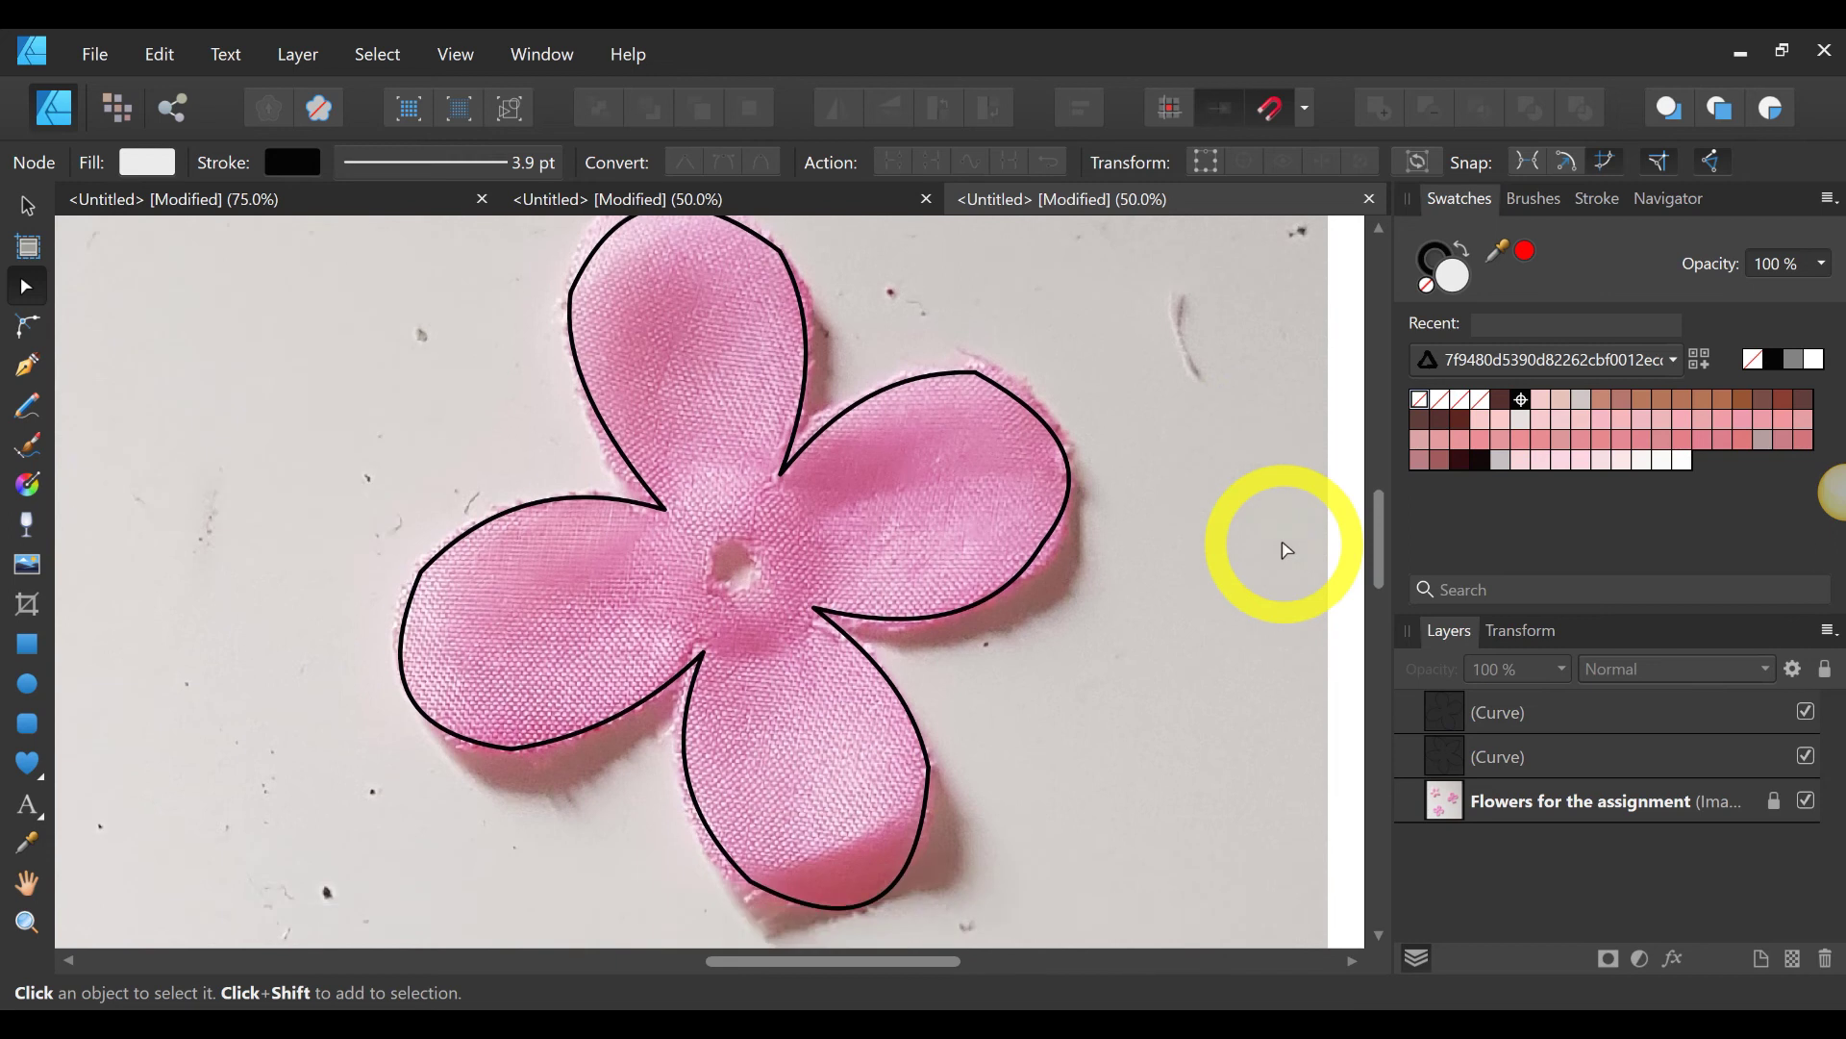
Step: Convert the right petal's upper tip node to a smooth node and deselect the outline
{"action": "left_click", "coordinate": [431, 584]}
{"action": "left_click", "coordinate": [429, 467]}
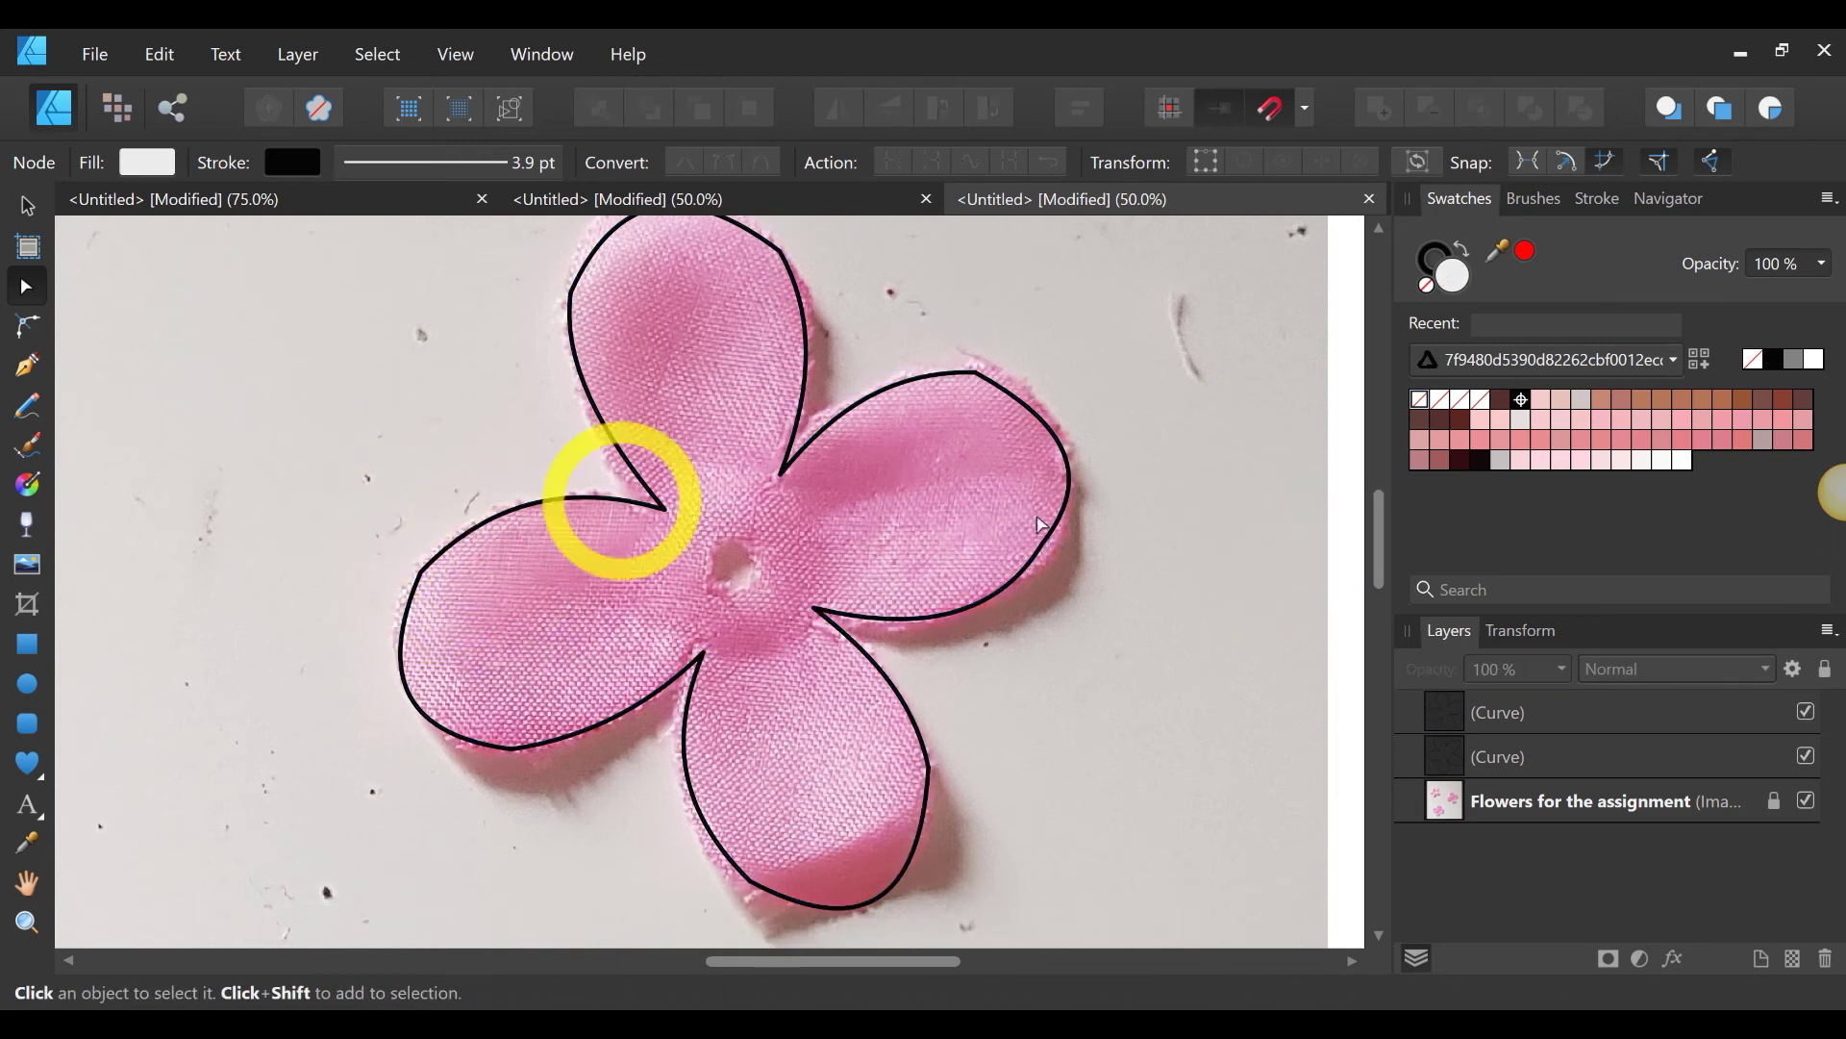
{"action": "left_click", "coordinate": [973, 371]}
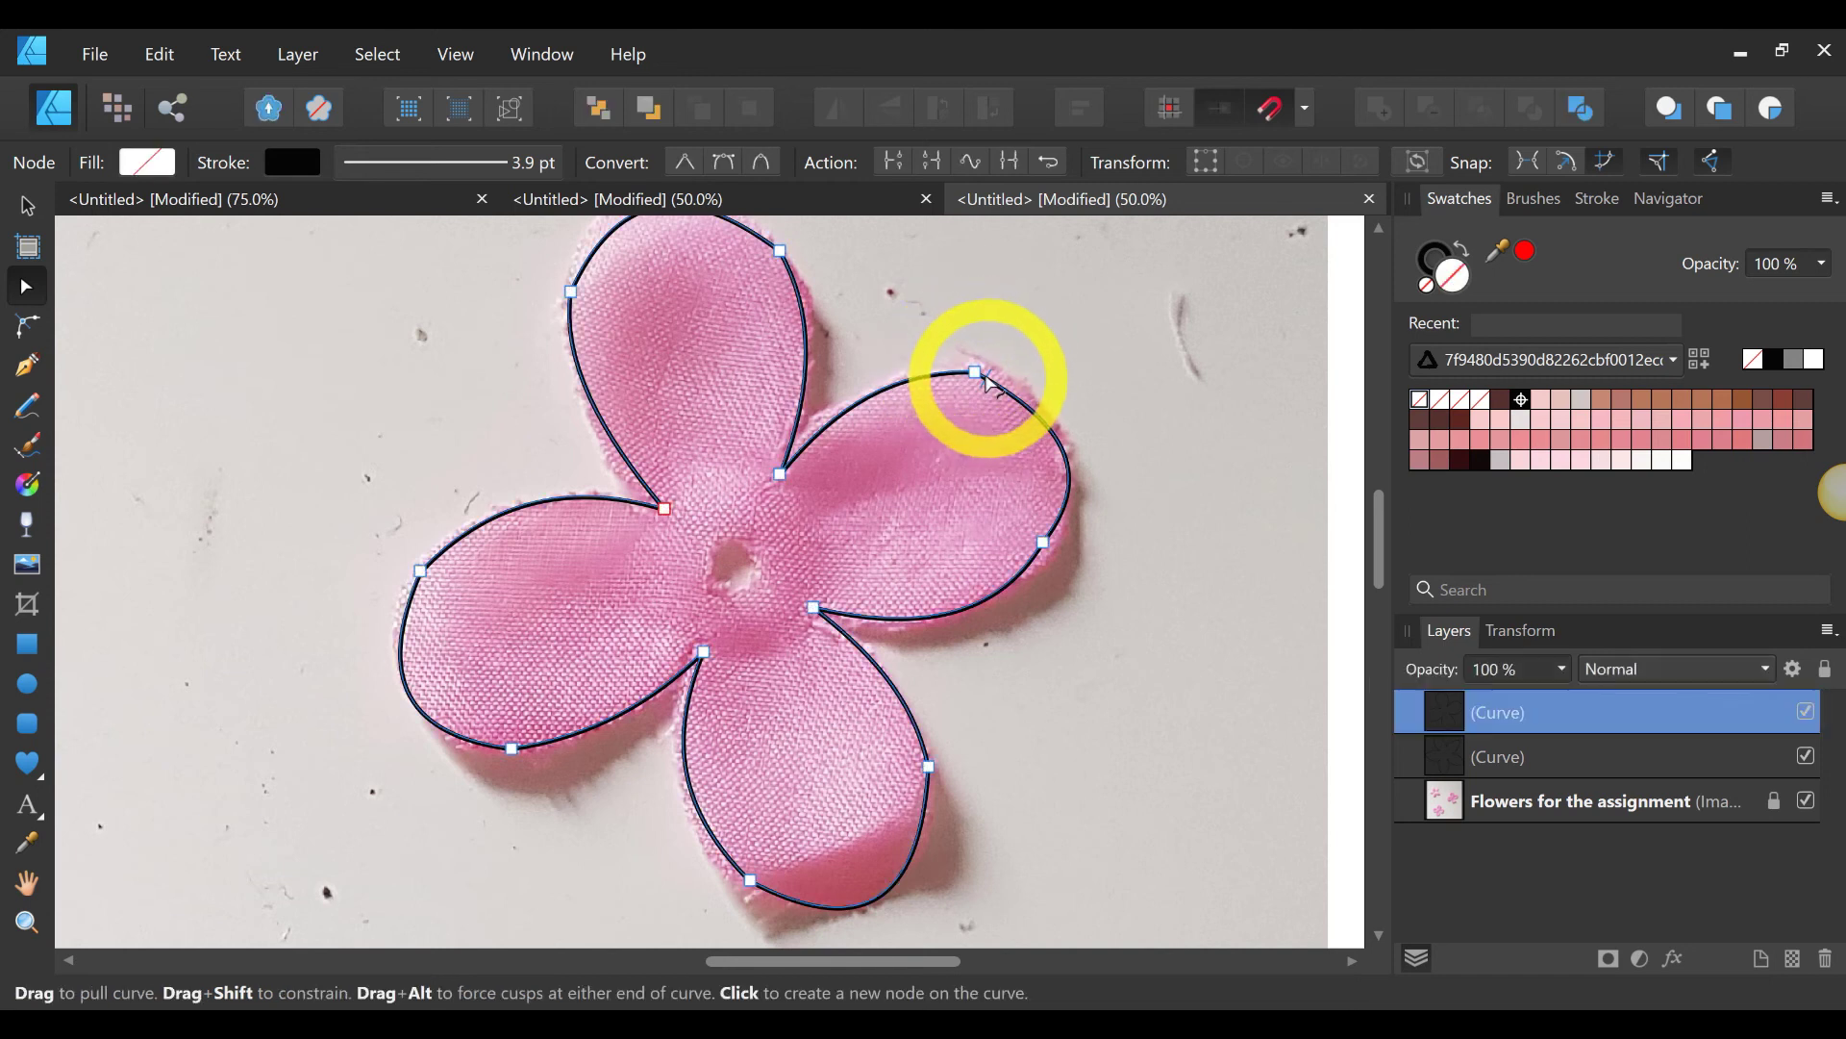
{"action": "left_click", "coordinate": [723, 162]}
{"action": "left_click", "coordinate": [1195, 506]}
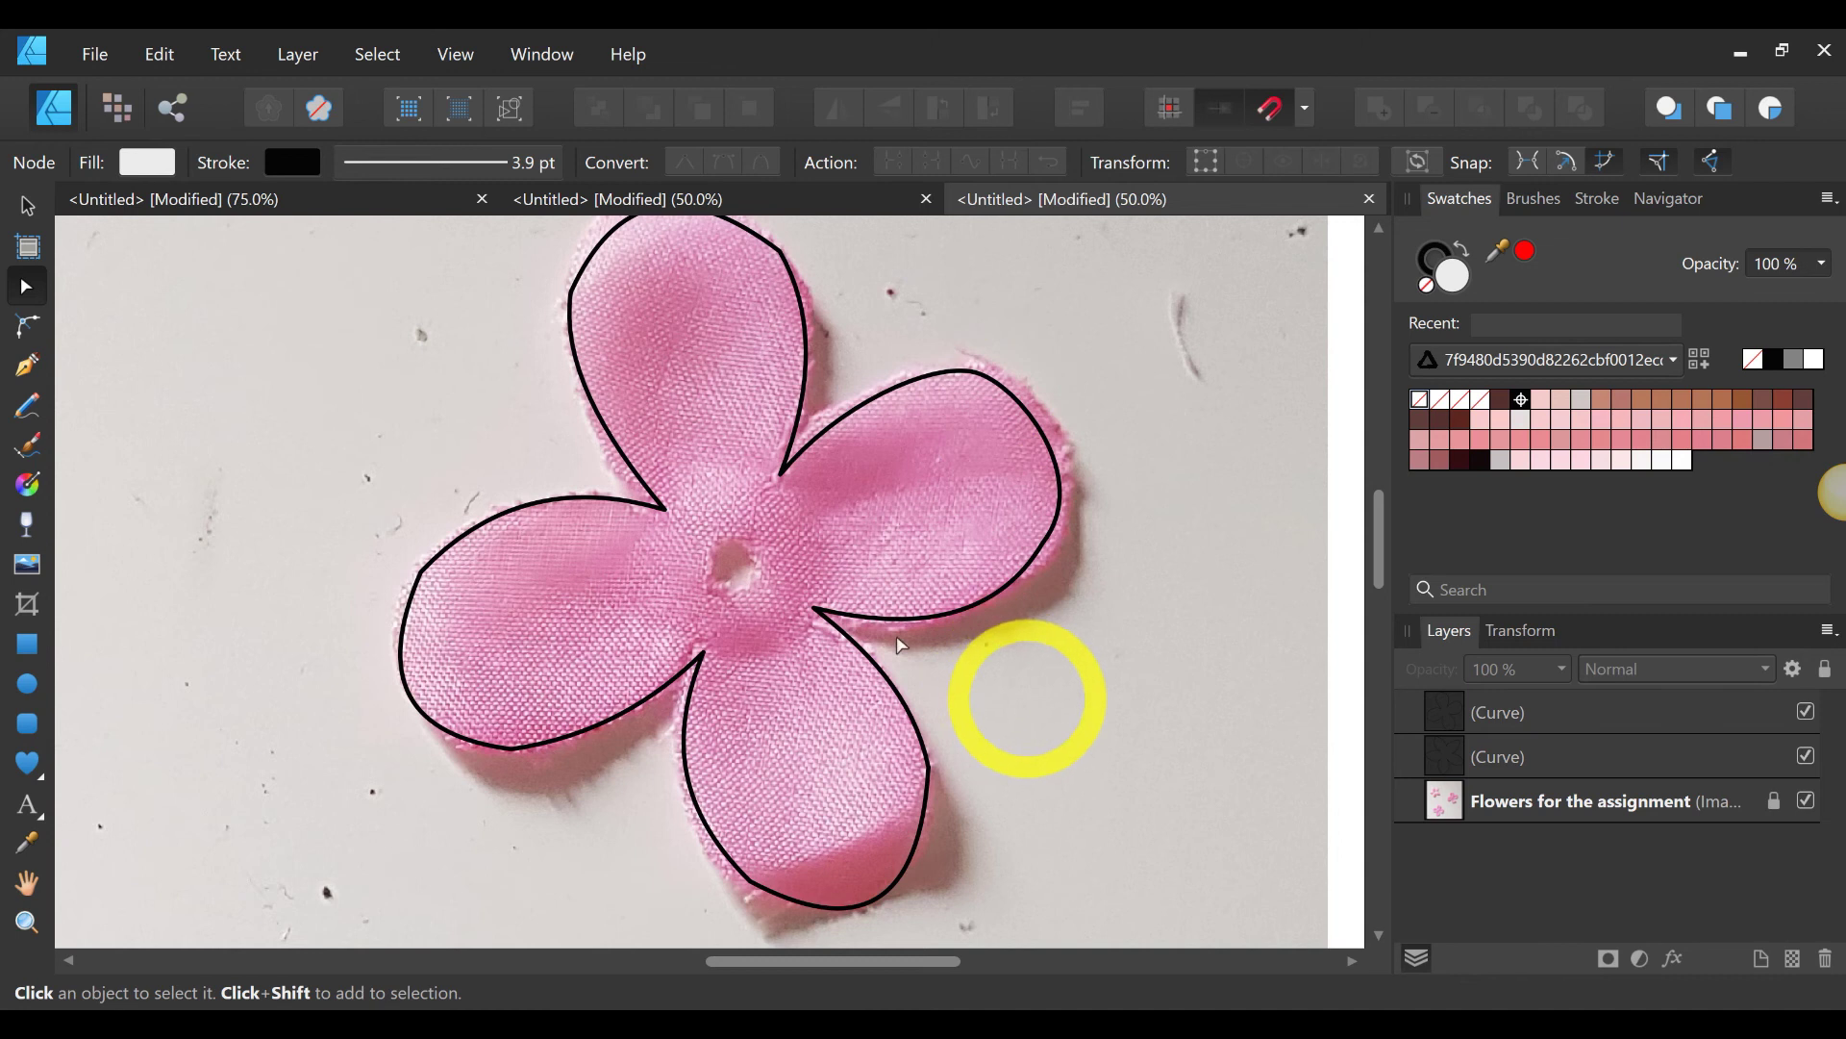
Step: Convert the left petal's upper tip node to smooth and pull its tip segment slightly outward to the photo's edge
{"action": "left_click", "coordinate": [484, 517]}
{"action": "left_click", "coordinate": [421, 571]}
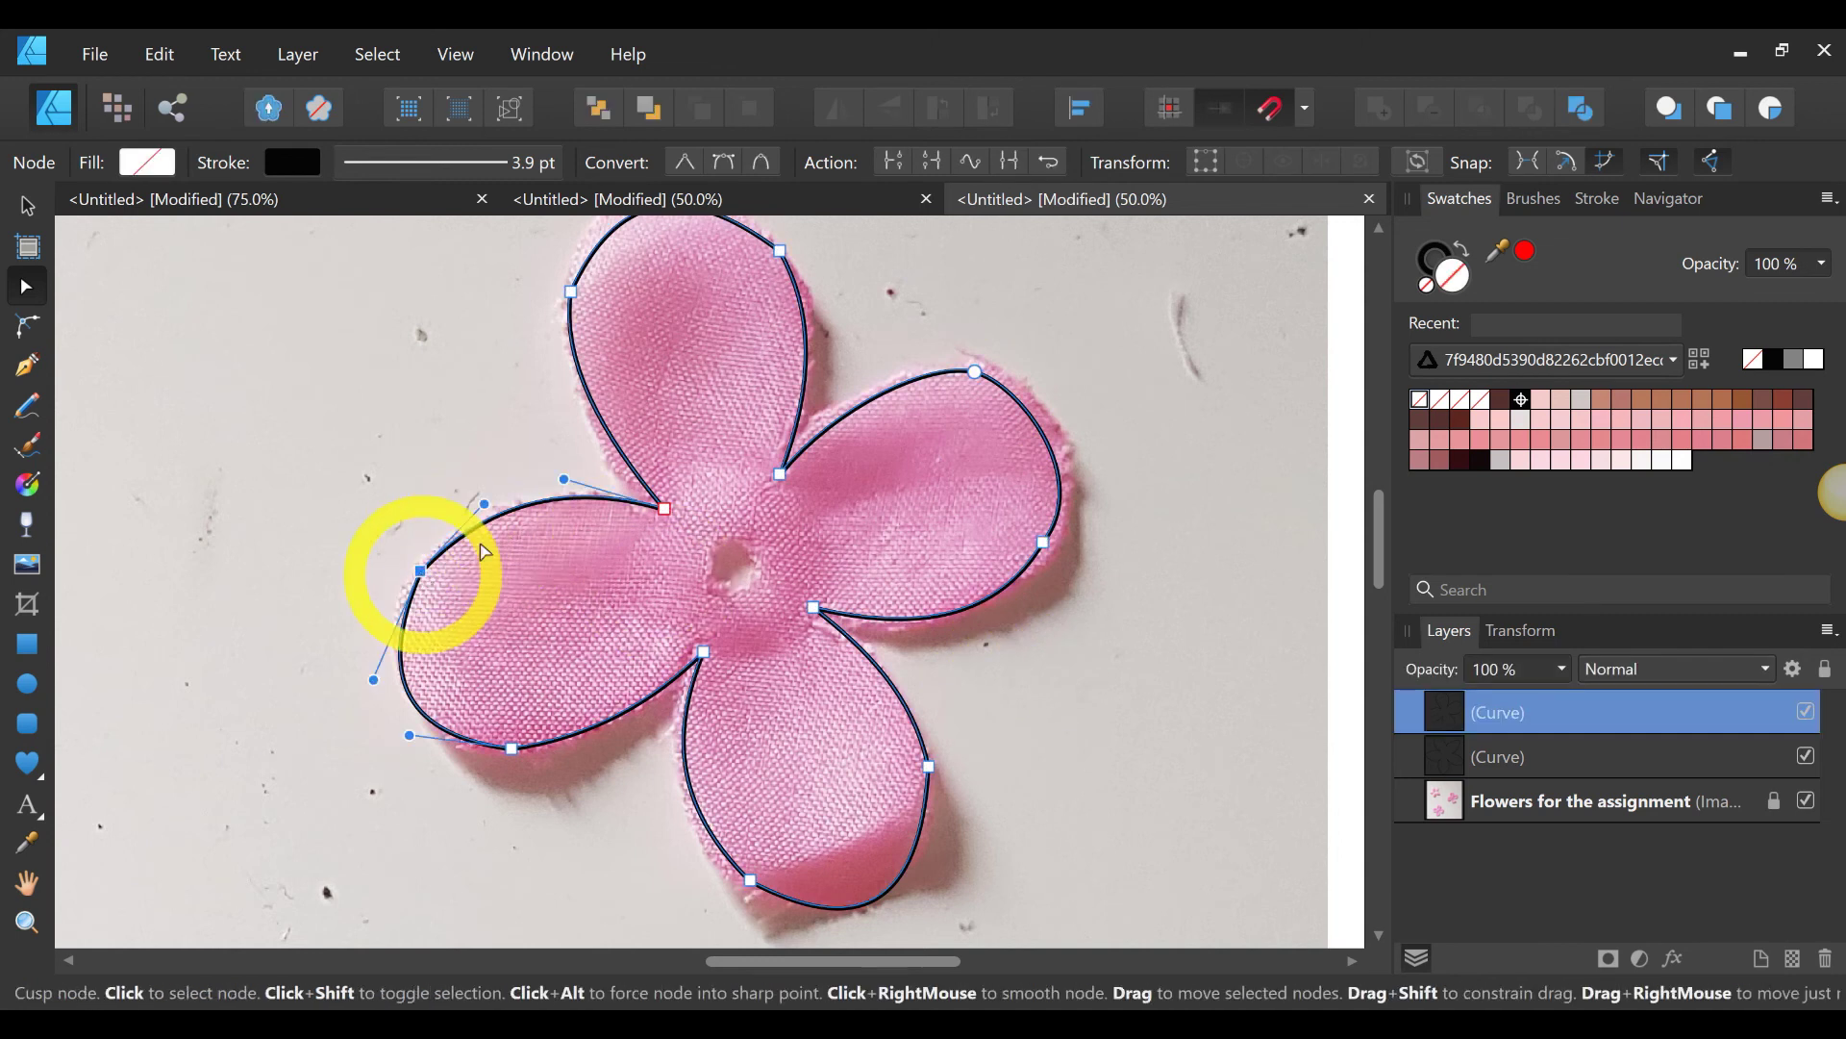
{"action": "left_click", "coordinate": [735, 160]}
{"action": "left_click_drag", "start_coordinate": [435, 703], "coordinate": [426, 709]}
{"action": "left_click", "coordinate": [1106, 750]}
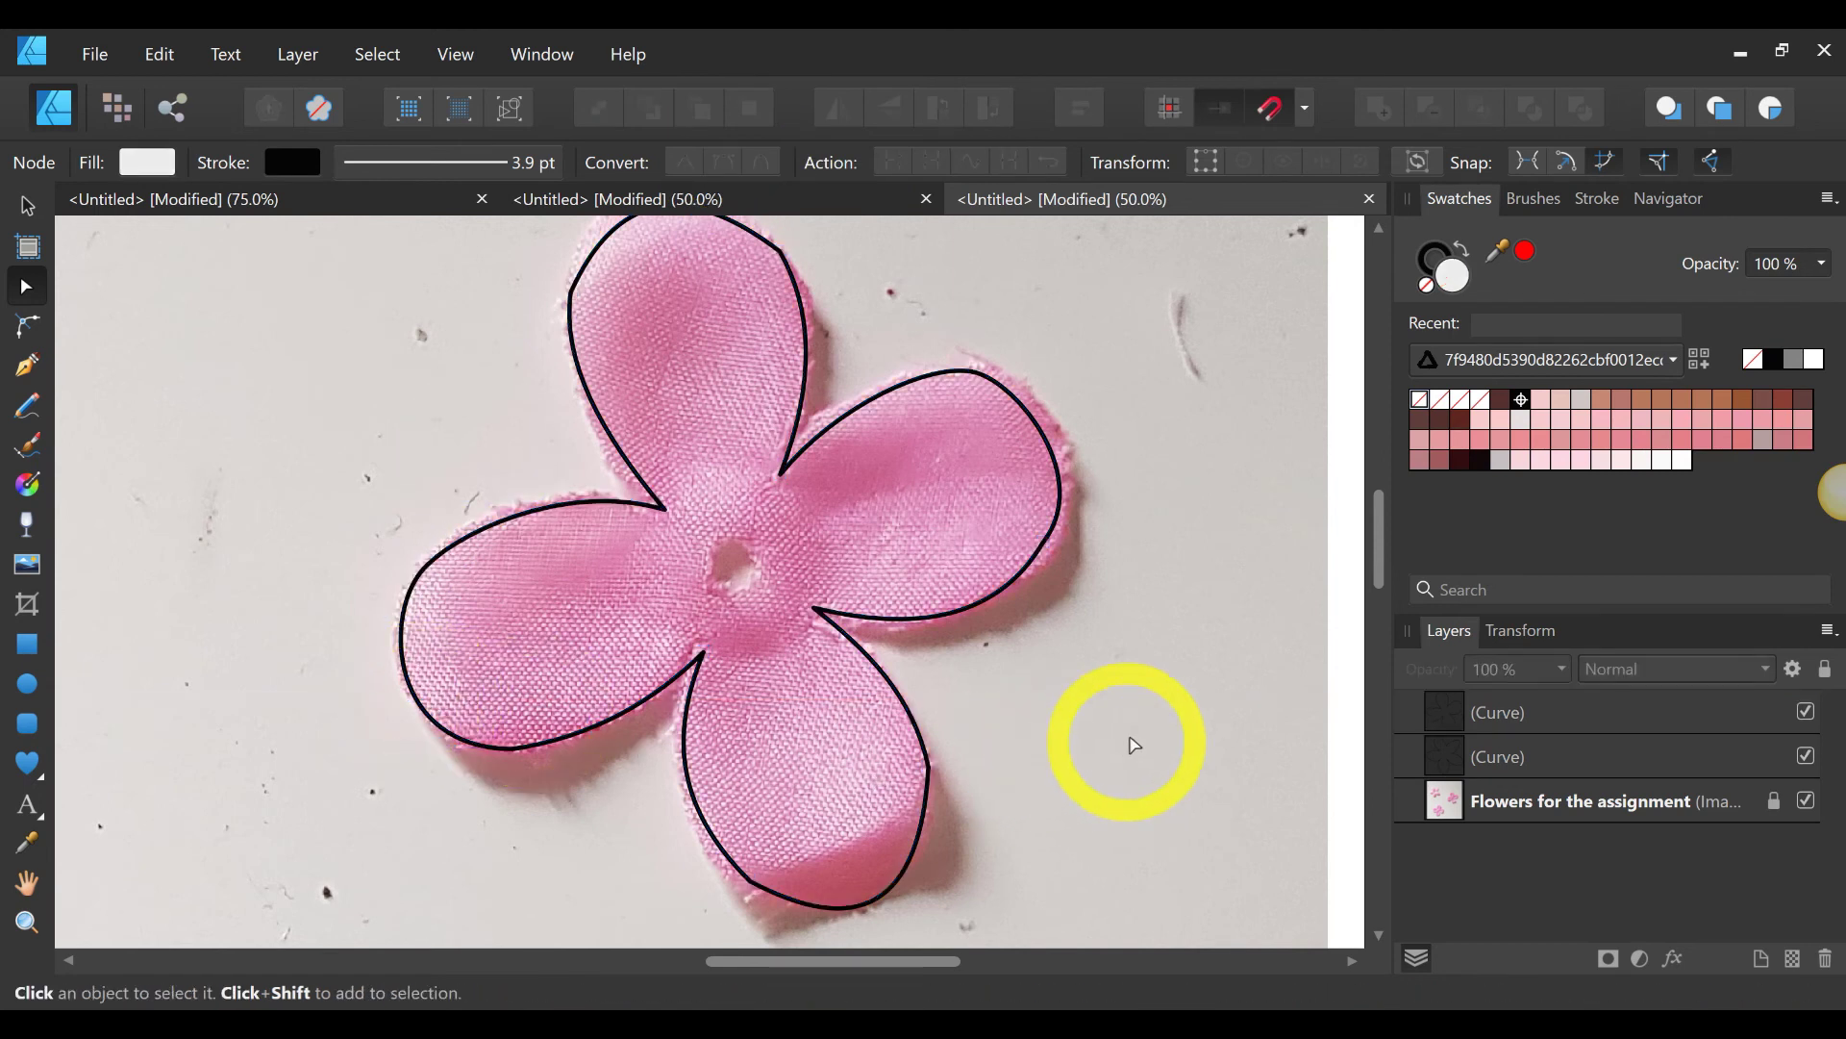
Step: Convert the bottom petal's left tip node to smooth, pull the tip segment outward and nudge the node slightly left
{"action": "left_click", "coordinate": [752, 886]}
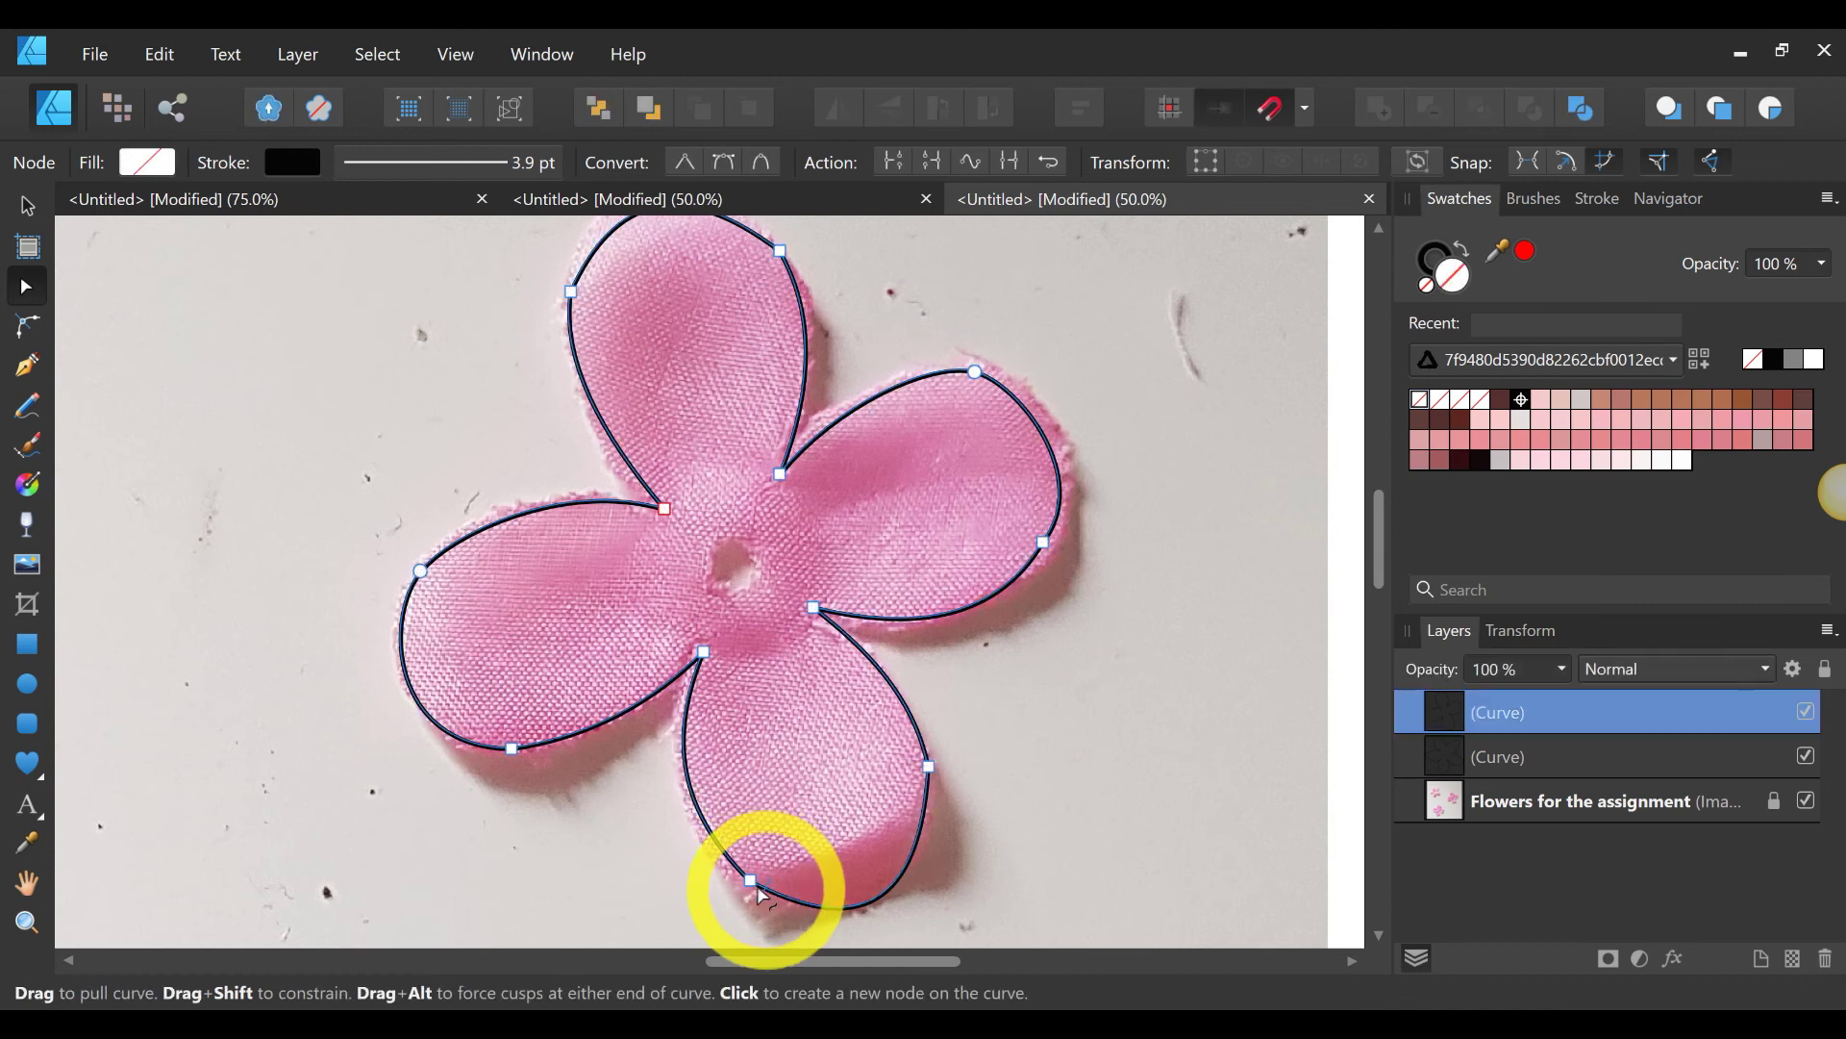
{"action": "left_click", "coordinate": [726, 171]}
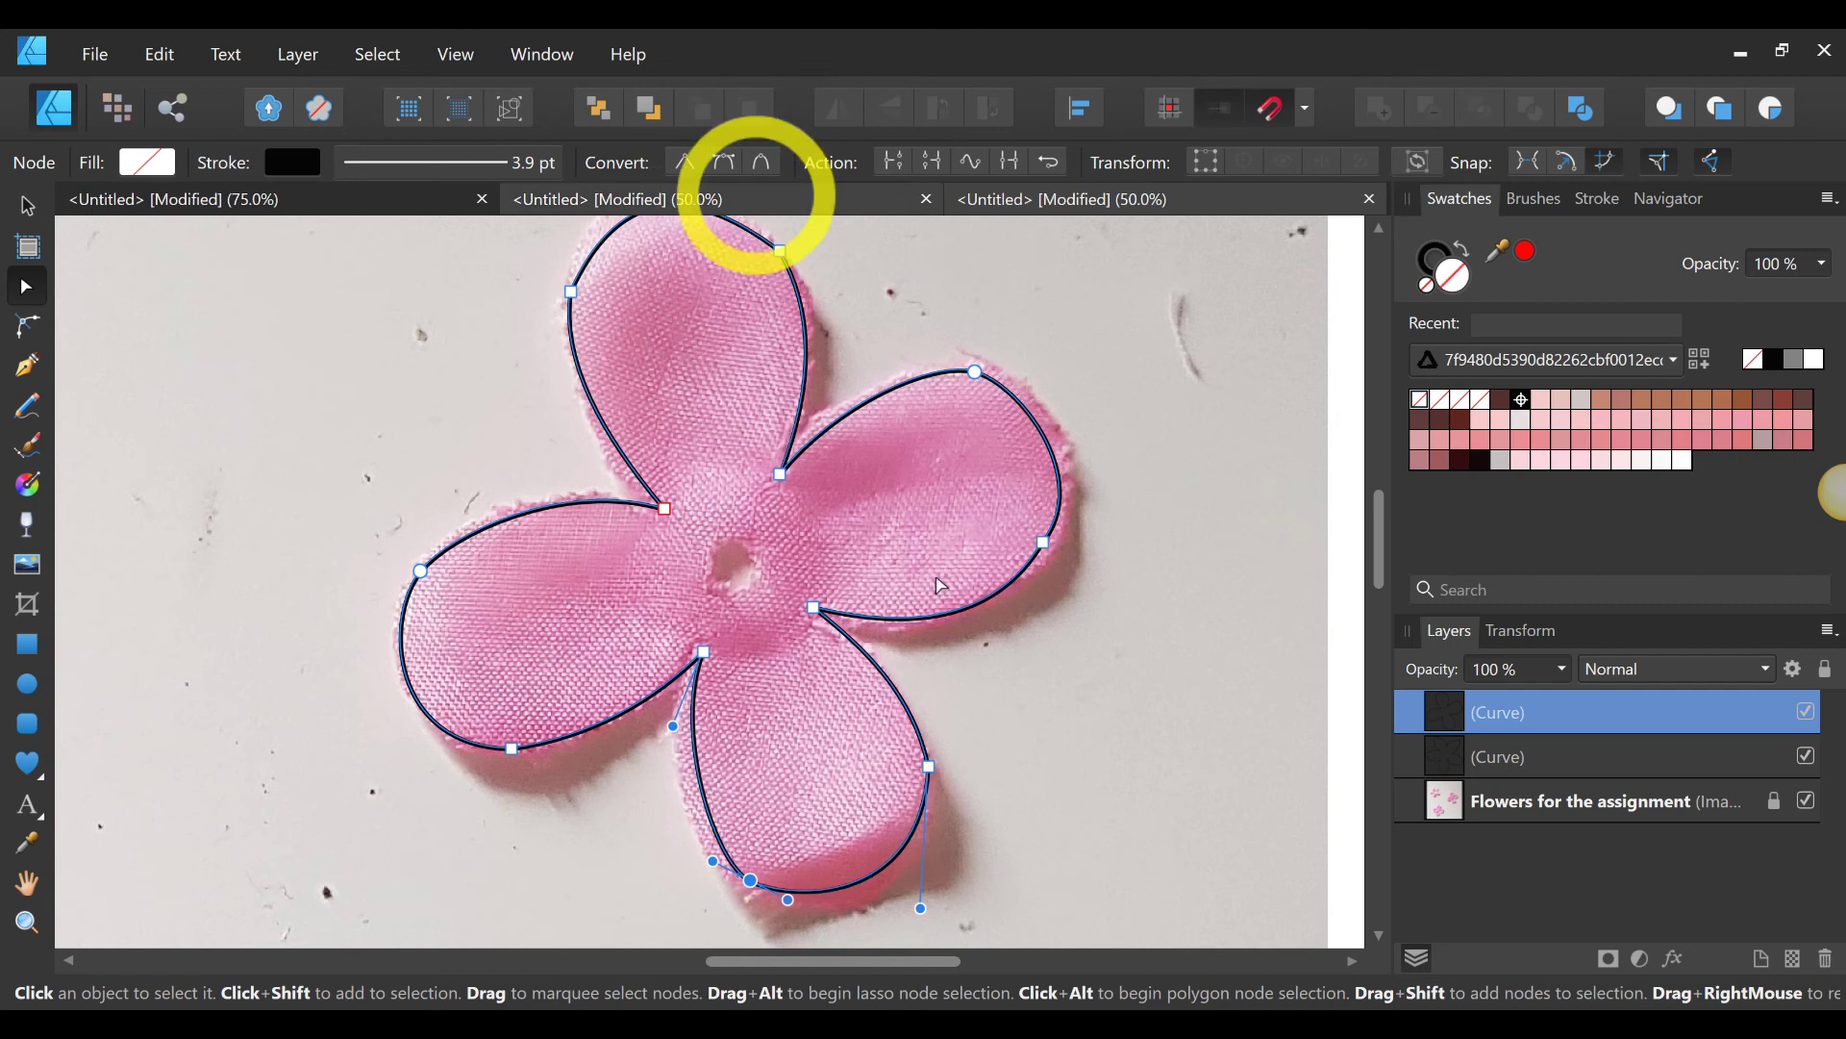
{"action": "scroll", "coordinate": [1092, 721], "scroll_direction": "down", "scroll_amount": 3}
{"action": "left_click_drag", "start_coordinate": [914, 733], "coordinate": [885, 773]}
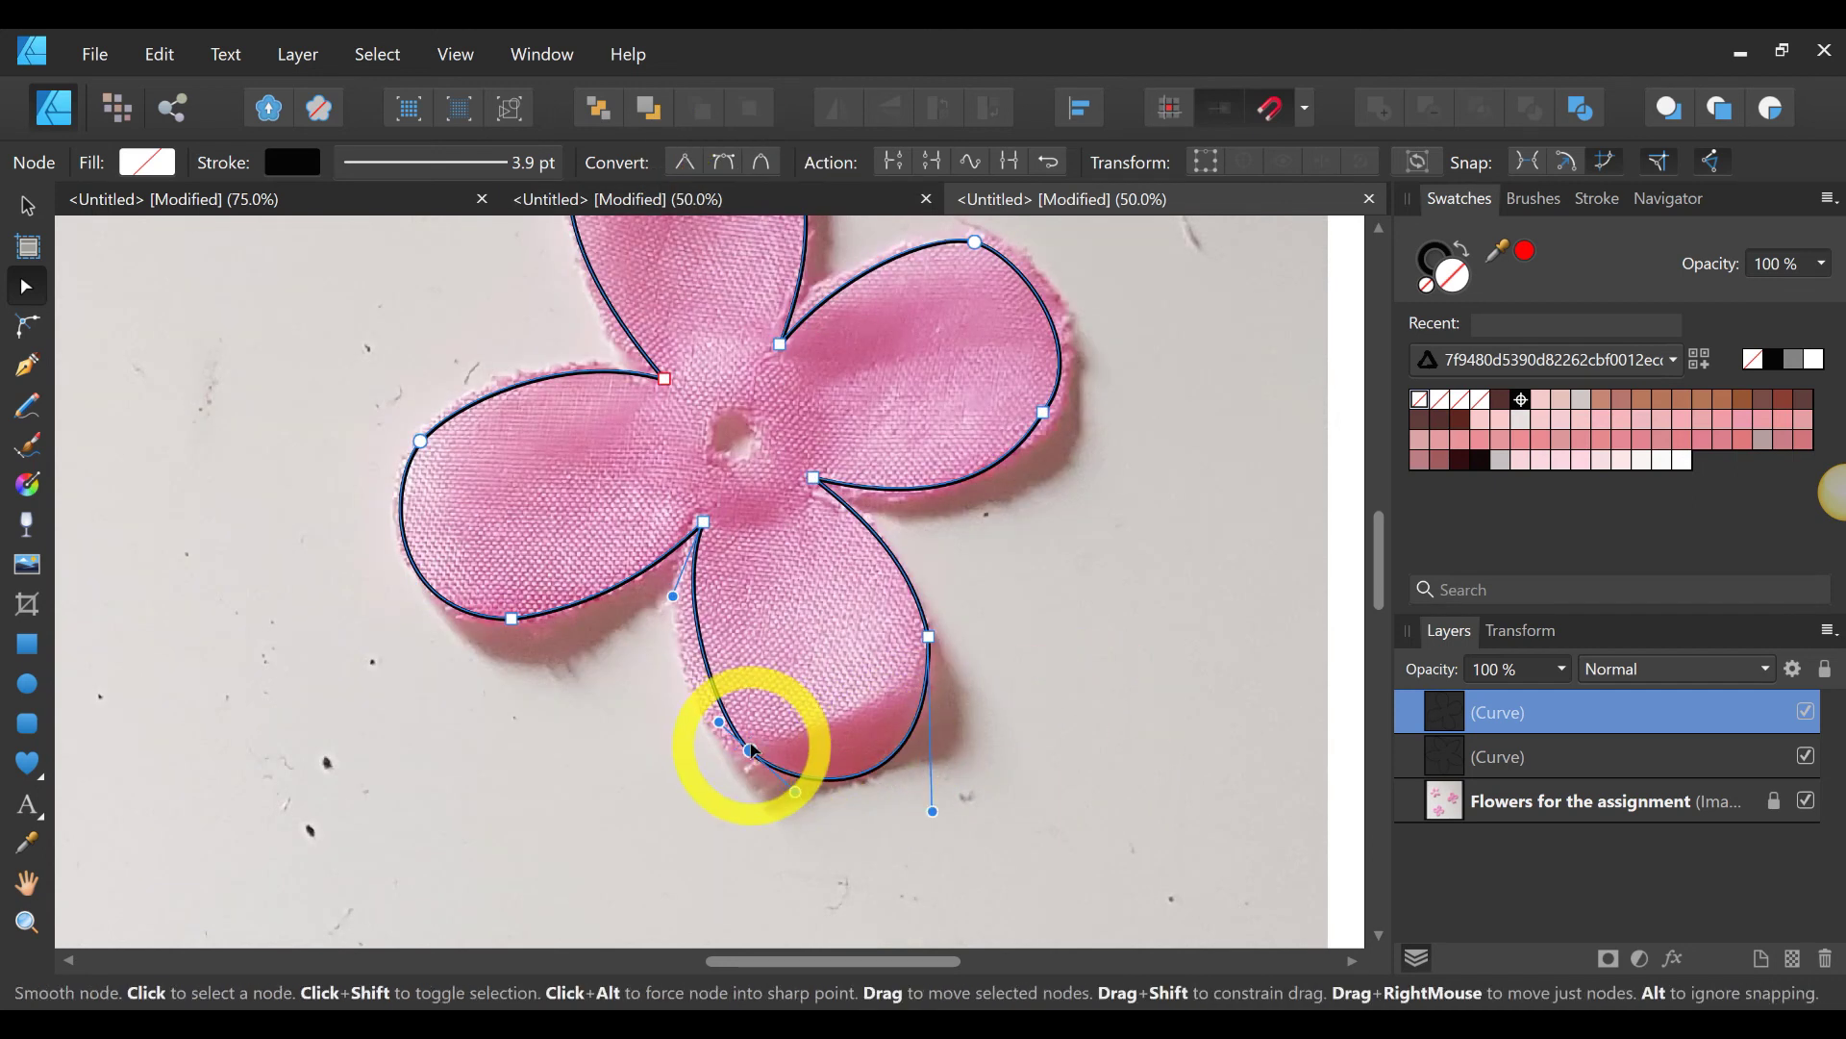
{"action": "left_click_drag", "start_coordinate": [745, 755], "coordinate": [733, 757]}
{"action": "scroll", "coordinate": [760, 538], "scroll_direction": "up", "scroll_amount": 3}
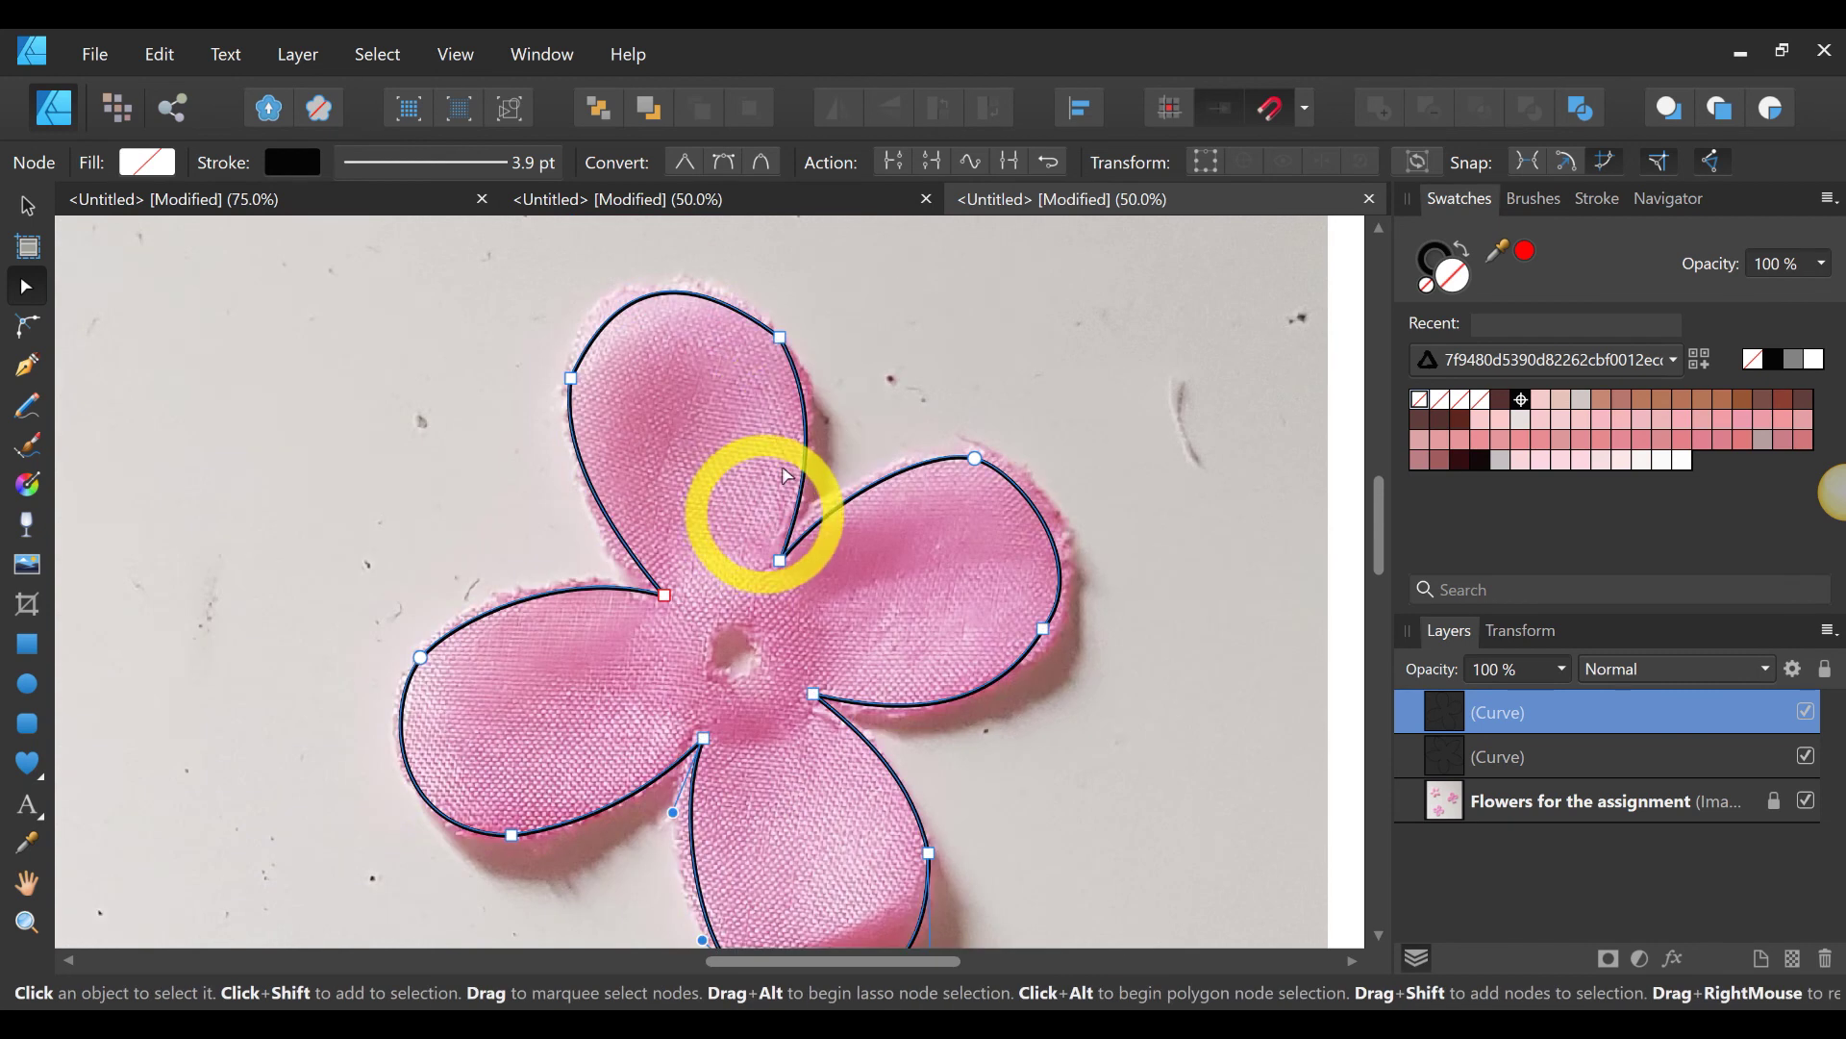
Step: Convert both tip nodes of the top petal to smooth and bend the tip segment back out to the photo's edge
{"action": "left_click", "coordinate": [724, 160]}
{"action": "left_click_drag", "start_coordinate": [652, 315], "coordinate": [663, 293]}
{"action": "left_click", "coordinate": [577, 371]}
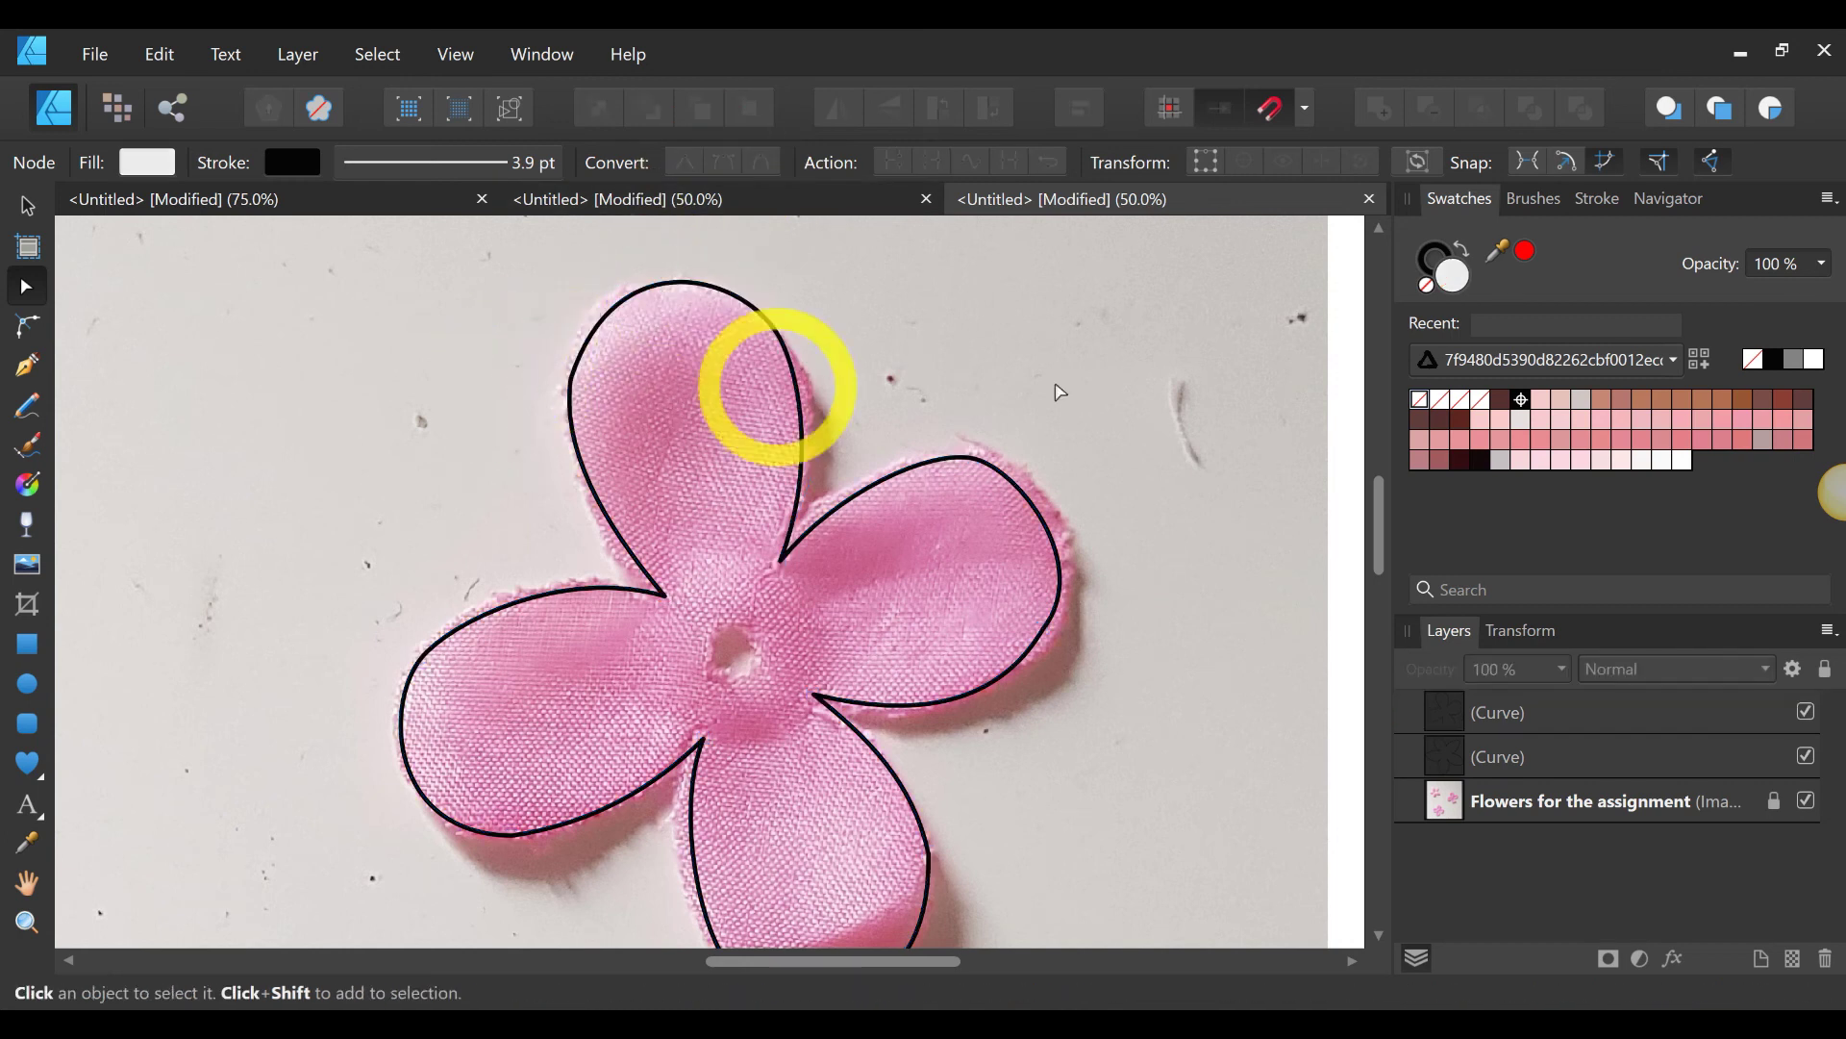
{"action": "left_click", "coordinate": [707, 281]}
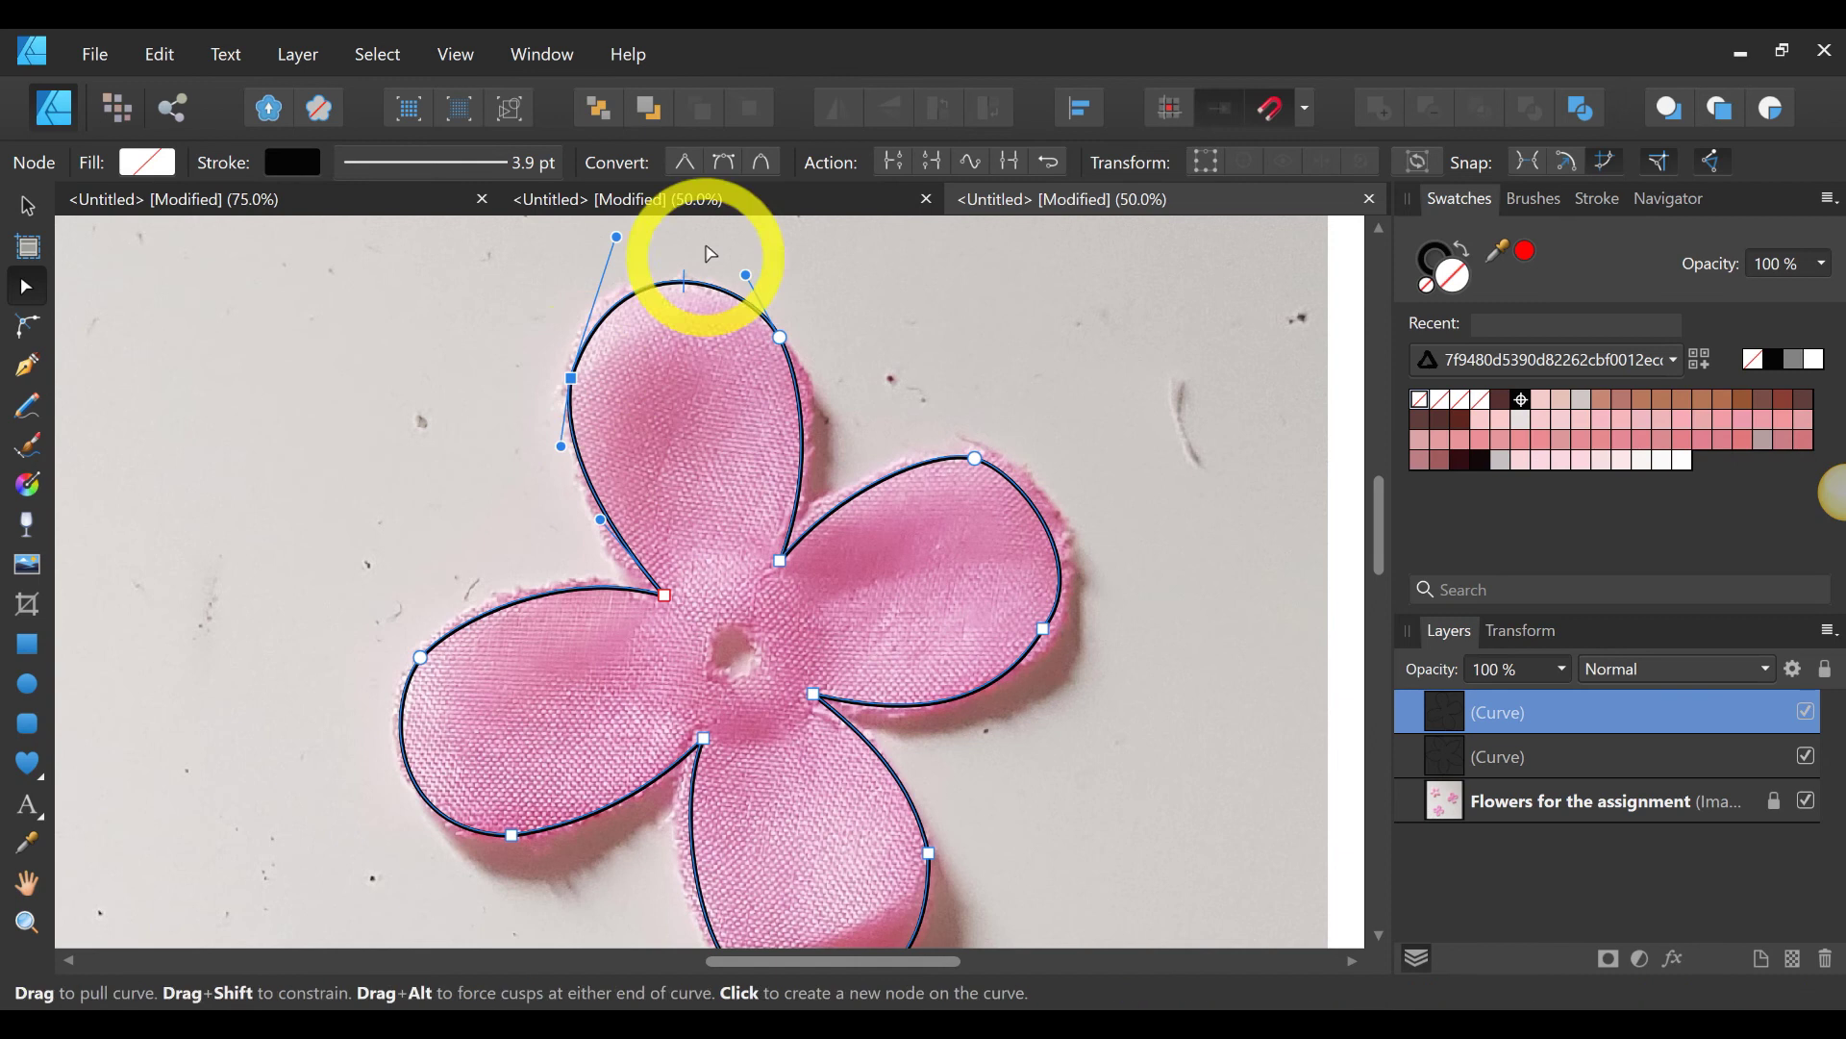
{"action": "left_click", "coordinate": [721, 164]}
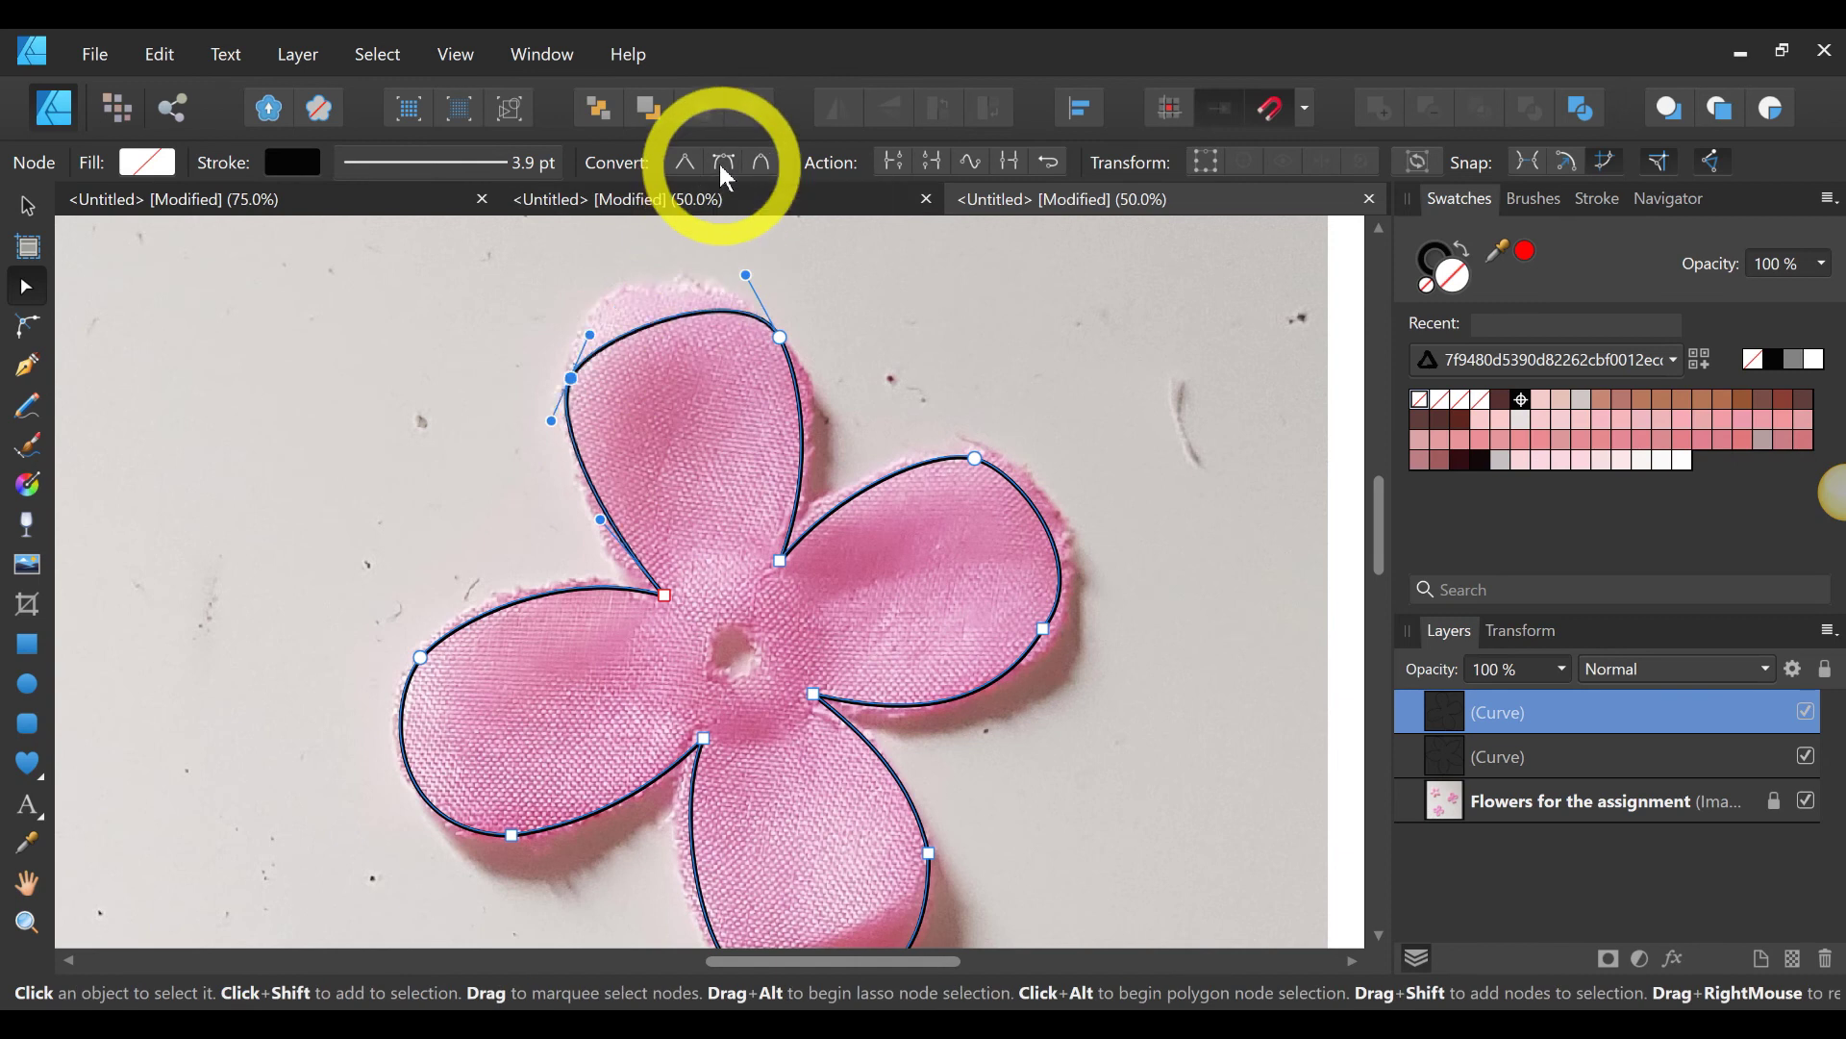
{"action": "left_click", "coordinate": [662, 303]}
{"action": "scroll", "coordinate": [1195, 516], "scroll_direction": "down", "scroll_amount": 4}
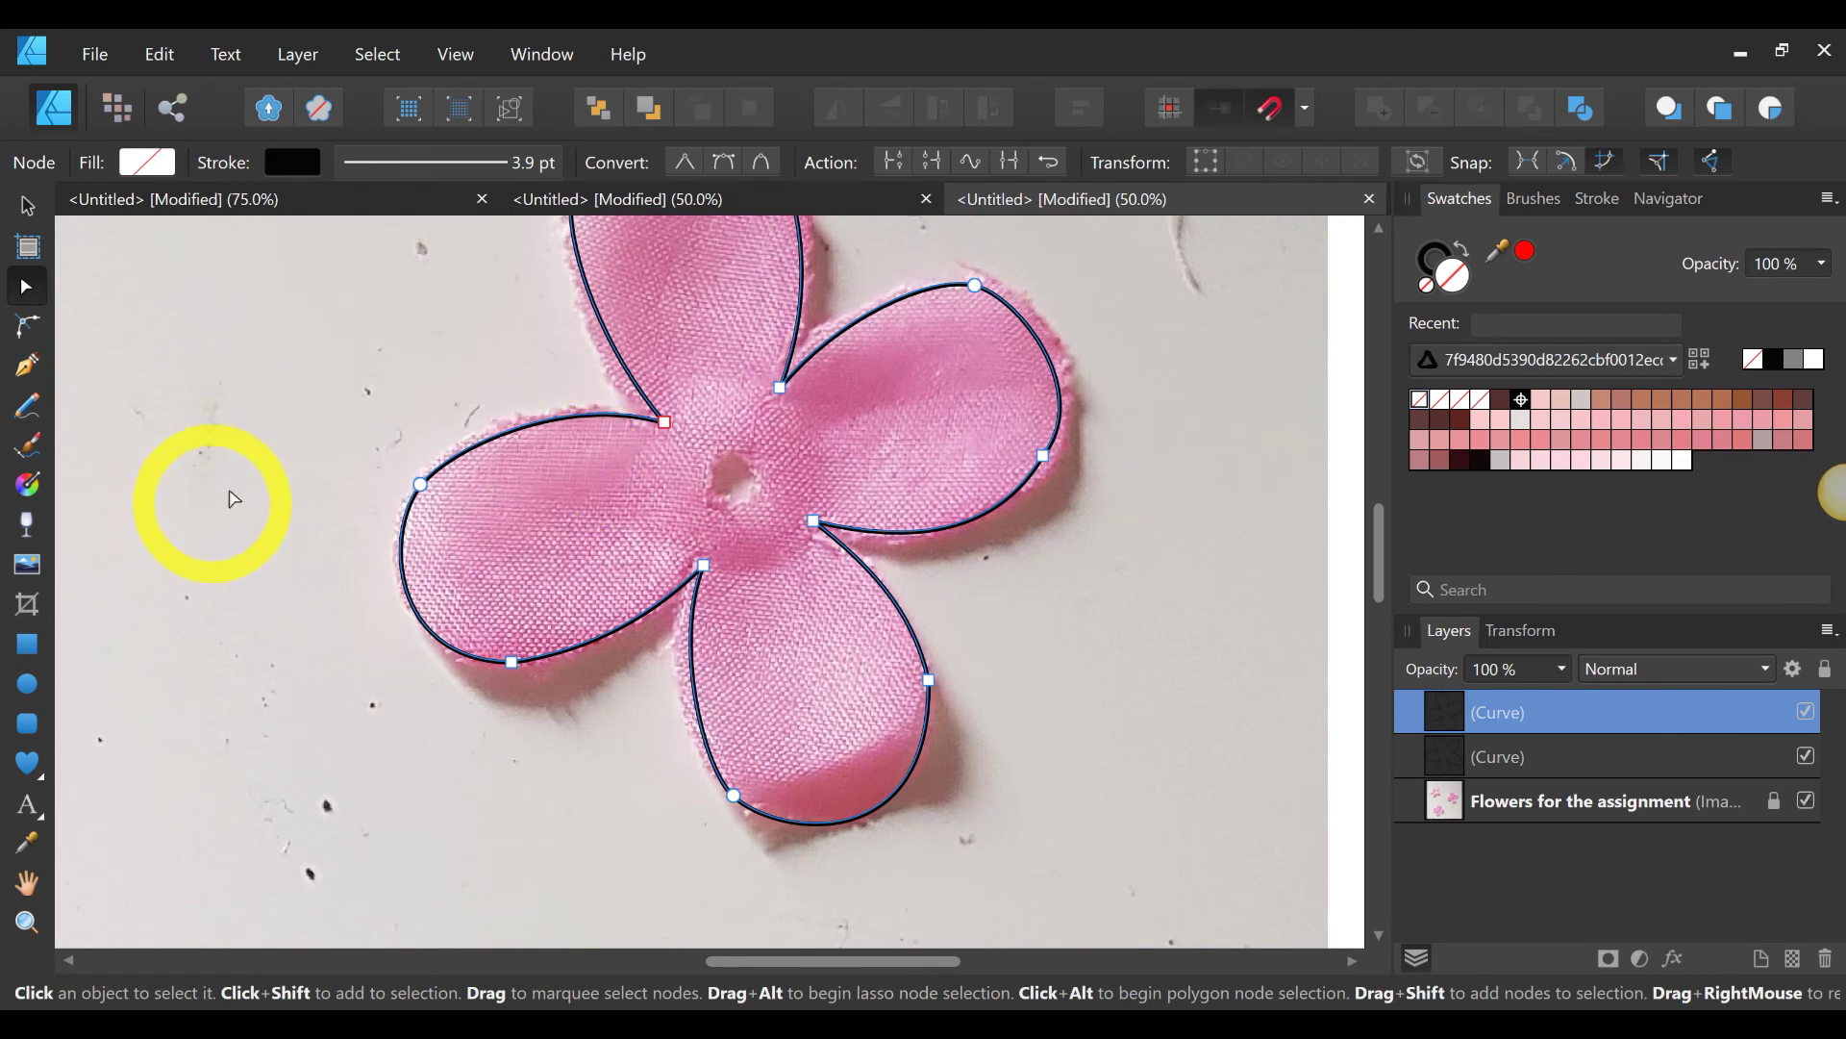
Step: Deselect the finished outline and start a Pen tool curve on the untraced lower flower, at the notch between its left and top petals
{"action": "left_click", "coordinate": [27, 204]}
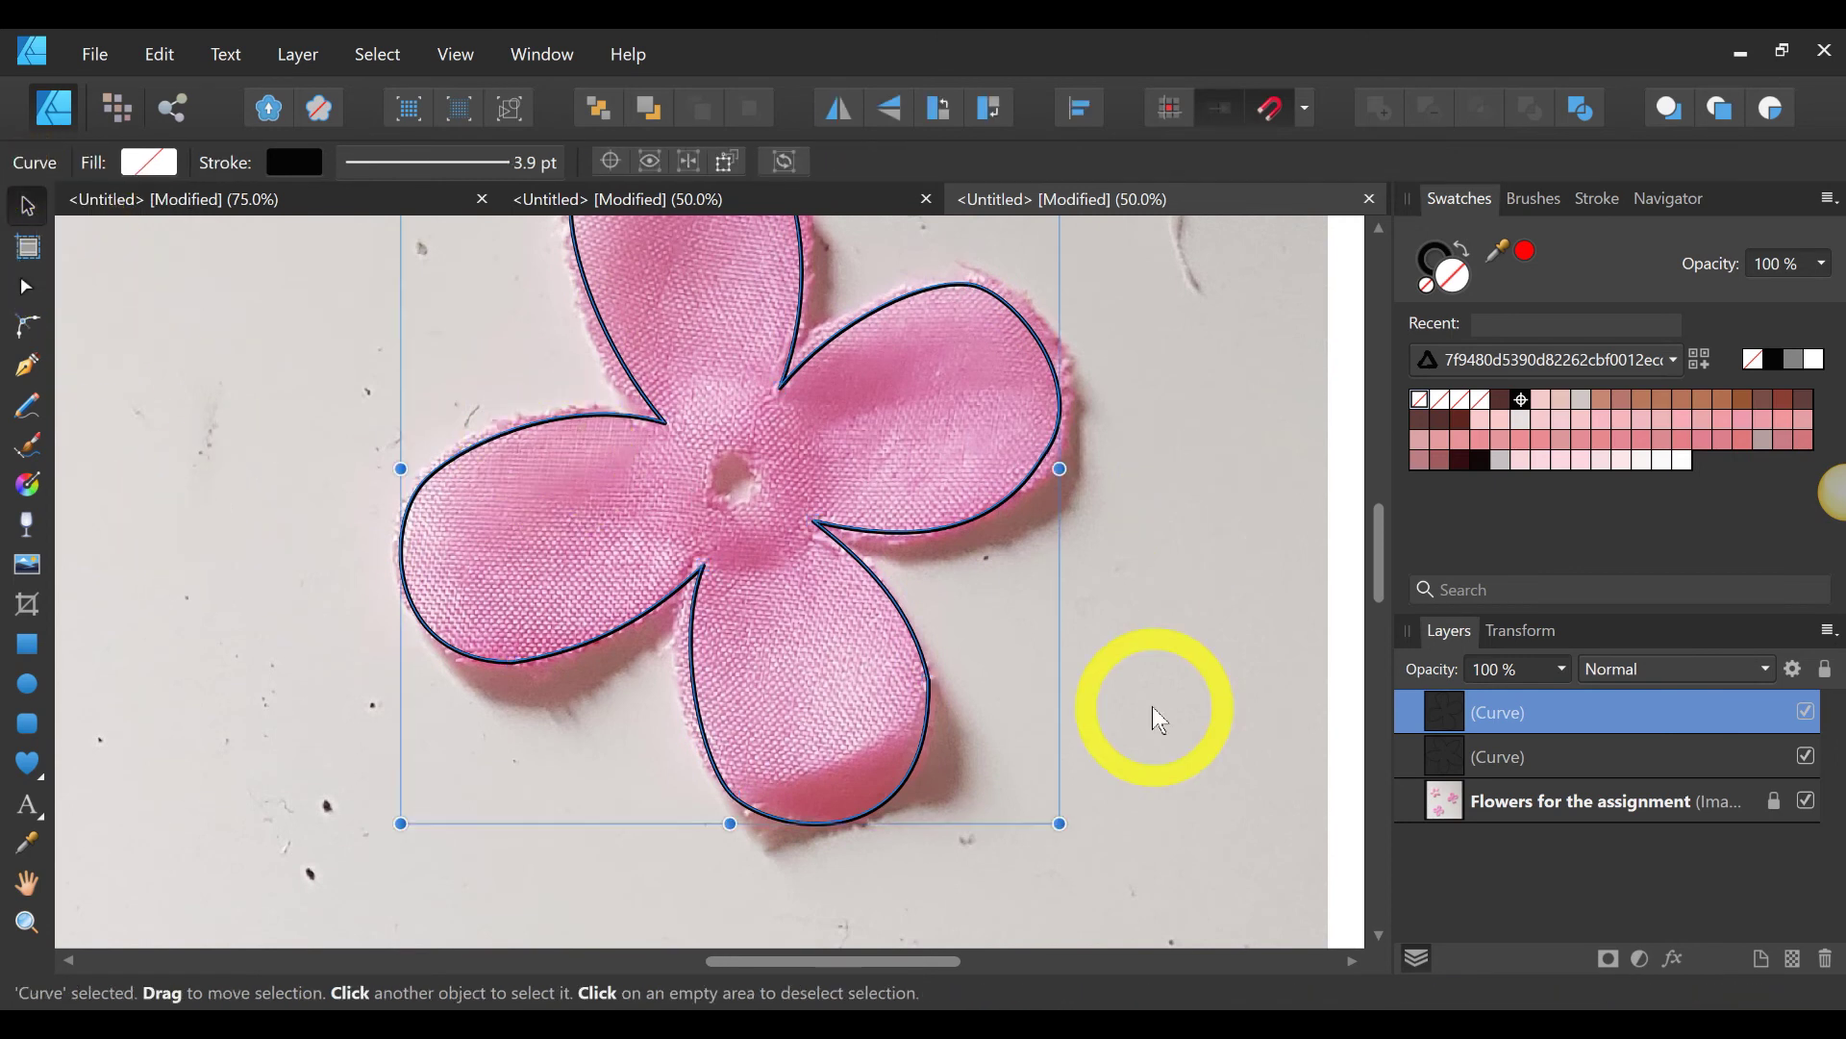
{"action": "left_click", "coordinate": [1152, 708]}
{"action": "key", "text": "z"}
{"action": "left_click", "coordinate": [1152, 708], "text": "alt"}
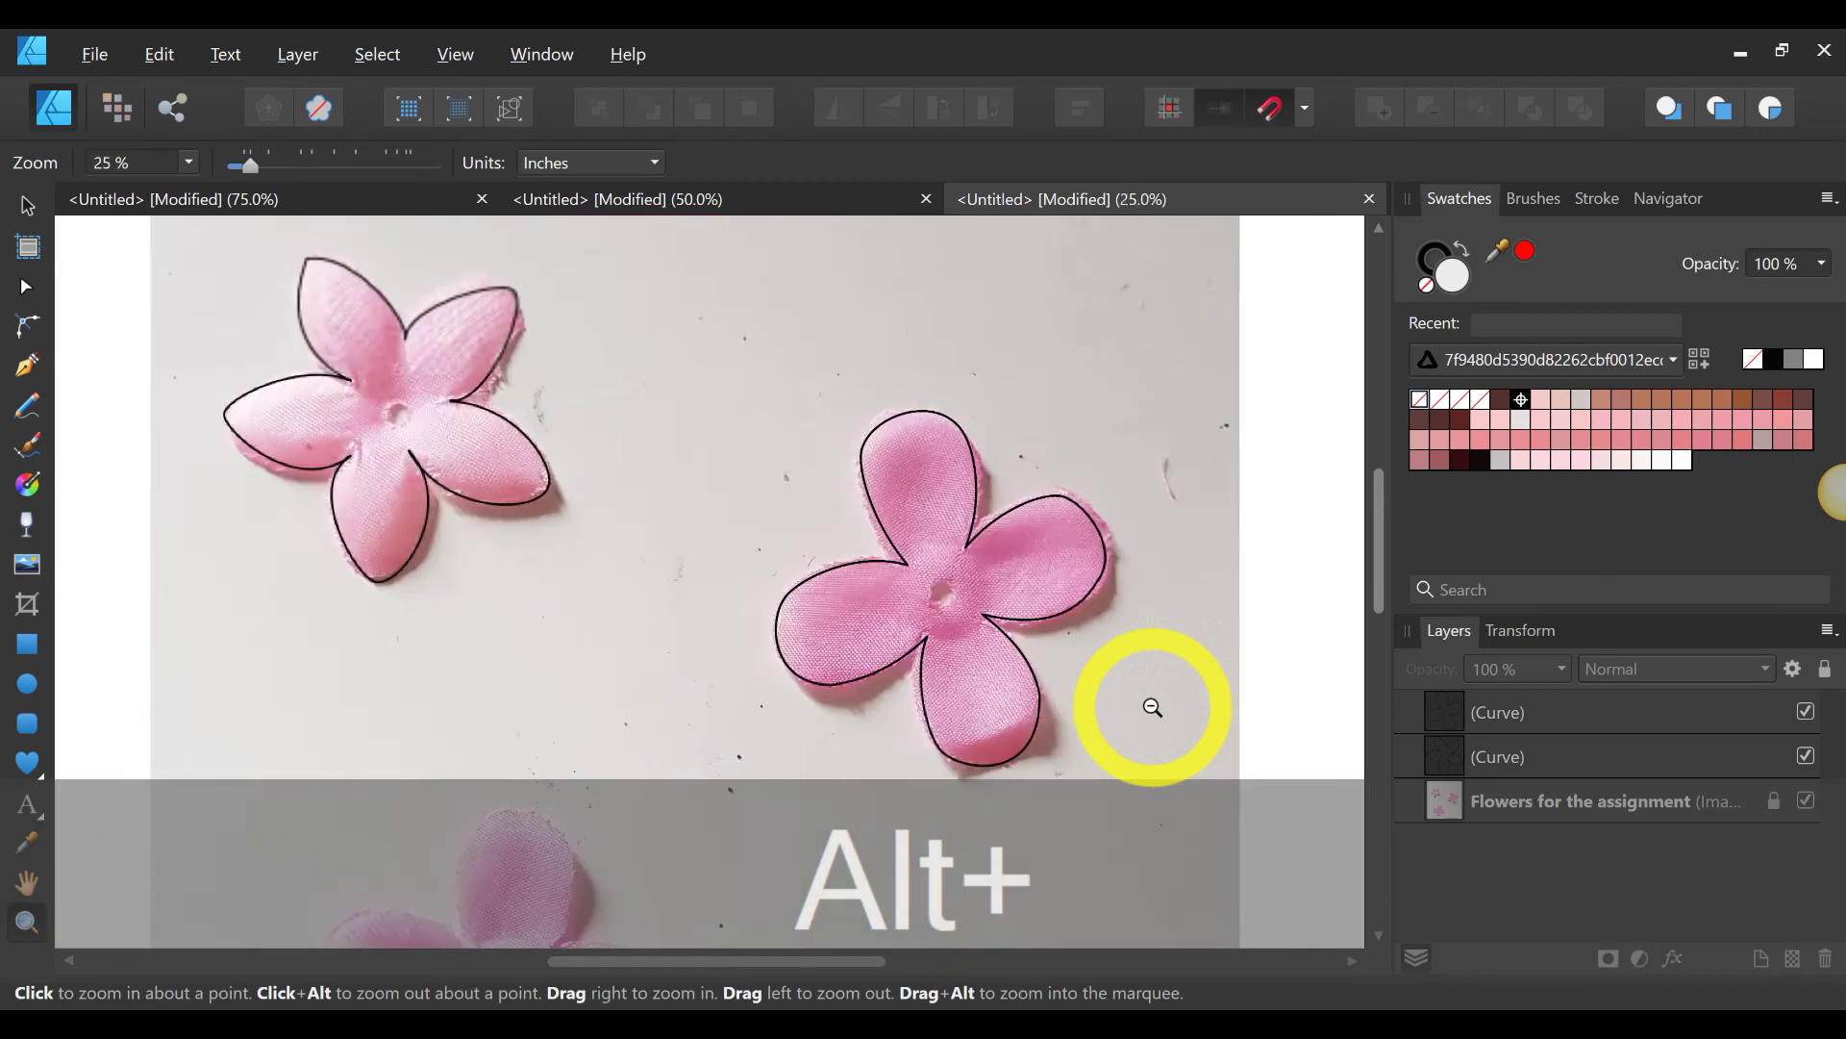
{"action": "left_click", "coordinate": [1152, 708], "text": "alt"}
{"action": "scroll", "coordinate": [1140, 707], "scroll_direction": "down", "scroll_amount": 5}
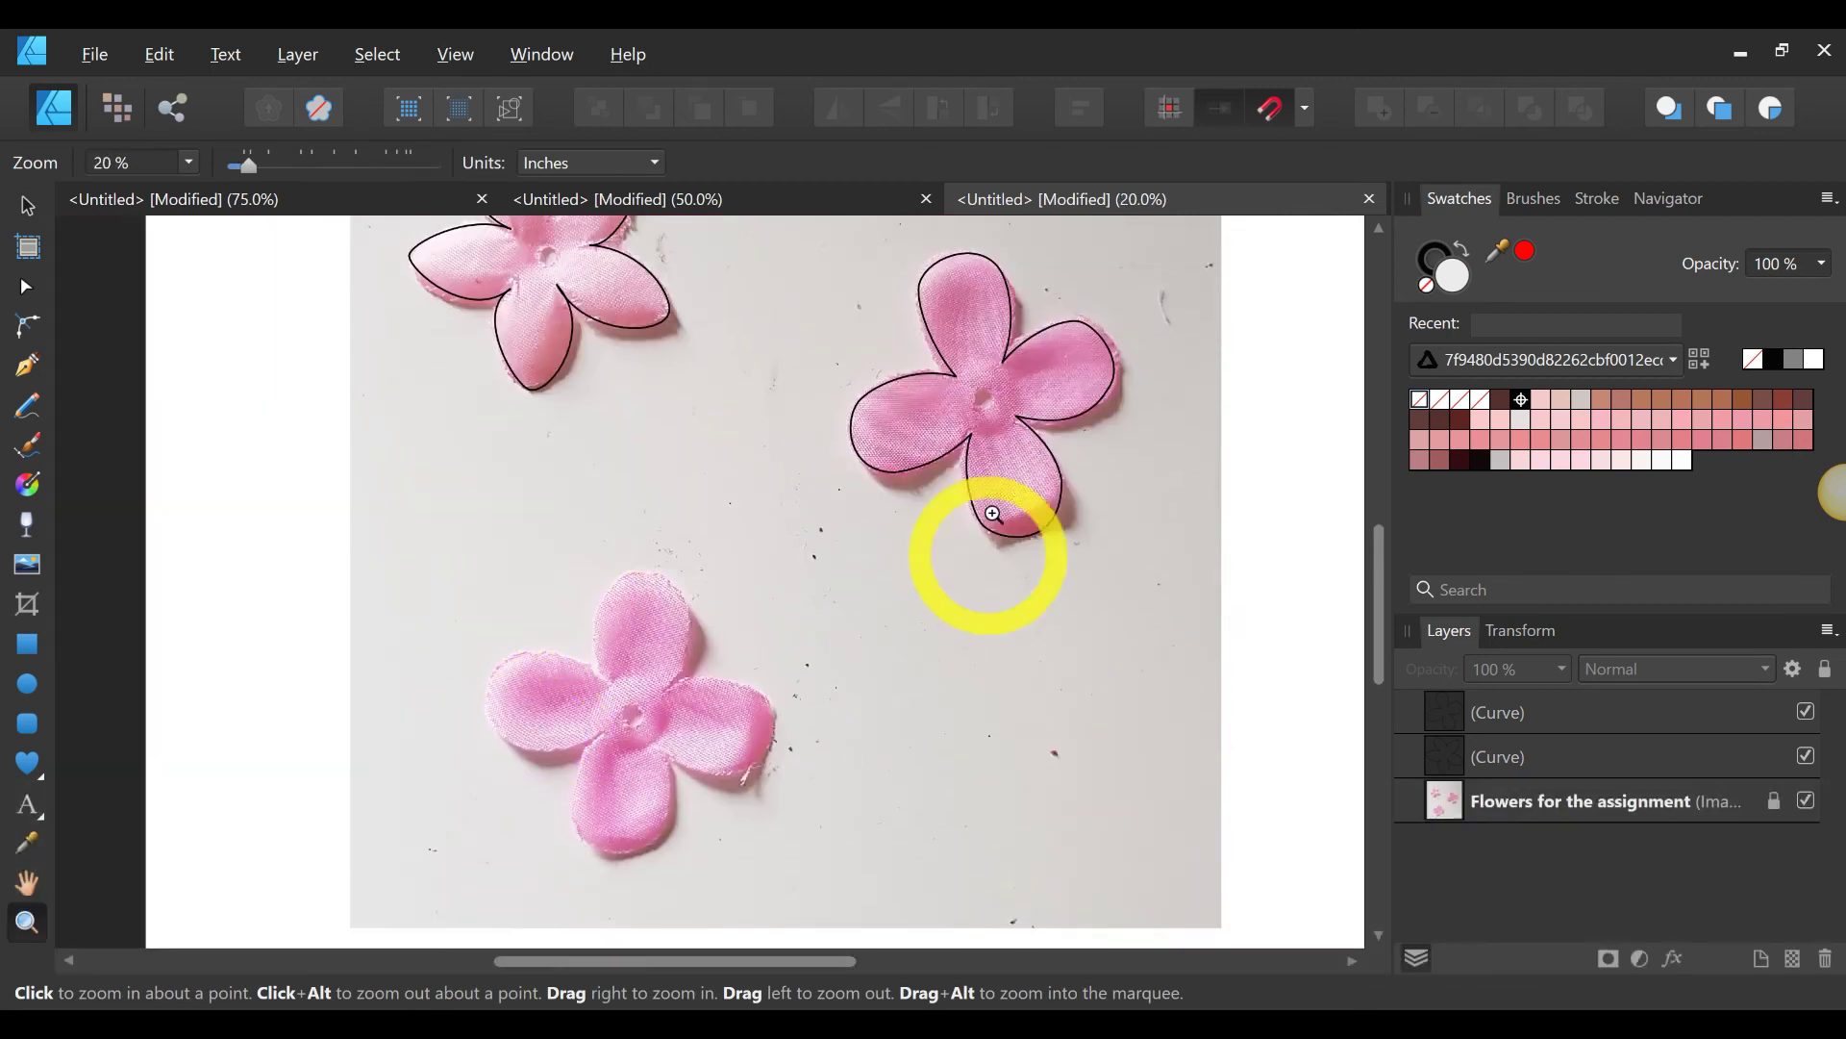
{"action": "left_click_drag", "start_coordinate": [575, 666], "coordinate": [964, 610]}
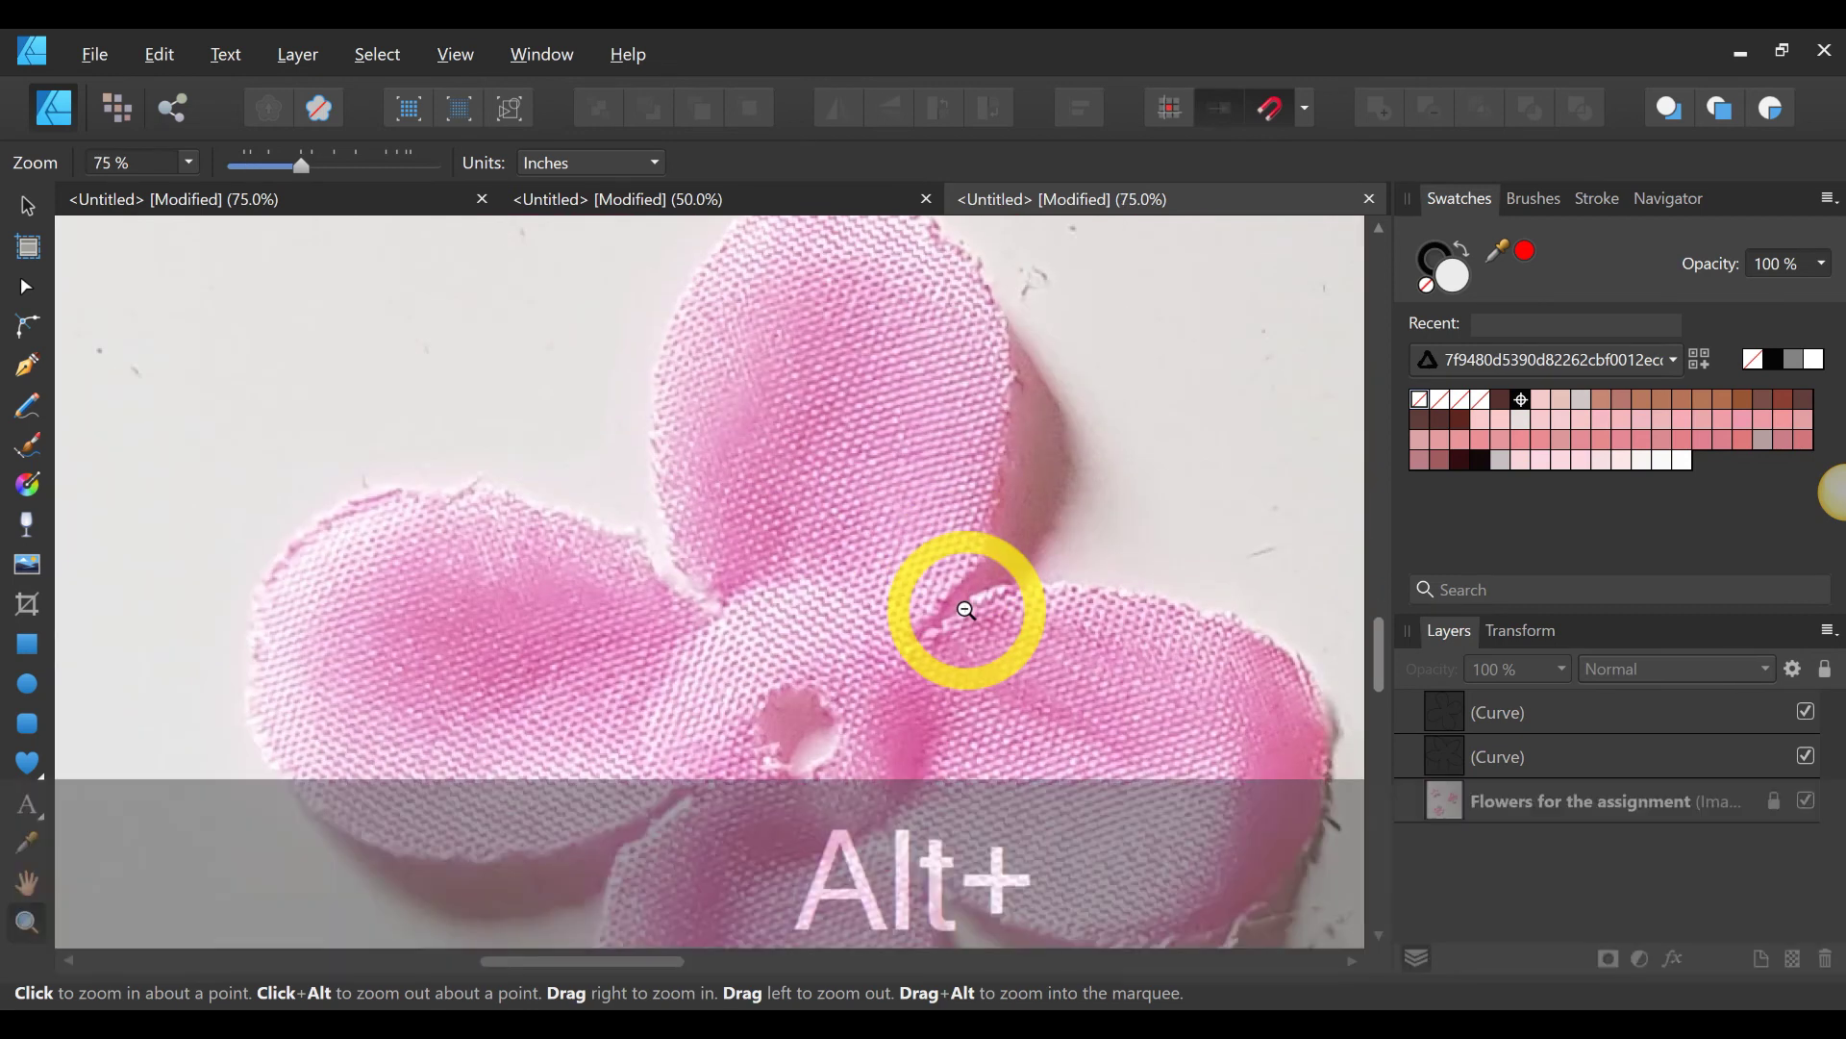
{"action": "left_click", "coordinate": [964, 610], "text": "alt"}
{"action": "scroll", "coordinate": [966, 610], "scroll_direction": "down", "scroll_amount": 1}
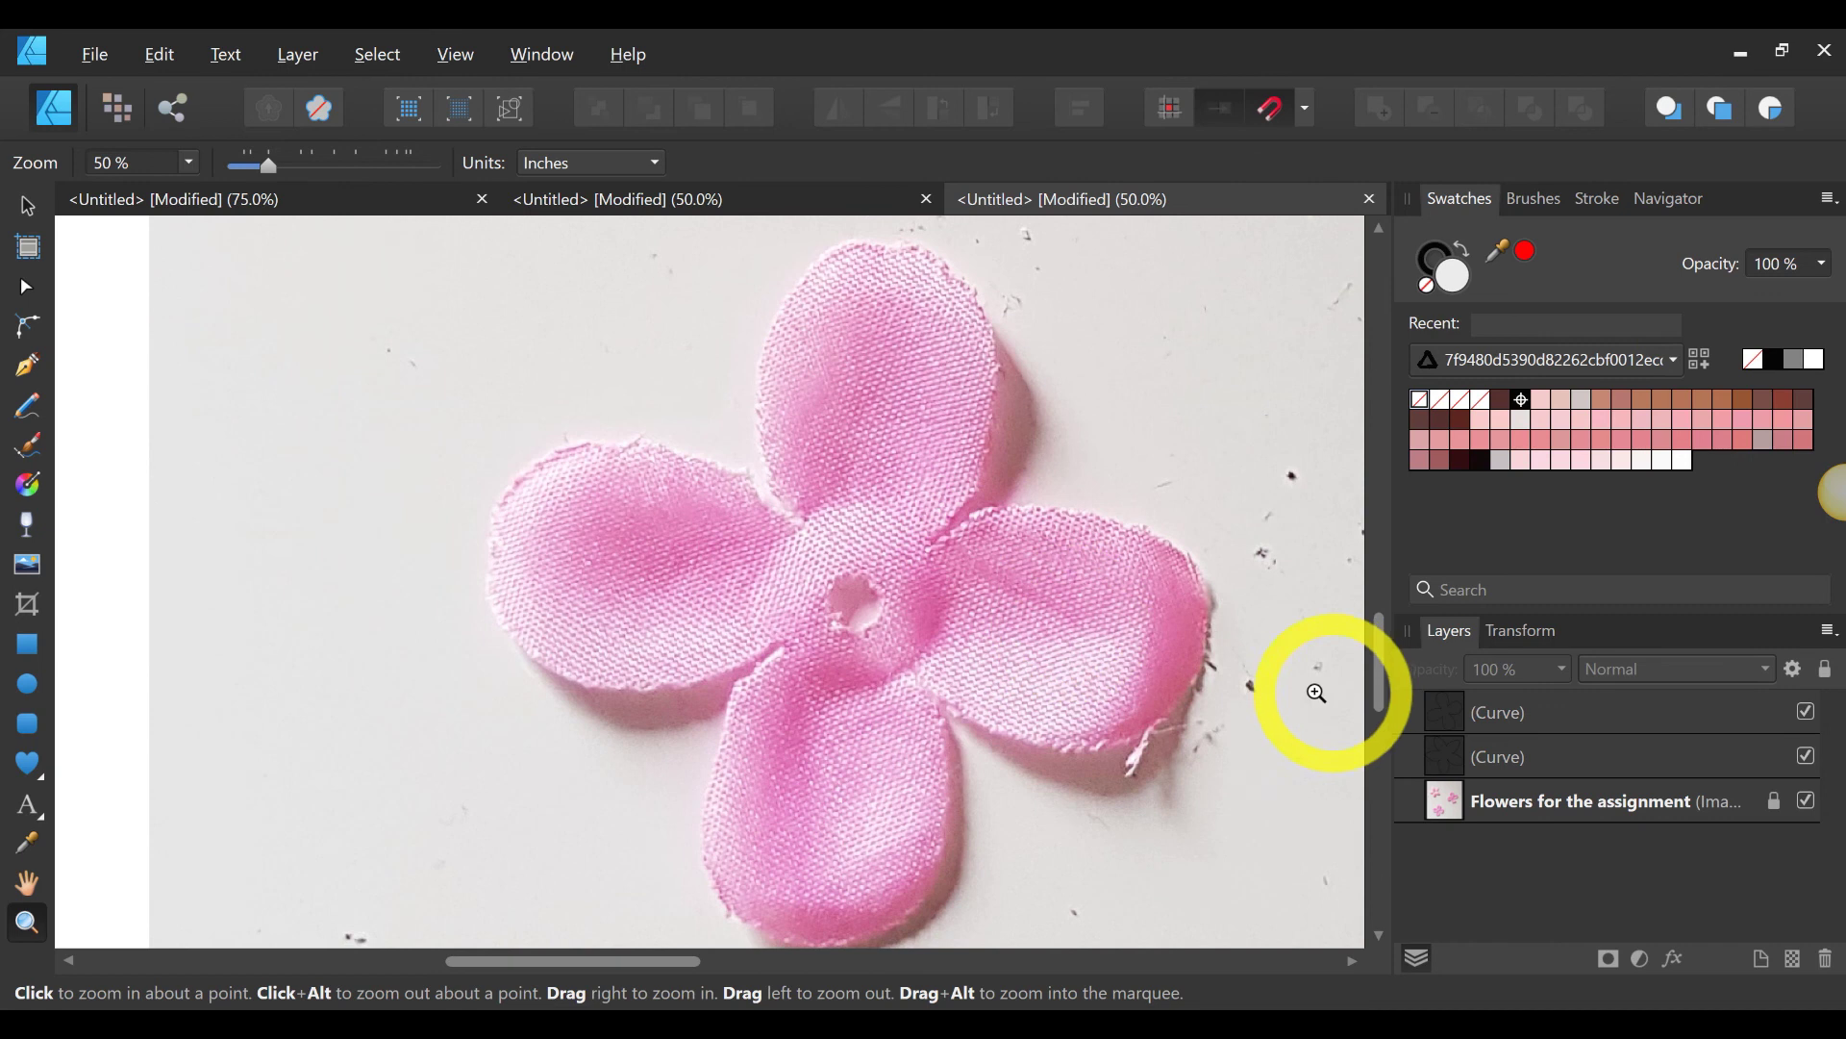
{"action": "left_click", "coordinate": [25, 370]}
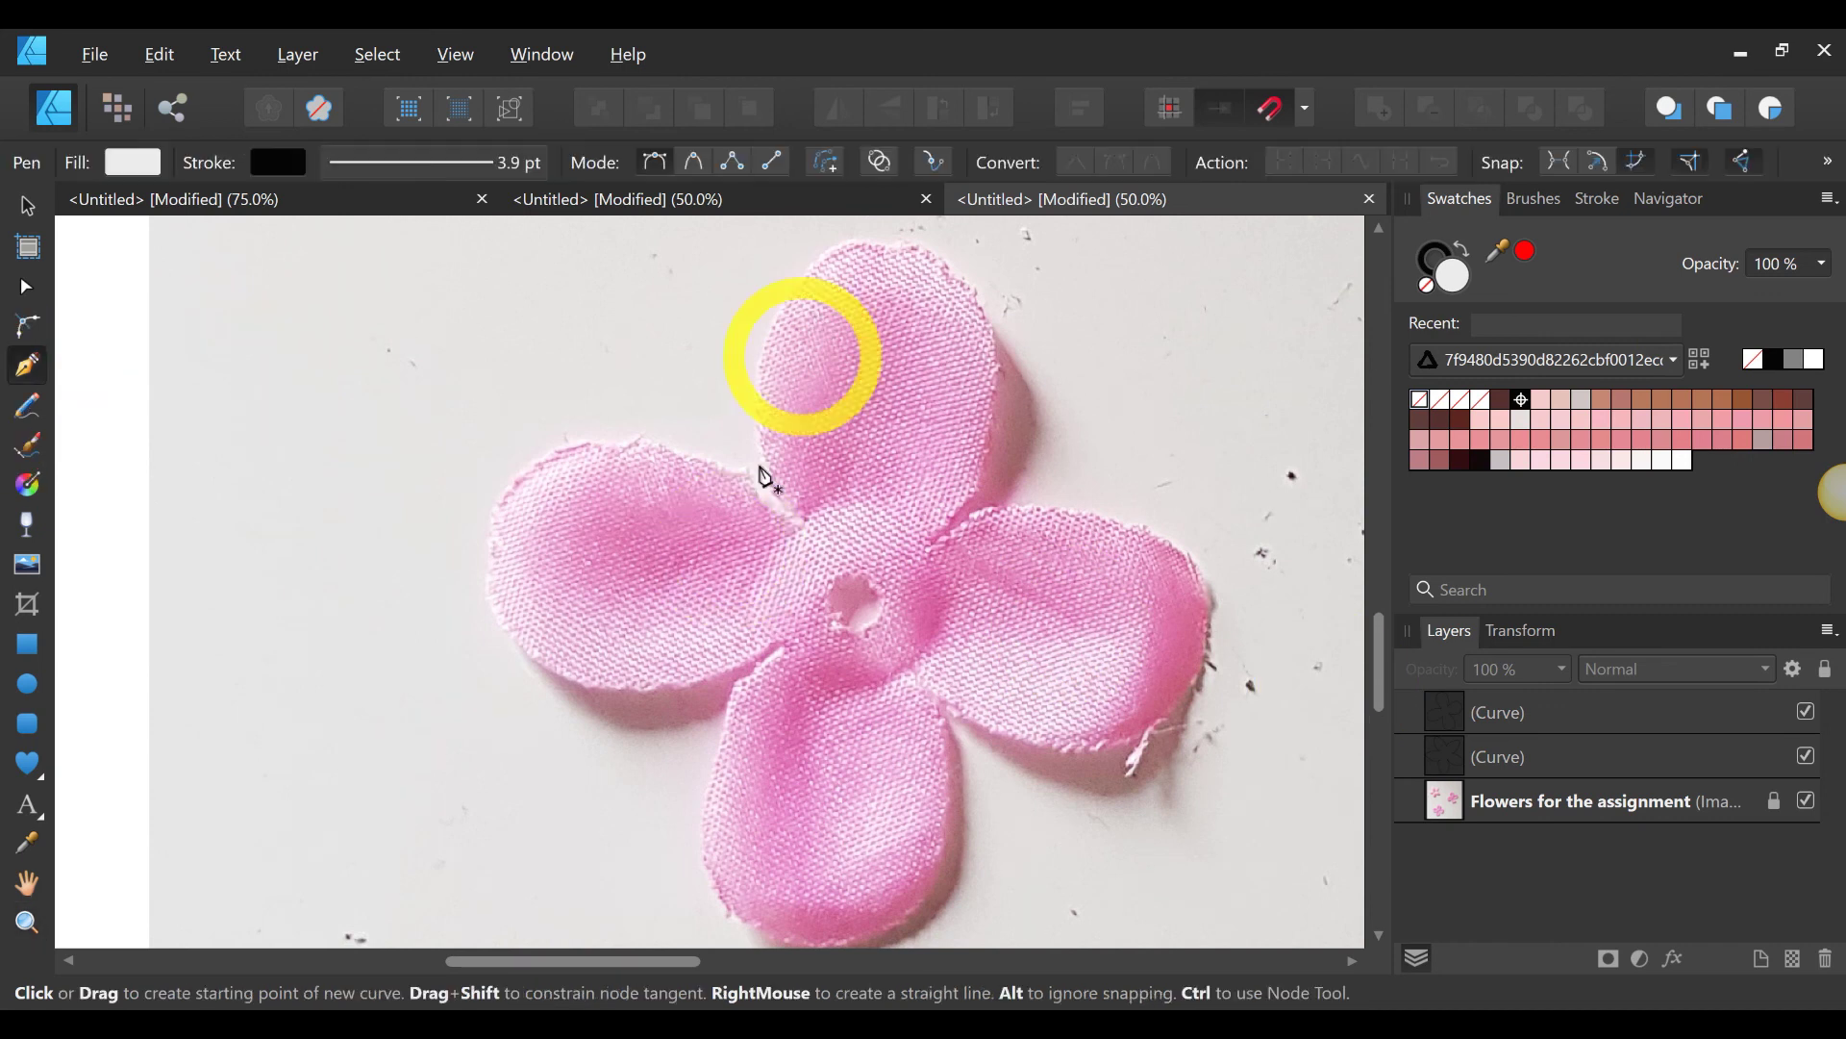
{"action": "left_click", "coordinate": [803, 511]}
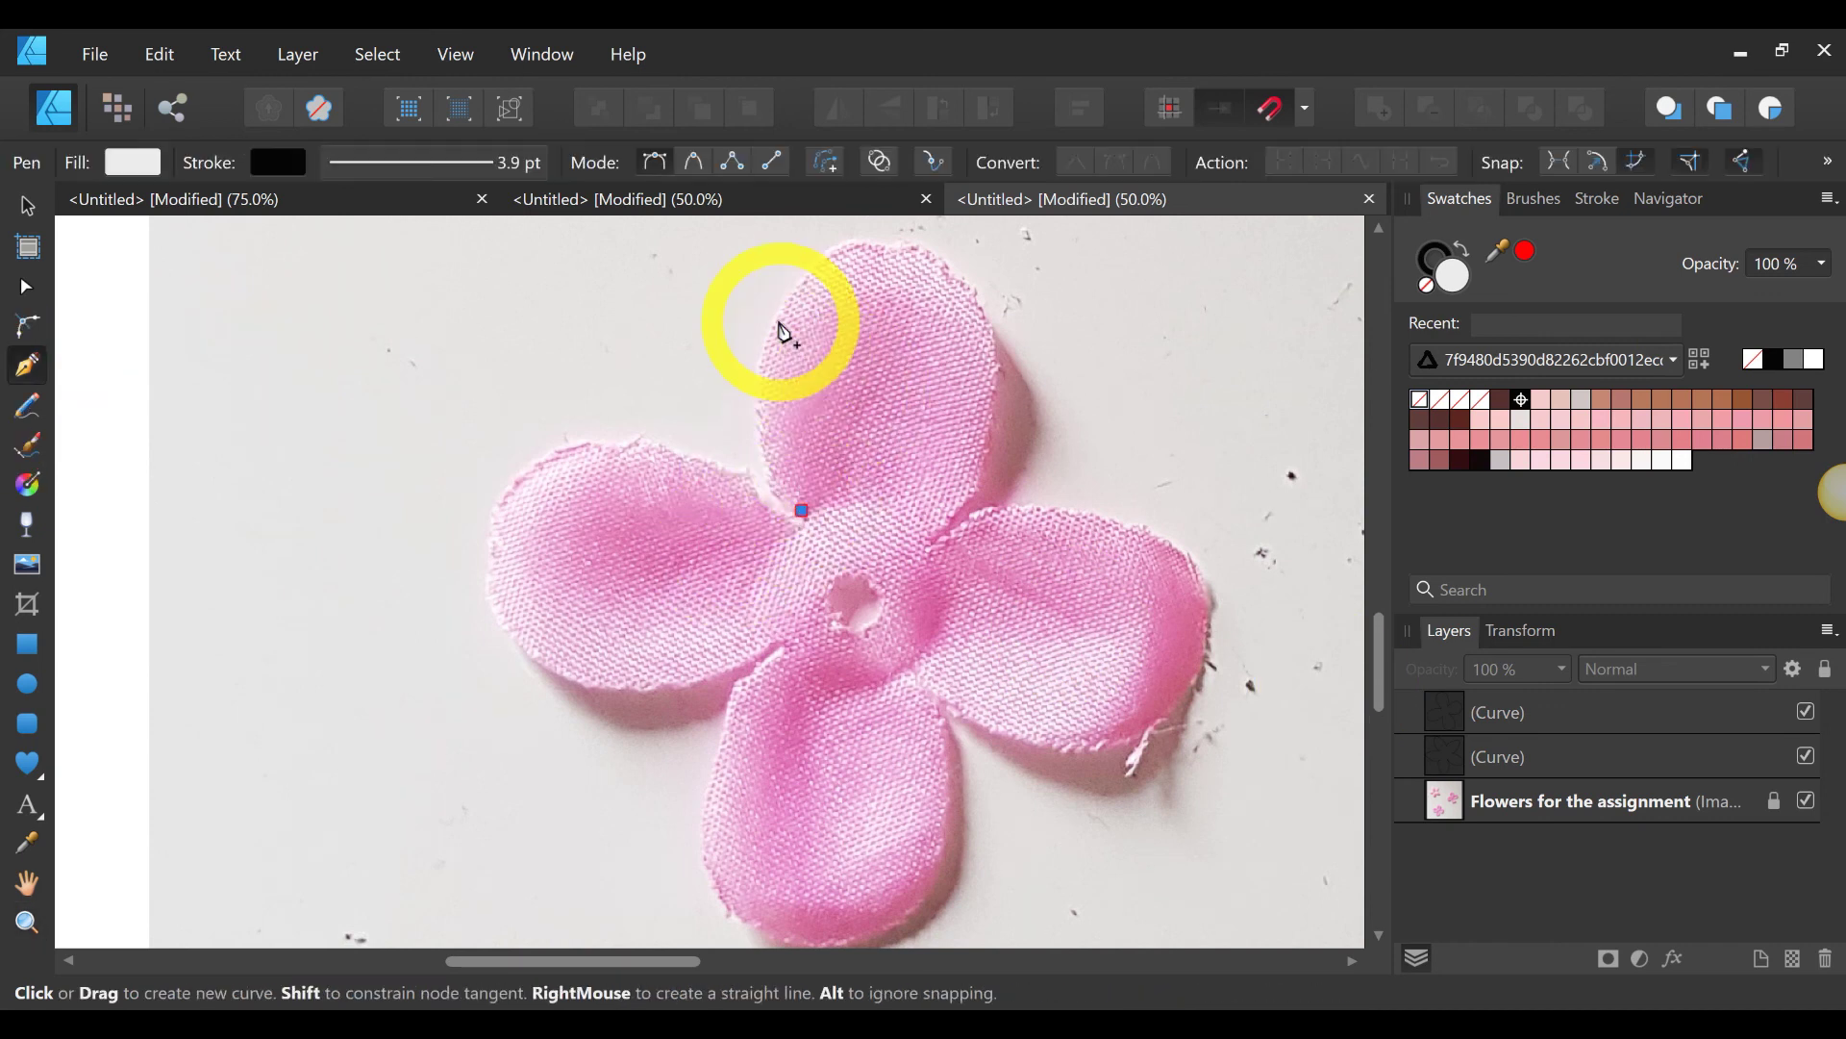
Step: Continue the curve around the lower flower's top petal with smooth nodes on its left edge, tip and right edge
{"action": "left_click_drag", "start_coordinate": [781, 321], "coordinate": [837, 223]}
{"action": "scroll", "coordinate": [1042, 384], "scroll_direction": "up", "scroll_amount": 3}
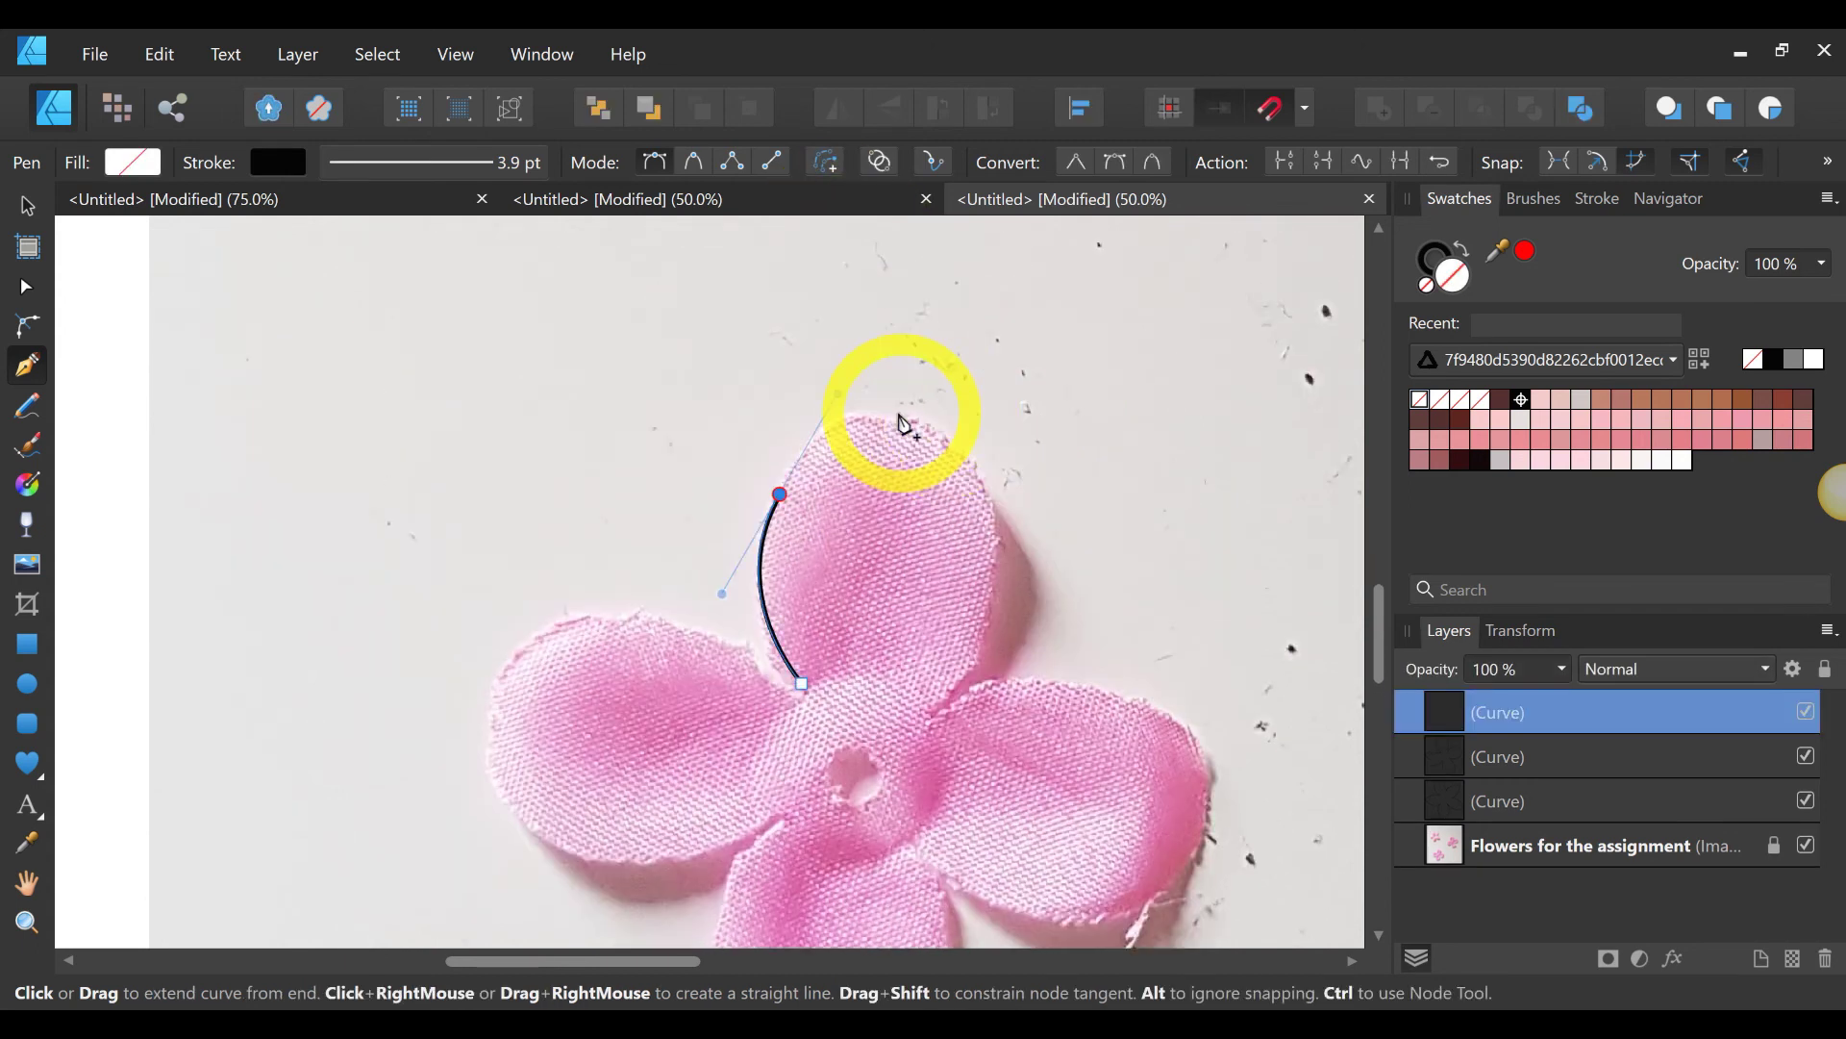
{"action": "left_click_drag", "start_coordinate": [909, 428], "coordinate": [950, 438]}
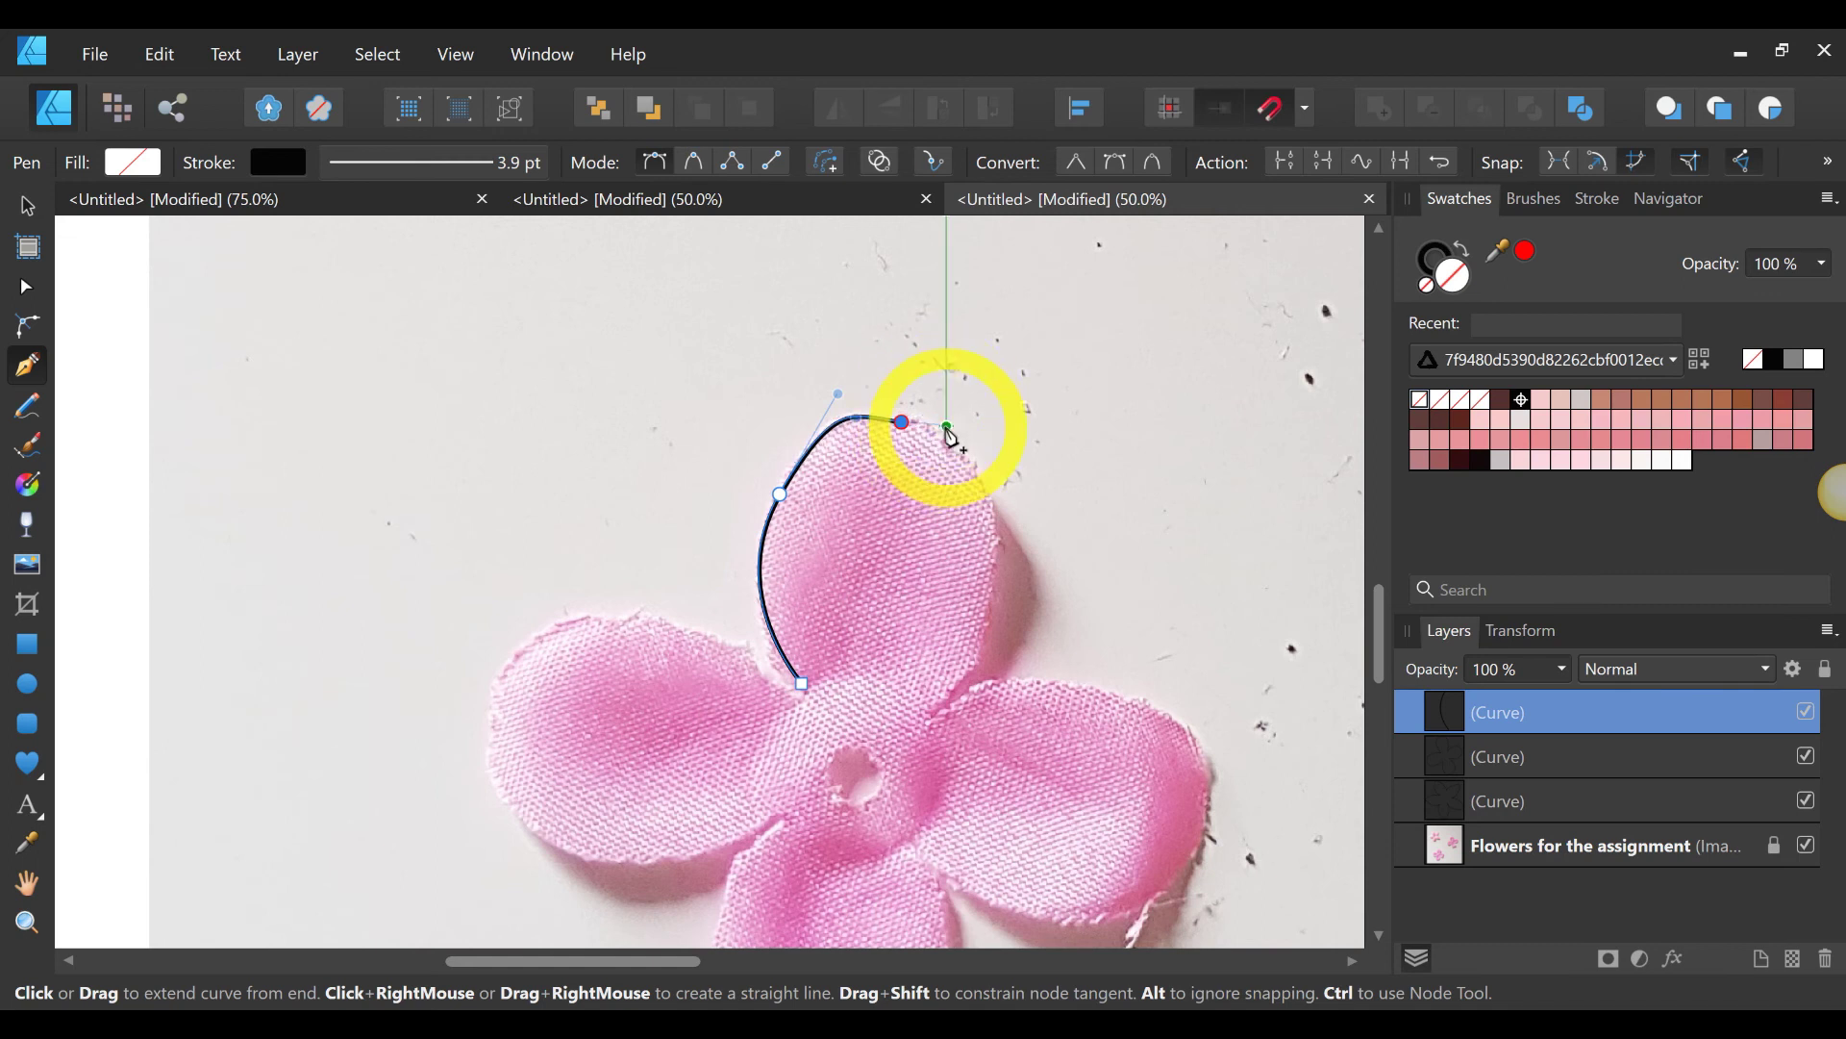
{"action": "left_click", "coordinate": [997, 512]}
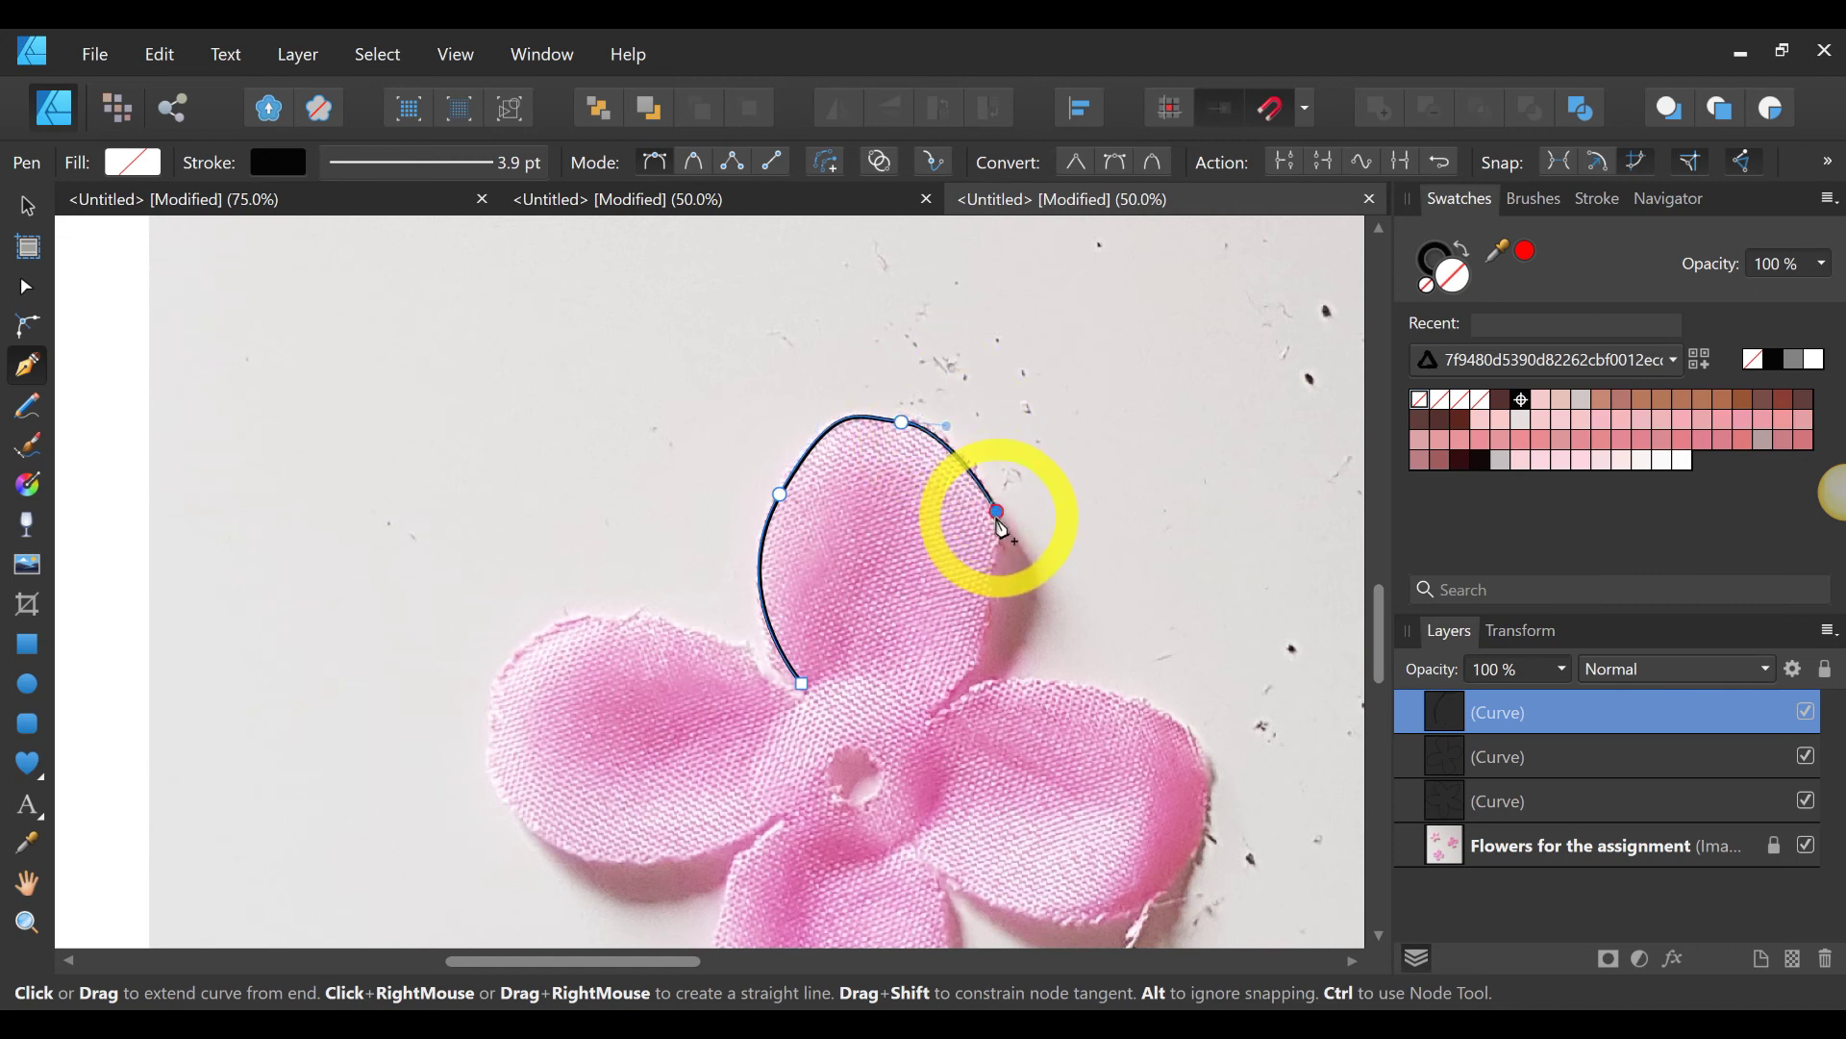
{"action": "left_click", "coordinate": [923, 710]}
{"action": "left_click_drag", "start_coordinate": [924, 711], "coordinate": [846, 746]}
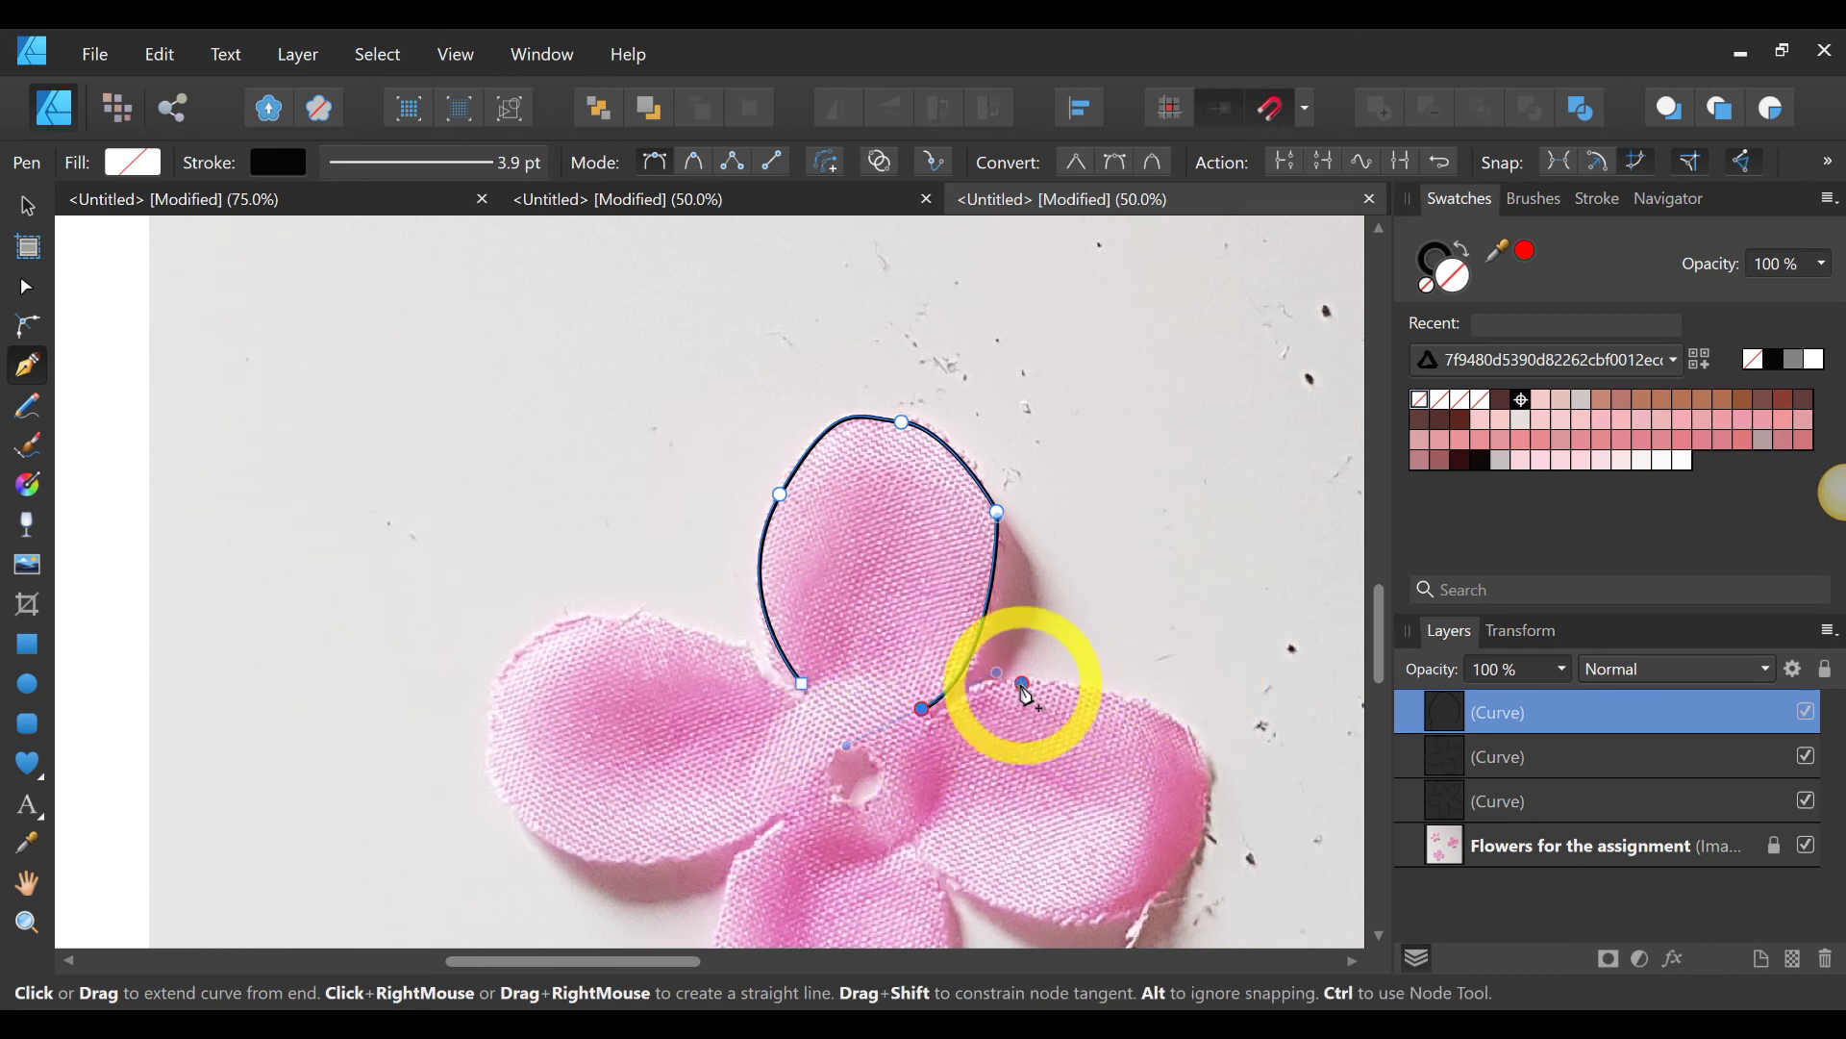
{"action": "mouse_move", "coordinate": [1023, 685]}
{"action": "left_mouse_down"}
{"action": "mouse_move", "coordinate": [1027, 639]}
{"action": "mouse_move", "coordinate": [1038, 694]}
{"action": "mouse_move", "coordinate": [1035, 671]}
{"action": "left_mouse_up"}
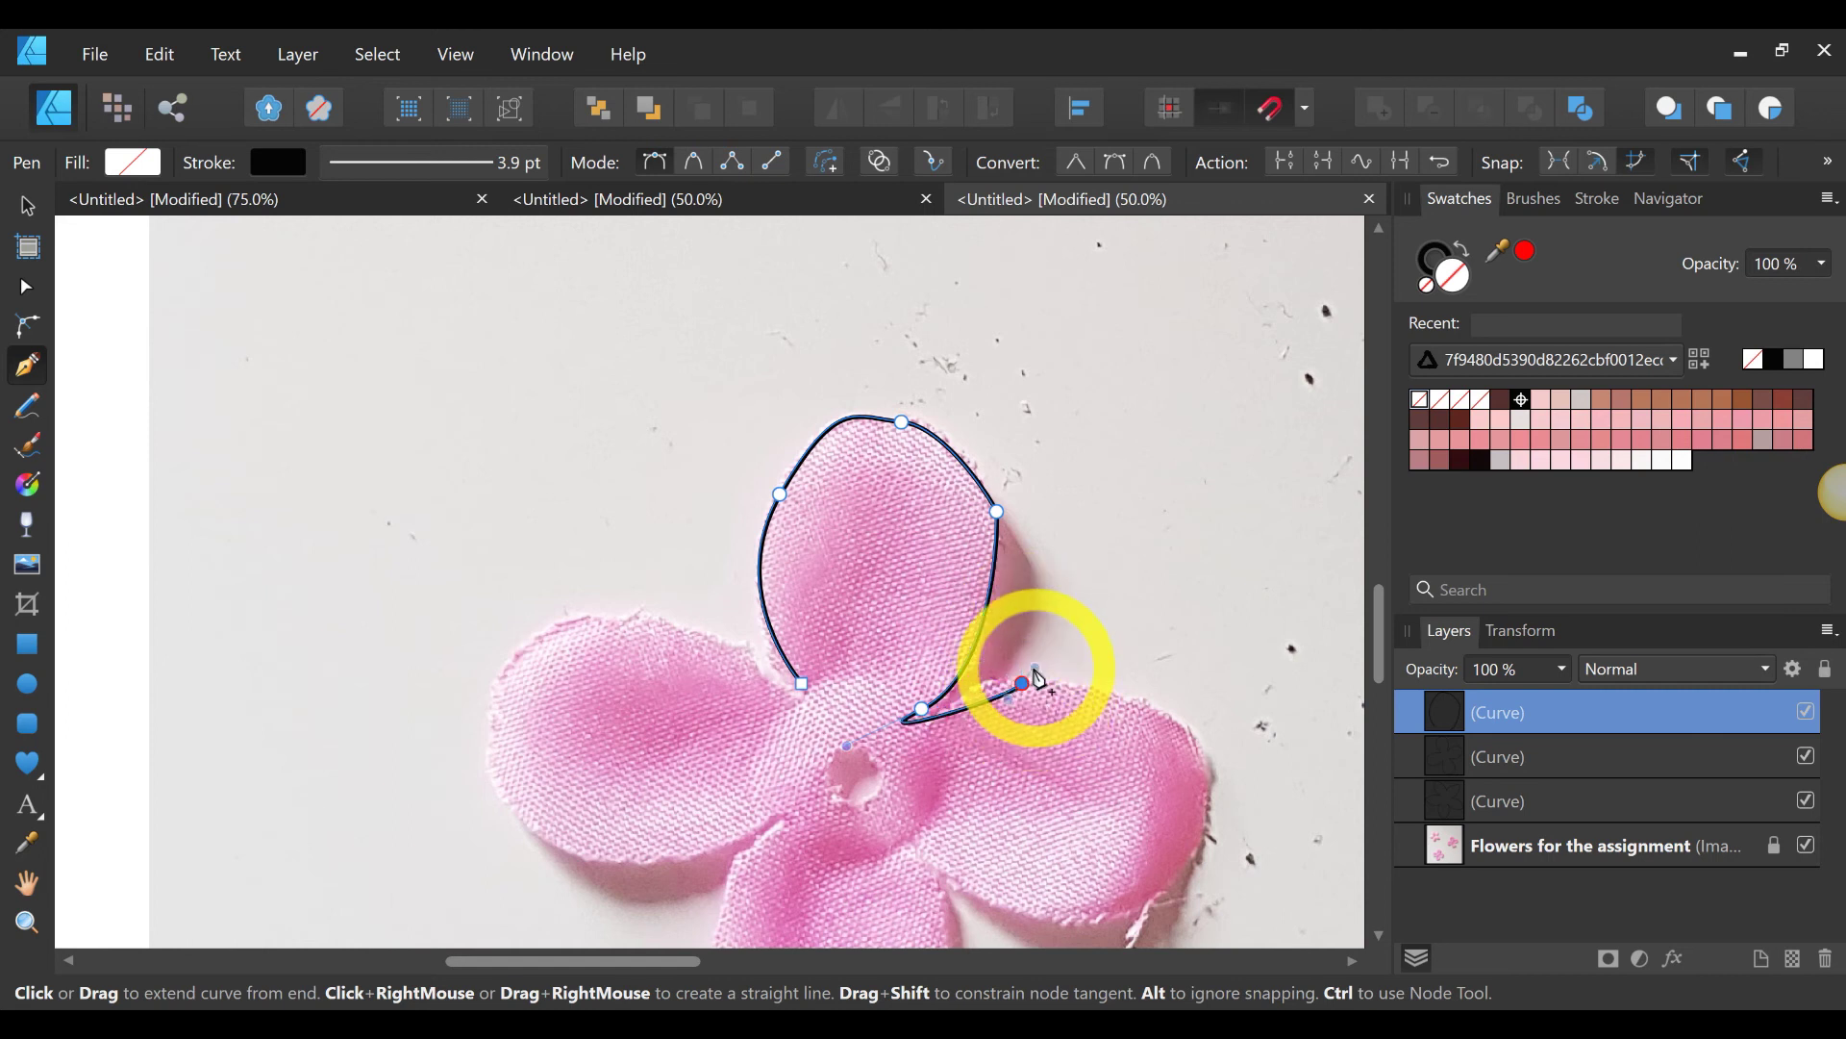
{"action": "key", "text": "ctrl+z"}
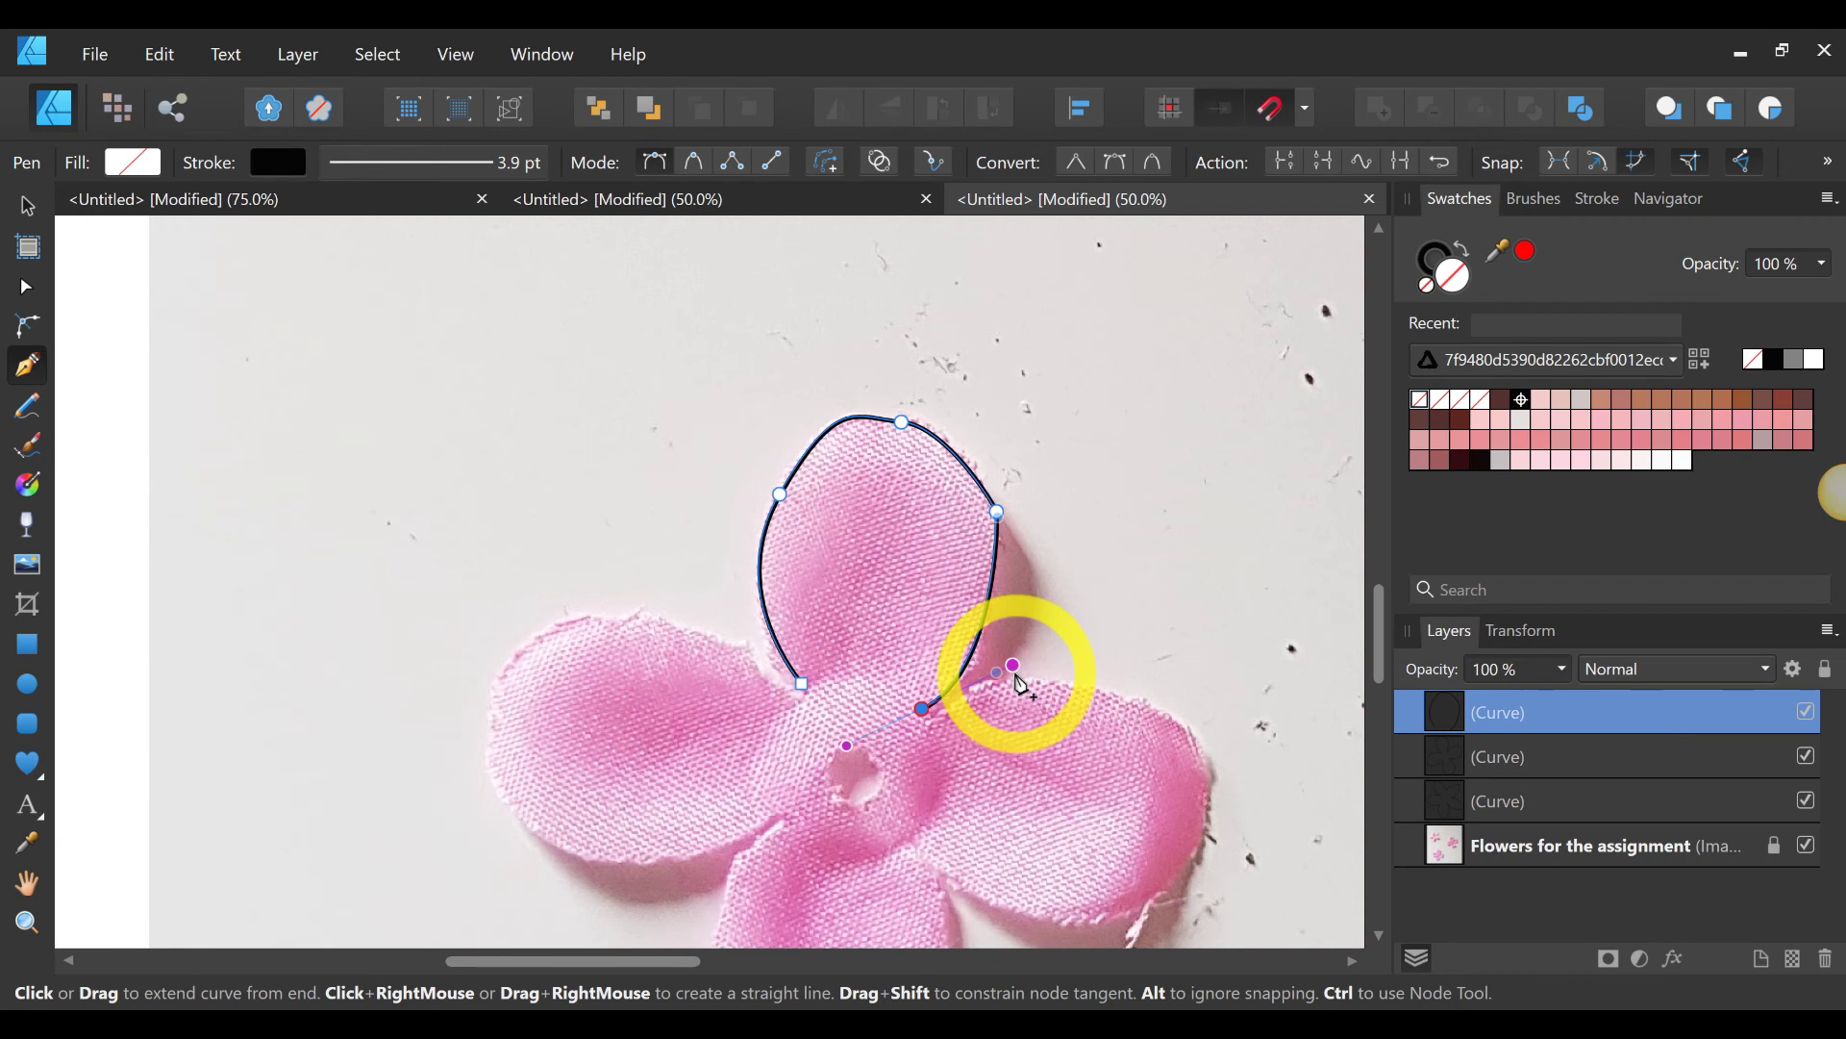
{"action": "key", "text": "alt"}
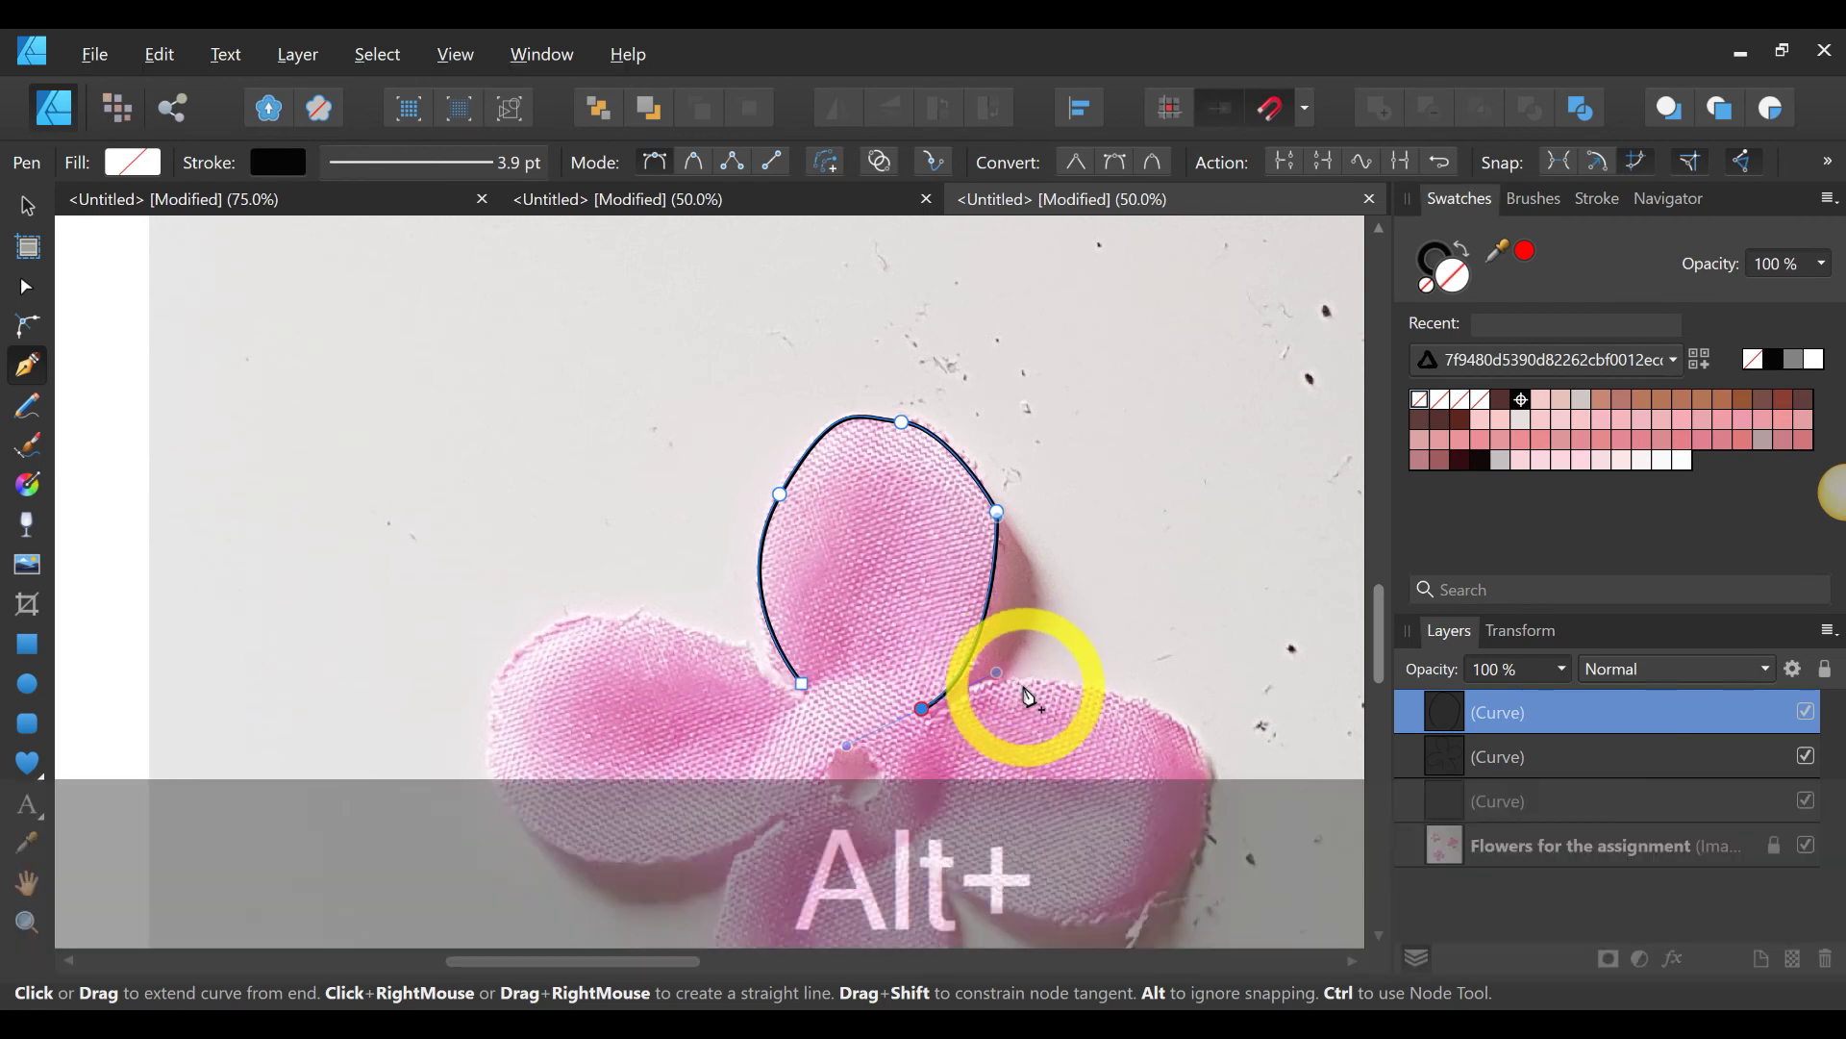
{"action": "left_click", "coordinate": [1026, 686], "text": "alt"}
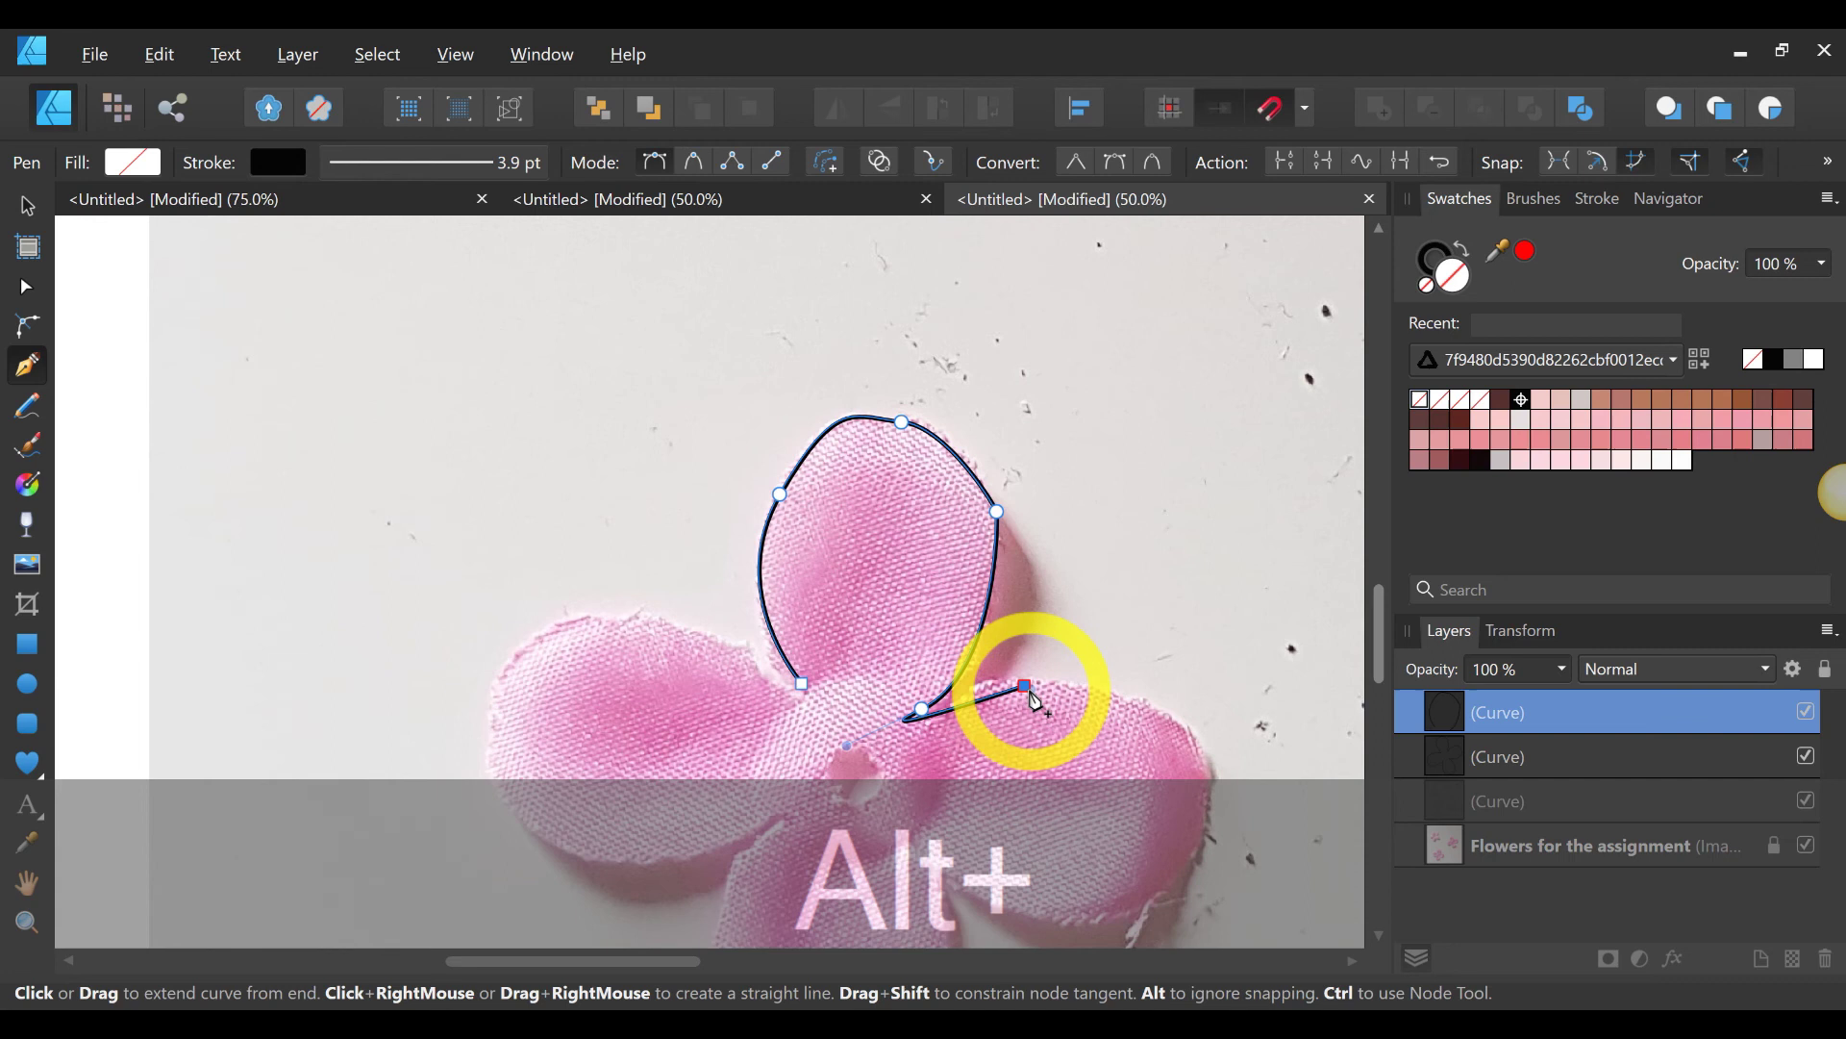
{"action": "key", "text": "alt+ctrl+z"}
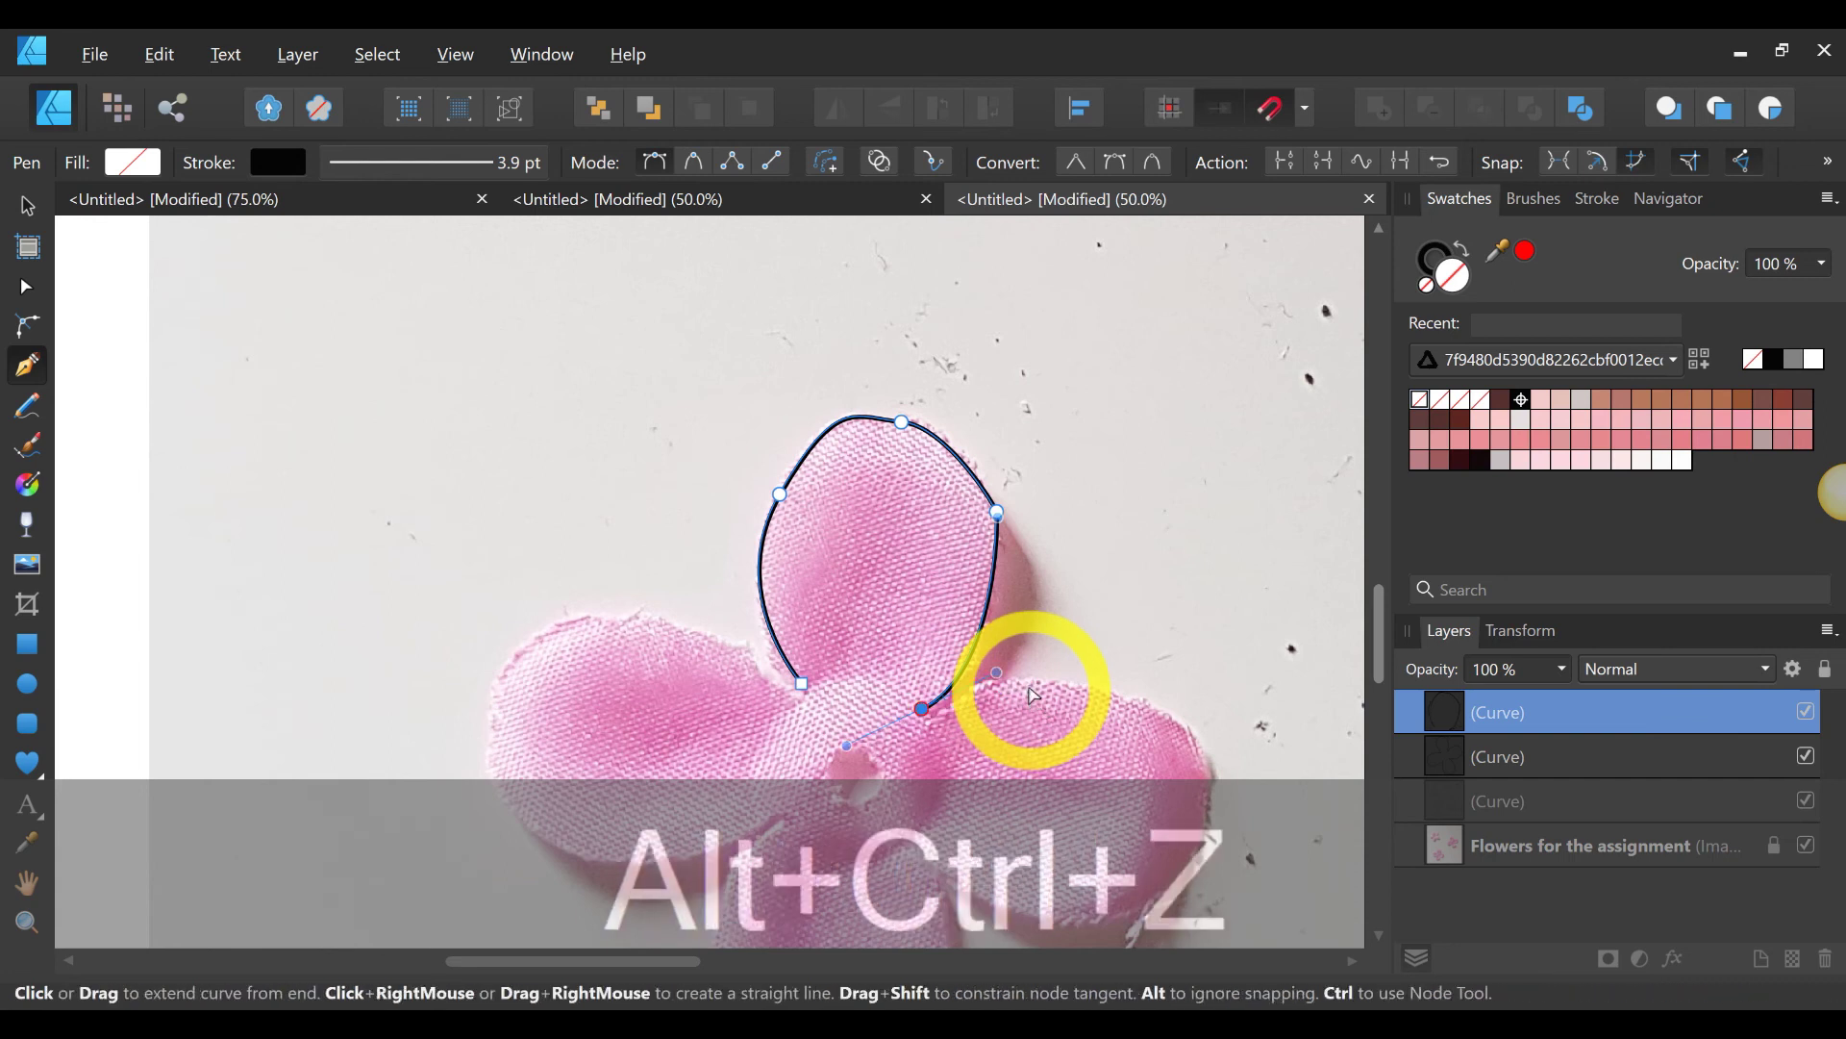
{"action": "key", "text": "ctrl+z"}
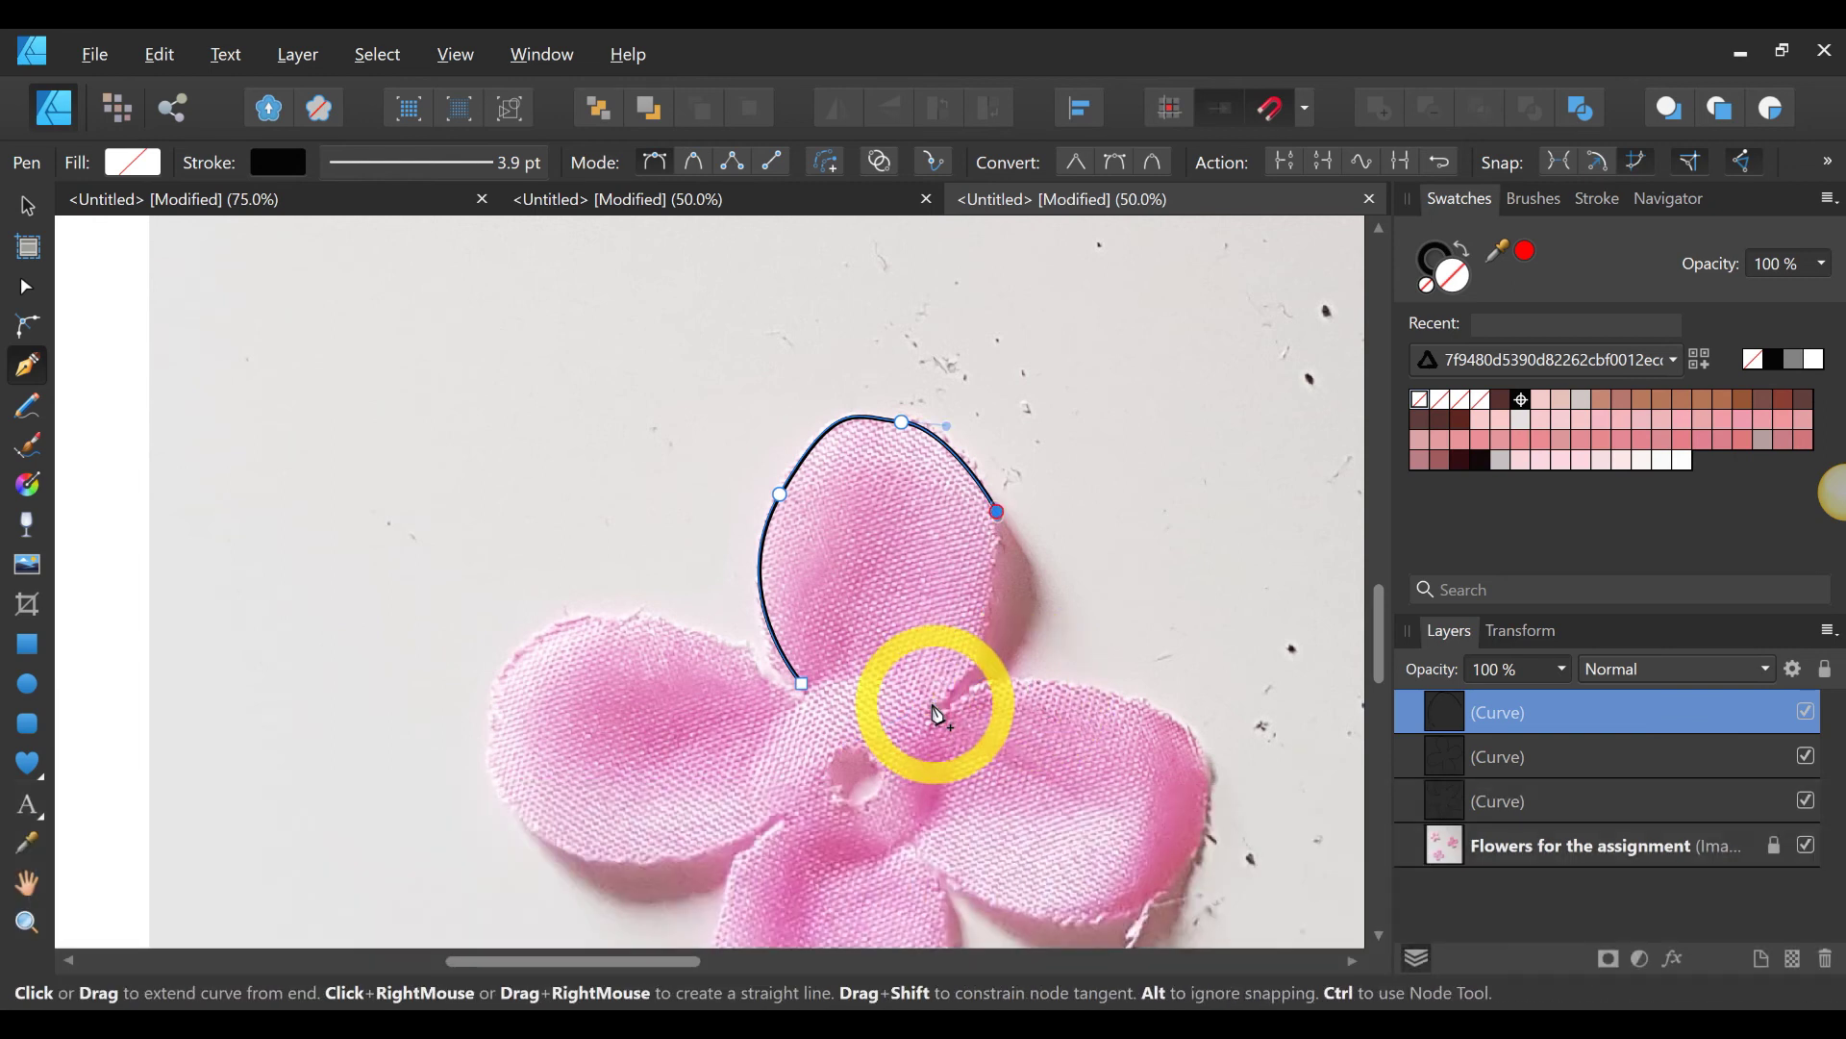
Step: Continue the curve from the top-right notch around the right petal with nodes on its upper edge, tip and lower edge
{"action": "mouse_move", "coordinate": [934, 706]}
{"action": "left_mouse_down"}
{"action": "mouse_move", "coordinate": [866, 755]}
{"action": "mouse_move", "coordinate": [993, 734]}
{"action": "mouse_move", "coordinate": [1040, 694]}
{"action": "mouse_move", "coordinate": [1065, 739]}
{"action": "mouse_move", "coordinate": [1144, 733]}
{"action": "mouse_move", "coordinate": [1156, 707]}
{"action": "mouse_move", "coordinate": [1126, 742]}
{"action": "mouse_move", "coordinate": [1204, 743]}
{"action": "mouse_move", "coordinate": [1175, 851]}
{"action": "mouse_move", "coordinate": [1325, 865]}
{"action": "left_mouse_up"}
{"action": "left_click", "coordinate": [1199, 753]}
{"action": "scroll", "coordinate": [1250, 646], "scroll_direction": "down", "scroll_amount": 2}
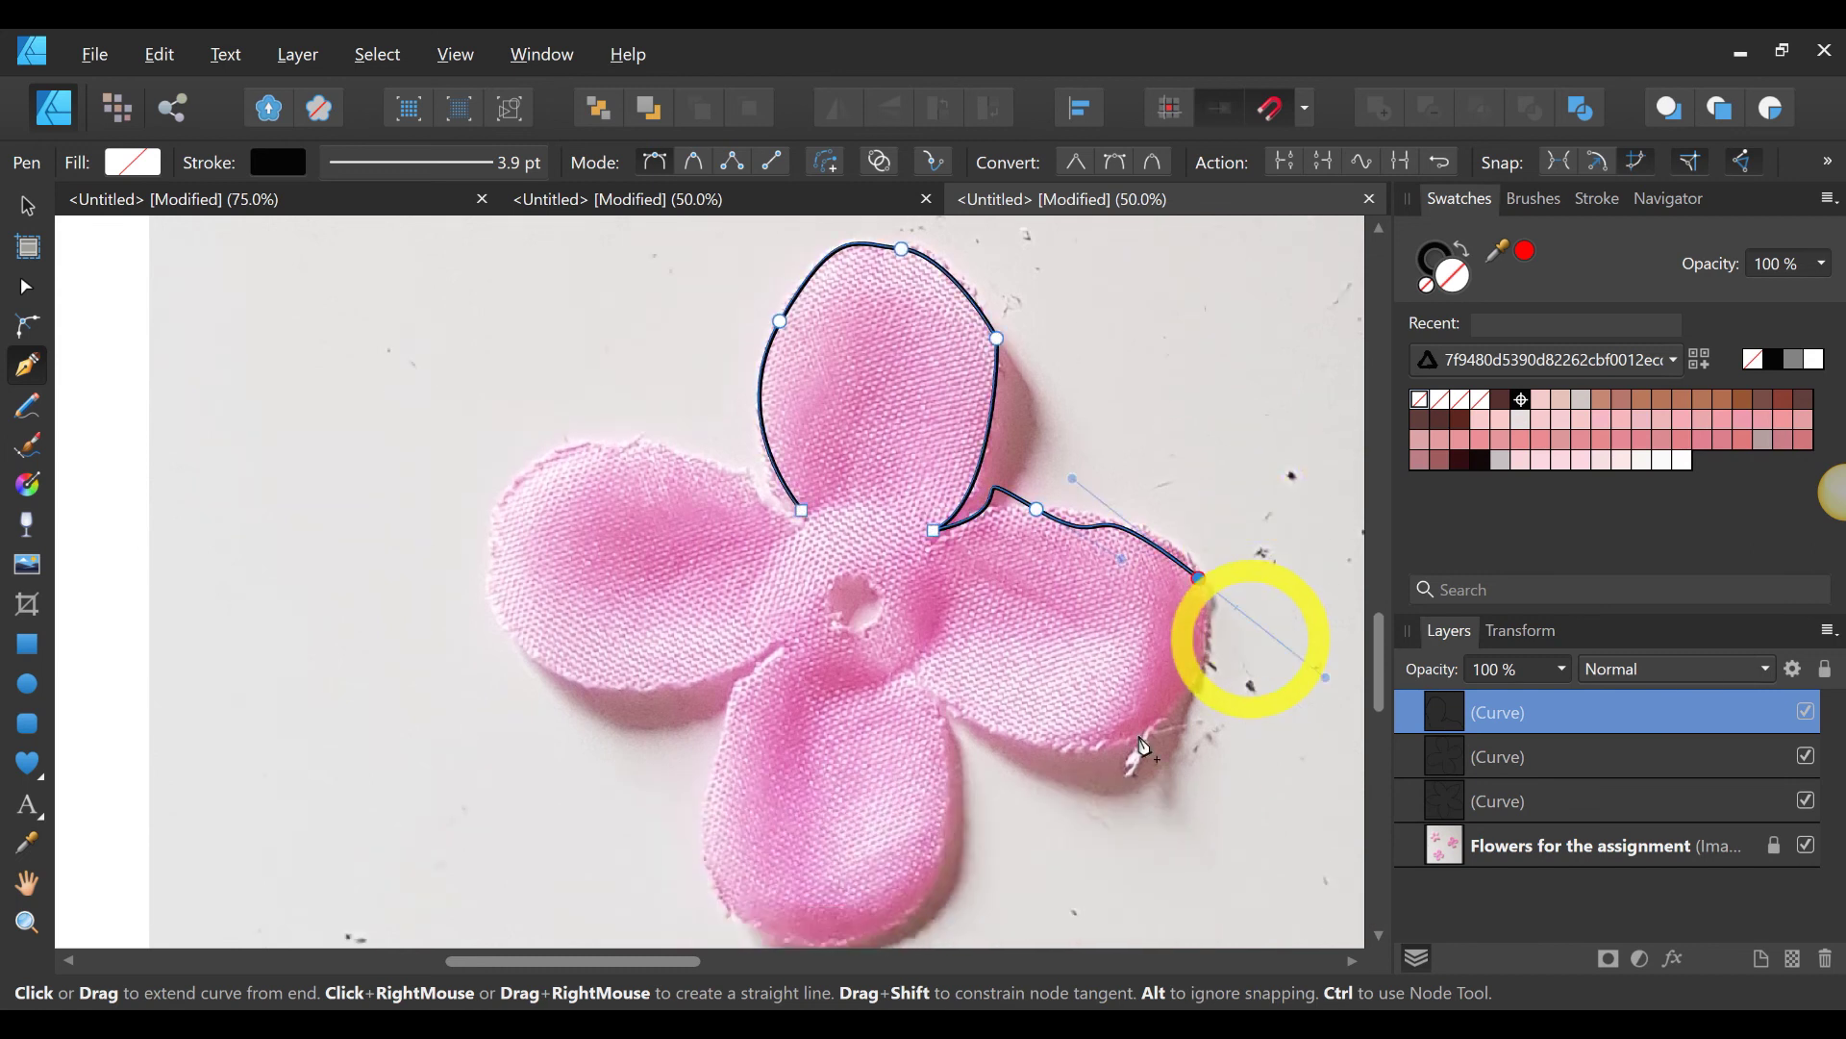
{"action": "left_click", "coordinate": [1130, 727]}
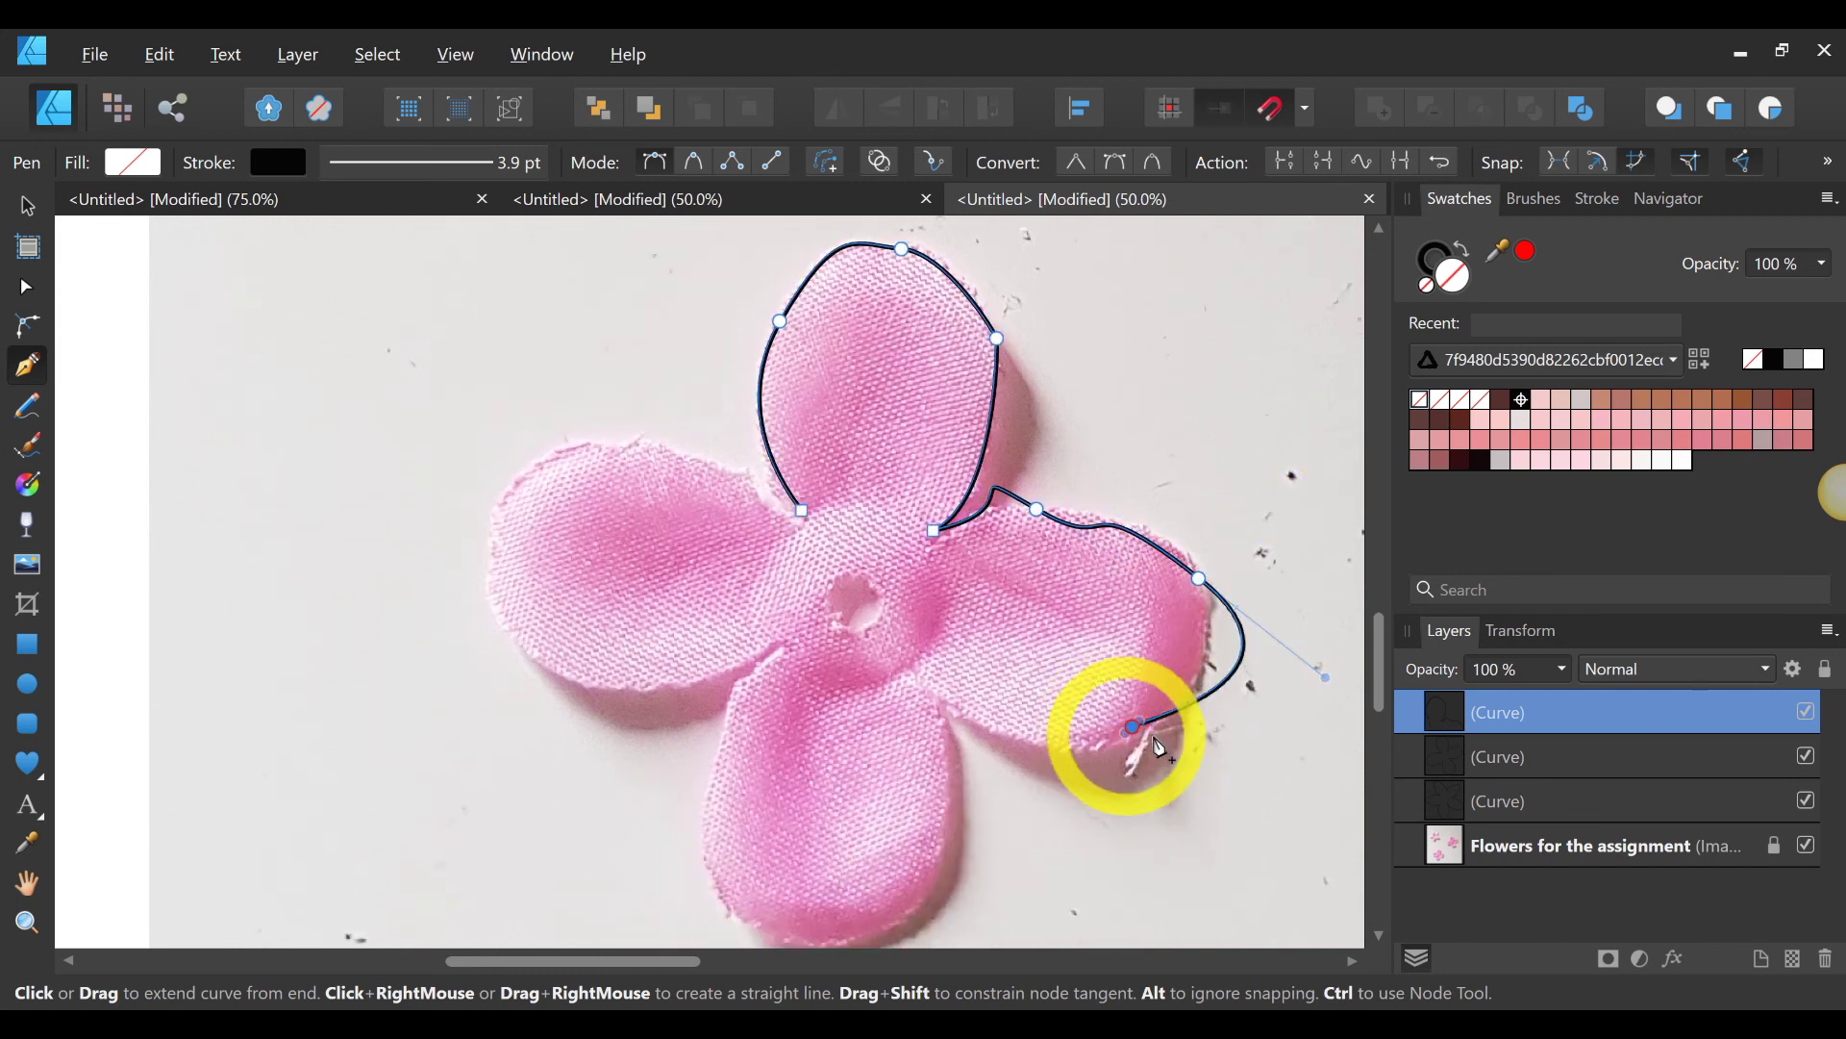
{"action": "left_click_drag", "start_coordinate": [1154, 738], "coordinate": [1073, 718]}
{"action": "left_click_drag", "start_coordinate": [937, 693], "coordinate": [798, 615]}
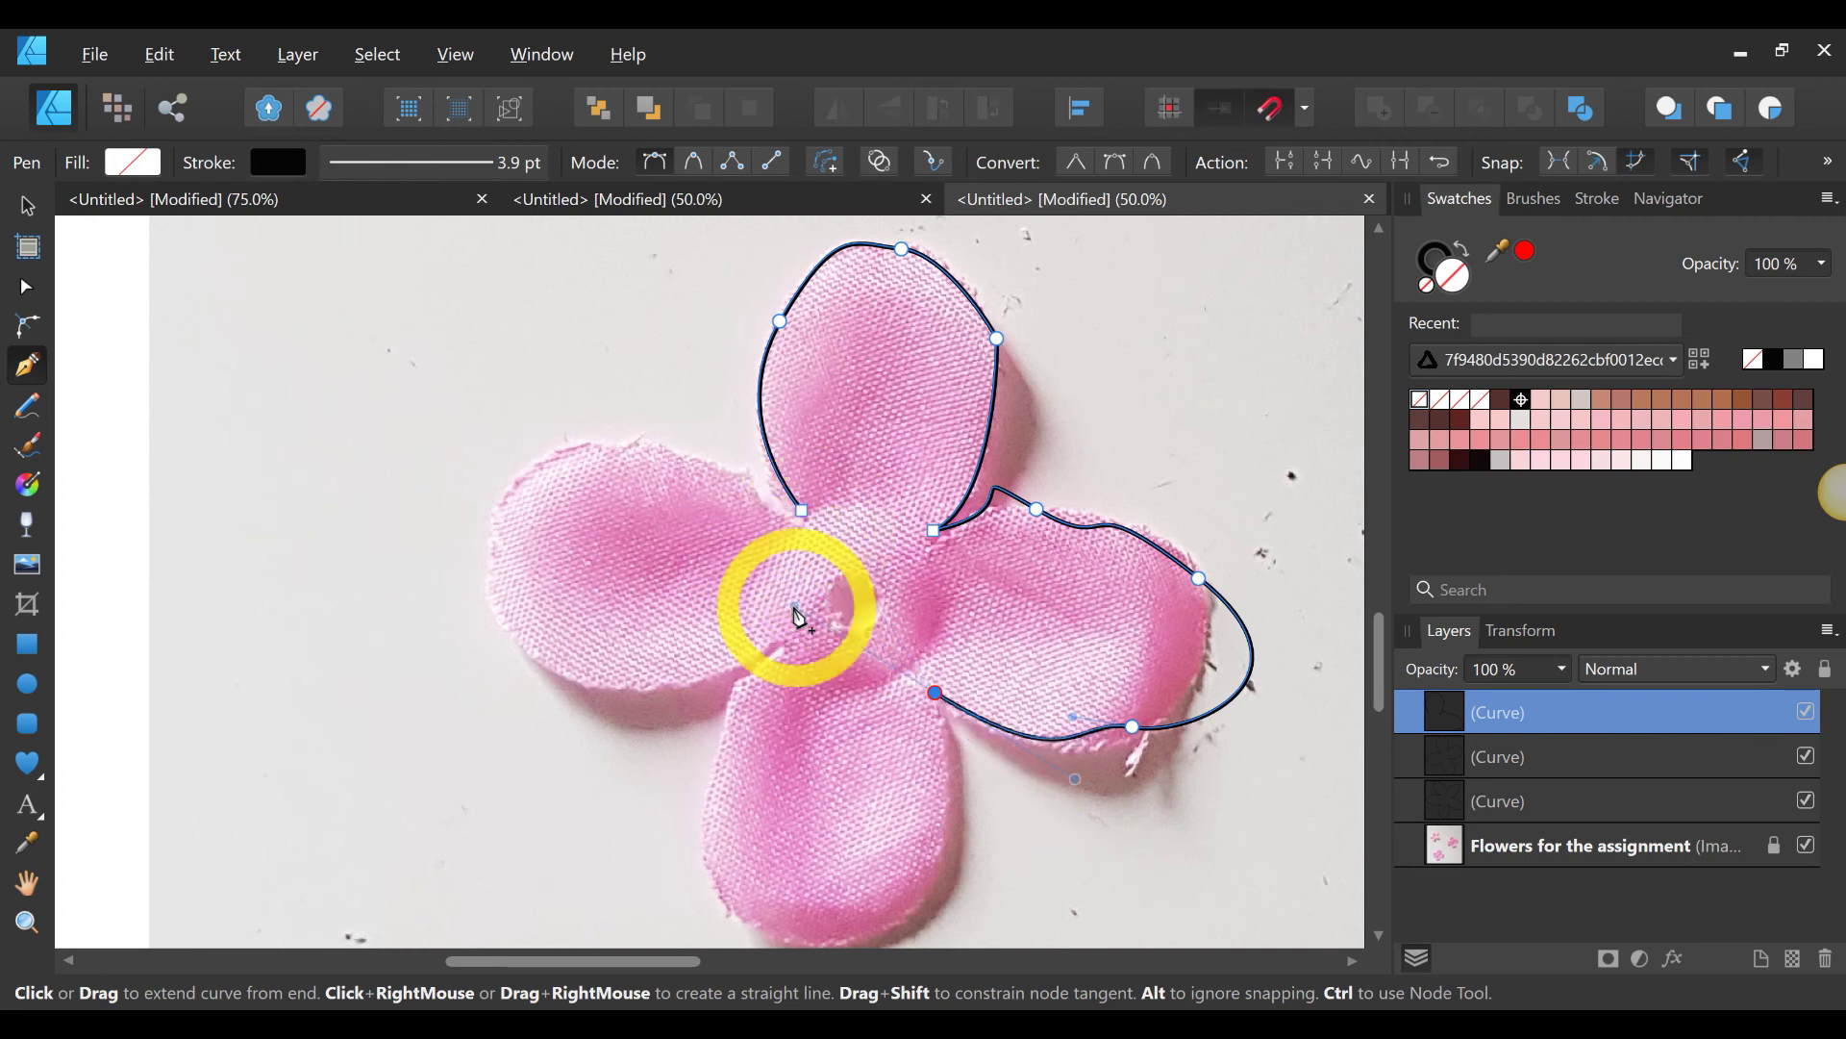
{"action": "scroll", "coordinate": [962, 678], "scroll_direction": "down", "scroll_amount": 3}
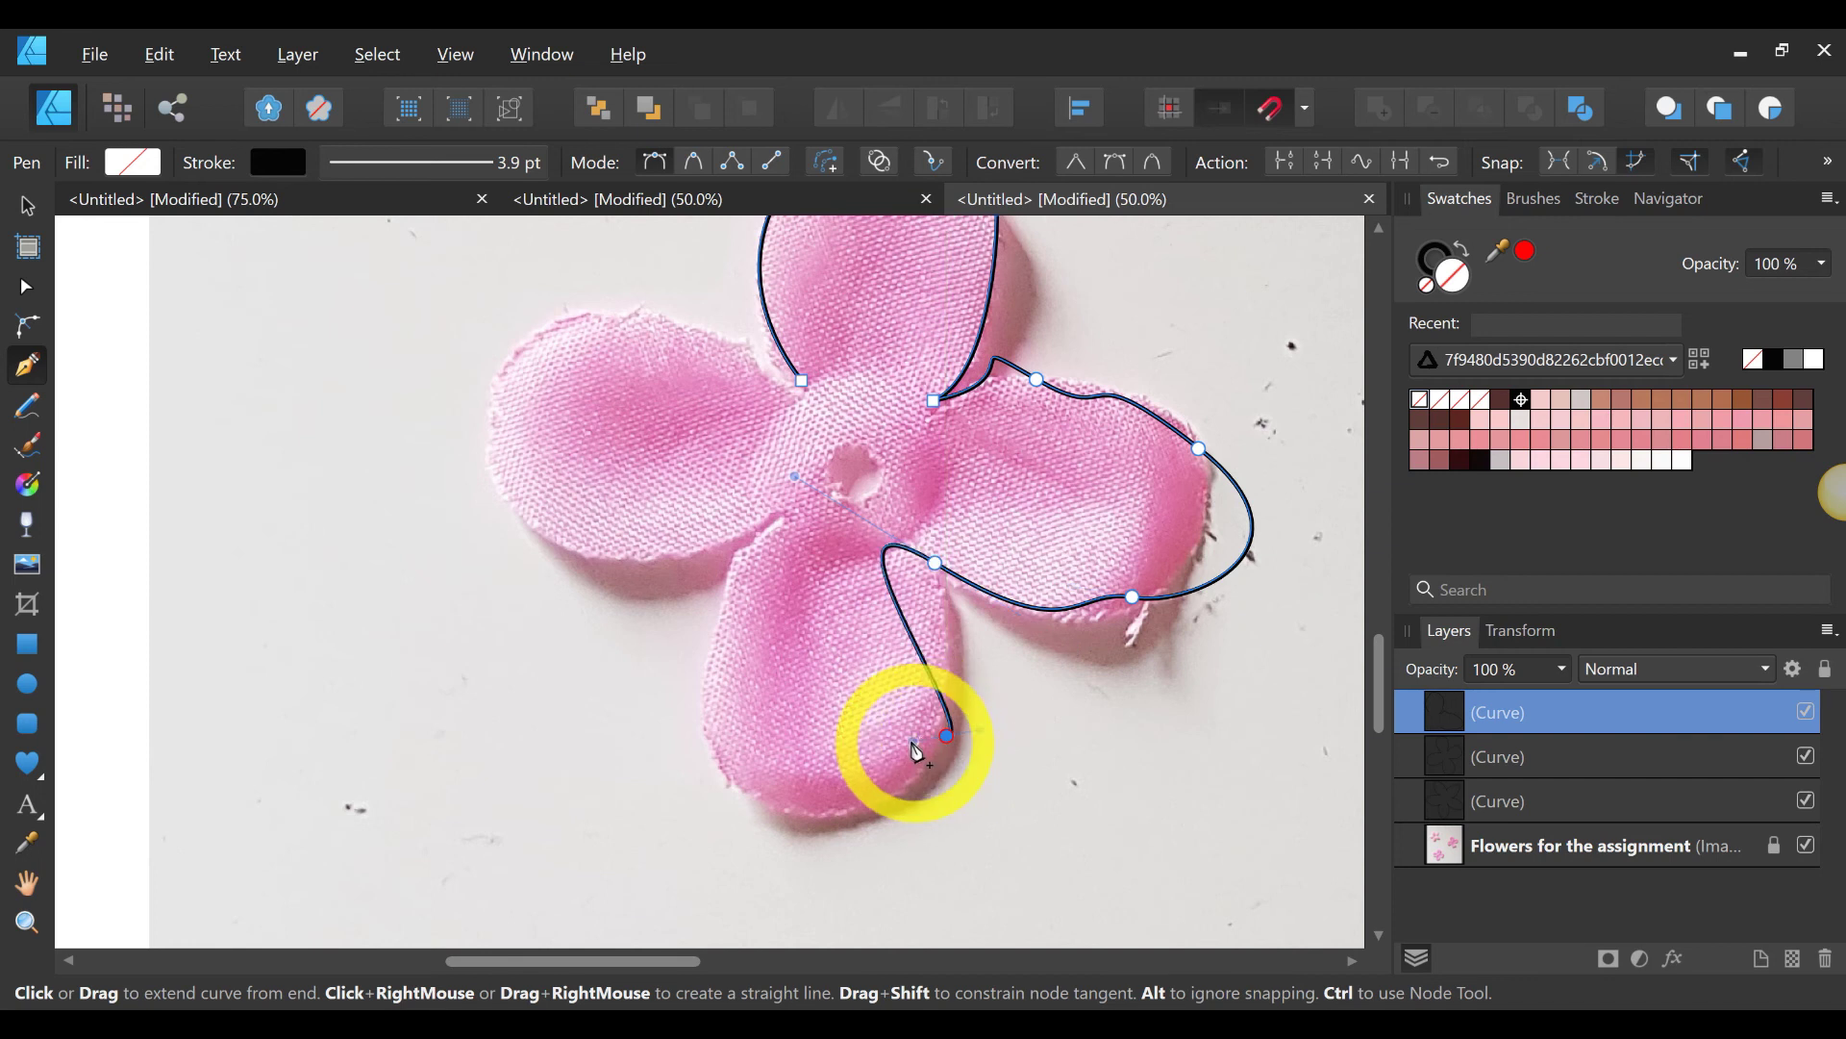
{"action": "key", "text": "ctrl+z"}
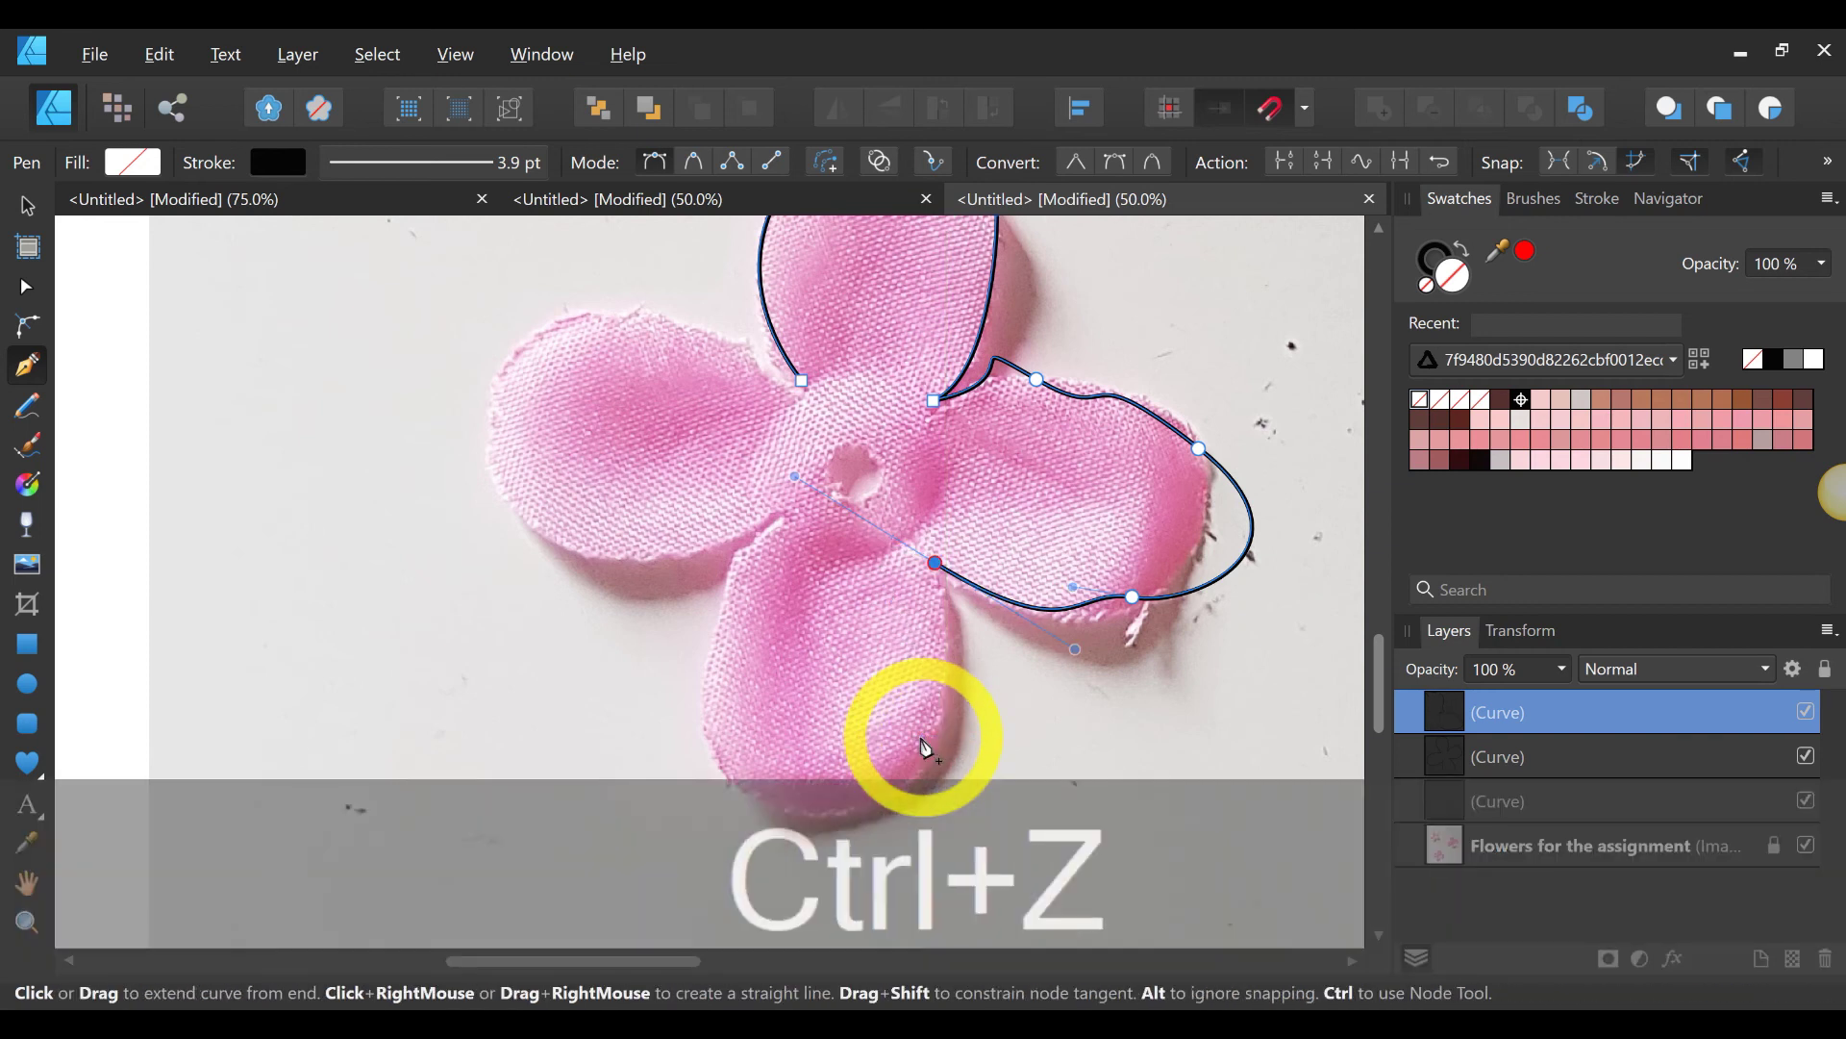
{"action": "key", "text": "ctrl+z"}
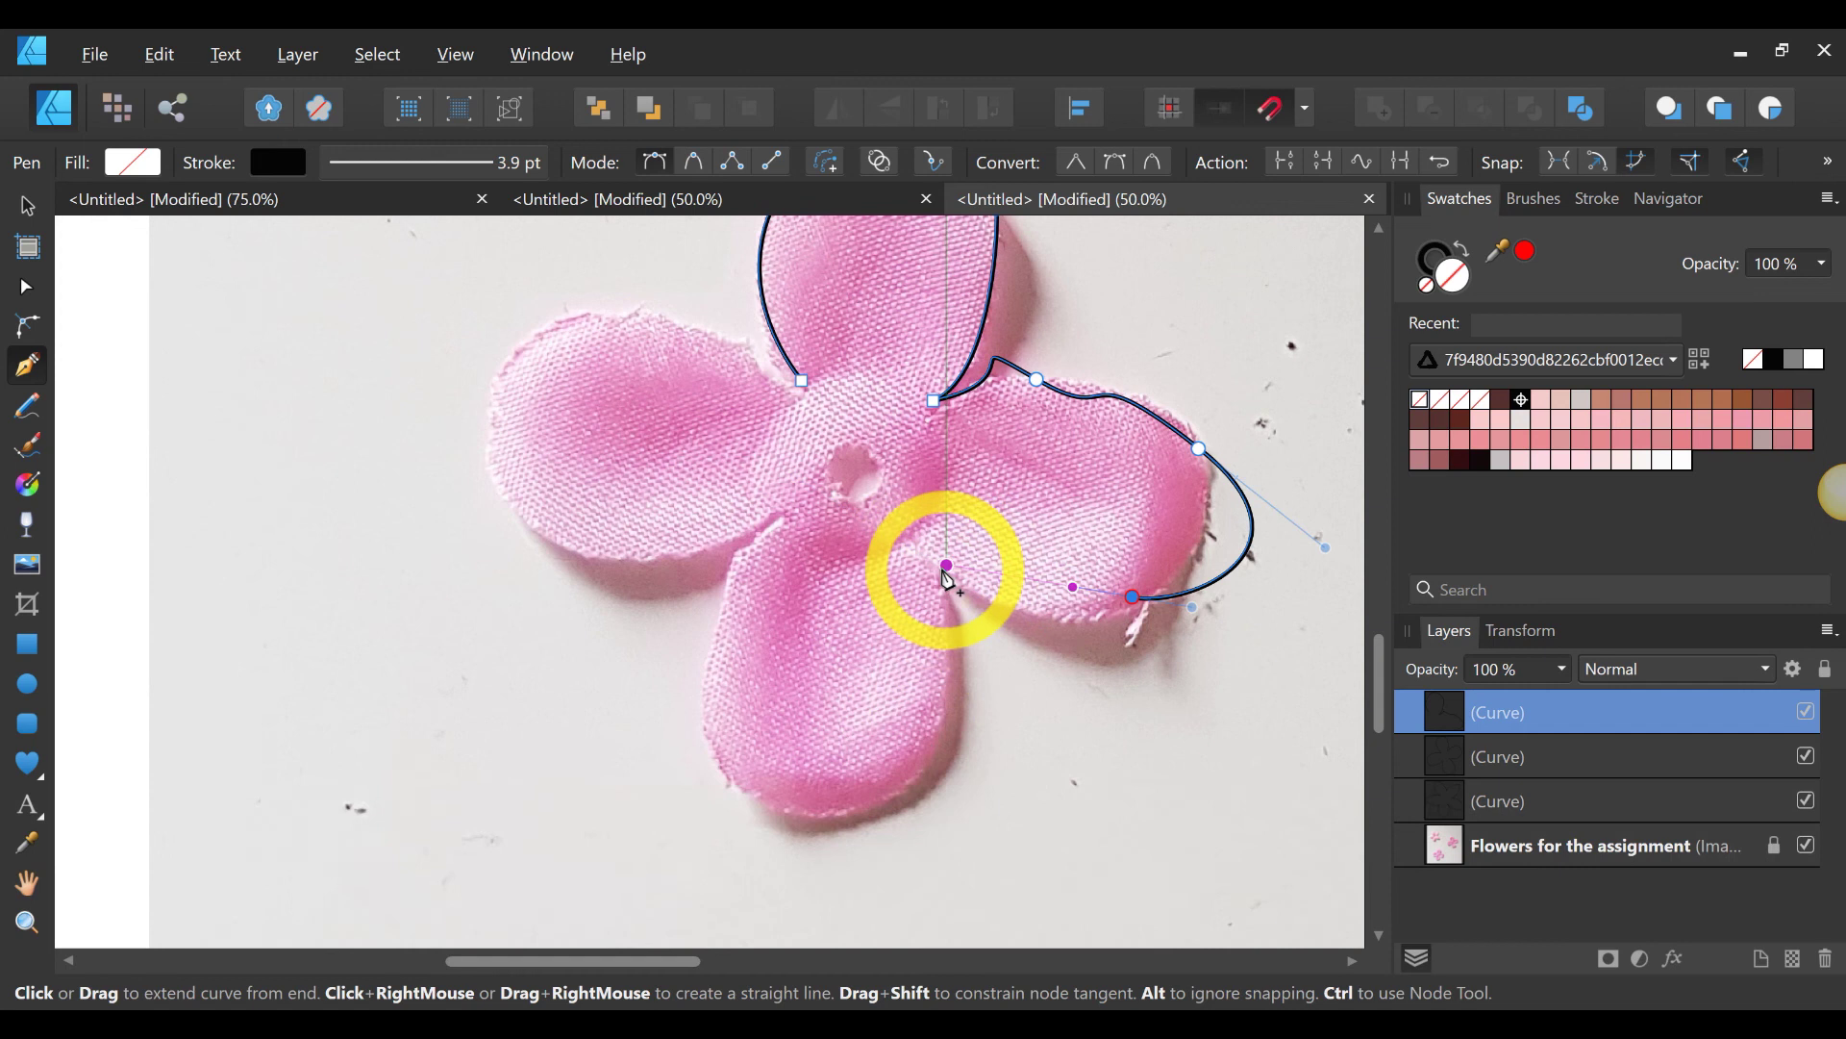
Step: Place a sharp corner node at the right-bottom notch and trace the bottom petal with smooth nodes to the notch beside the left petal
{"action": "left_click_drag", "start_coordinate": [947, 577], "coordinate": [937, 748]}
{"action": "key", "text": "alt"}
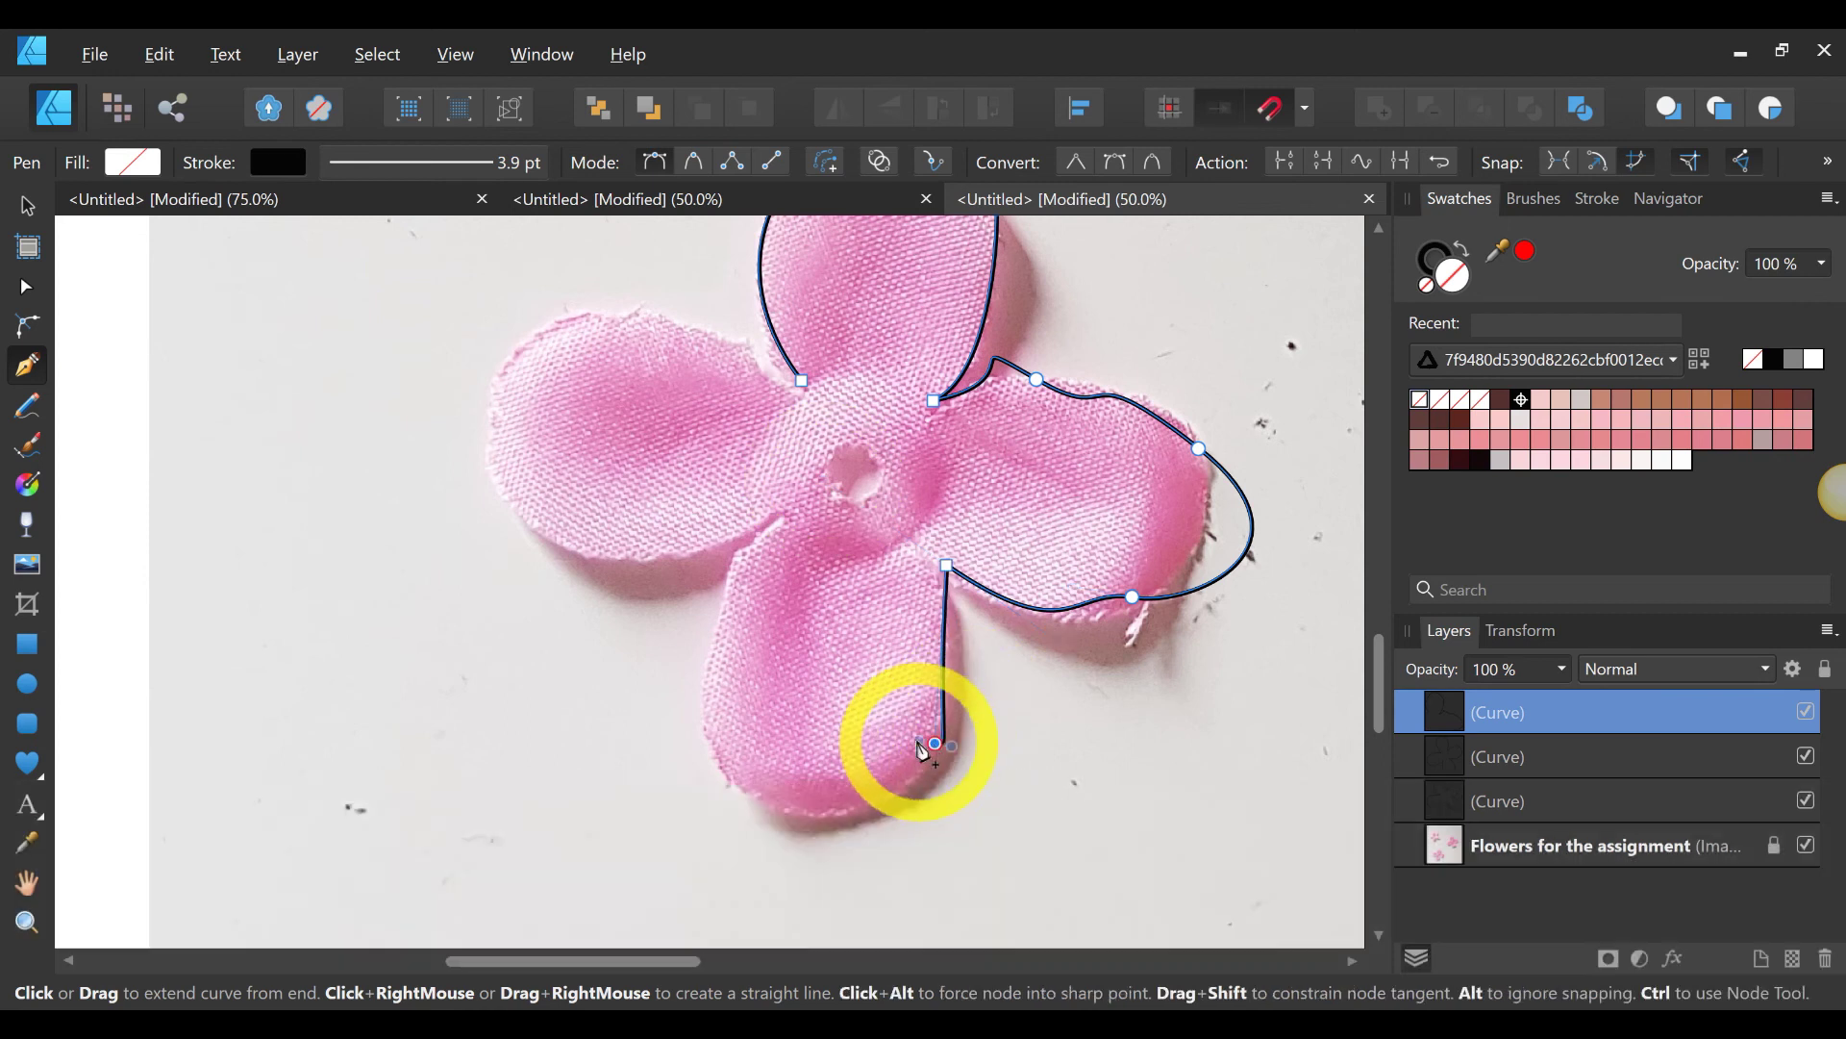
{"action": "left_click_drag", "start_coordinate": [929, 811], "coordinate": [794, 806]}
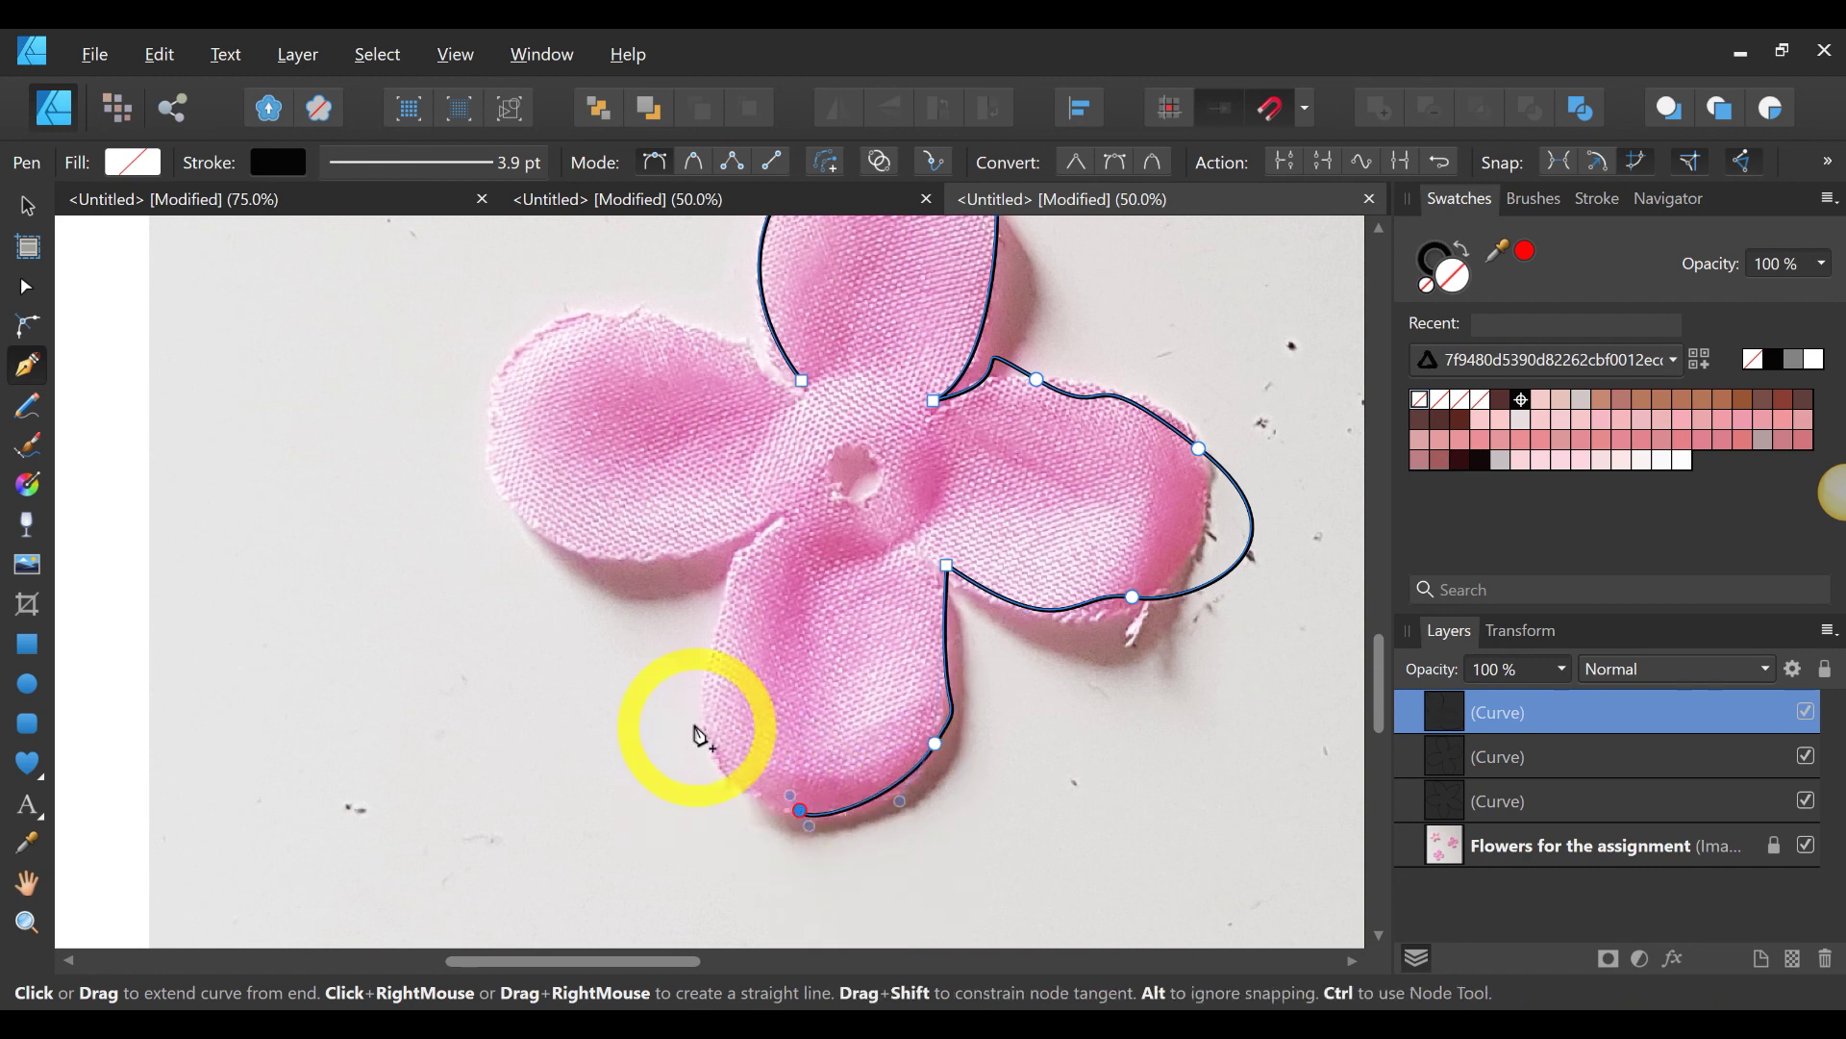
{"action": "left_click_drag", "start_coordinate": [709, 713], "coordinate": [697, 723]}
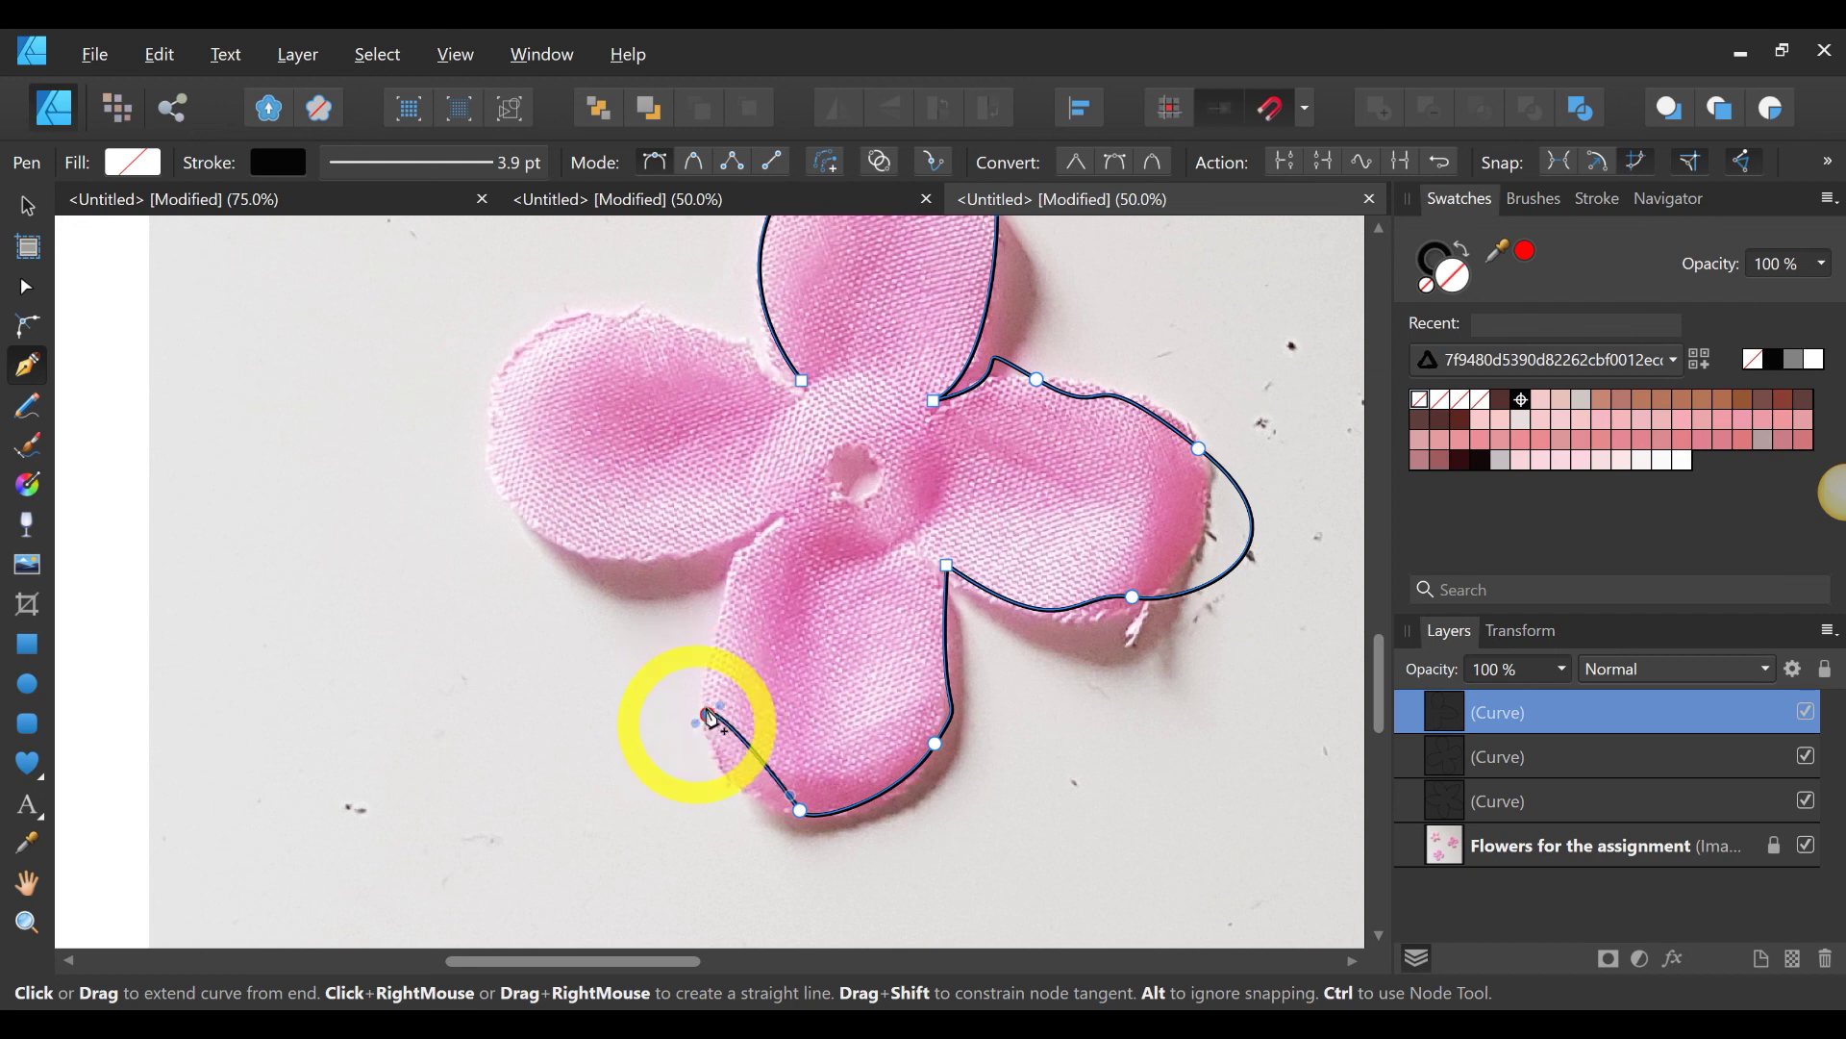
{"action": "left_click_drag", "start_coordinate": [753, 662], "coordinate": [677, 652]}
{"action": "left_click_drag", "start_coordinate": [798, 556], "coordinate": [787, 531]}
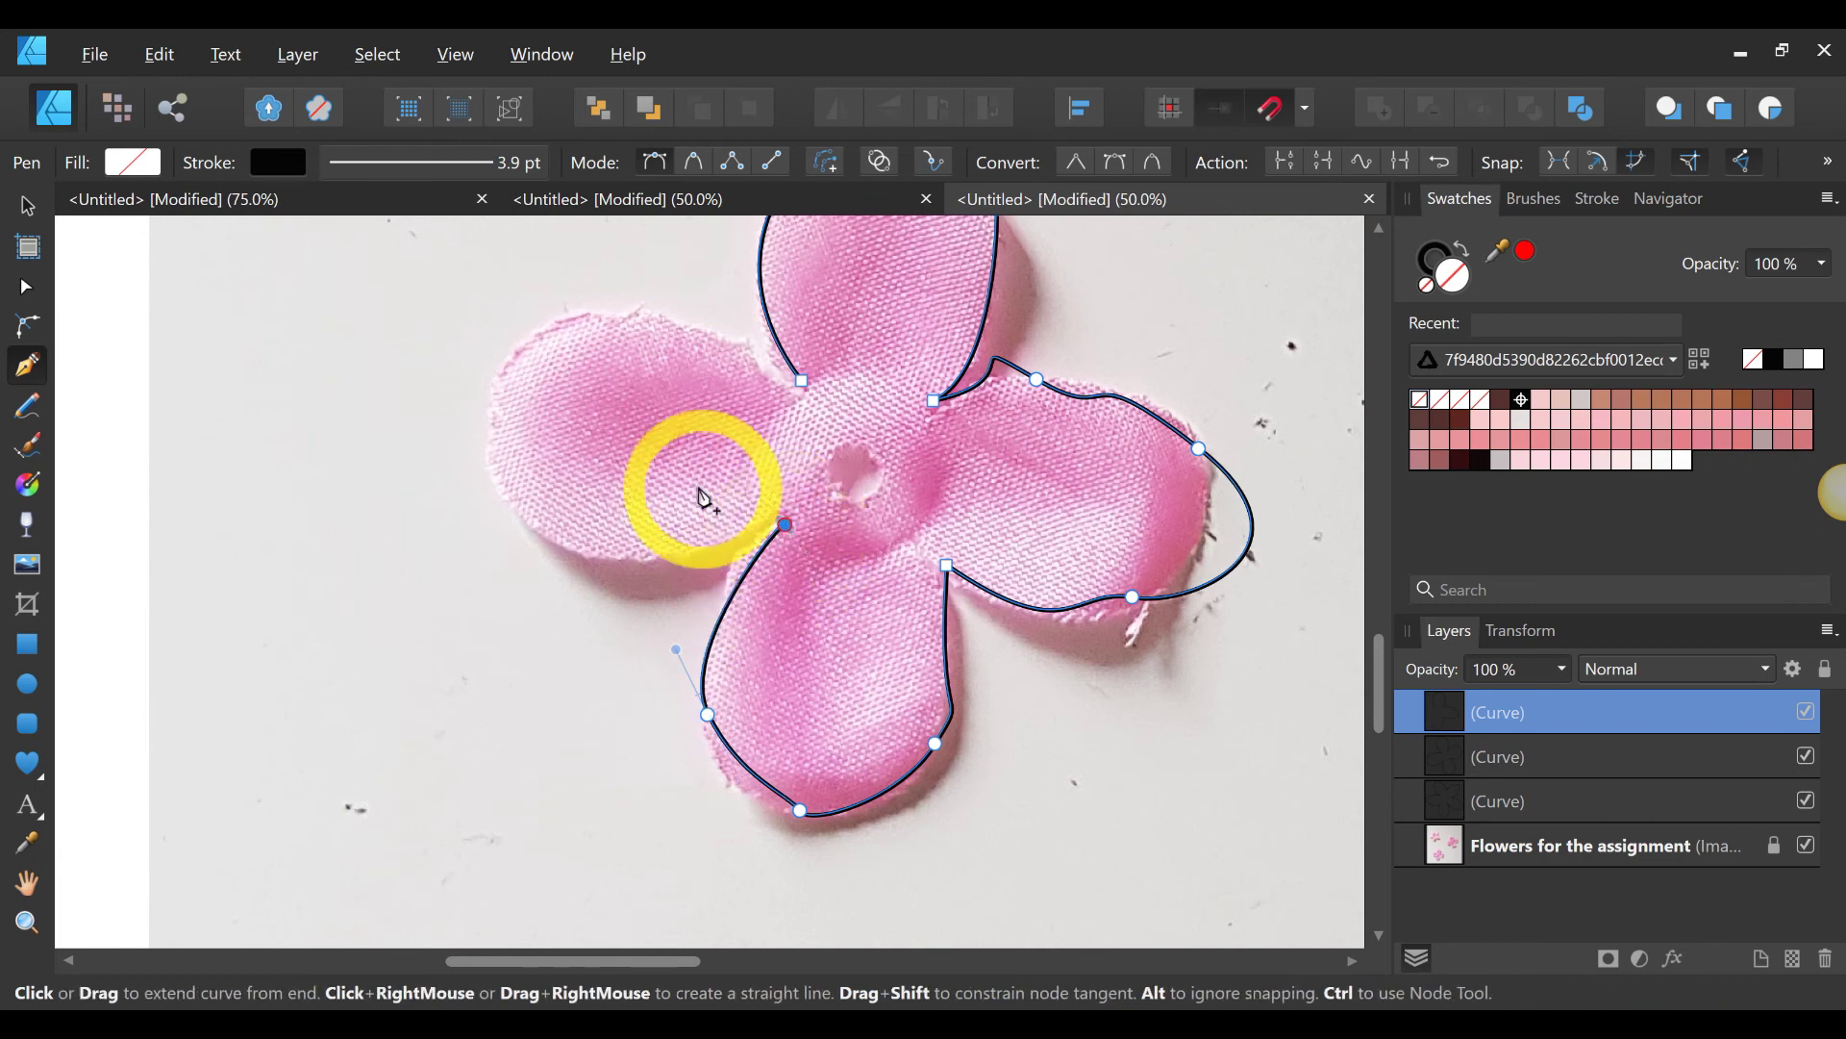
Step: Trace the left petal along its lower edge, tip and upper edge, and close the curve at the starting notch
{"action": "scroll", "coordinate": [707, 492], "scroll_direction": "up", "scroll_amount": 3}
{"action": "left_click_drag", "start_coordinate": [642, 690], "coordinate": [601, 671]}
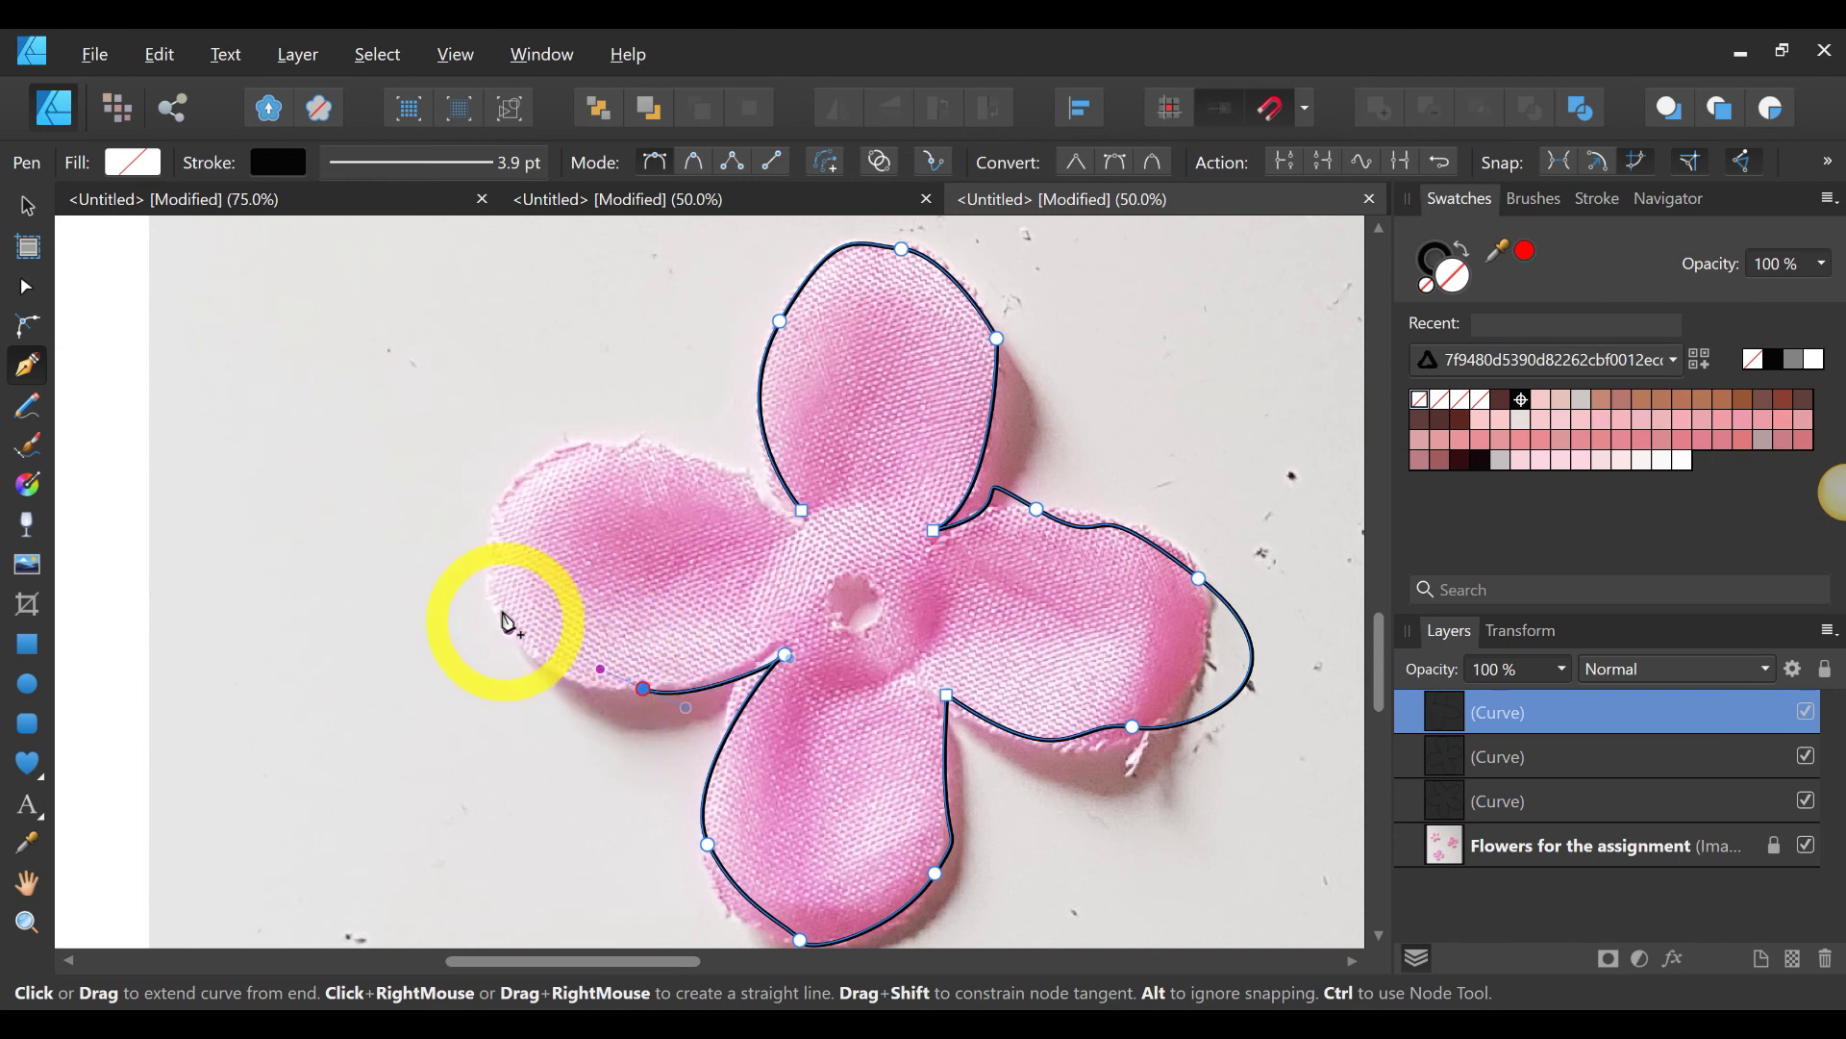
{"action": "left_click", "coordinate": [502, 609]}
{"action": "left_click", "coordinate": [535, 478]}
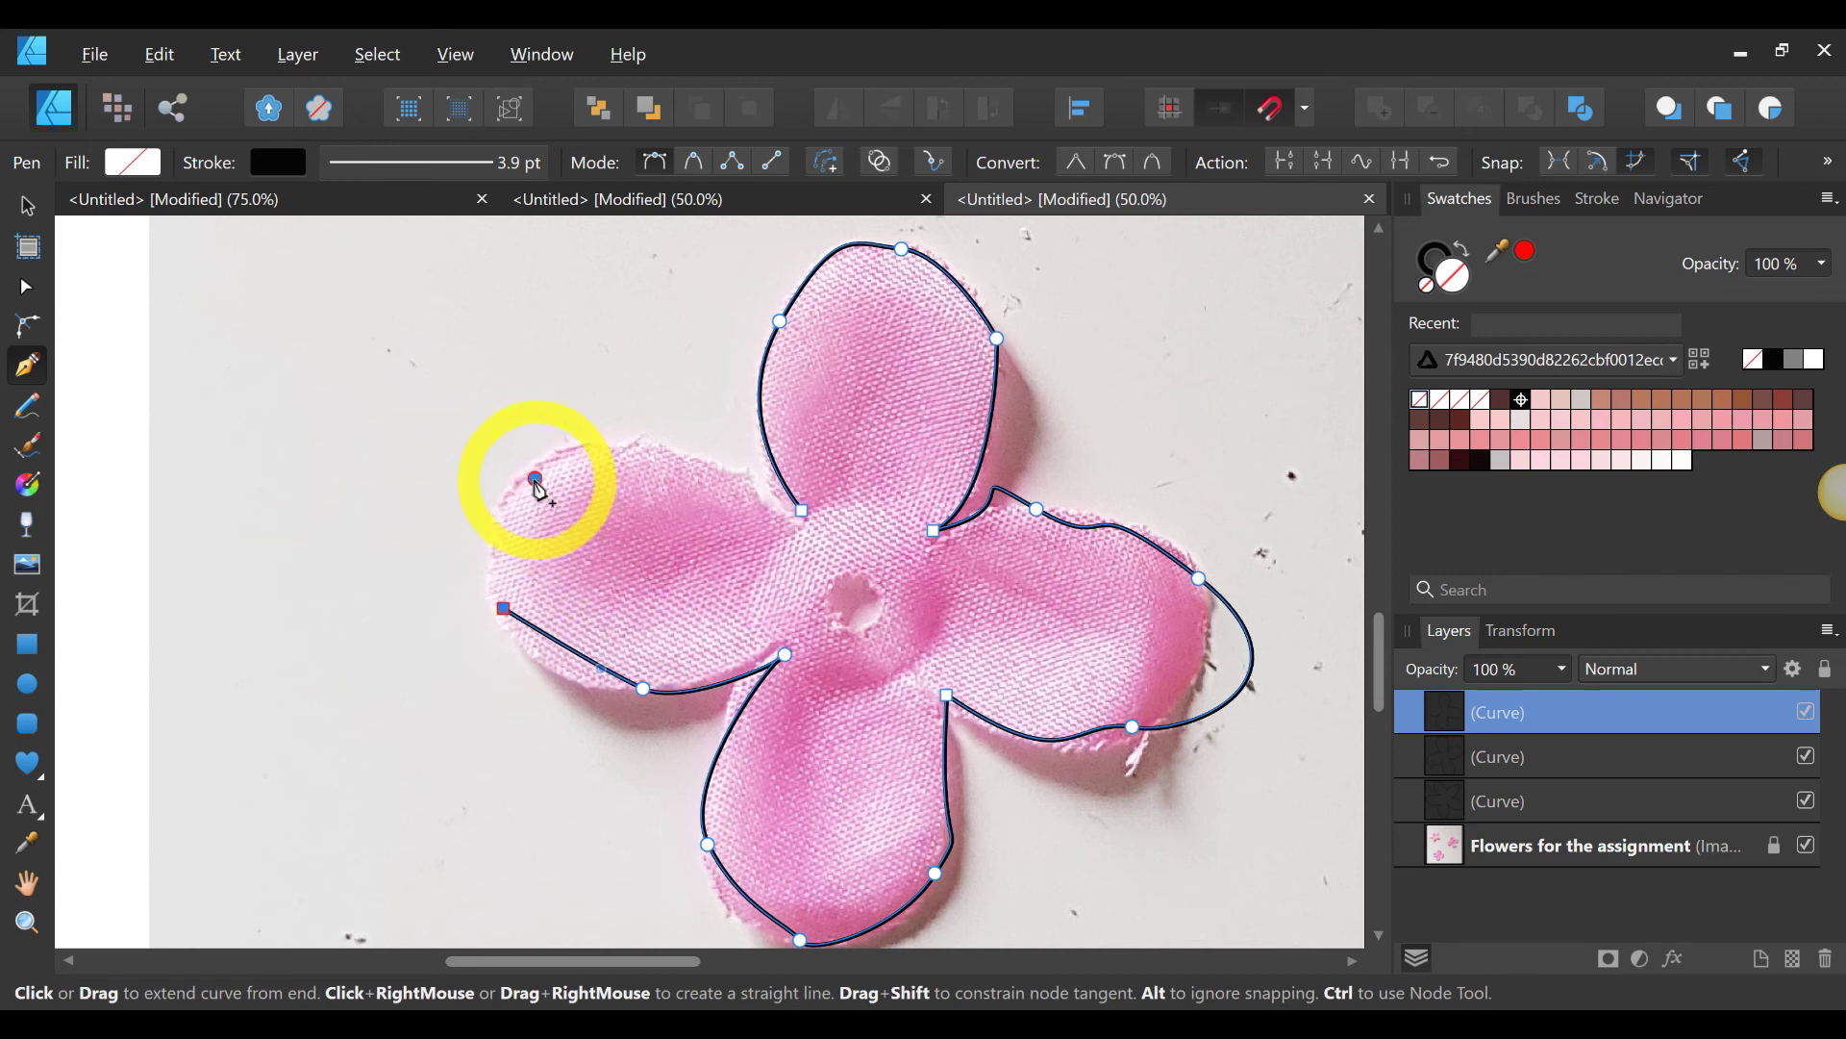
{"action": "left_click_drag", "start_coordinate": [554, 488], "coordinate": [614, 459]}
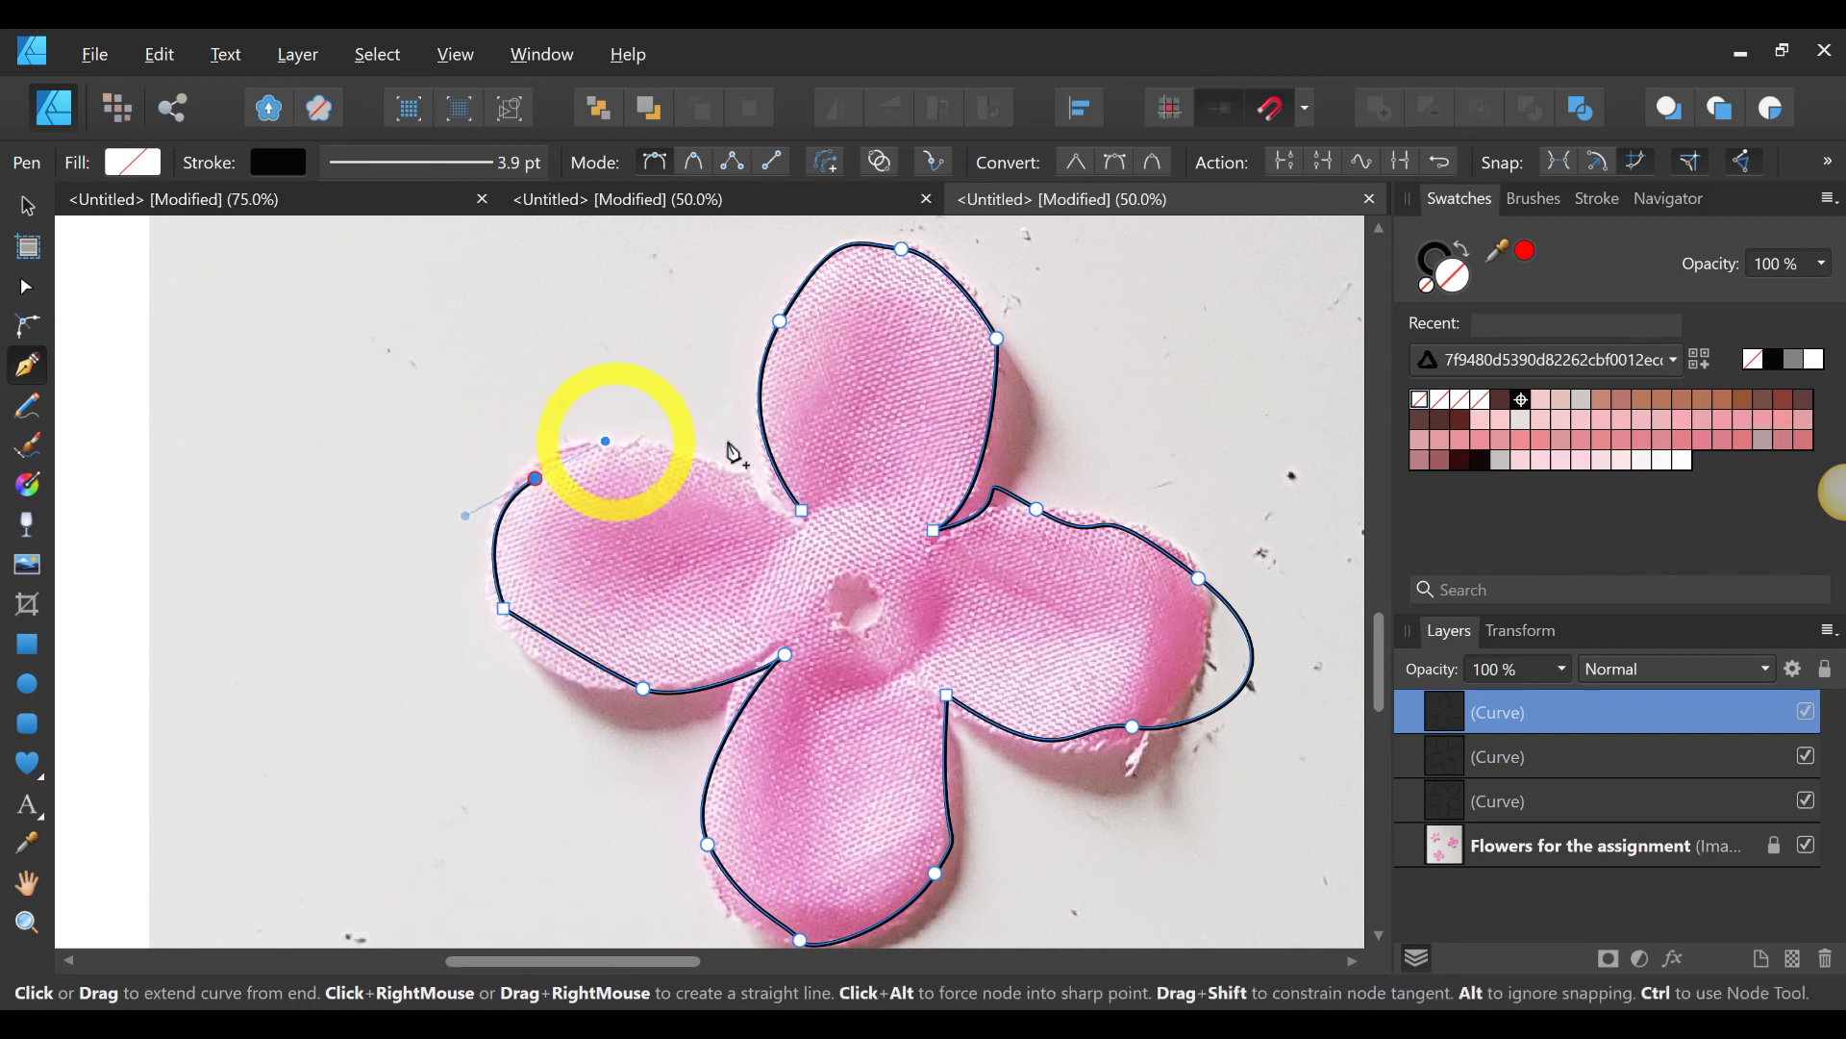
{"action": "left_click", "coordinate": [687, 462]}
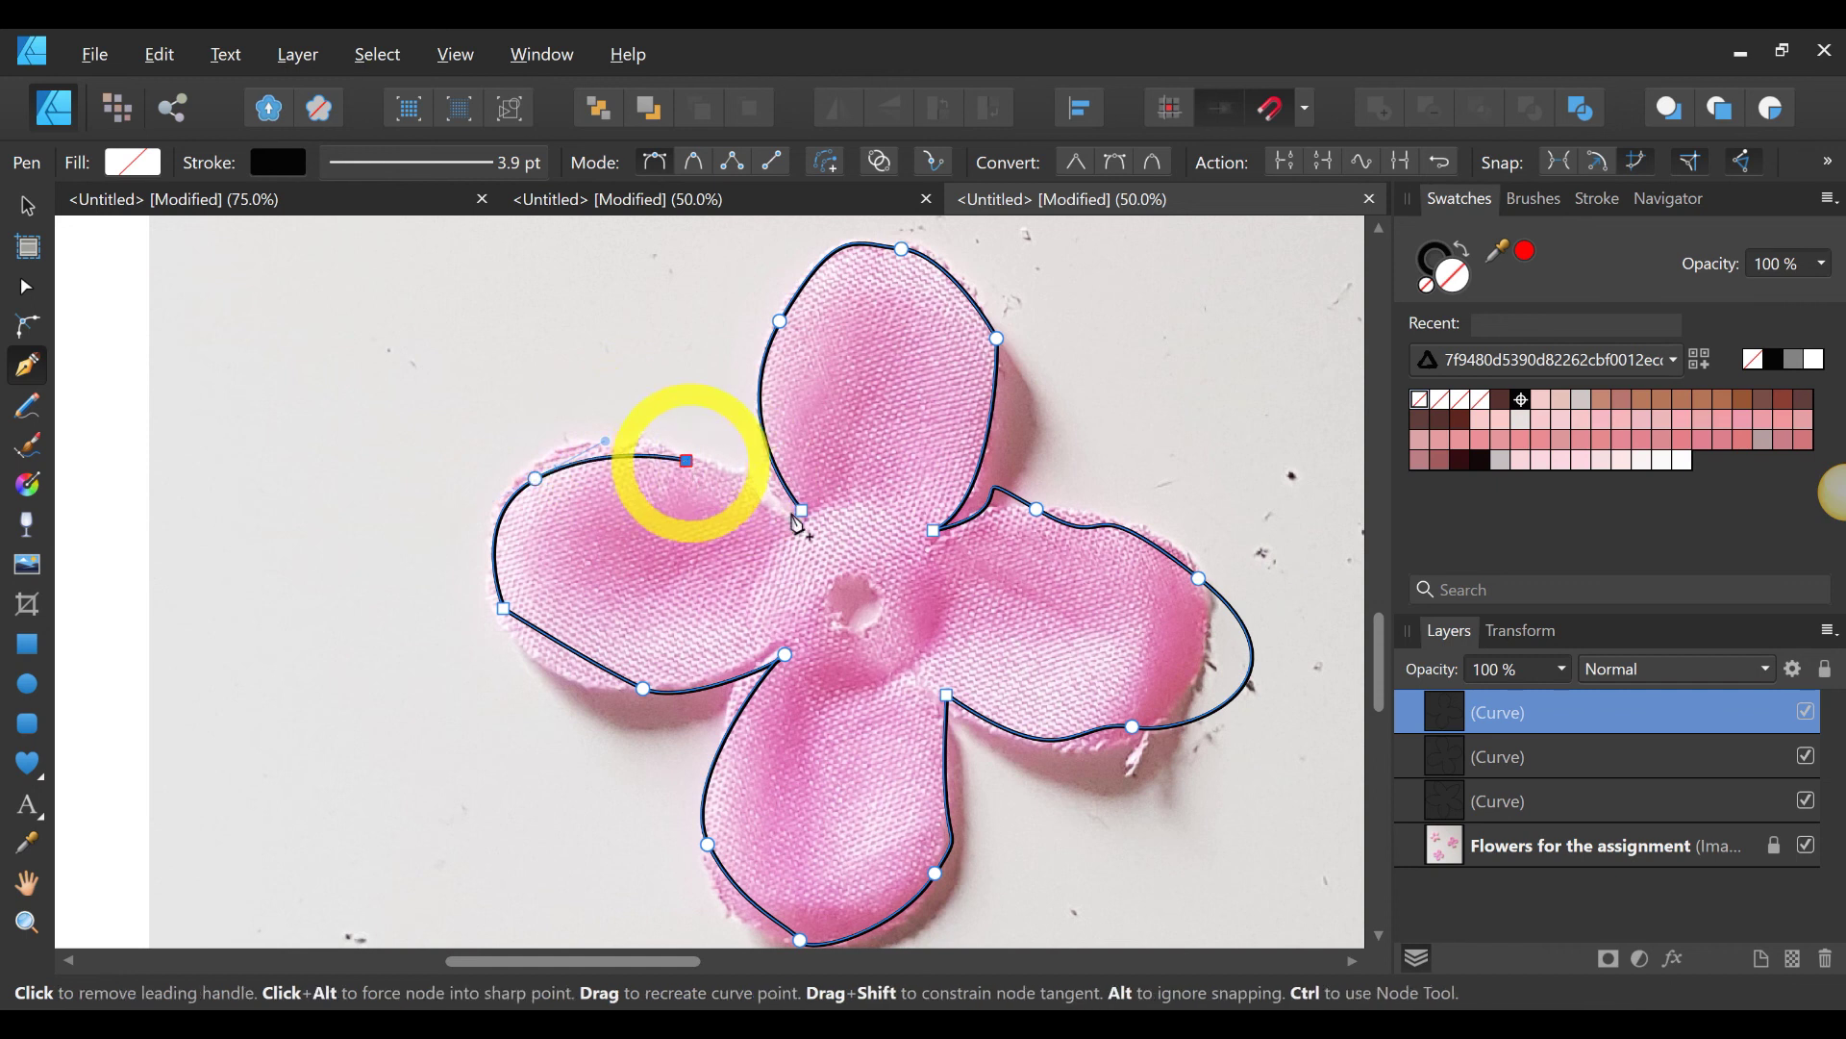
{"action": "left_click", "coordinate": [800, 513]}
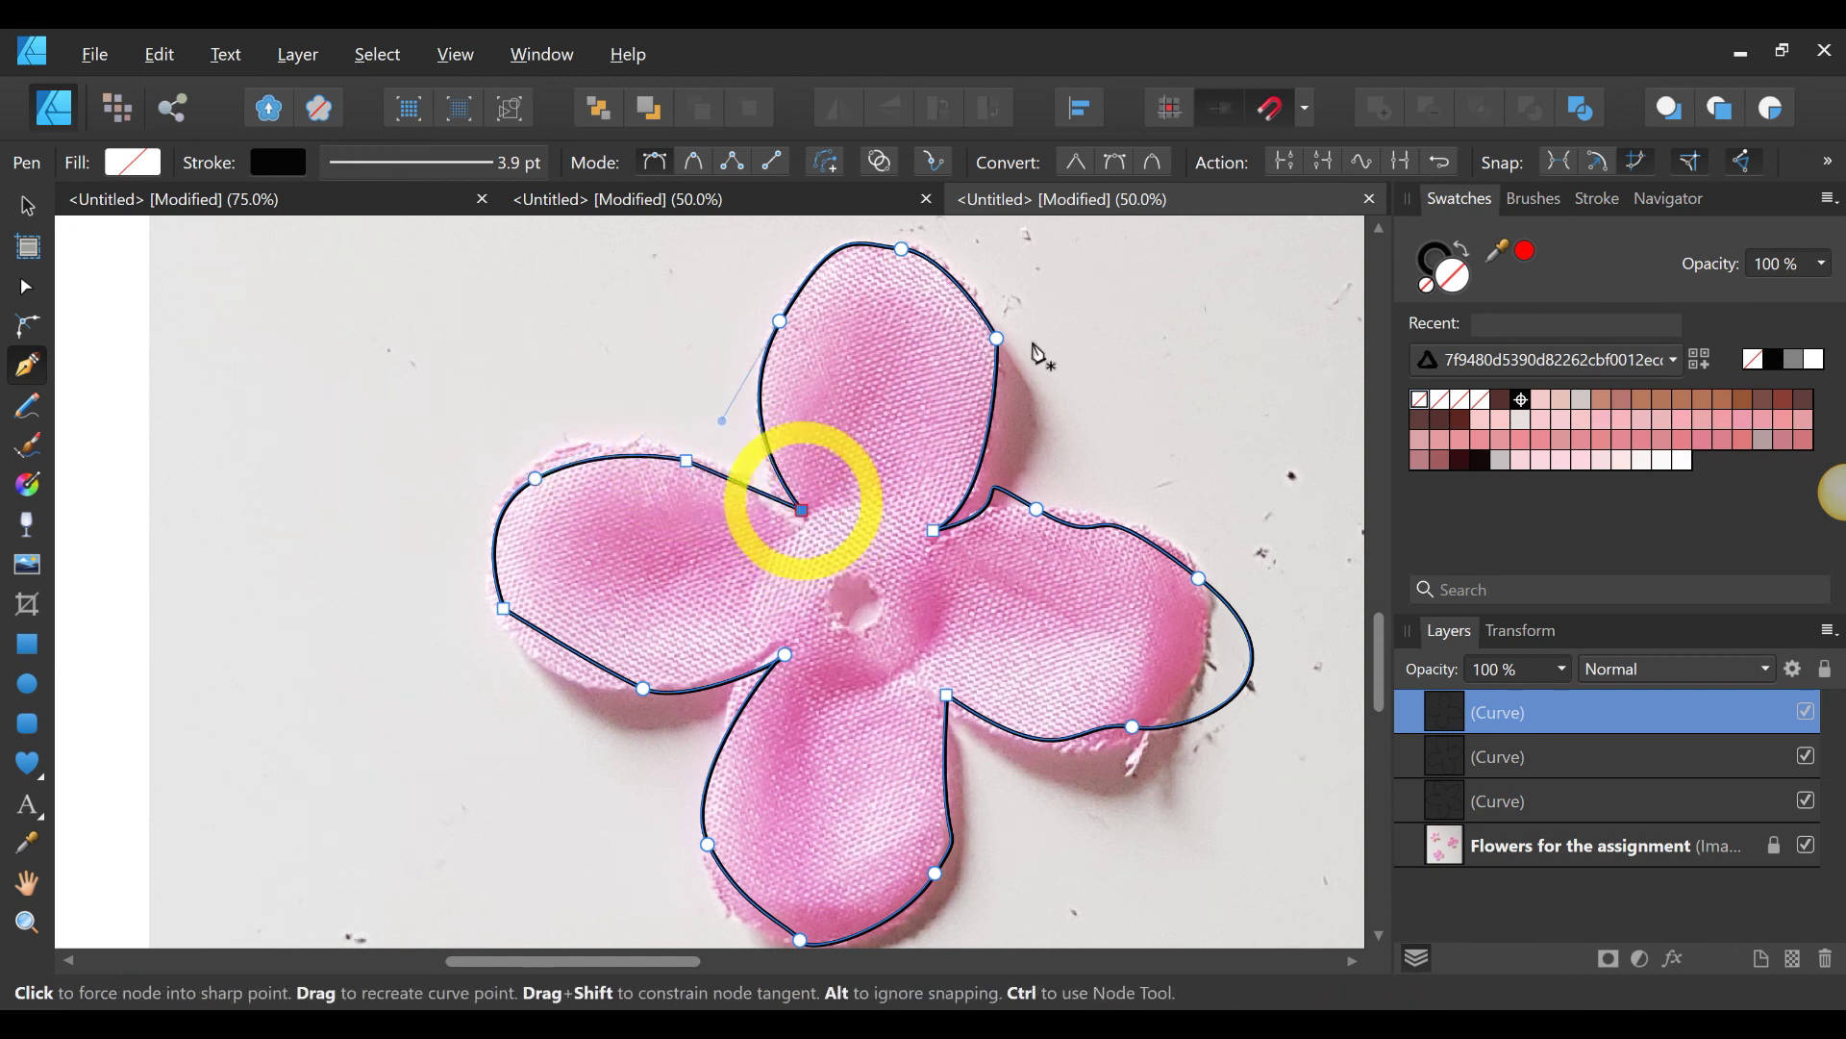
Step: Switch to the Node tool and shift the notch node between the left and top petals slightly down and left
{"action": "key", "text": "Escape"}
{"action": "left_click", "coordinate": [27, 287]}
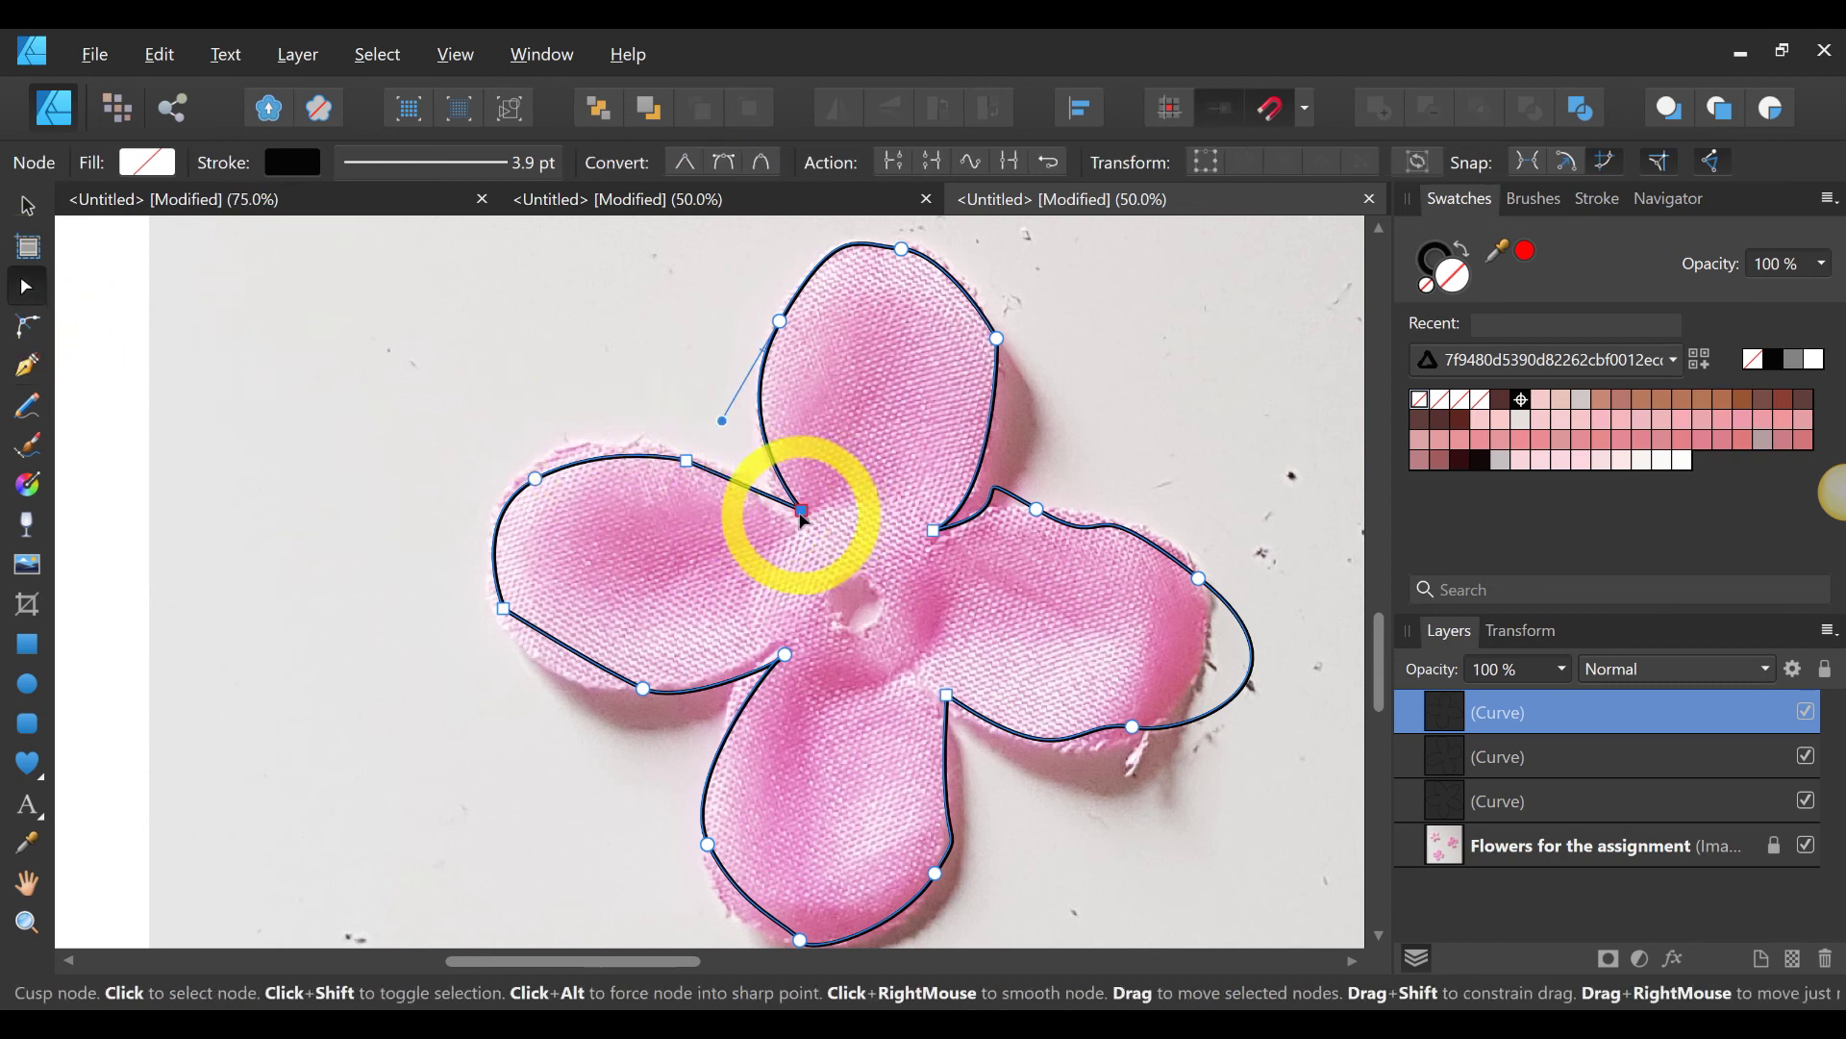
{"action": "left_click_drag", "start_coordinate": [798, 520], "coordinate": [792, 523]}
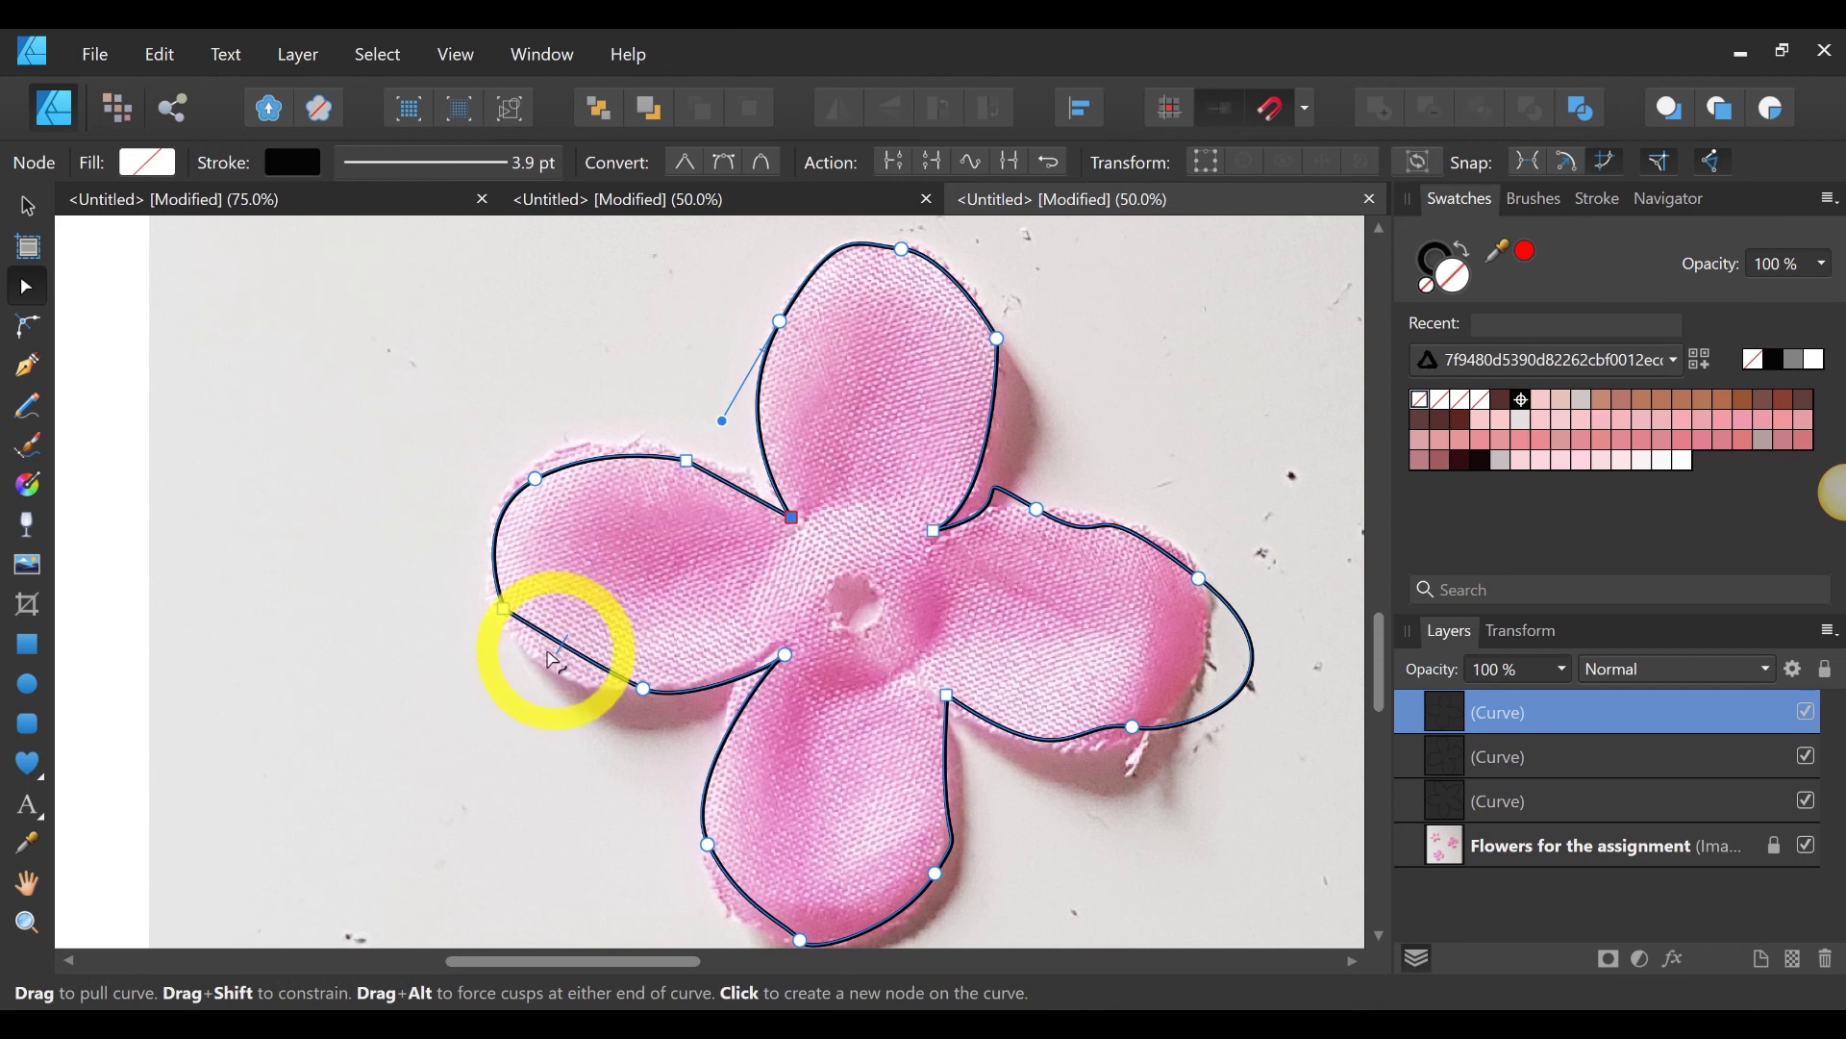
Step: Delete the left petal's lower tip node and bend the tip and upper segments out to the petal's edge
{"action": "left_click_drag", "start_coordinate": [558, 657], "coordinate": [546, 664]}
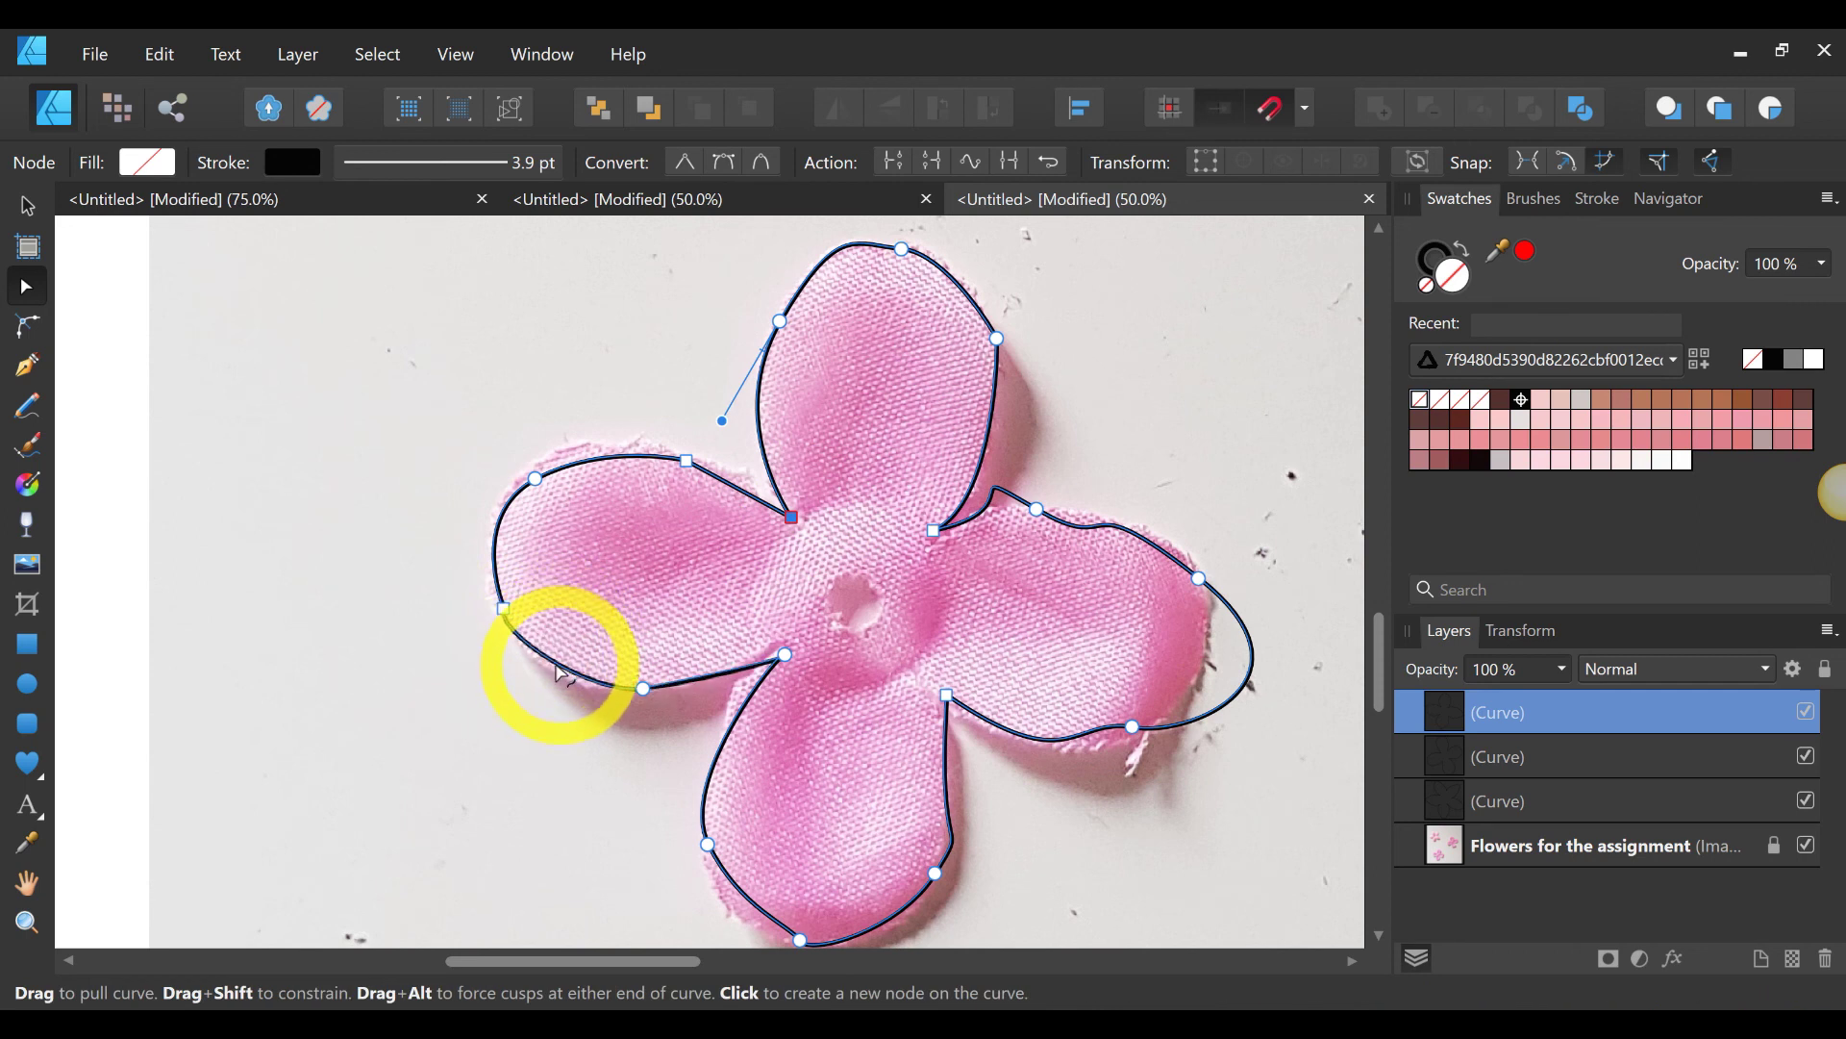
{"action": "left_click", "coordinate": [506, 615]}
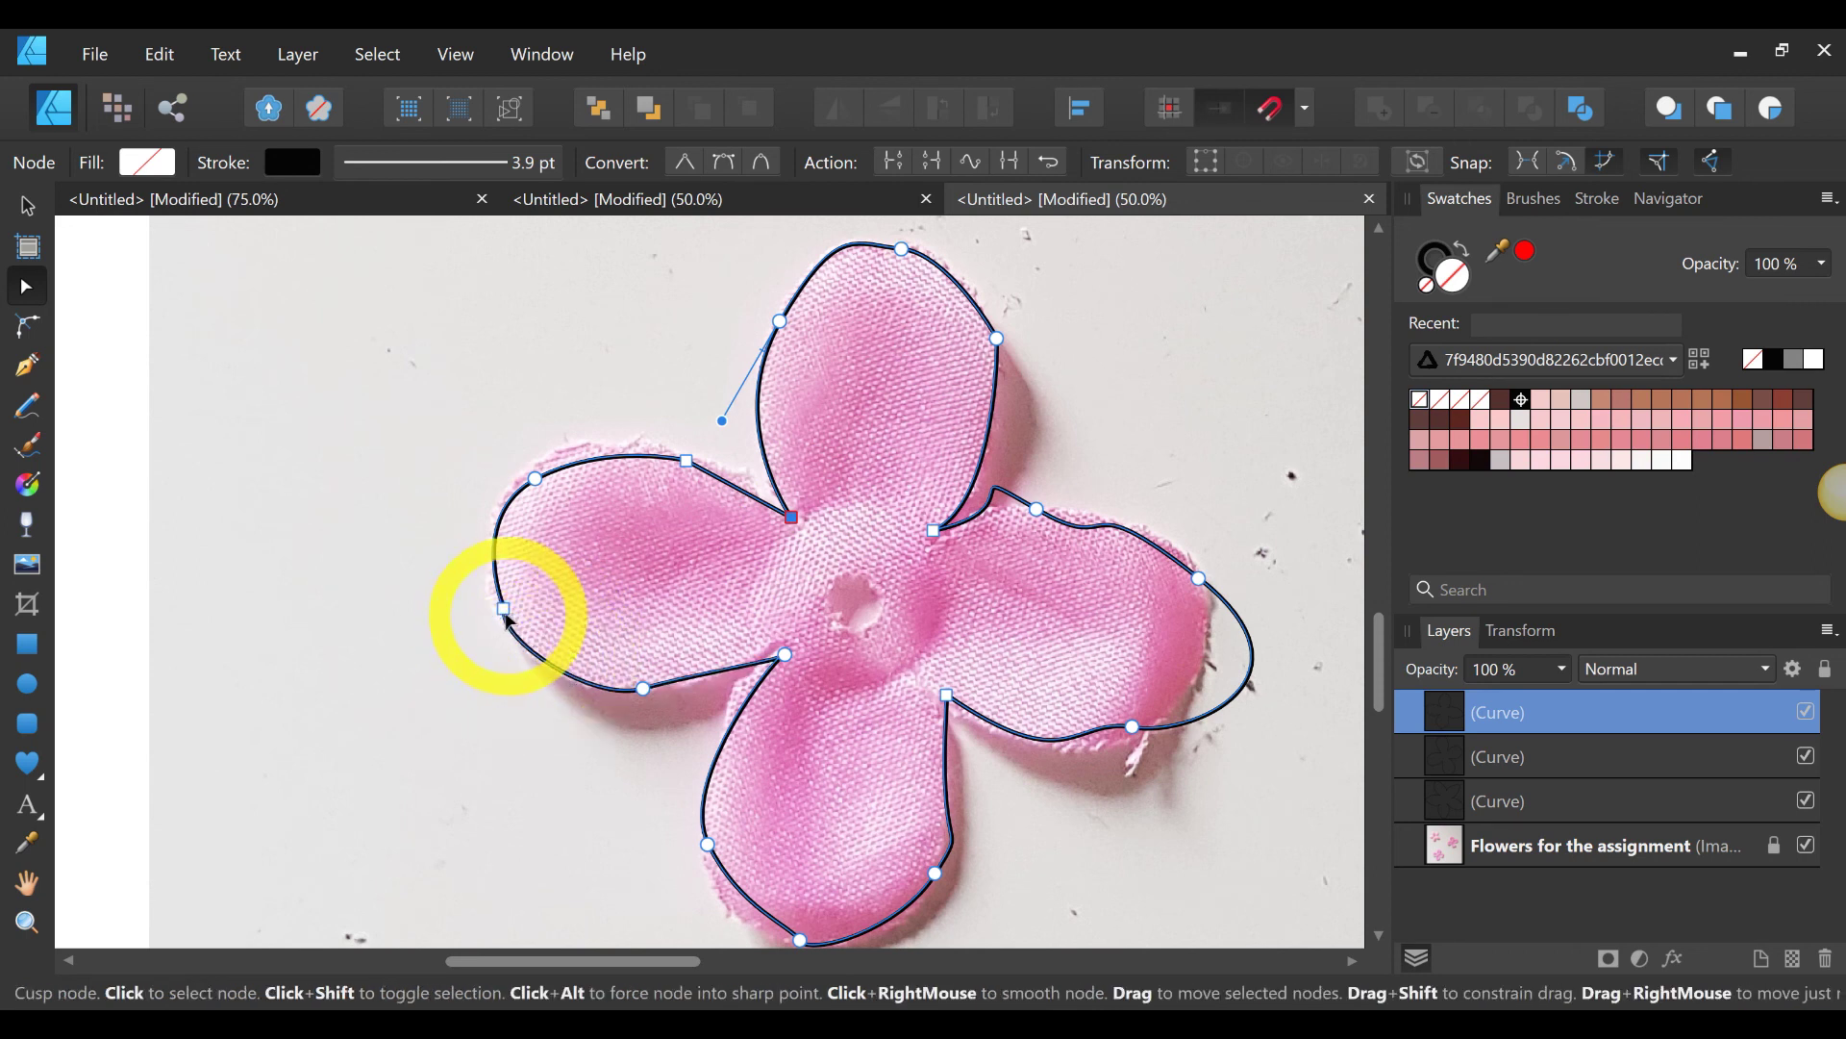
{"action": "key", "text": "Delete"}
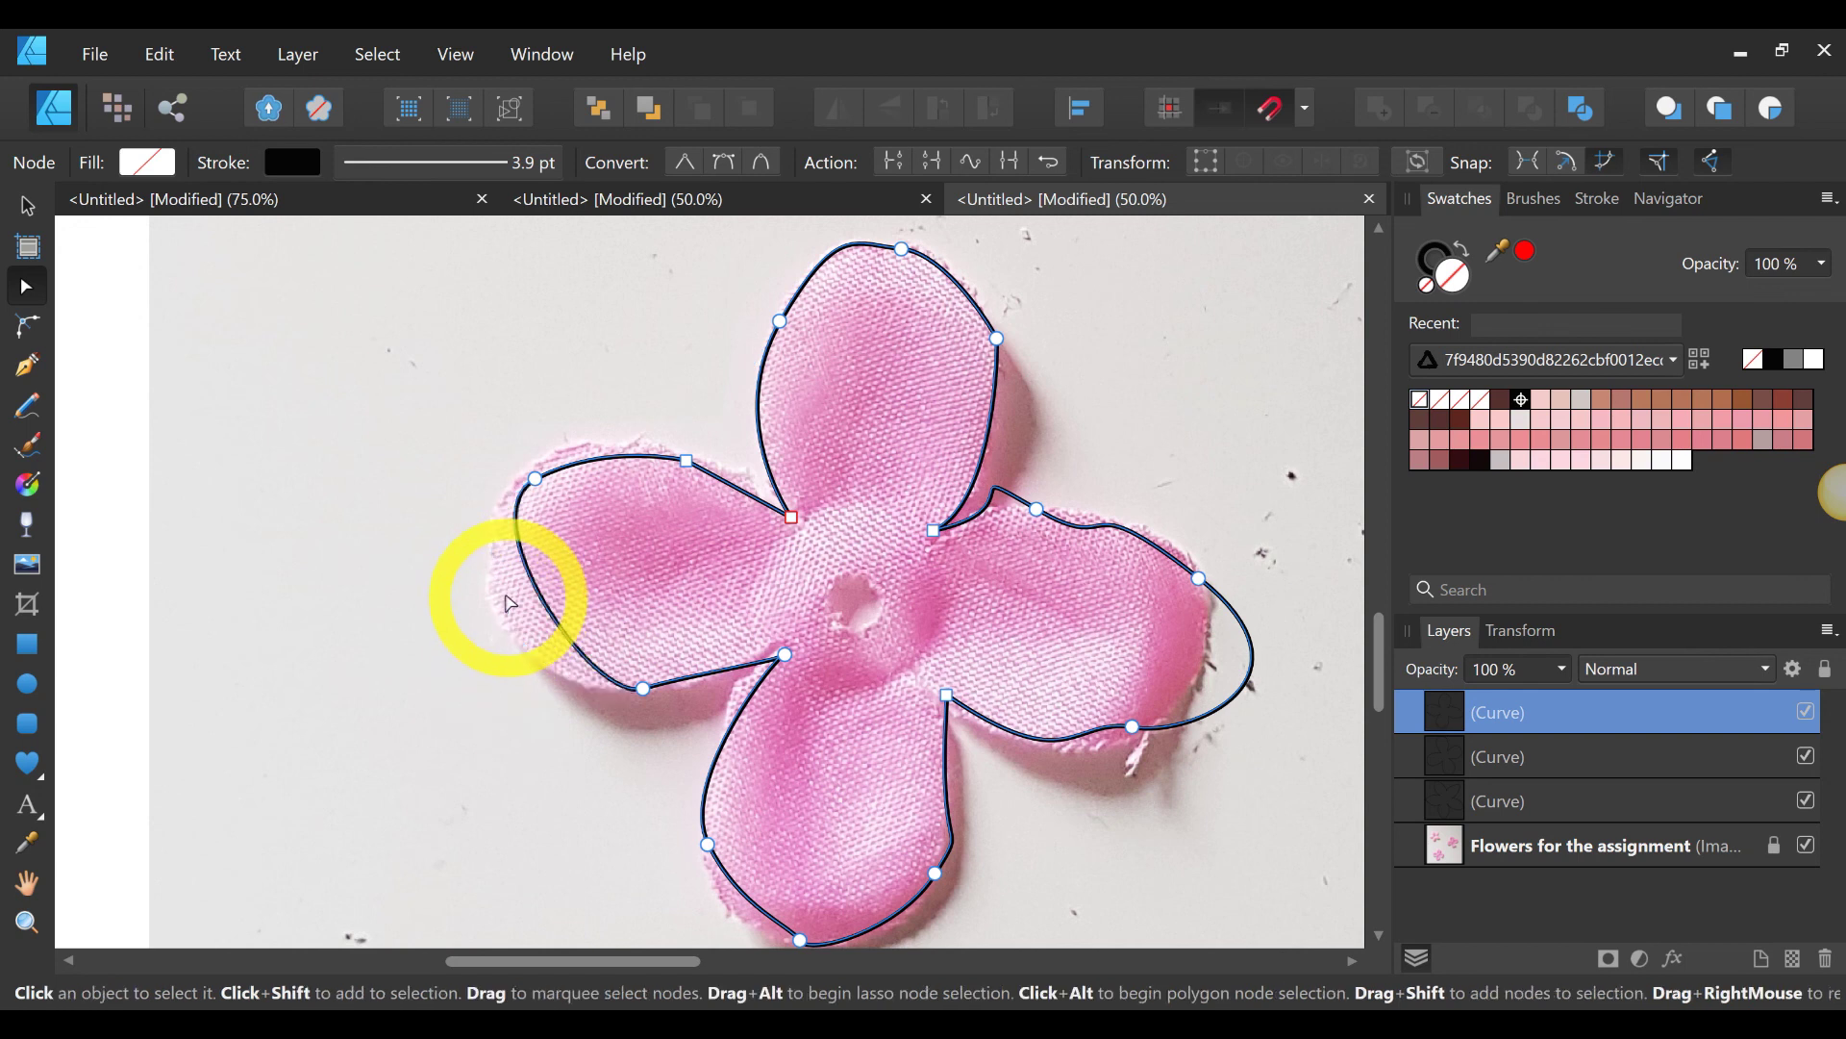
{"action": "mouse_move", "coordinate": [521, 608]}
{"action": "left_mouse_down"}
{"action": "mouse_move", "coordinate": [487, 589]}
{"action": "mouse_move", "coordinate": [509, 623]}
{"action": "left_mouse_up"}
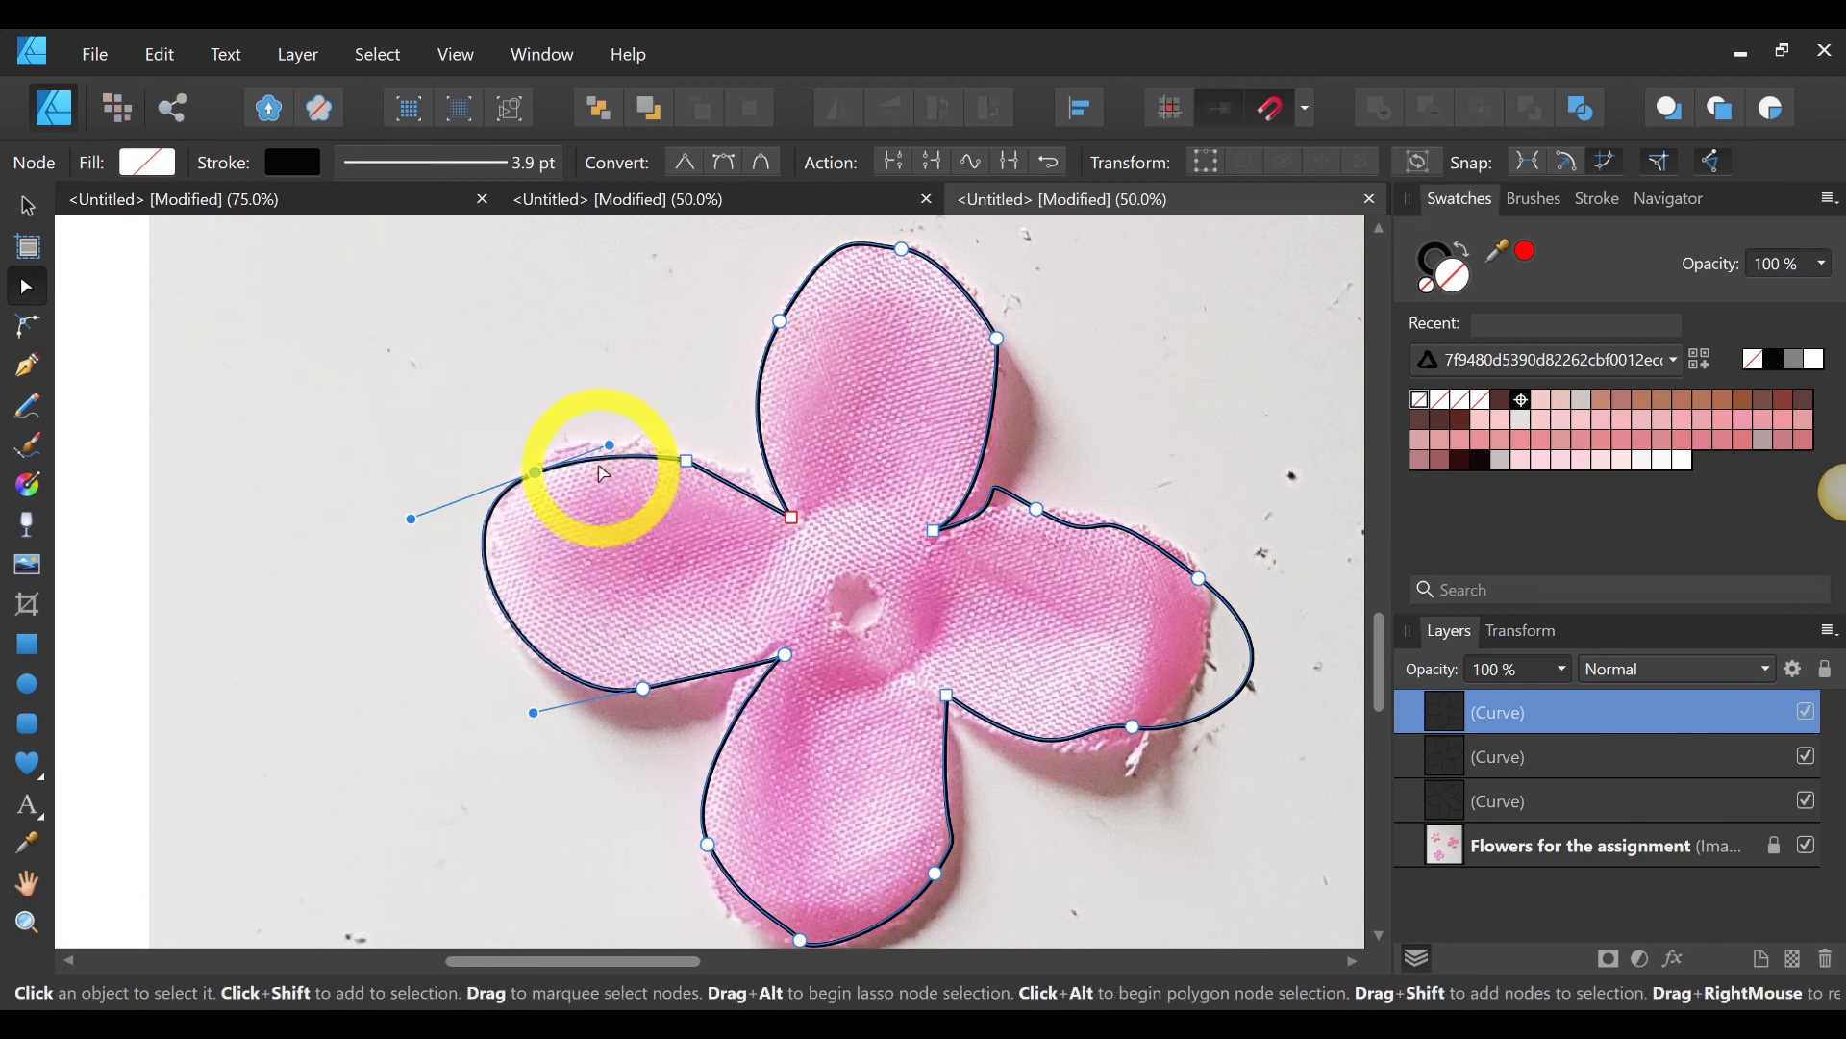
{"action": "left_click_drag", "start_coordinate": [612, 462], "coordinate": [617, 454]}
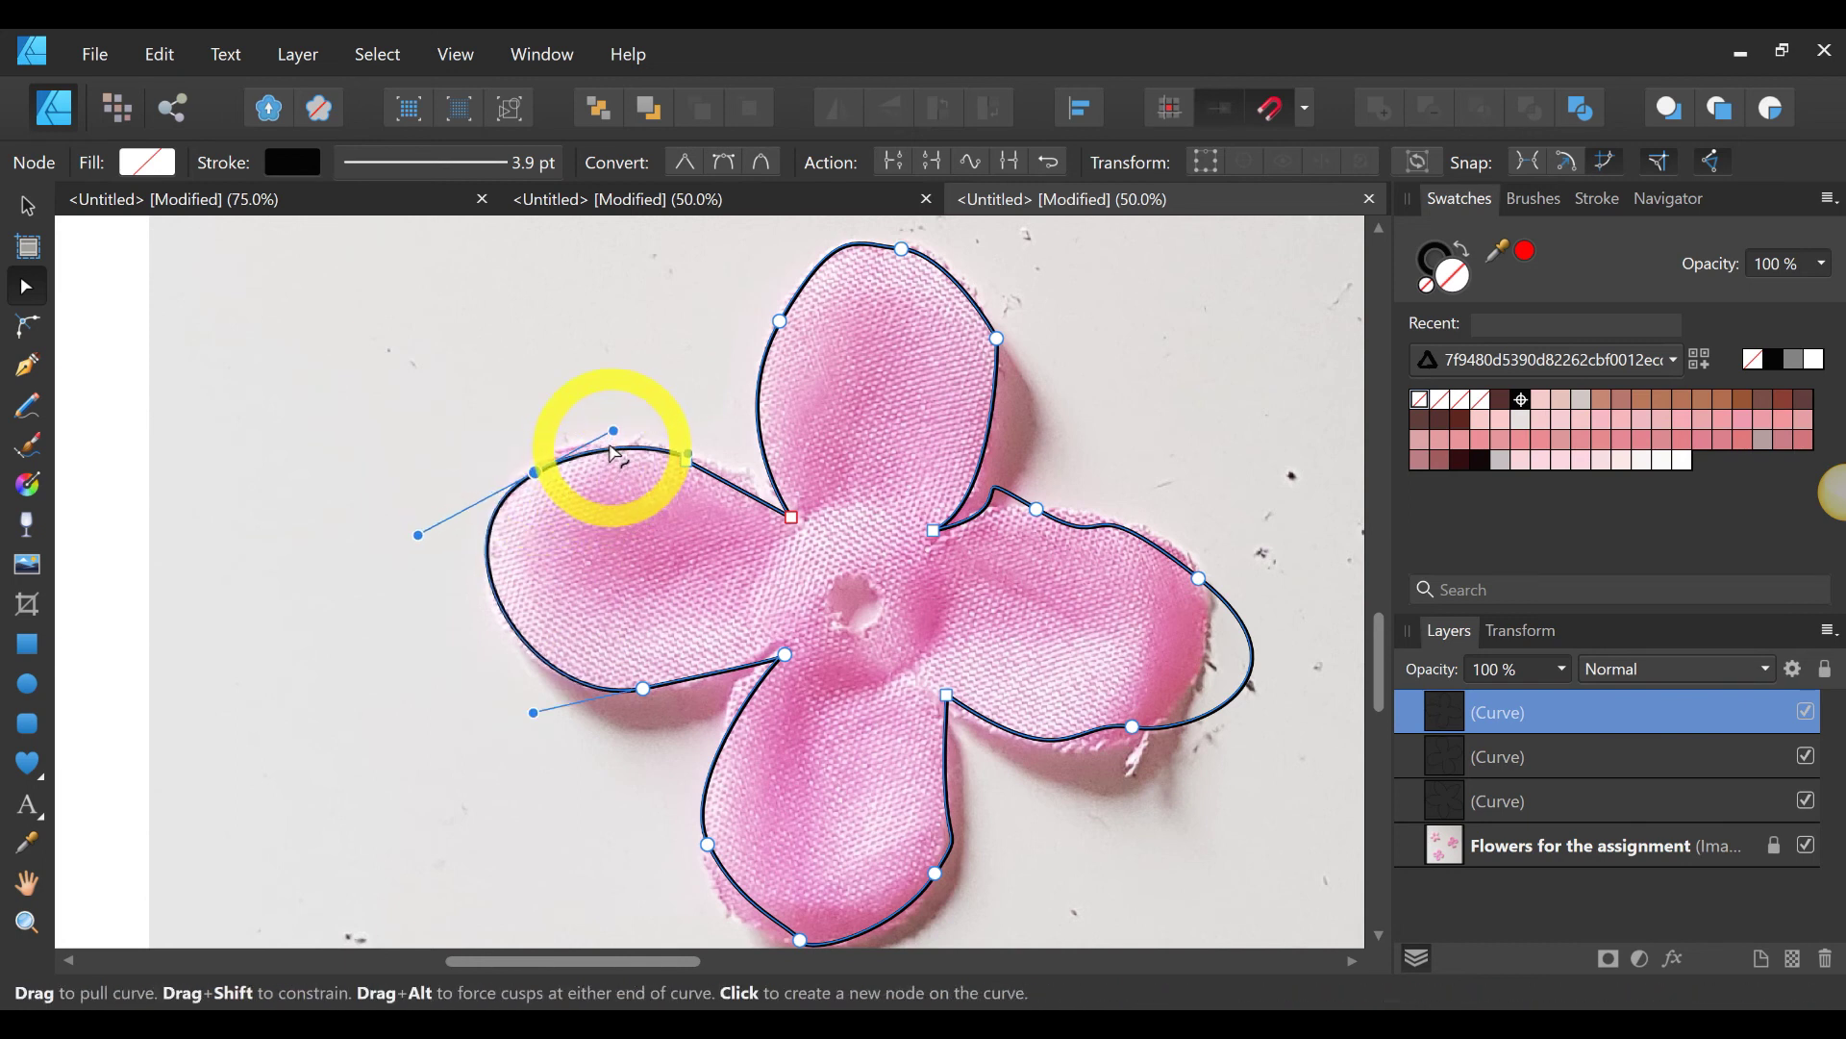
Step: Convert the node on the left petal's upper edge to smooth, then delete it and pull the merged segment out to the photo's edge
{"action": "left_click", "coordinate": [678, 537]}
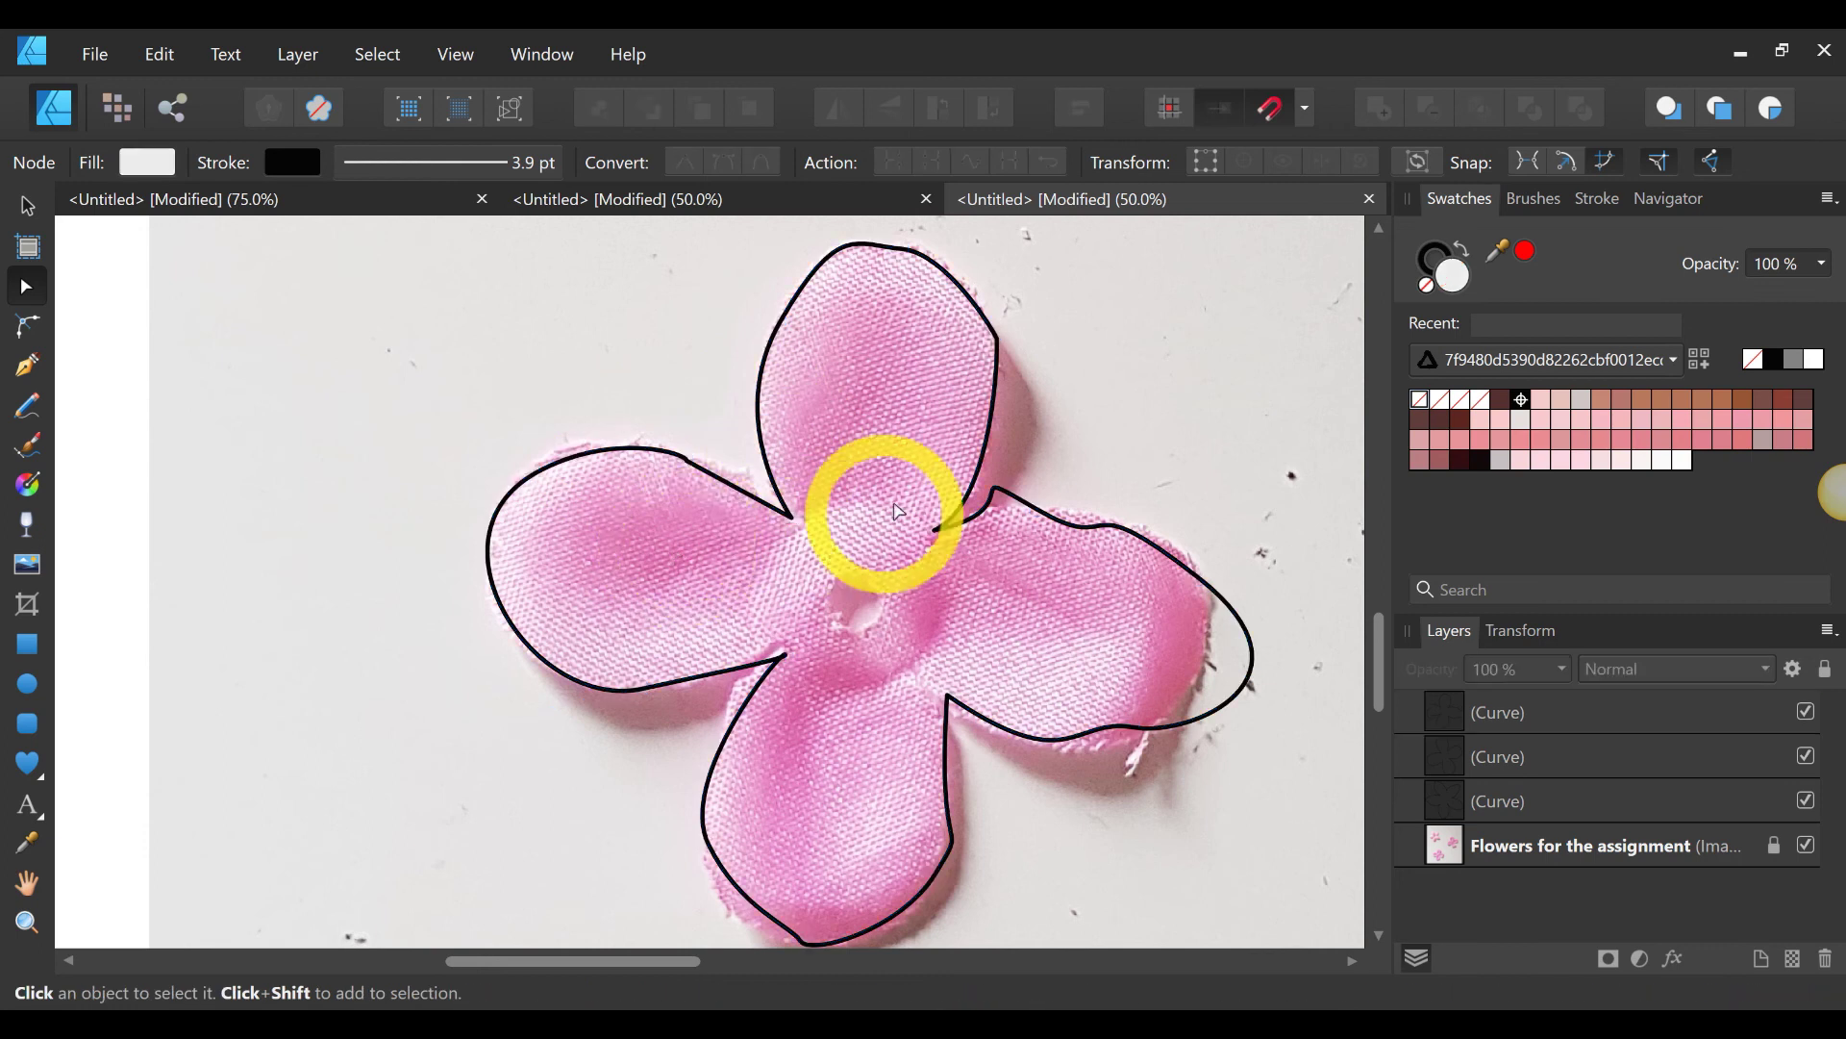
{"action": "left_click", "coordinate": [755, 498]}
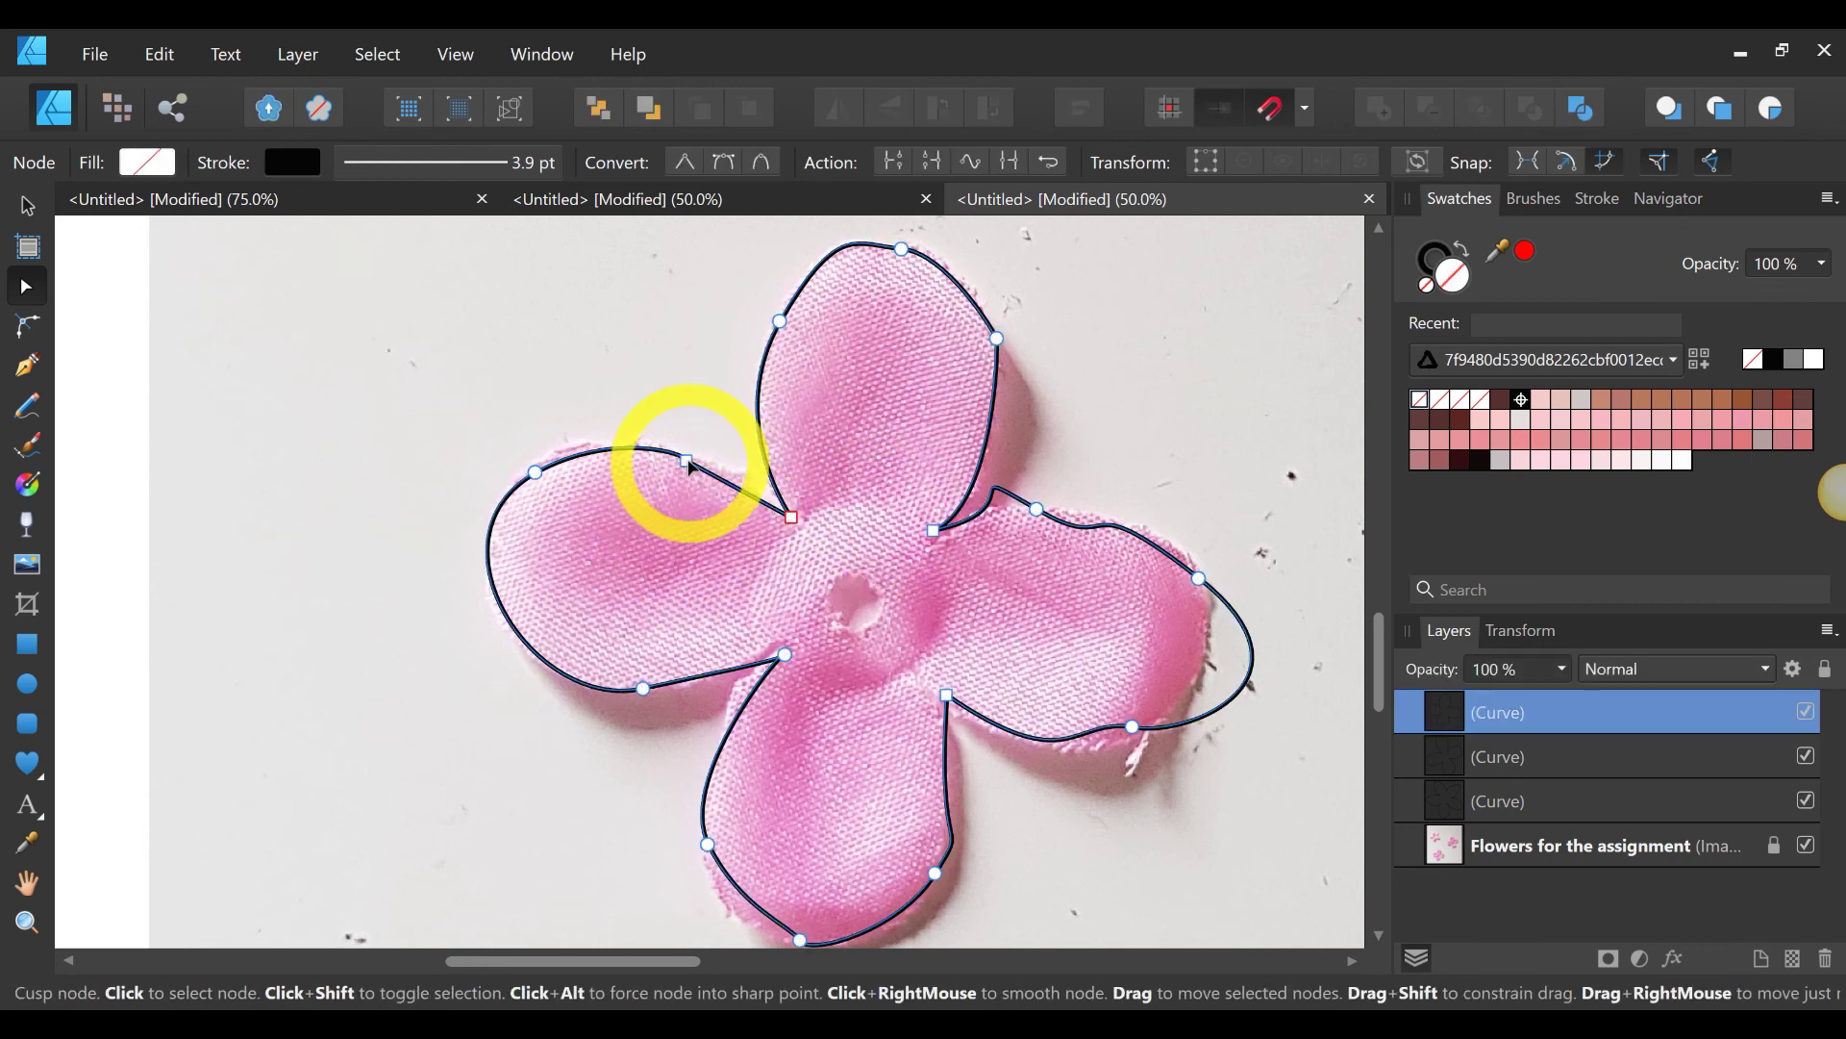
{"action": "left_click", "coordinate": [687, 458]}
{"action": "left_click", "coordinate": [761, 162]}
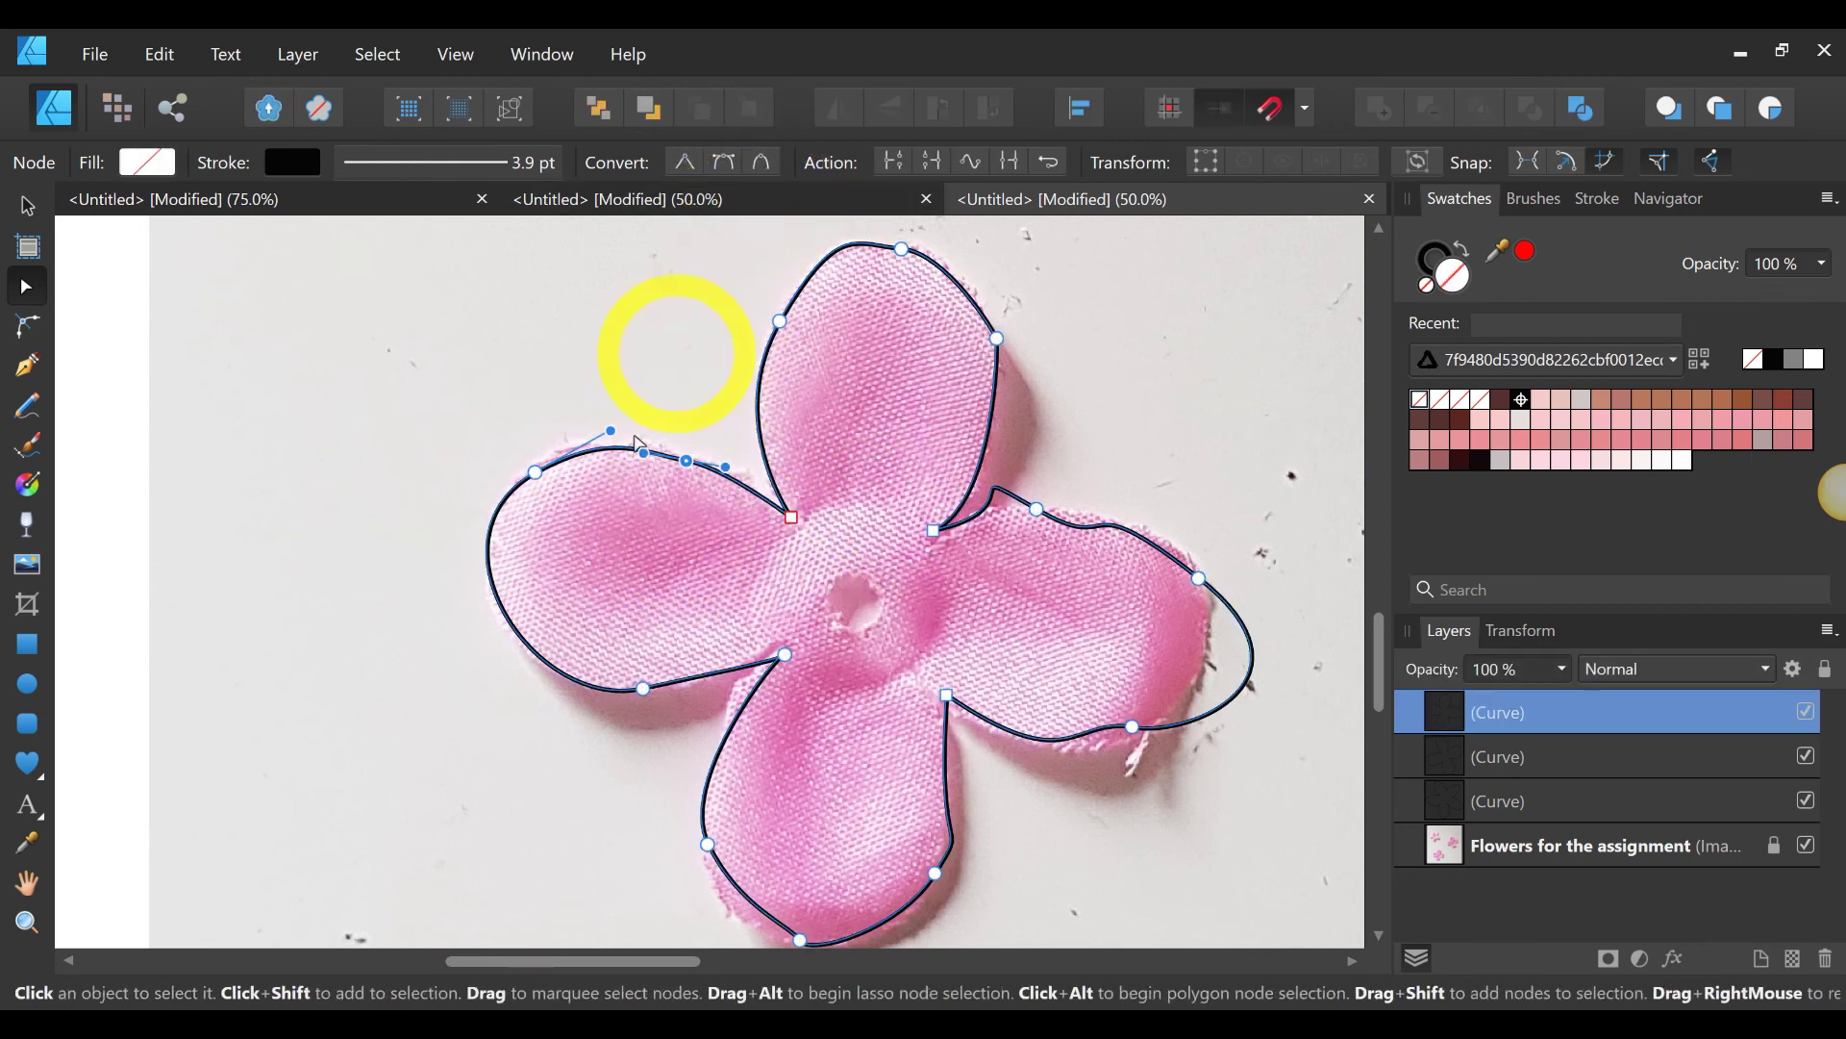
{"action": "left_click", "coordinate": [708, 412]}
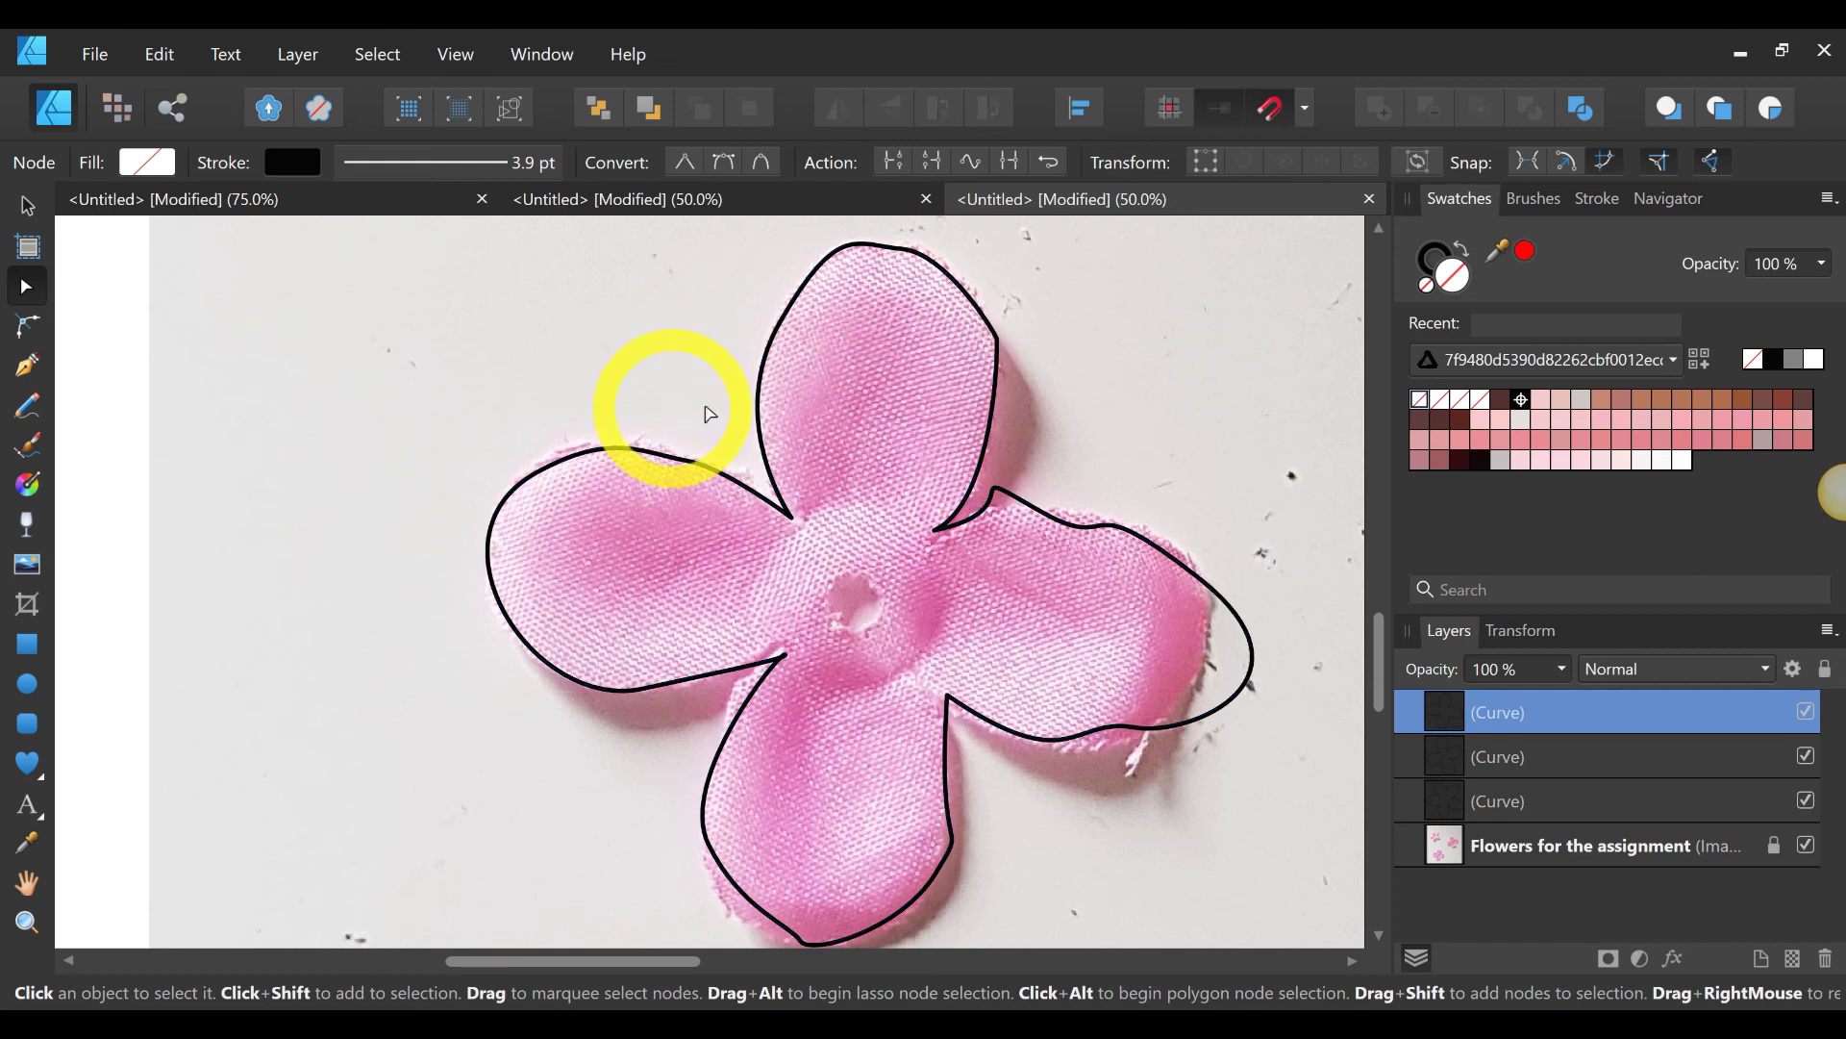
{"action": "left_click", "coordinate": [664, 469]}
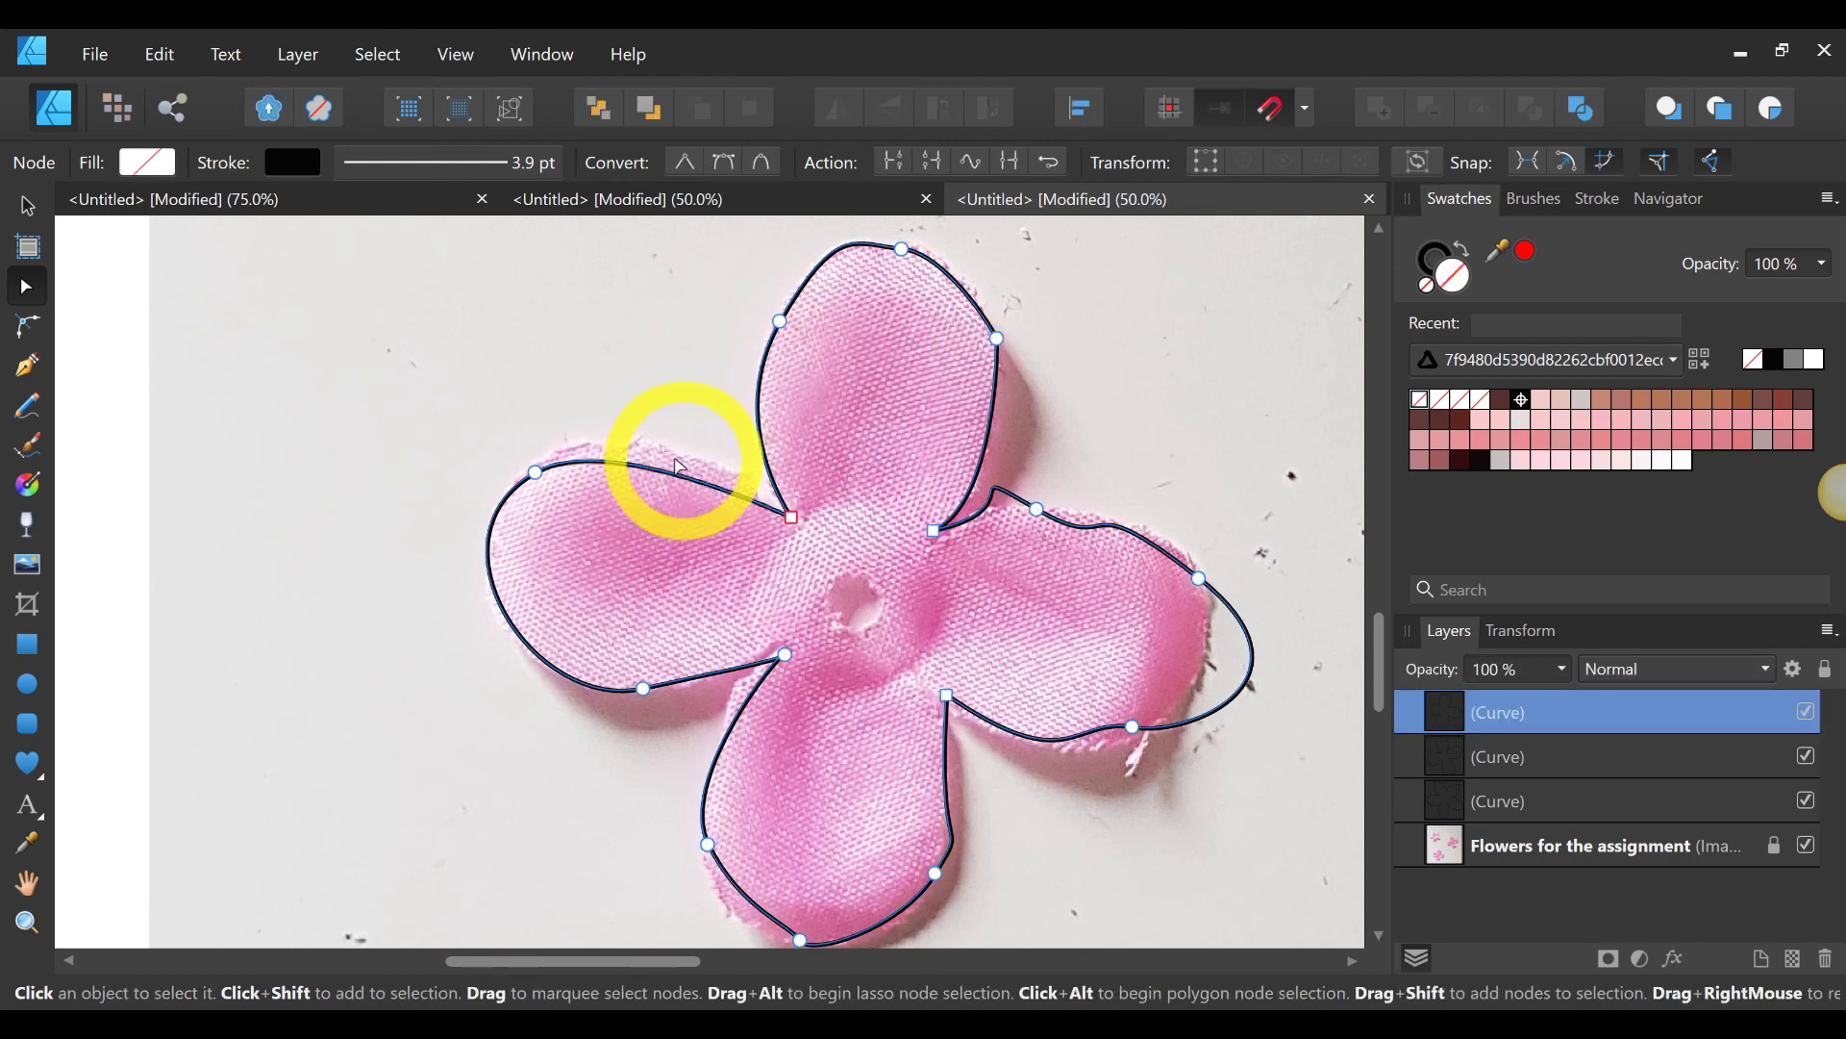
{"action": "left_click_drag", "start_coordinate": [677, 462], "coordinate": [679, 458]}
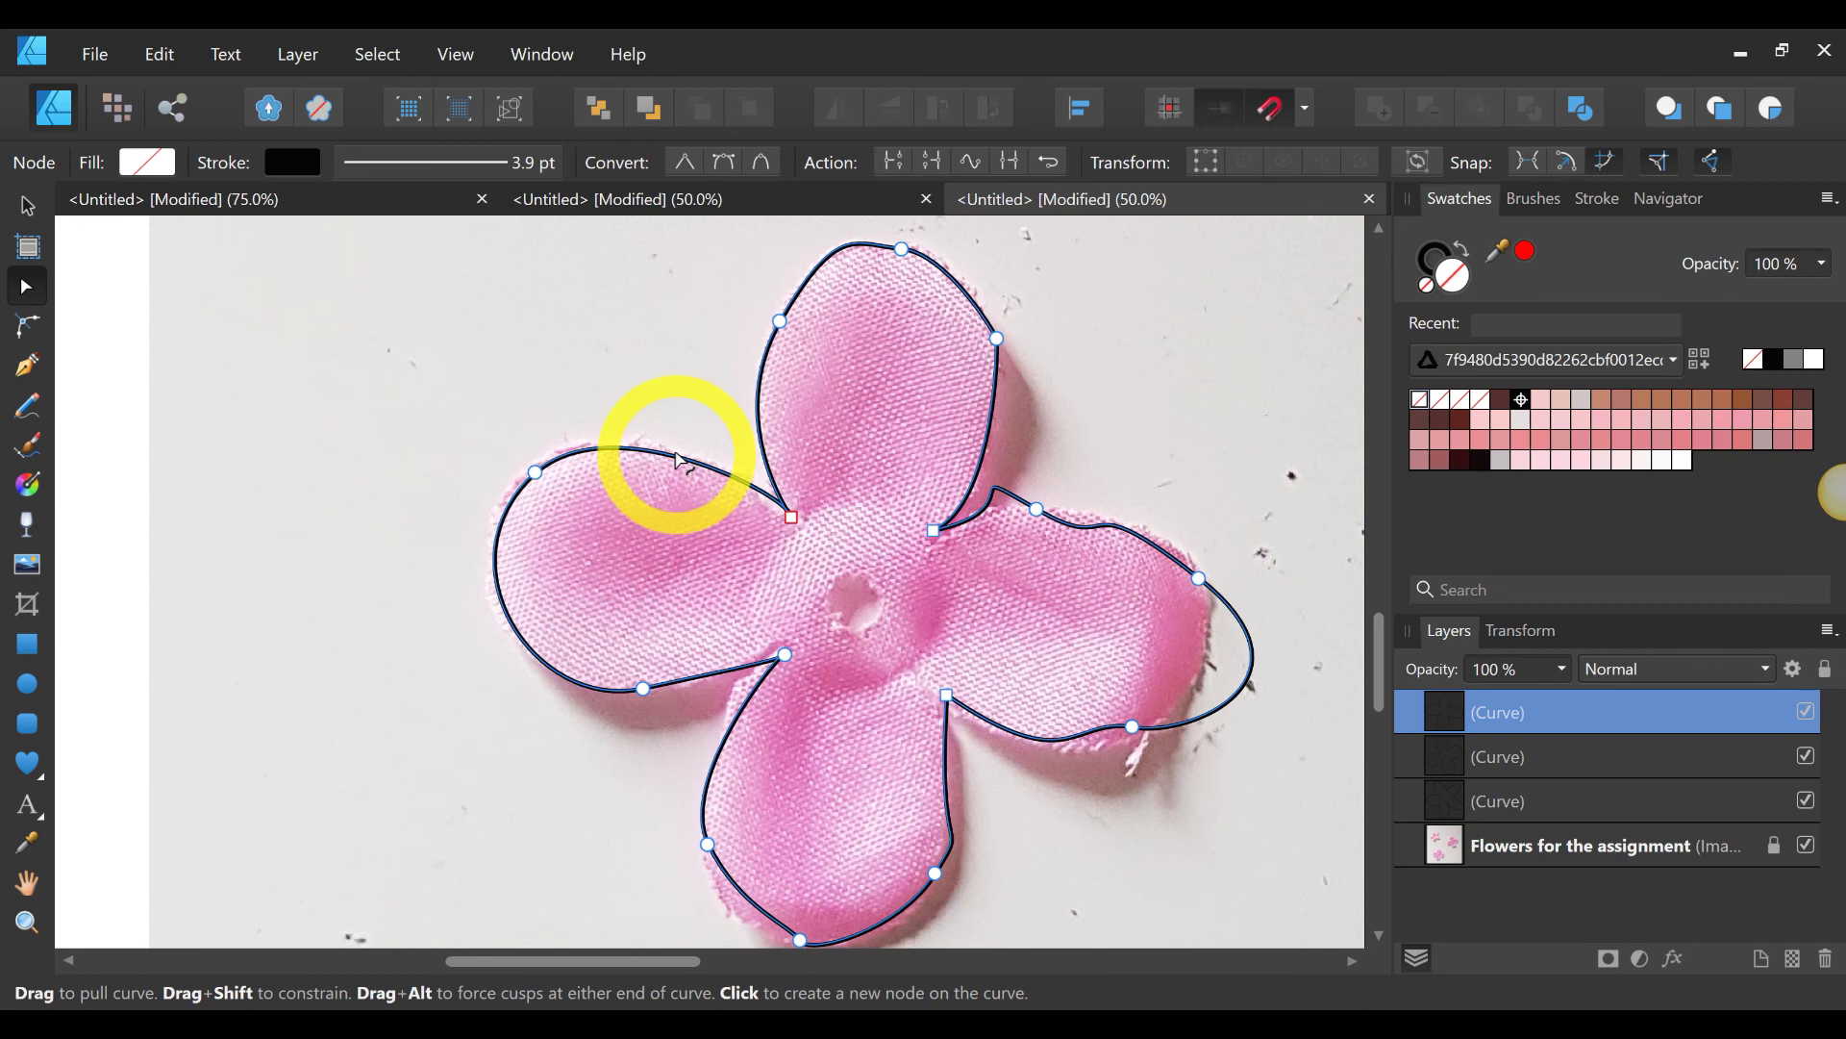
Step: Nudge the left petal's upper notch node slightly down and its lower notch node slightly up
{"action": "left_click", "coordinate": [792, 519]}
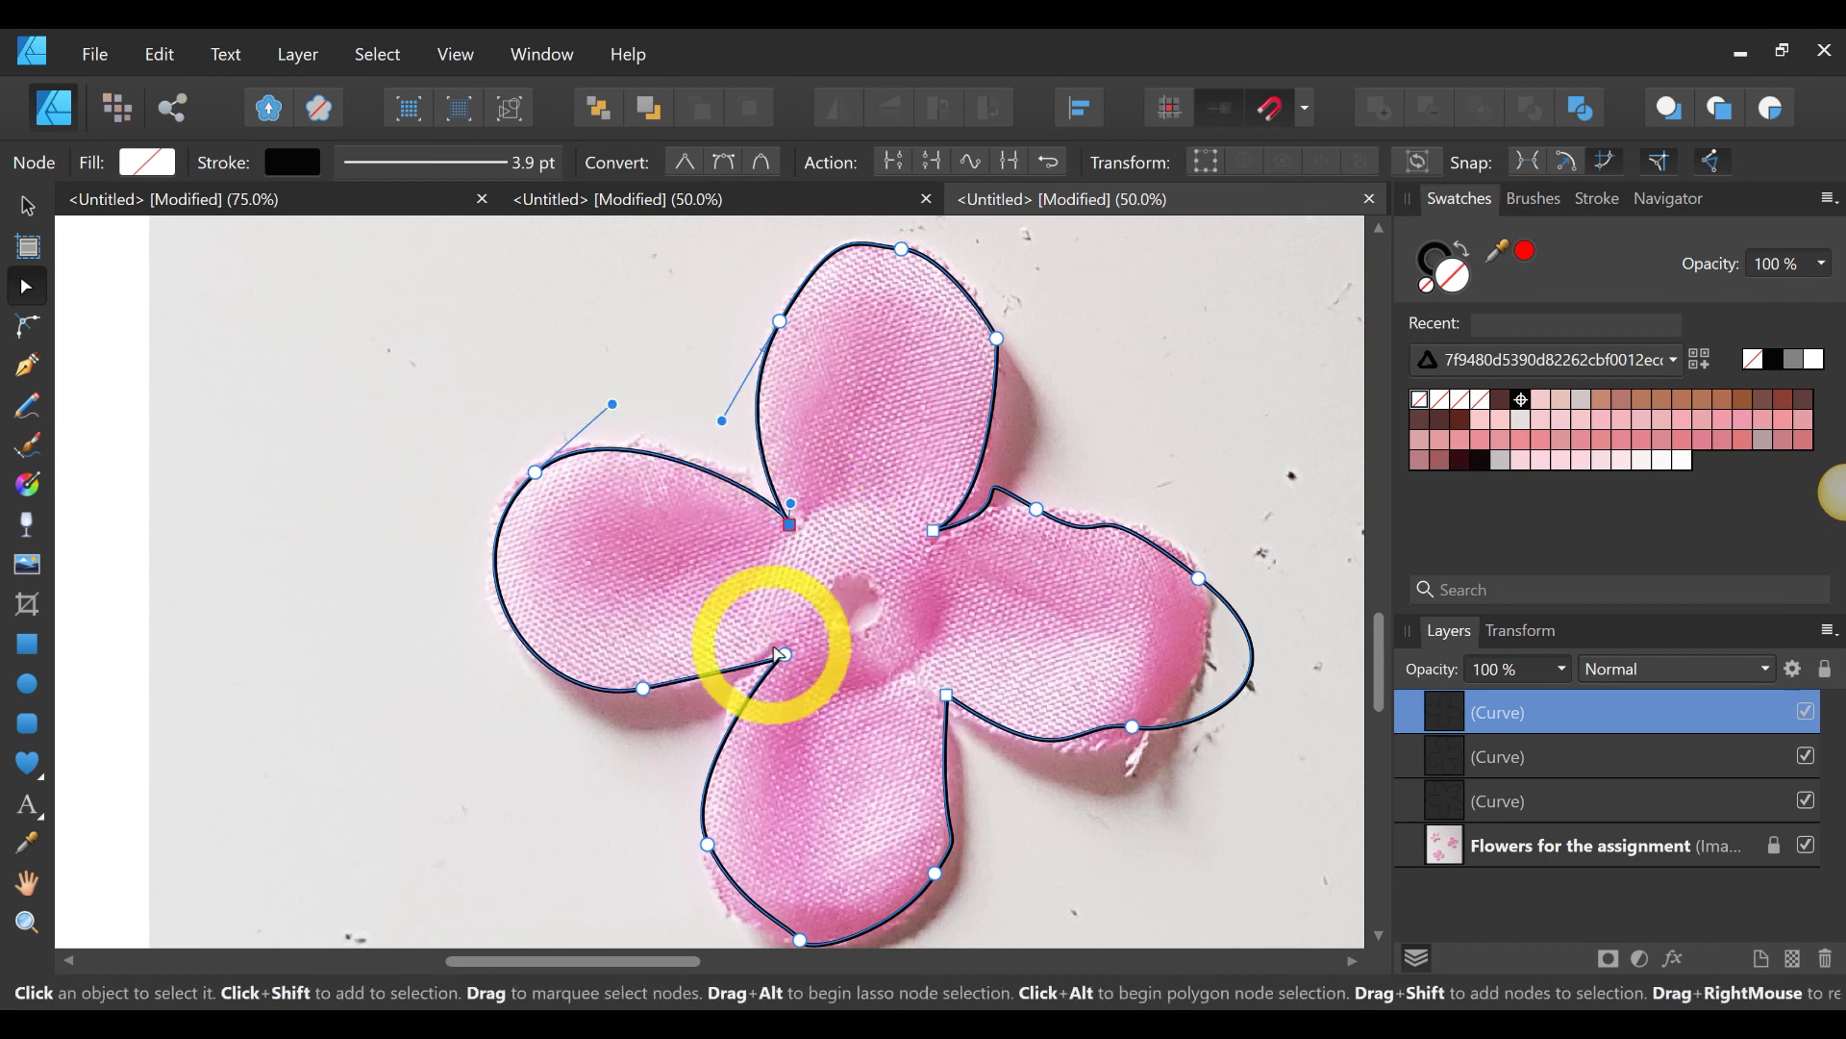
{"action": "left_click_drag", "start_coordinate": [786, 654], "coordinate": [786, 647]}
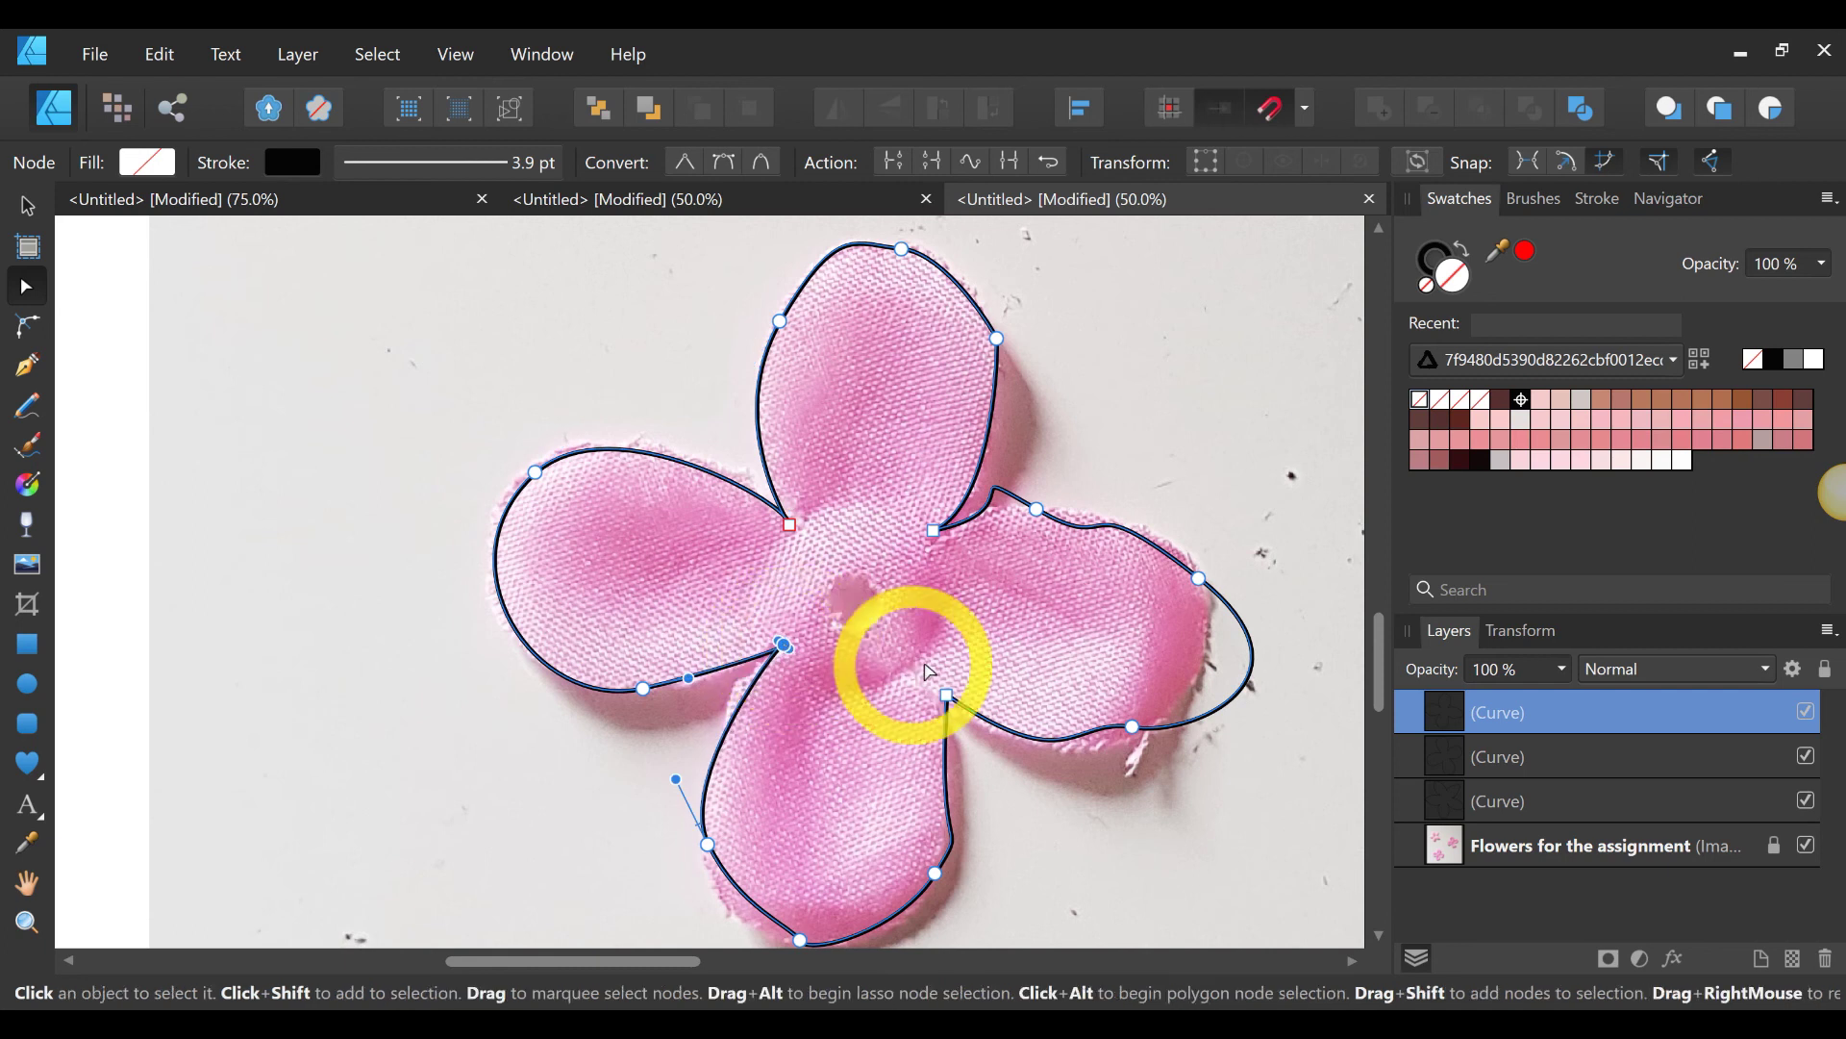
Step: Delete the bottom petal's tip node and bend the tip and right side segments to follow the petal's edge
{"action": "scroll", "coordinate": [855, 683], "scroll_direction": "down", "scroll_amount": 3}
{"action": "key", "text": "Delete"}
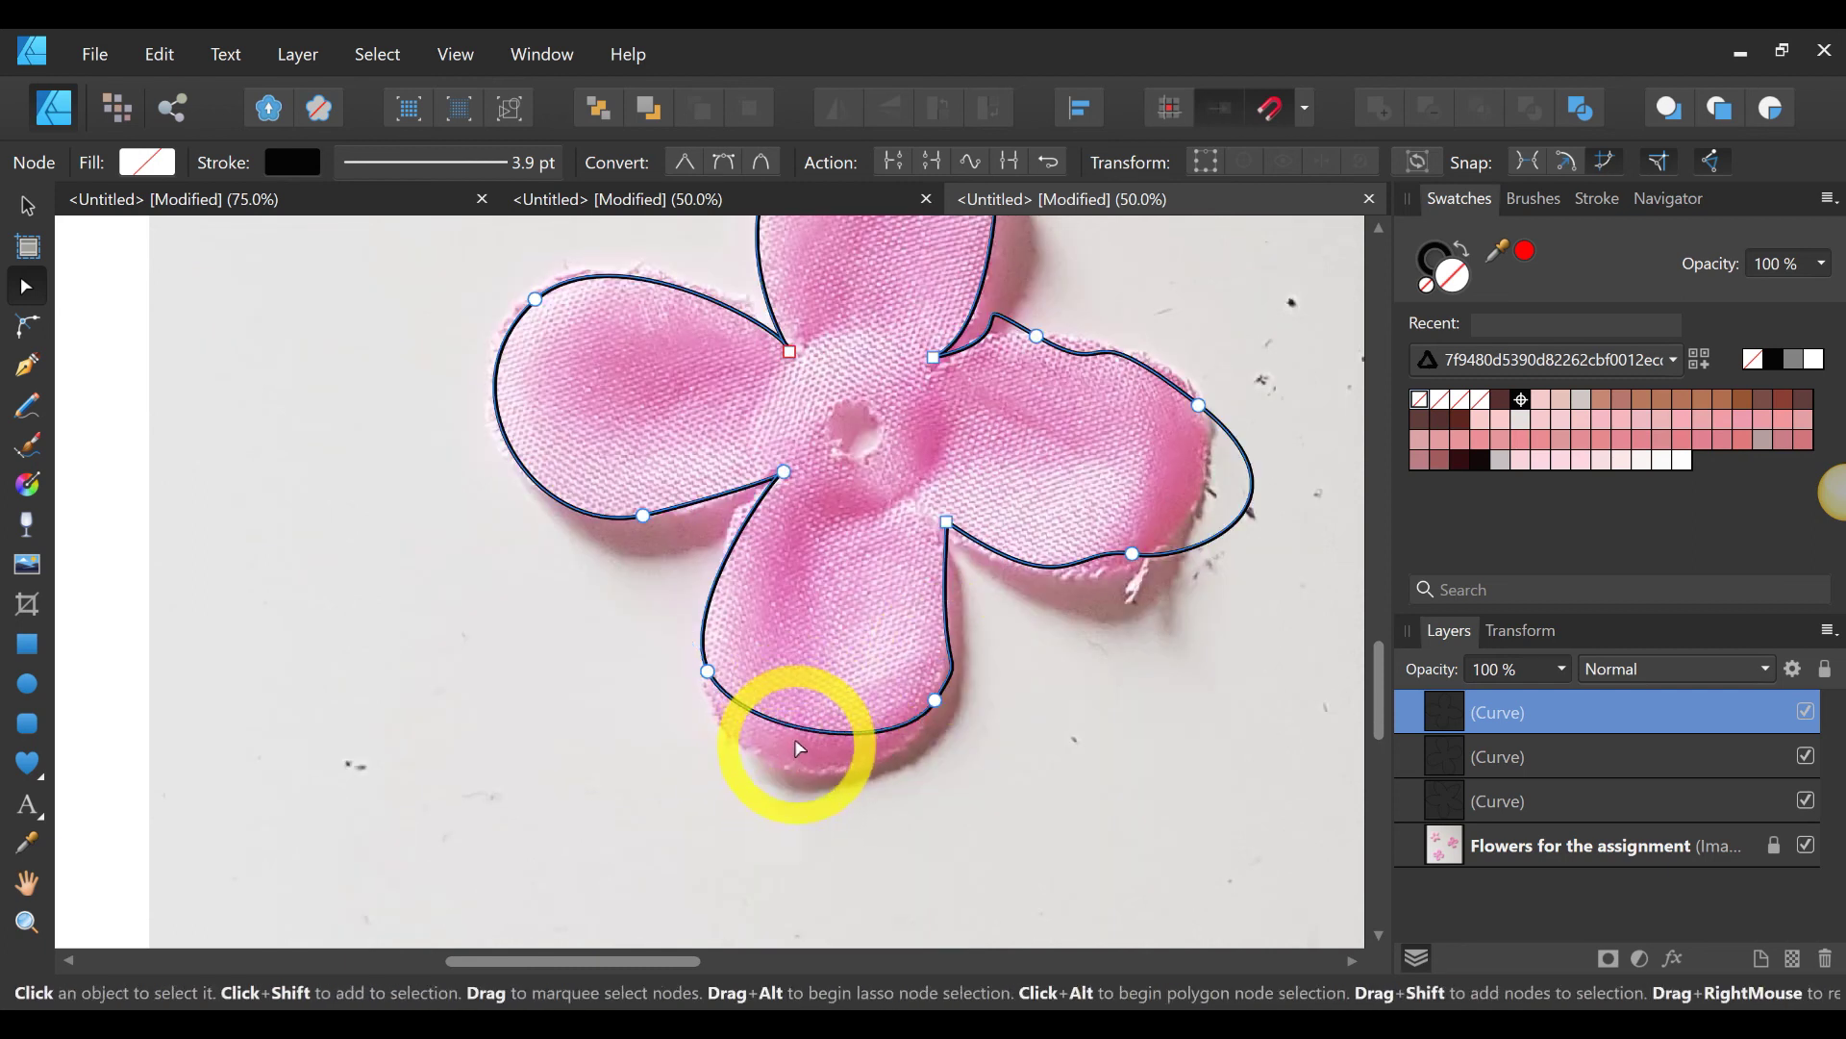
{"action": "left_click_drag", "start_coordinate": [808, 739], "coordinate": [806, 766]}
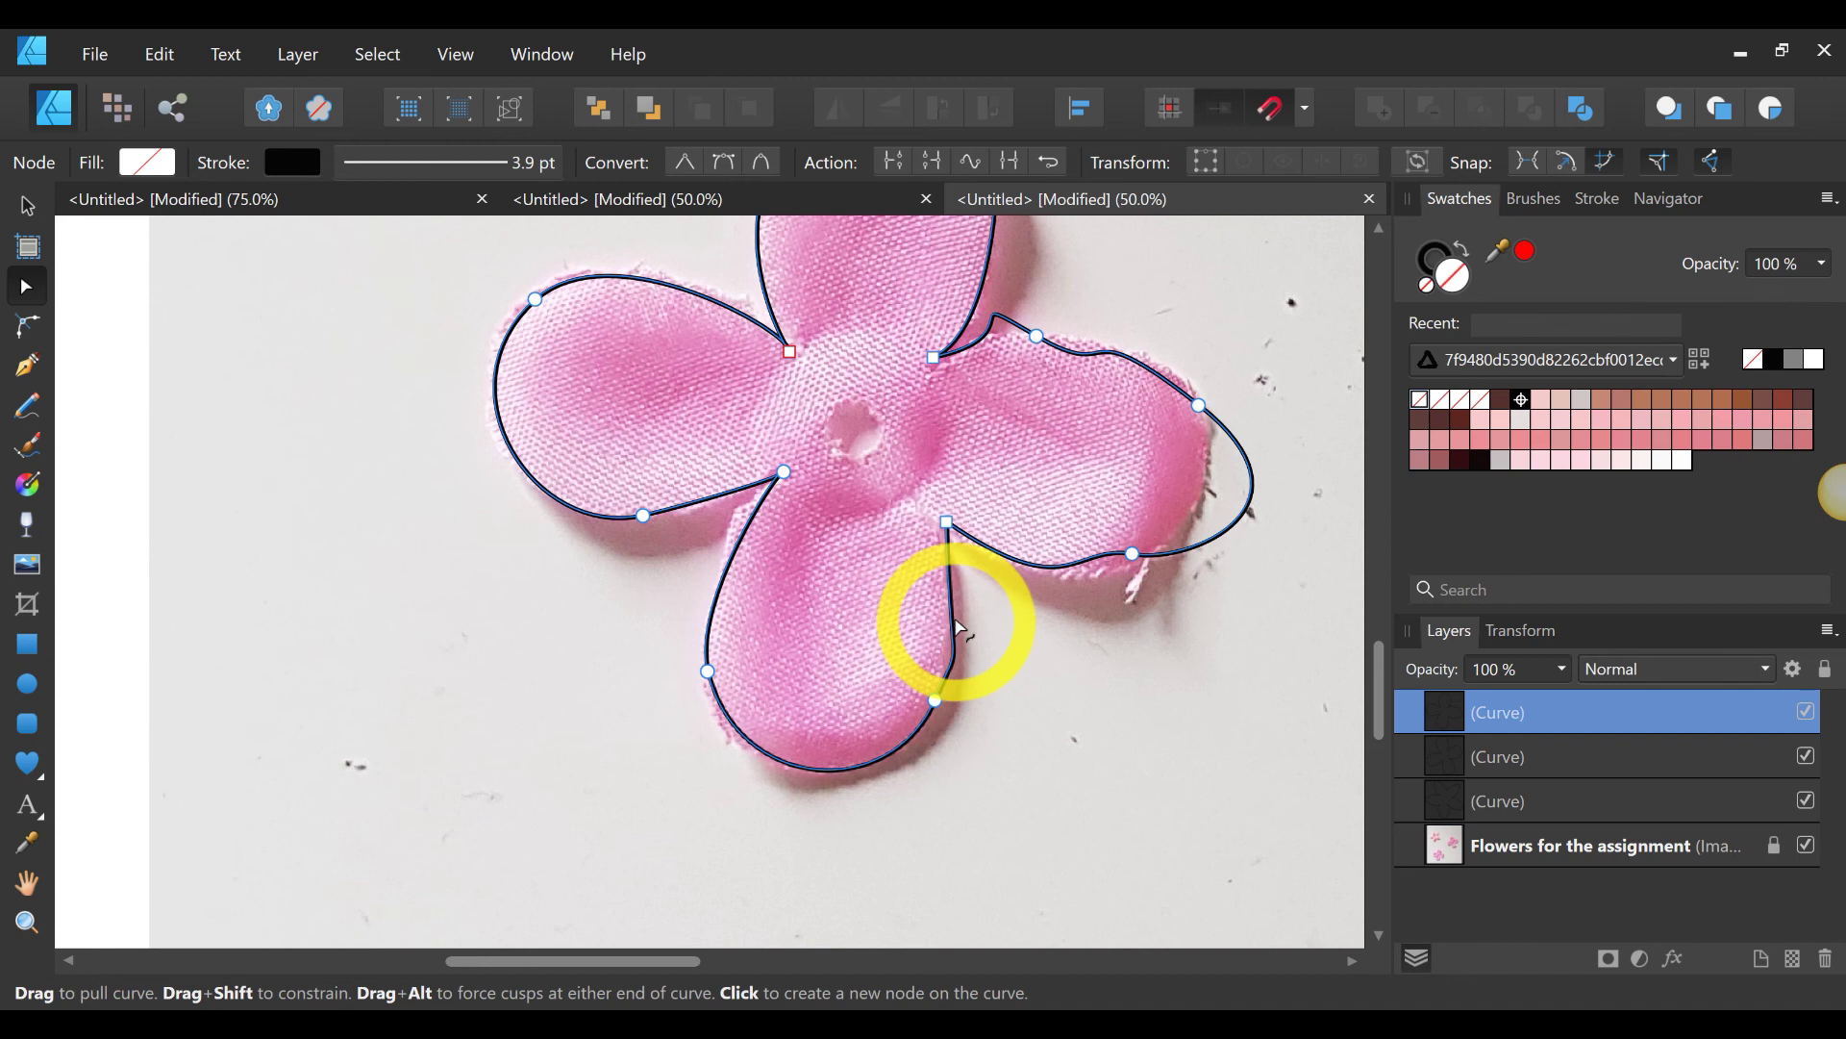
{"action": "left_click_drag", "start_coordinate": [964, 625], "coordinate": [957, 594]}
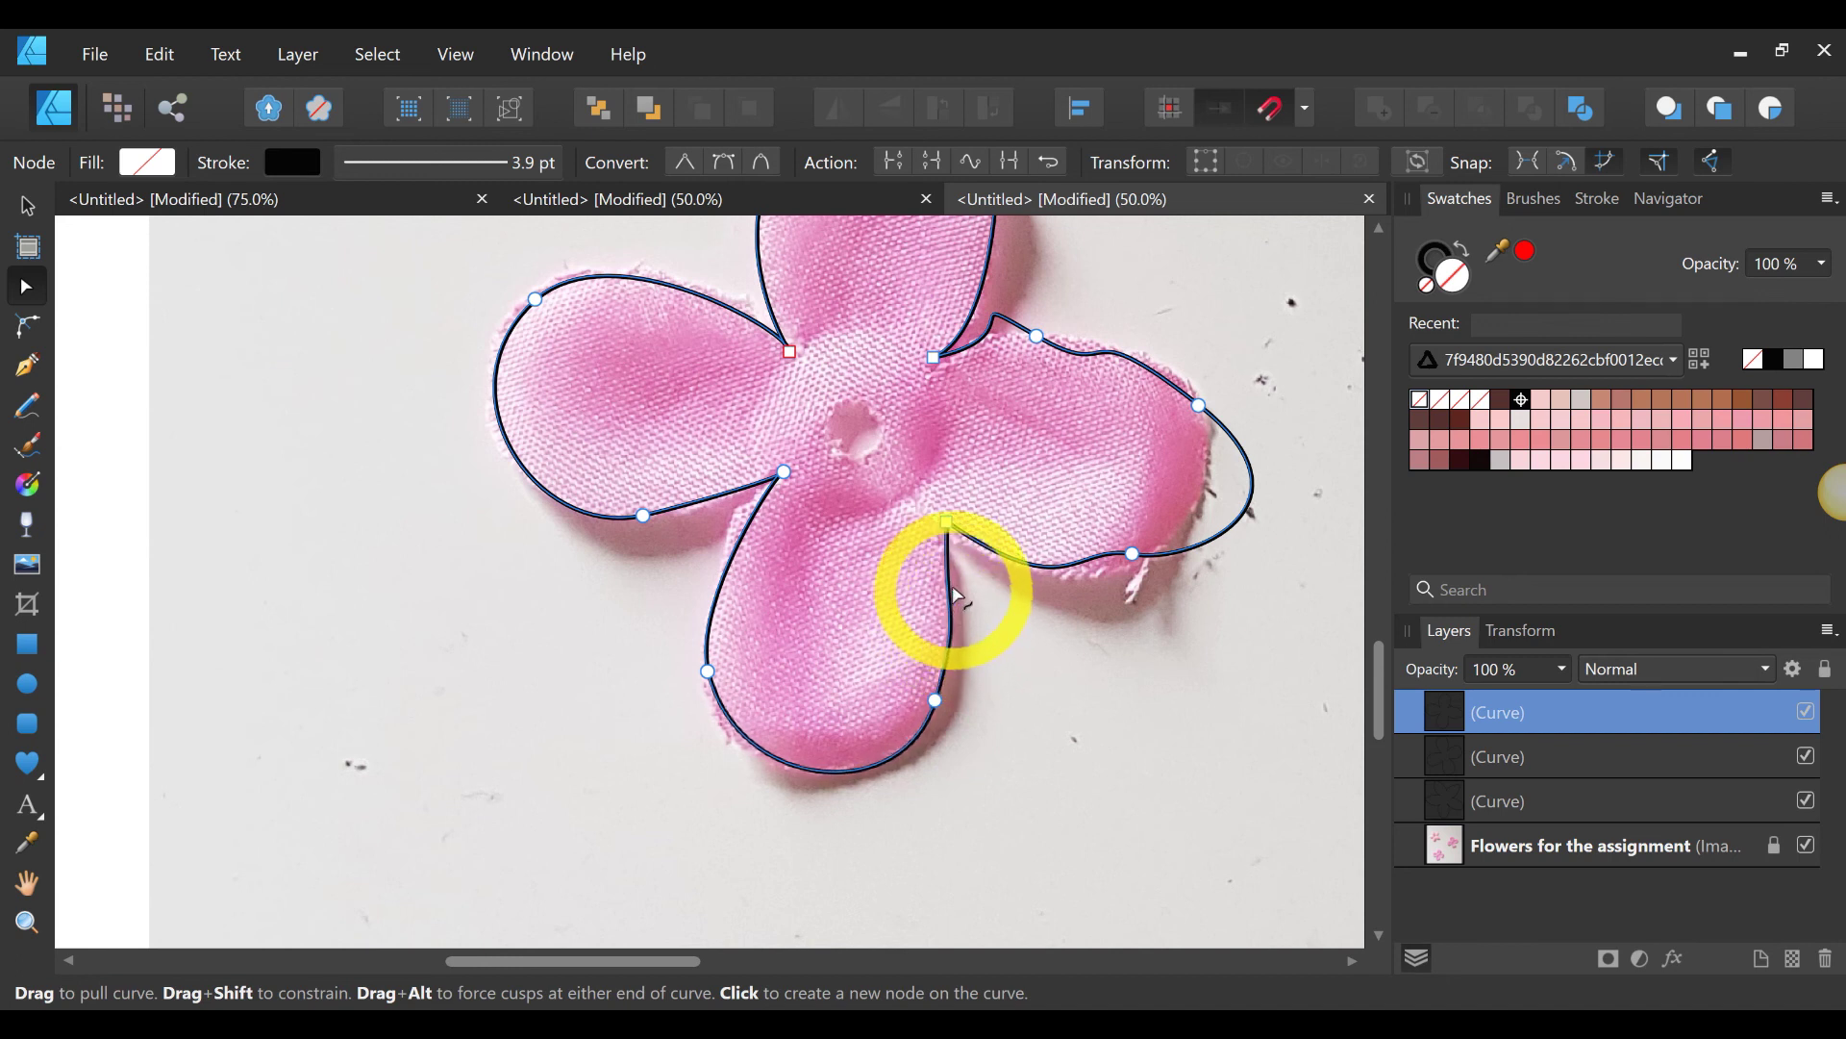
Step: Replace the bottom petal's lower-right node with a new one on the photo's edge and bend the tip segment down to the petal
{"action": "scroll", "coordinate": [1174, 423], "scroll_direction": "up", "scroll_amount": 2}
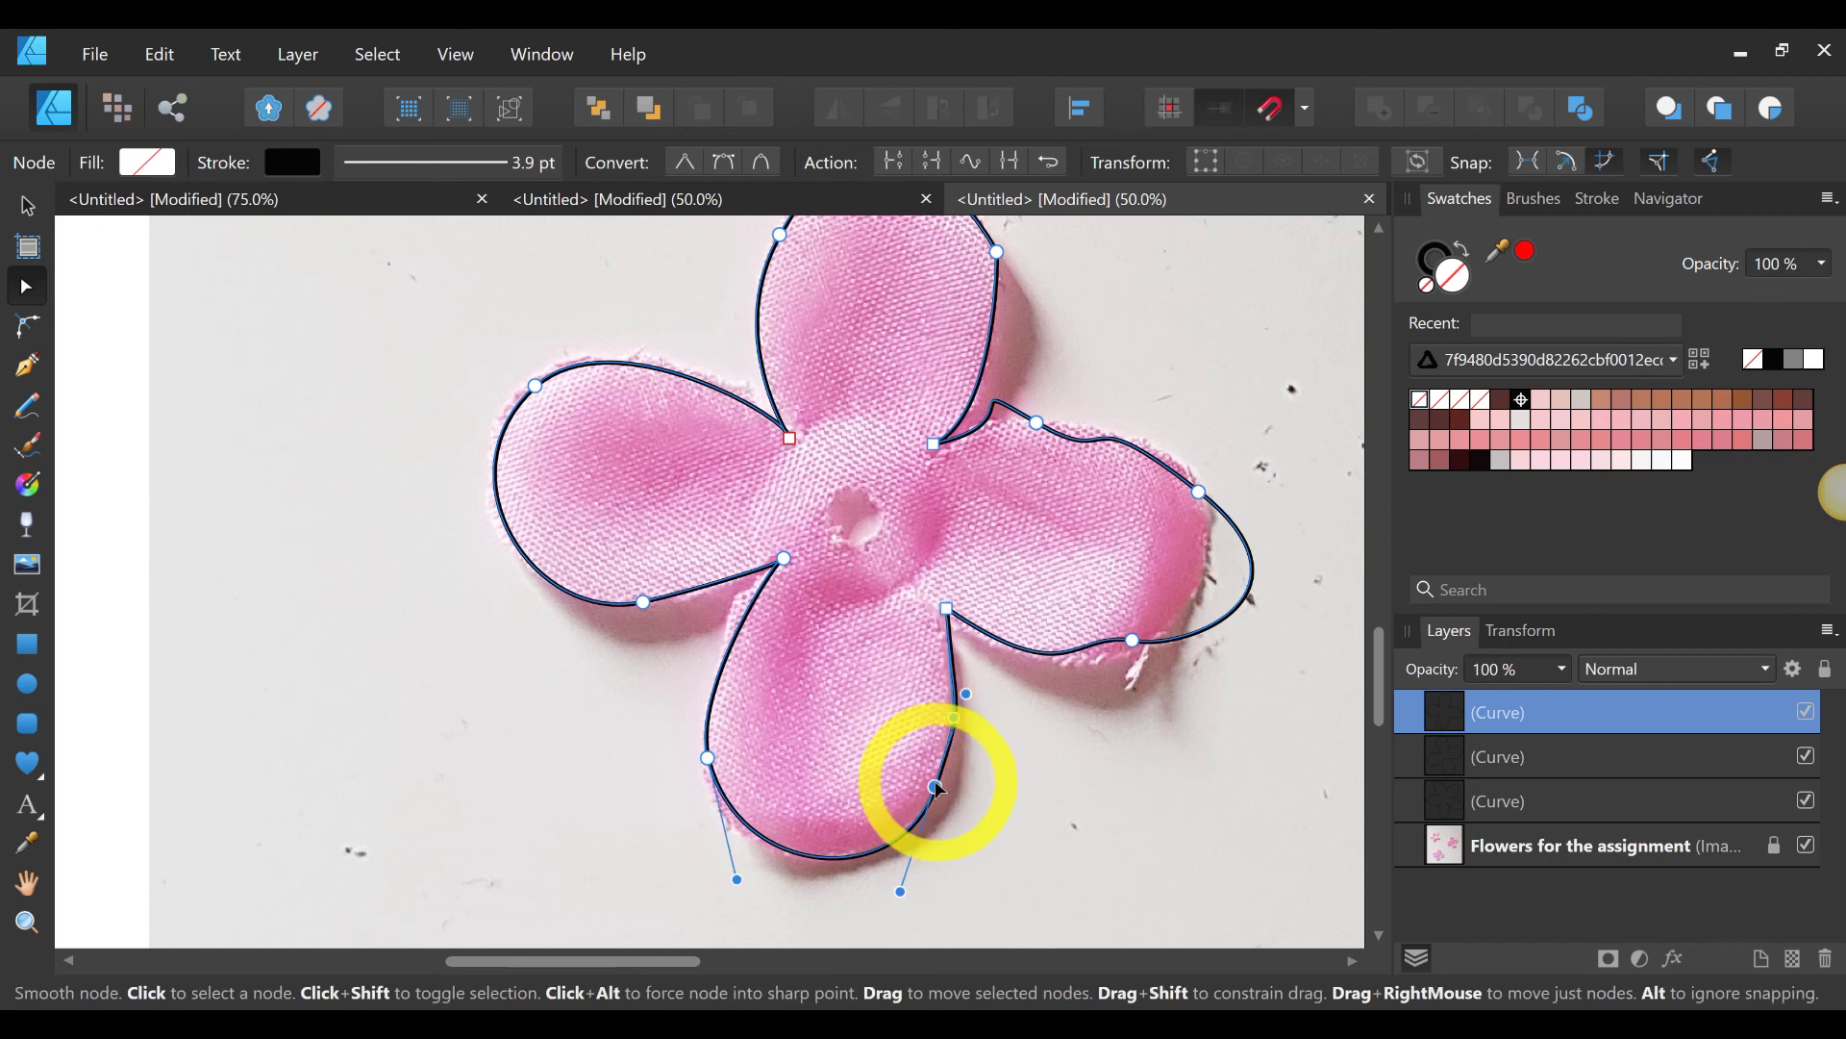
{"action": "key", "text": "Delete"}
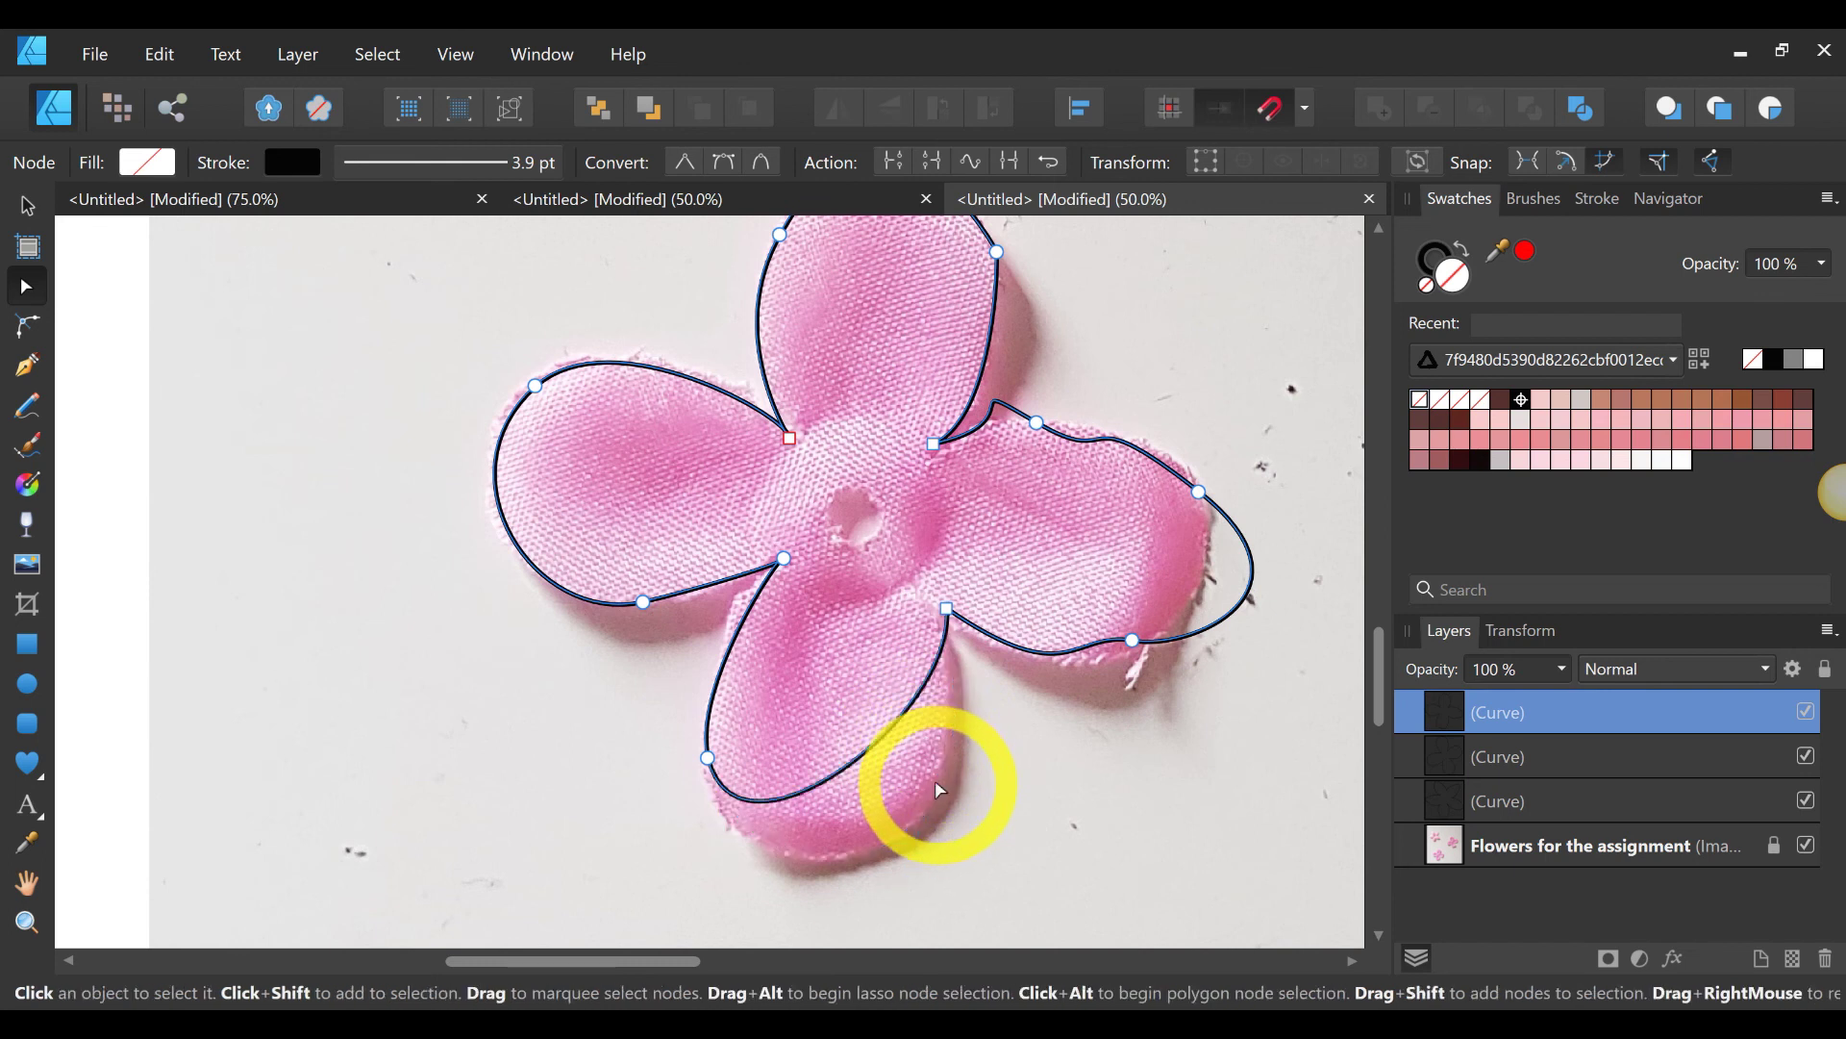
{"action": "left_click", "coordinate": [877, 744]}
{"action": "left_click_drag", "start_coordinate": [877, 746], "coordinate": [924, 814]}
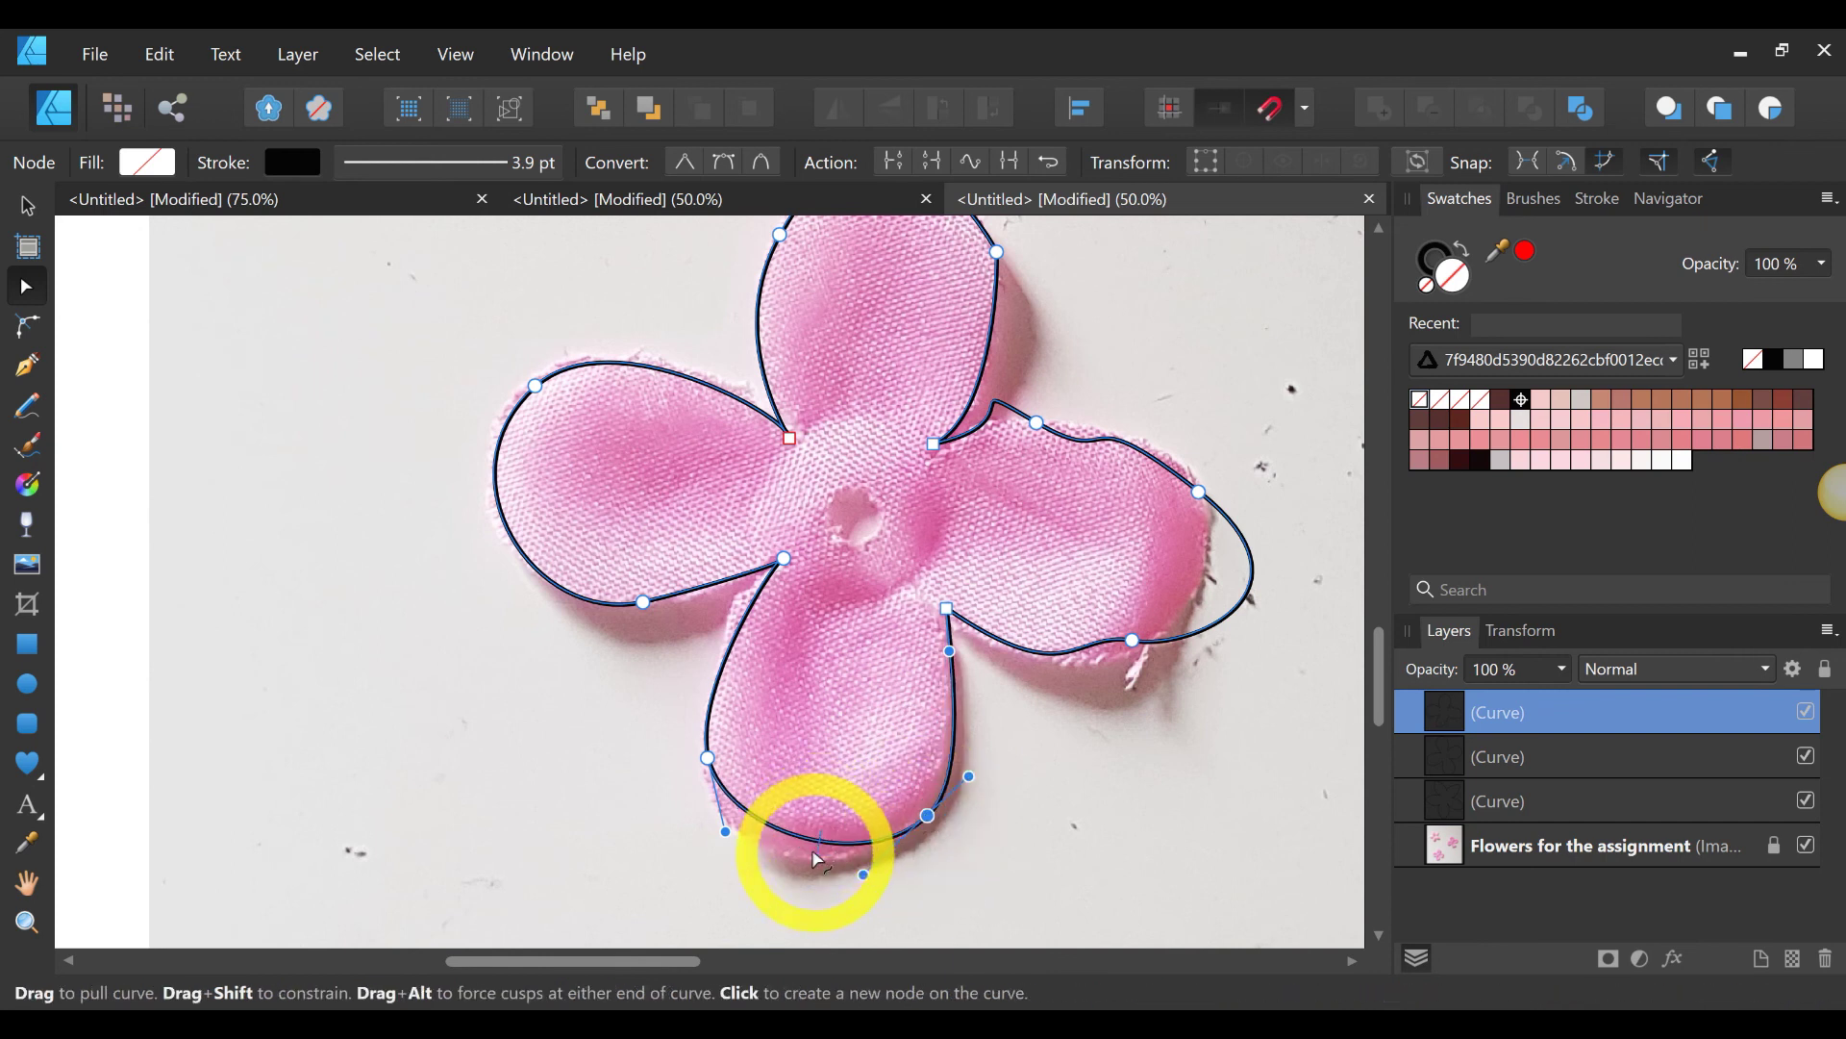
{"action": "left_click_drag", "start_coordinate": [816, 859], "coordinate": [818, 863]}
Step: Delete the nodes on the right petal's upper and lower edges and pull the lower segment down to the photo's edge
{"action": "scroll", "coordinate": [1224, 619], "scroll_direction": "up", "scroll_amount": 3}
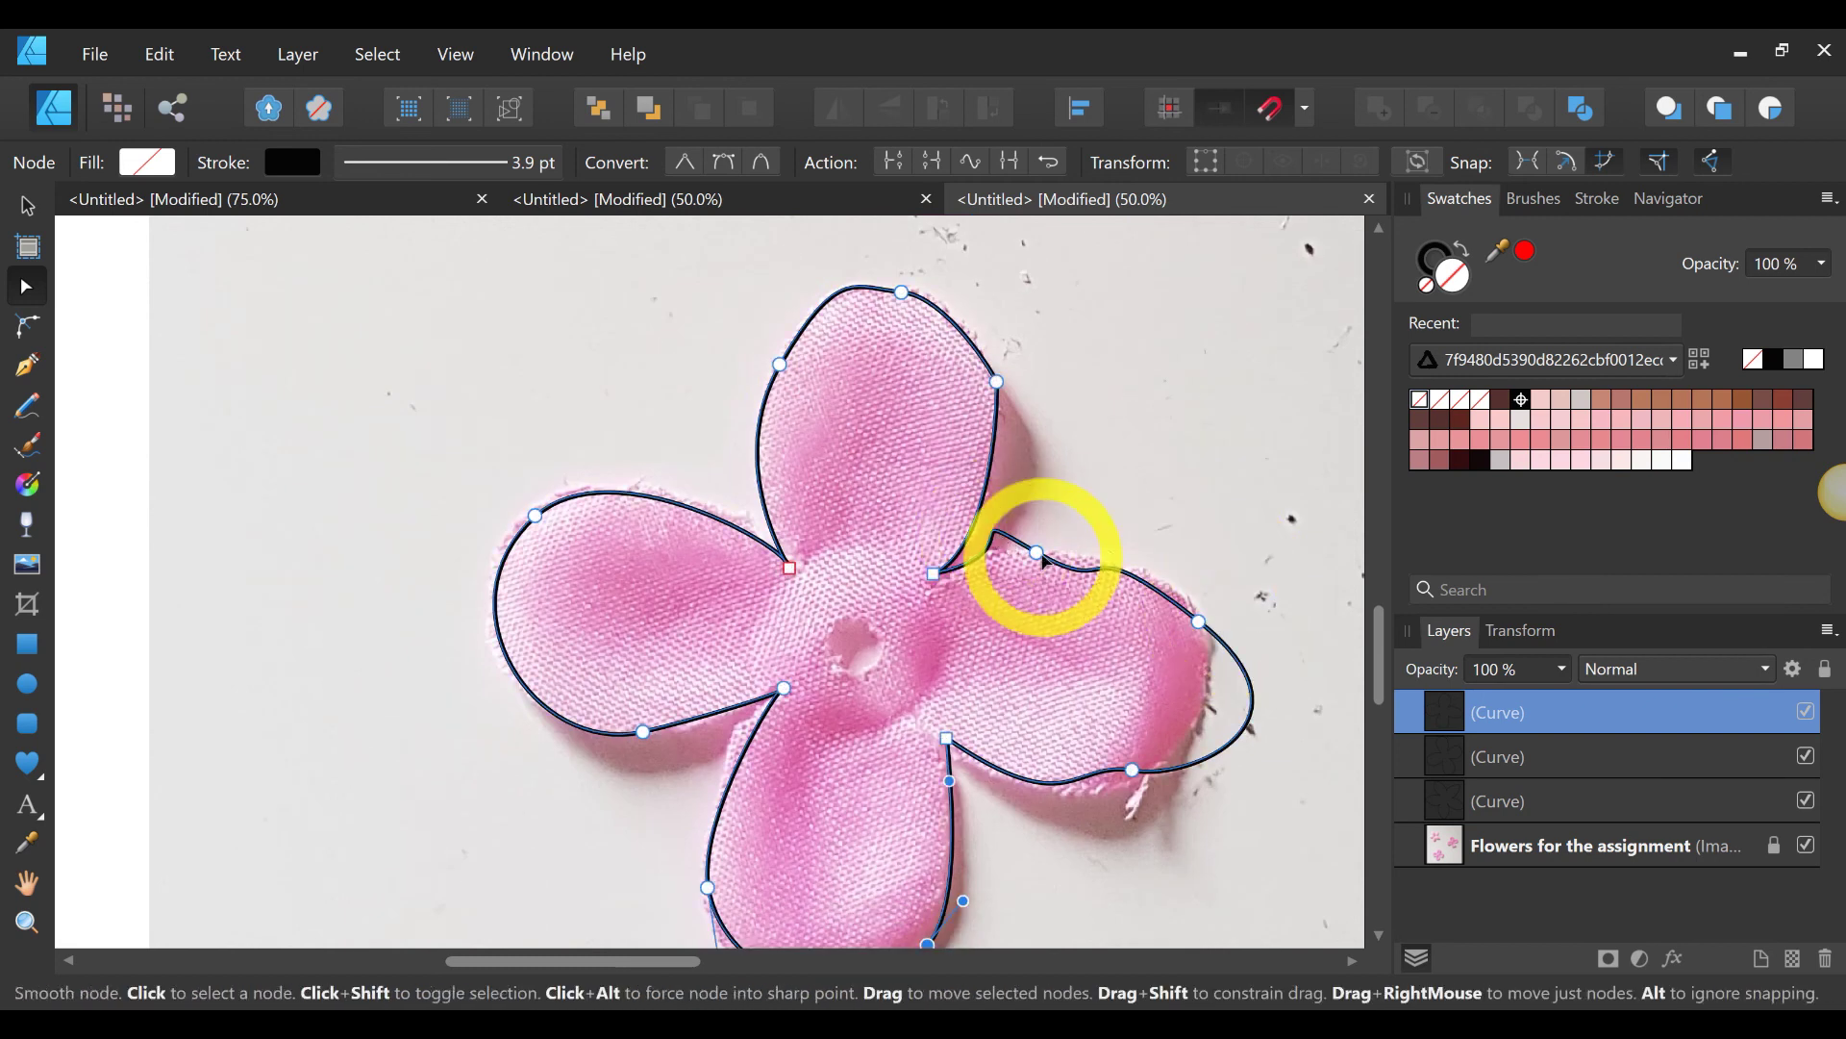
{"action": "key", "text": "Delete"}
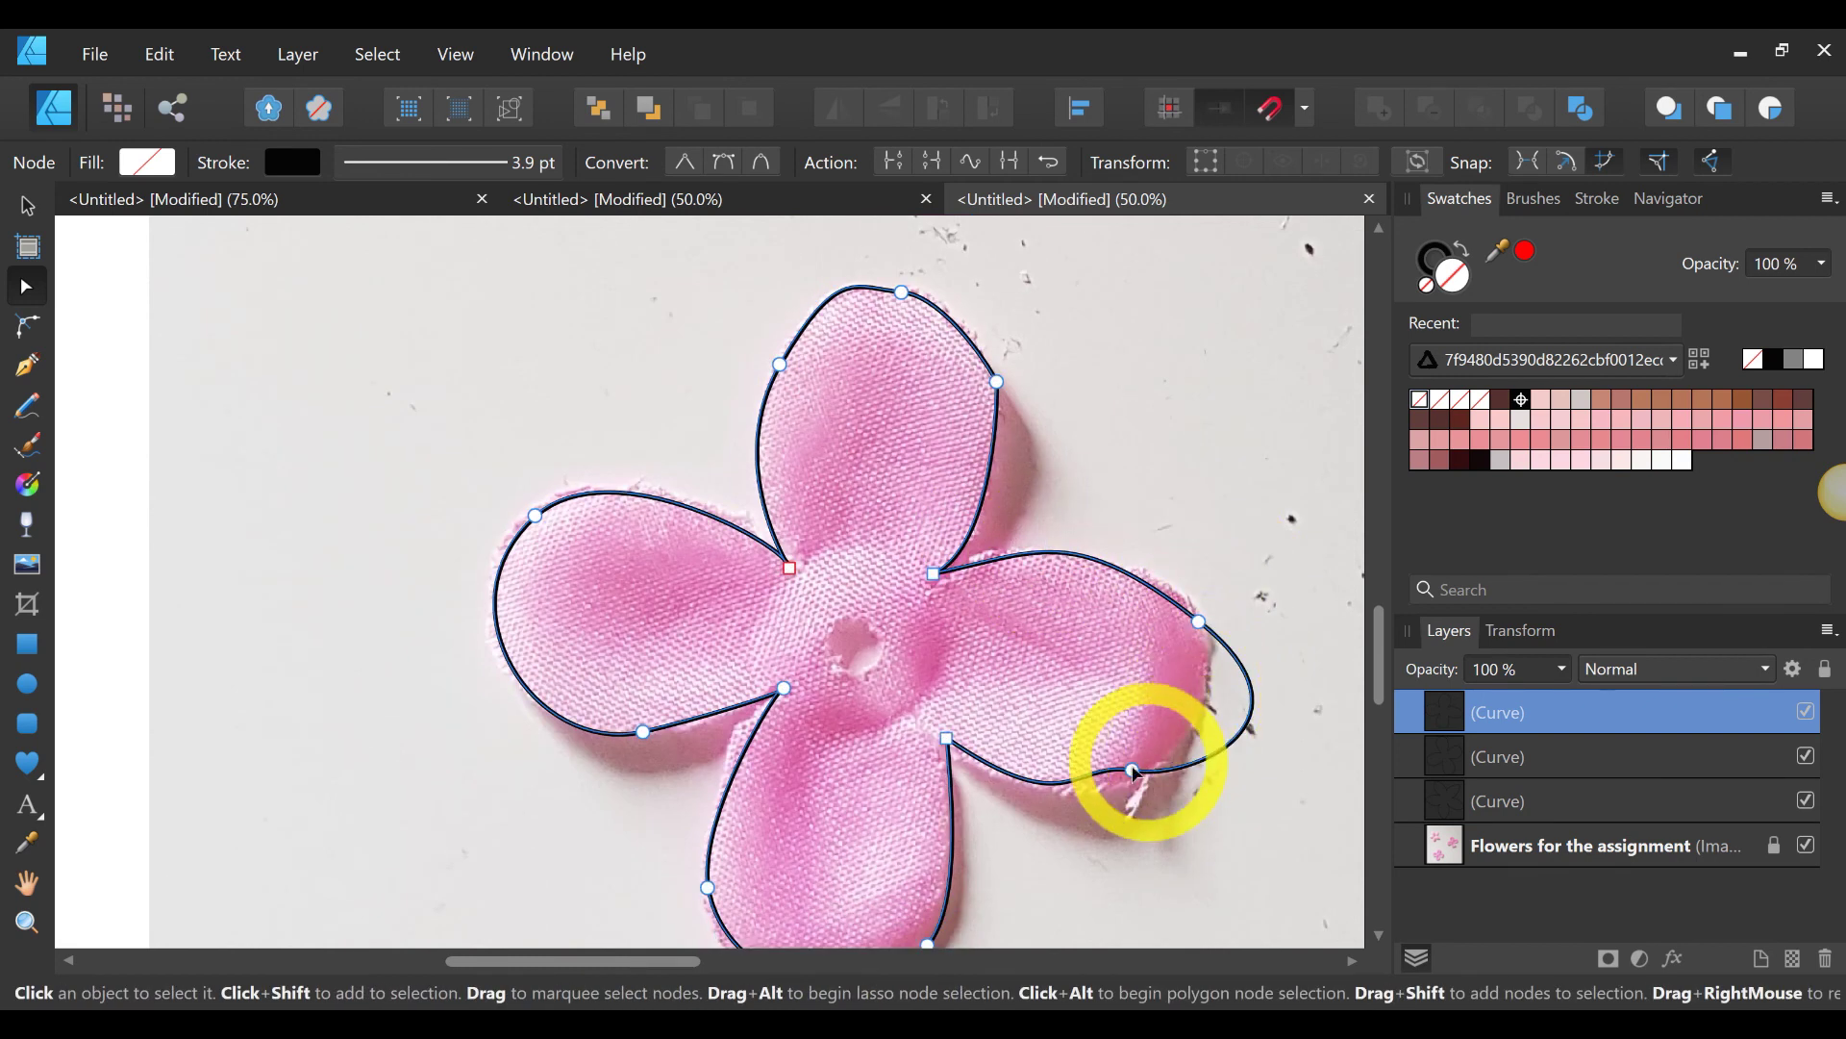
{"action": "left_click_drag", "start_coordinate": [1133, 772], "coordinate": [1133, 797]}
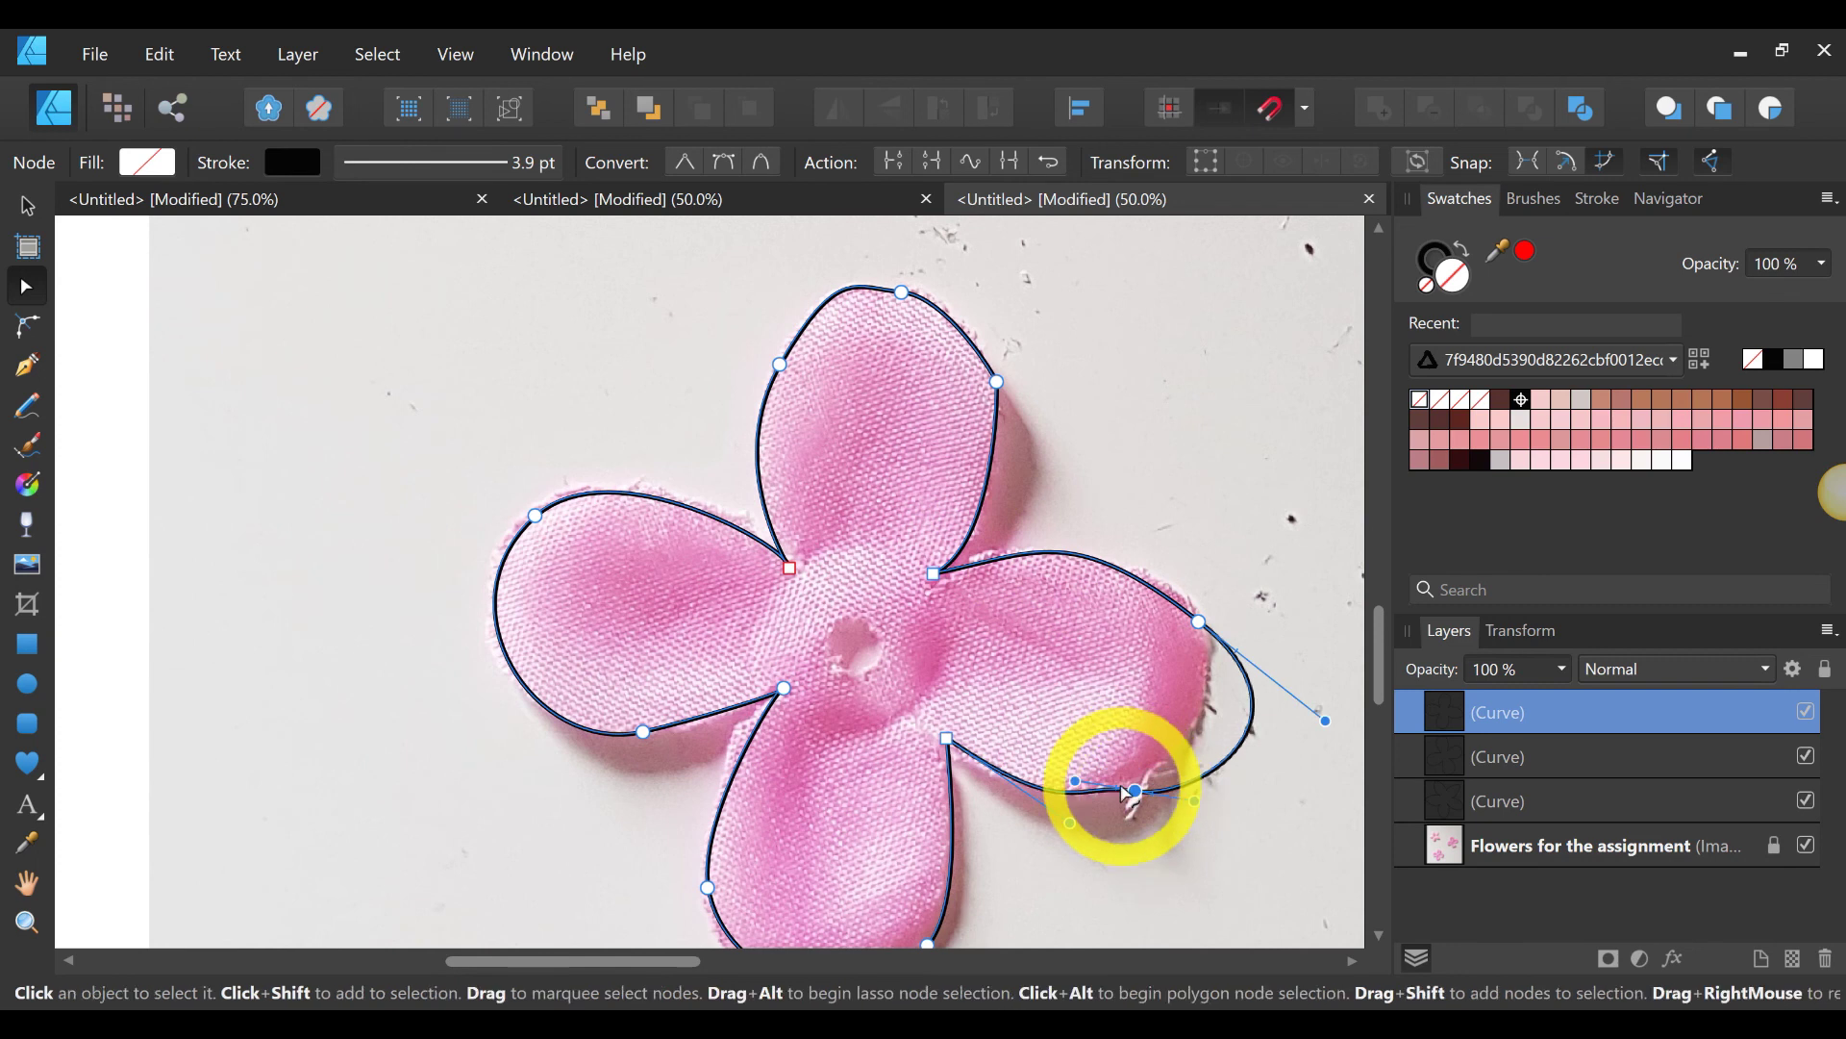
{"action": "key", "text": "Delete"}
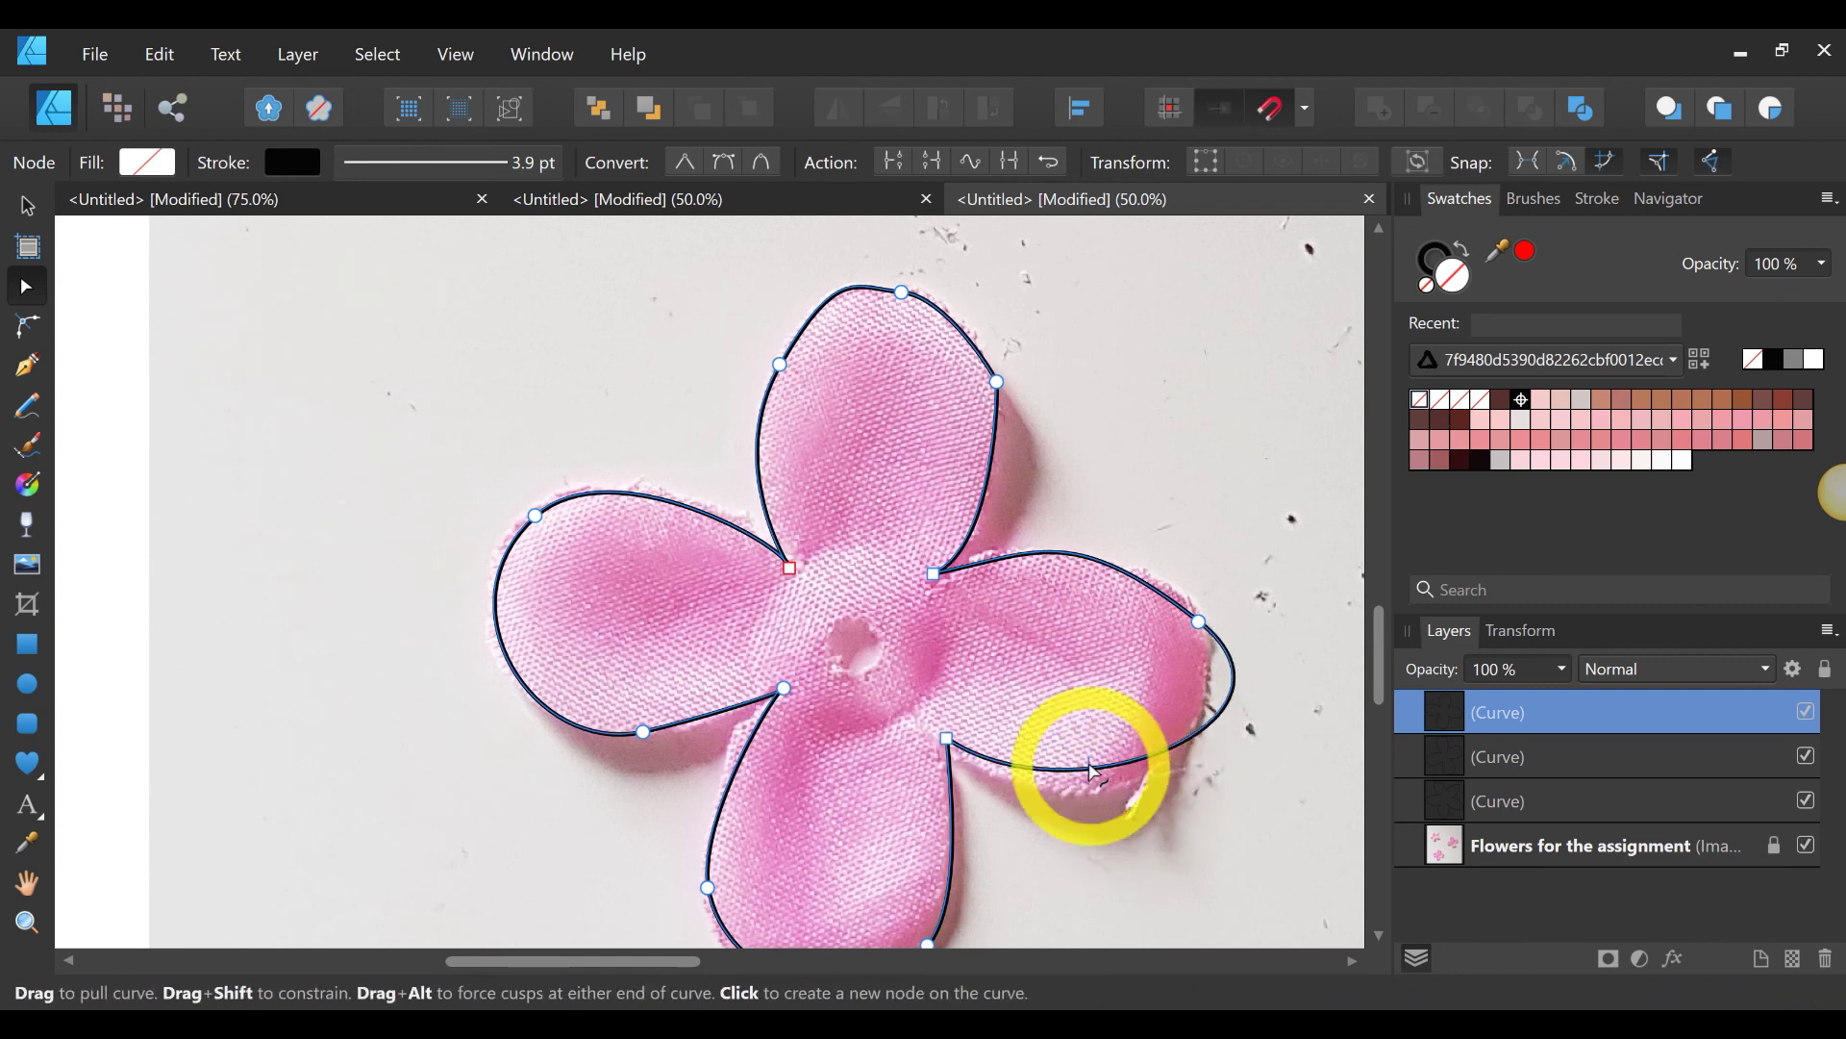
{"action": "left_click_drag", "start_coordinate": [1096, 787], "coordinate": [1102, 802]}
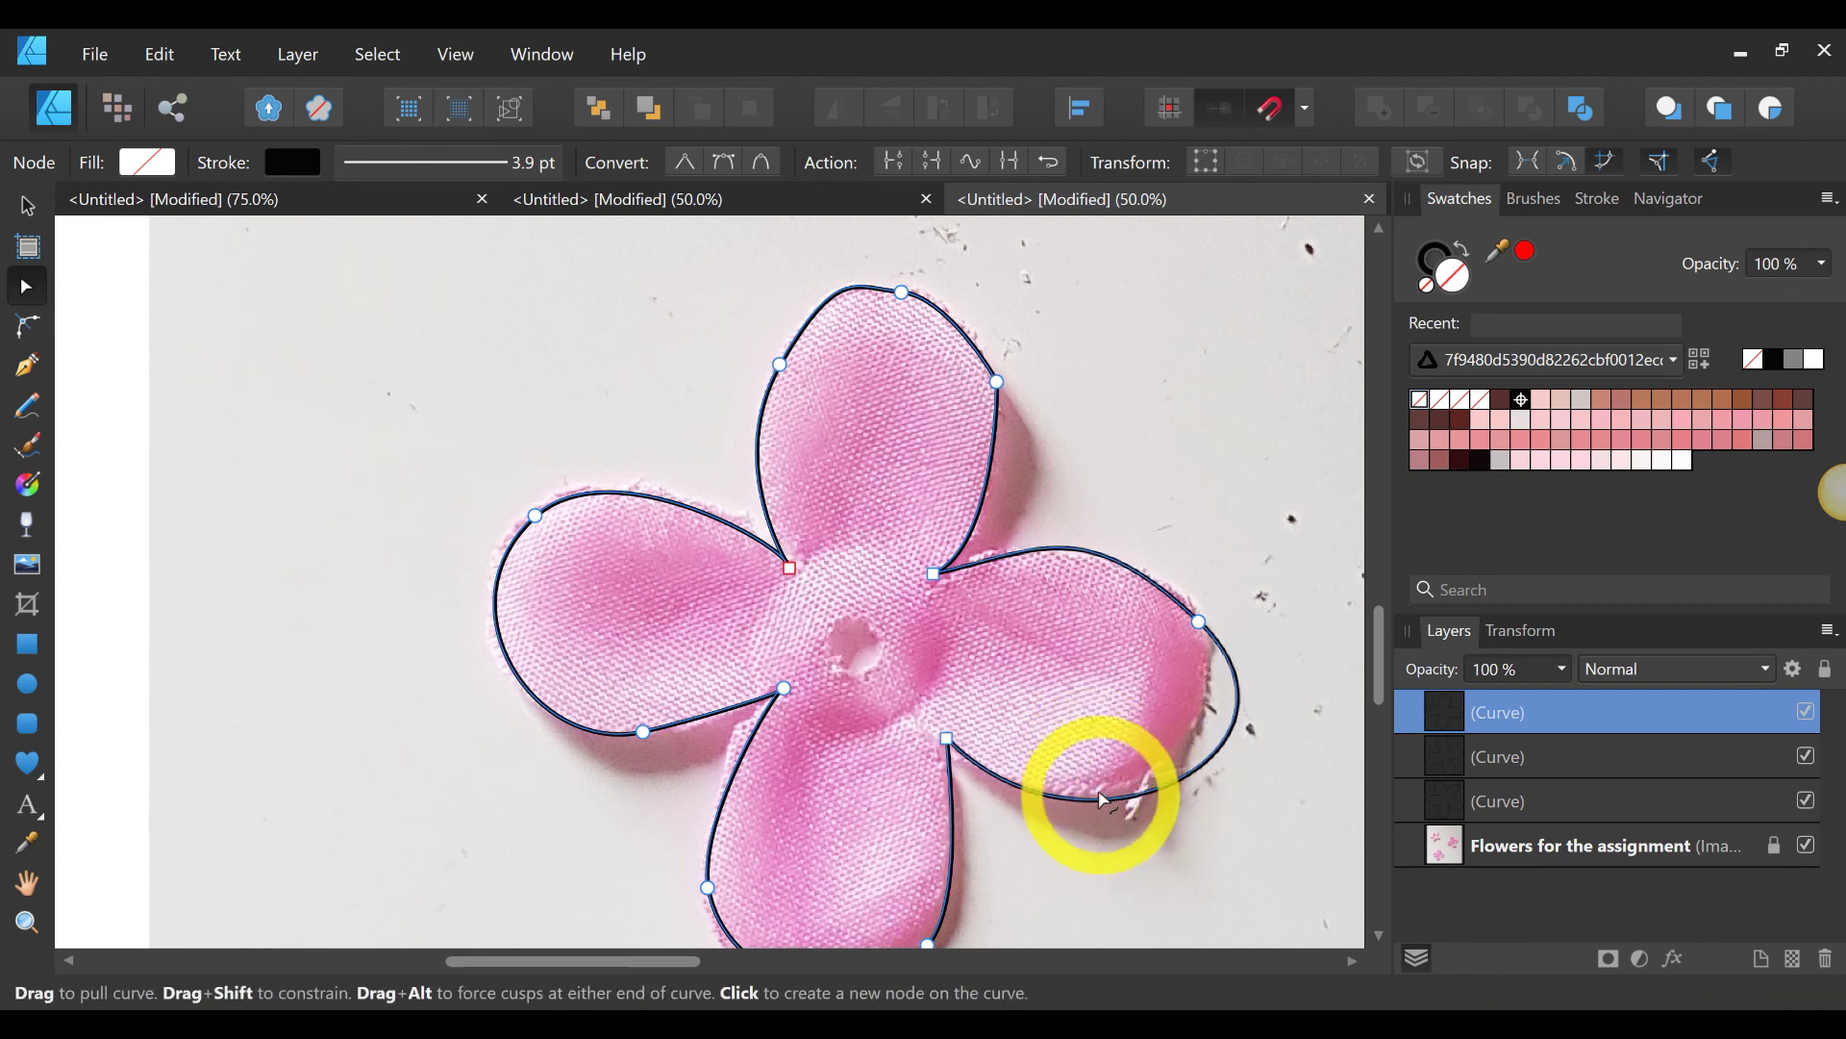
Step: Add a node at the right petal's lower outer corner and bend the outer and upper segments onto the petal's edge
{"action": "left_click", "coordinate": [1149, 790]}
{"action": "left_click_drag", "start_coordinate": [1245, 721], "coordinate": [1205, 720]}
{"action": "left_click_drag", "start_coordinate": [1107, 534], "coordinate": [1093, 568]}
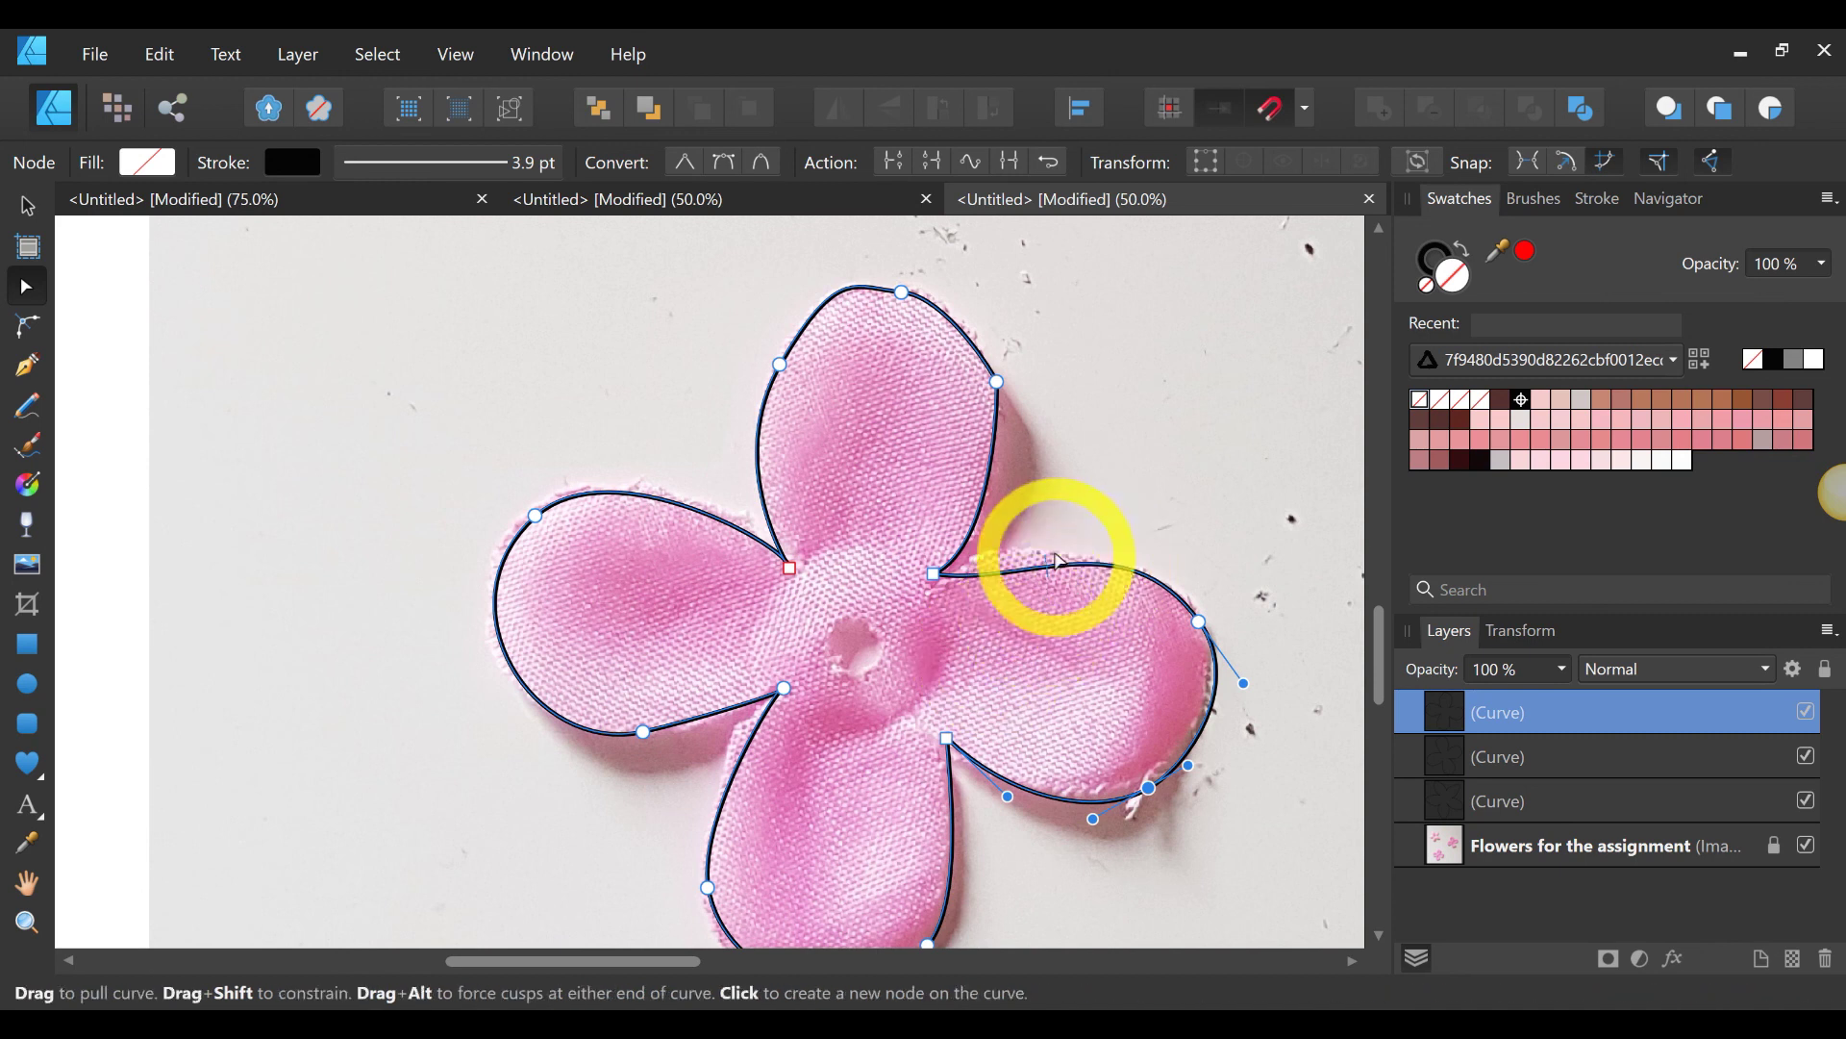
{"action": "scroll", "coordinate": [1056, 567], "scroll_direction": "up", "scroll_amount": 2}
{"action": "left_click_drag", "start_coordinate": [1031, 663], "coordinate": [1009, 654]}
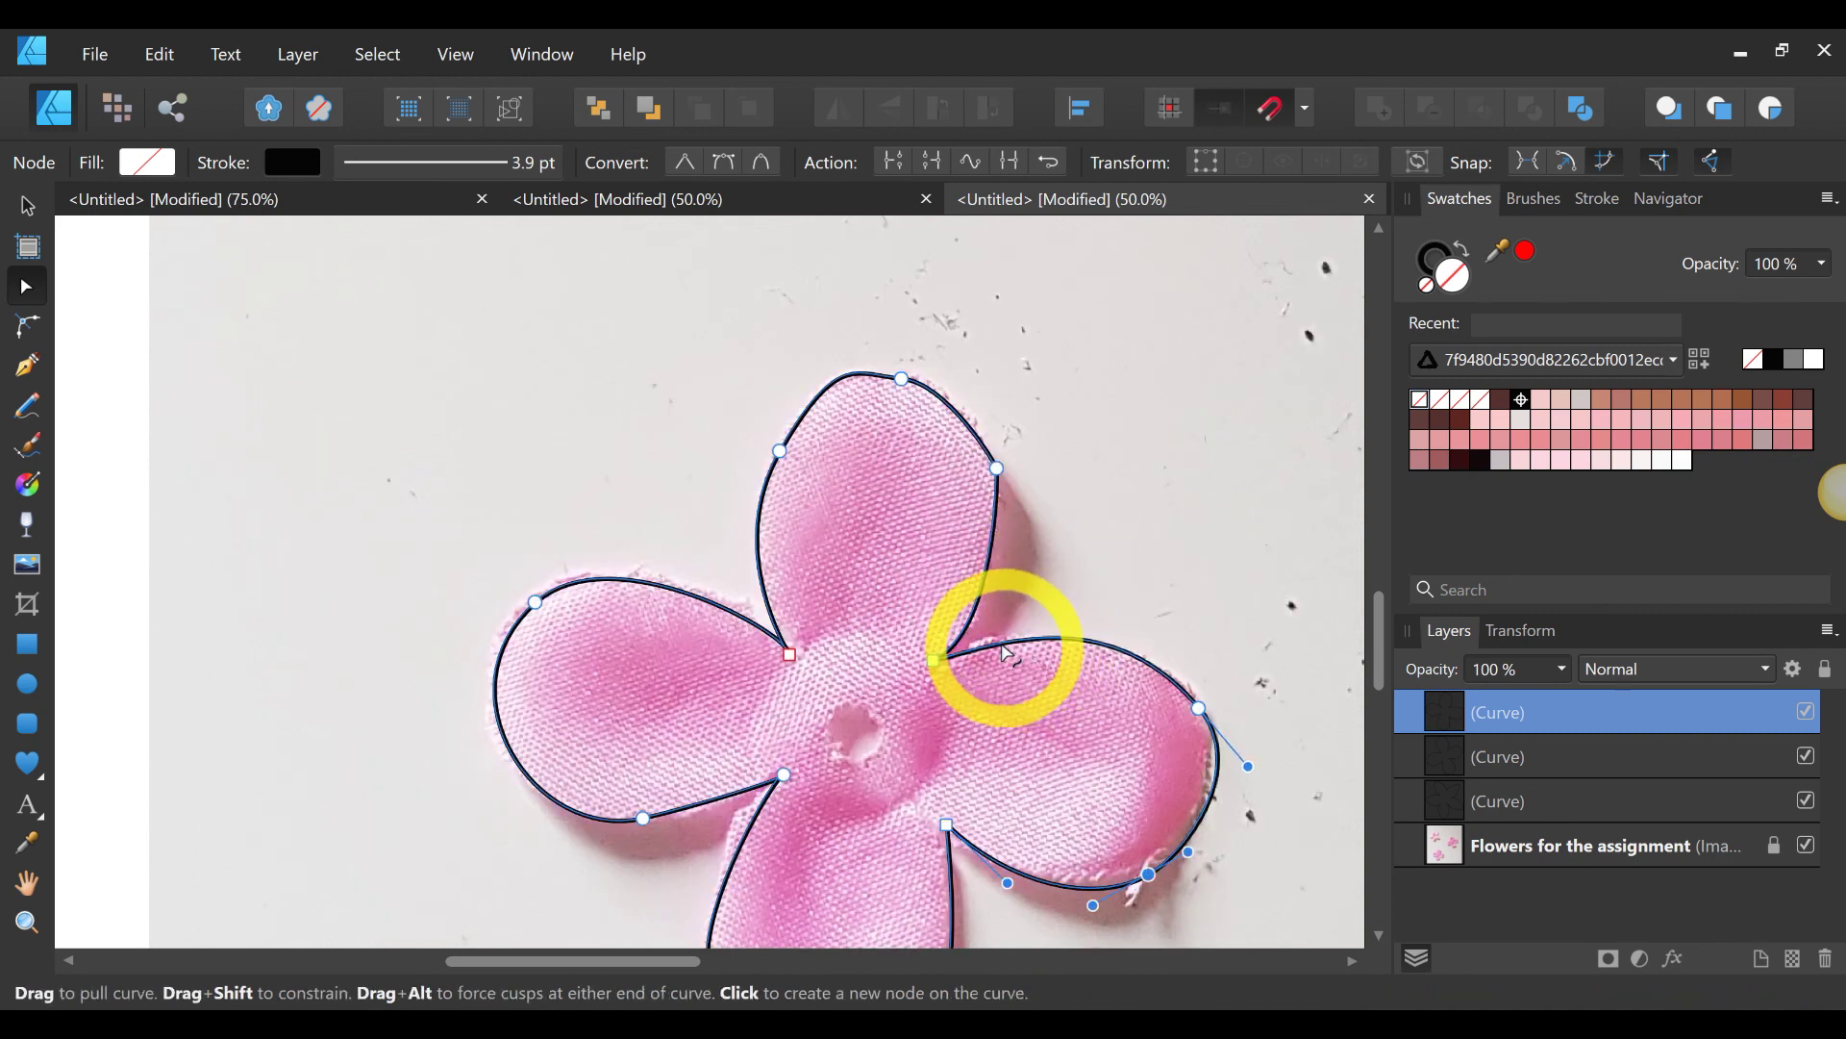
Step: Delete the top petal's tip node and pull the merged segment up to the photo's edge
{"action": "scroll", "coordinate": [1237, 597], "scroll_direction": "up", "scroll_amount": 3}
{"action": "left_click", "coordinate": [901, 509]}
{"action": "key", "text": "Delete"}
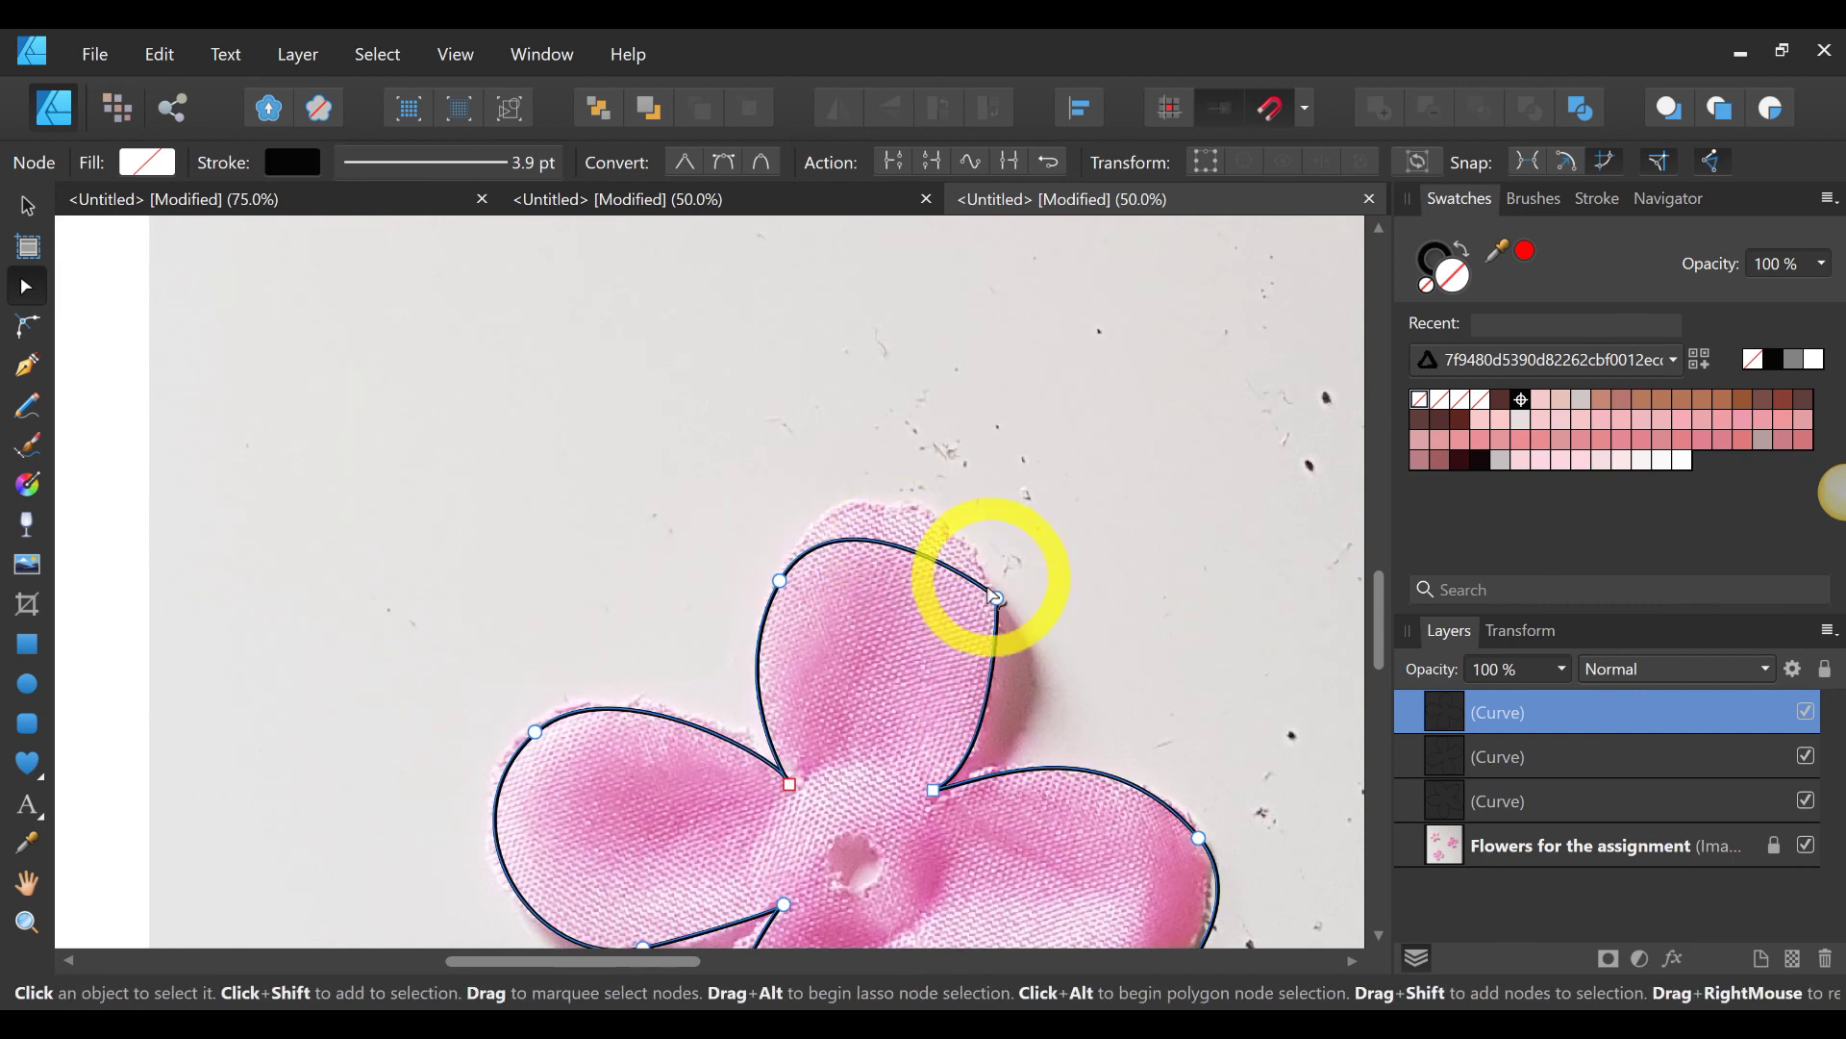
{"action": "left_click_drag", "start_coordinate": [956, 560], "coordinate": [962, 536]}
Step: Shift the notch node between the left and bottom petals down and left, and bend the right petal's outer segment slightly inward
{"action": "scroll", "coordinate": [1226, 519], "scroll_direction": "down", "scroll_amount": 9}
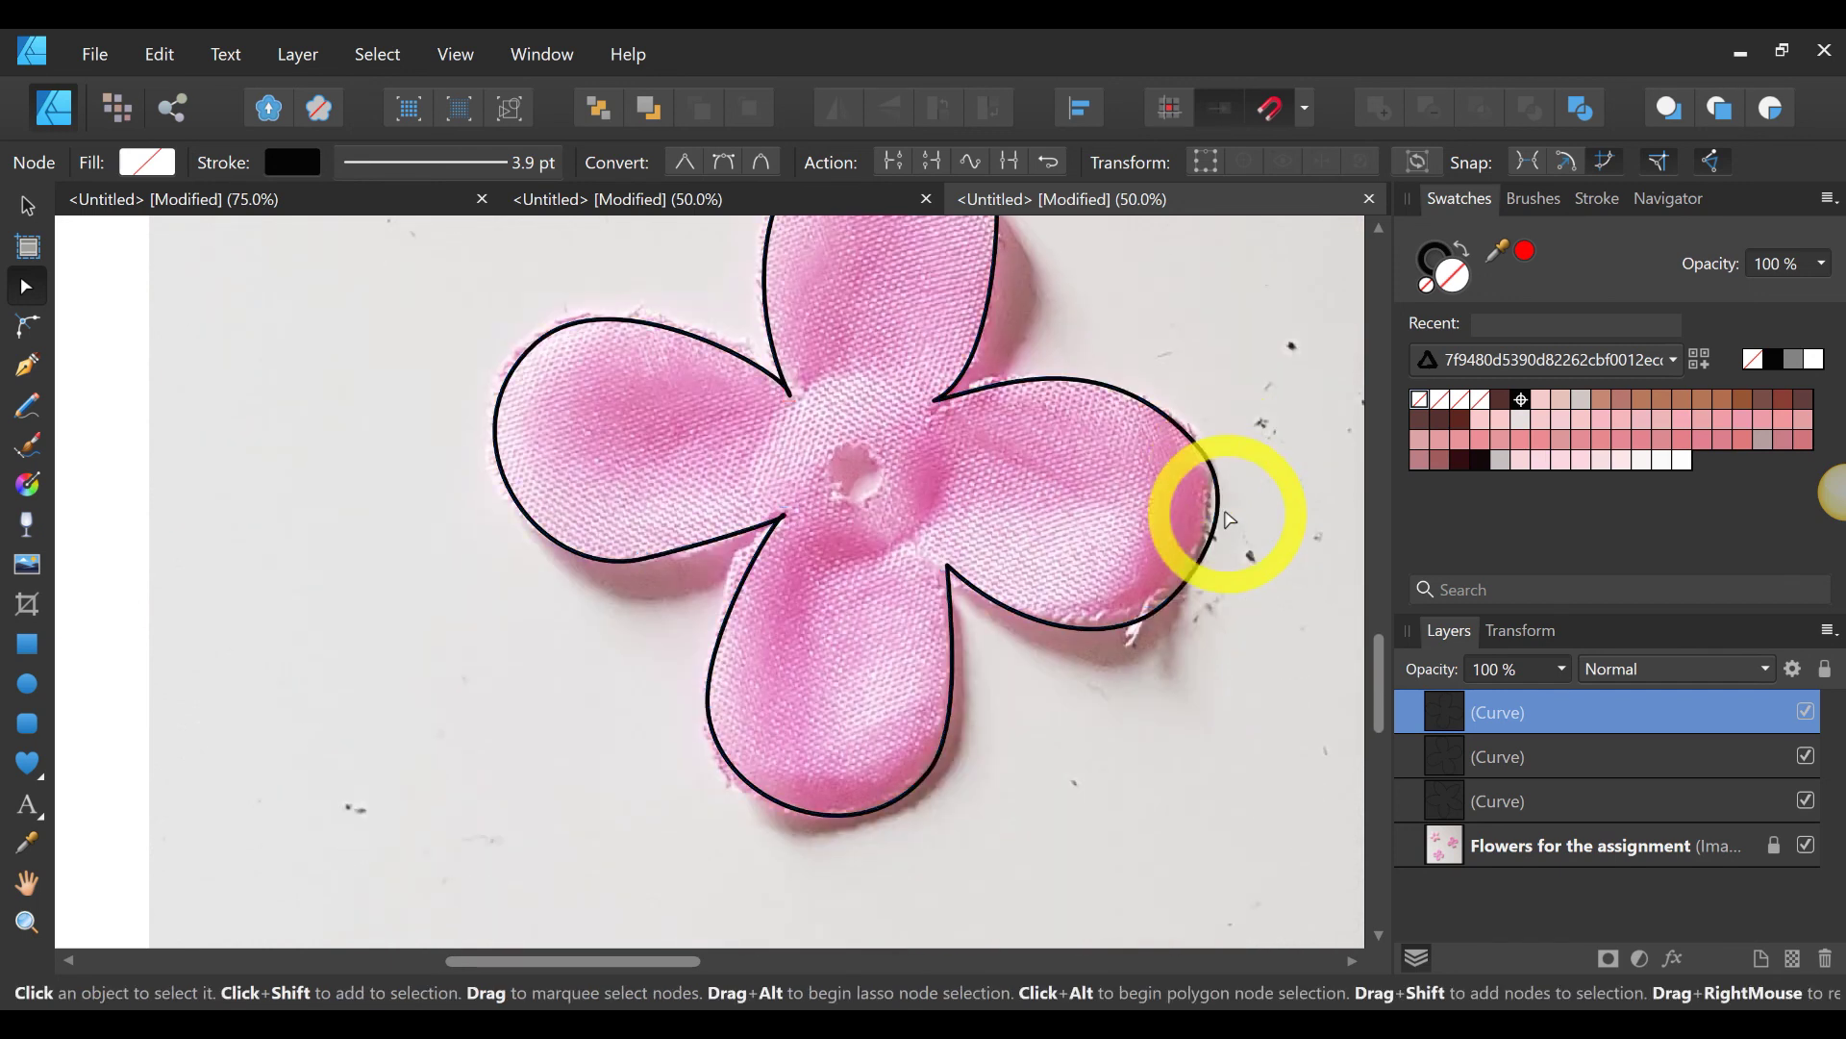
{"action": "left_click_drag", "start_coordinate": [784, 514], "coordinate": [773, 532]}
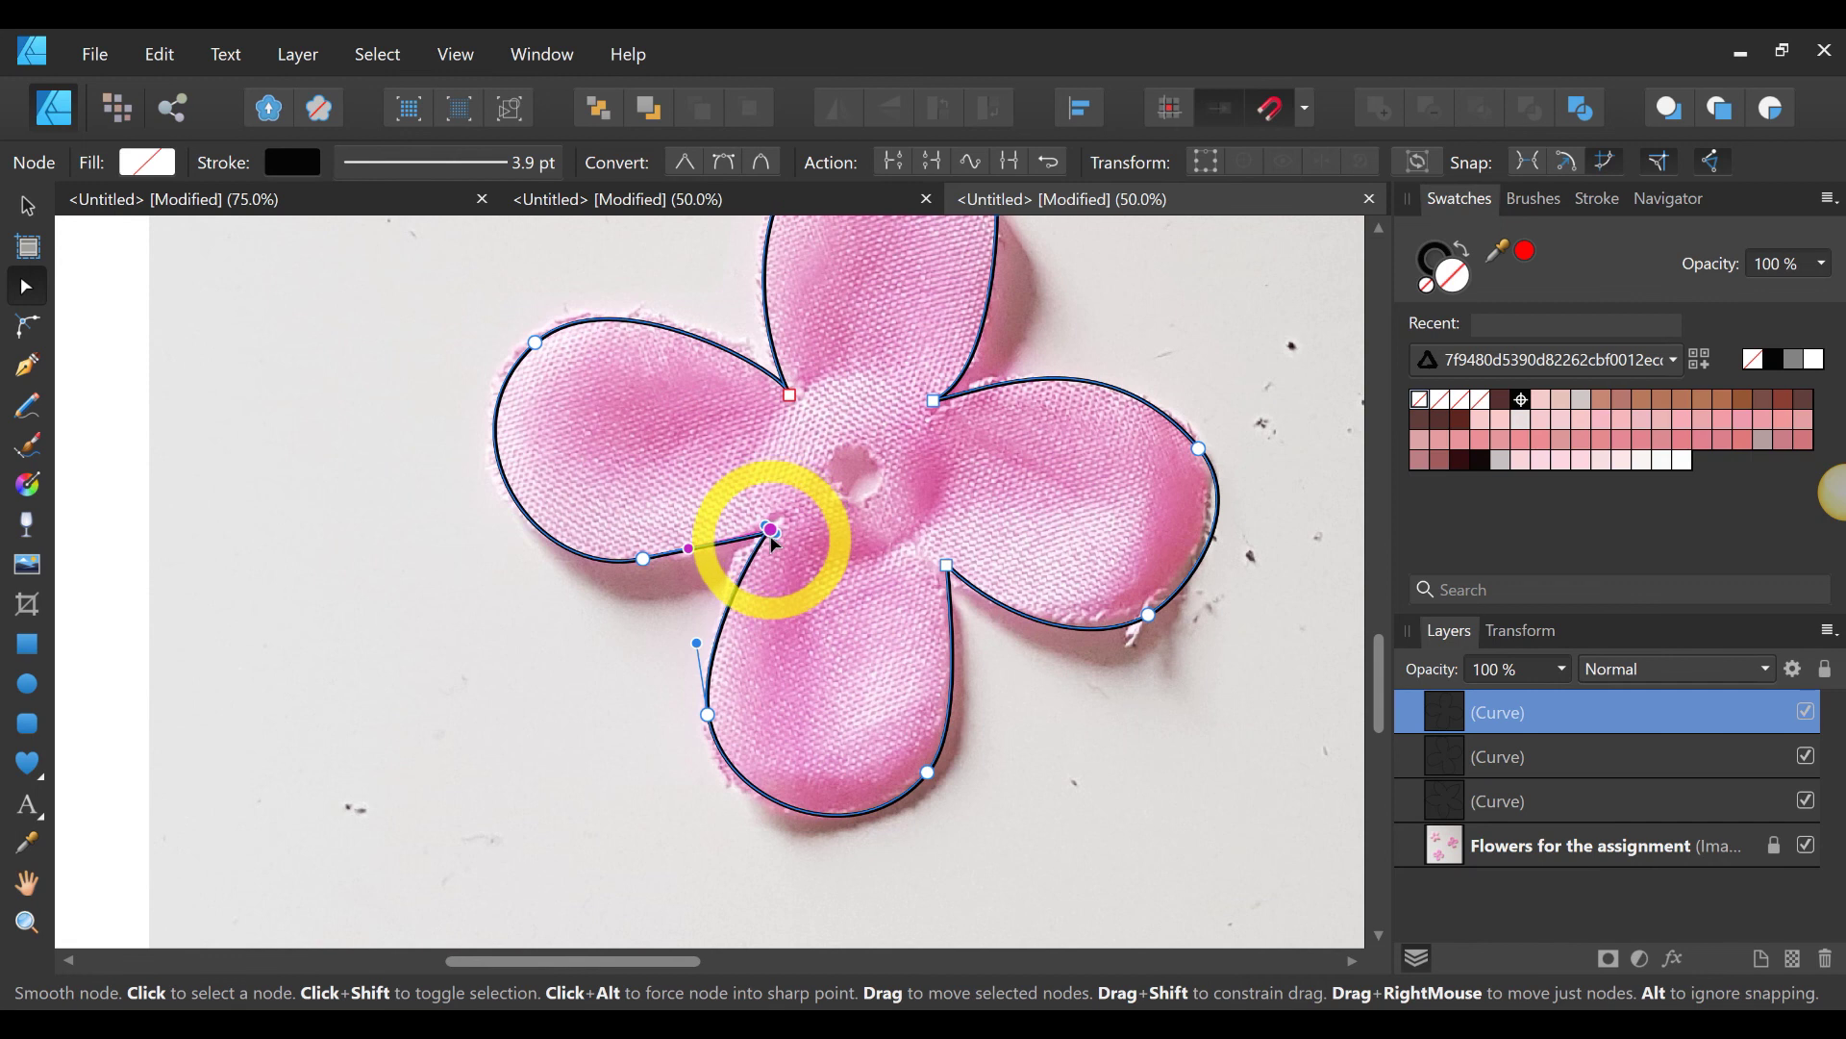
{"action": "scroll", "coordinate": [1106, 558], "scroll_direction": "up", "scroll_amount": 2}
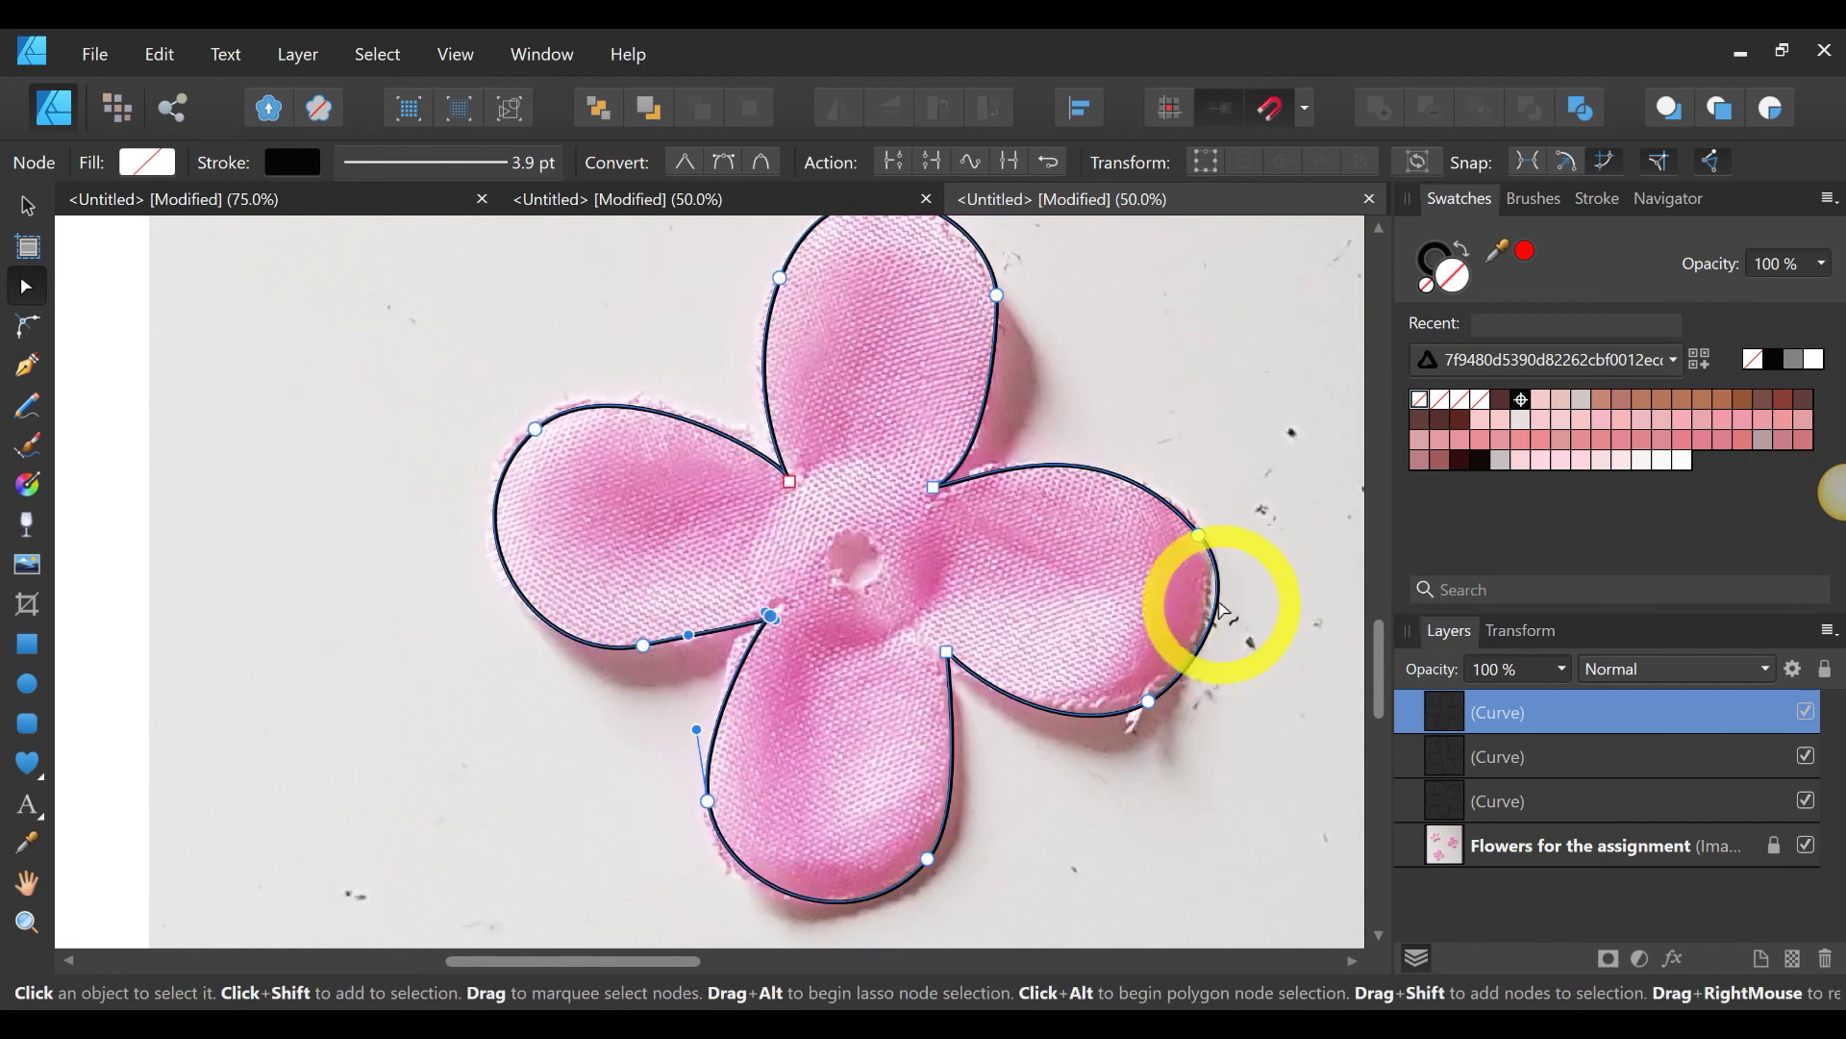
{"action": "left_click_drag", "start_coordinate": [1213, 604], "coordinate": [1212, 600]}
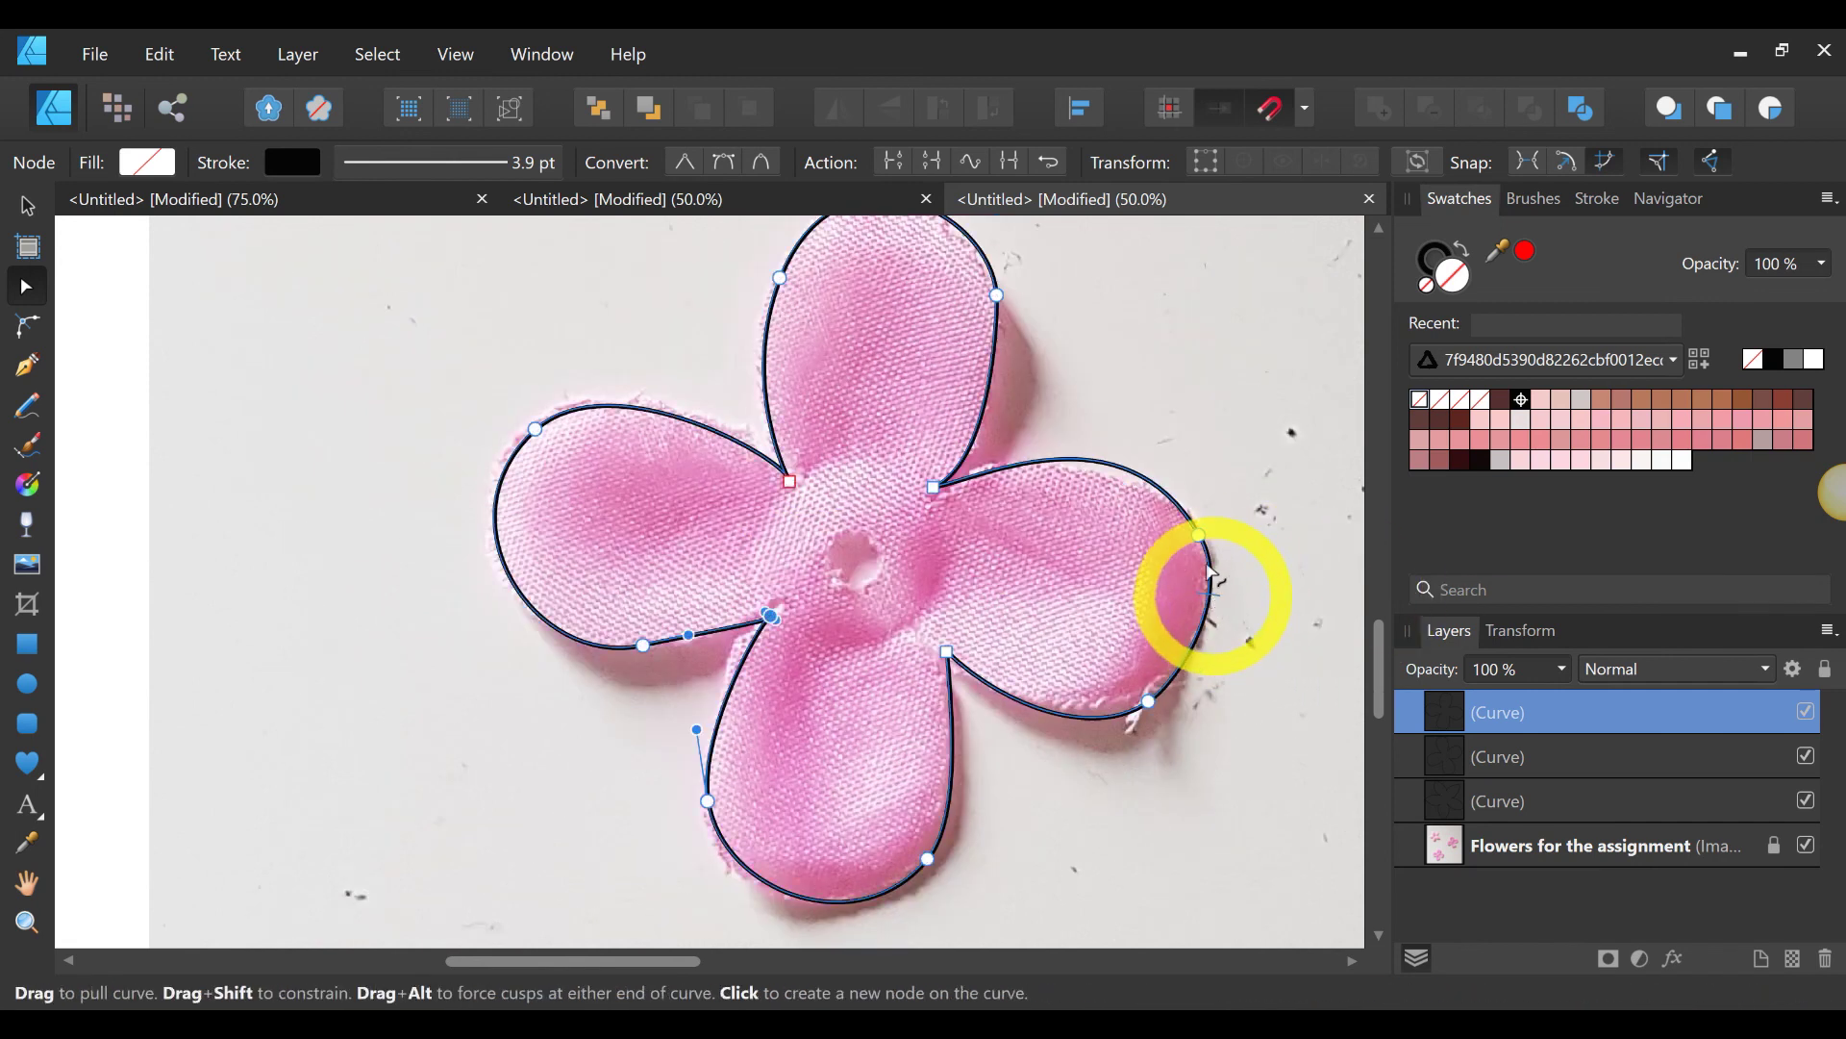
Step: Deselect the third flower's outline and examine all three traced flowers against the whole photo at 10% zoom
{"action": "scroll", "coordinate": [1260, 531], "scroll_direction": "up", "scroll_amount": 5}
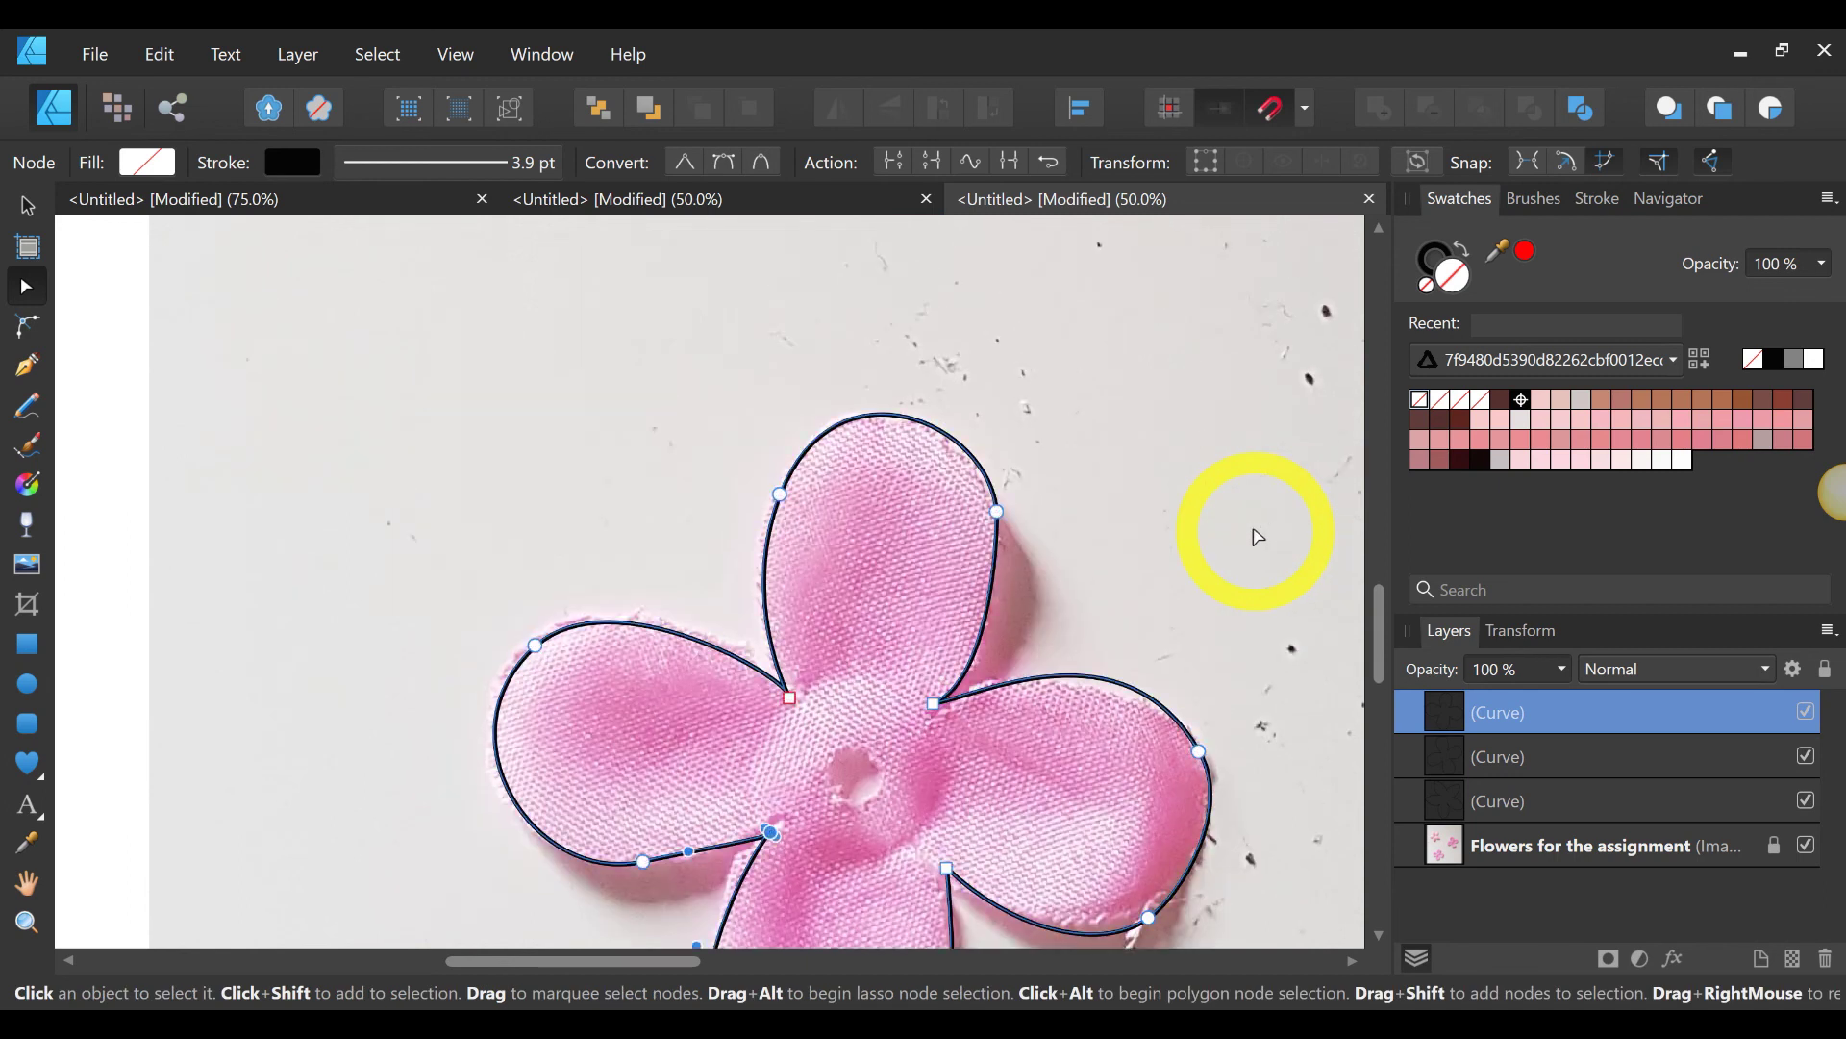
{"action": "left_click", "coordinate": [1199, 521]}
{"action": "scroll", "coordinate": [1238, 519], "scroll_direction": "down", "scroll_amount": 4}
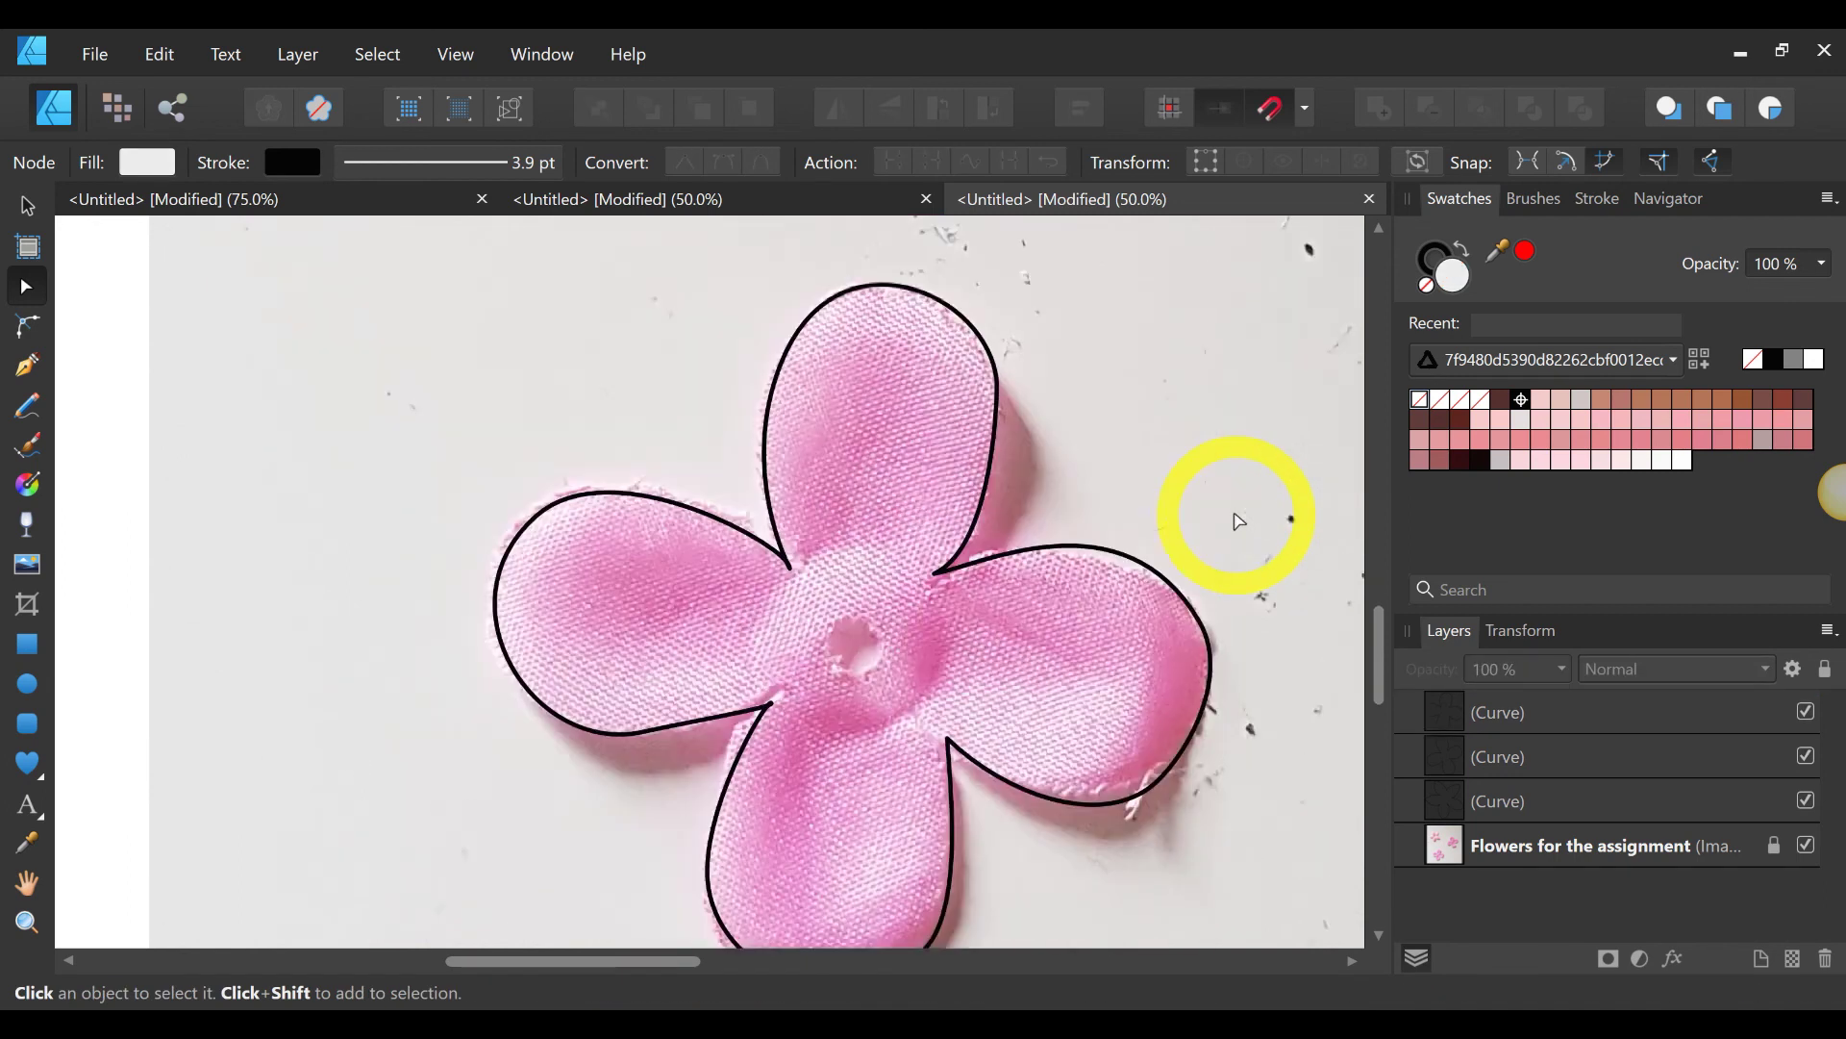
{"action": "scroll", "coordinate": [1106, 517], "scroll_direction": "up", "scroll_amount": 4}
{"action": "left_click", "coordinate": [21, 214]}
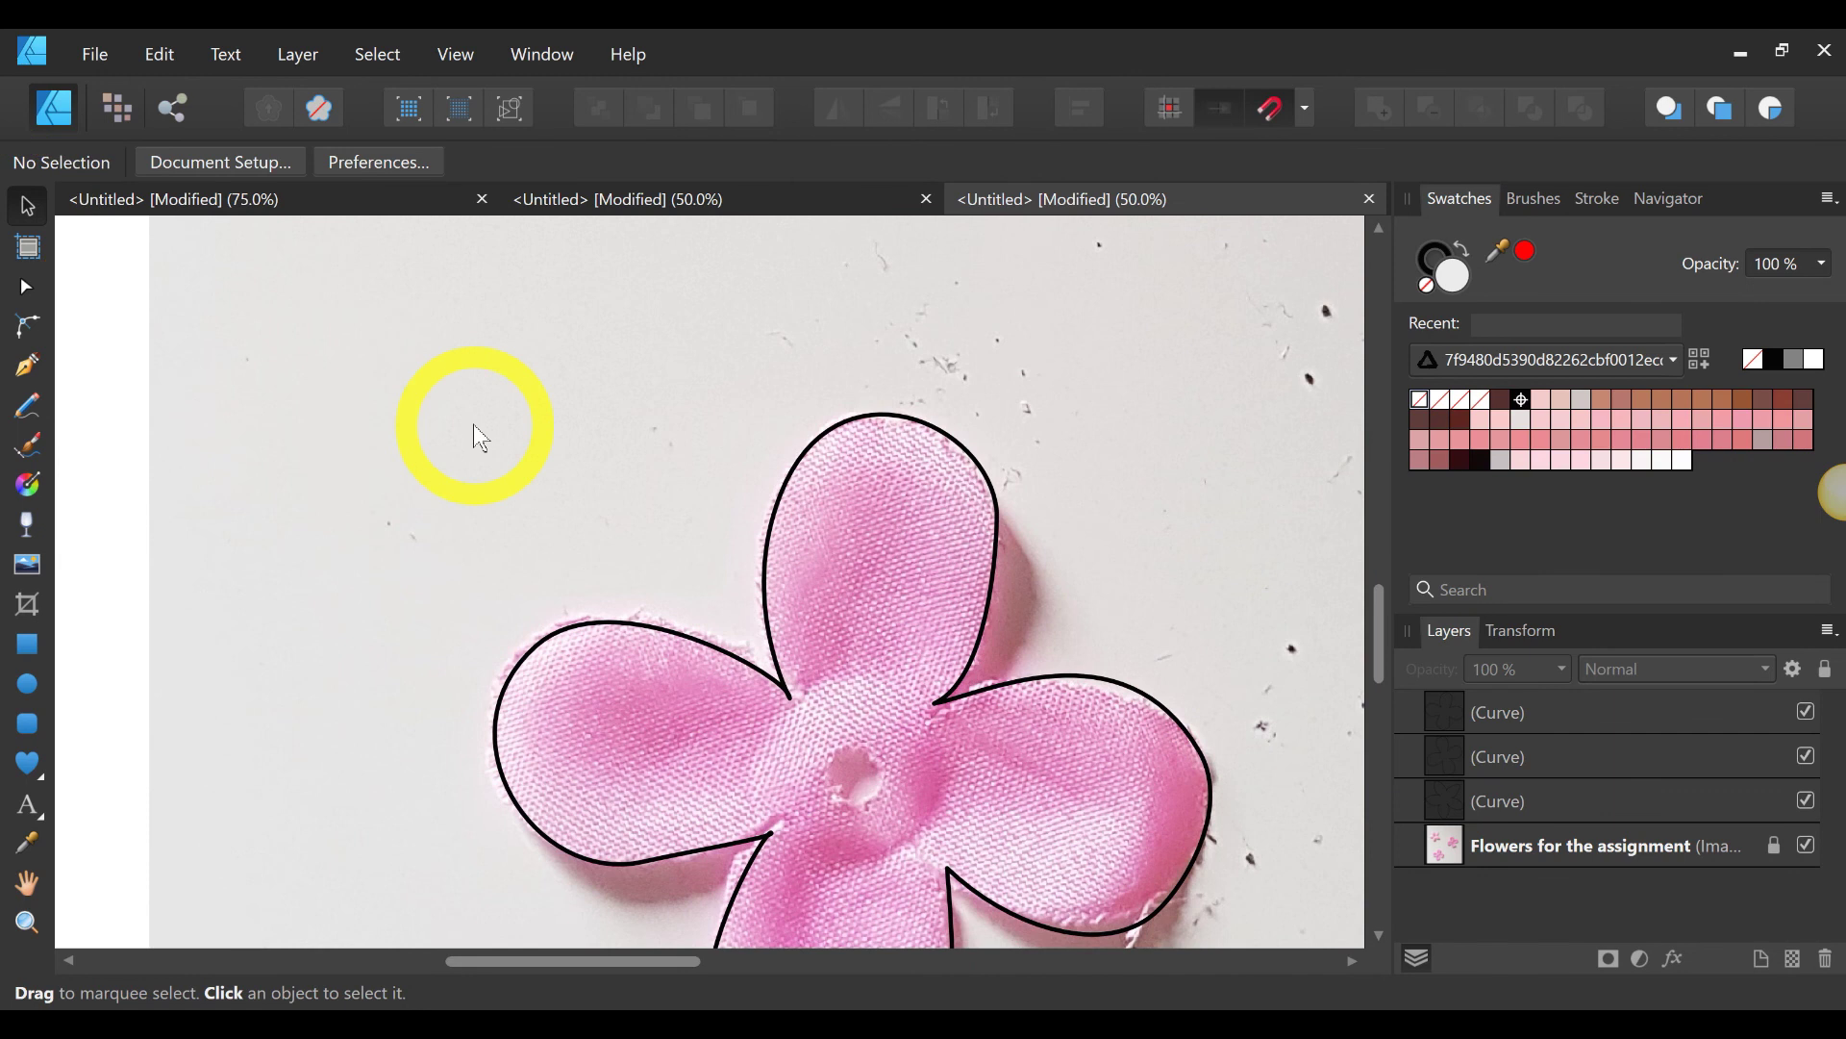
{"action": "key", "text": "z"}
{"action": "left_click", "coordinate": [474, 425], "text": "alt"}
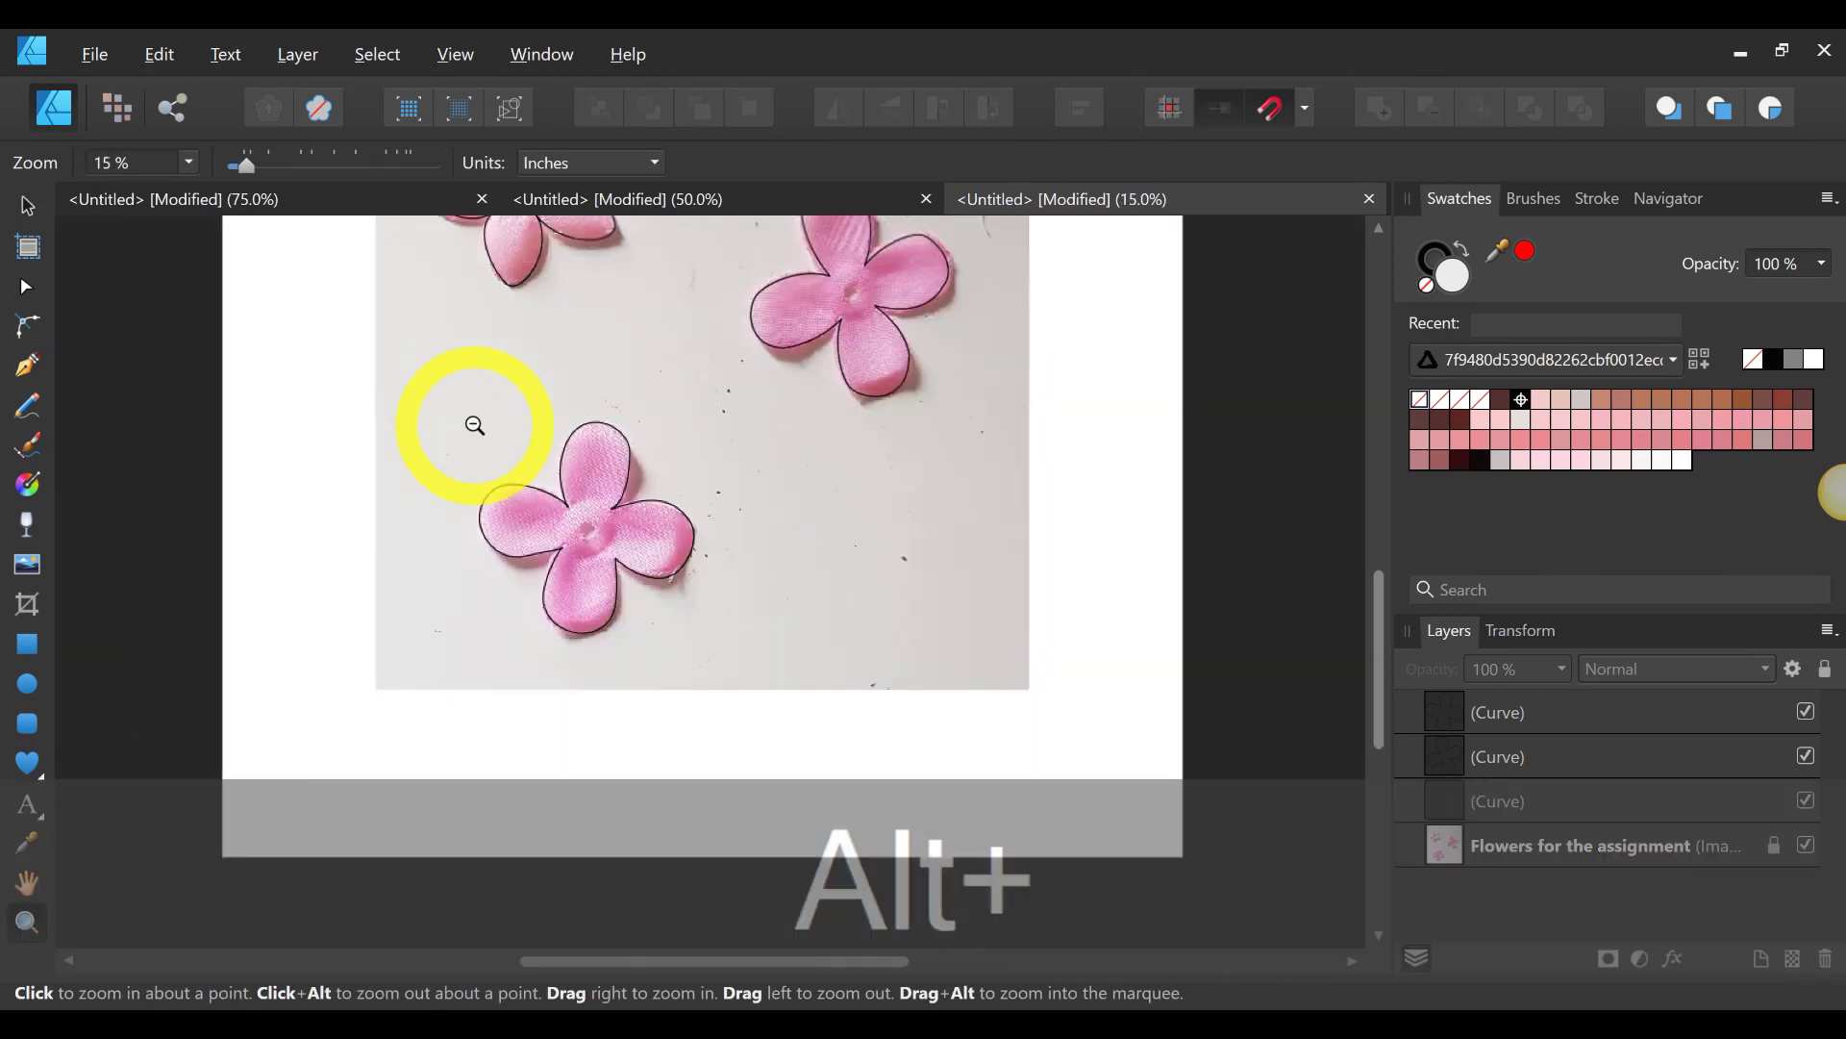
{"action": "left_click", "coordinate": [474, 425], "text": "alt"}
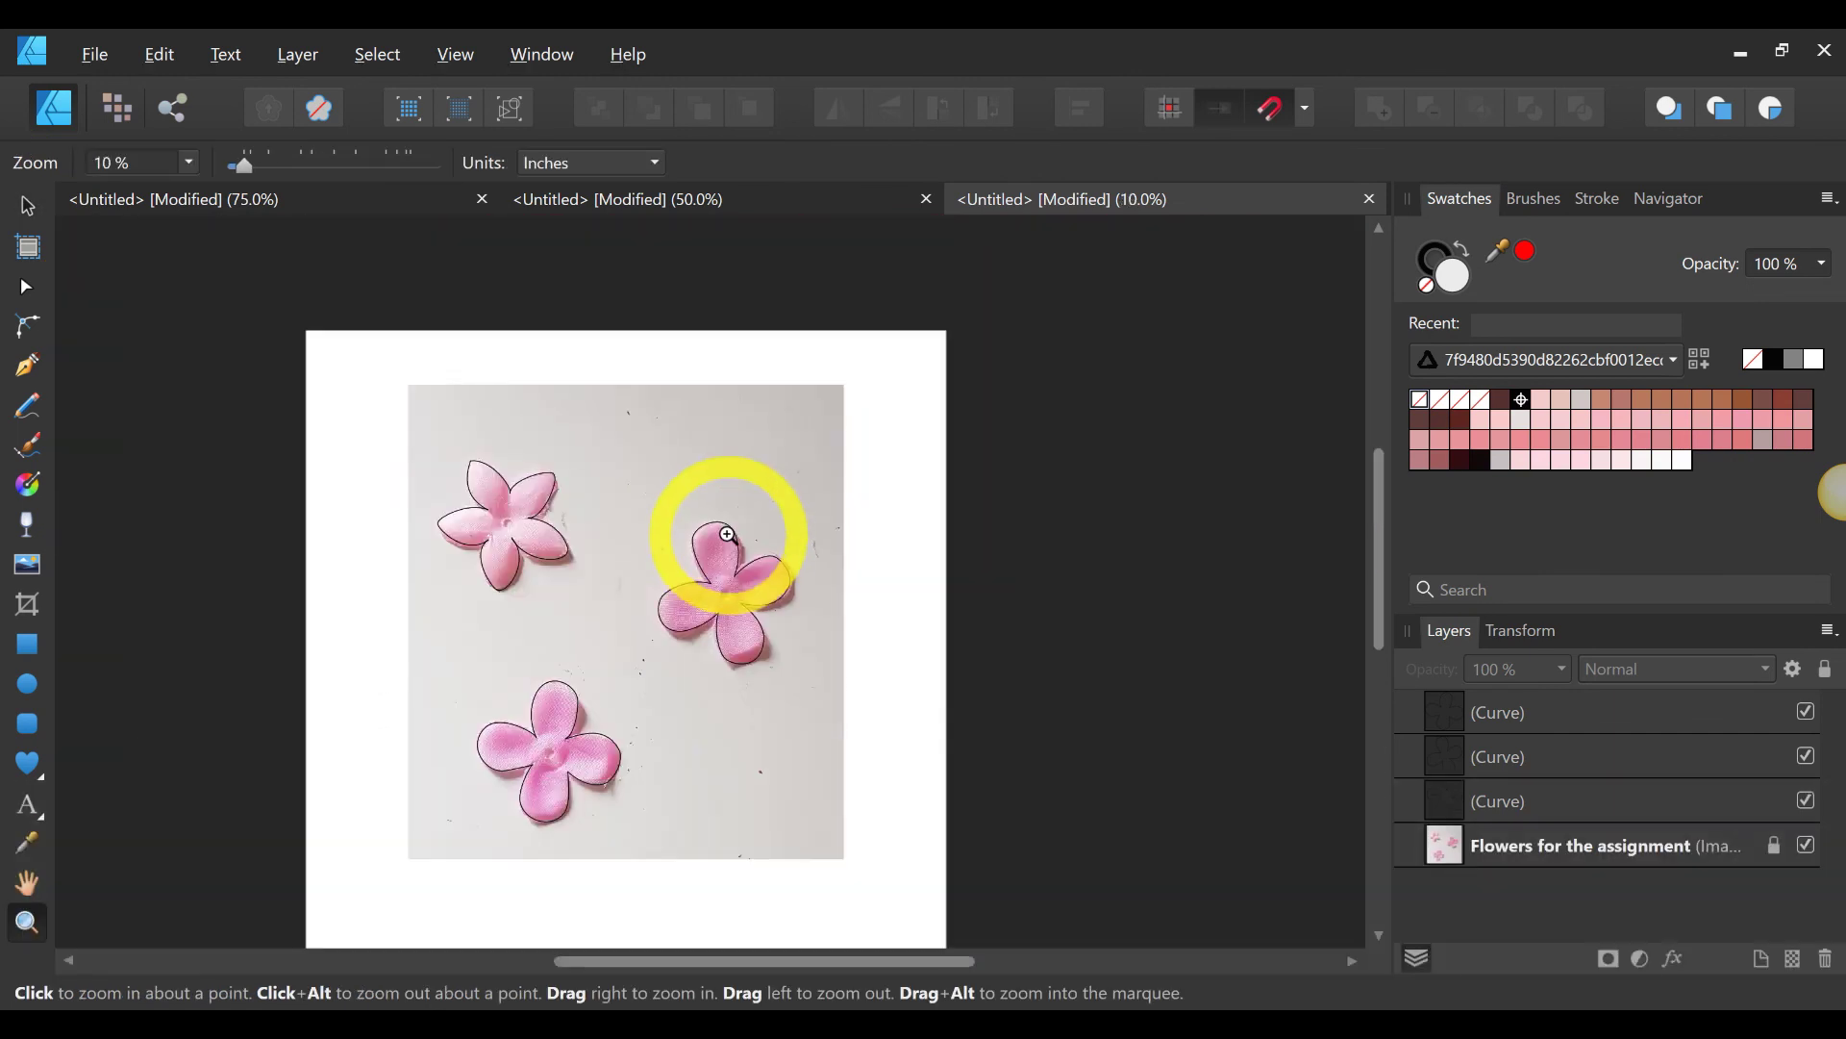
Step: Unlock the "Flowers for the assignment" image layer and delete it, keeping only the three curves
{"action": "left_click", "coordinate": [27, 205]}
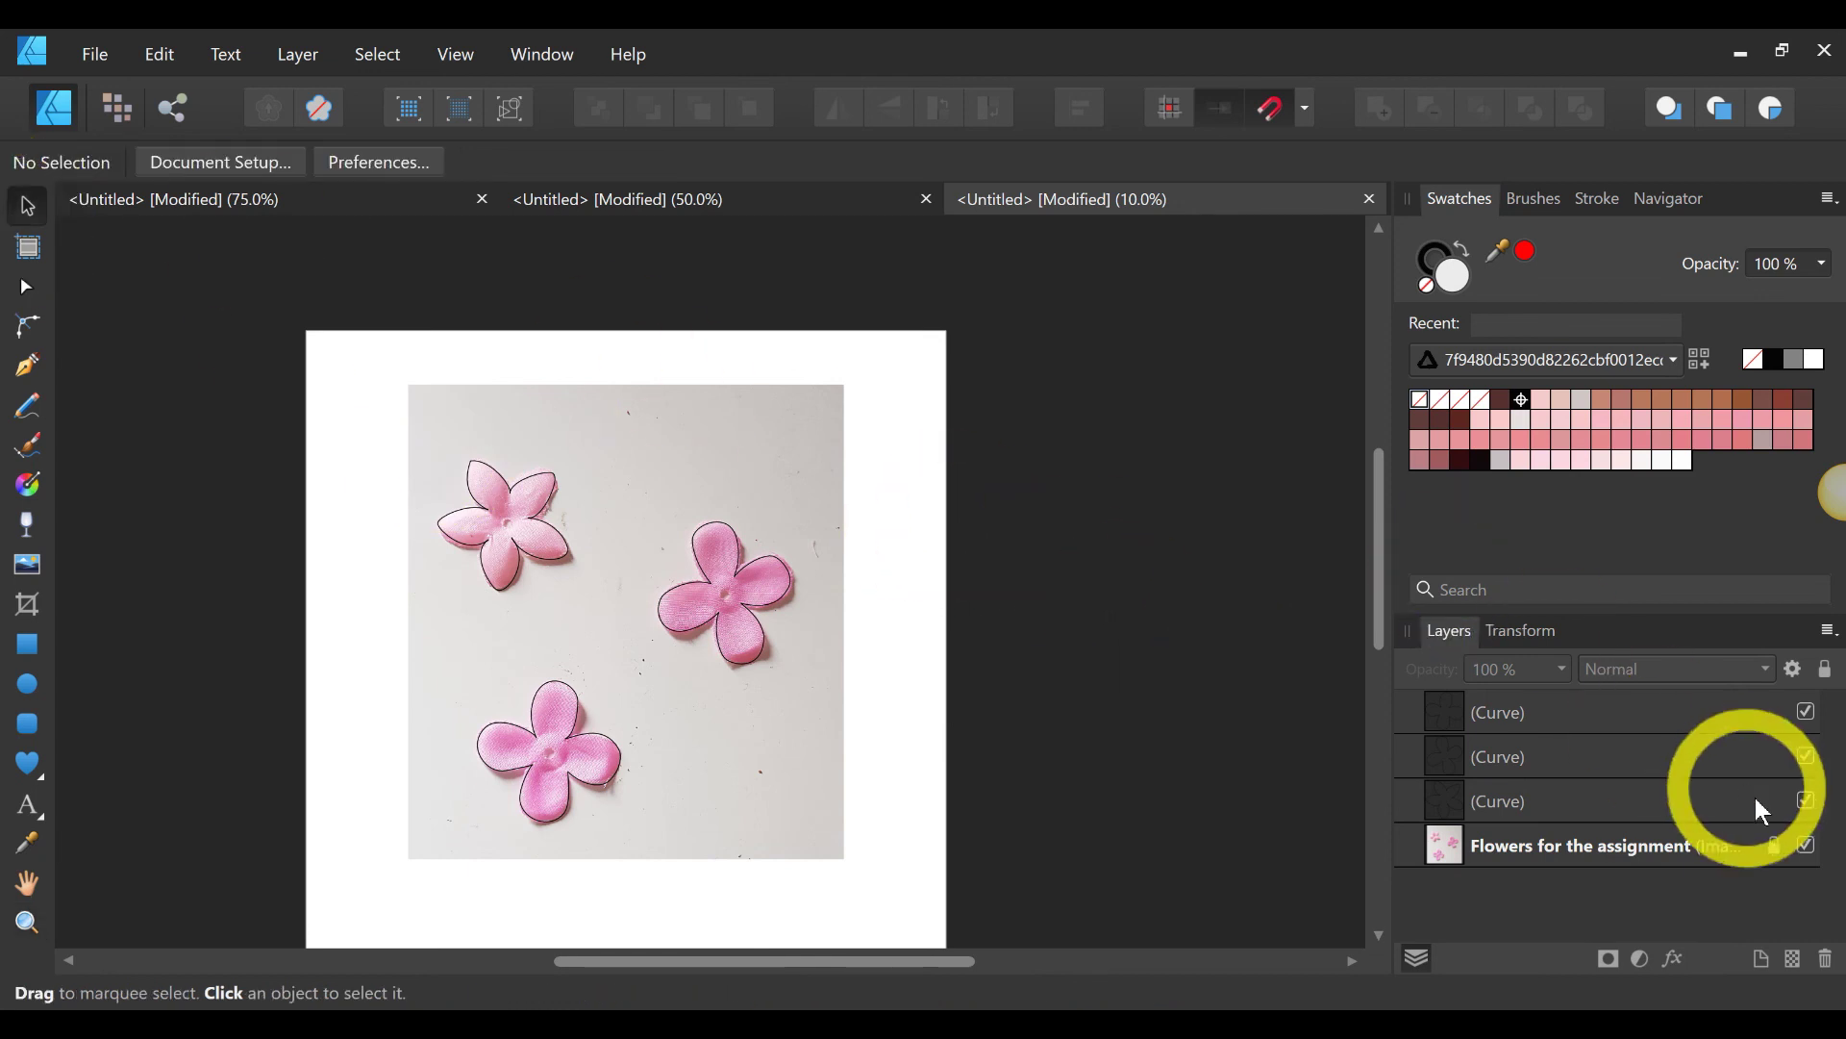
{"action": "left_click", "coordinate": [1739, 845]}
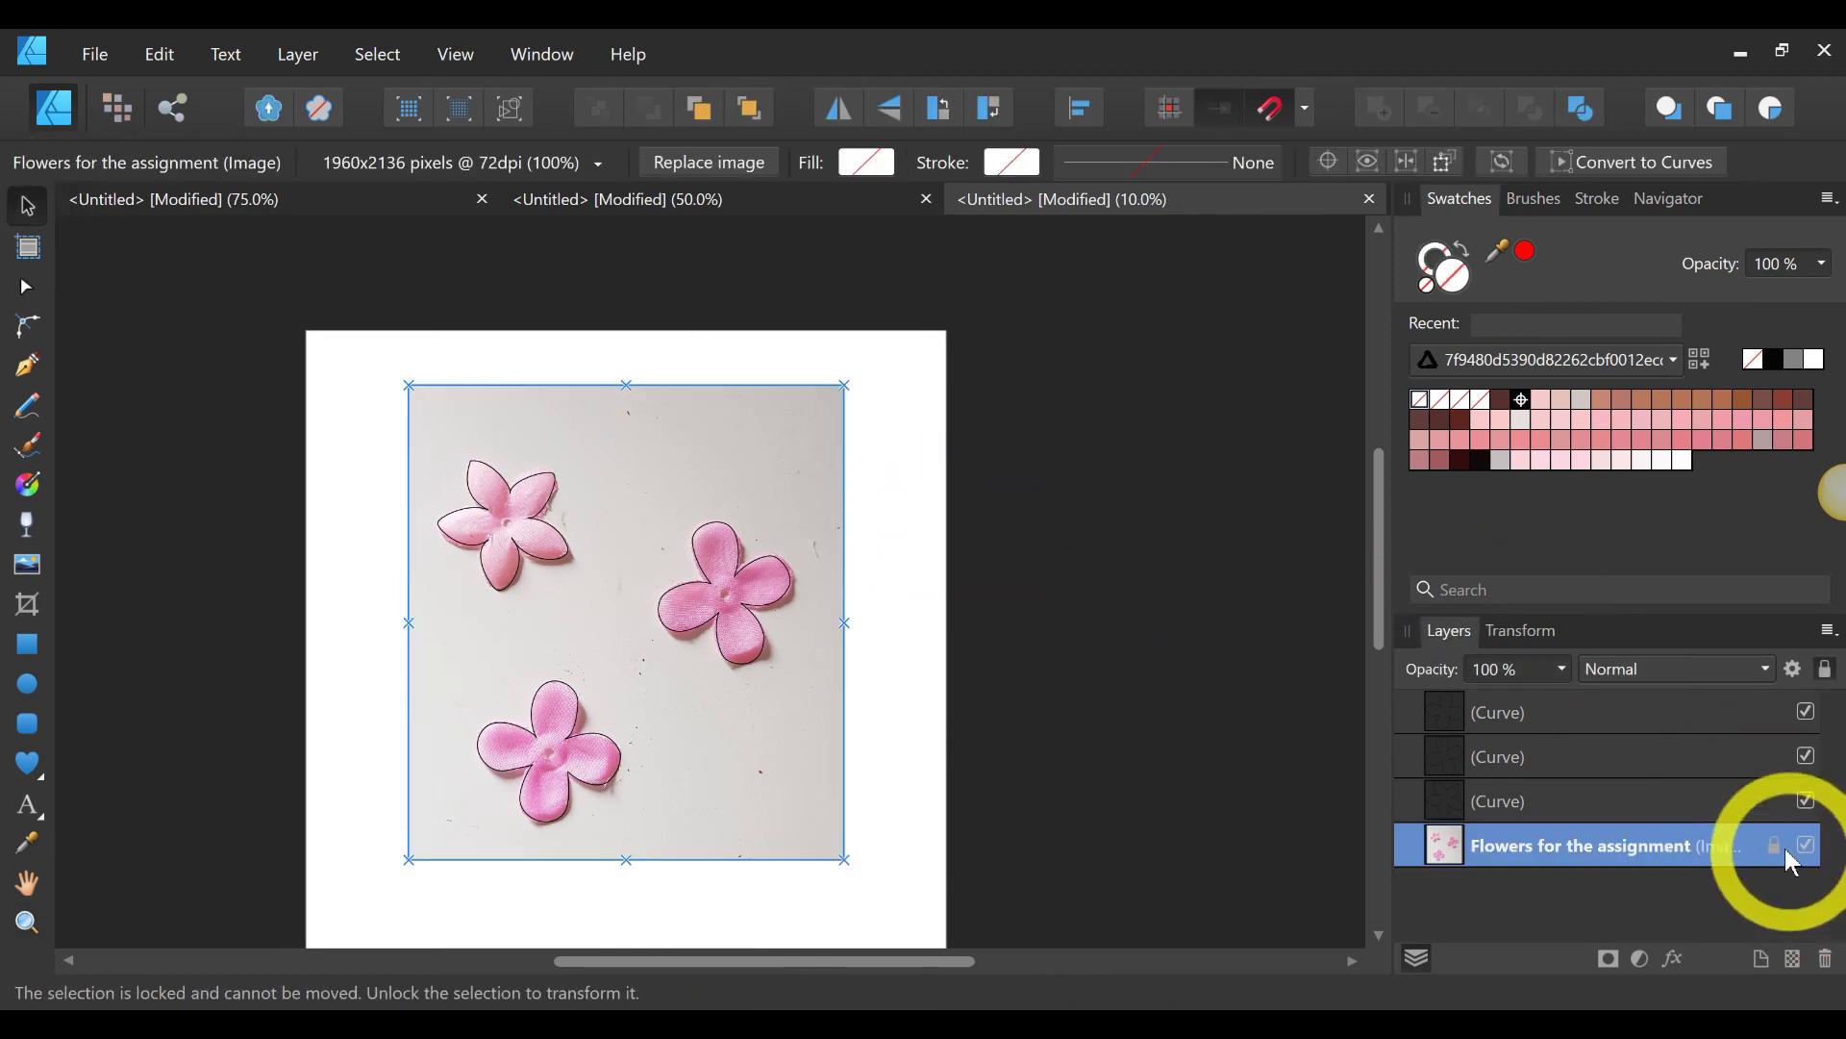
{"action": "double_click", "coordinate": [1625, 848]}
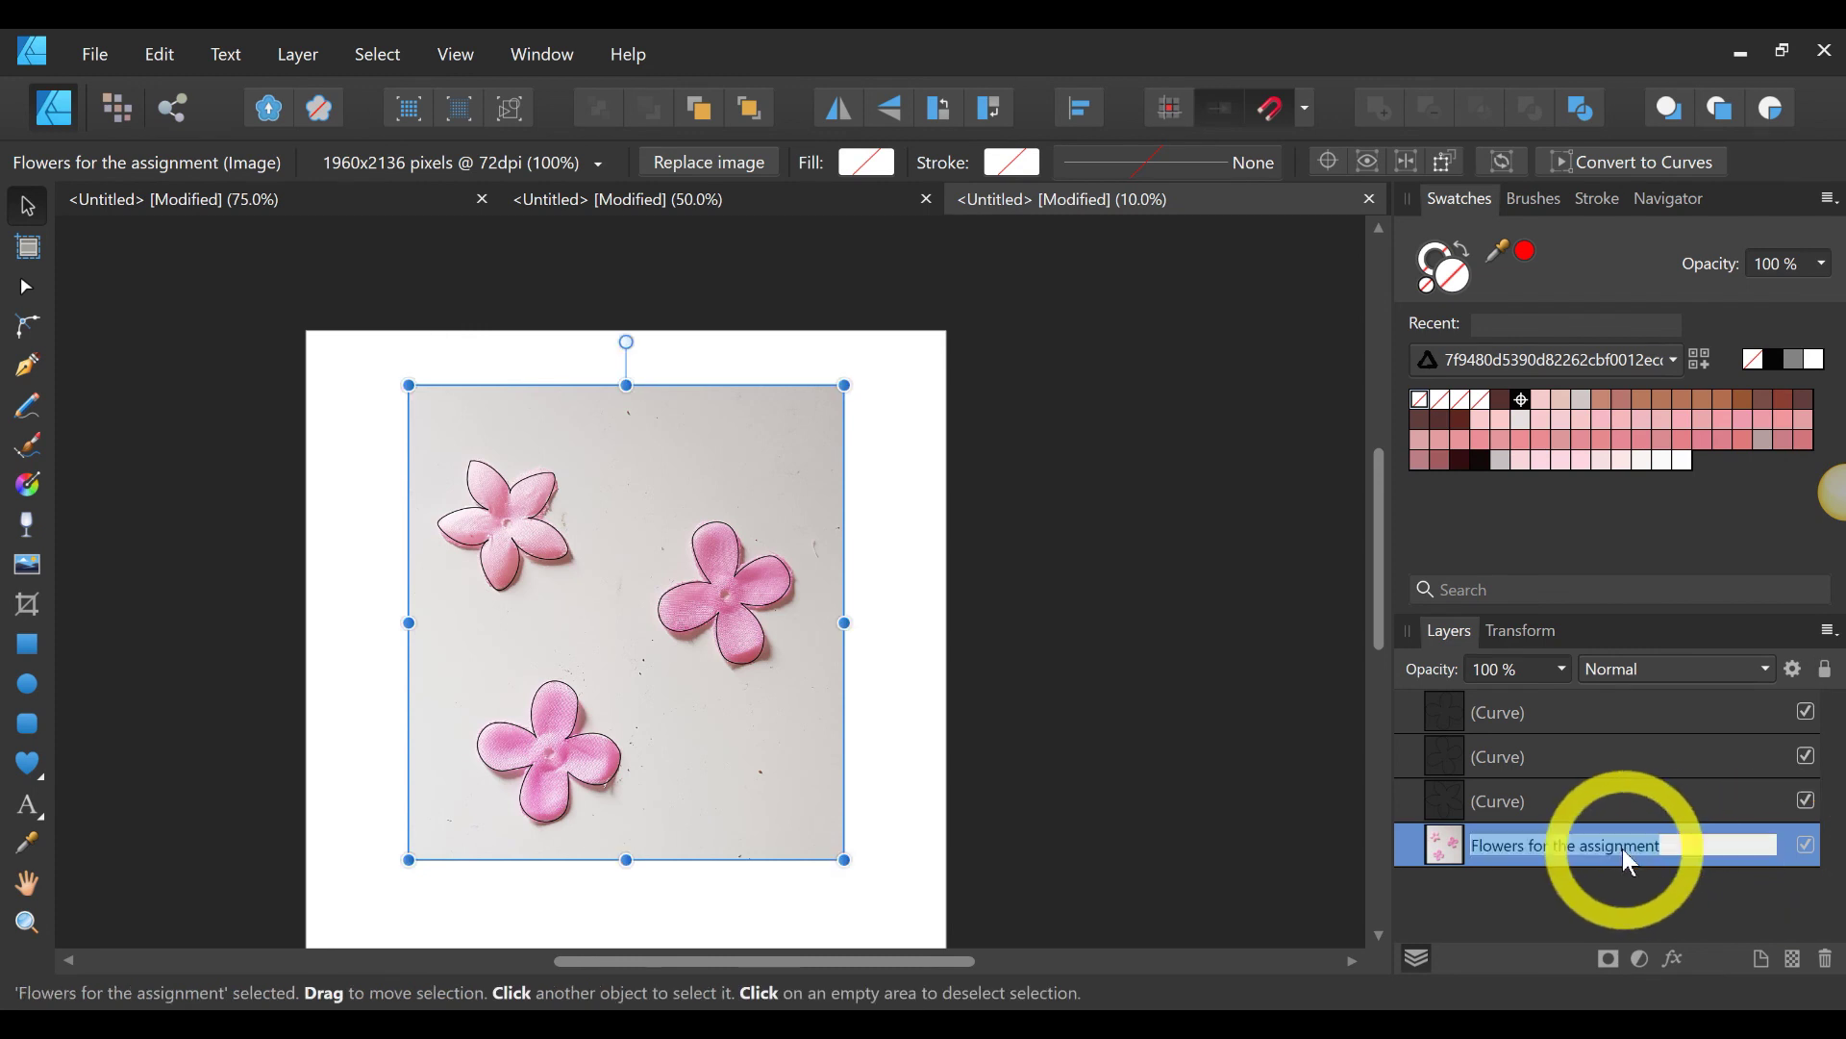
{"action": "key", "text": "Return"}
{"action": "left_click", "coordinate": [1227, 823]}
{"action": "left_click", "coordinate": [1421, 840]}
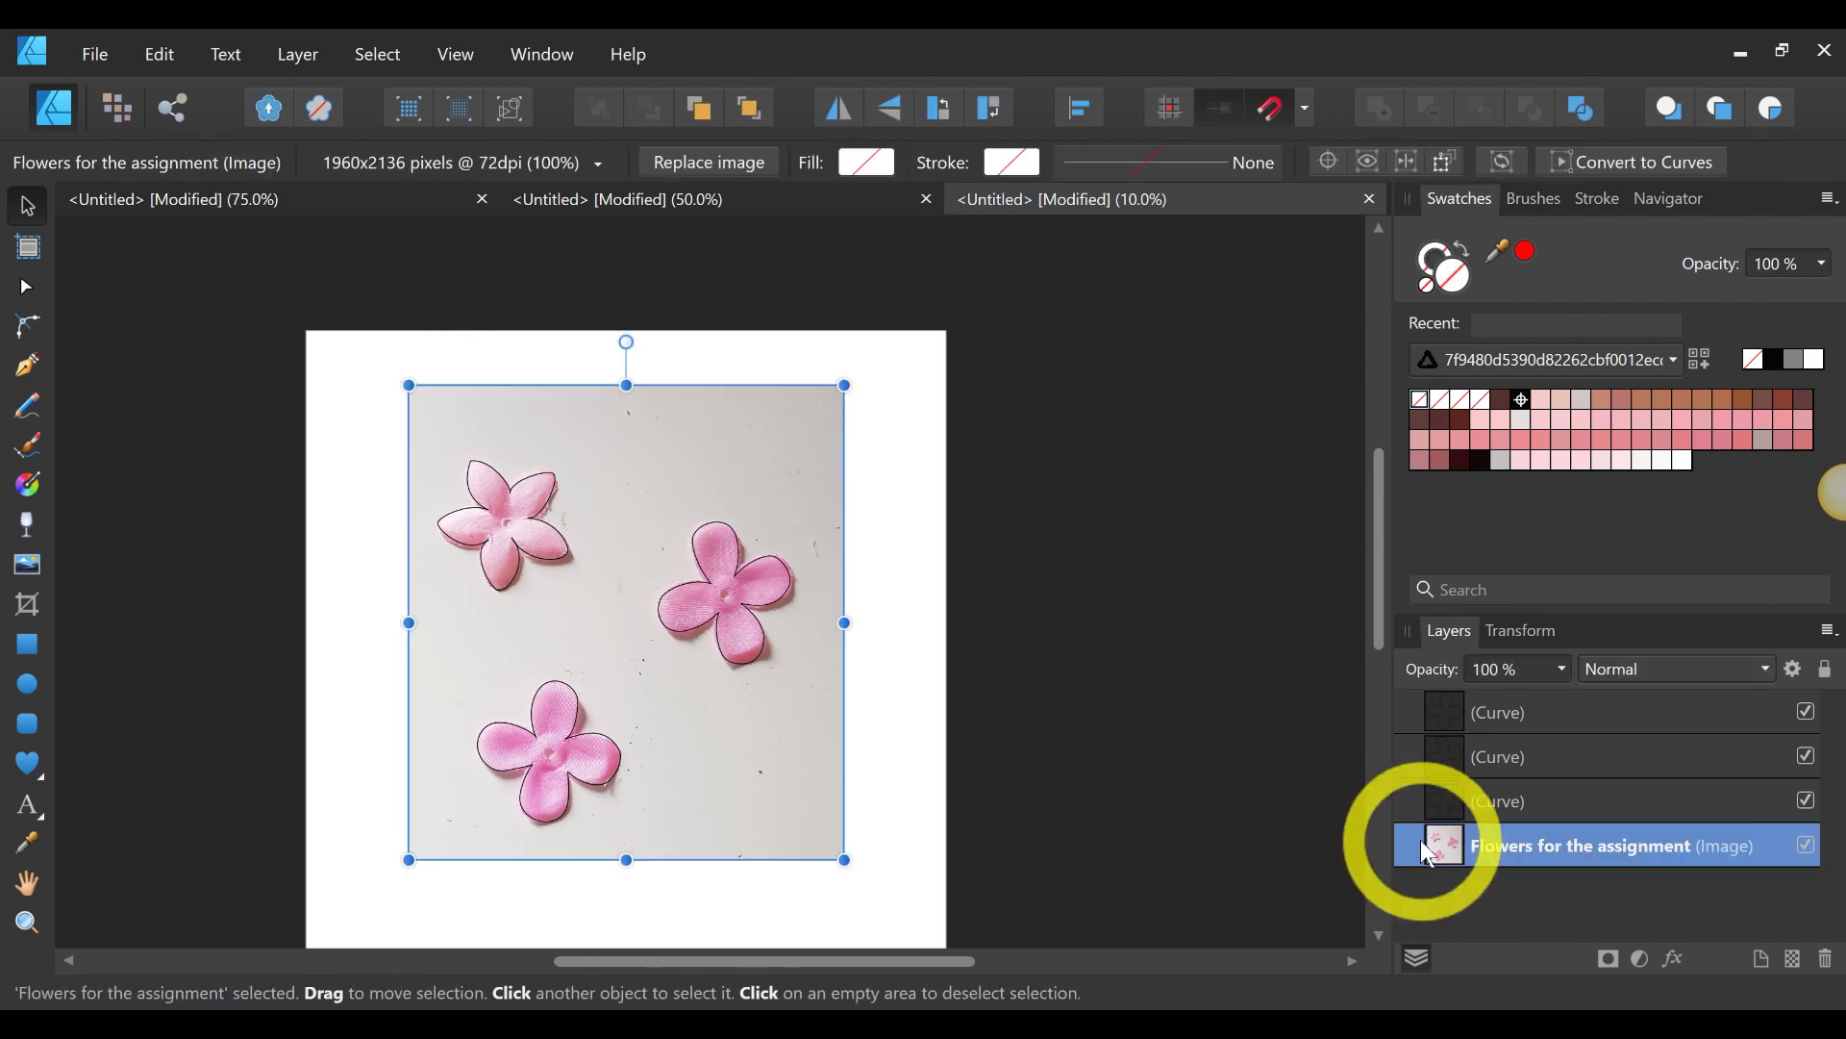
{"action": "key", "text": "Delete"}
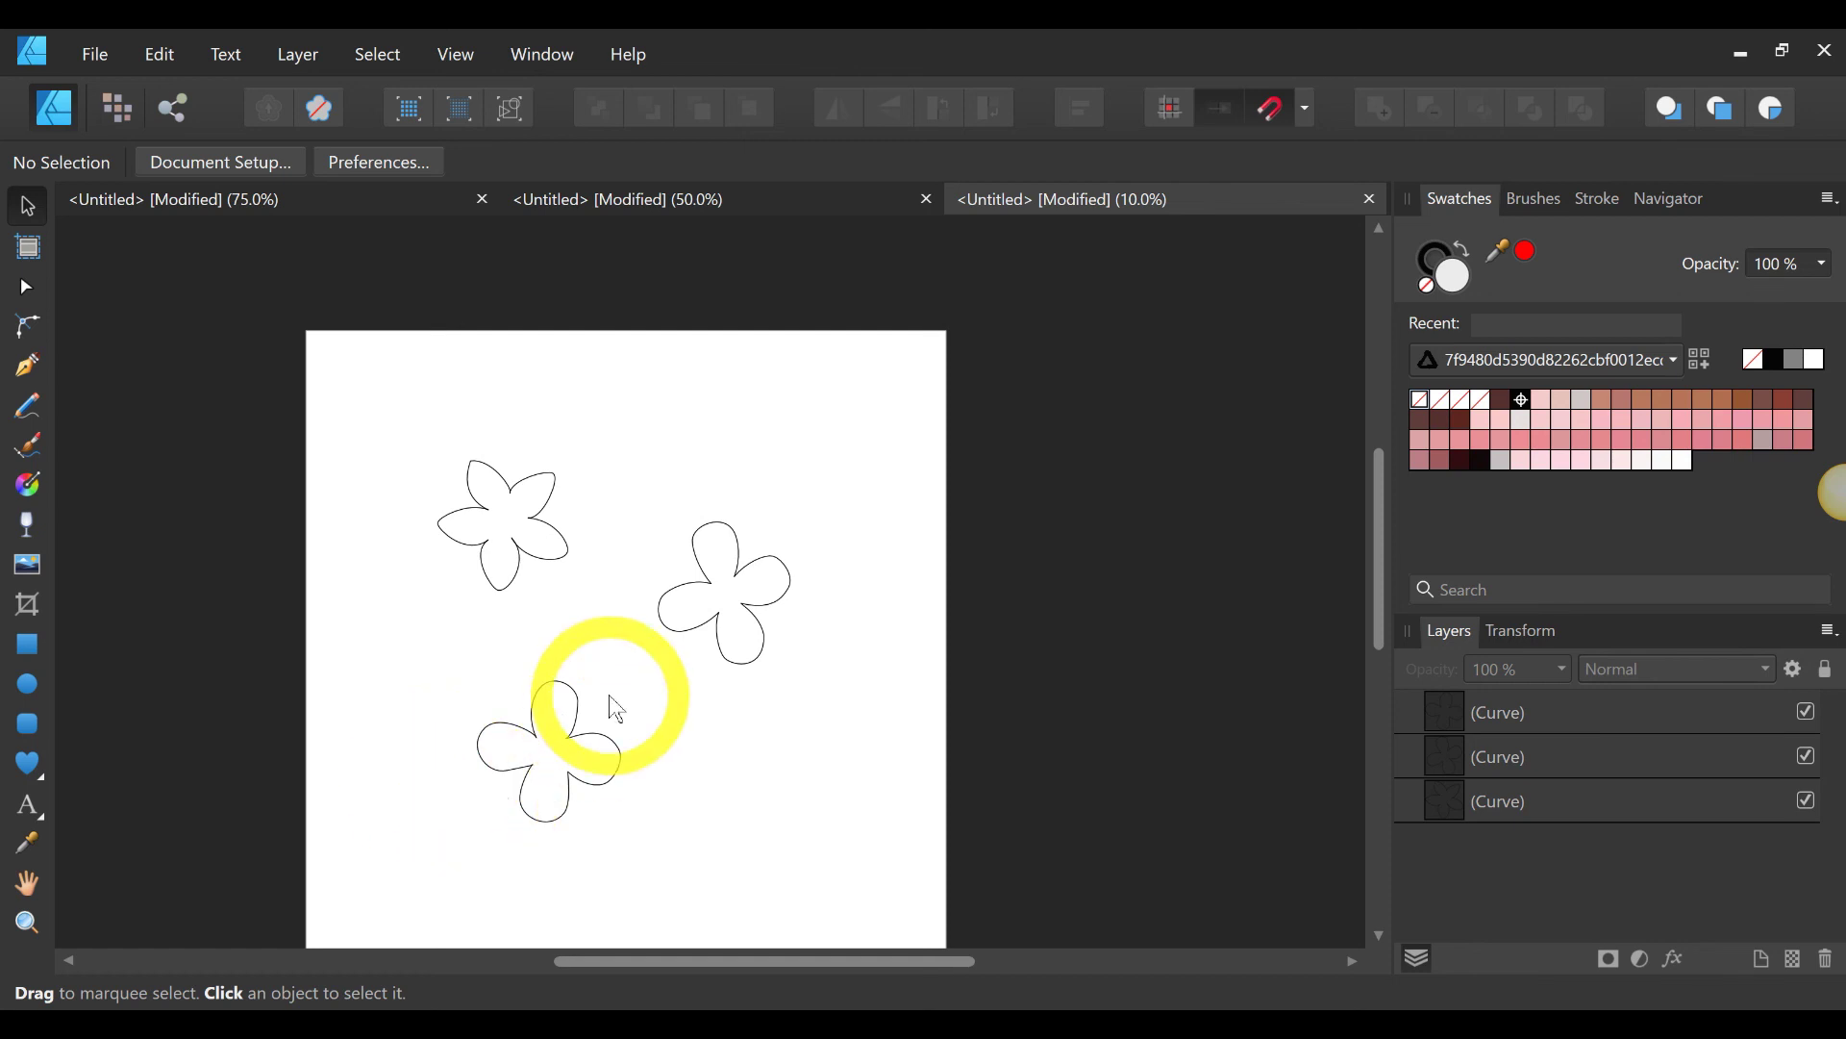
Step: Select the third flower's outline with the Node tool and shift the notch node between its left and bottom petals slightly left
{"action": "key", "text": "z"}
{"action": "scroll", "coordinate": [576, 689], "scroll_direction": "up", "scroll_amount": 2}
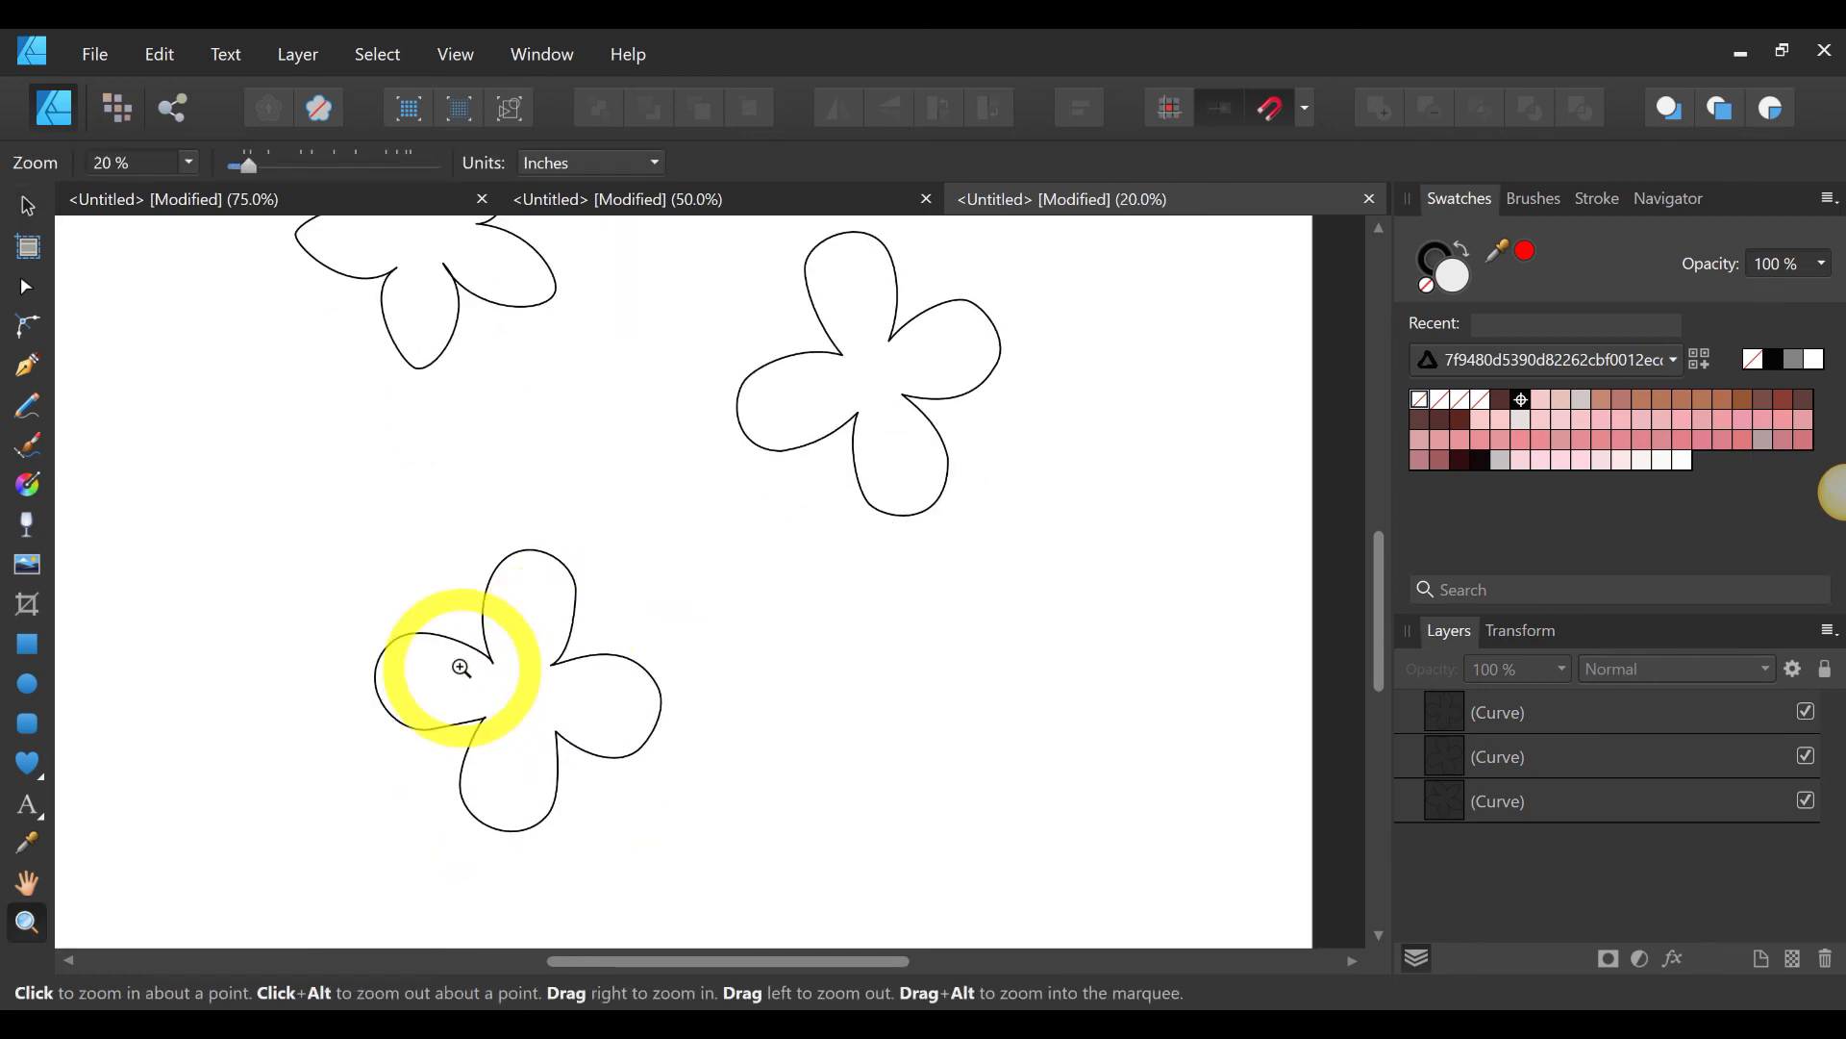
{"action": "scroll", "coordinate": [461, 660], "scroll_direction": "up", "scroll_amount": 1}
{"action": "left_click", "coordinate": [475, 654]}
{"action": "scroll", "coordinate": [644, 557], "scroll_direction": "down", "scroll_amount": 3}
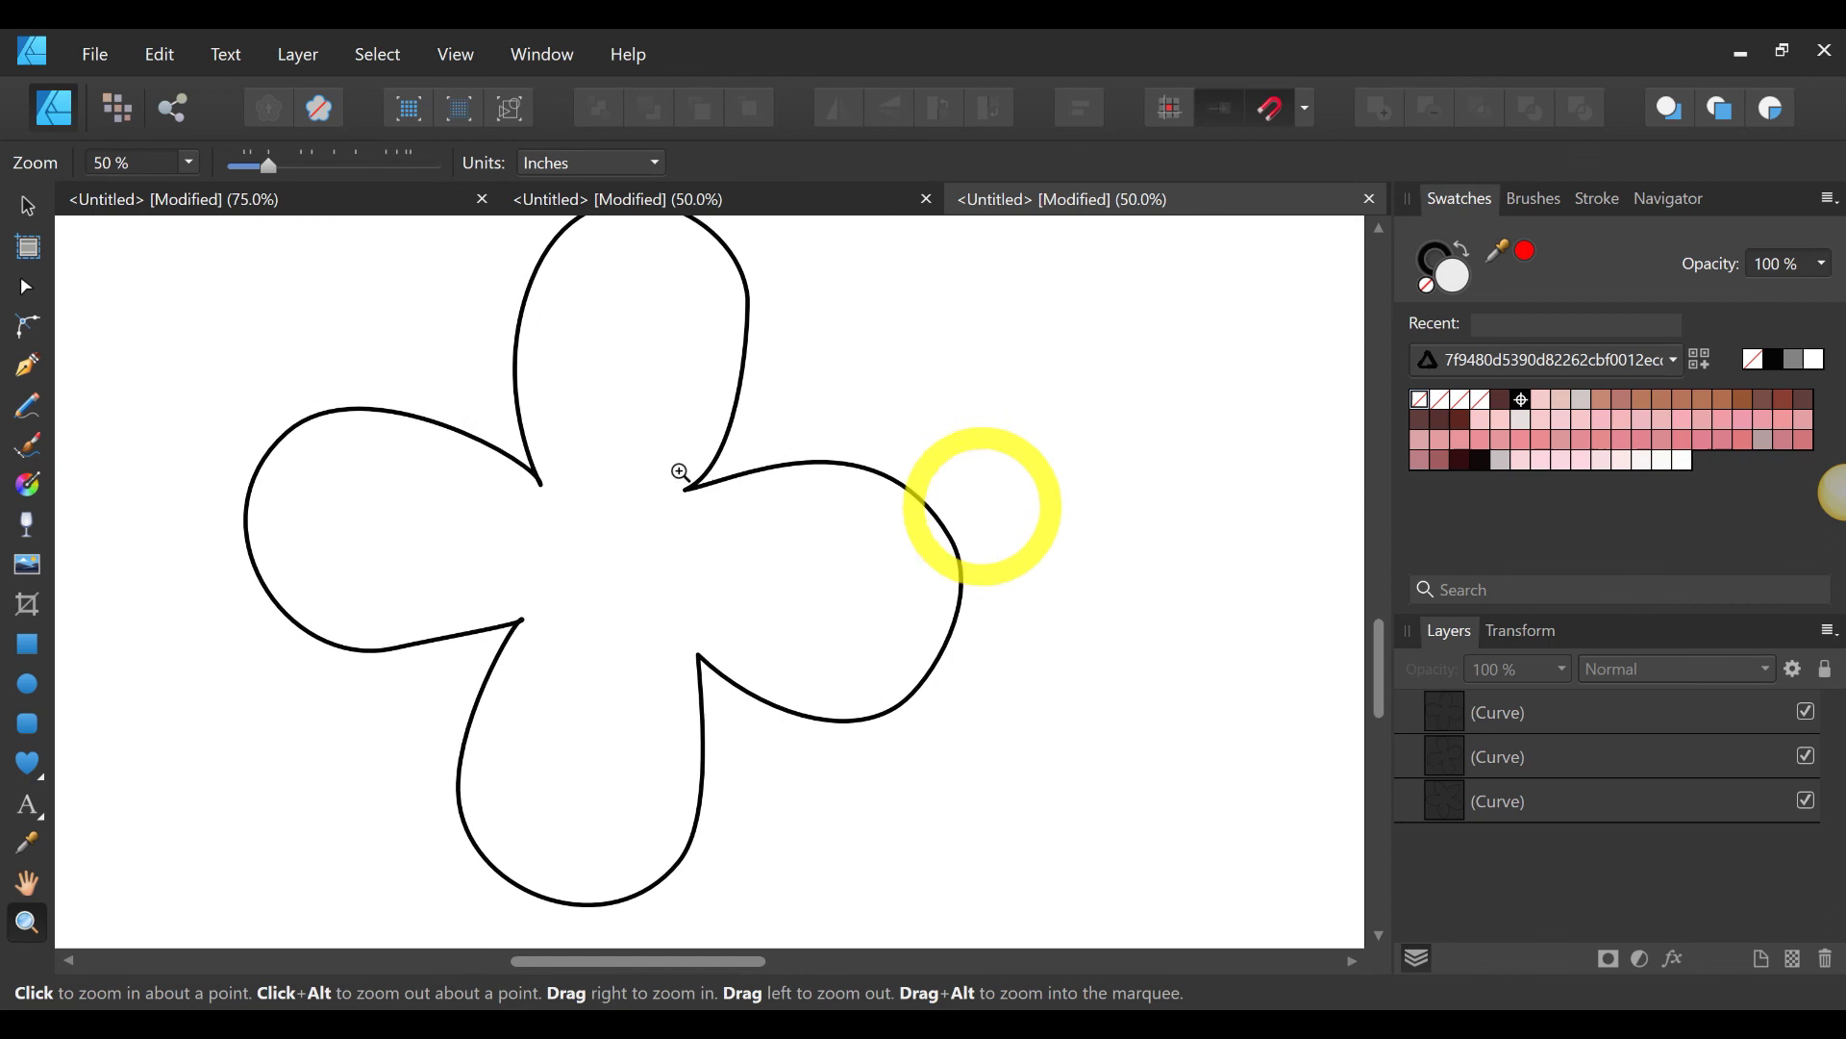
{"action": "left_click", "coordinate": [27, 287]}
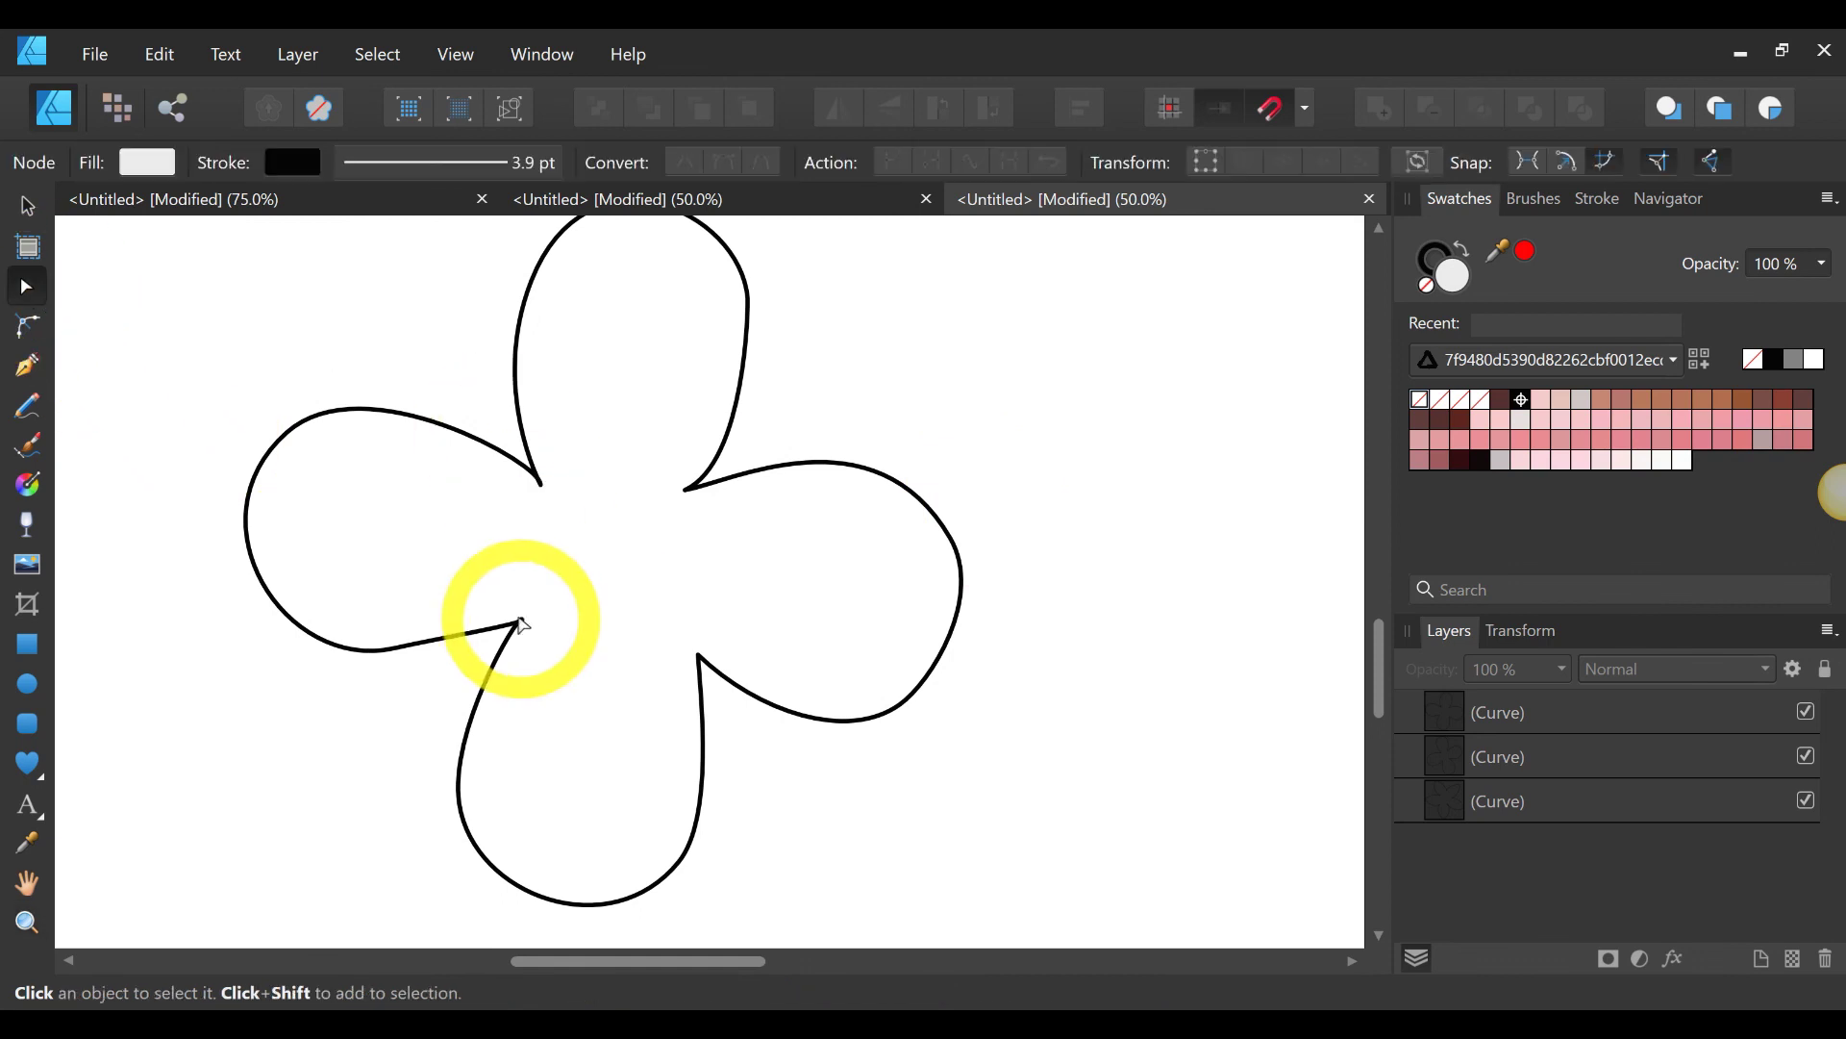
{"action": "left_click", "coordinate": [522, 621]}
{"action": "mouse_move", "coordinate": [524, 623]}
{"action": "left_mouse_down"}
{"action": "mouse_move", "coordinate": [499, 602]}
{"action": "mouse_move", "coordinate": [510, 627]}
{"action": "left_mouse_up"}
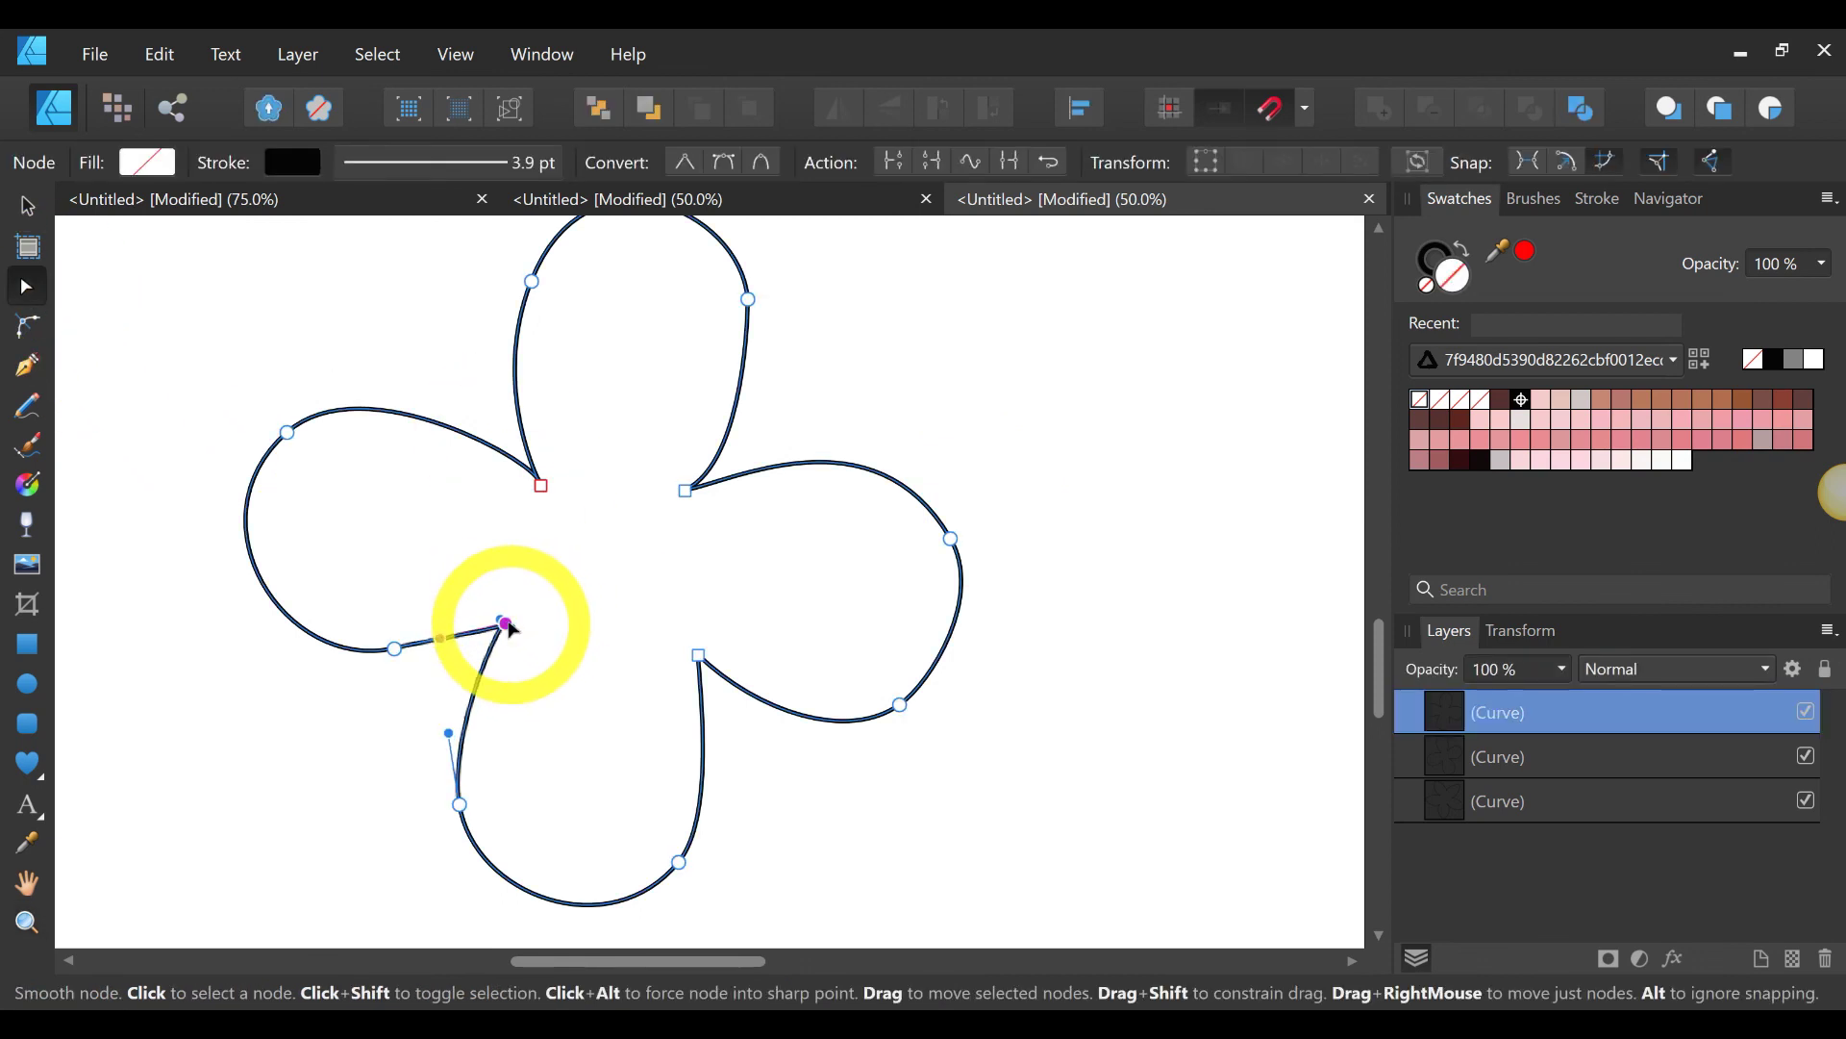
Step: Move the bottom-right notch node up and left and the left-top notch node slightly up, and bend the right petal's outer segment slightly outward
{"action": "left_click", "coordinate": [699, 655]}
{"action": "left_click_drag", "start_coordinate": [688, 657], "coordinate": [664, 632]}
{"action": "scroll", "coordinate": [962, 510], "scroll_direction": "up", "scroll_amount": 2}
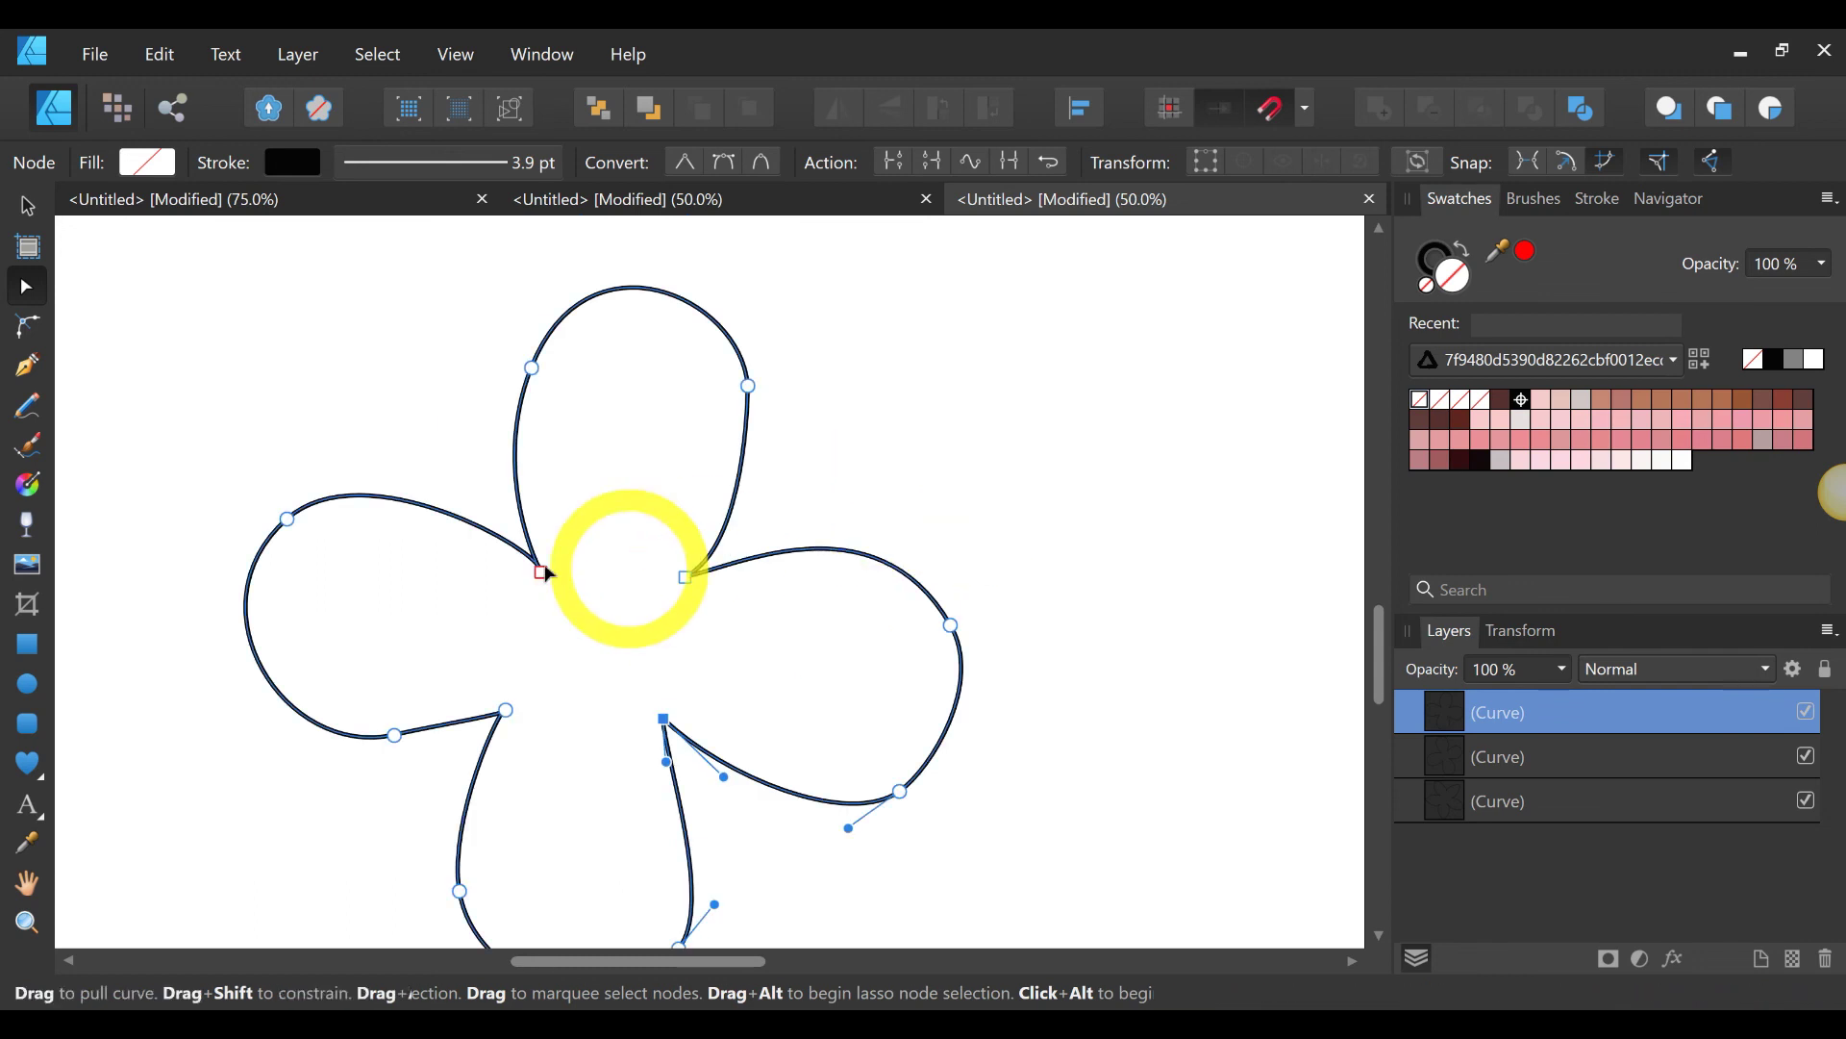
{"action": "left_click_drag", "start_coordinate": [541, 572], "coordinate": [537, 561]}
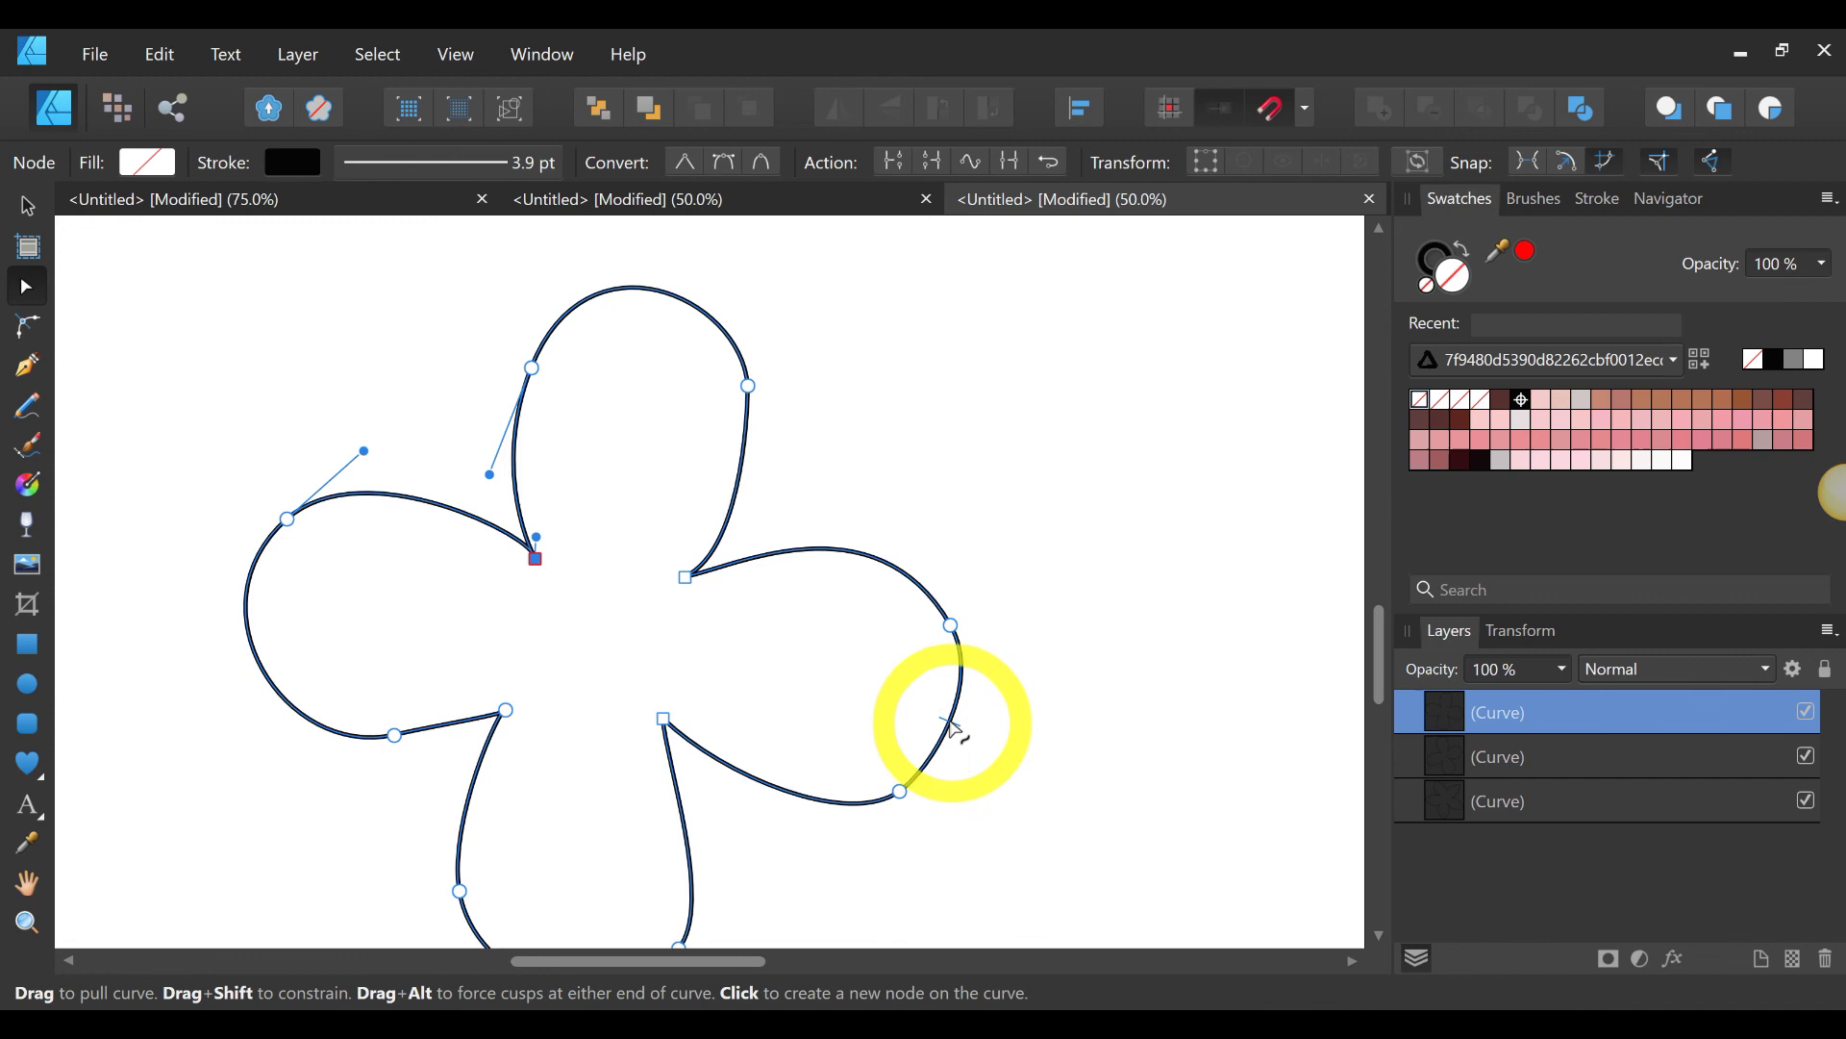
{"action": "left_click_drag", "start_coordinate": [946, 731], "coordinate": [956, 733]}
{"action": "scroll", "coordinate": [1026, 486], "scroll_direction": "up", "scroll_amount": 1}
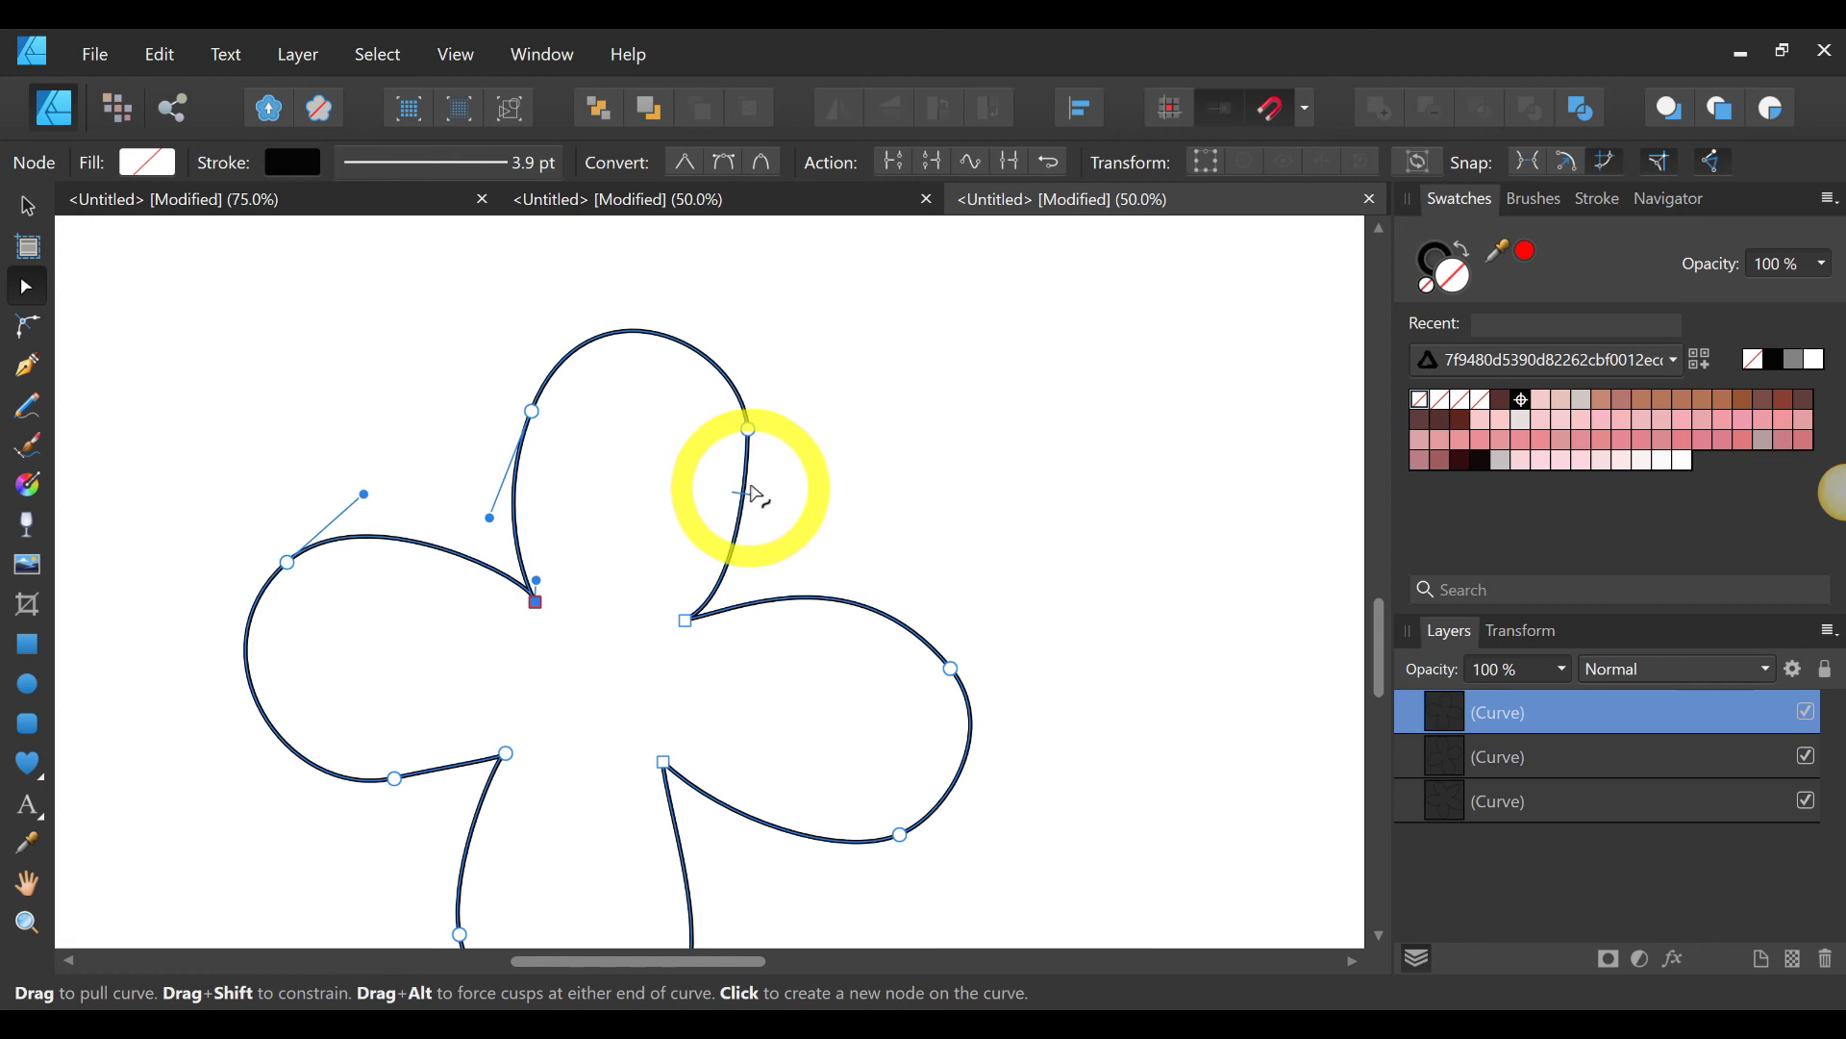
Step: Replace the top petal's right node with a new smooth node on the curve, placed further up and right to round the petal
{"action": "left_click_drag", "start_coordinate": [751, 488], "coordinate": [755, 489]}
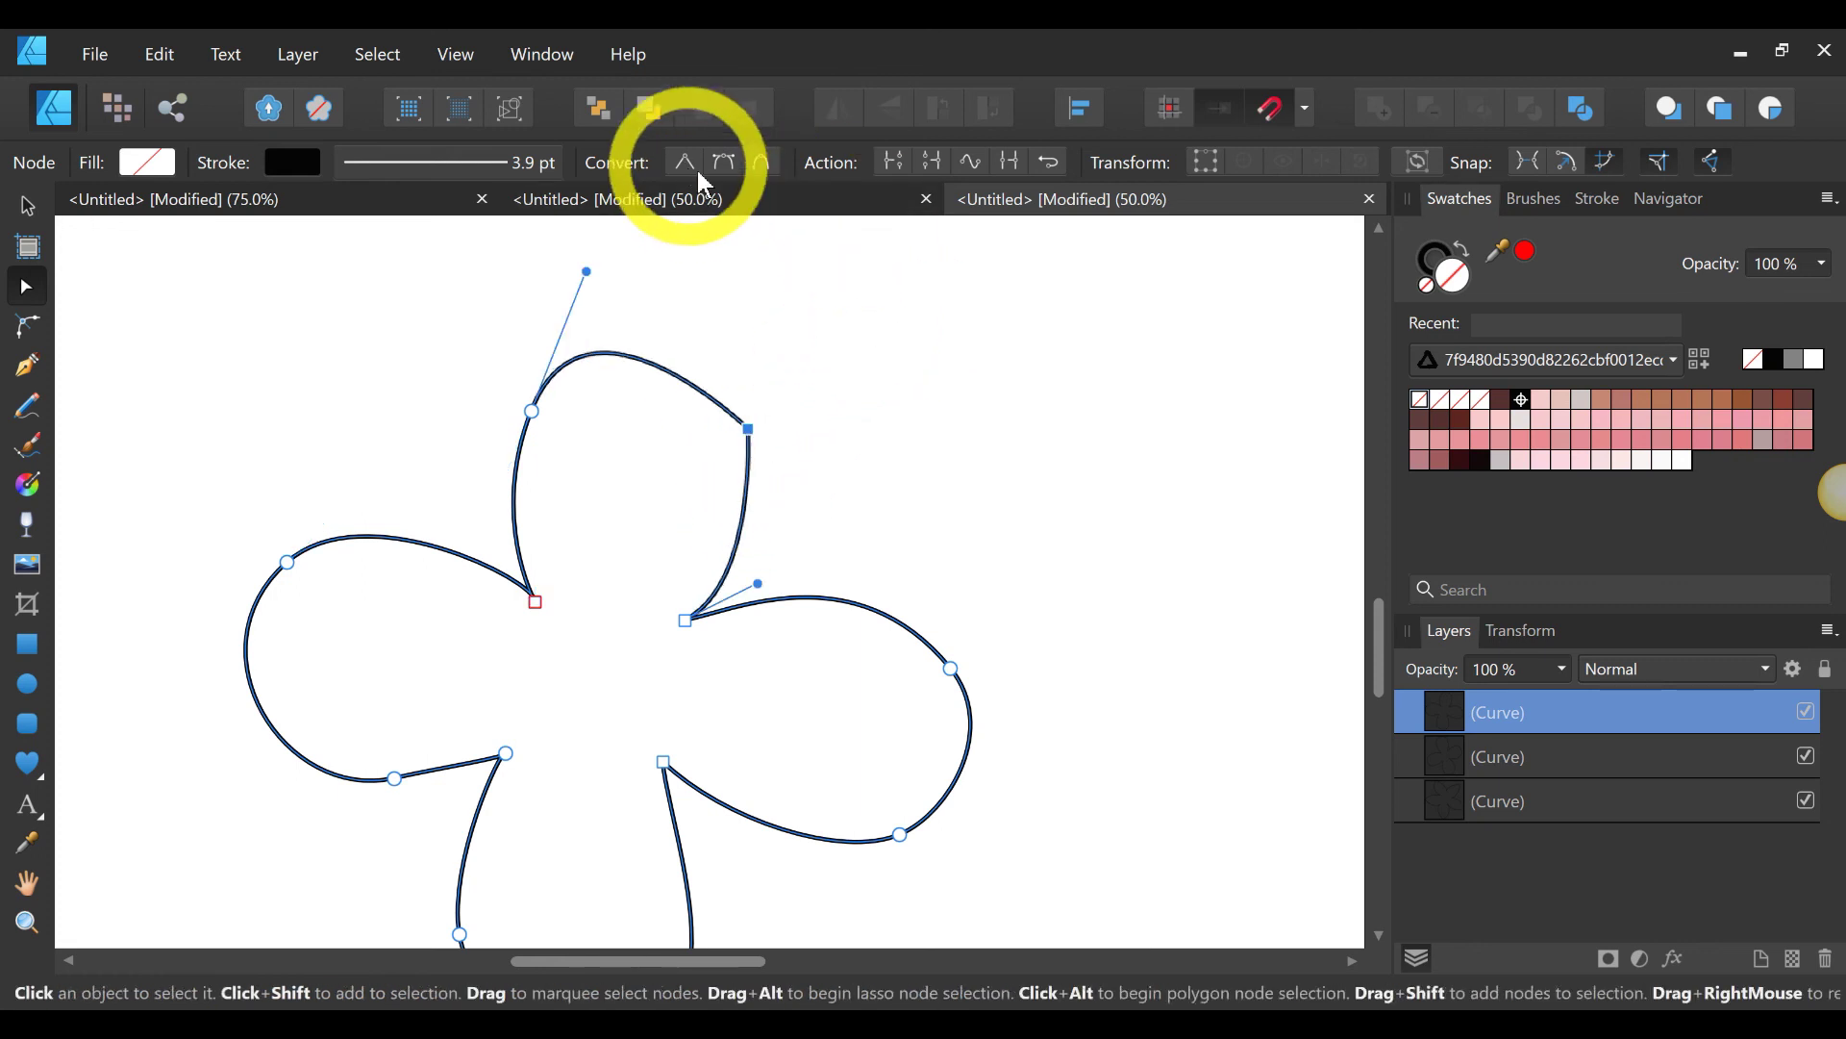
{"action": "left_click_drag", "start_coordinate": [709, 396], "coordinate": [635, 348]}
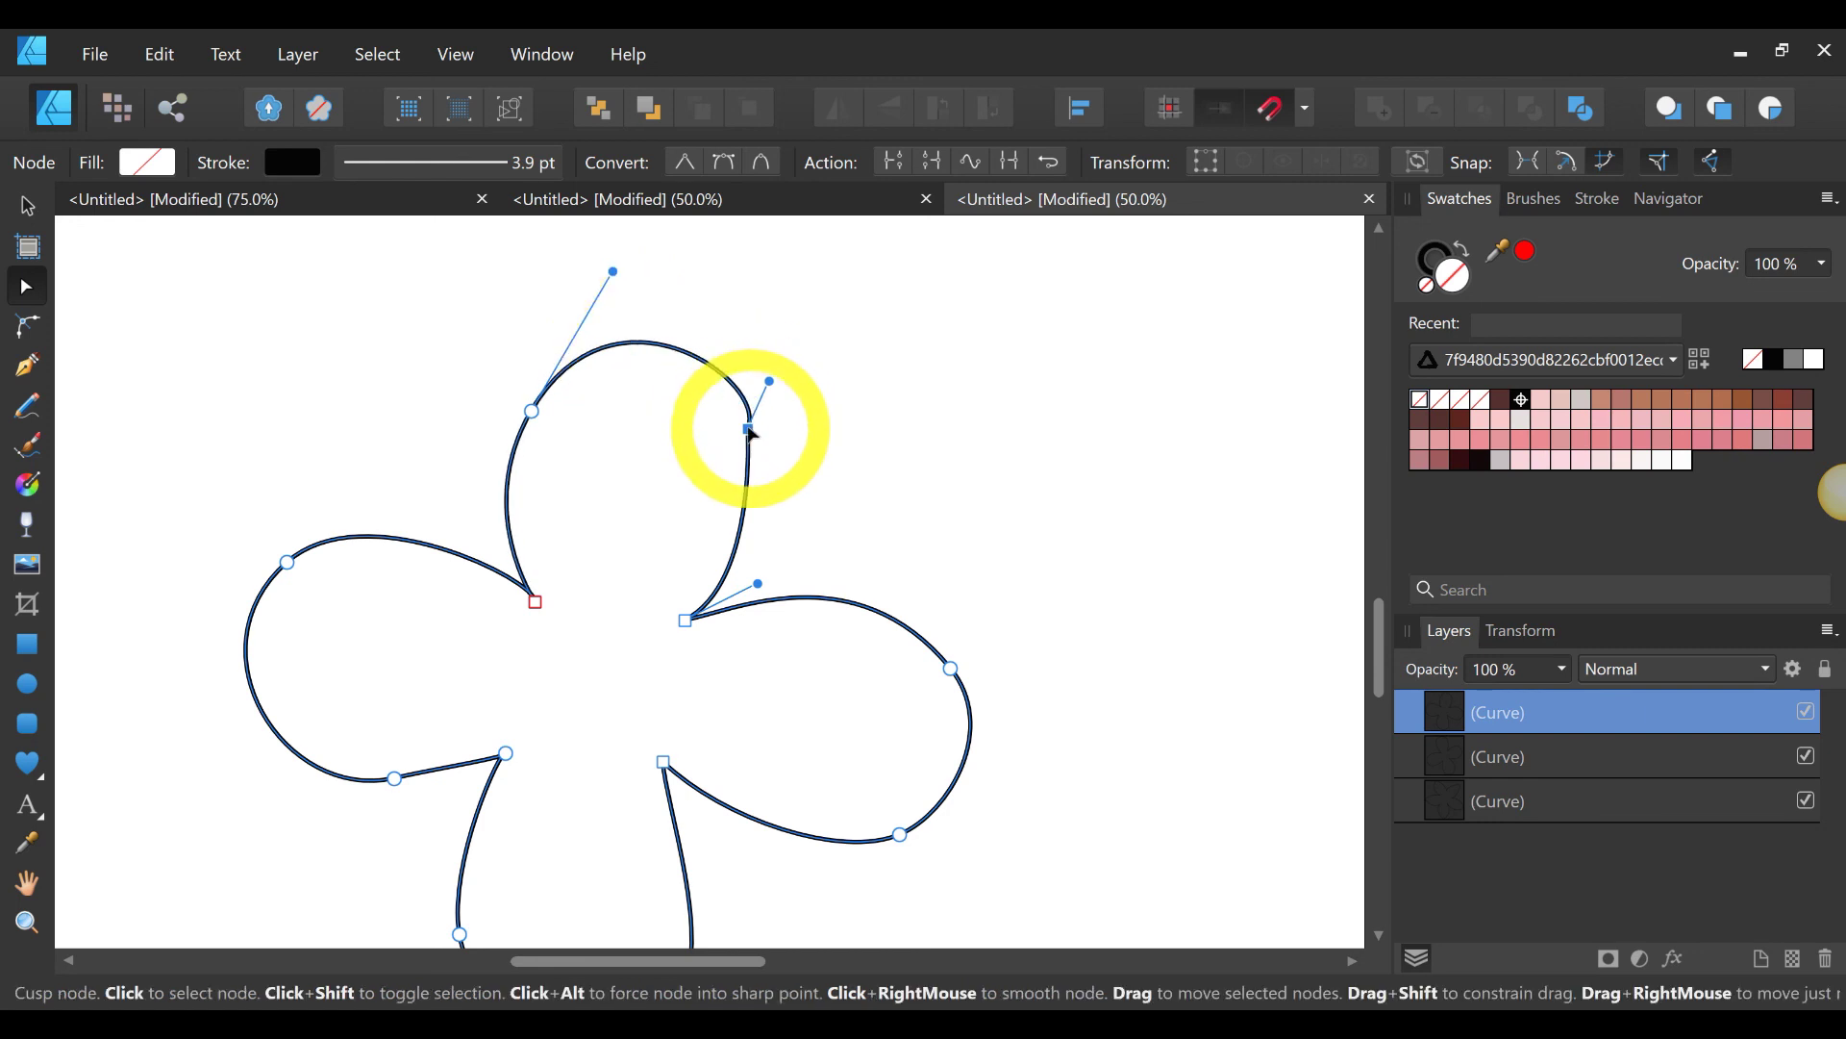
{"action": "key", "text": "Delete"}
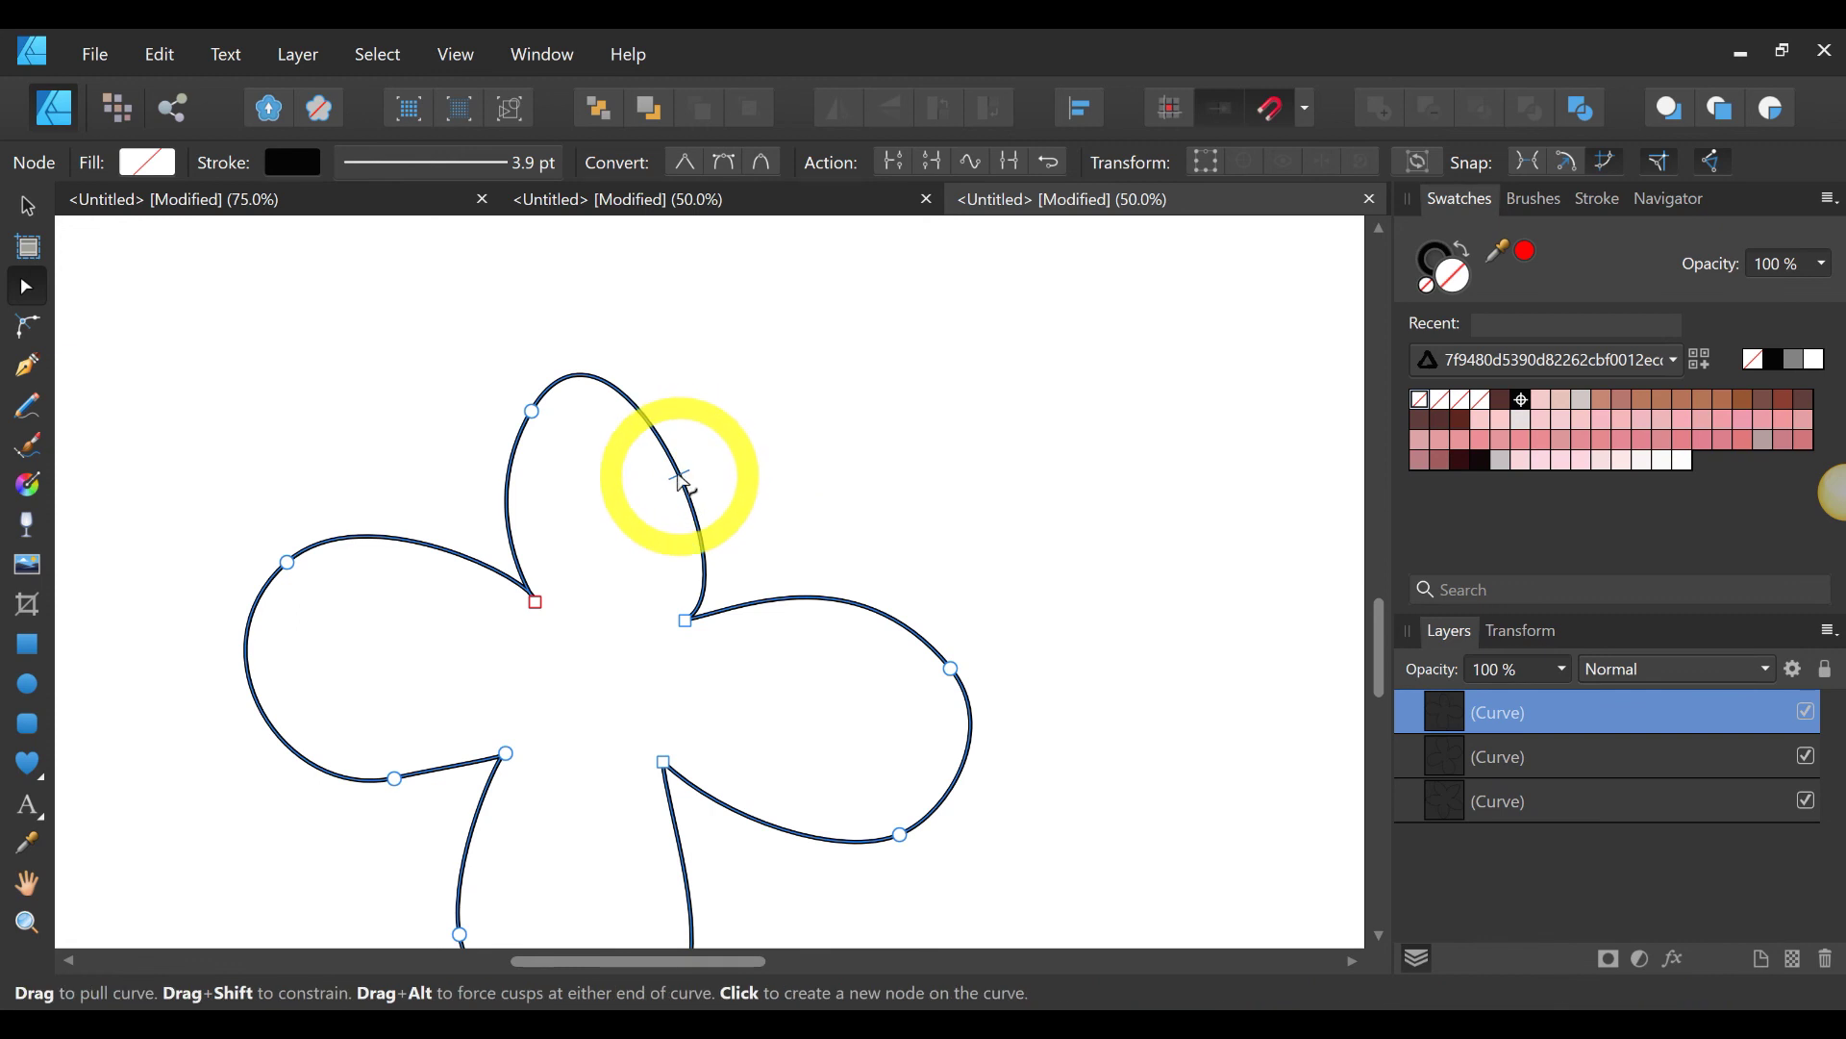
{"action": "left_click", "coordinate": [661, 440]}
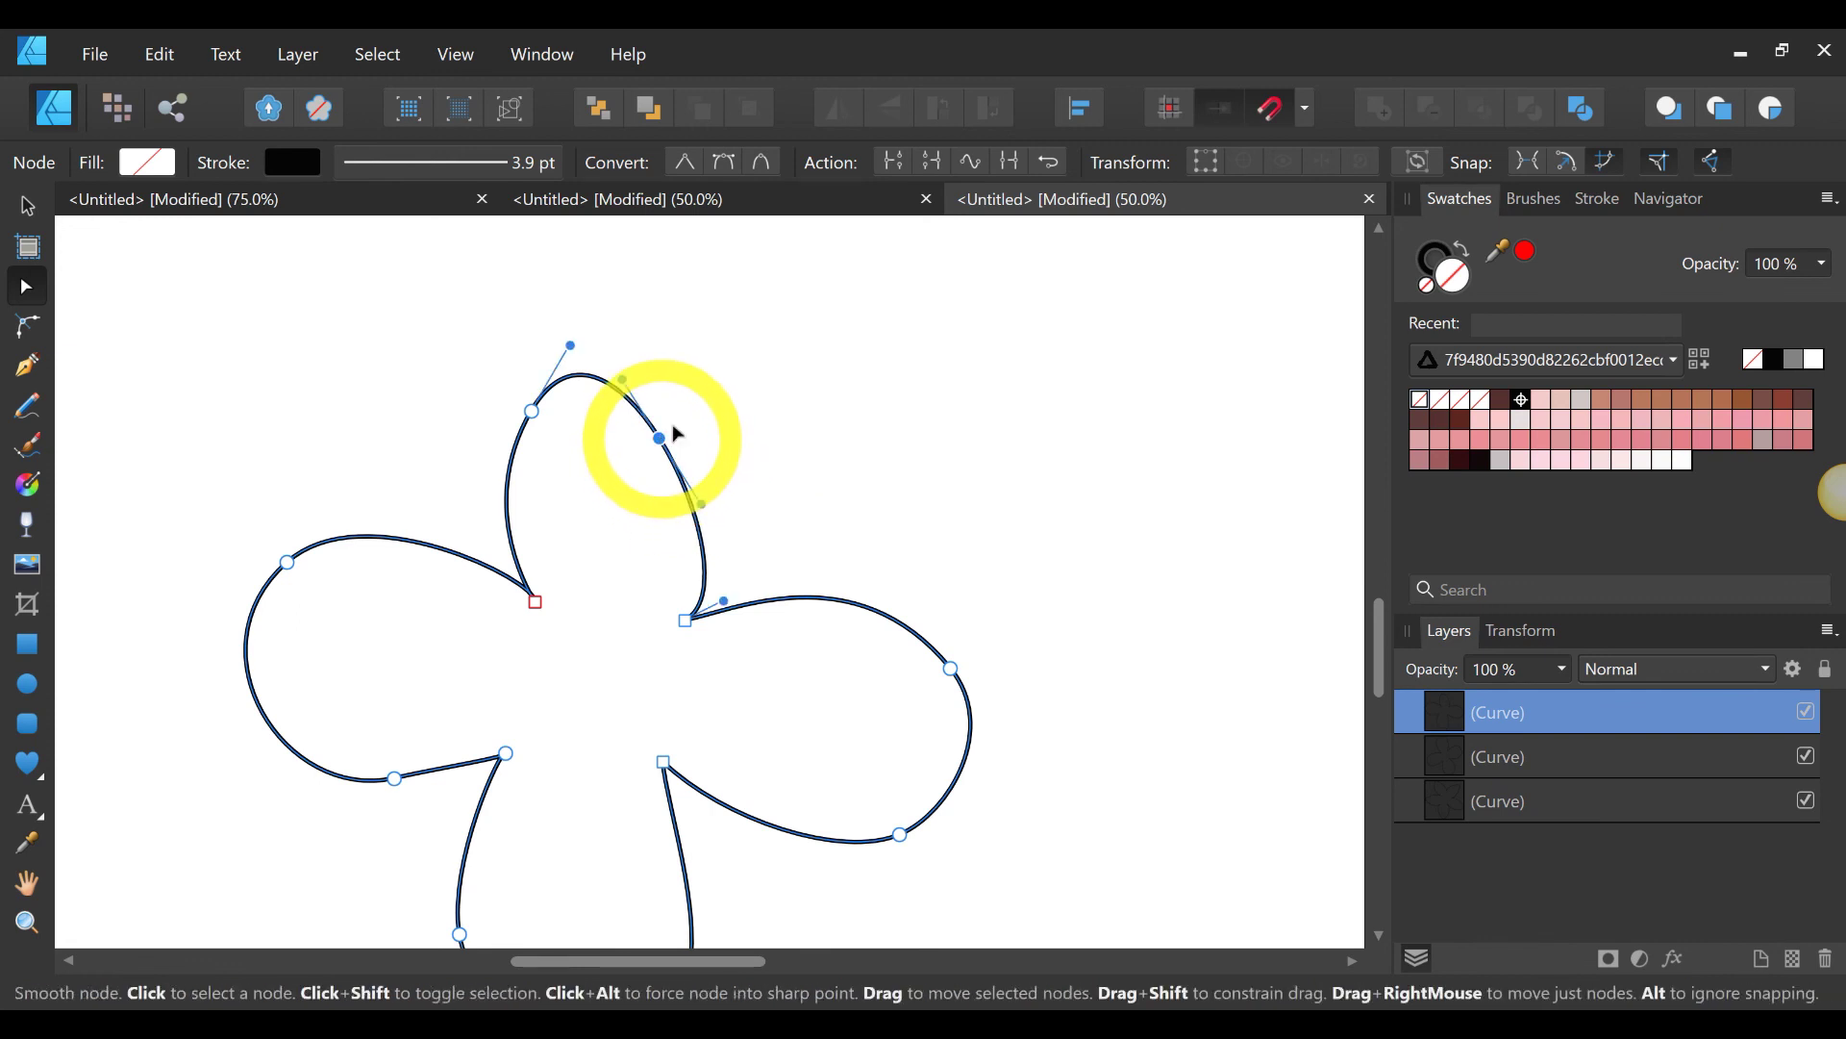
{"action": "left_click_drag", "start_coordinate": [676, 432], "coordinate": [716, 410]}
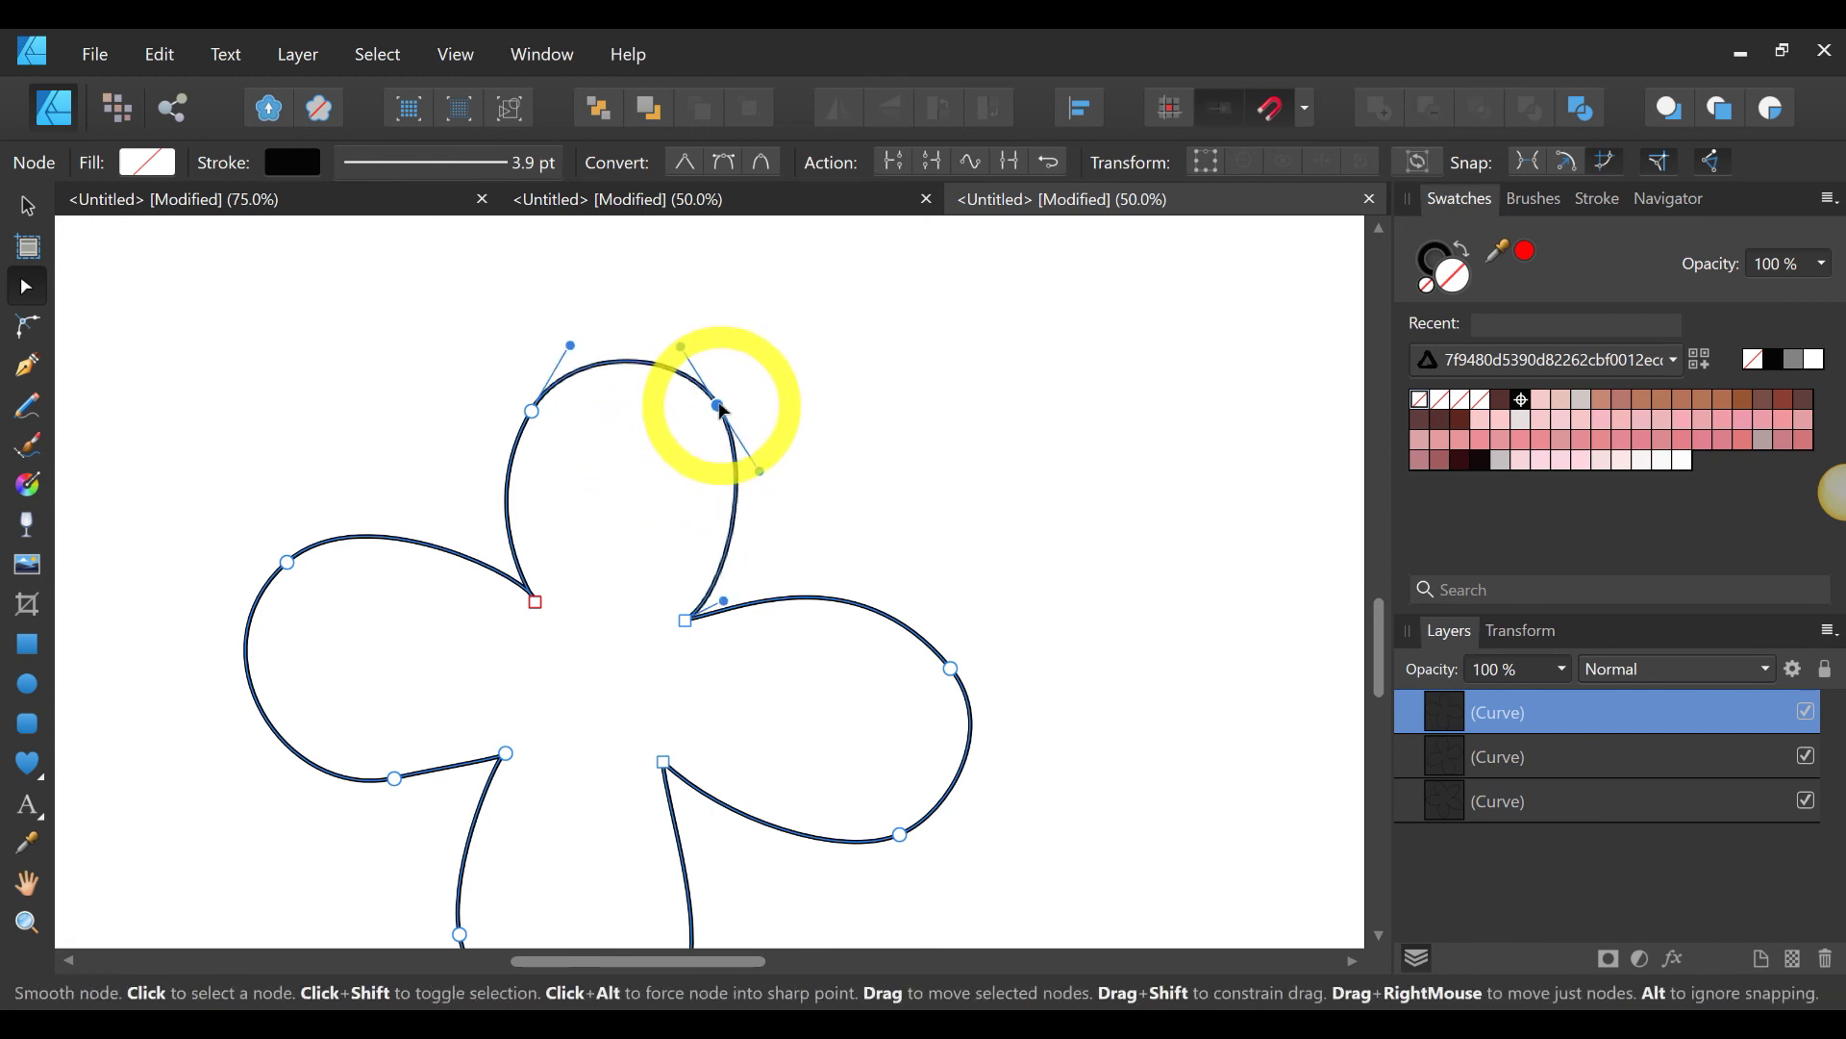
{"action": "scroll", "coordinate": [887, 440], "scroll_direction": "down", "scroll_amount": 1}
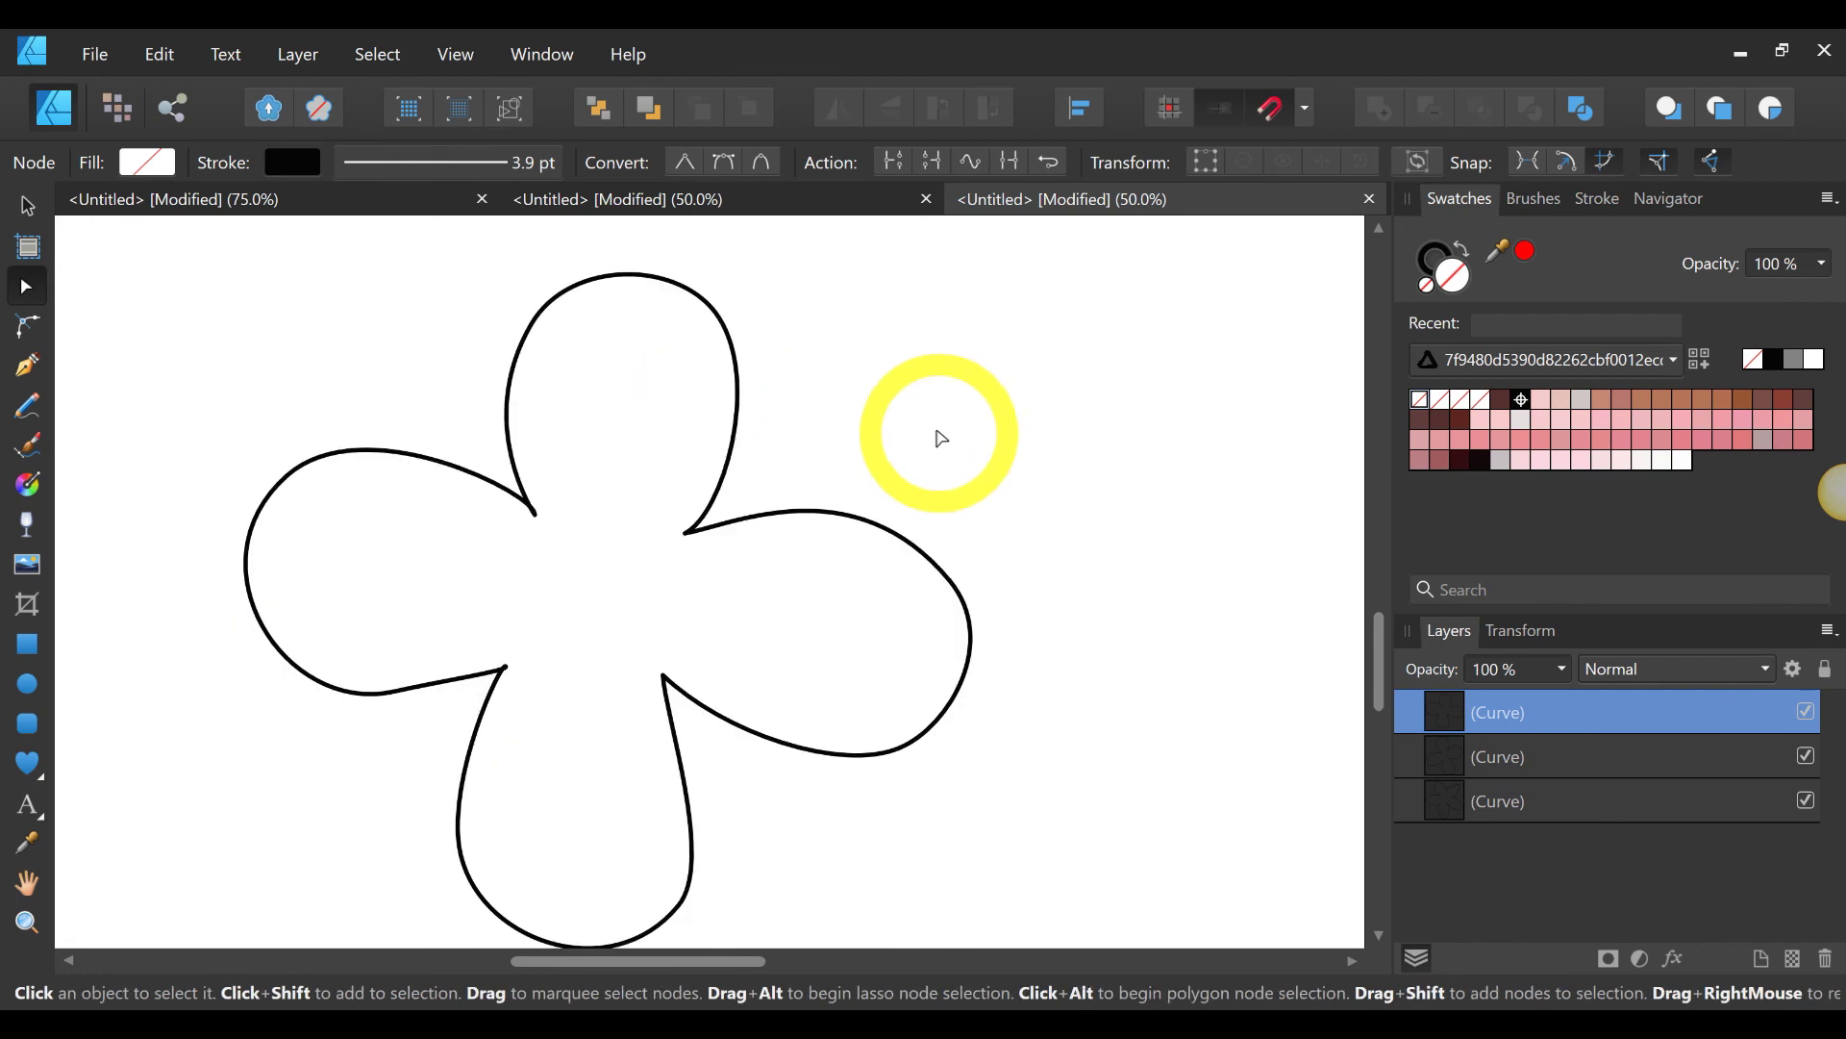
Step: Move the left petal's lower node outward to the left and bend the bottom petal's right side slightly outward
{"action": "left_click_drag", "start_coordinate": [395, 693], "coordinate": [293, 687]}
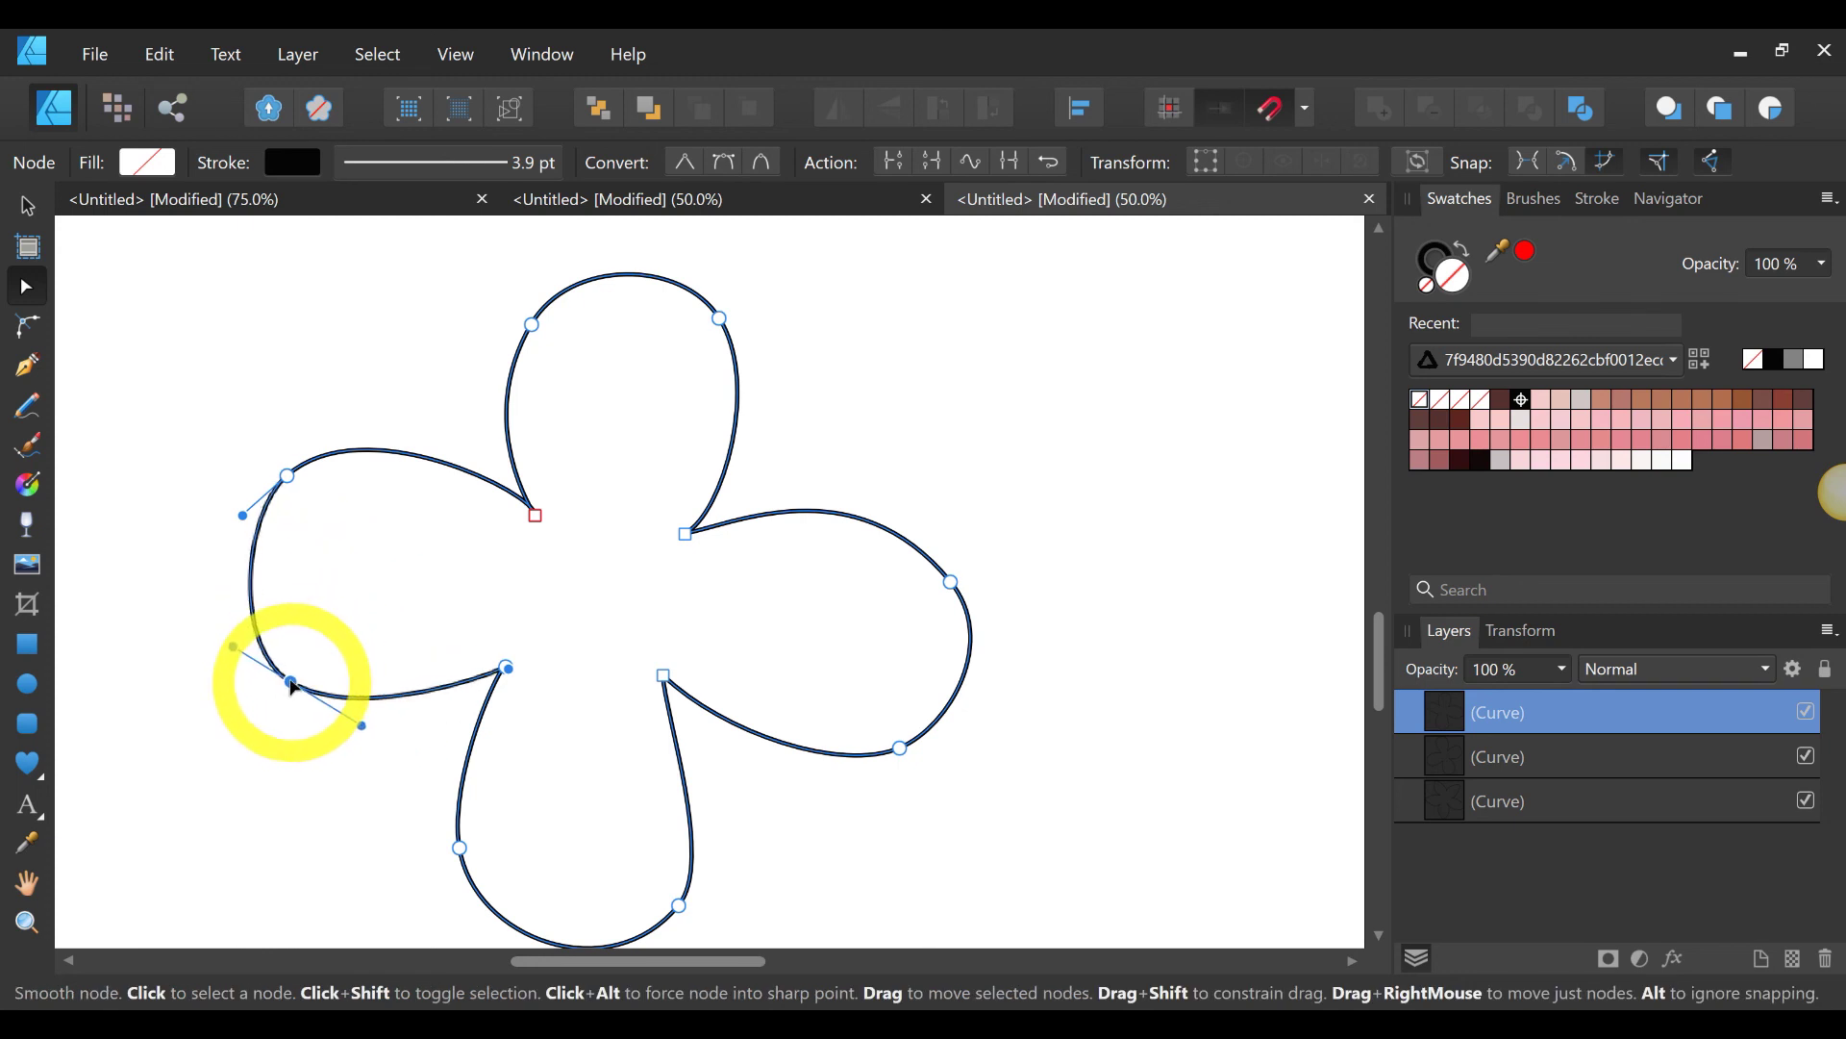
{"action": "scroll", "coordinate": [1038, 481], "scroll_direction": "down", "scroll_amount": 3}
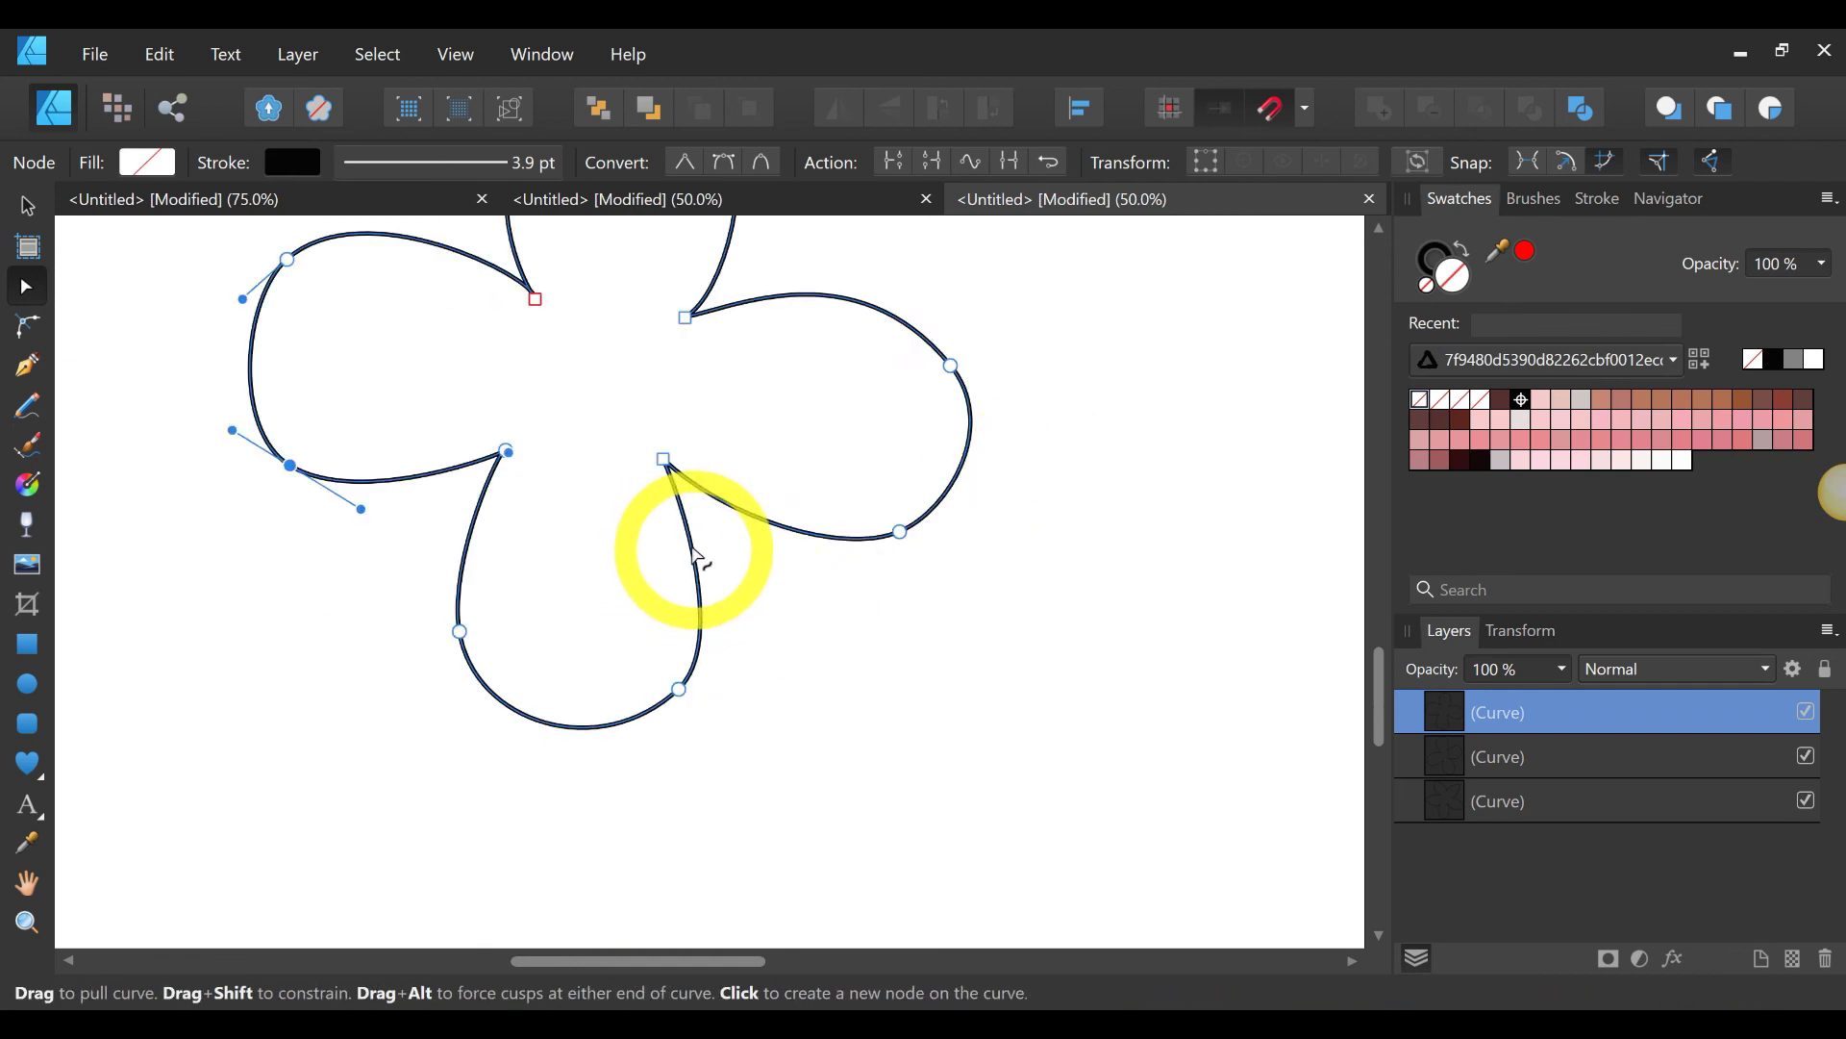
{"action": "scroll", "coordinate": [1208, 391], "scroll_direction": "up", "scroll_amount": 4}
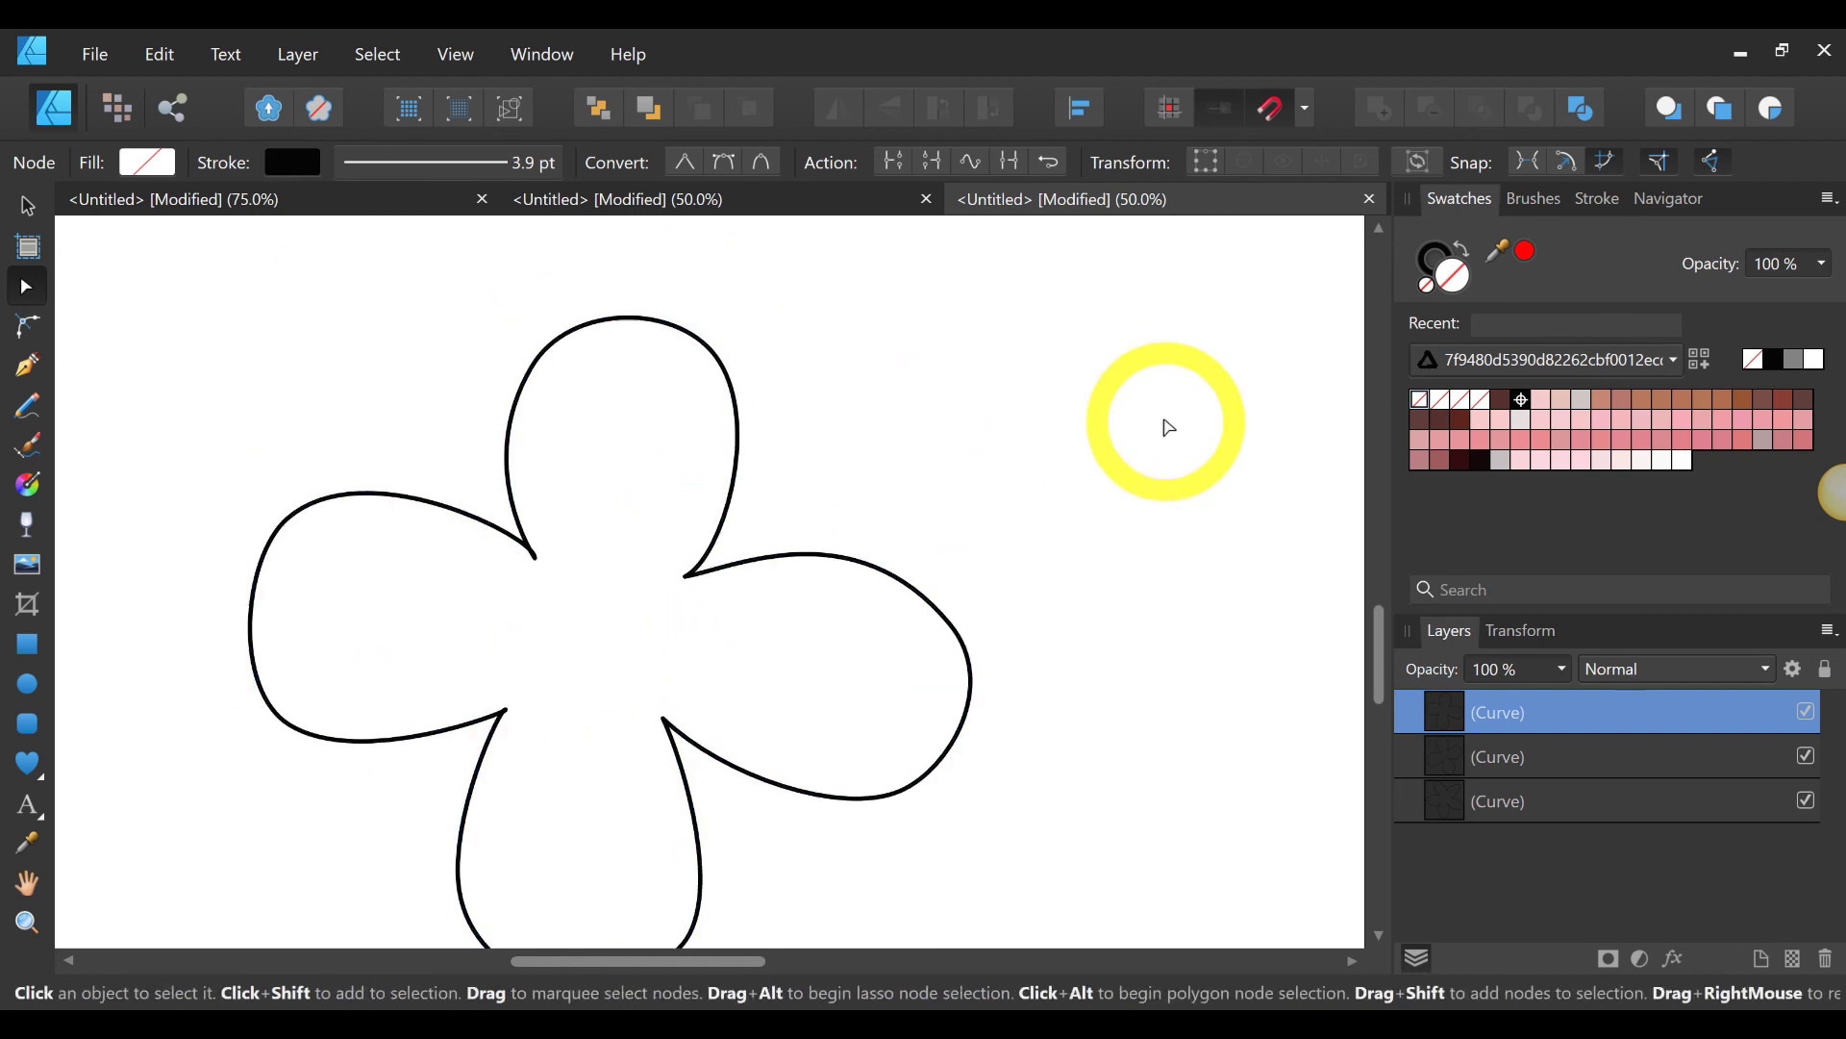
Step: Pull the top petal's upper edge slightly higher and move its two side nodes a little outward
{"action": "scroll", "coordinate": [913, 404], "scroll_direction": "up", "scroll_amount": 1}
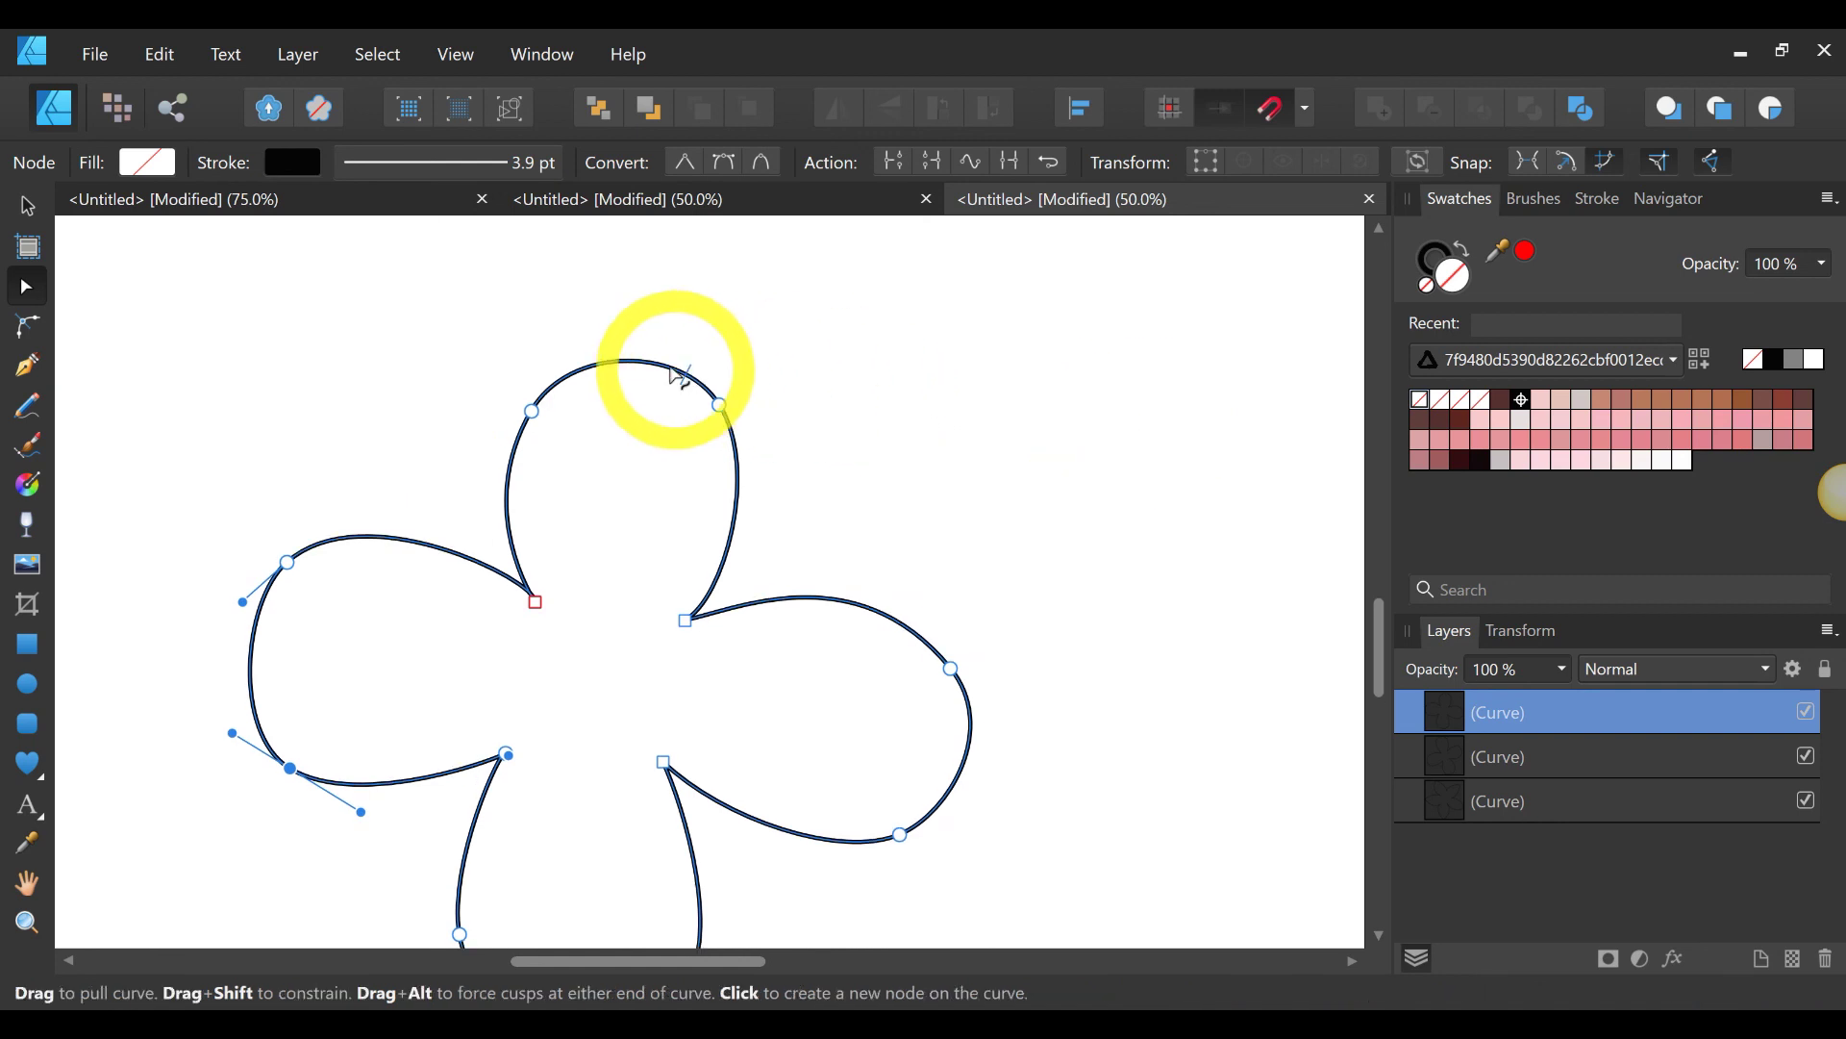
{"action": "left_click_drag", "start_coordinate": [627, 362], "coordinate": [632, 347]}
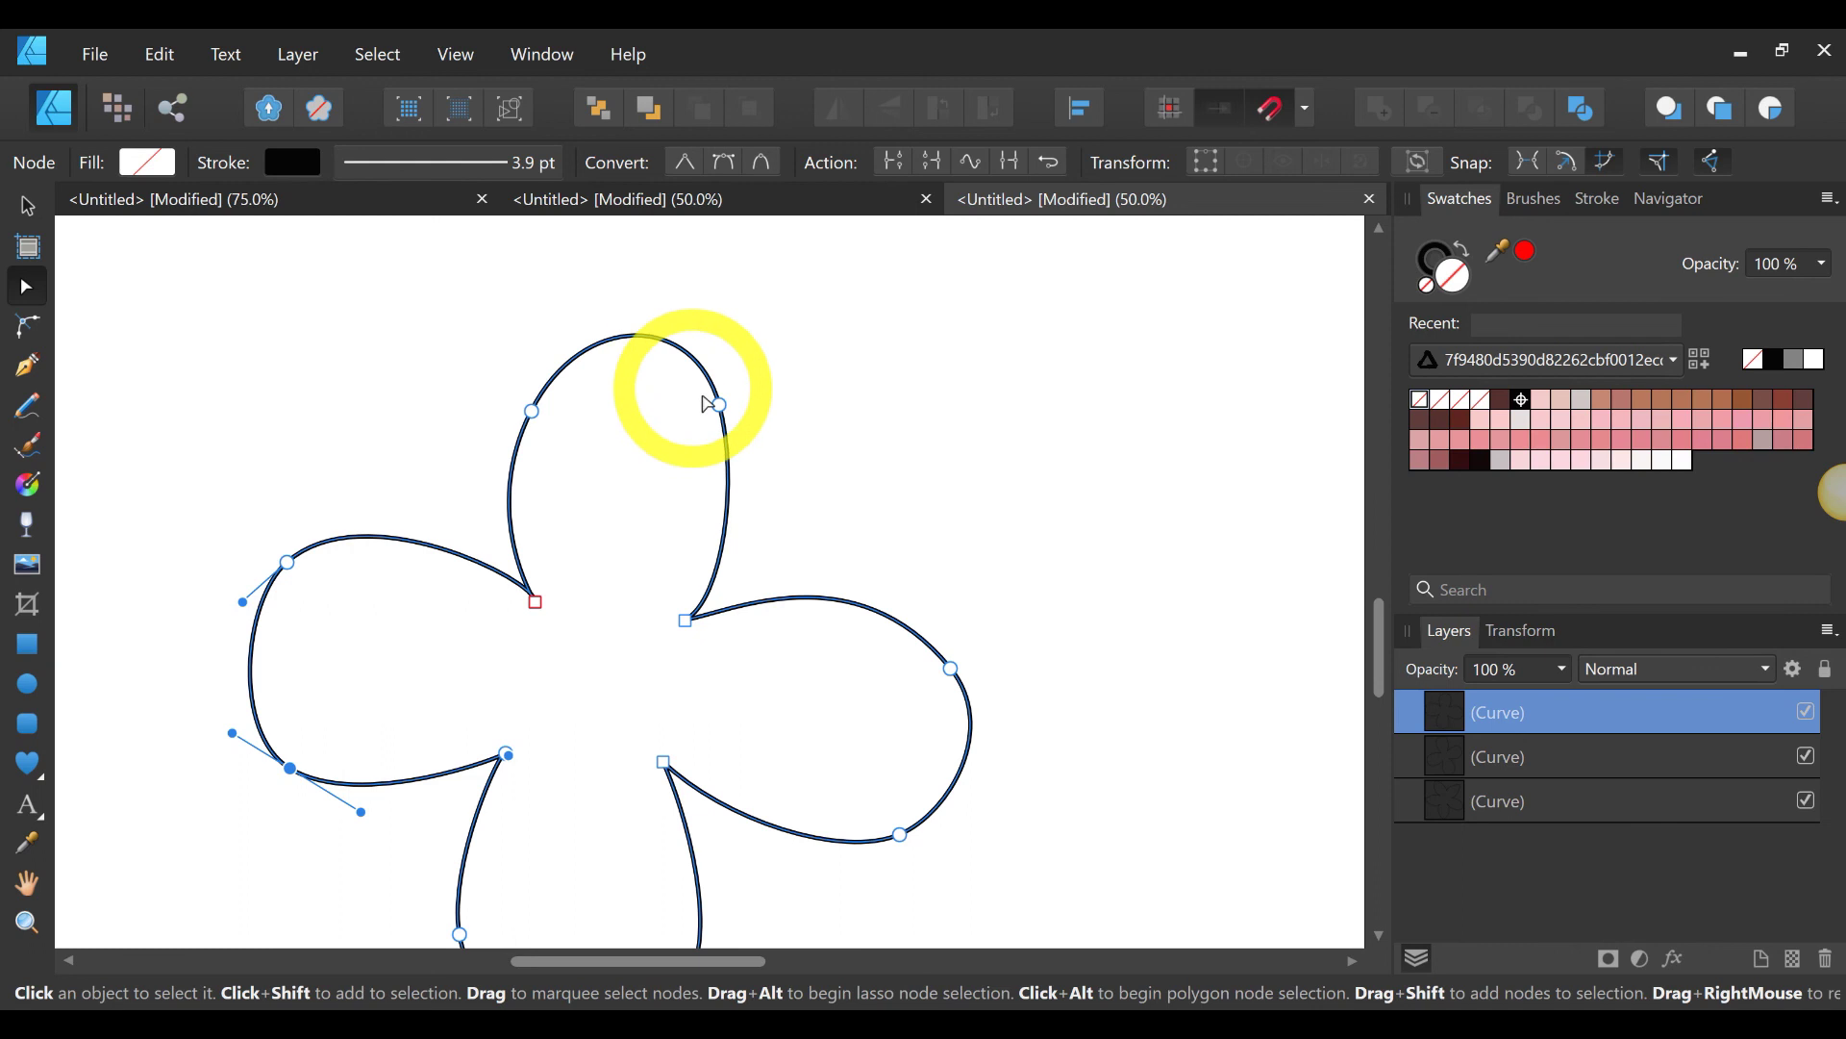
{"action": "left_click_drag", "start_coordinate": [720, 405], "coordinate": [732, 400]}
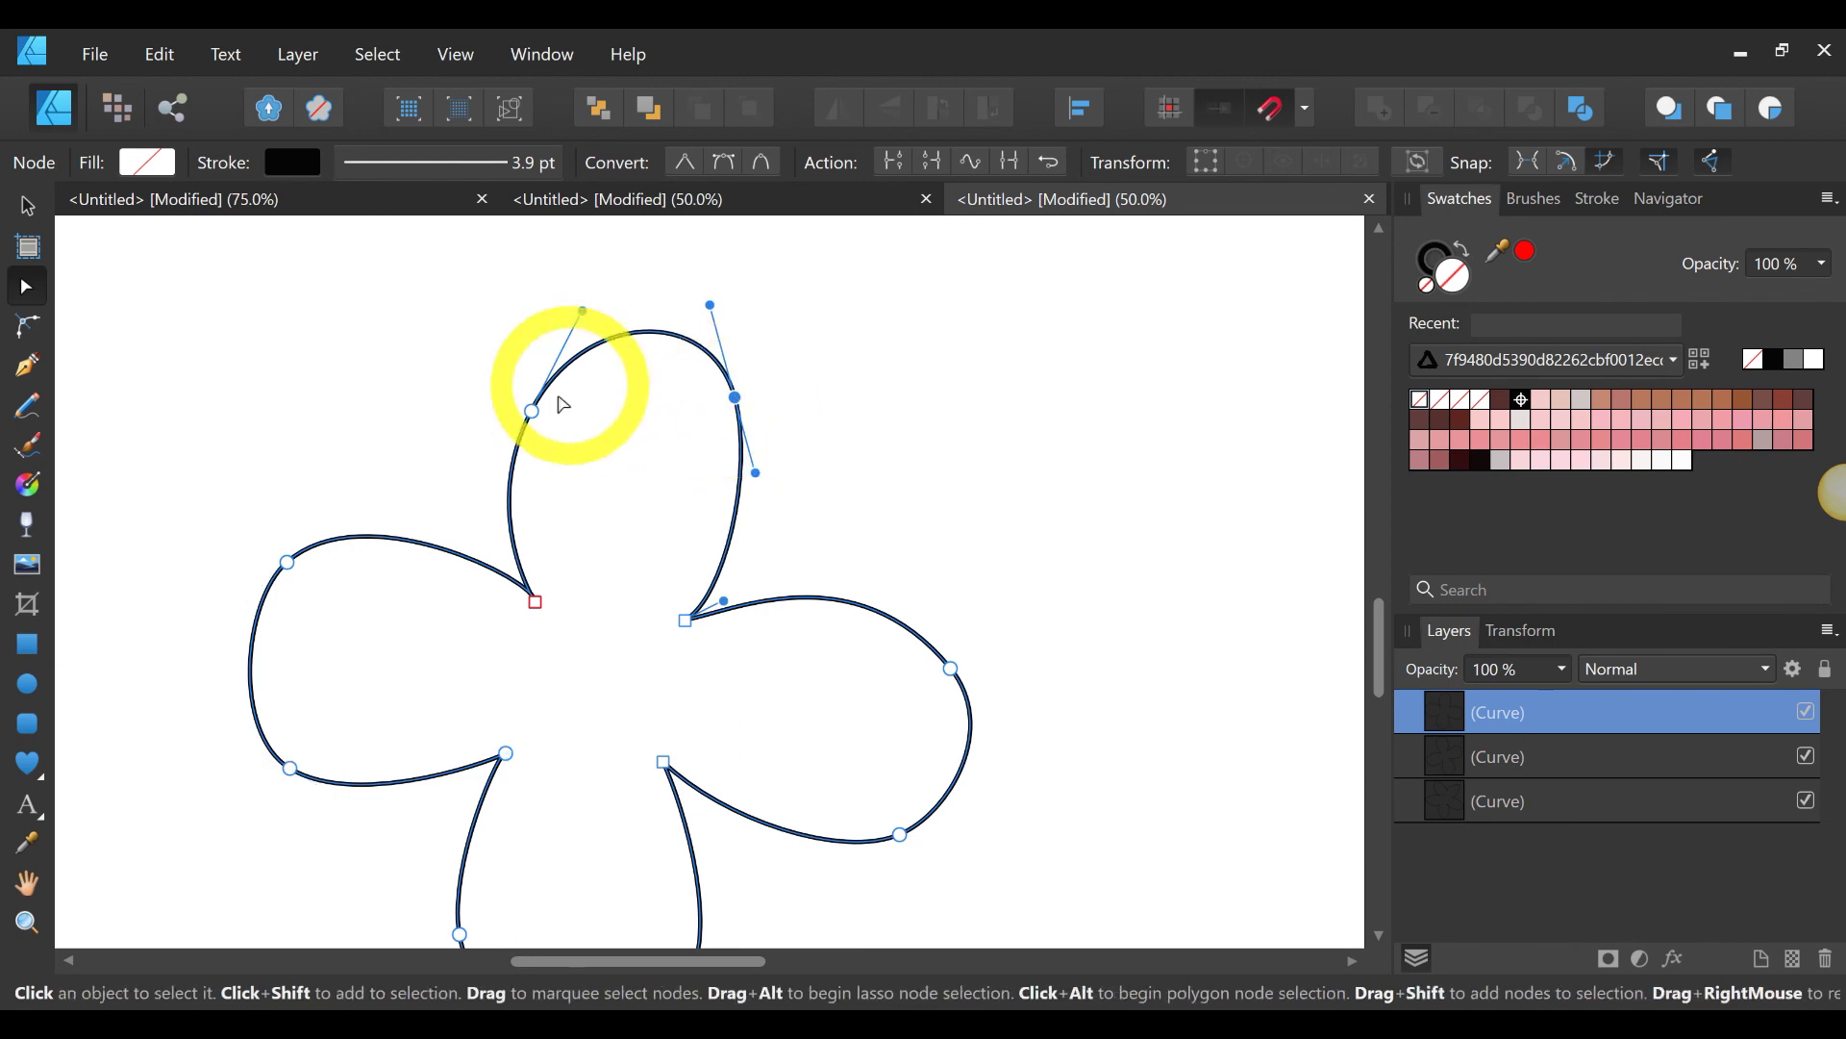
{"action": "left_click_drag", "start_coordinate": [532, 413], "coordinate": [518, 398]}
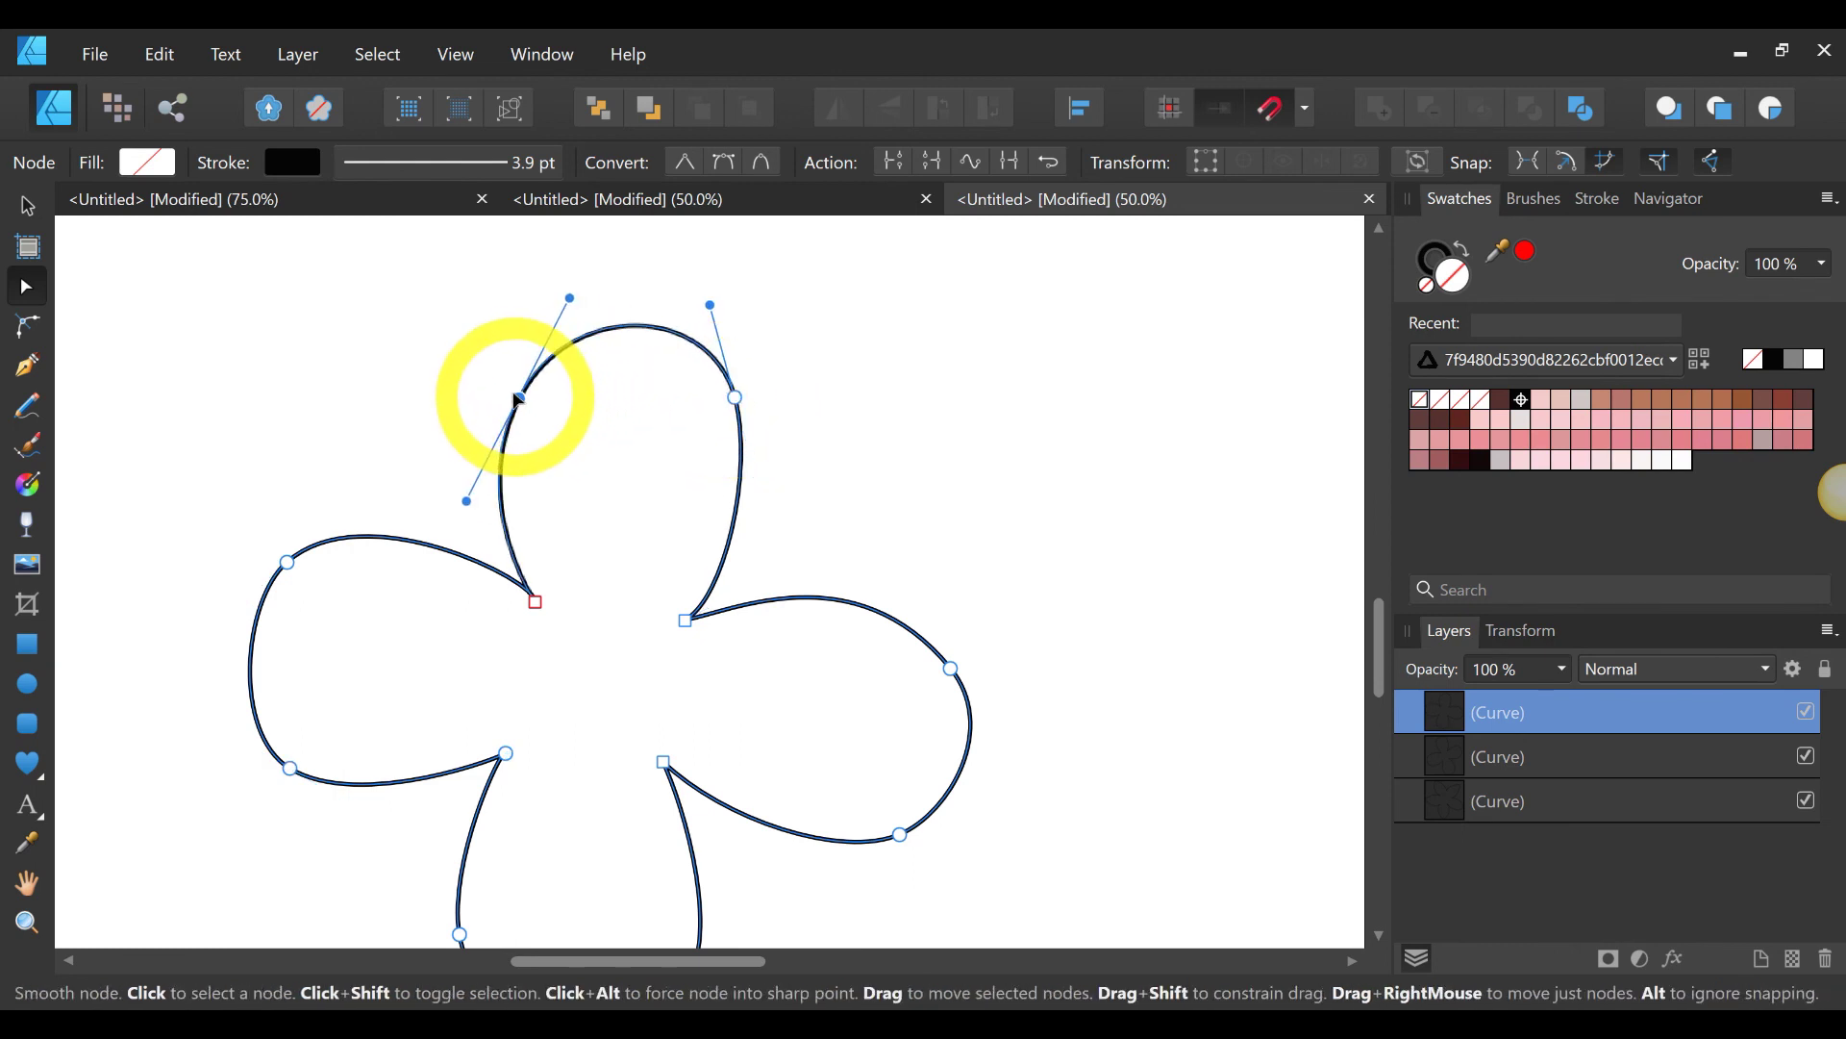
Step: Move the right petal's upper node slightly up and deselect the flower outline
{"action": "scroll", "coordinate": [1057, 375], "scroll_direction": "down", "scroll_amount": 3}
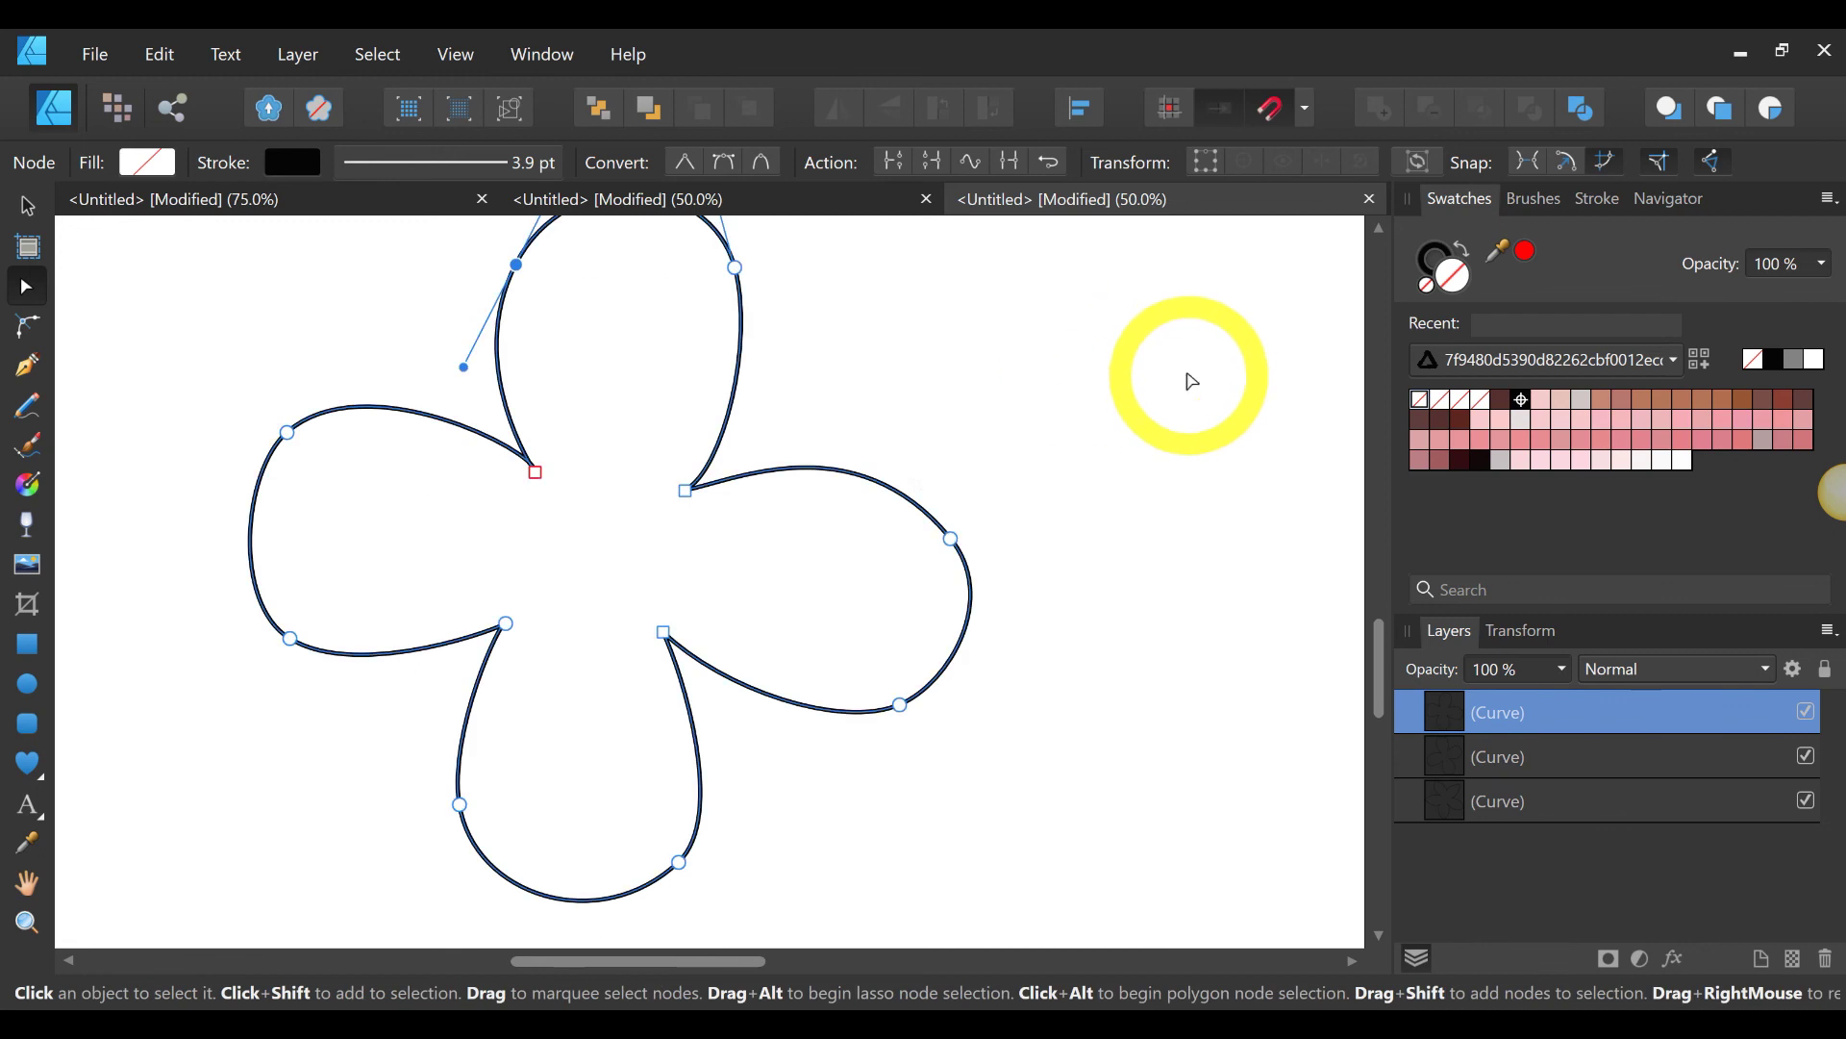
{"action": "left_click_drag", "start_coordinate": [948, 537], "coordinate": [952, 509]}
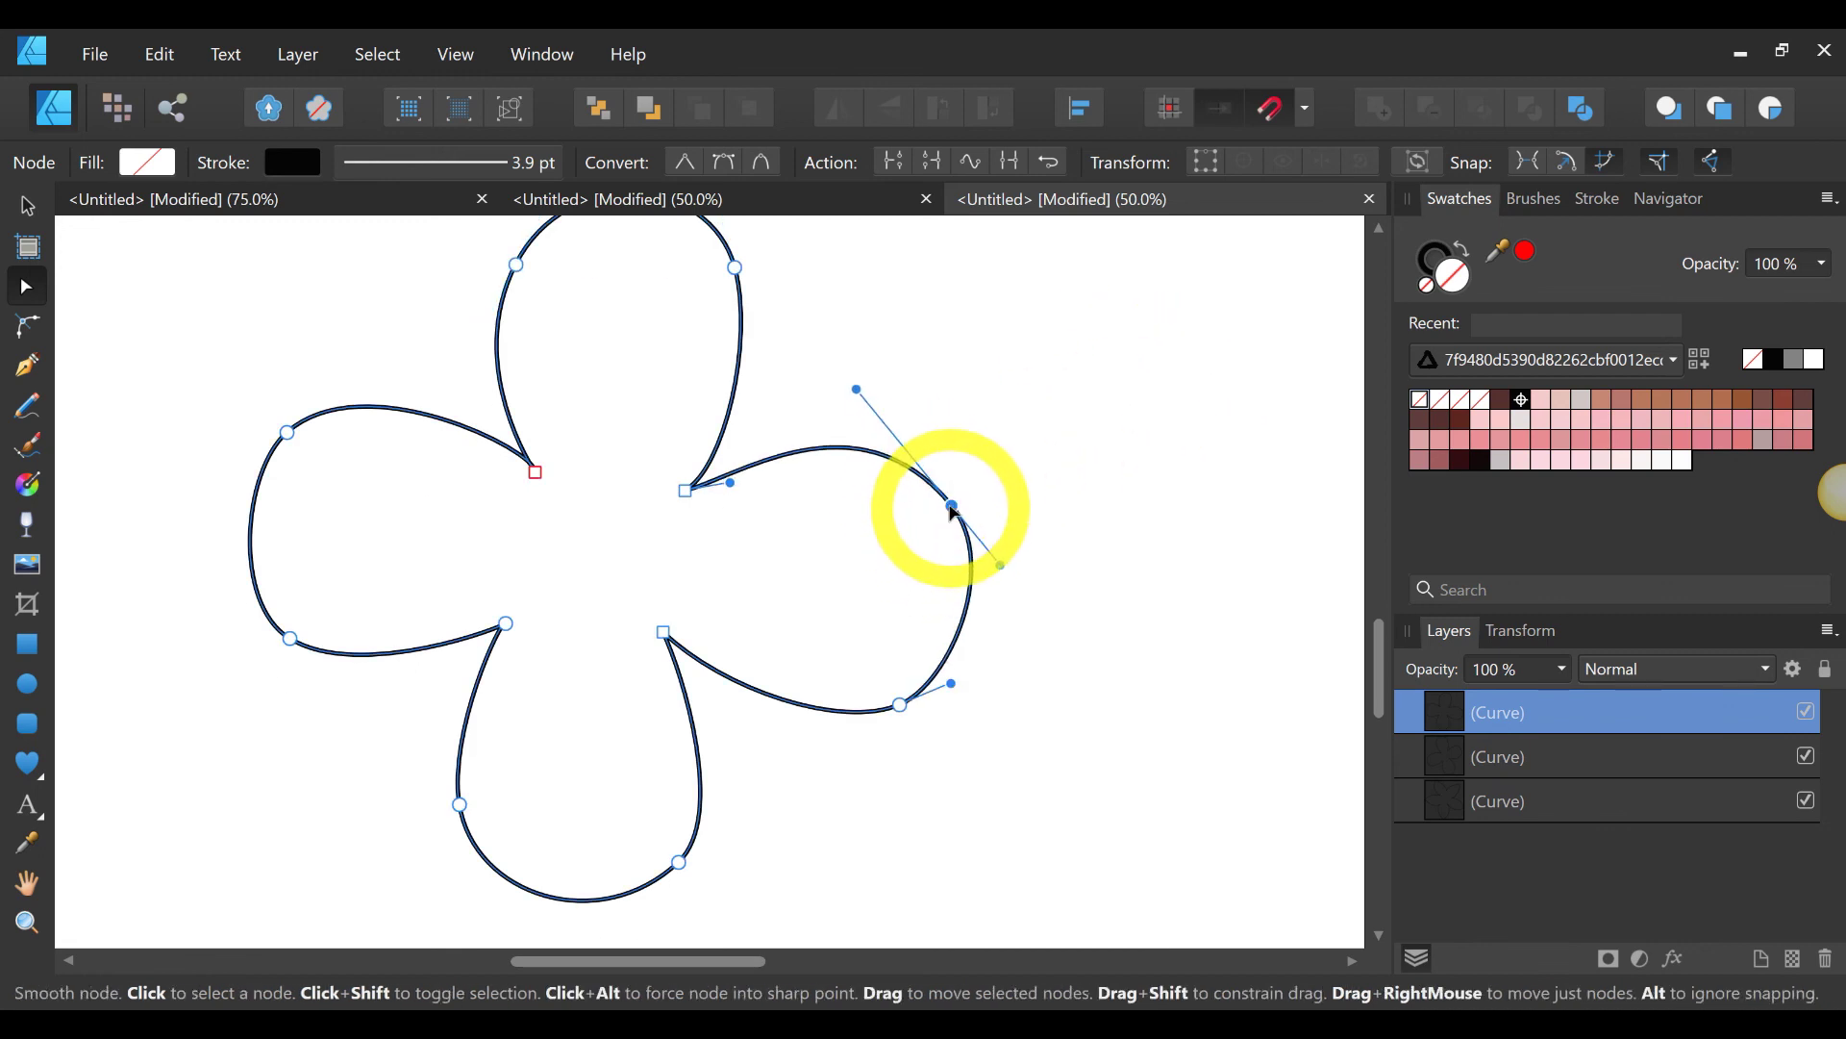
{"action": "left_click", "coordinate": [1216, 474]}
Step: Select the five-petal flower's outline and shift the notch node between its upper-left and left petals slightly left
{"action": "scroll", "coordinate": [1219, 457], "scroll_direction": "up", "scroll_amount": 5}
{"action": "scroll", "coordinate": [1215, 457], "scroll_direction": "up", "scroll_amount": 15}
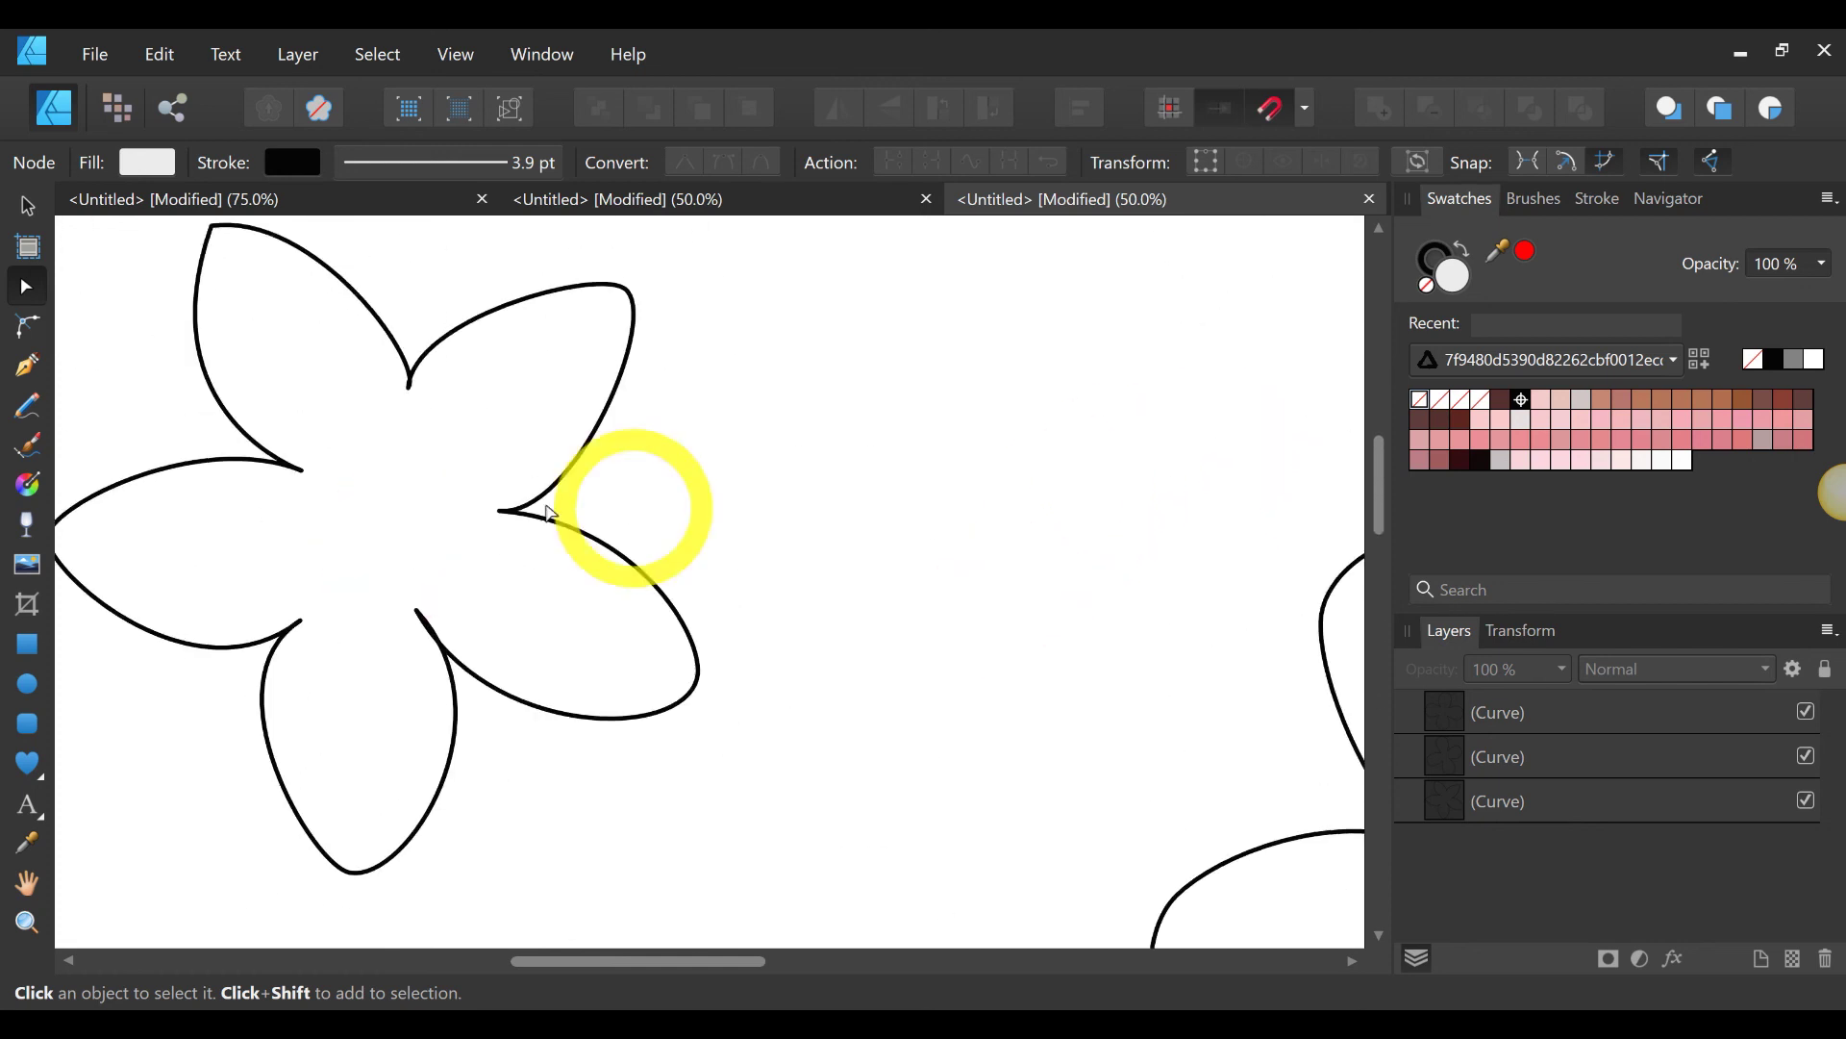
{"action": "left_click", "coordinate": [542, 516]}
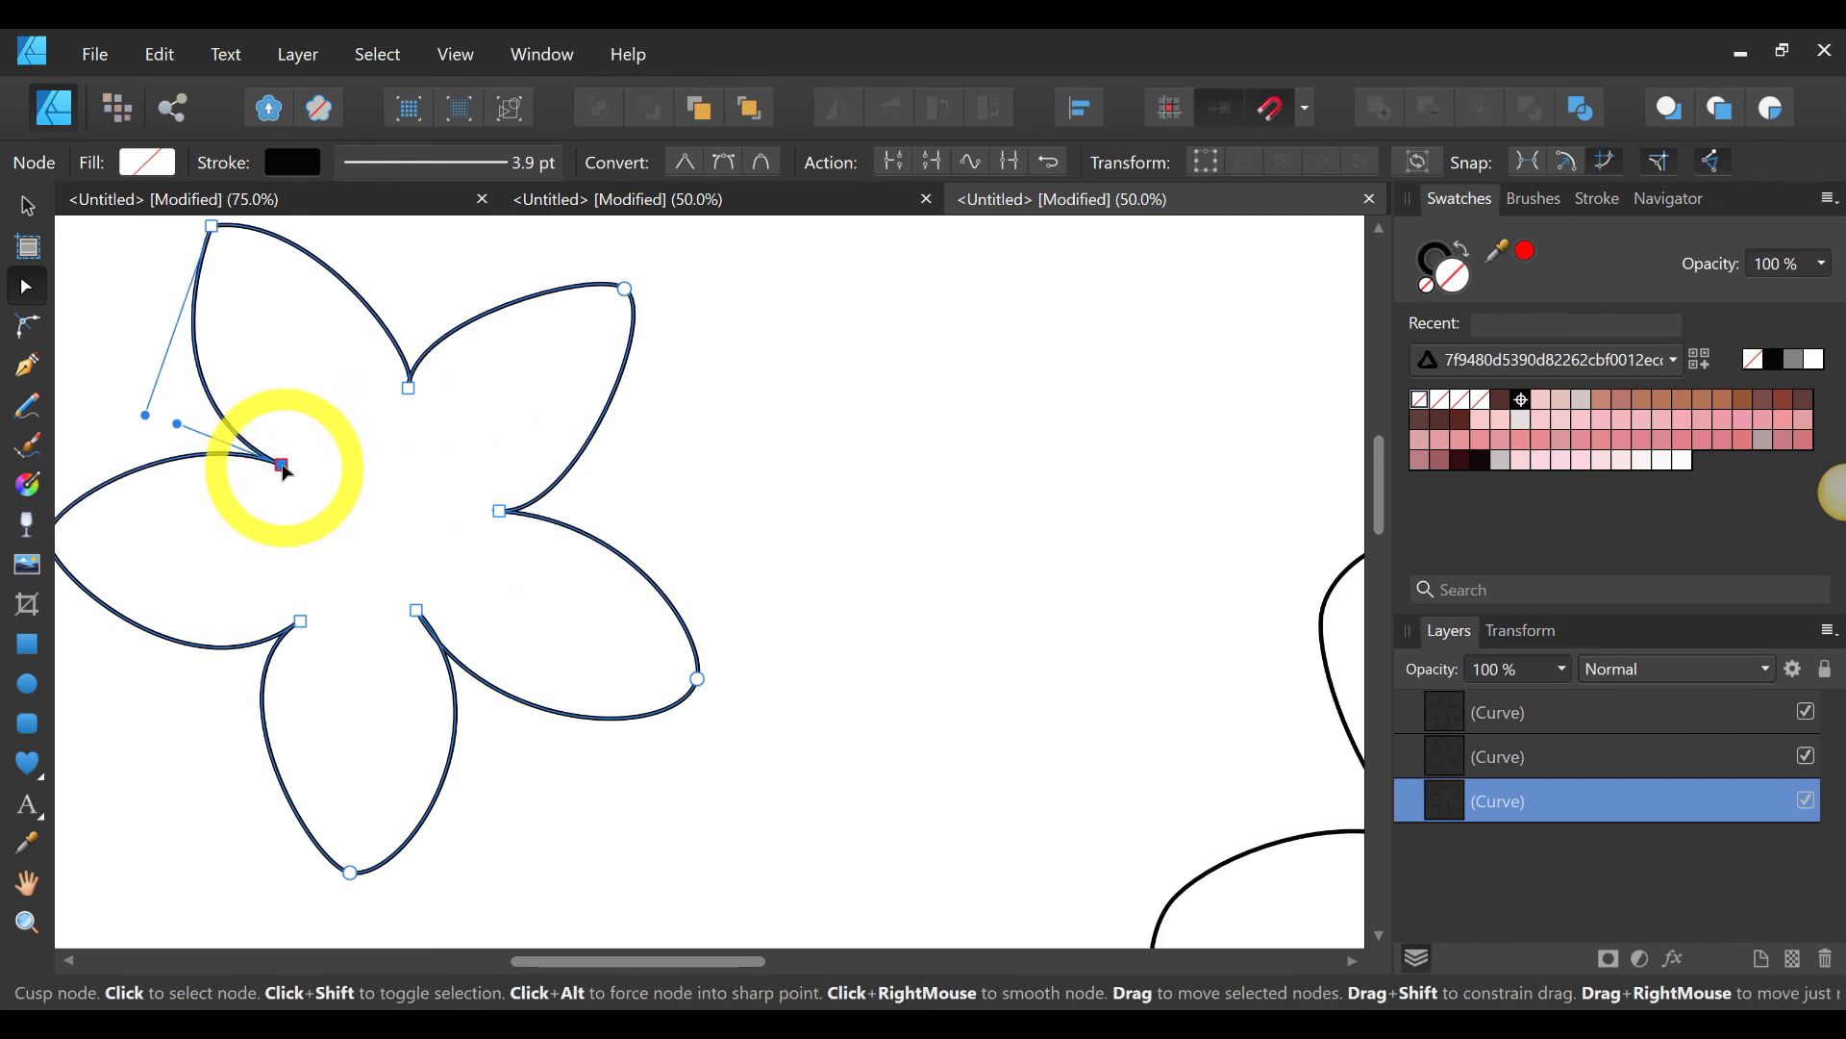
Step: Reshape the five-petal flower's lower-right petal with a raised, sharp tip node and both sides bent slightly outward
{"action": "left_click_drag", "start_coordinate": [698, 679], "coordinate": [691, 653]}
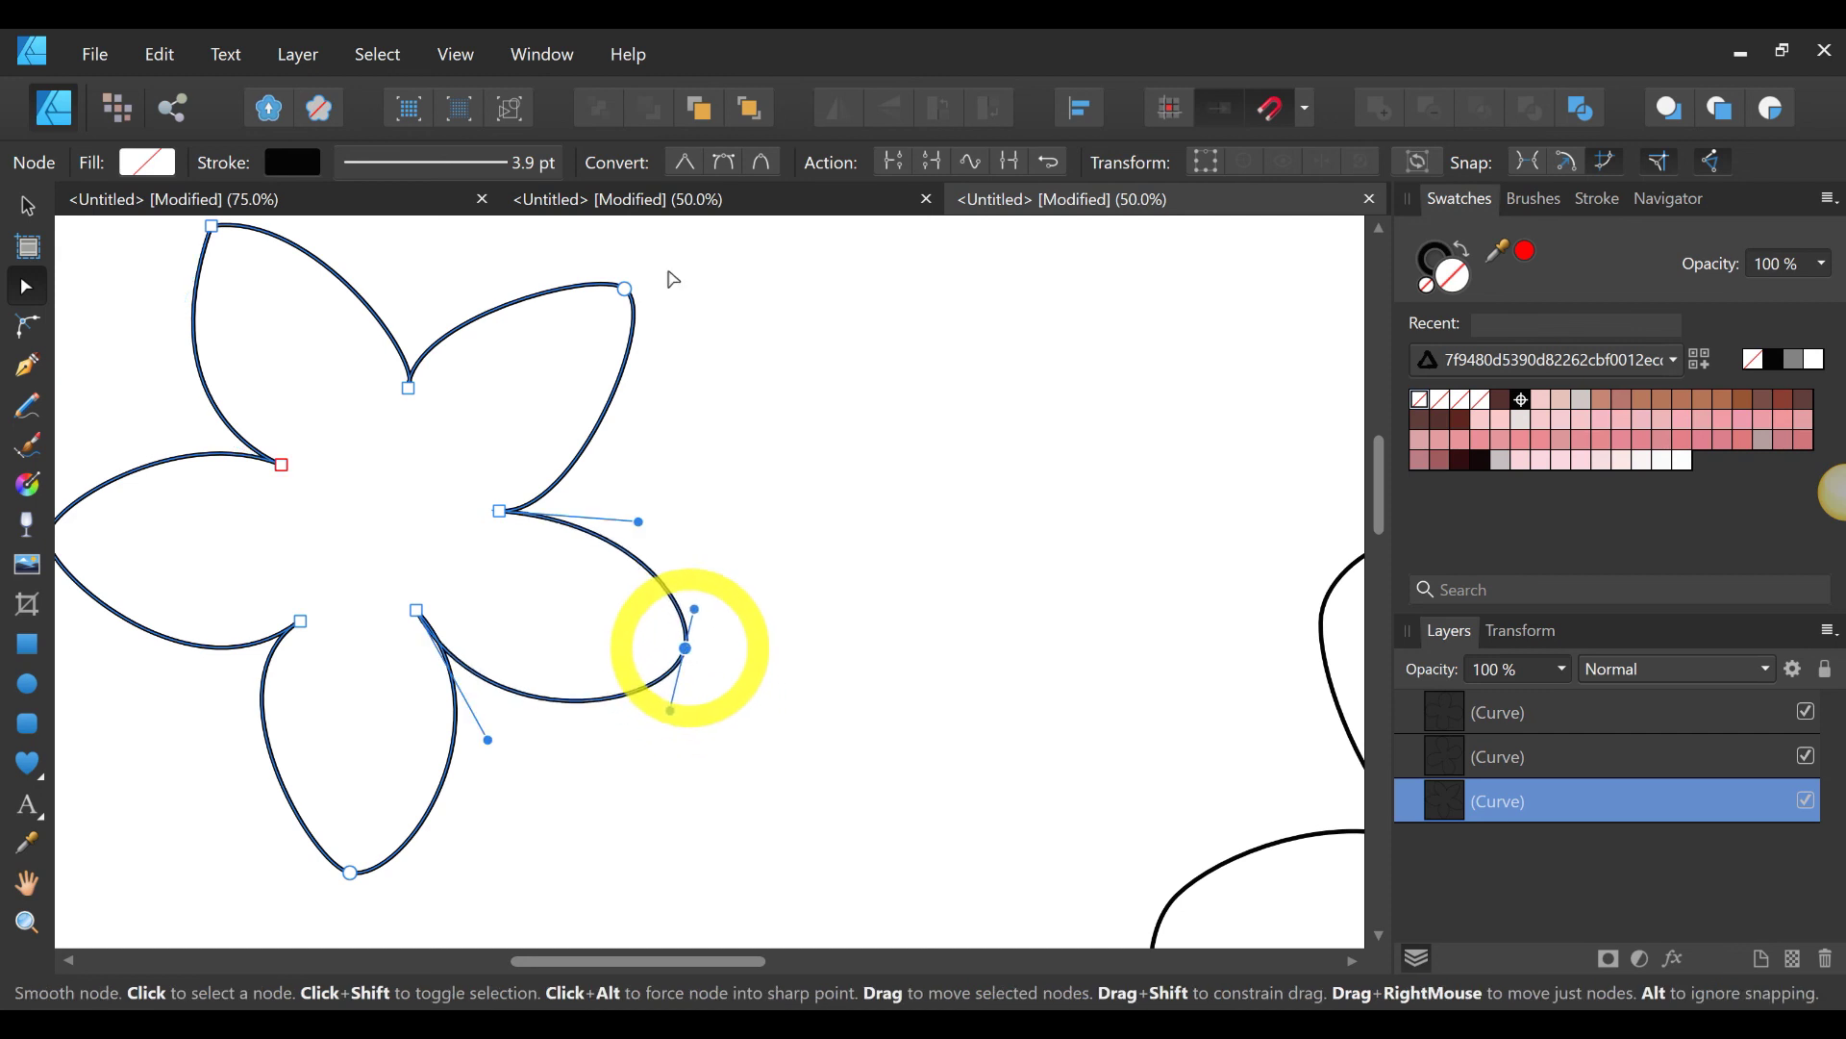
{"action": "left_click", "coordinate": [685, 161]}
{"action": "left_click", "coordinate": [607, 561]}
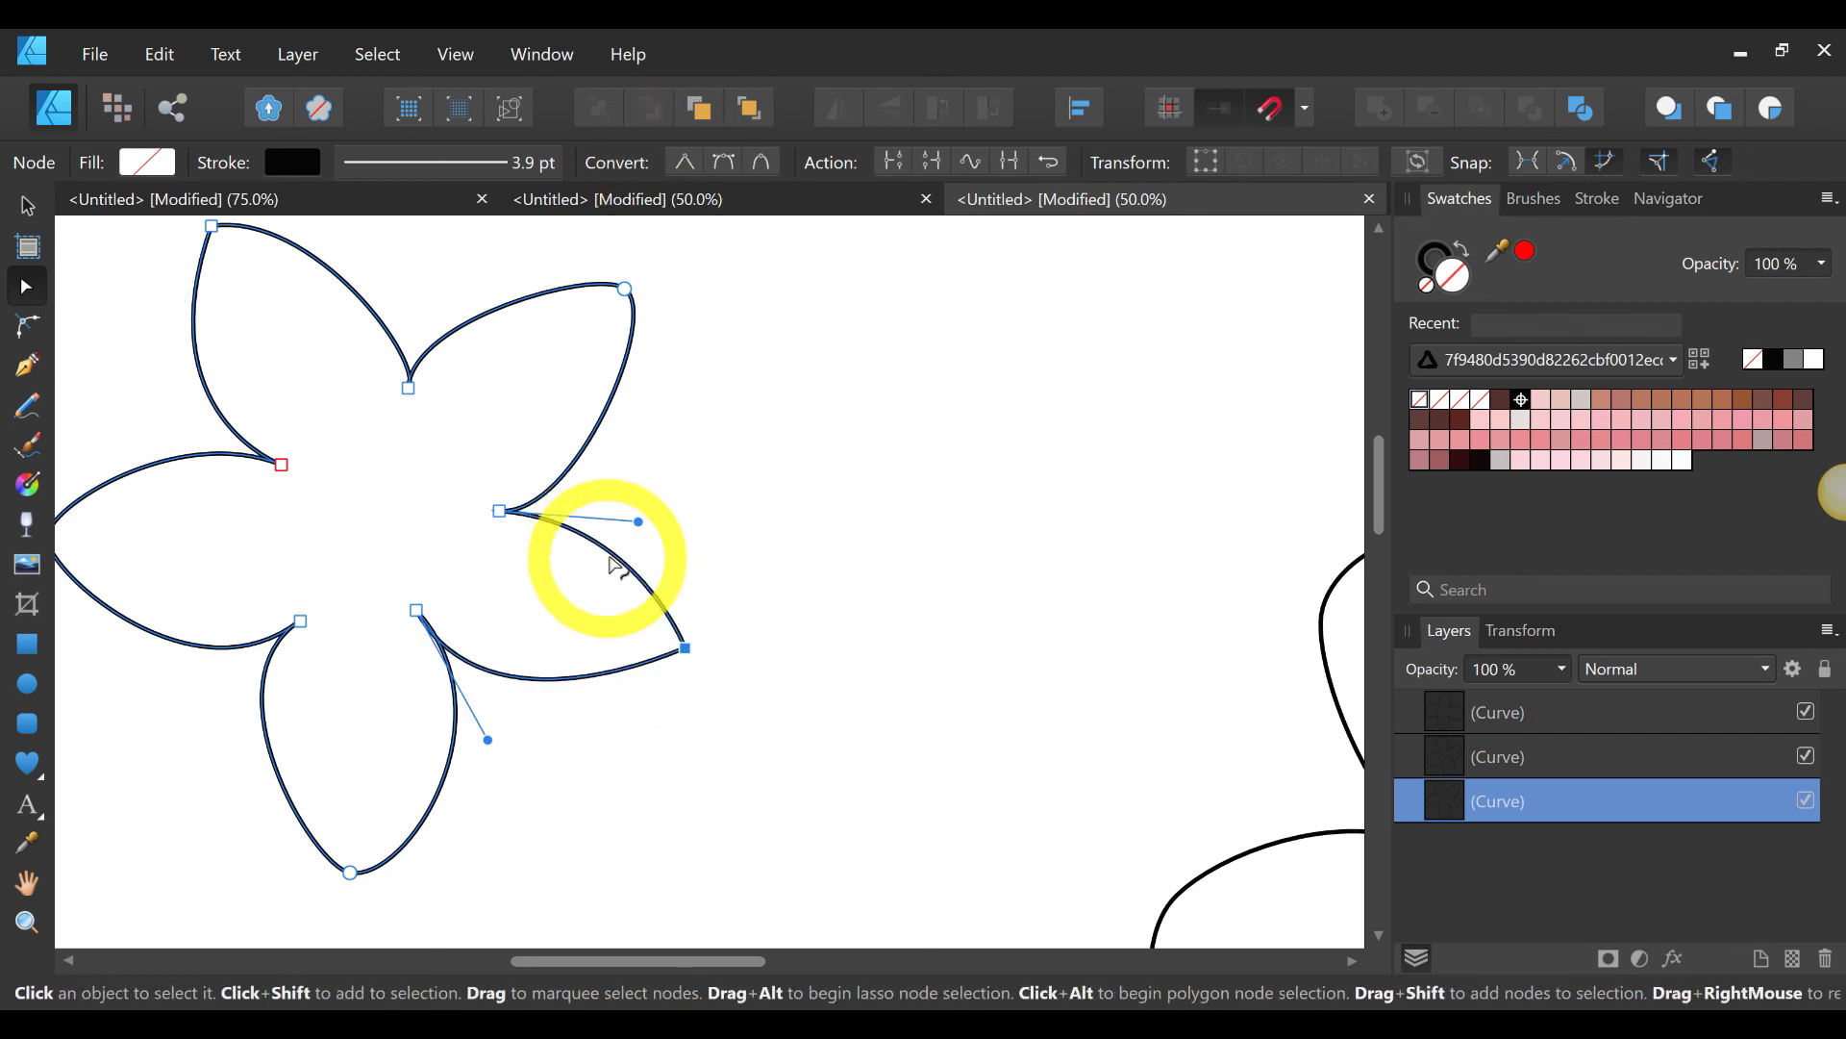
{"action": "left_click_drag", "start_coordinate": [612, 553], "coordinate": [629, 545]}
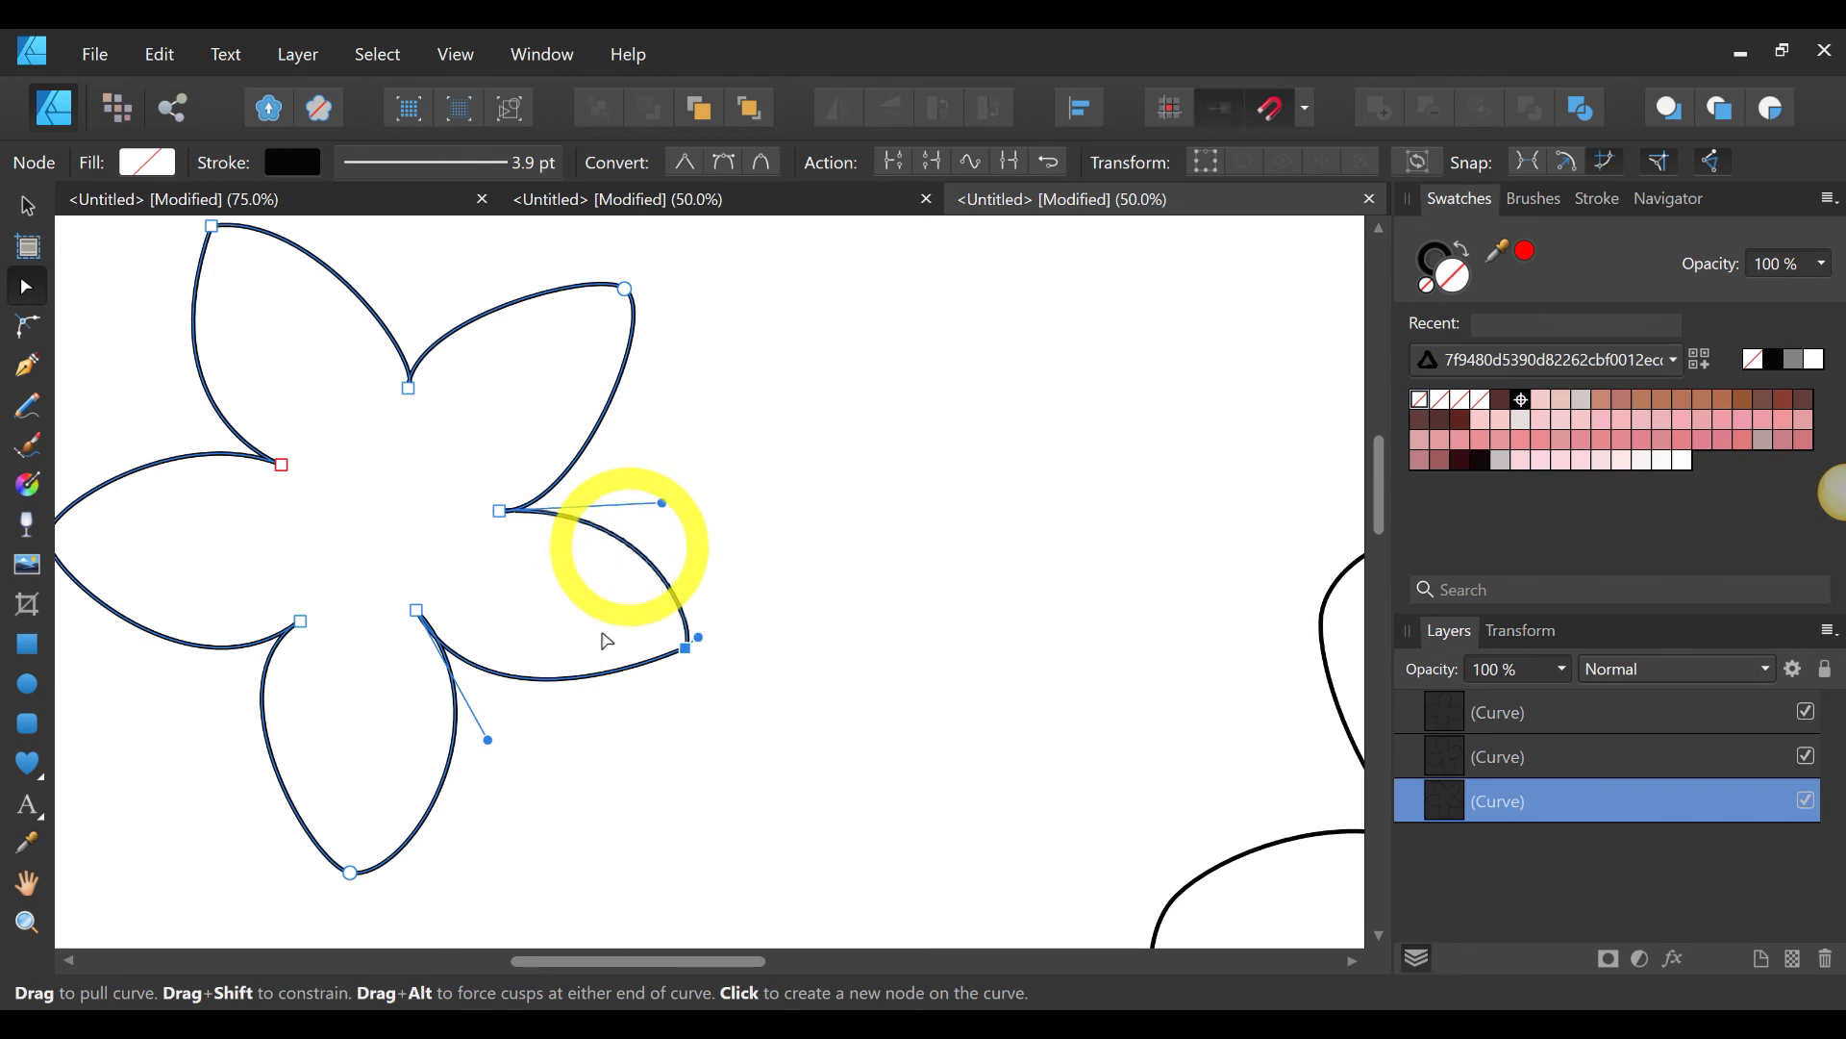
{"action": "mouse_move", "coordinate": [610, 675]}
{"action": "left_mouse_down"}
{"action": "mouse_move", "coordinate": [618, 696]}
{"action": "mouse_move", "coordinate": [612, 676]}
{"action": "left_mouse_up"}
{"action": "left_click", "coordinate": [878, 442]}
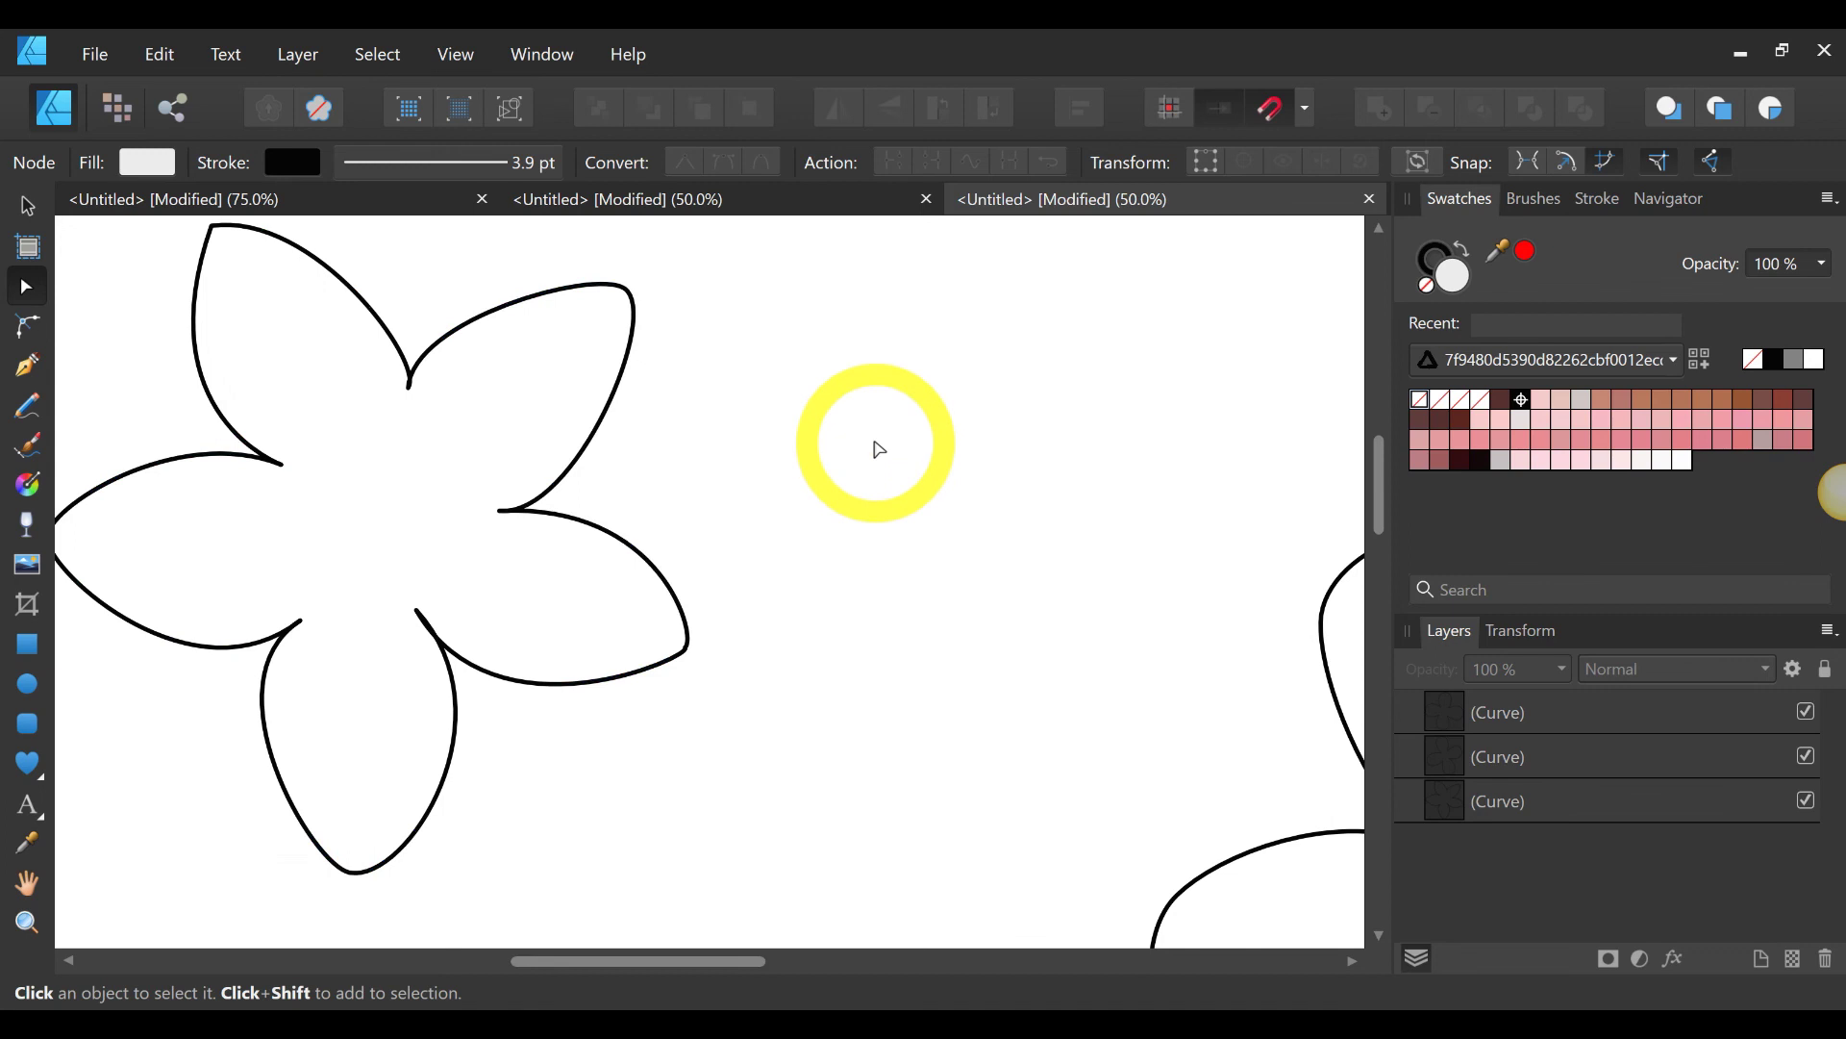
Step: Move the two four-petal flowers closer below the five-petal flower and fill all three with a salmon pink swatch
{"action": "scroll", "coordinate": [877, 448], "scroll_direction": "up", "scroll_amount": 1}
{"action": "scroll", "coordinate": [878, 448], "scroll_direction": "down", "scroll_amount": 2}
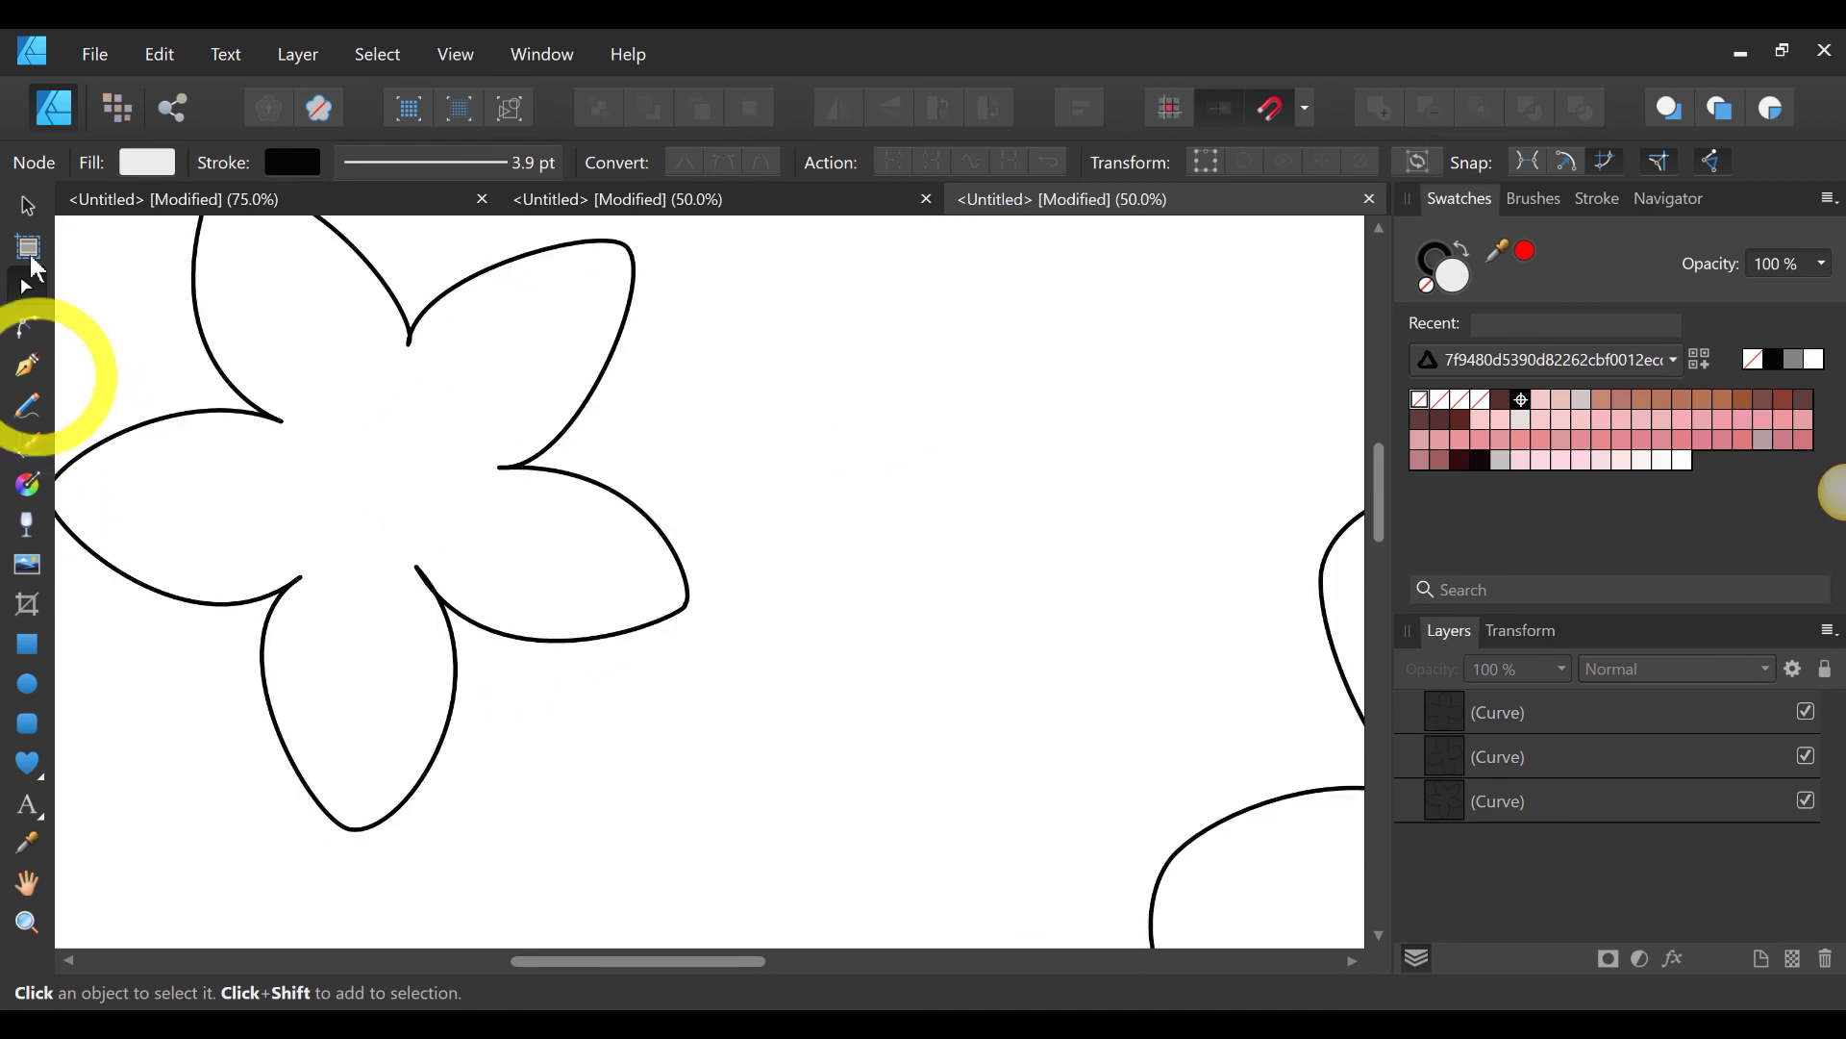
{"action": "left_click", "coordinate": [27, 205]}
{"action": "key", "text": "z"}
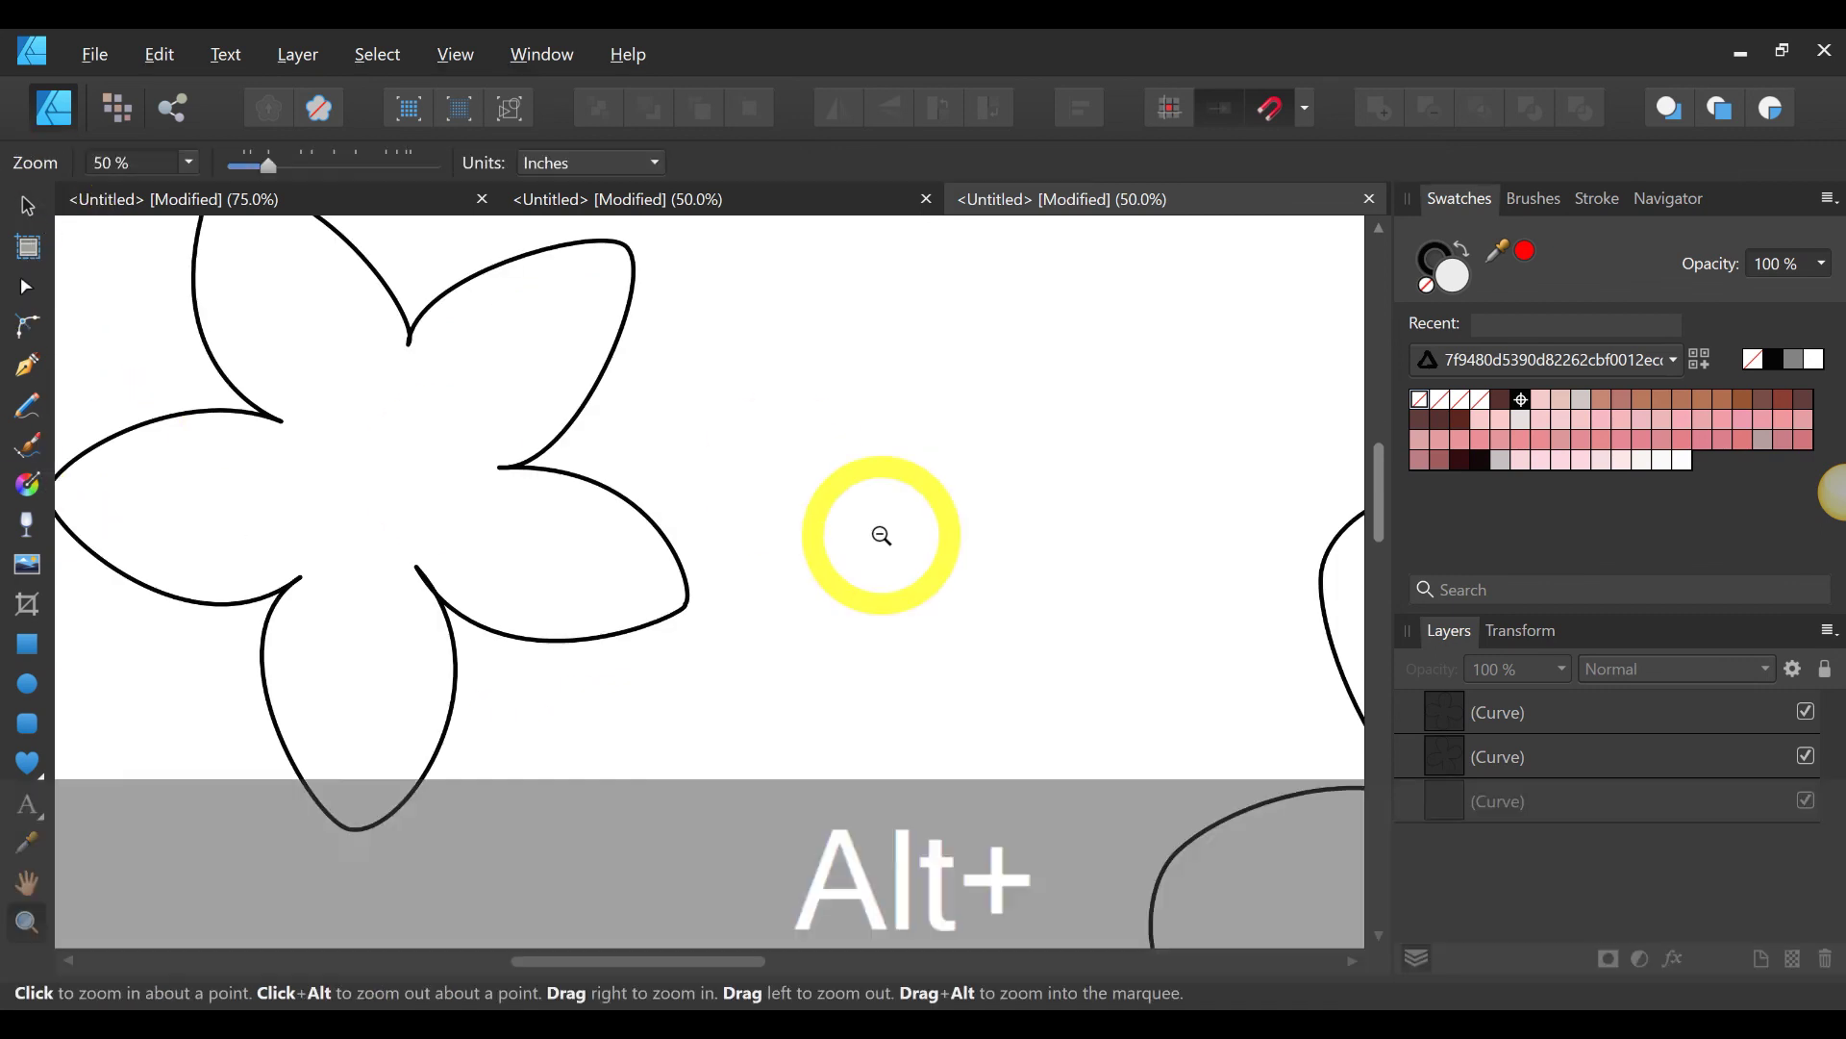
{"action": "left_click", "coordinate": [879, 535], "text": "alt"}
{"action": "left_click", "coordinate": [880, 535], "text": "alt"}
{"action": "left_click", "coordinate": [880, 535], "text": "alt"}
{"action": "left_click", "coordinate": [1144, 626], "text": "alt"}
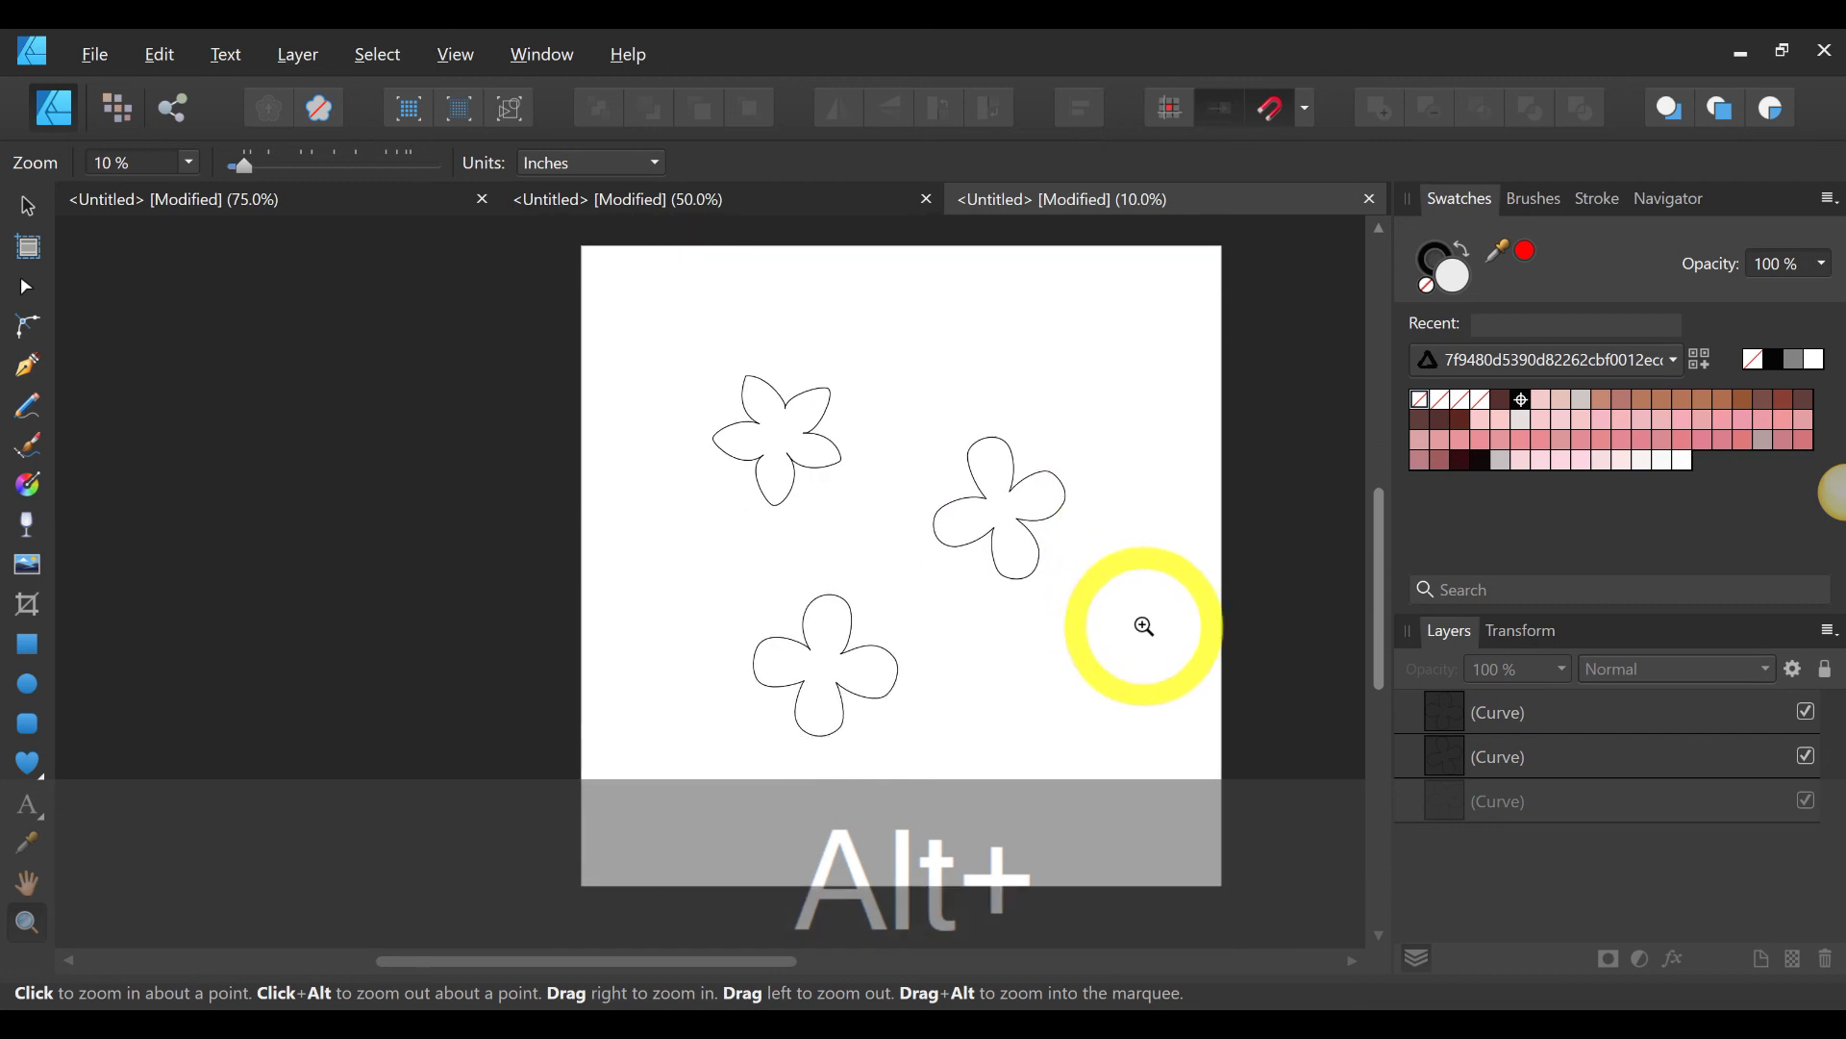
{"action": "key", "text": "ctrl+a"}
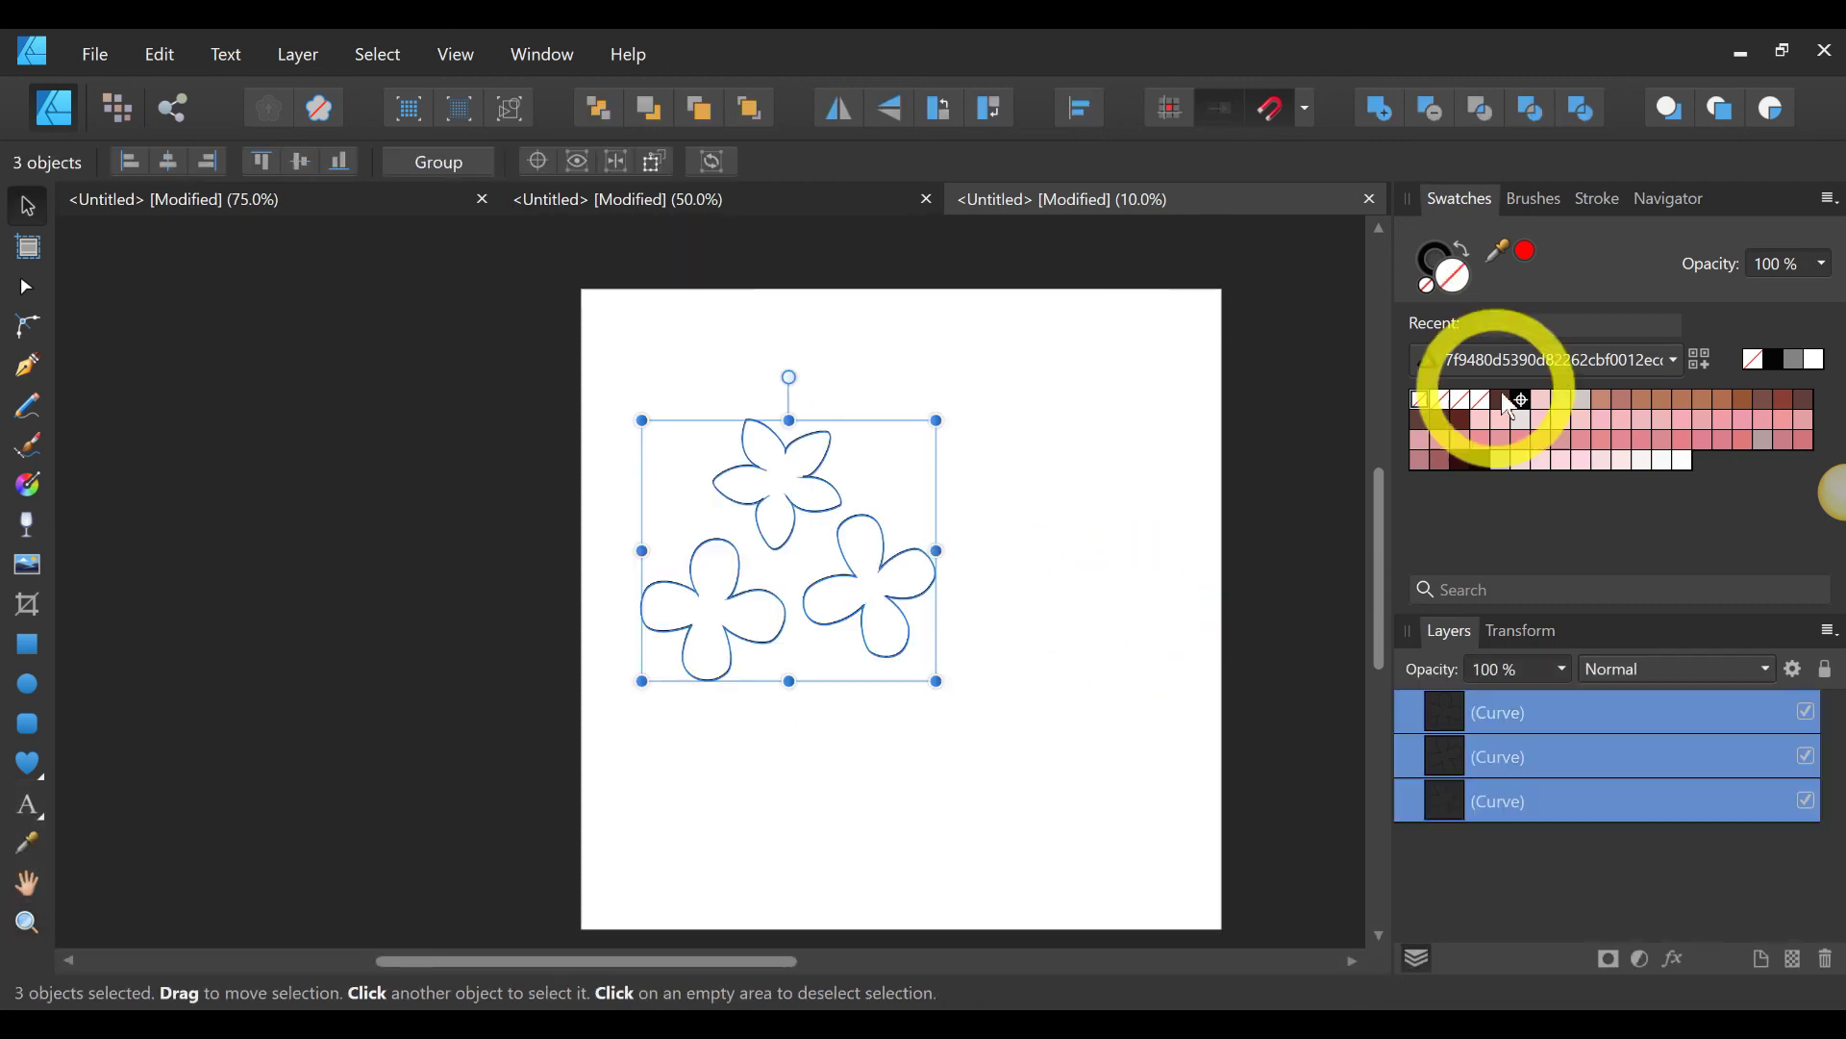
{"action": "left_click", "coordinate": [1520, 438]}
{"action": "left_click", "coordinate": [1203, 558]}
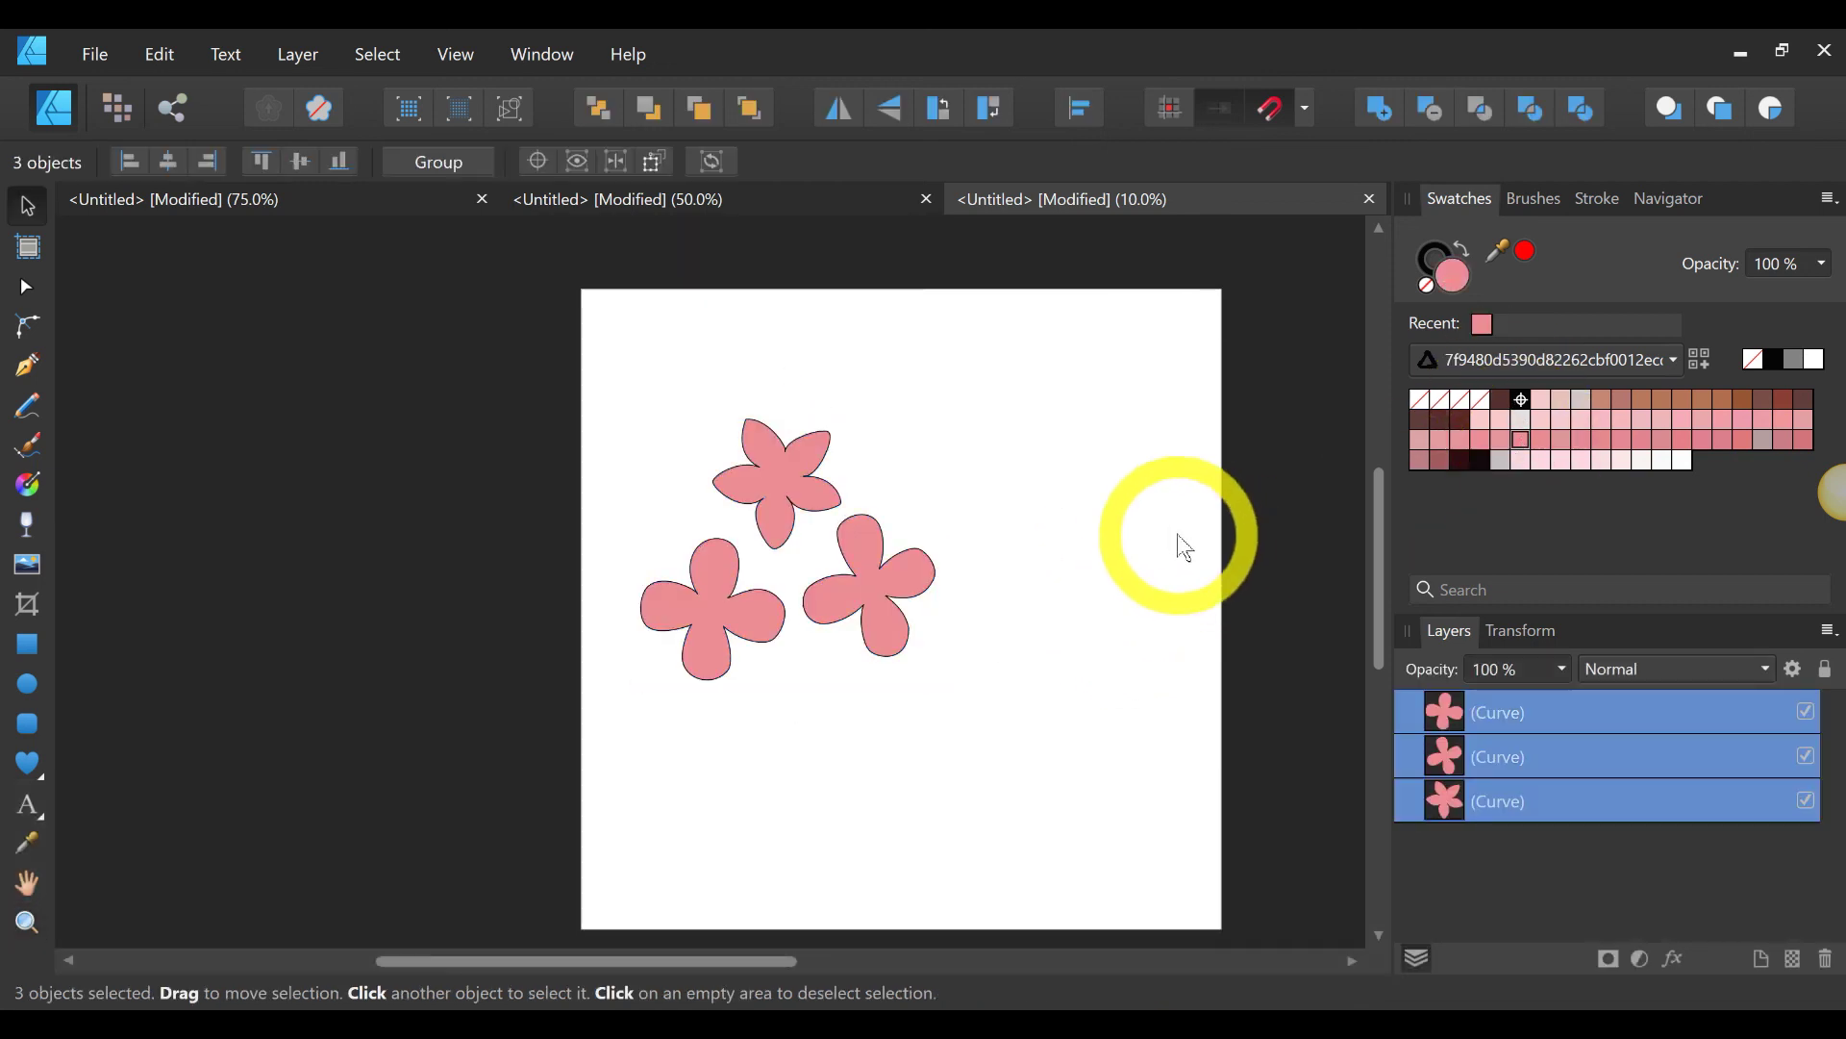
Step: Draw a straight black line with the Pen tool along the middle of the five-petal flower's upper-left and left petals
{"action": "key", "text": "z"}
{"action": "left_click", "coordinate": [1021, 375]}
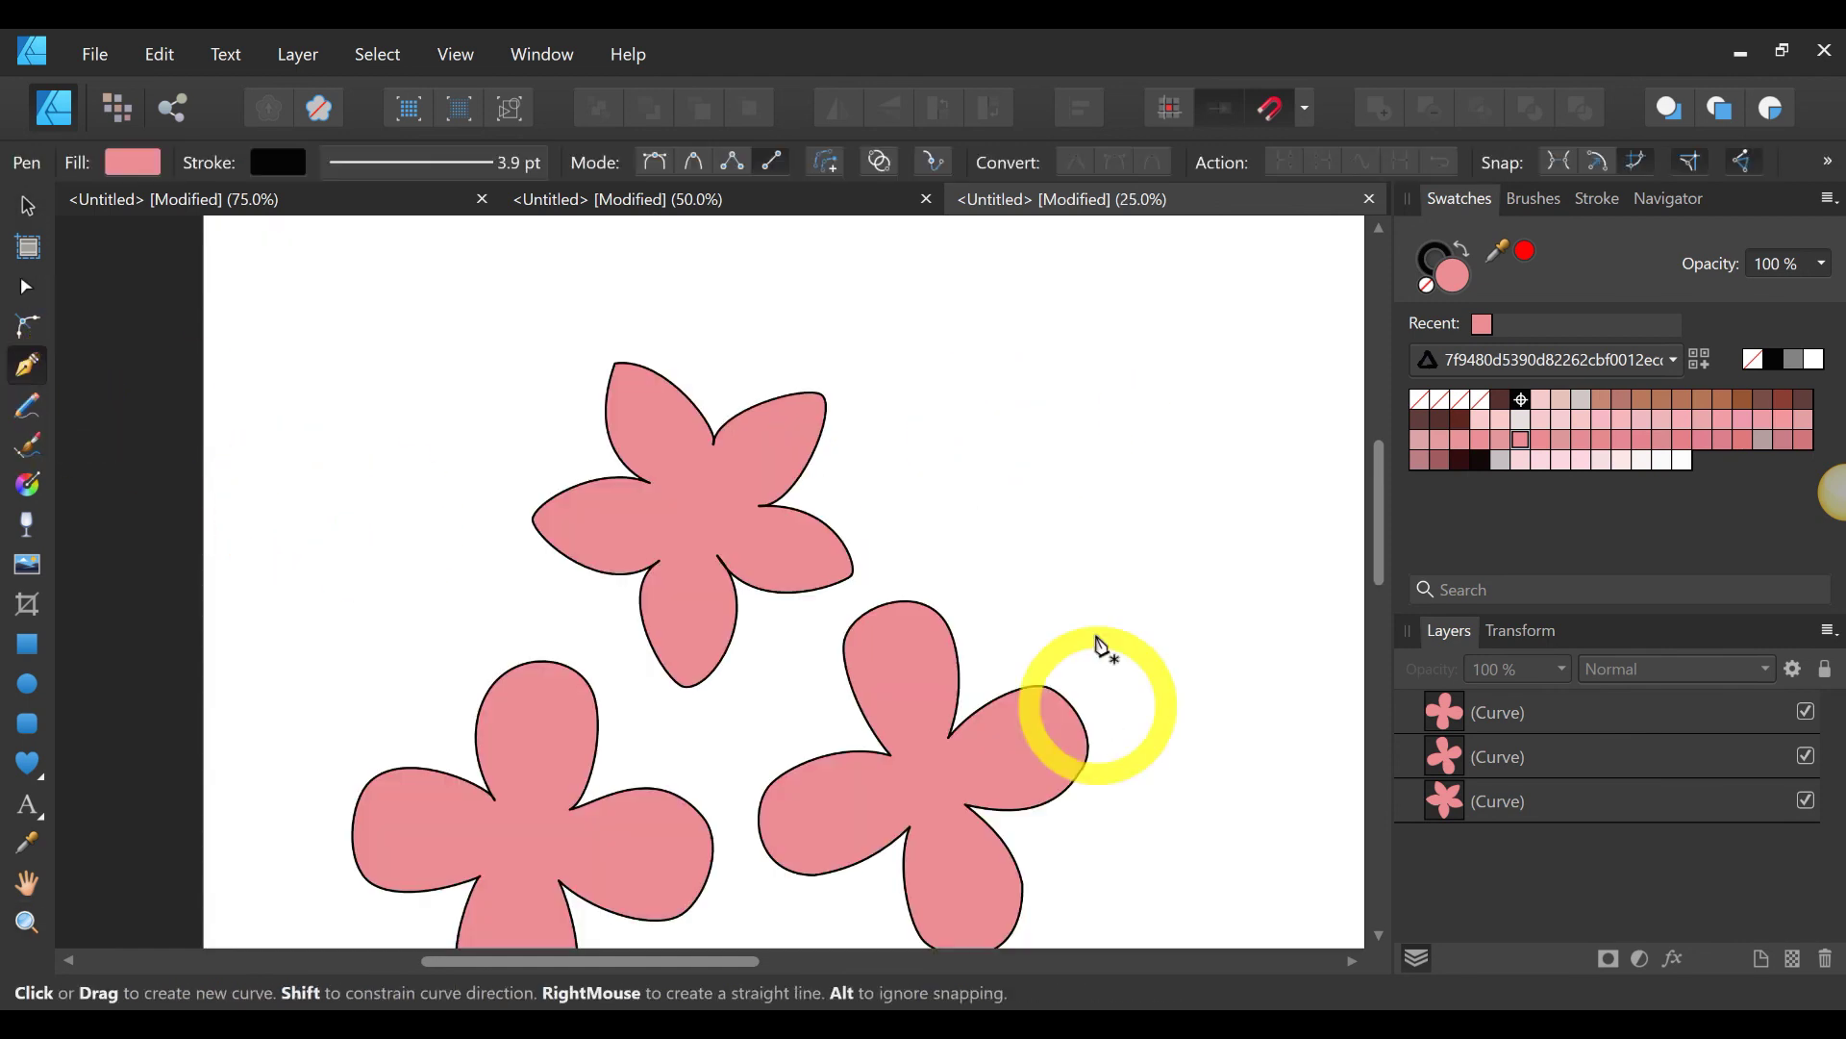
{"action": "left_click", "coordinate": [634, 394]}
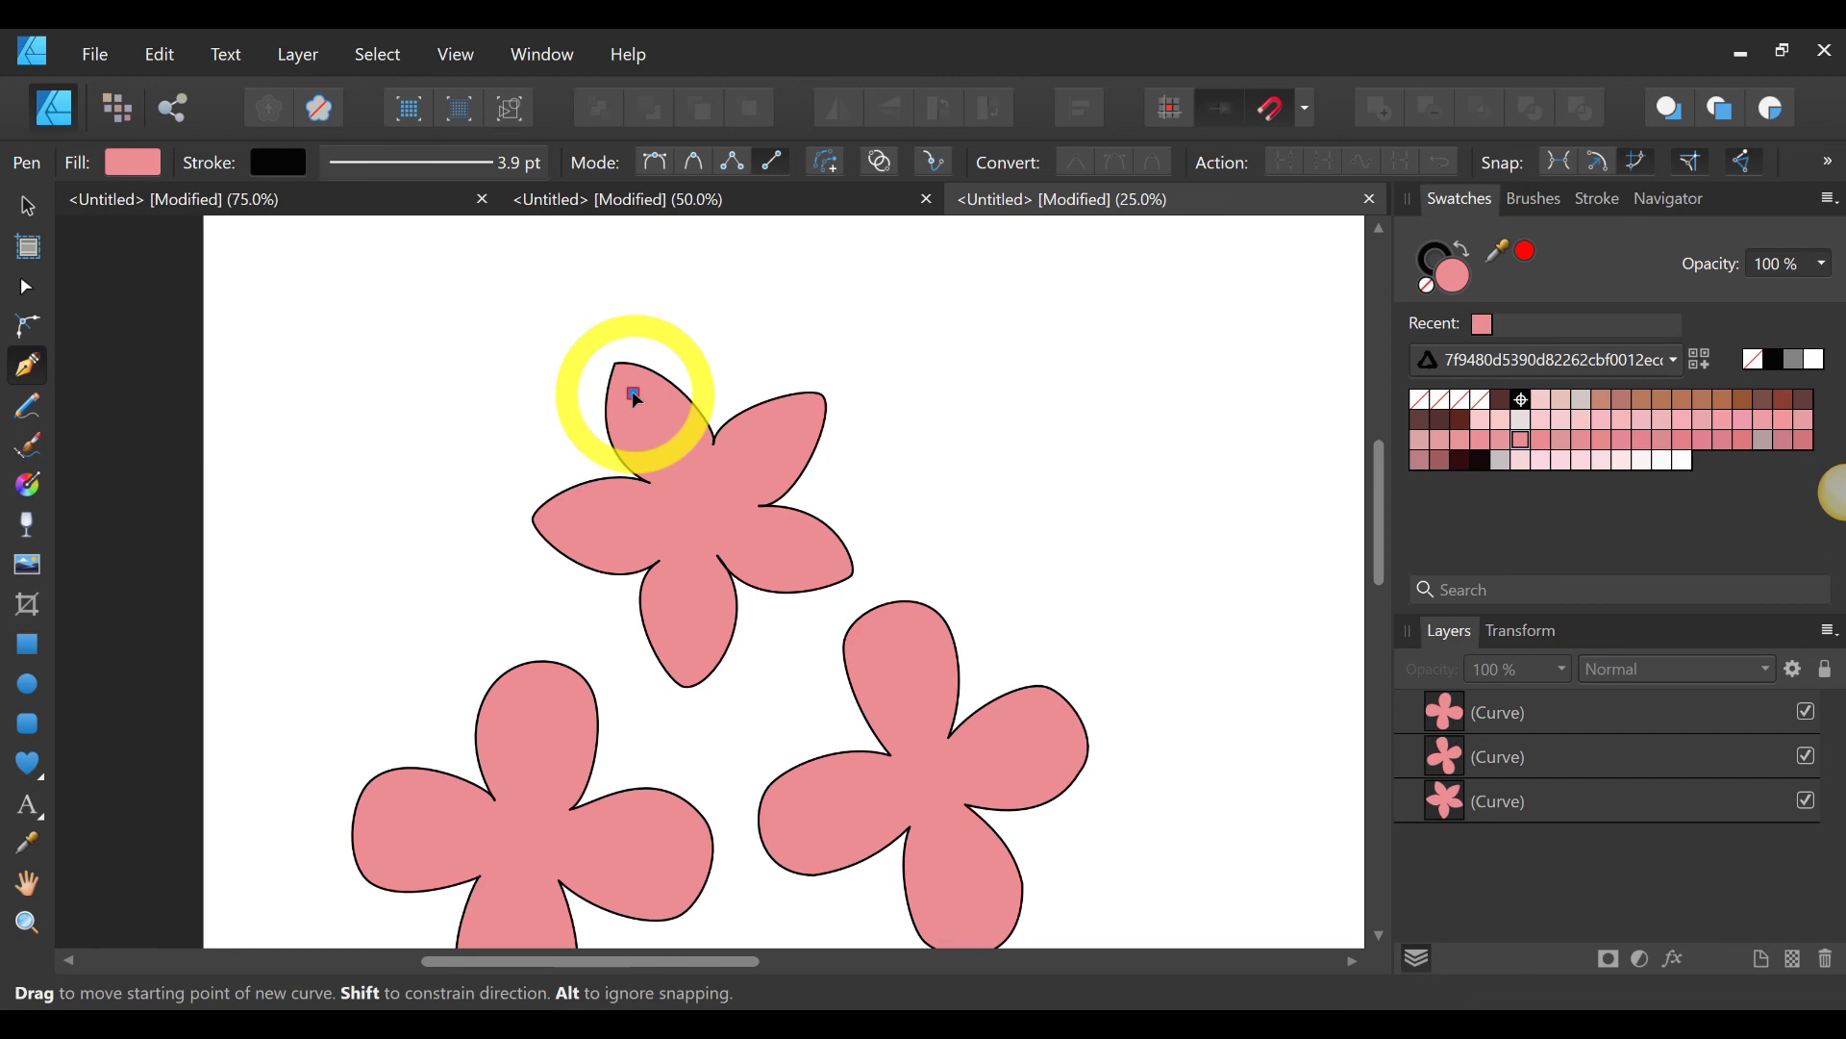
{"action": "left_click", "coordinate": [679, 456]}
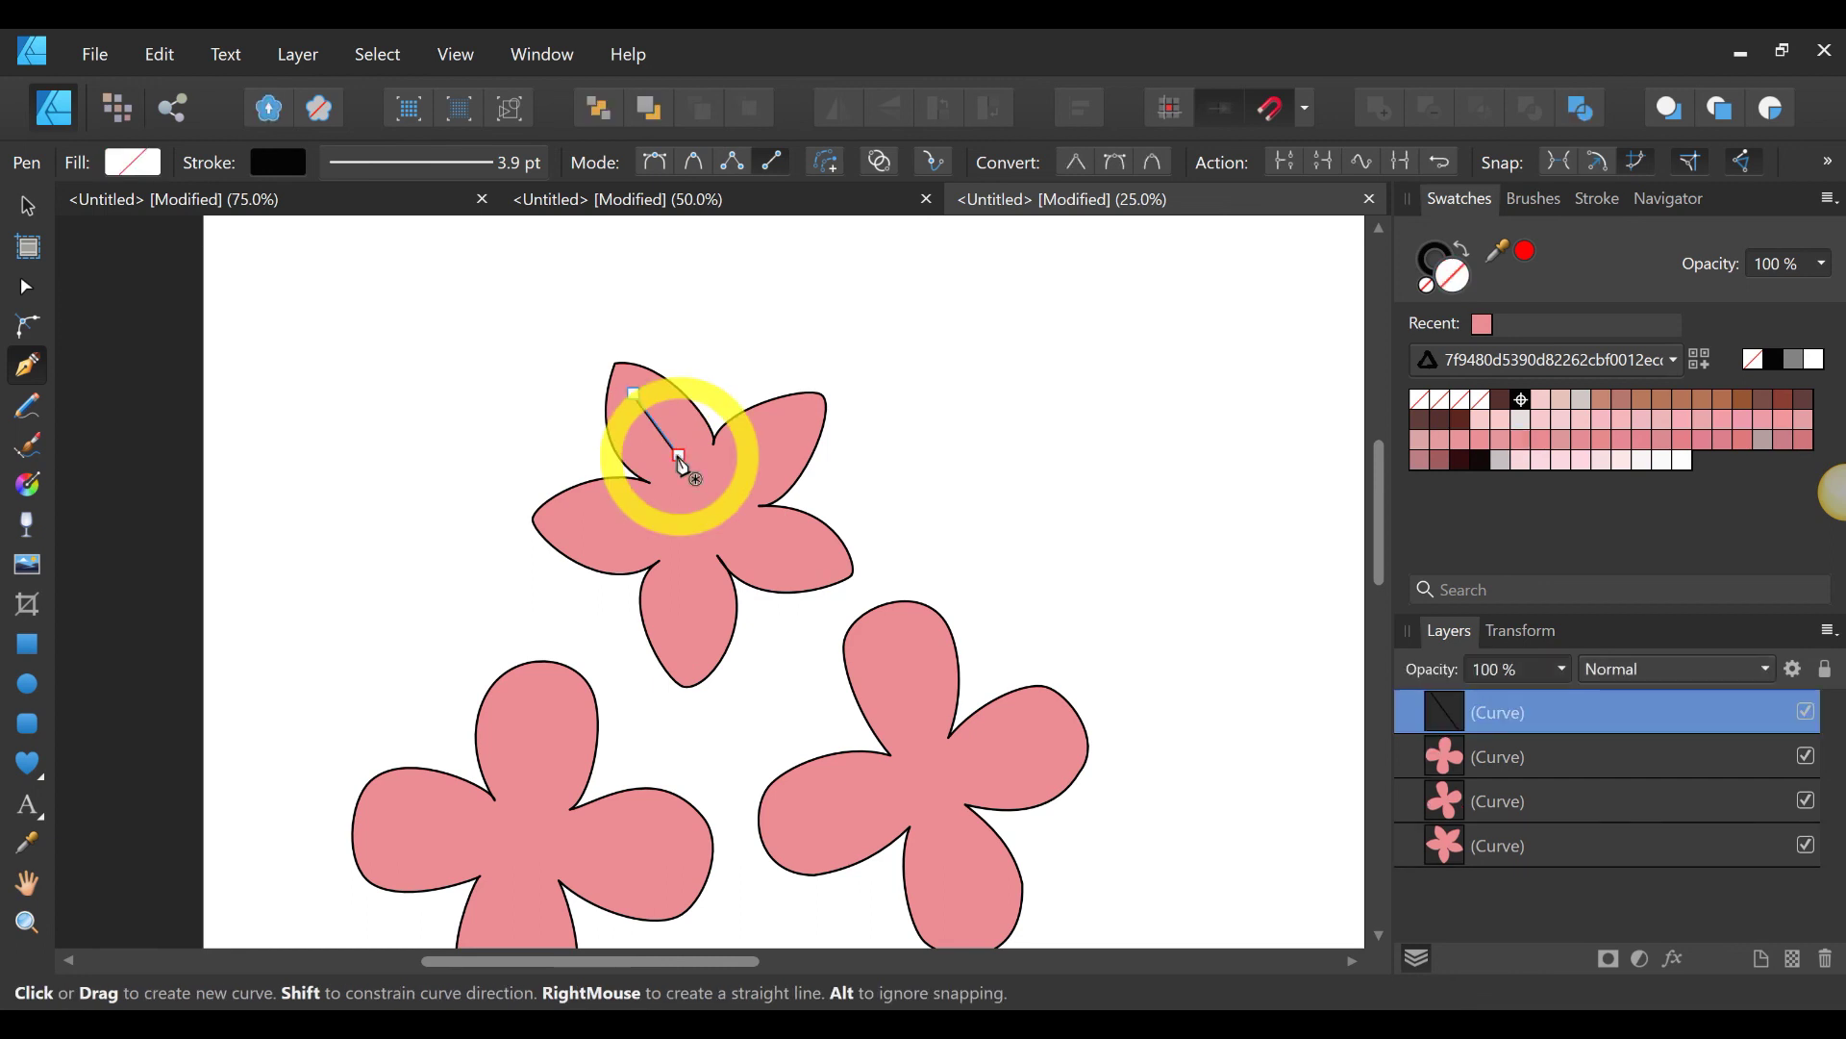
{"action": "left_click", "coordinate": [634, 525]}
{"action": "left_click_drag", "start_coordinate": [655, 535], "coordinate": [587, 539]}
Step: Draw straight centre lines on the five-petal flower's bottom, lower-right and upper-right petals, and deselect everything
{"action": "left_click", "coordinate": [694, 567]}
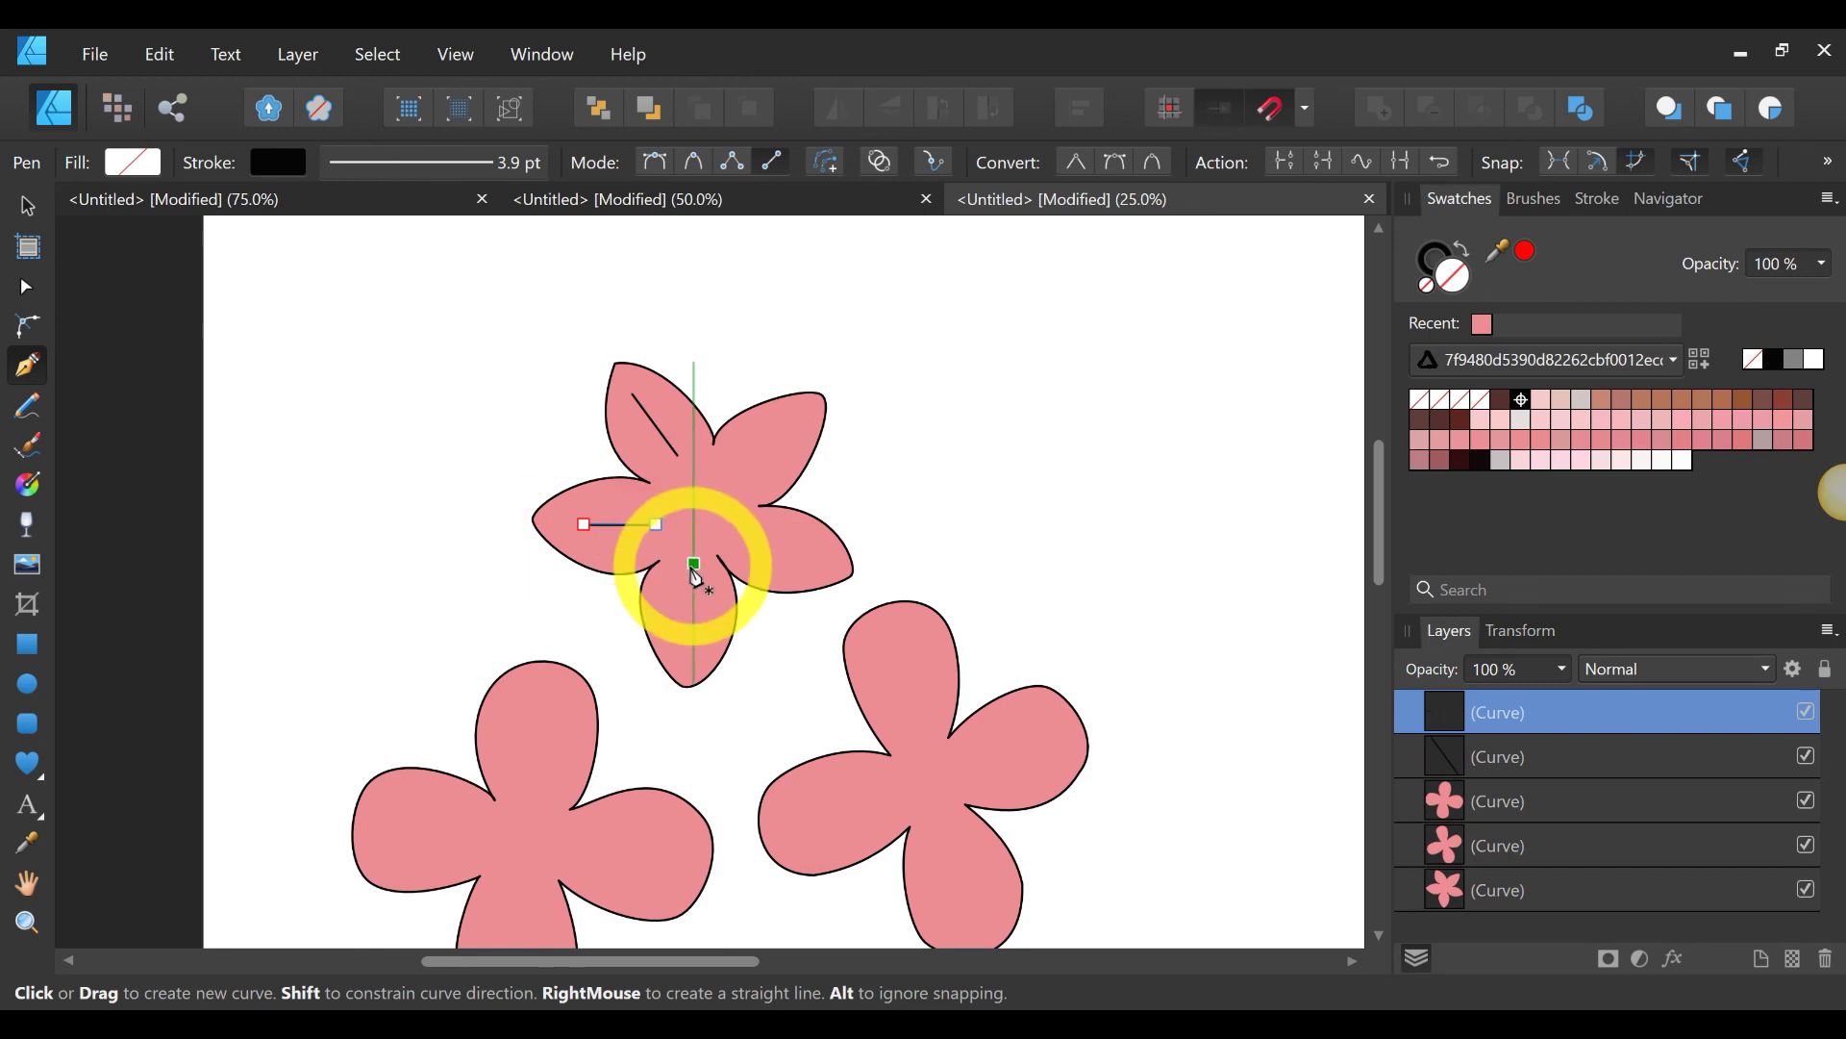
{"action": "left_click", "coordinate": [696, 628]}
{"action": "left_click", "coordinate": [759, 527]}
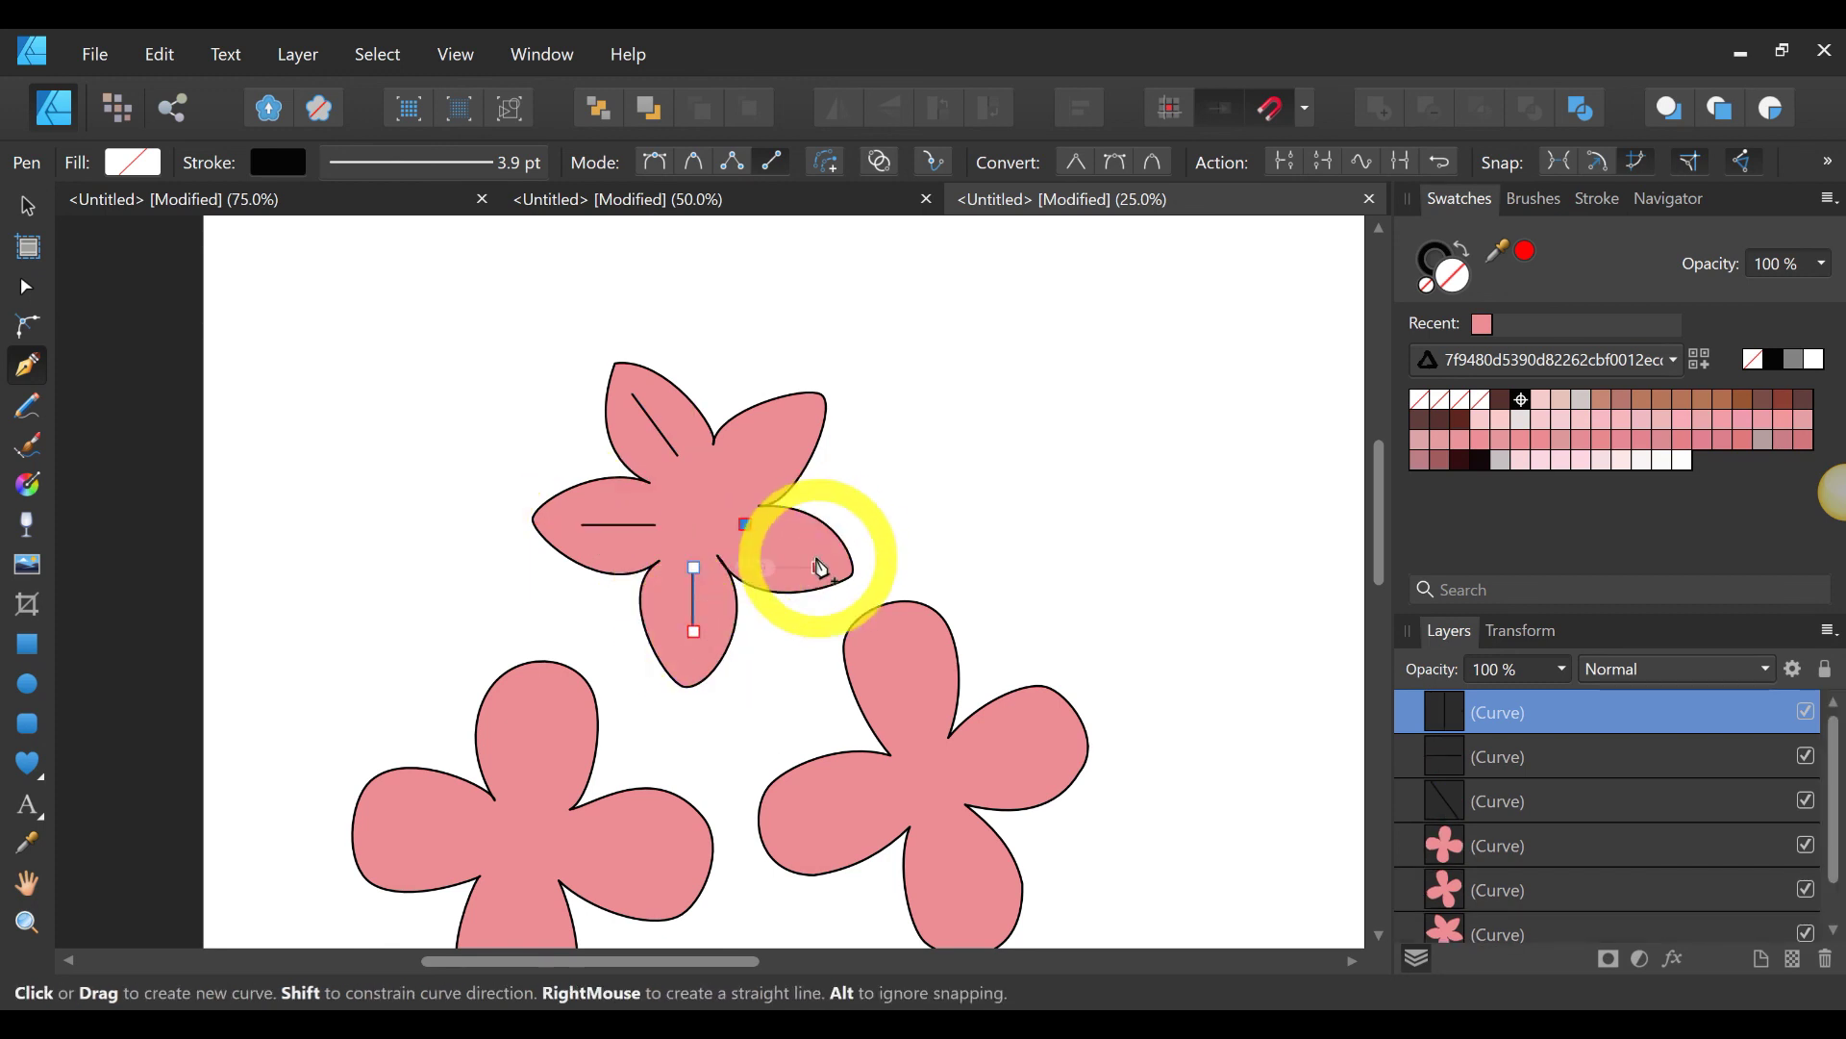
{"action": "left_click", "coordinate": [818, 568]}
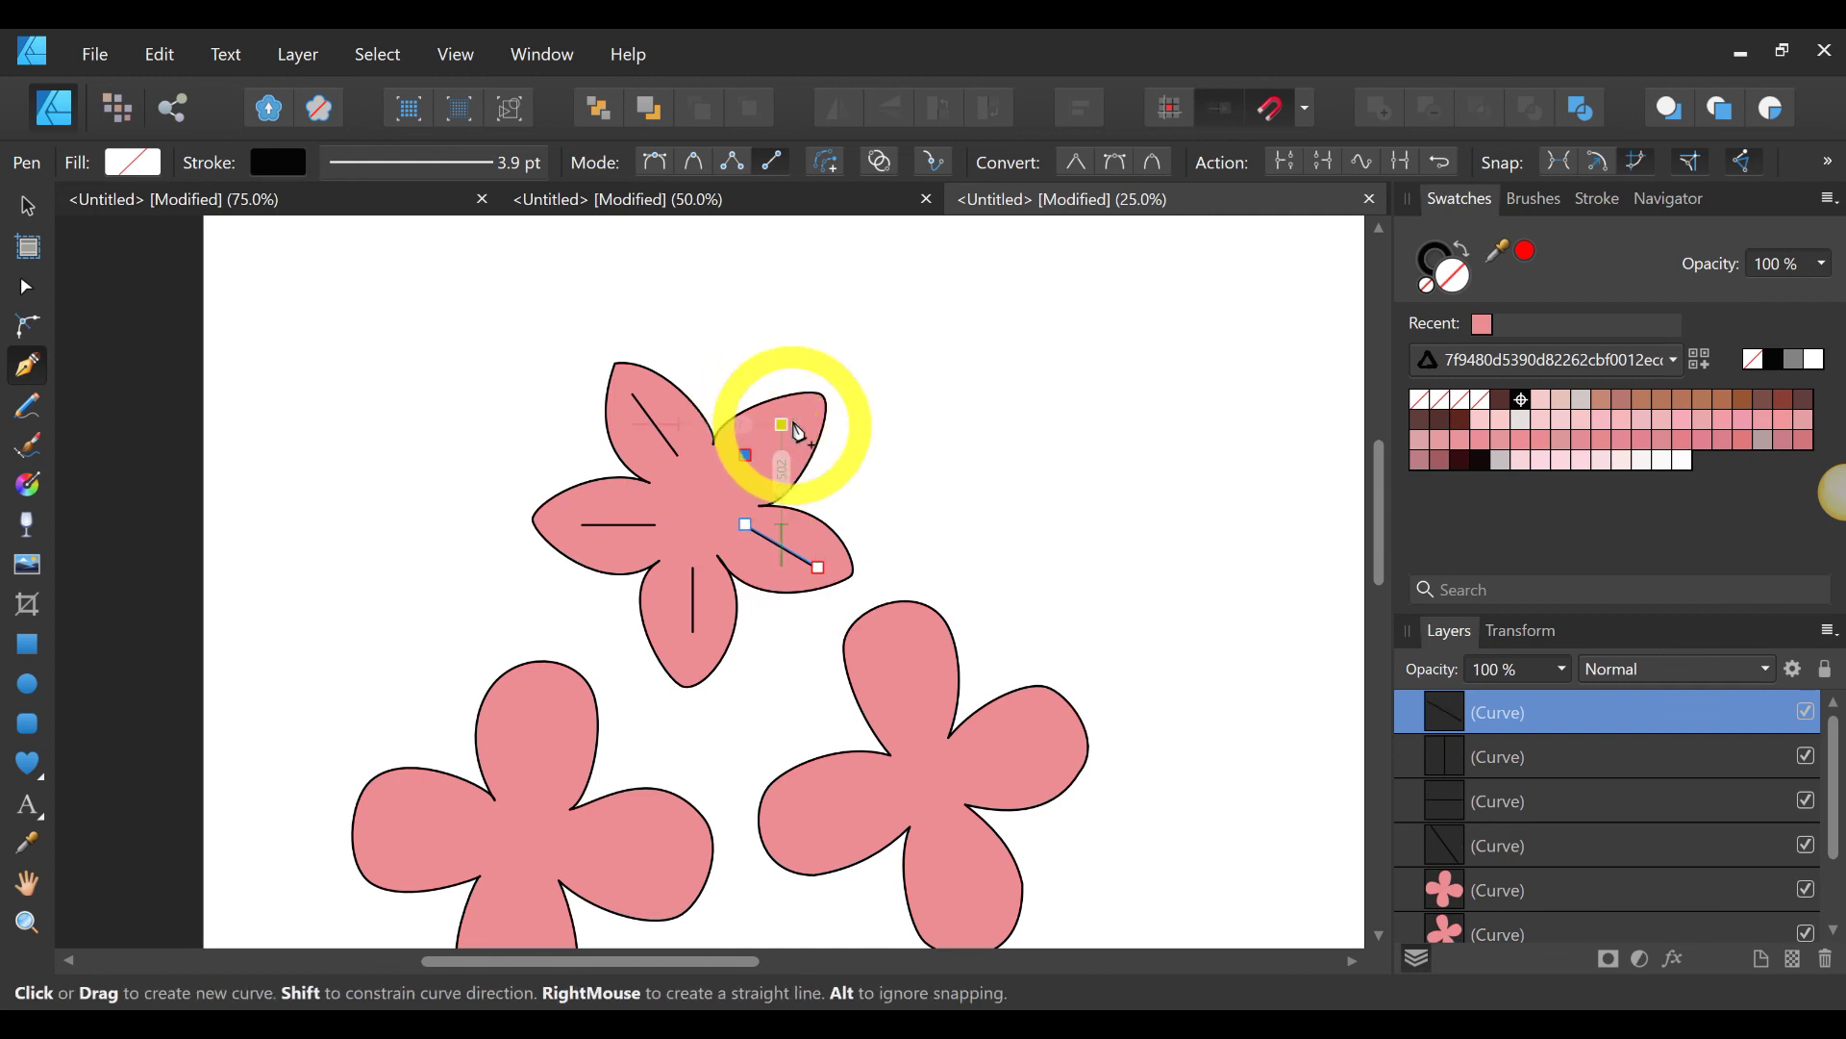
{"action": "left_click", "coordinate": [58, 221]}
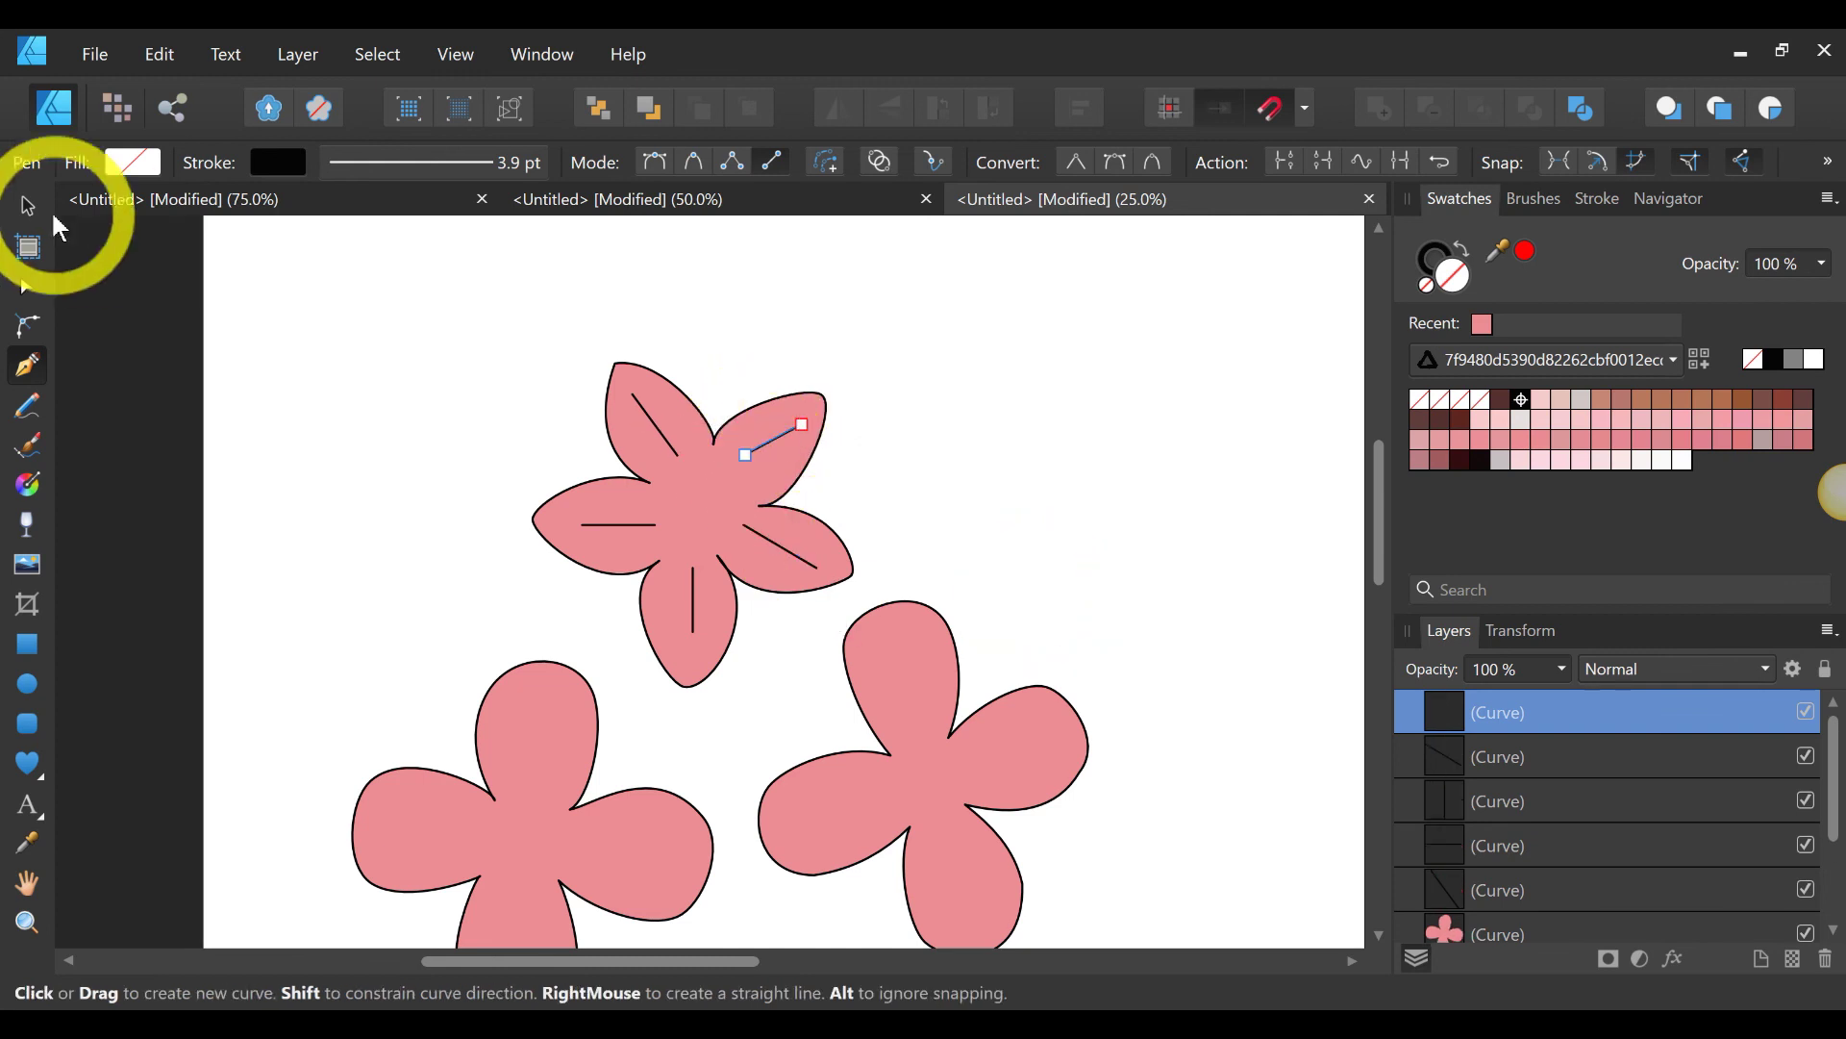
{"action": "left_click", "coordinate": [918, 483]}
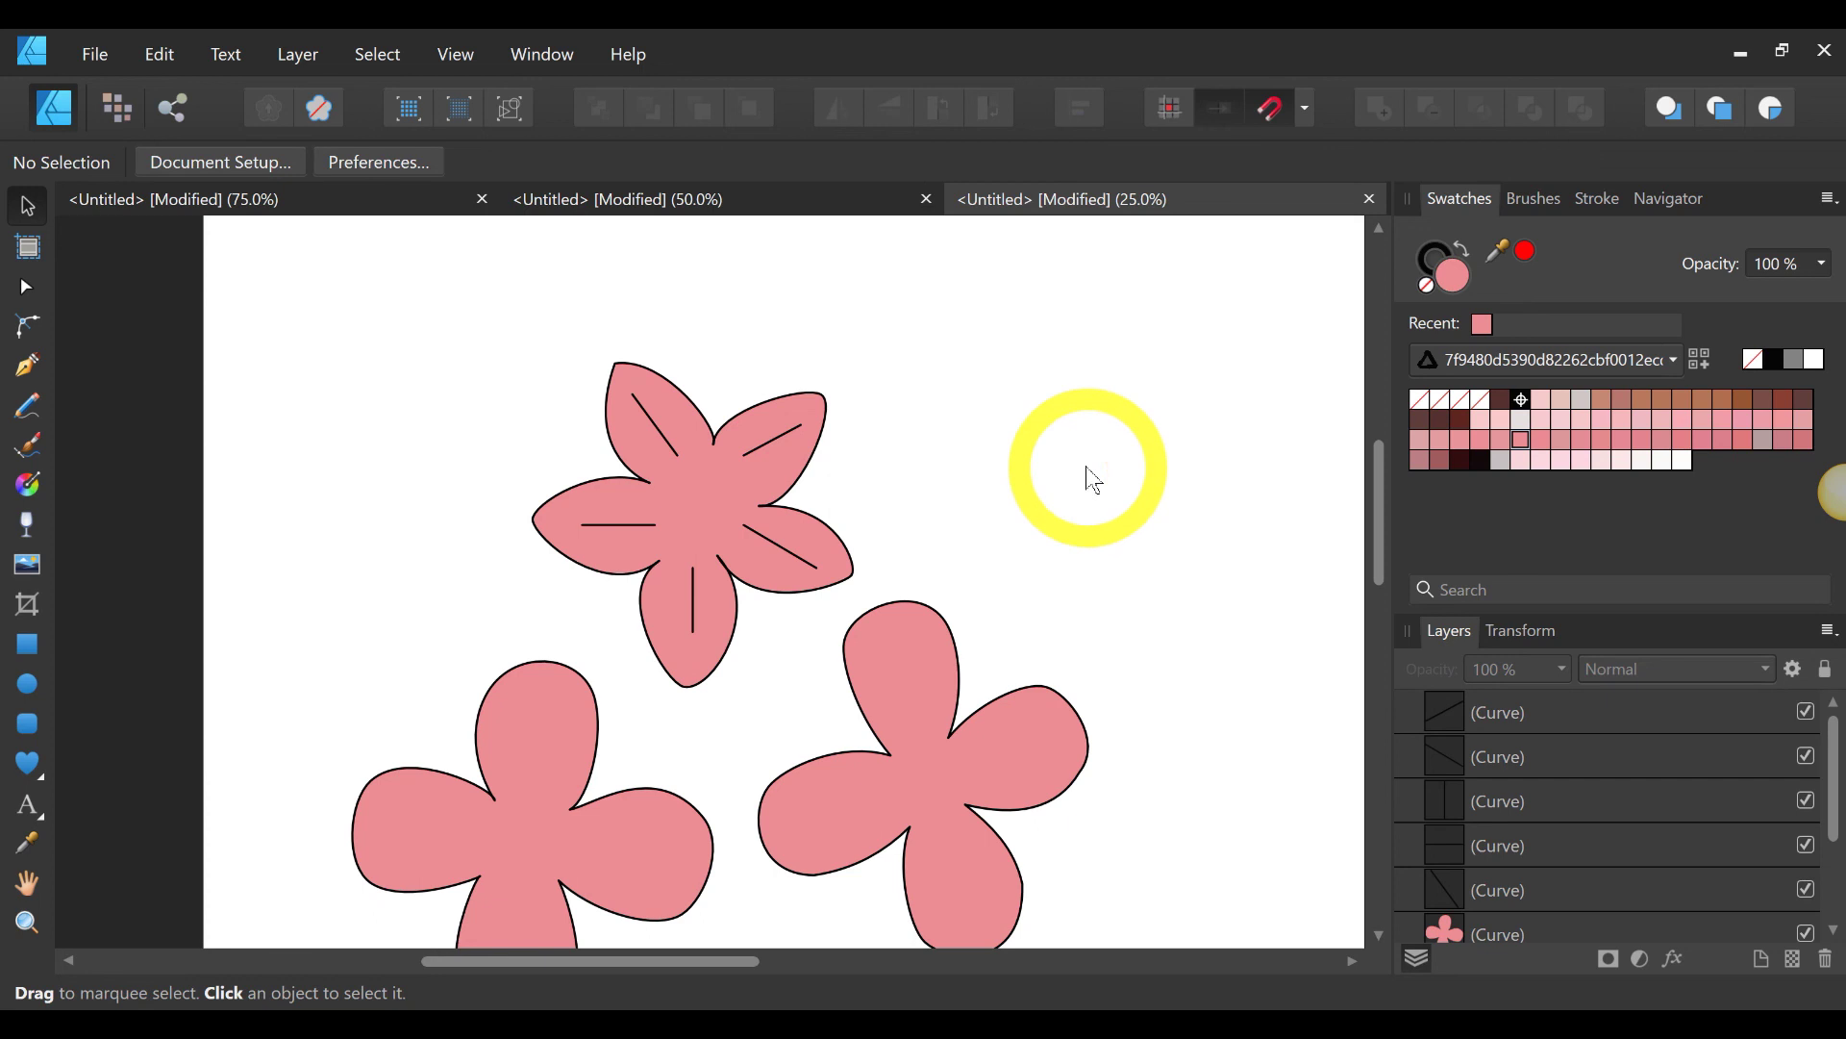
{"action": "scroll", "coordinate": [1087, 466], "scroll_direction": "down", "scroll_amount": 1}
{"action": "scroll", "coordinate": [1087, 463], "scroll_direction": "down", "scroll_amount": 2}
{"action": "scroll", "coordinate": [1089, 464], "scroll_direction": "up", "scroll_amount": 1}
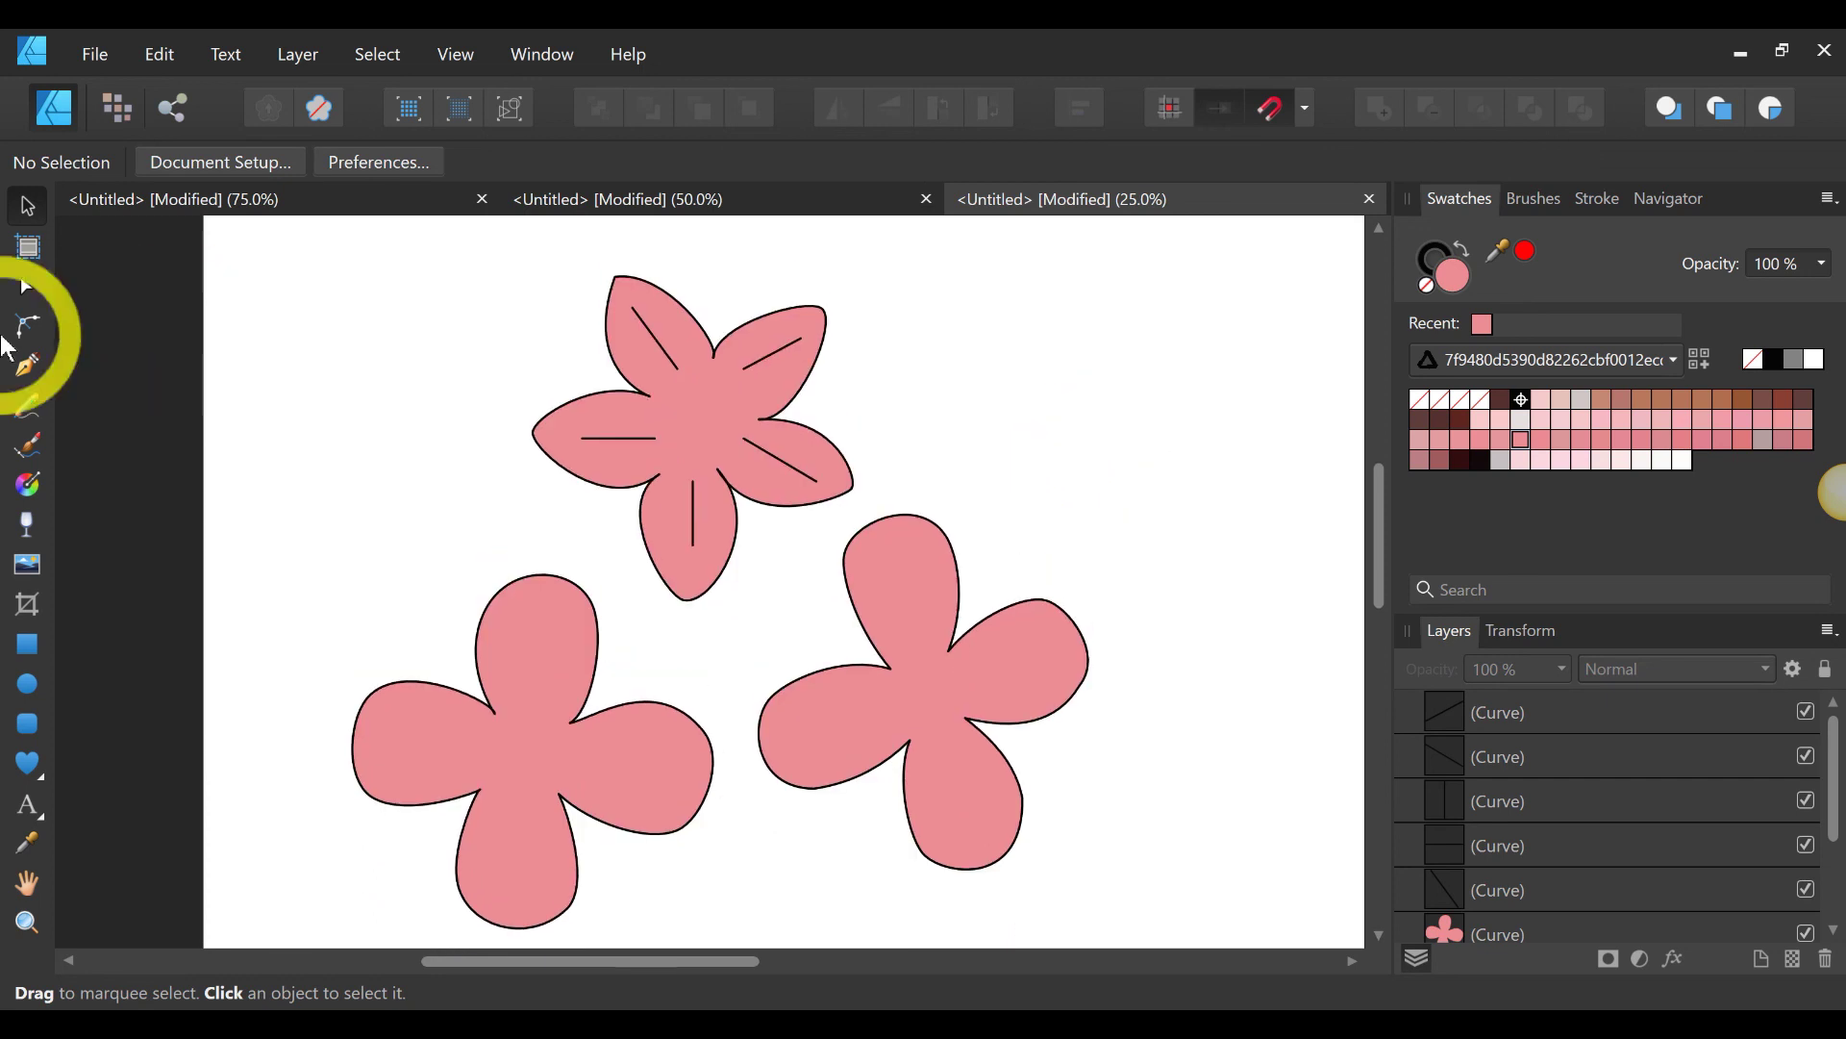
Step: Group the five-petal flower with its centre lines, move the group slightly up and to the left, and deselect it
{"action": "scroll", "coordinate": [490, 319], "scroll_direction": "up", "scroll_amount": 2}
{"action": "left_click_drag", "start_coordinate": [458, 303], "coordinate": [920, 713]}
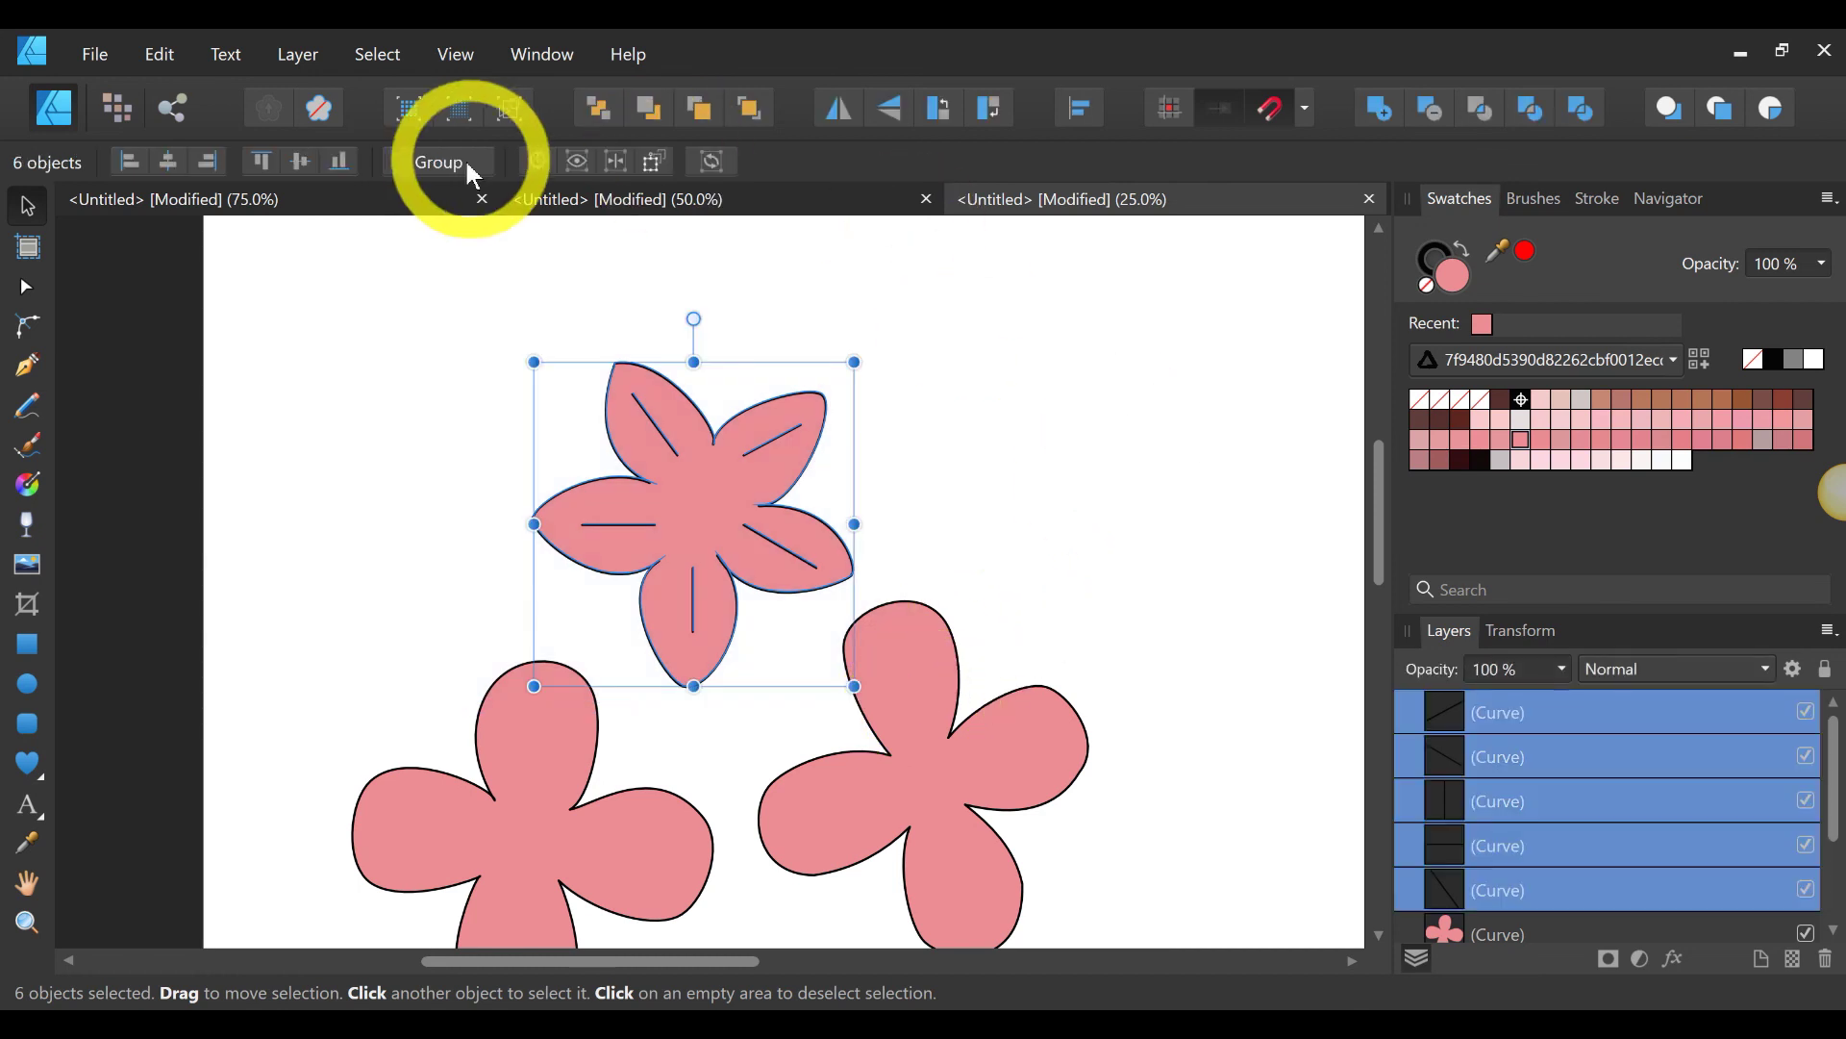
{"action": "left_click", "coordinate": [464, 157]}
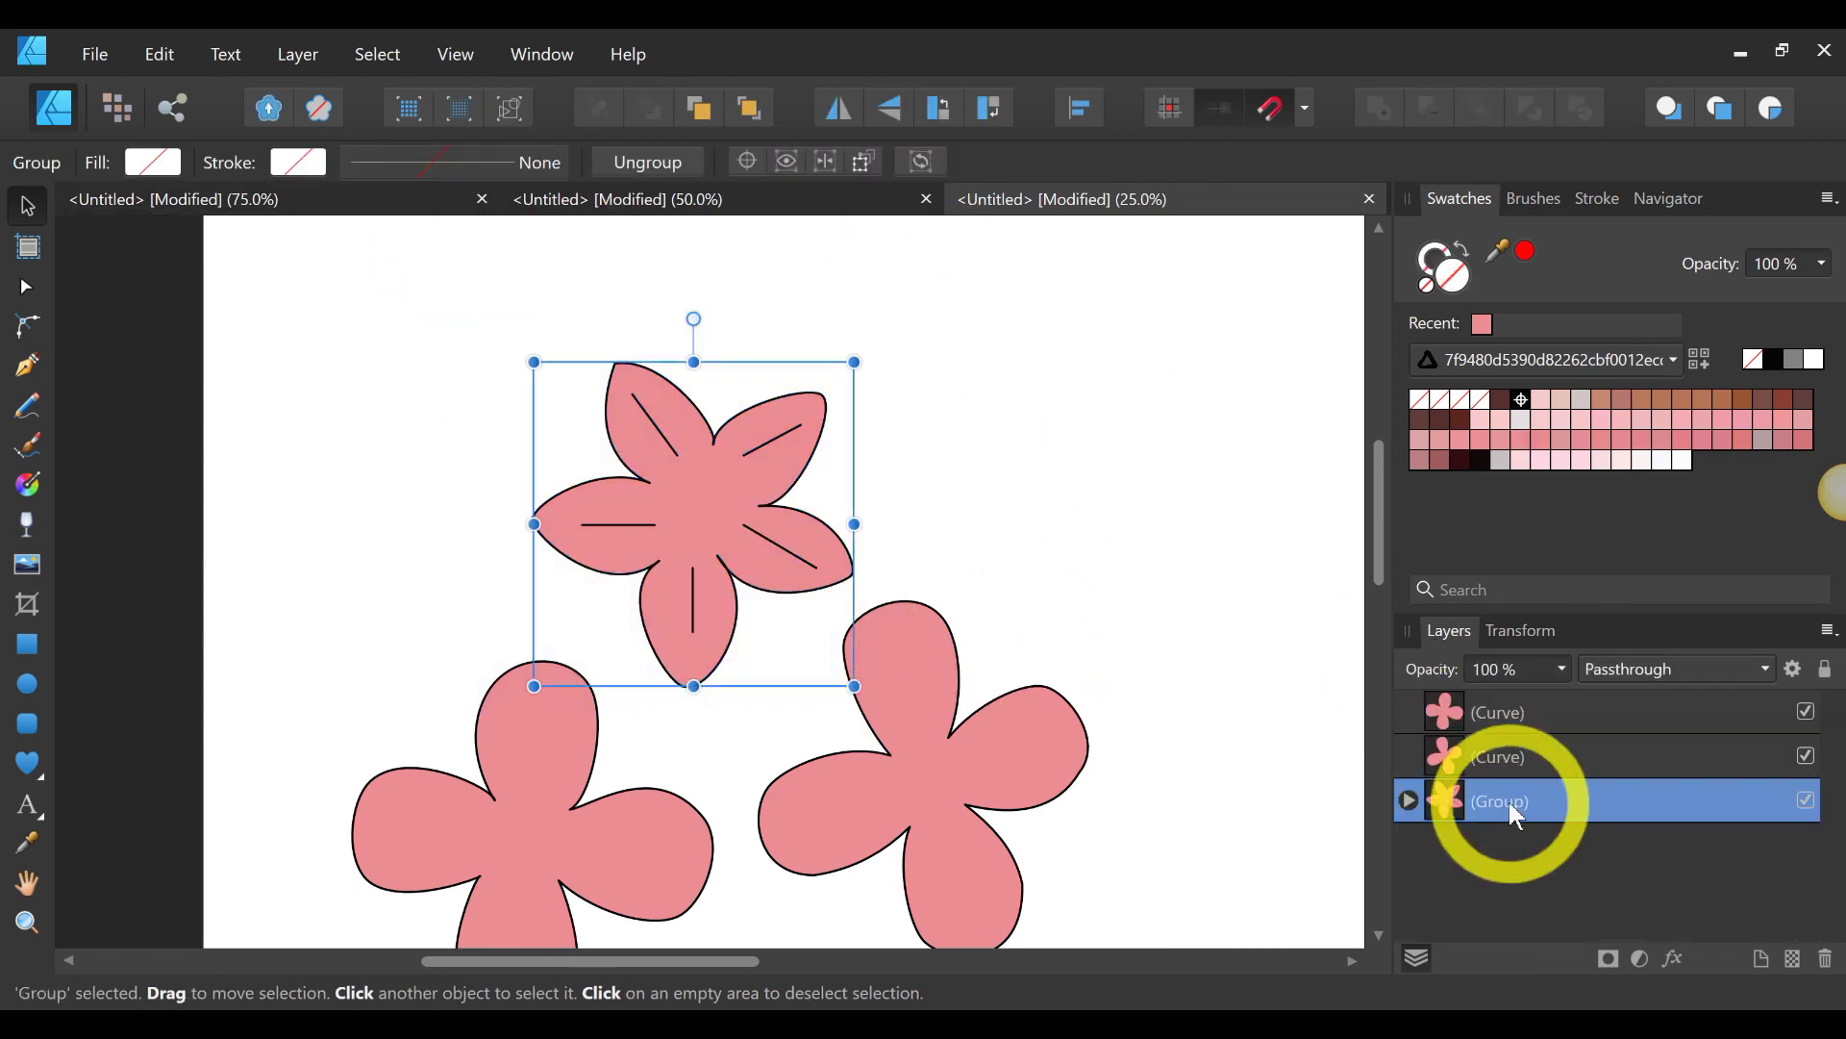
{"action": "left_click_drag", "start_coordinate": [758, 486], "coordinate": [667, 410]}
{"action": "scroll", "coordinate": [1132, 528], "scroll_direction": "down", "scroll_amount": 2}
{"action": "left_click", "coordinate": [1121, 585]}
Step: Draw a straight black centre line with the Pen tool on each of the right-hand four-petal flower's petals
{"action": "left_click", "coordinate": [1057, 630]}
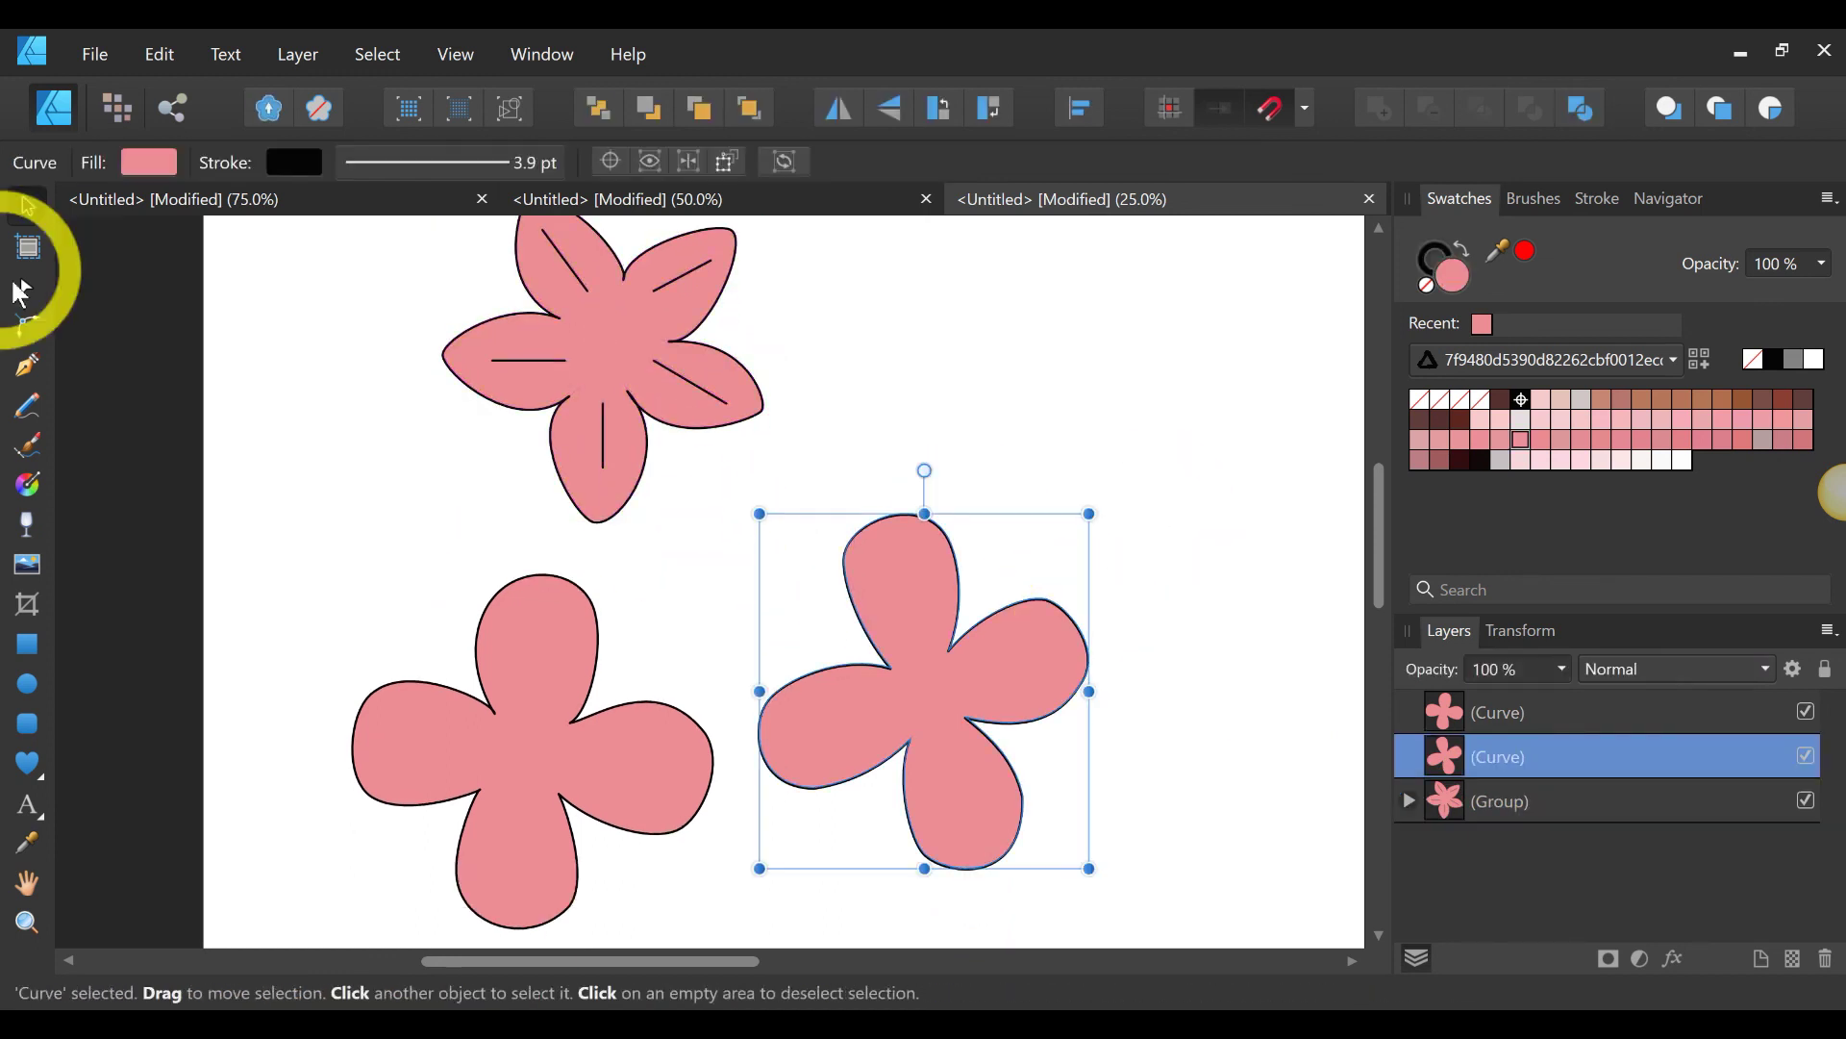
{"action": "left_click", "coordinate": [34, 380]}
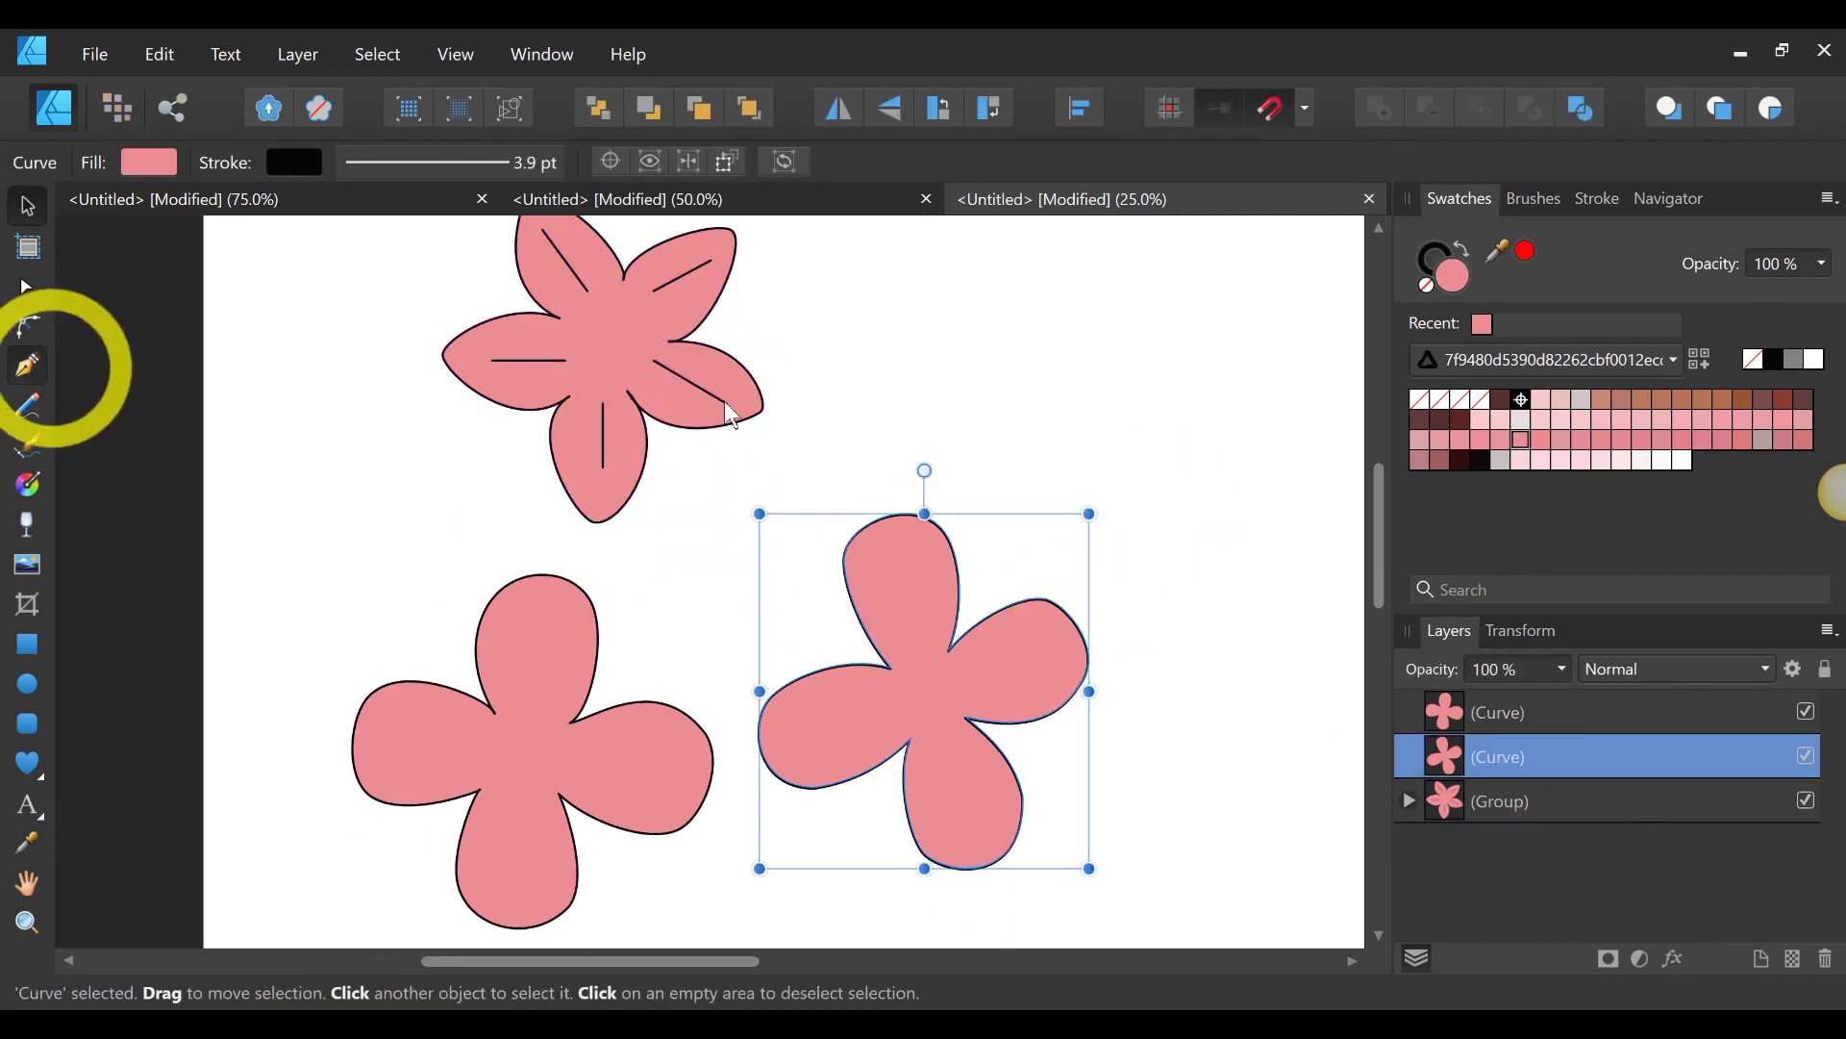
{"action": "left_click", "coordinate": [895, 549]}
{"action": "left_click", "coordinate": [924, 643]}
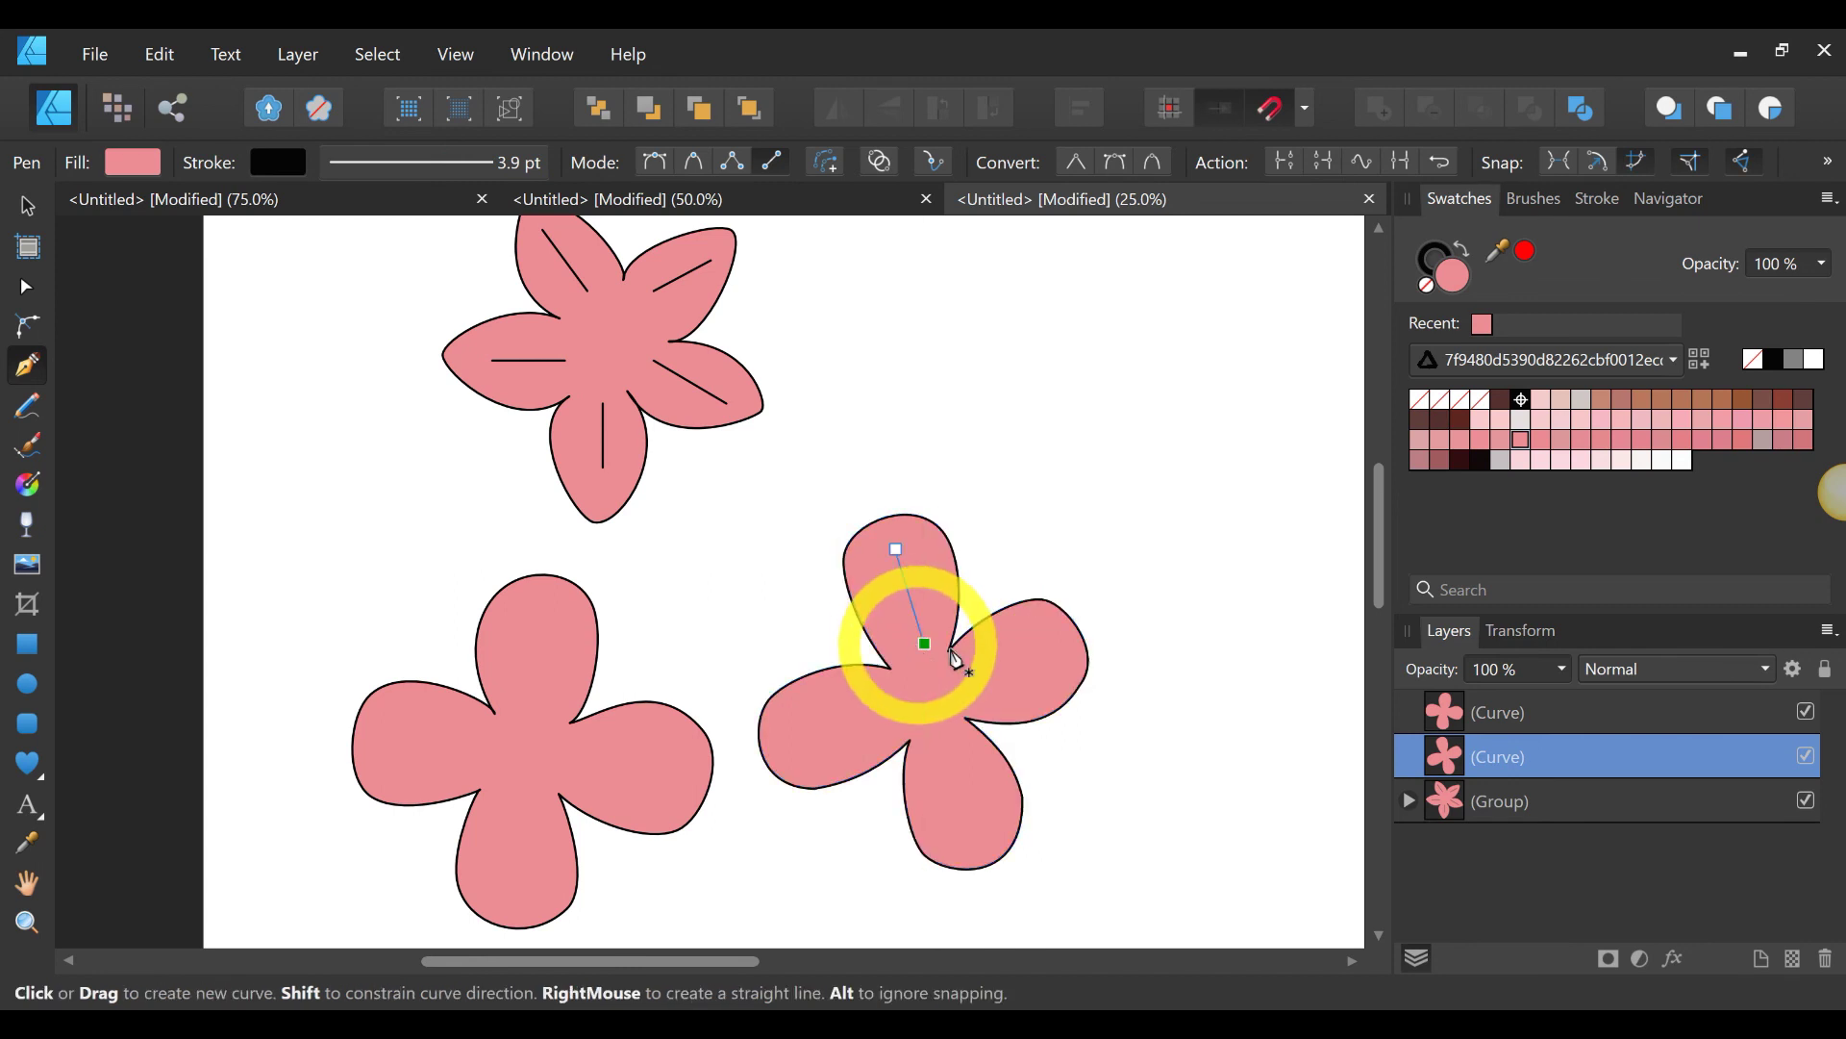
{"action": "left_click", "coordinate": [967, 690]}
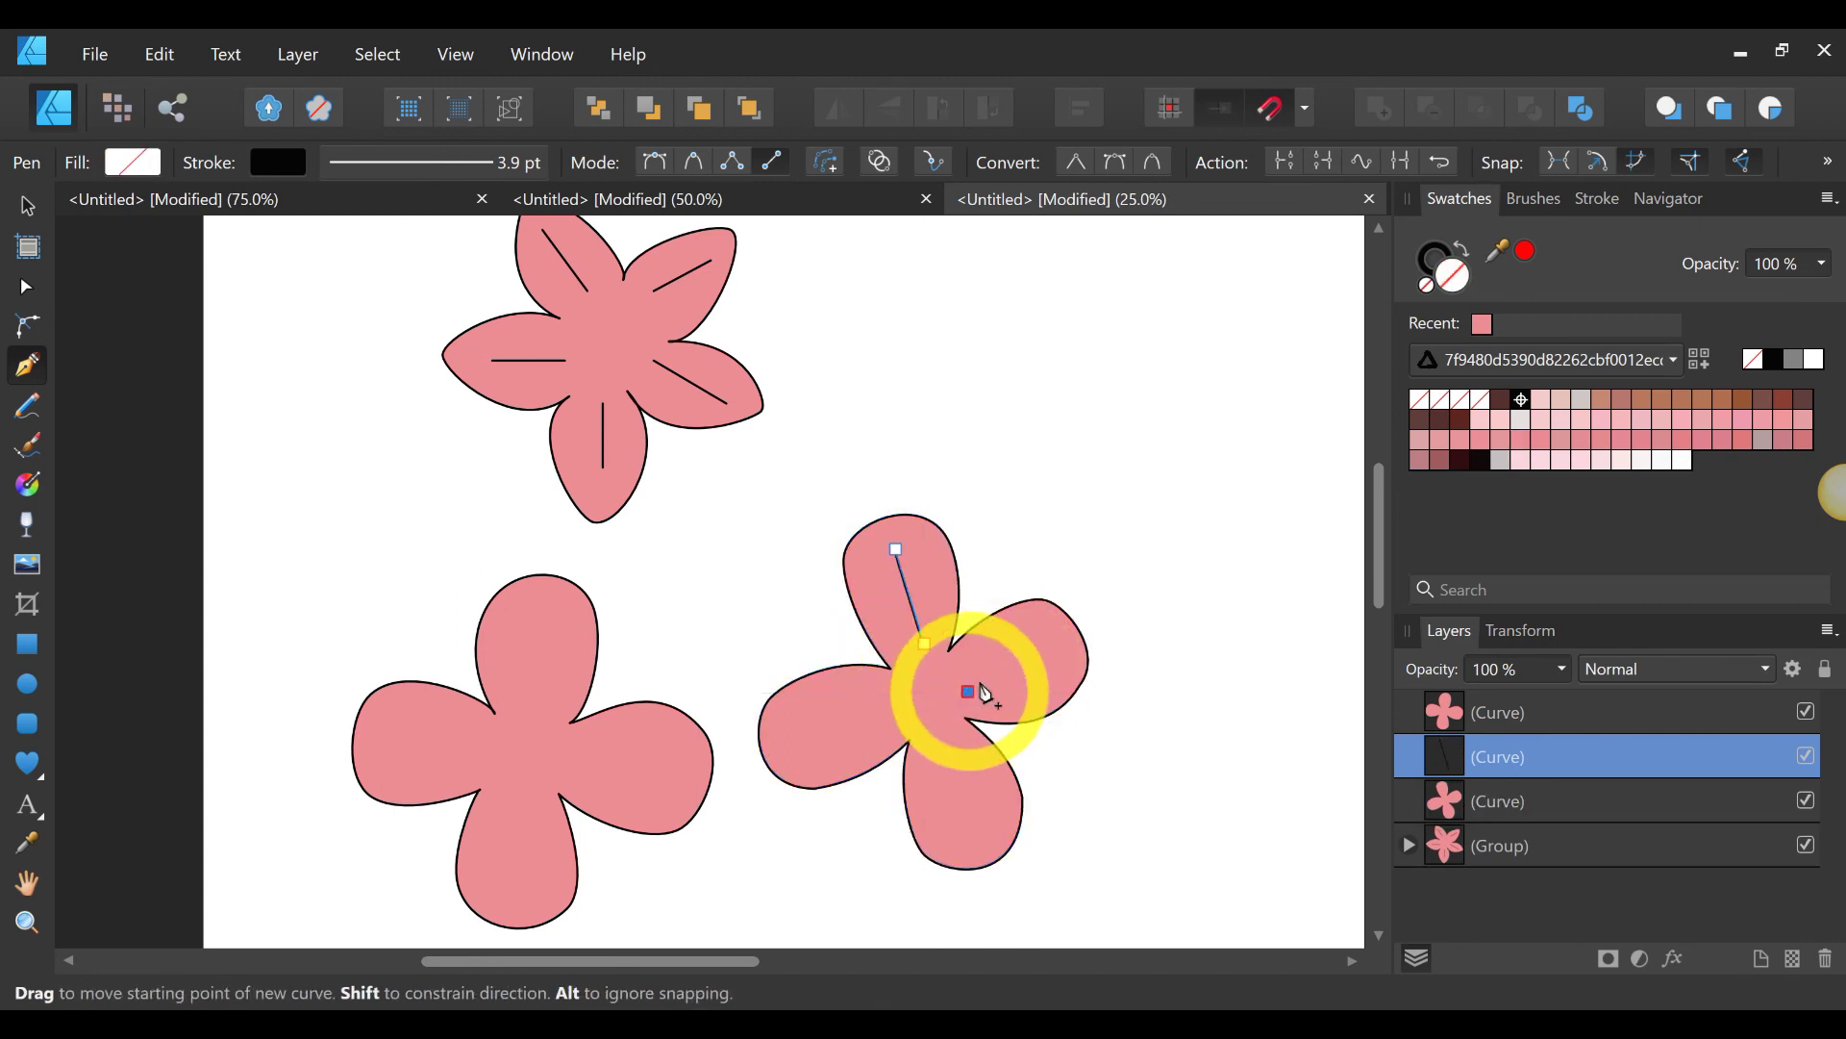
{"action": "left_click", "coordinate": [1056, 657]}
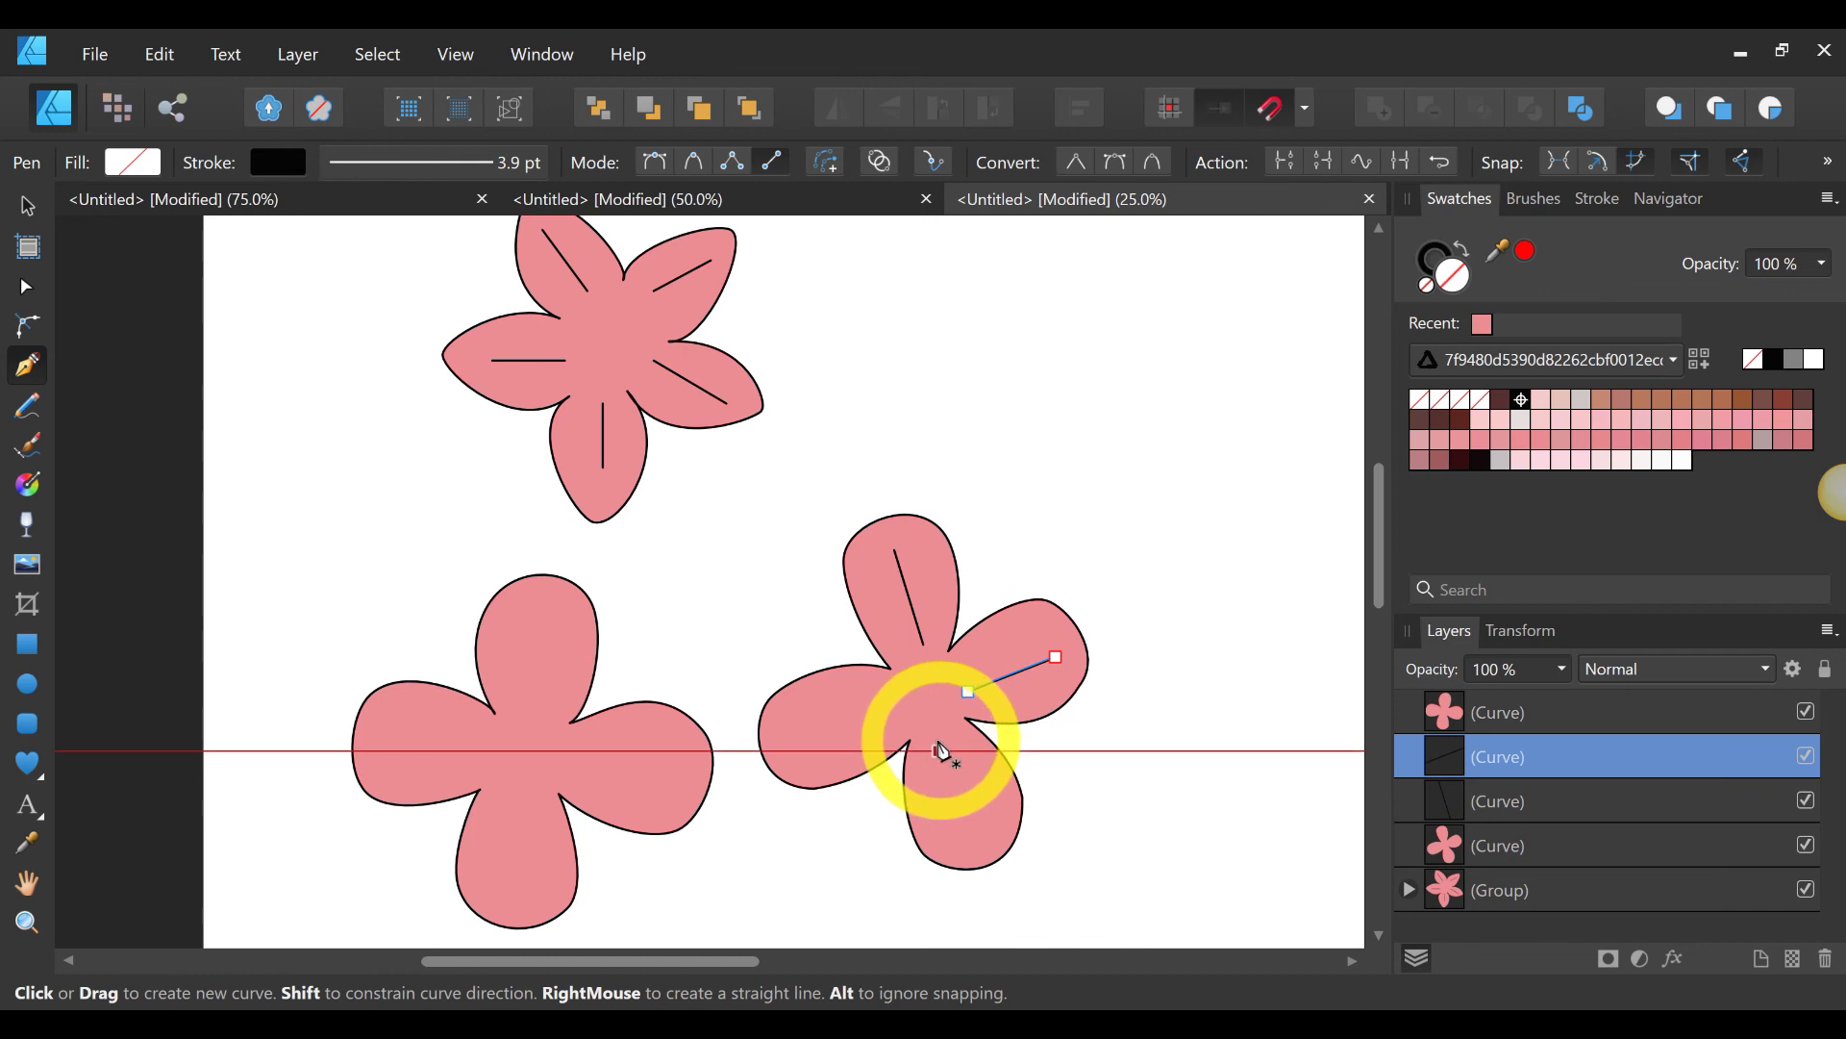
{"action": "left_click", "coordinate": [941, 751]}
{"action": "left_click", "coordinate": [968, 819]}
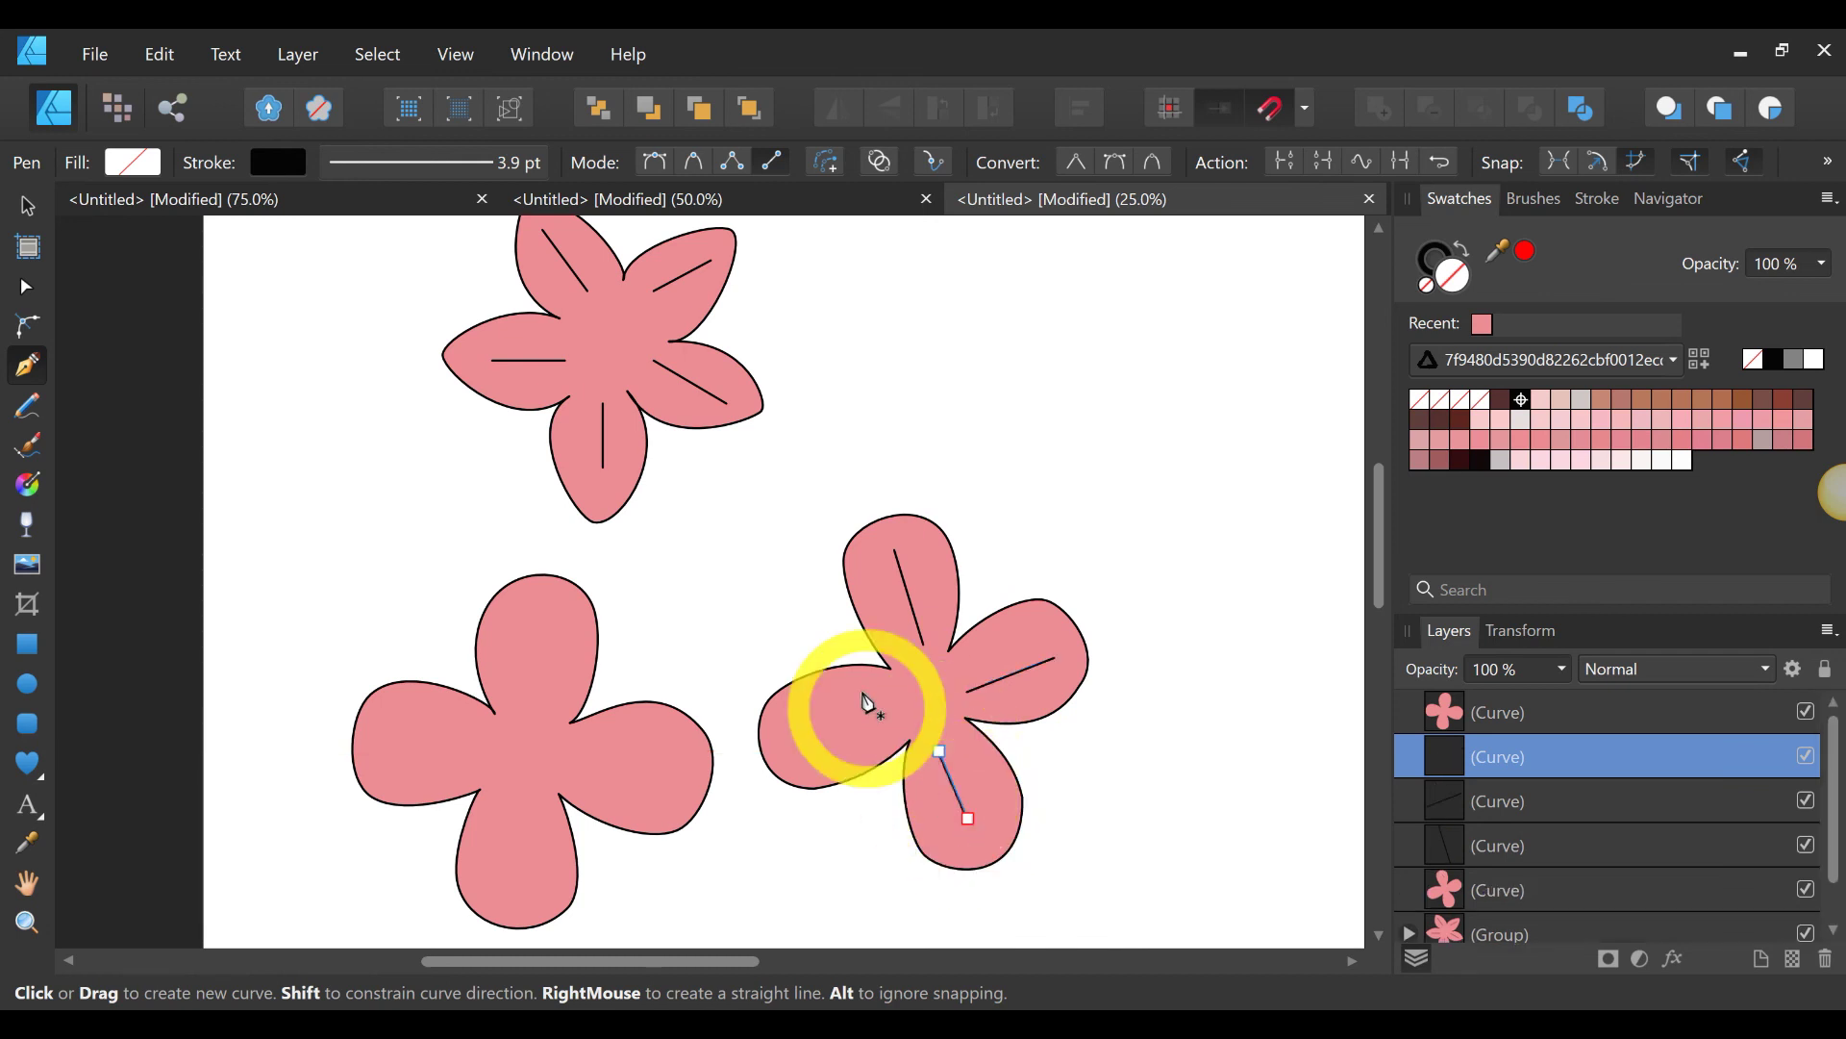
{"action": "left_click", "coordinate": [819, 726]}
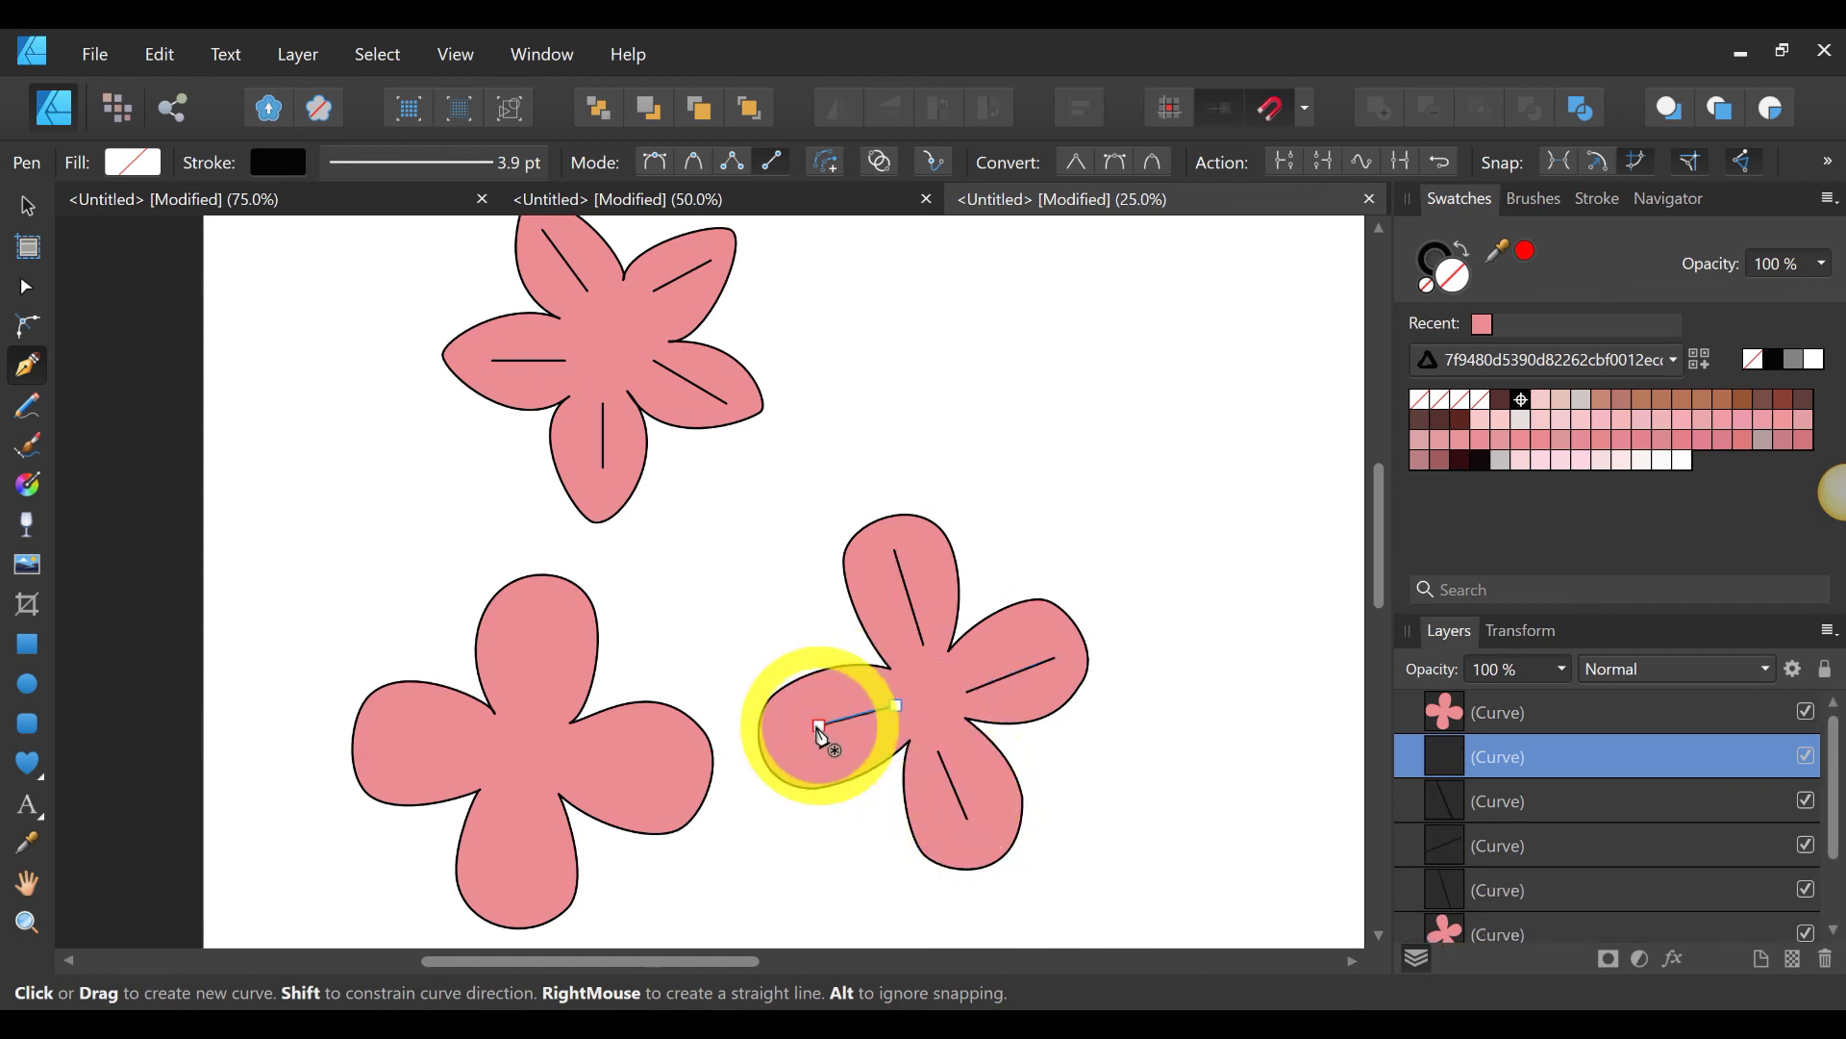
Step: Draw straight centre lines on the left-hand four-petal flower's top and right petals
{"action": "left_click", "coordinate": [540, 620]}
{"action": "left_click", "coordinate": [532, 706]}
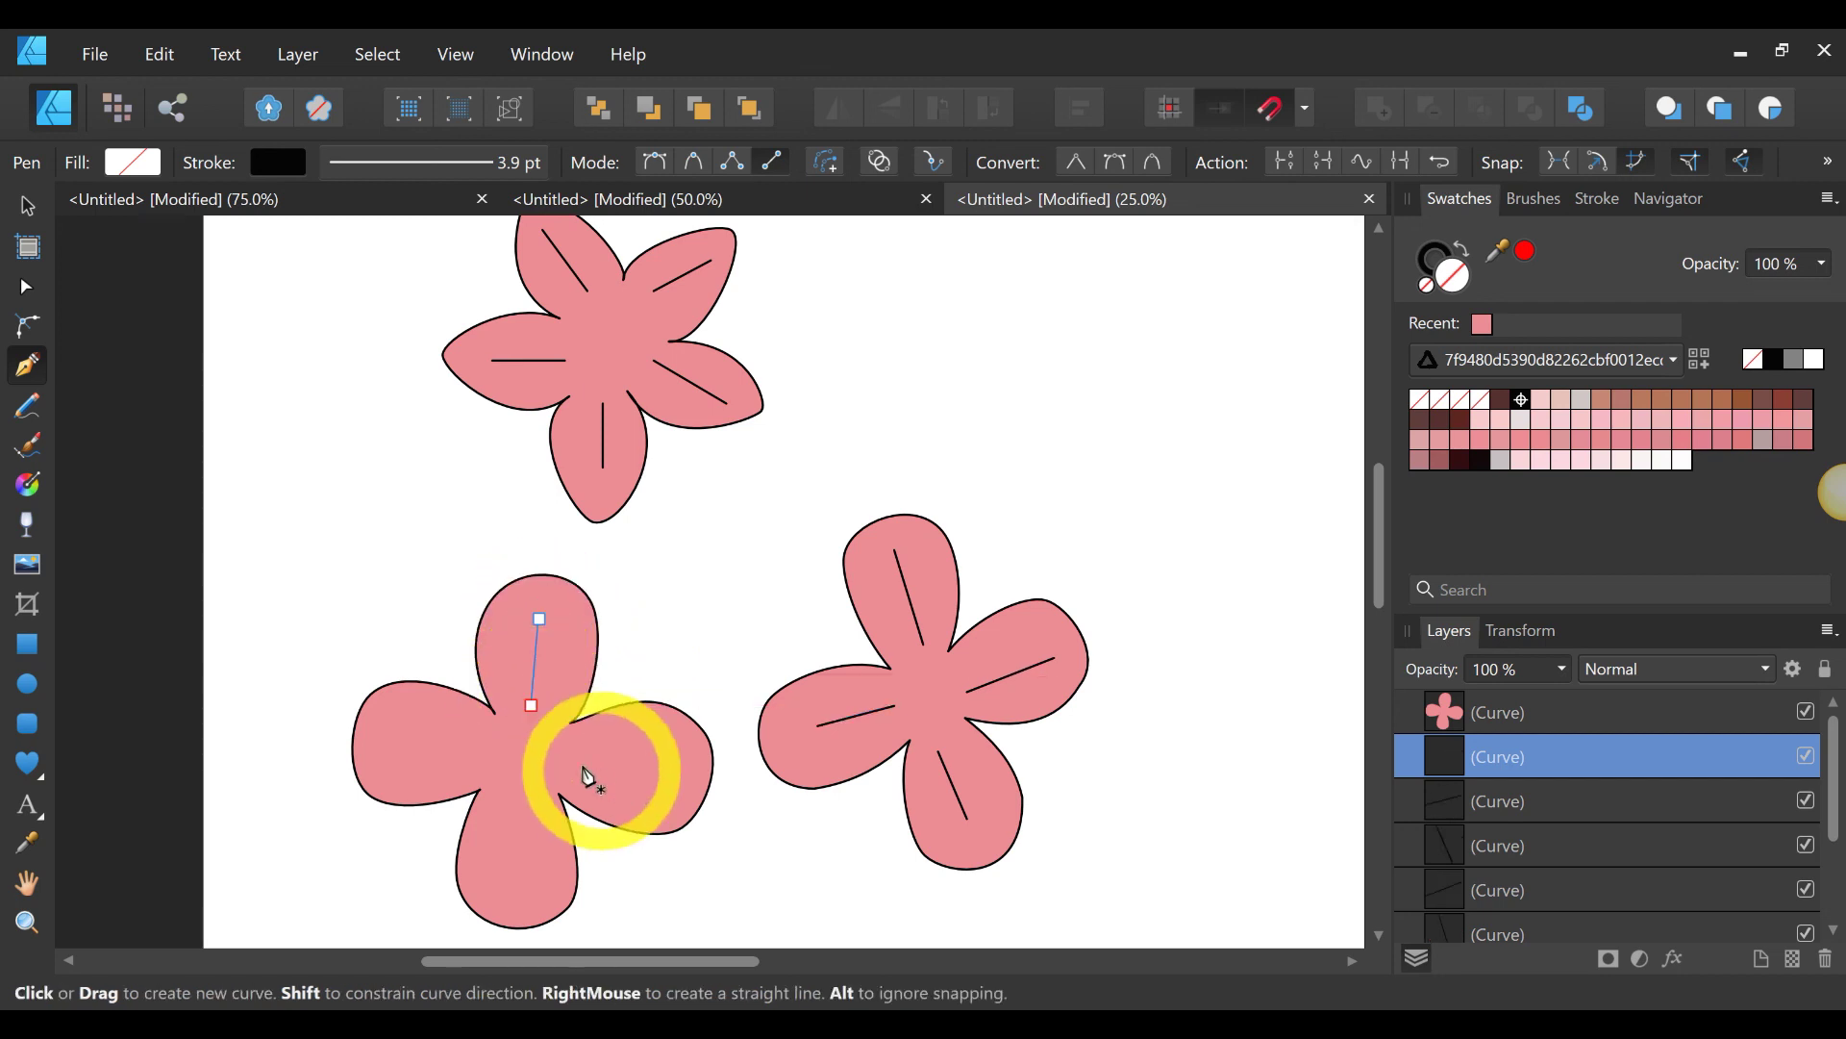
{"action": "left_click", "coordinate": [573, 750]}
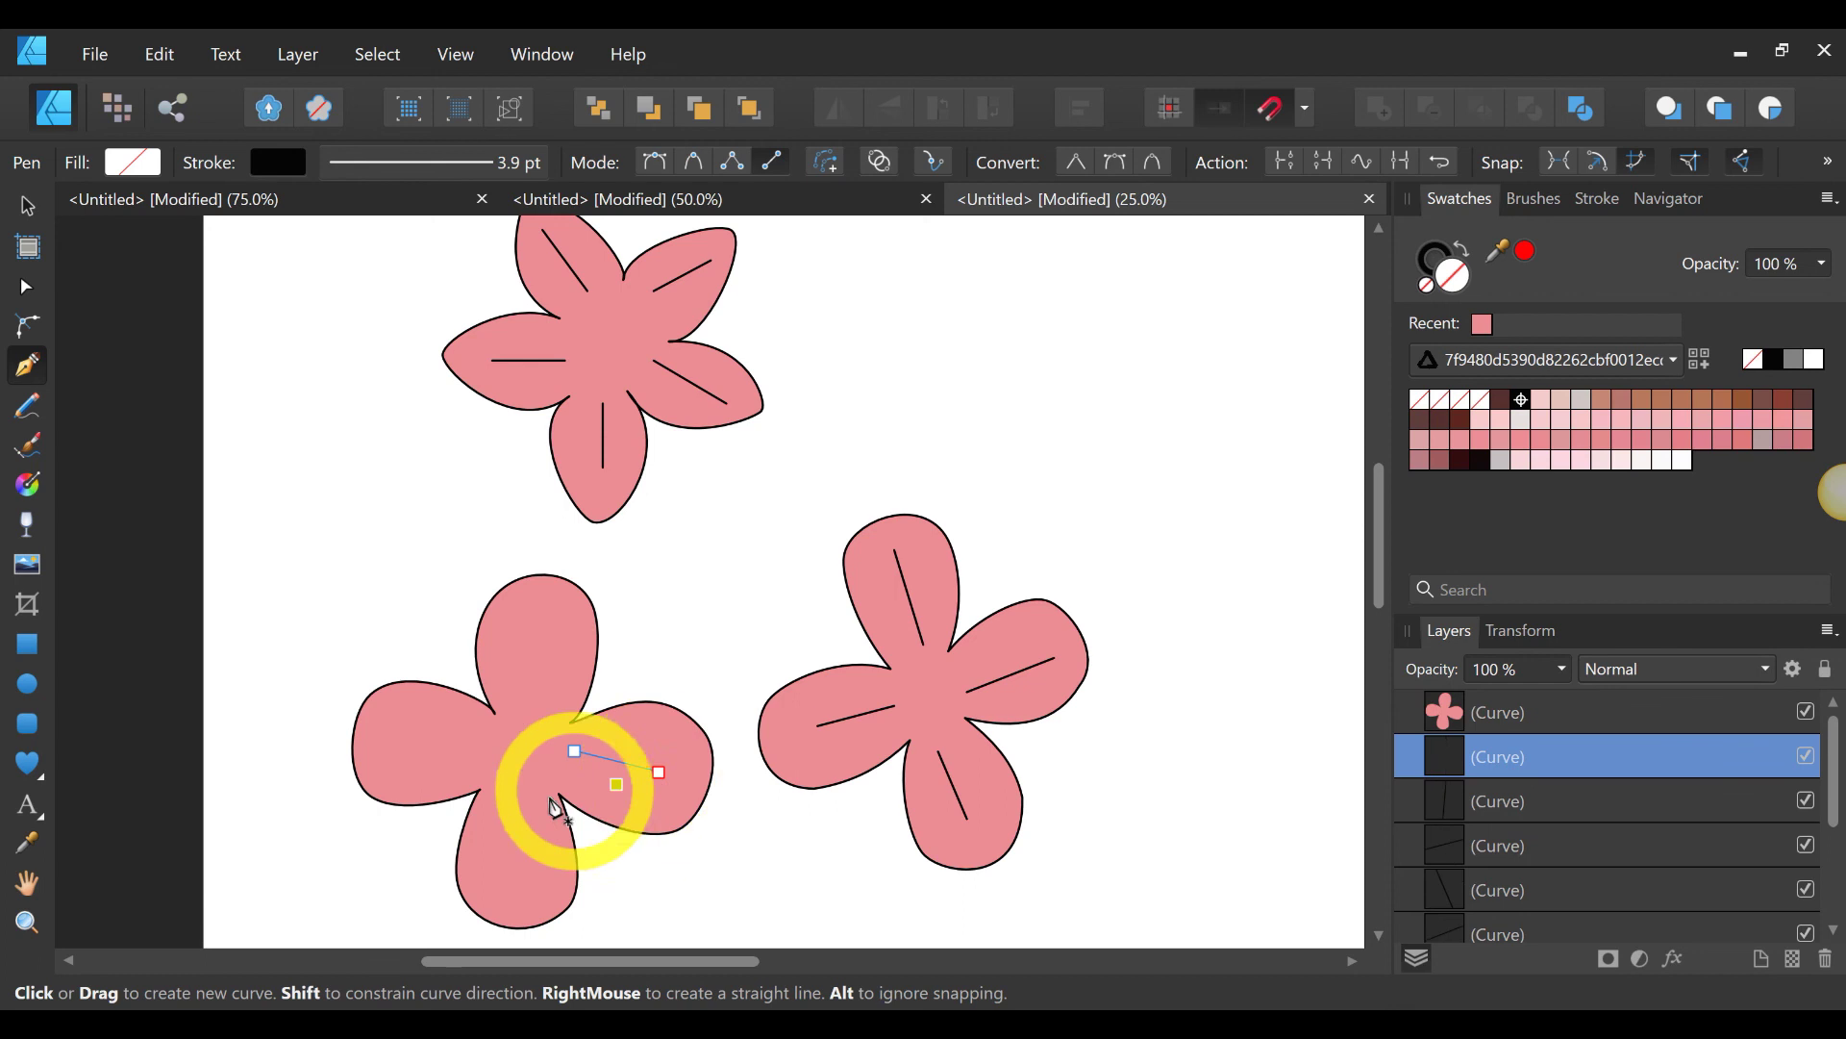
{"action": "left_click", "coordinate": [535, 620]}
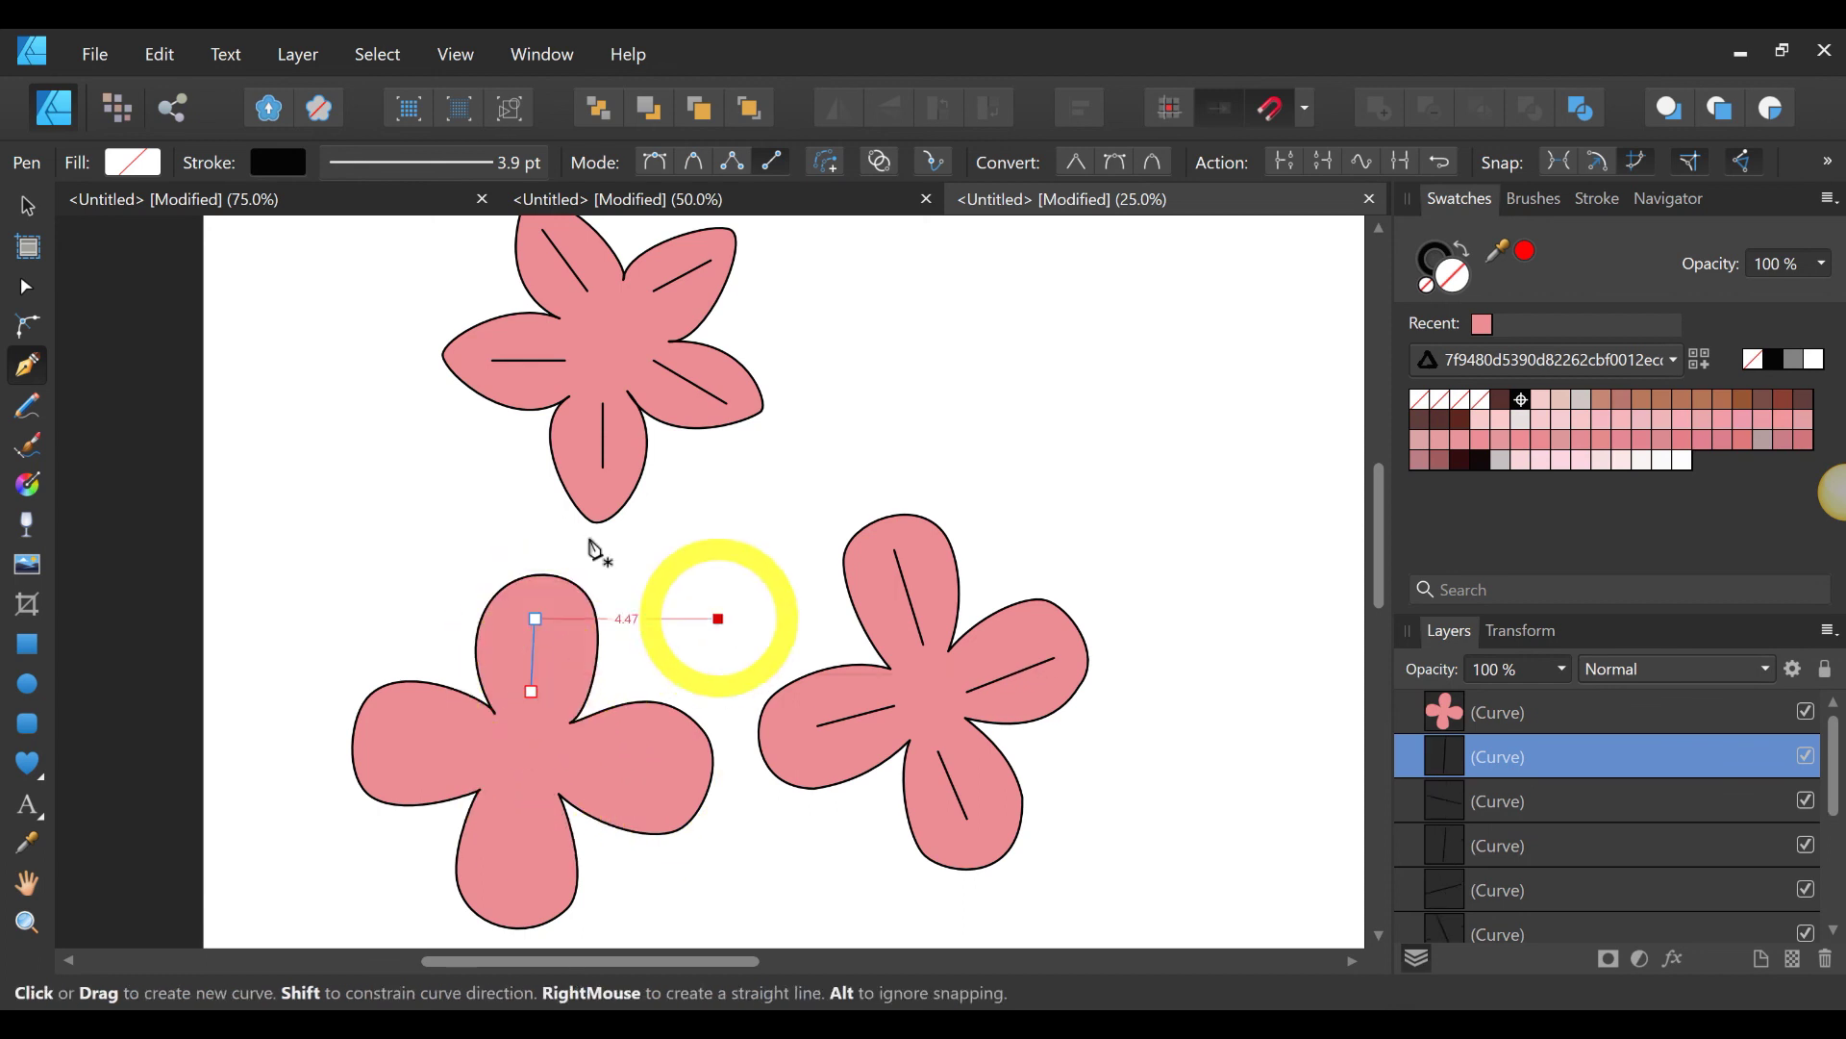
Step: Send the left-hand four-petal flower to the back, behind its centre lines
{"action": "left_click", "coordinate": [27, 208]}
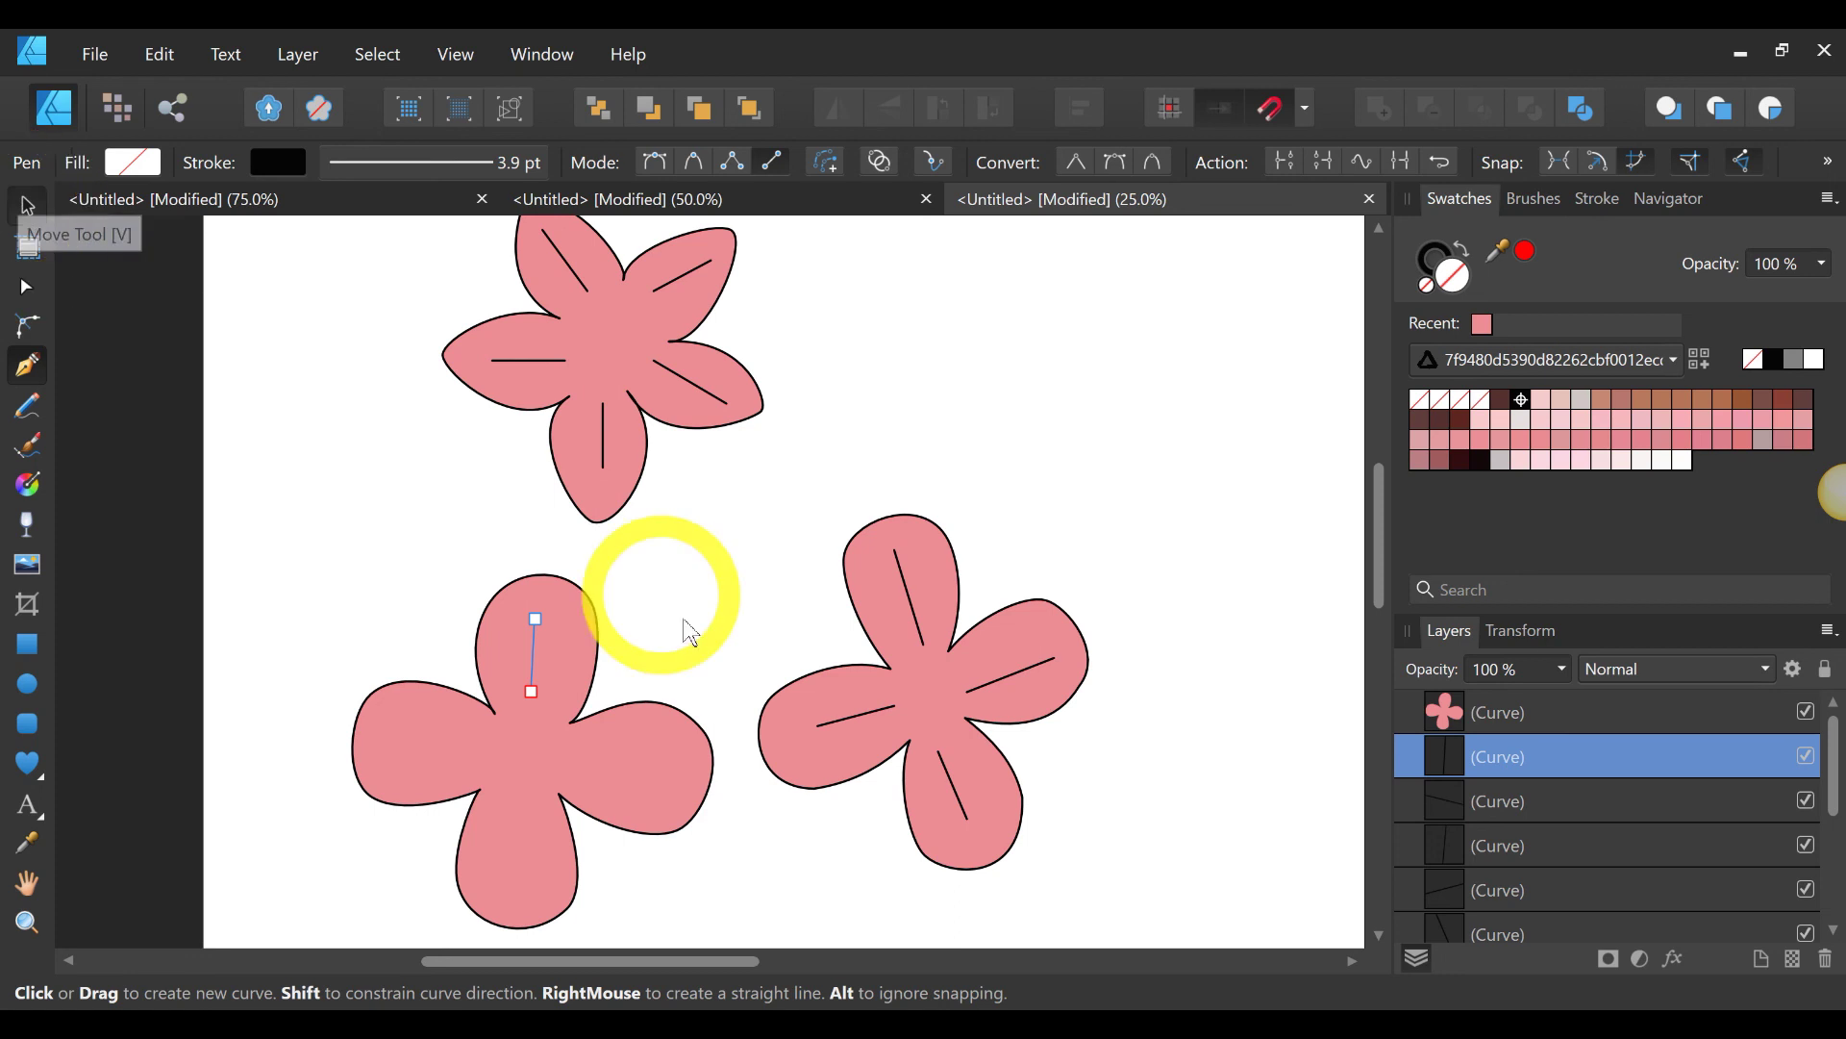
{"action": "left_click", "coordinate": [701, 629]}
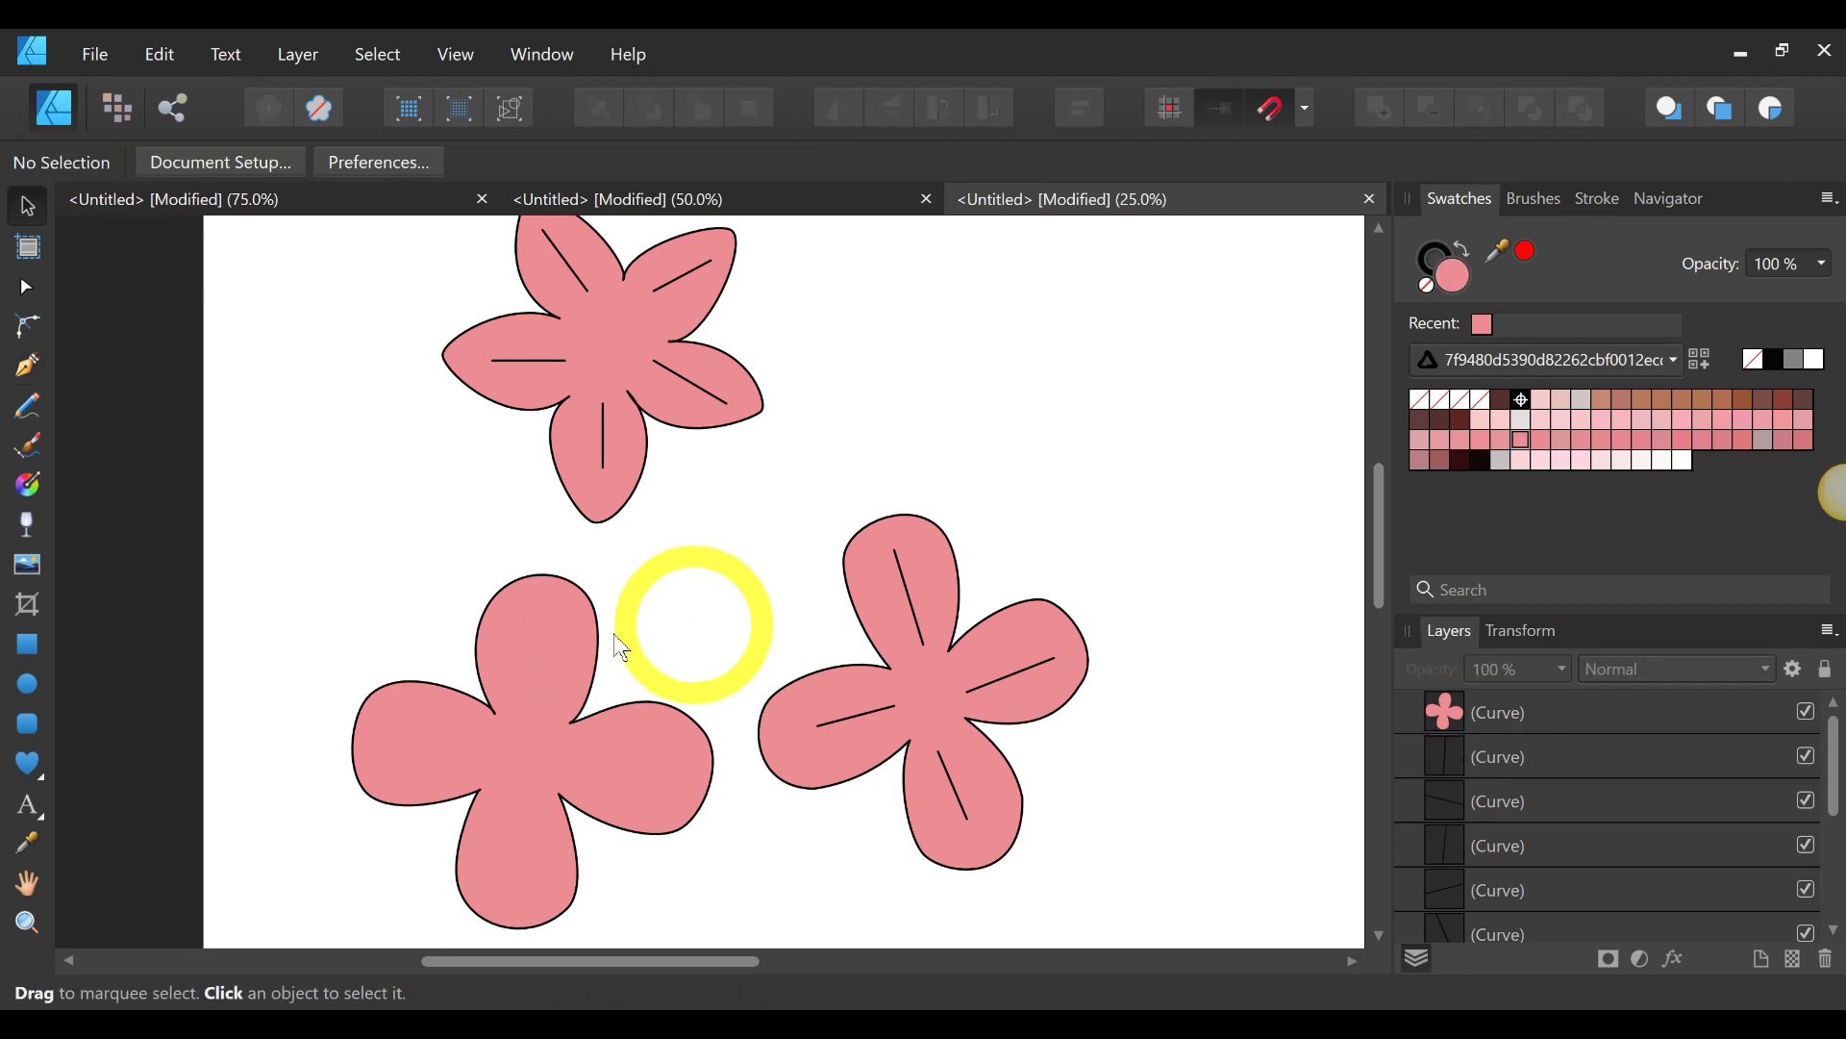
{"action": "left_click", "coordinate": [596, 712]}
{"action": "left_click", "coordinate": [598, 104]}
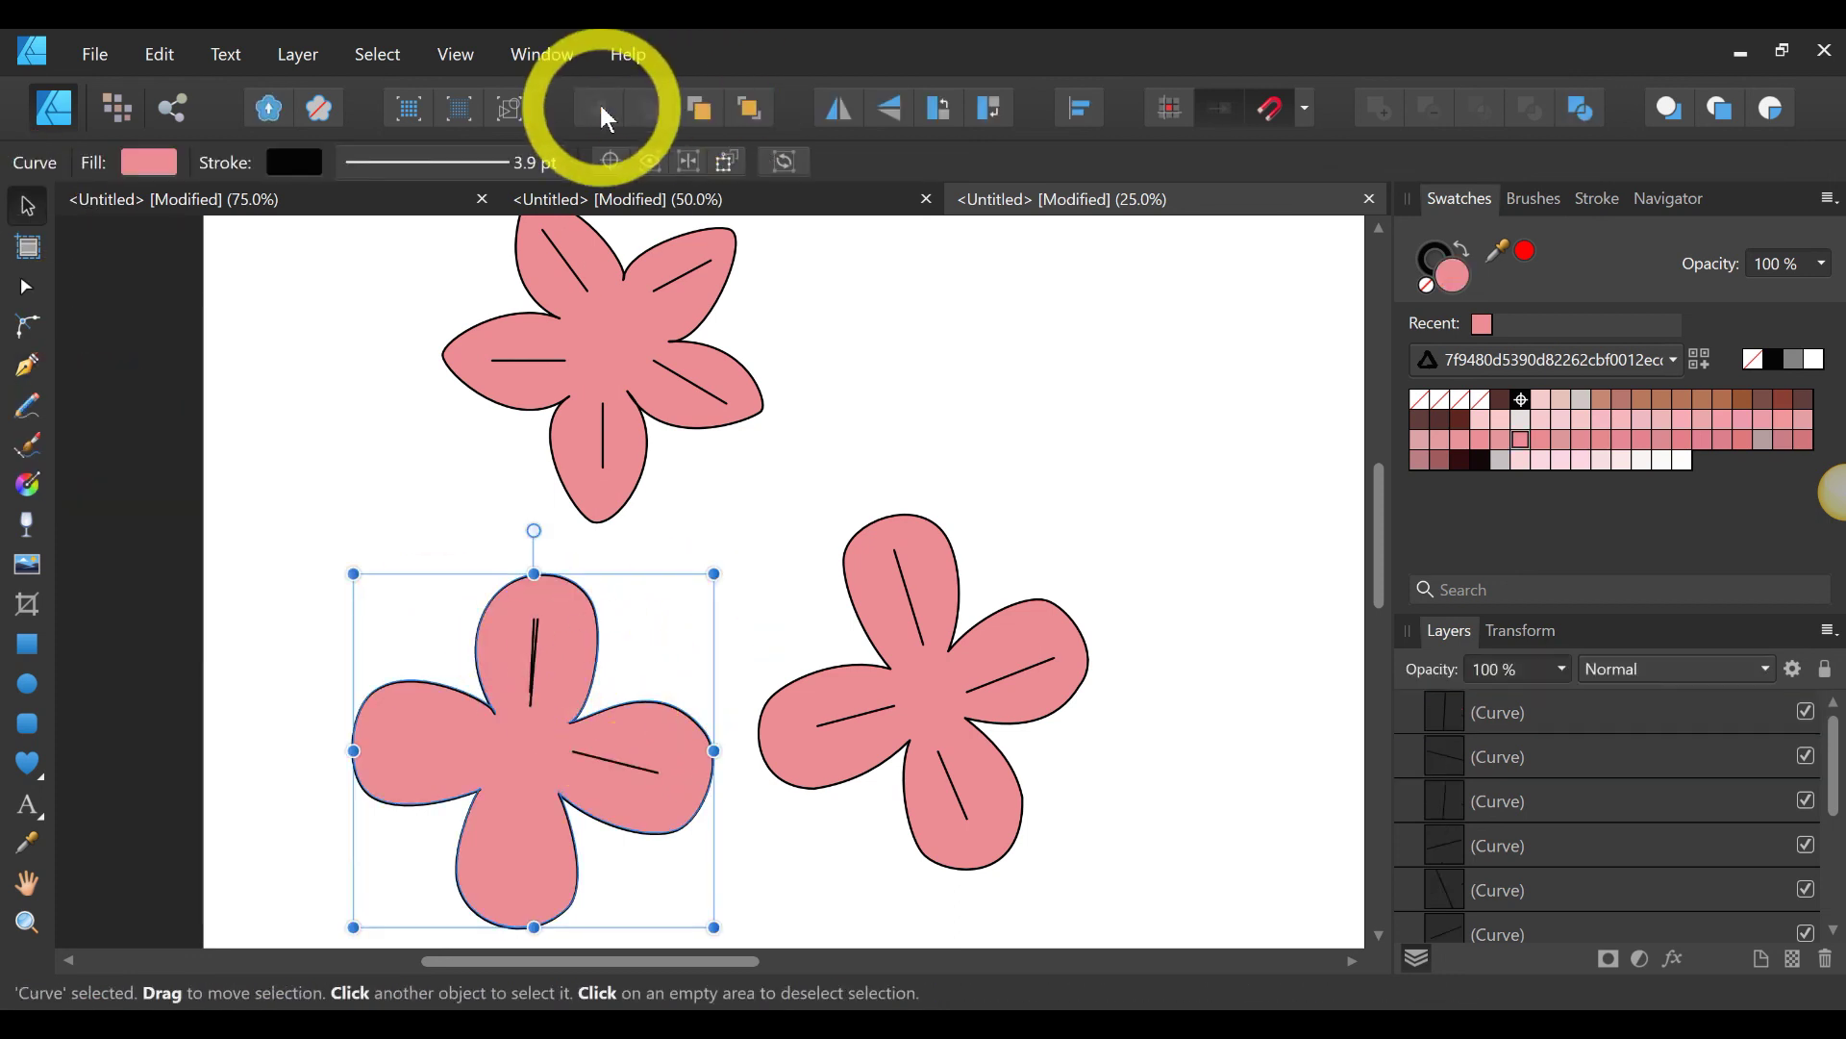
Step: Pull the duplicate centre line off the left-hand flower's top petal and delete it
{"action": "left_click", "coordinate": [712, 611]}
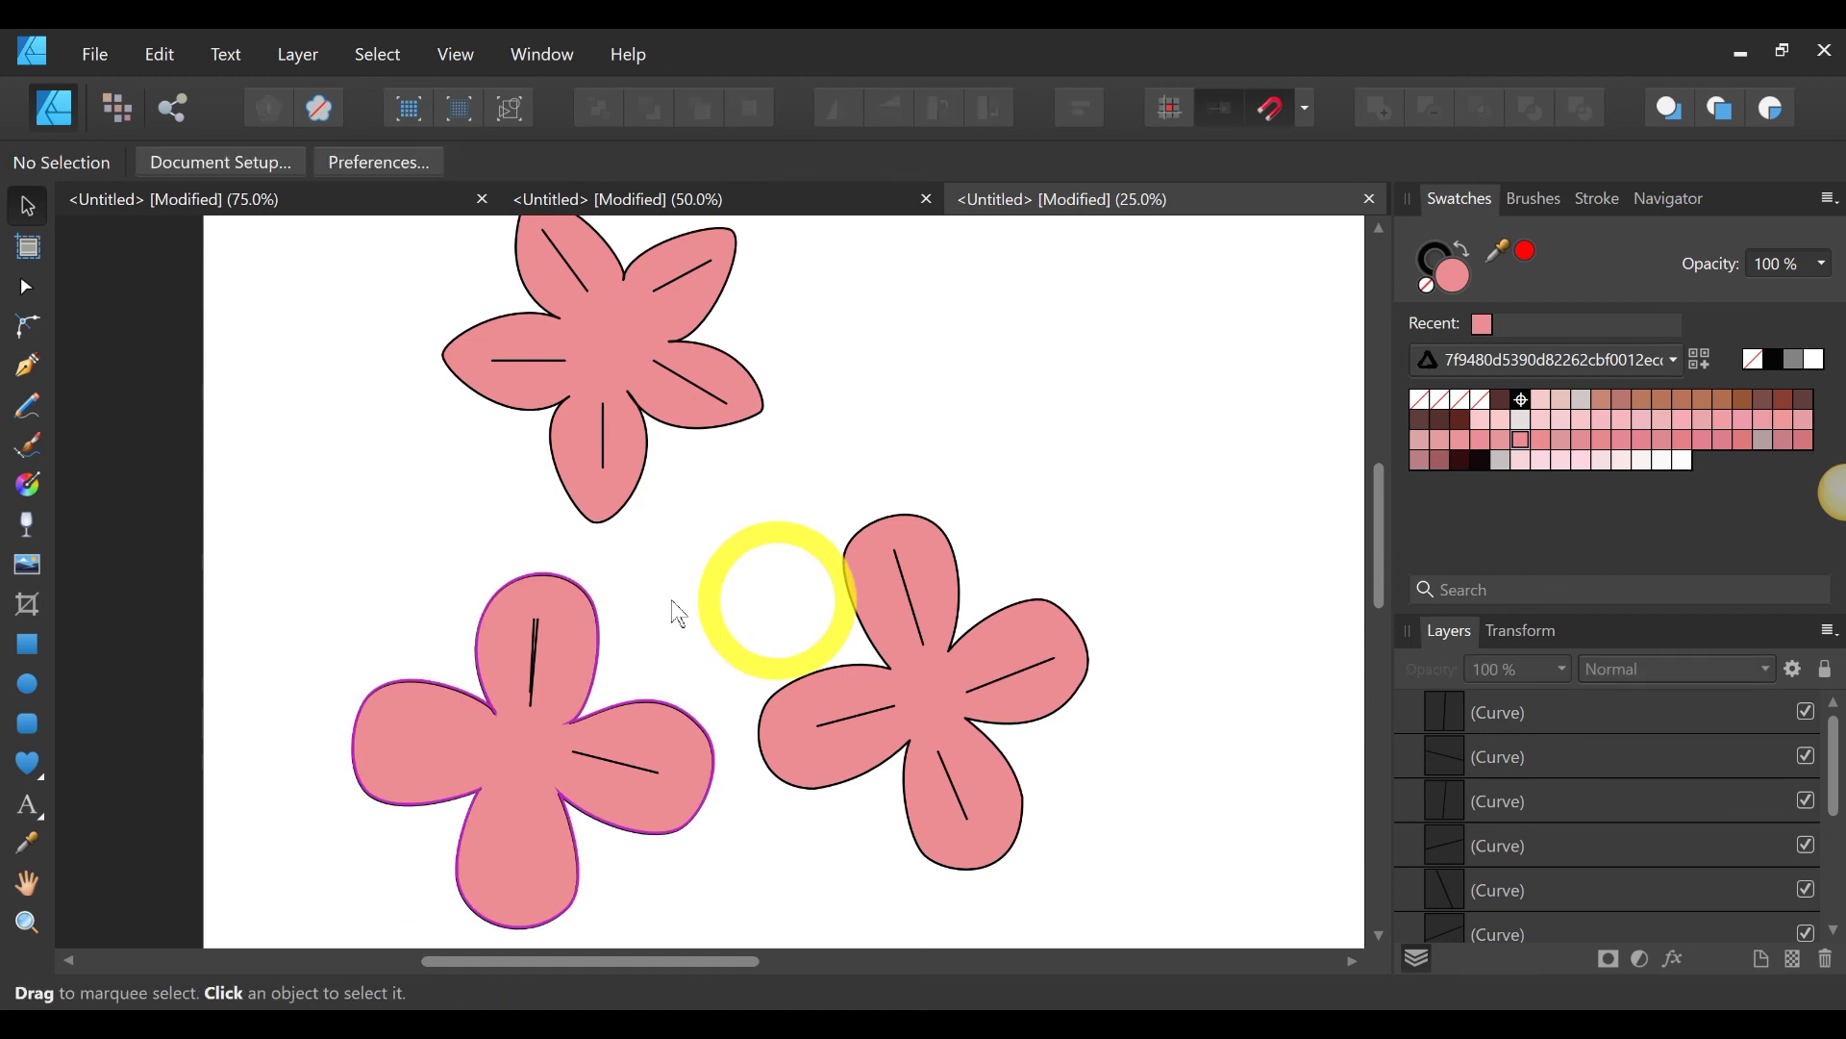
{"action": "left_click", "coordinate": [535, 642]}
{"action": "left_click_drag", "start_coordinate": [714, 585], "coordinate": [706, 571]}
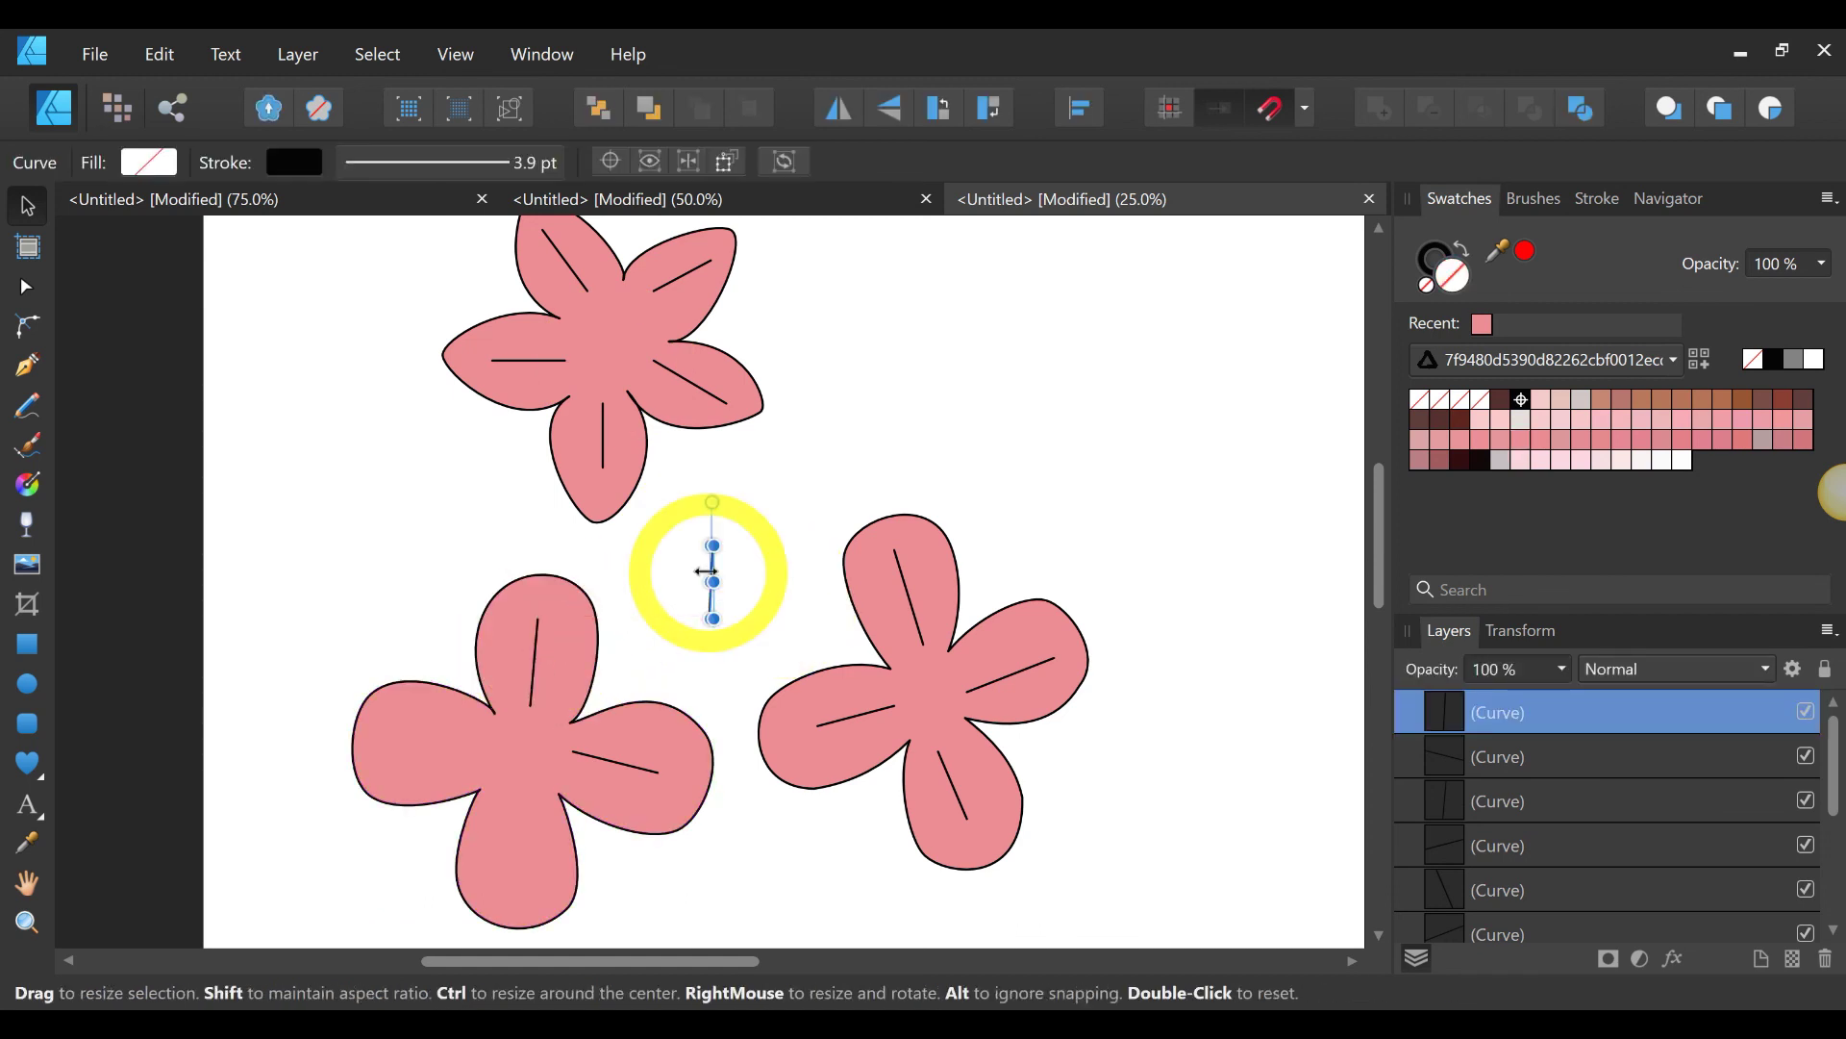
{"action": "left_click", "coordinate": [731, 538]}
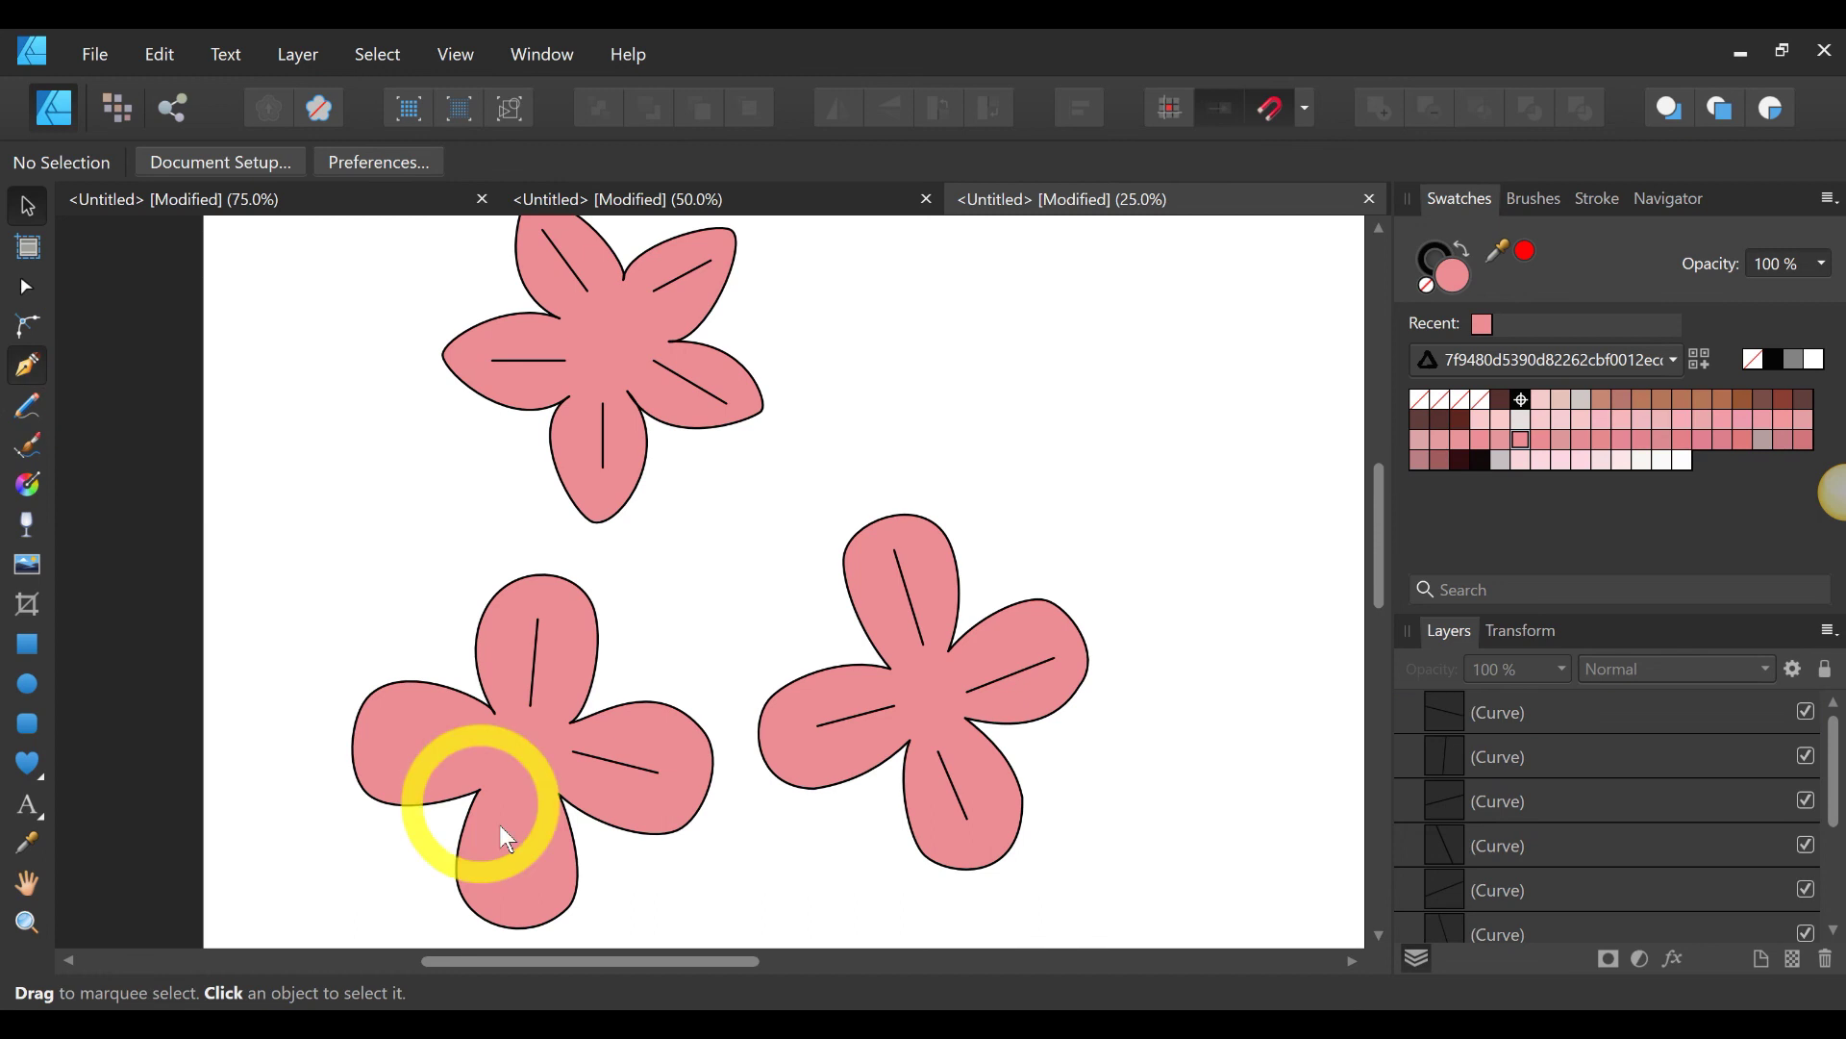
Step: Draw straight centre lines on the left-hand four-petal flower's bottom and left petals, and deselect everything
{"action": "left_click", "coordinate": [27, 365]}
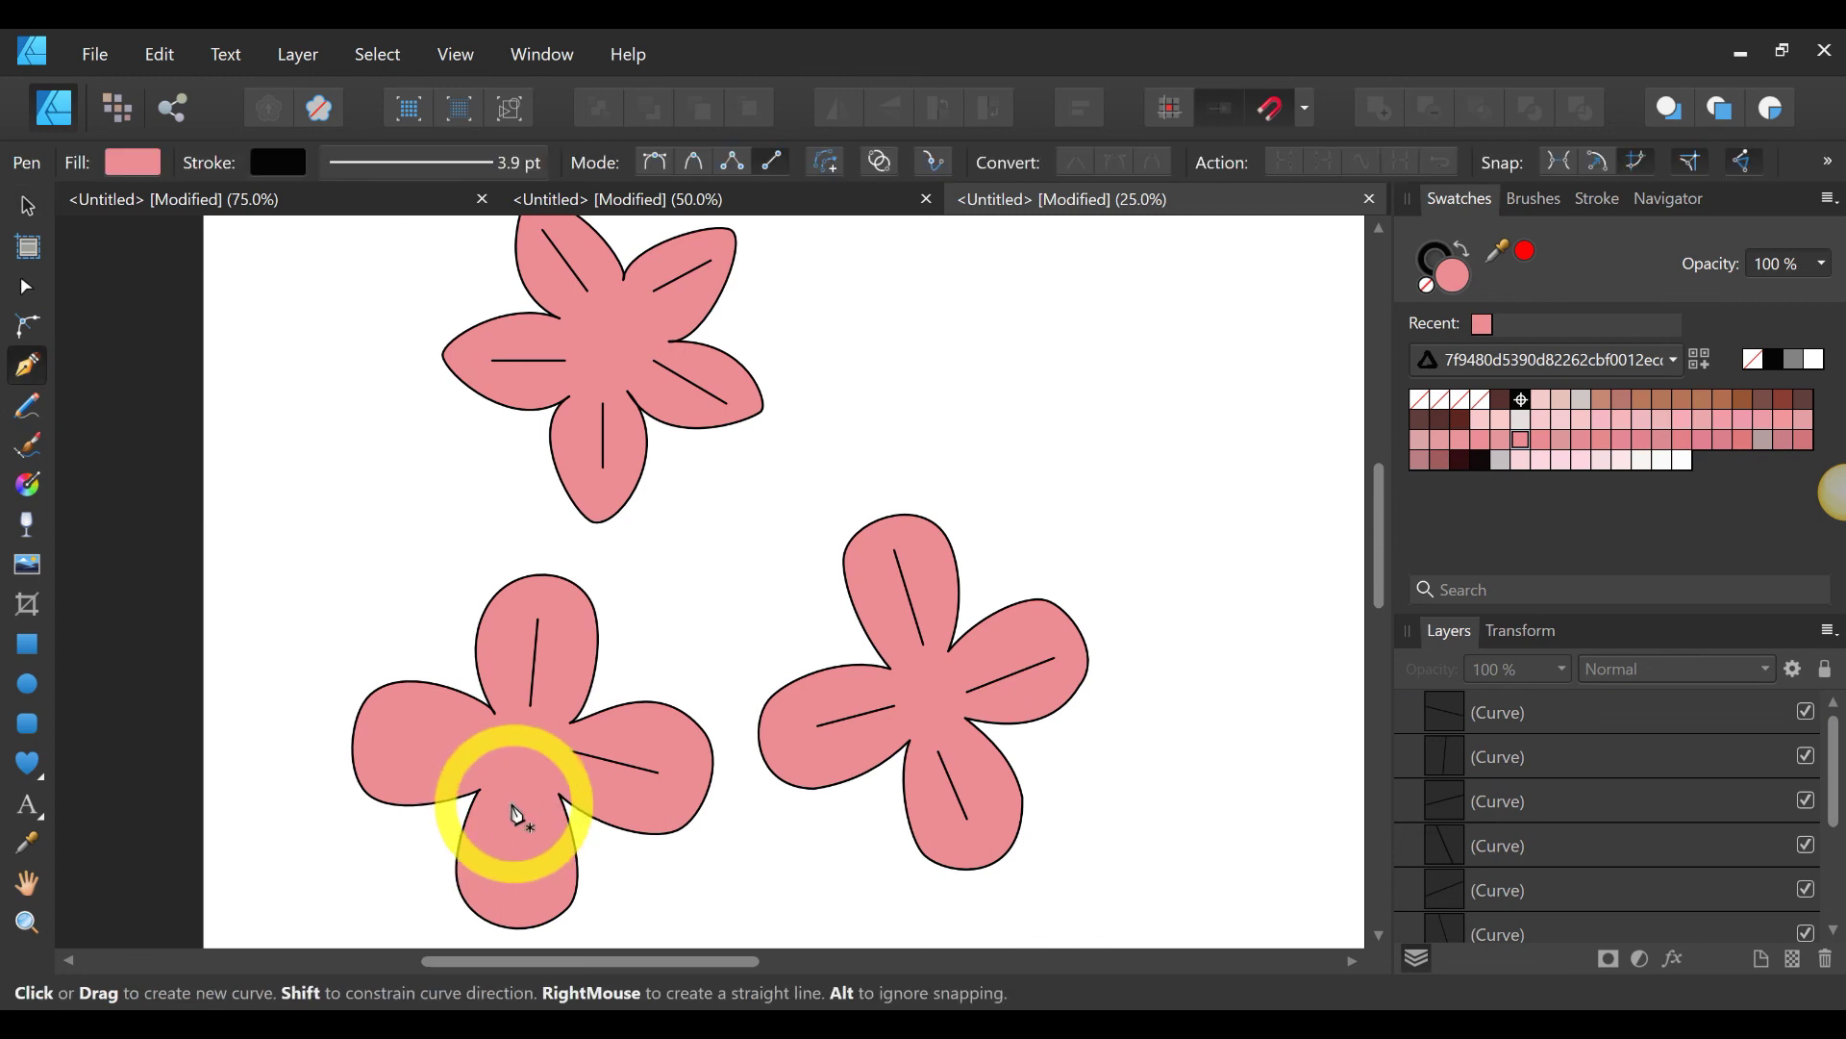
{"action": "left_click", "coordinate": [513, 803]}
{"action": "left_click", "coordinate": [514, 889]}
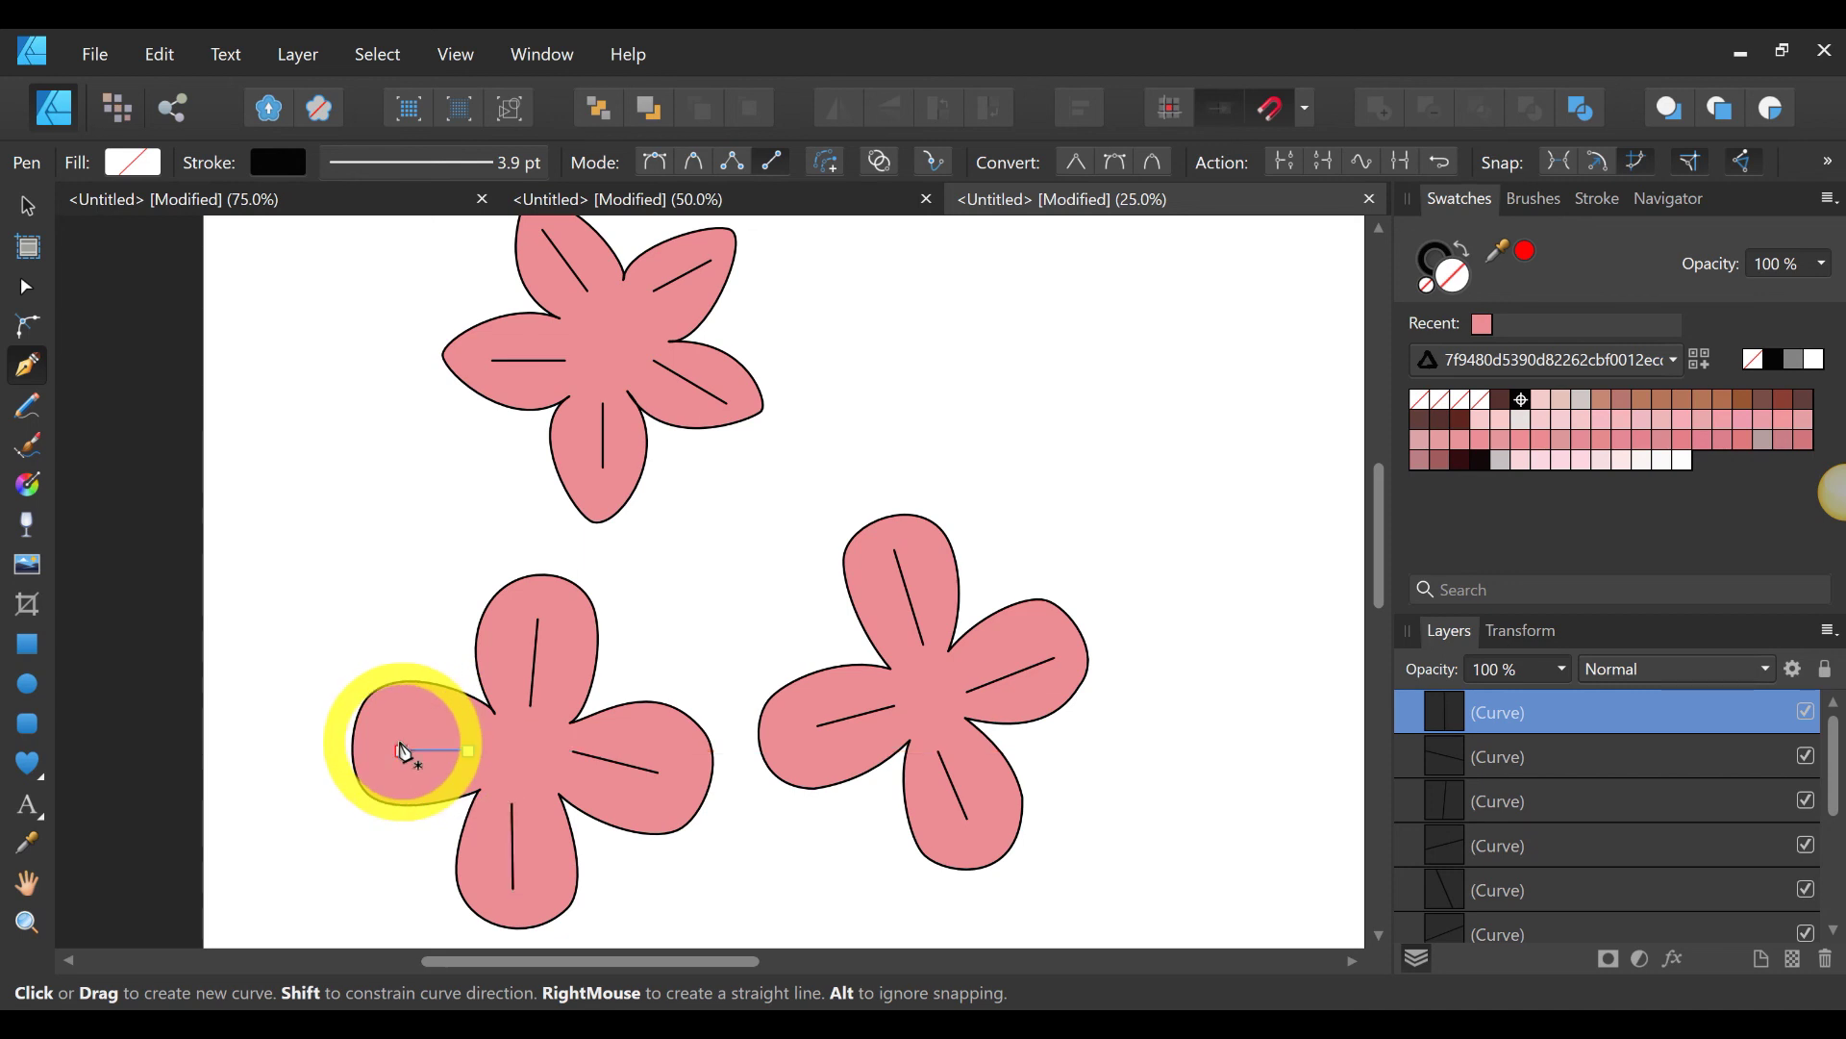
{"action": "left_click", "coordinate": [402, 750]}
{"action": "left_click", "coordinate": [28, 205]}
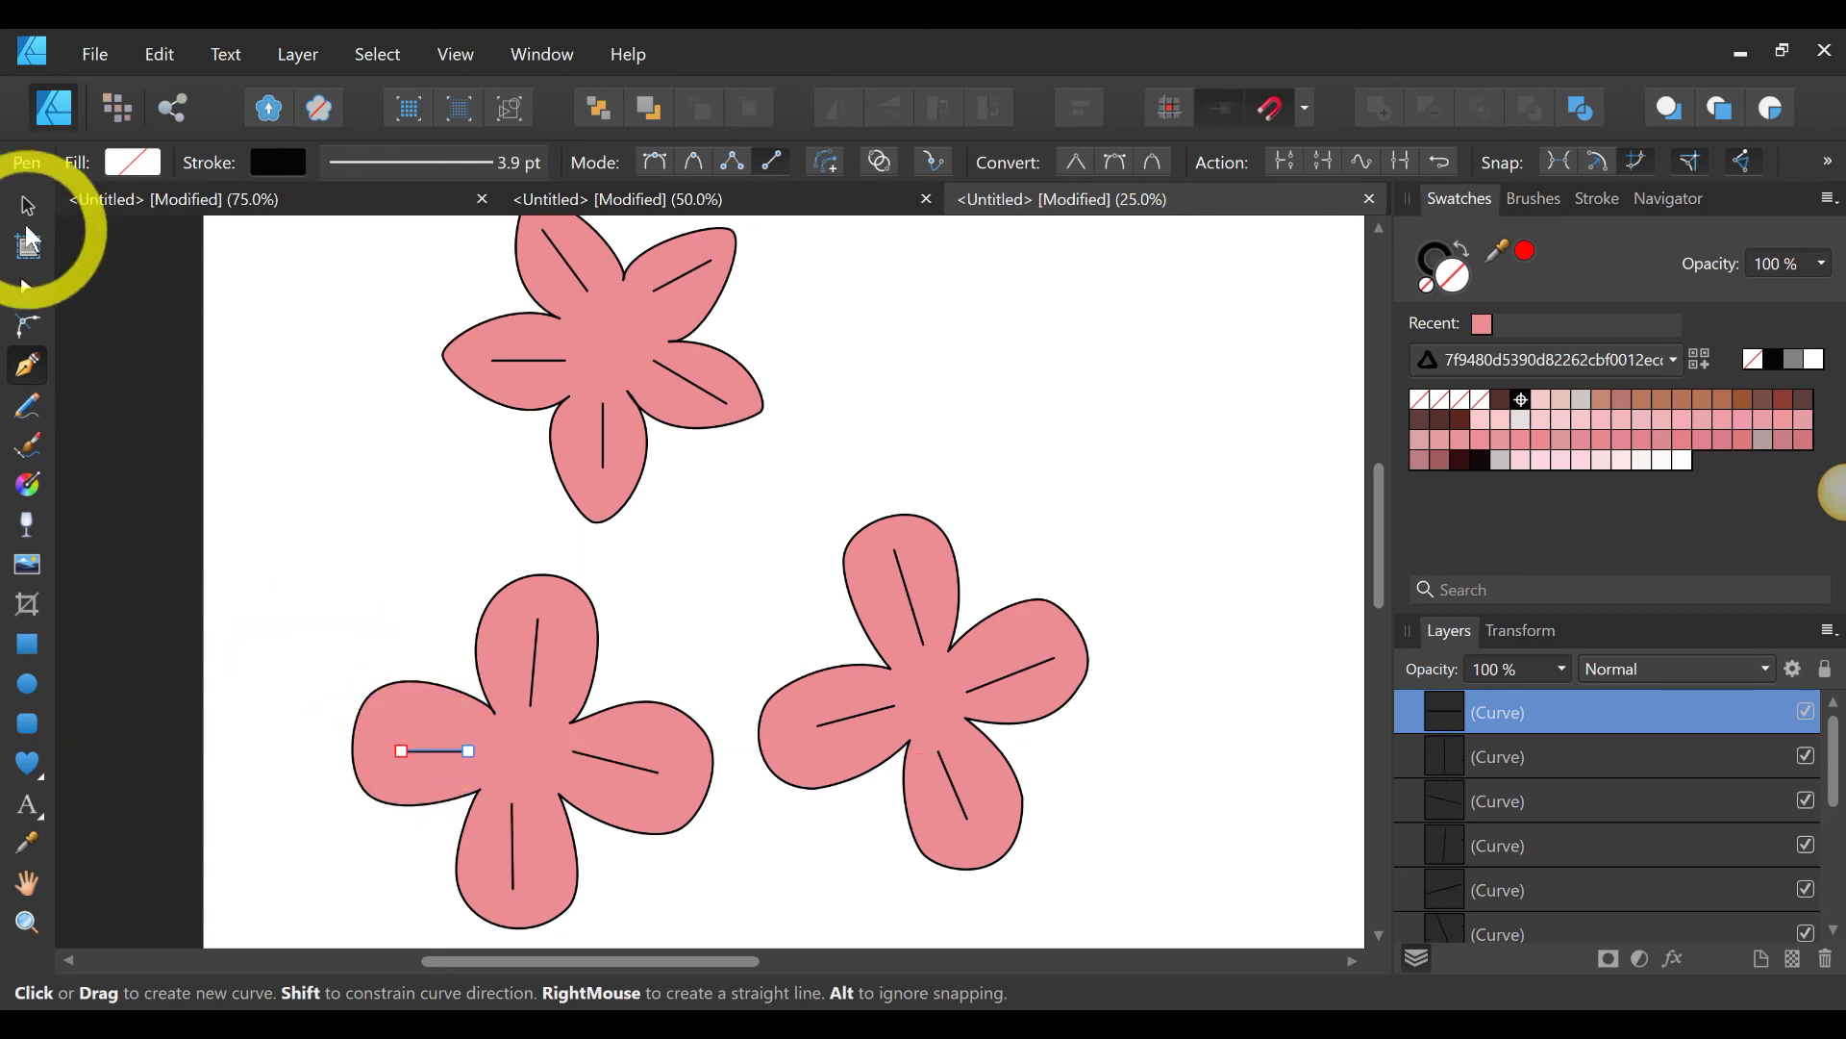
{"action": "left_click", "coordinate": [1054, 493]}
Step: Group each of the two four-petal flowers with its own centre lines, and deselect everything
{"action": "left_click_drag", "start_coordinate": [1233, 876], "coordinate": [770, 597]}
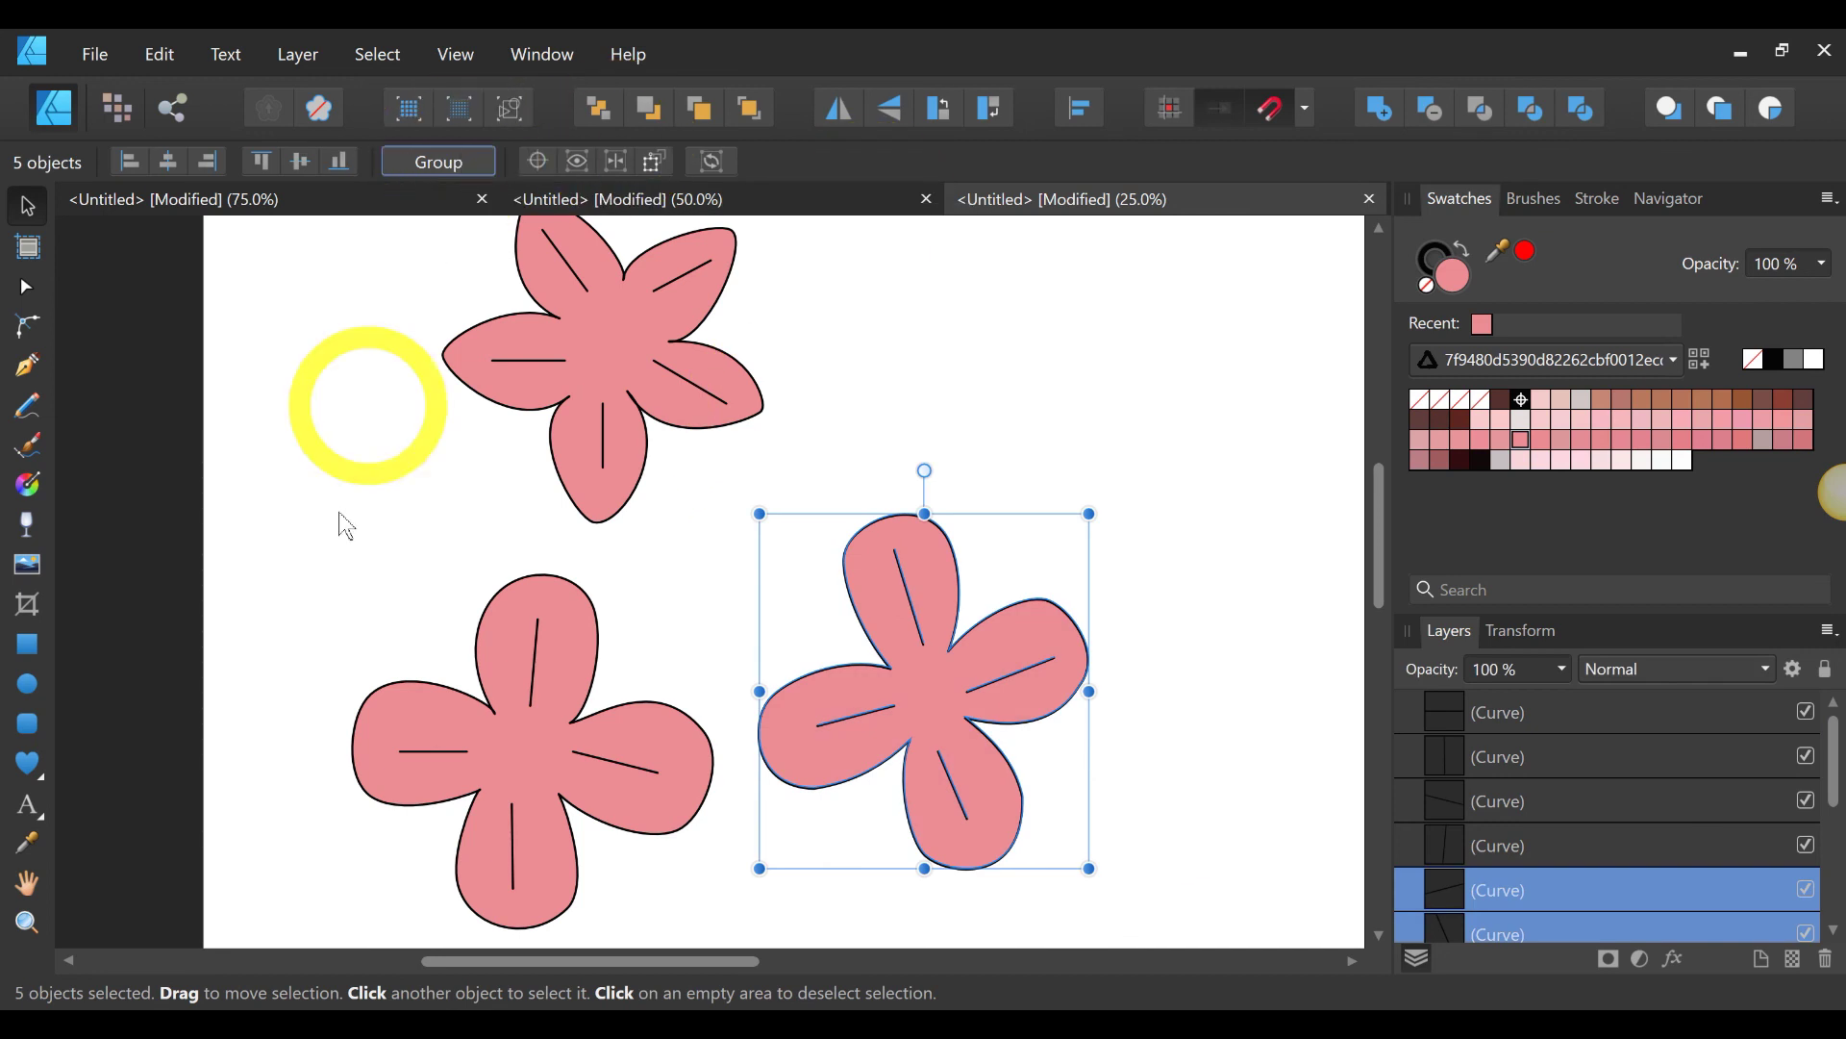
{"action": "key", "text": "ctrl+g"}
{"action": "left_click", "coordinate": [297, 528]}
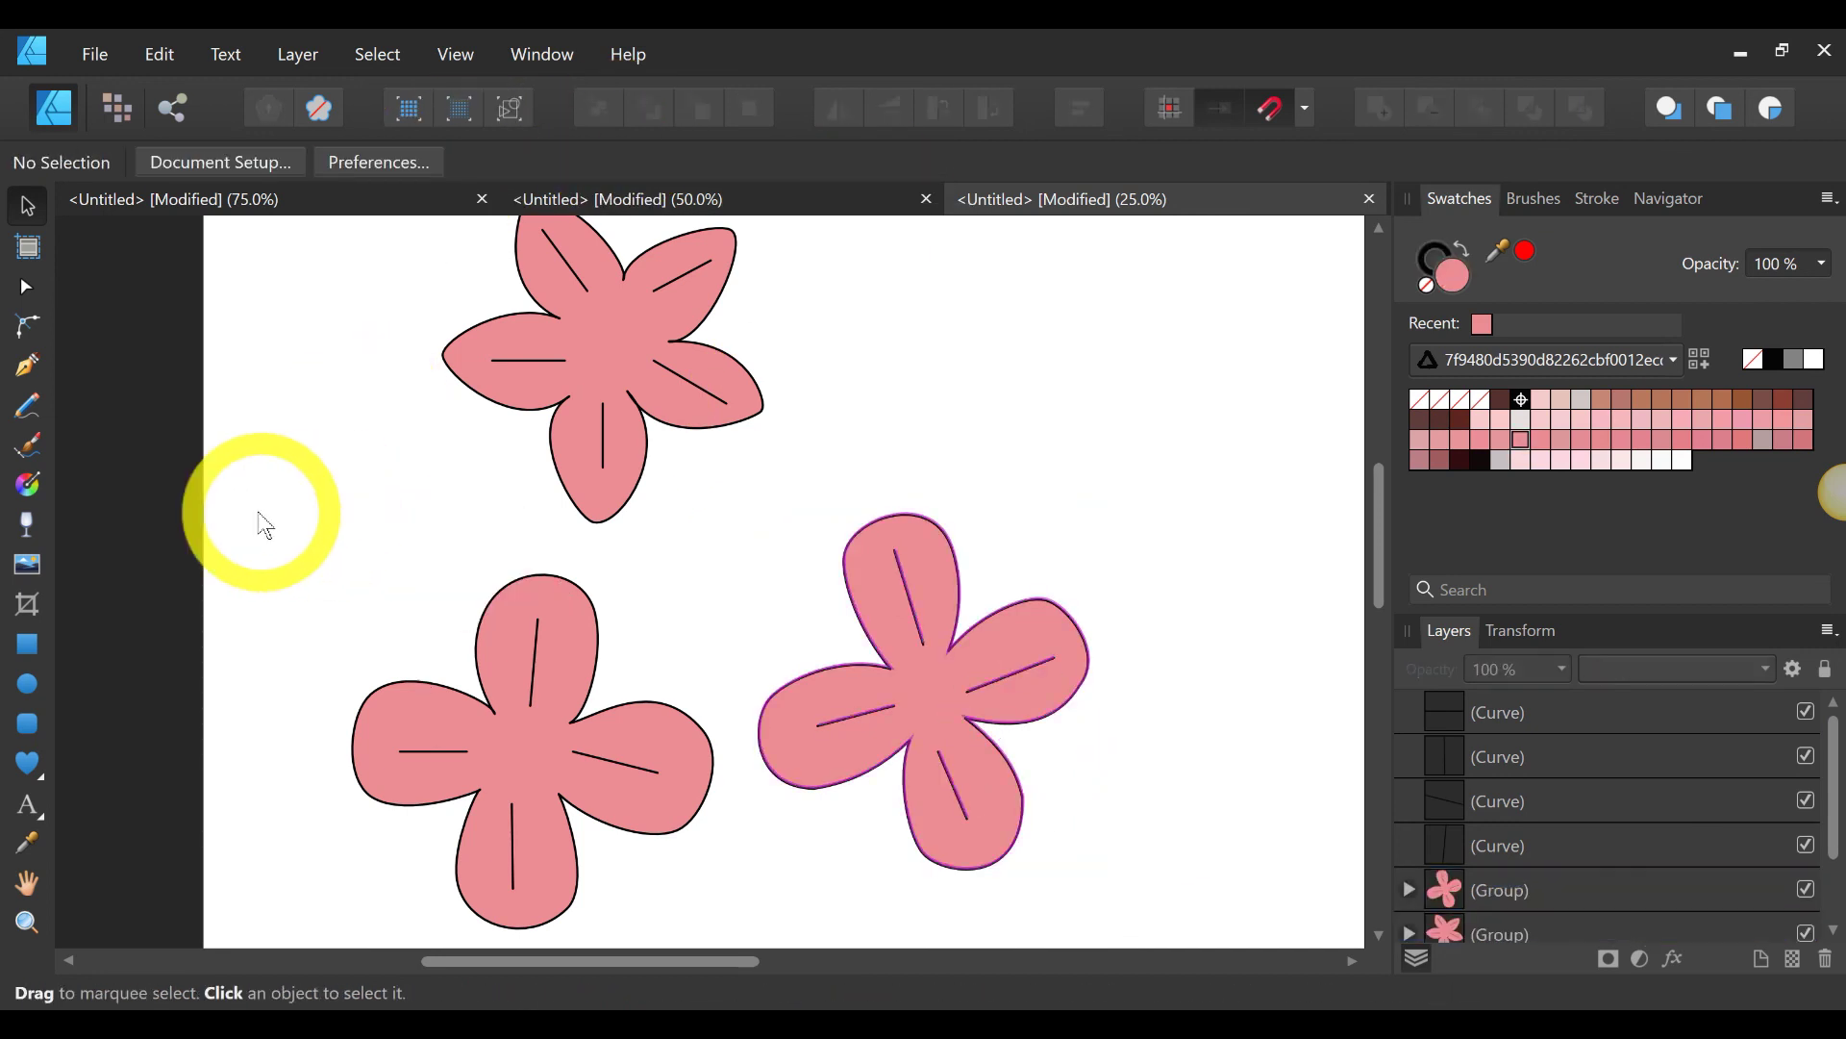
{"action": "left_click_drag", "start_coordinate": [259, 513], "coordinate": [733, 846]}
{"action": "scroll", "coordinate": [734, 865], "scroll_direction": "down", "scroll_amount": 2}
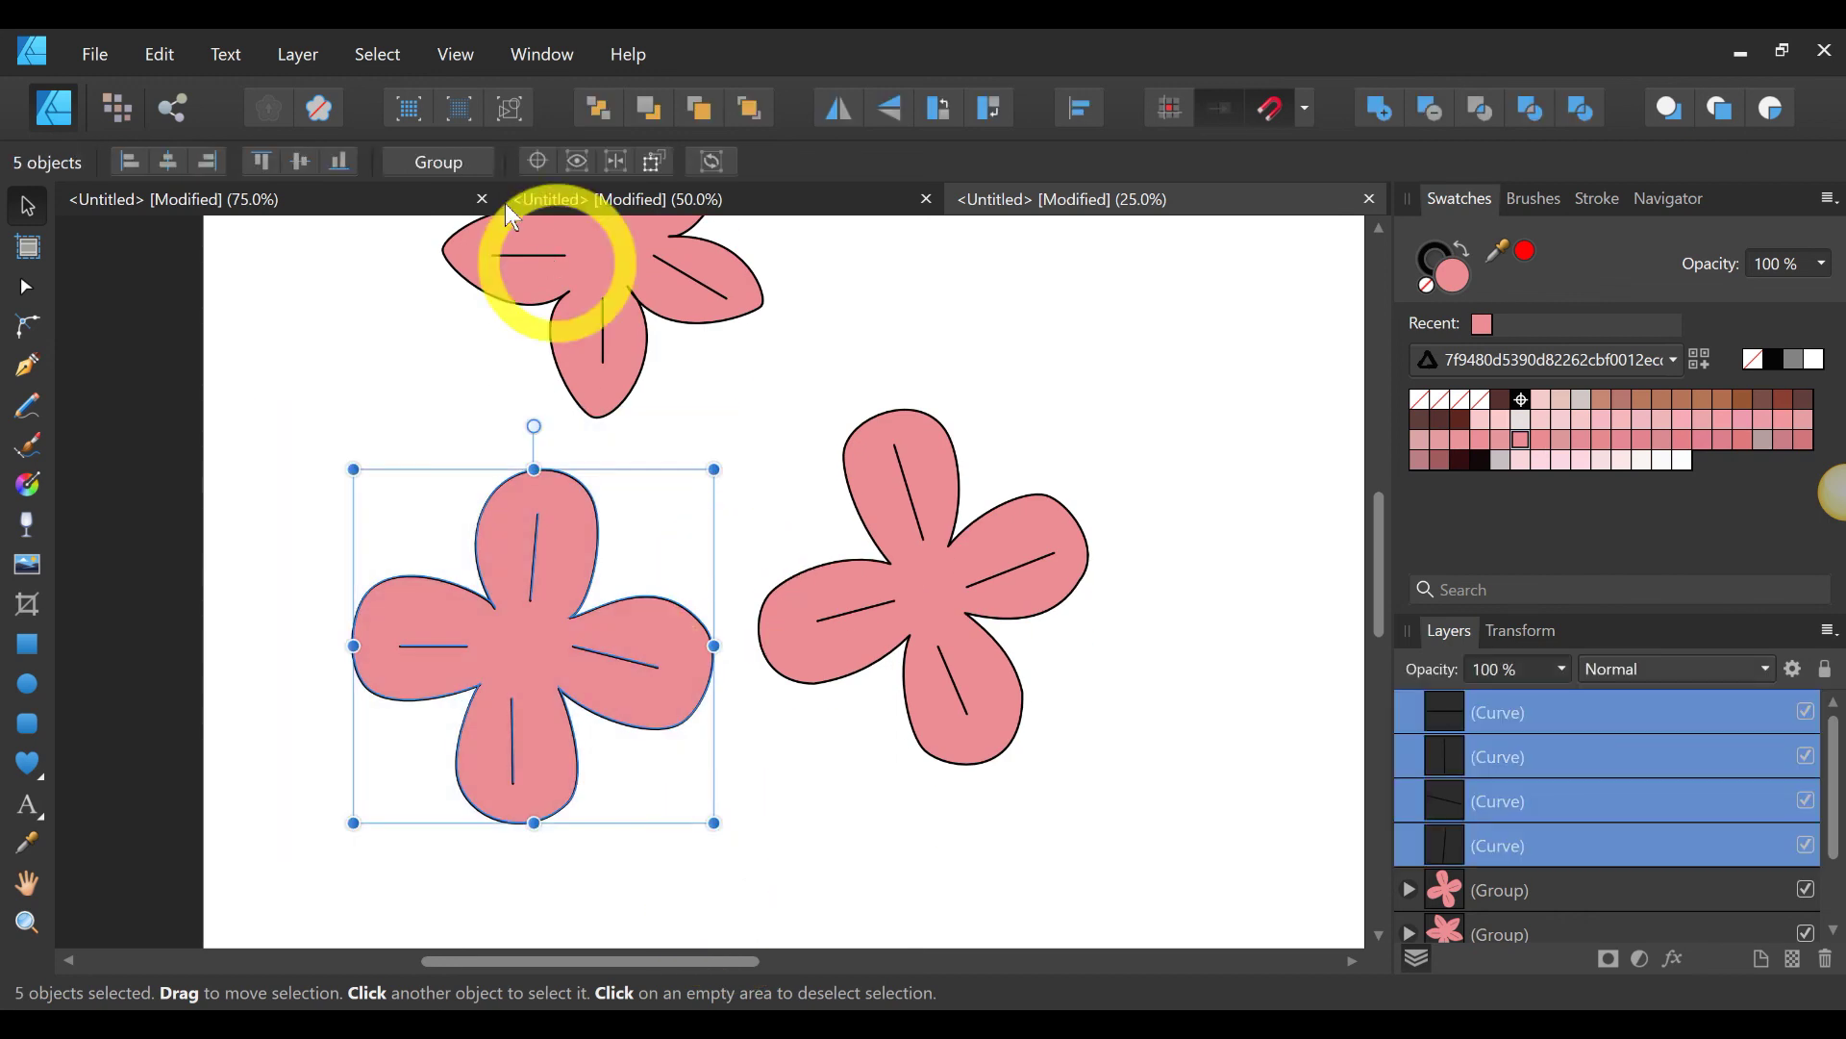
{"action": "left_click", "coordinate": [428, 165]}
{"action": "left_click", "coordinate": [1171, 469]}
{"action": "scroll", "coordinate": [1171, 469], "scroll_direction": "up", "scroll_amount": 2}
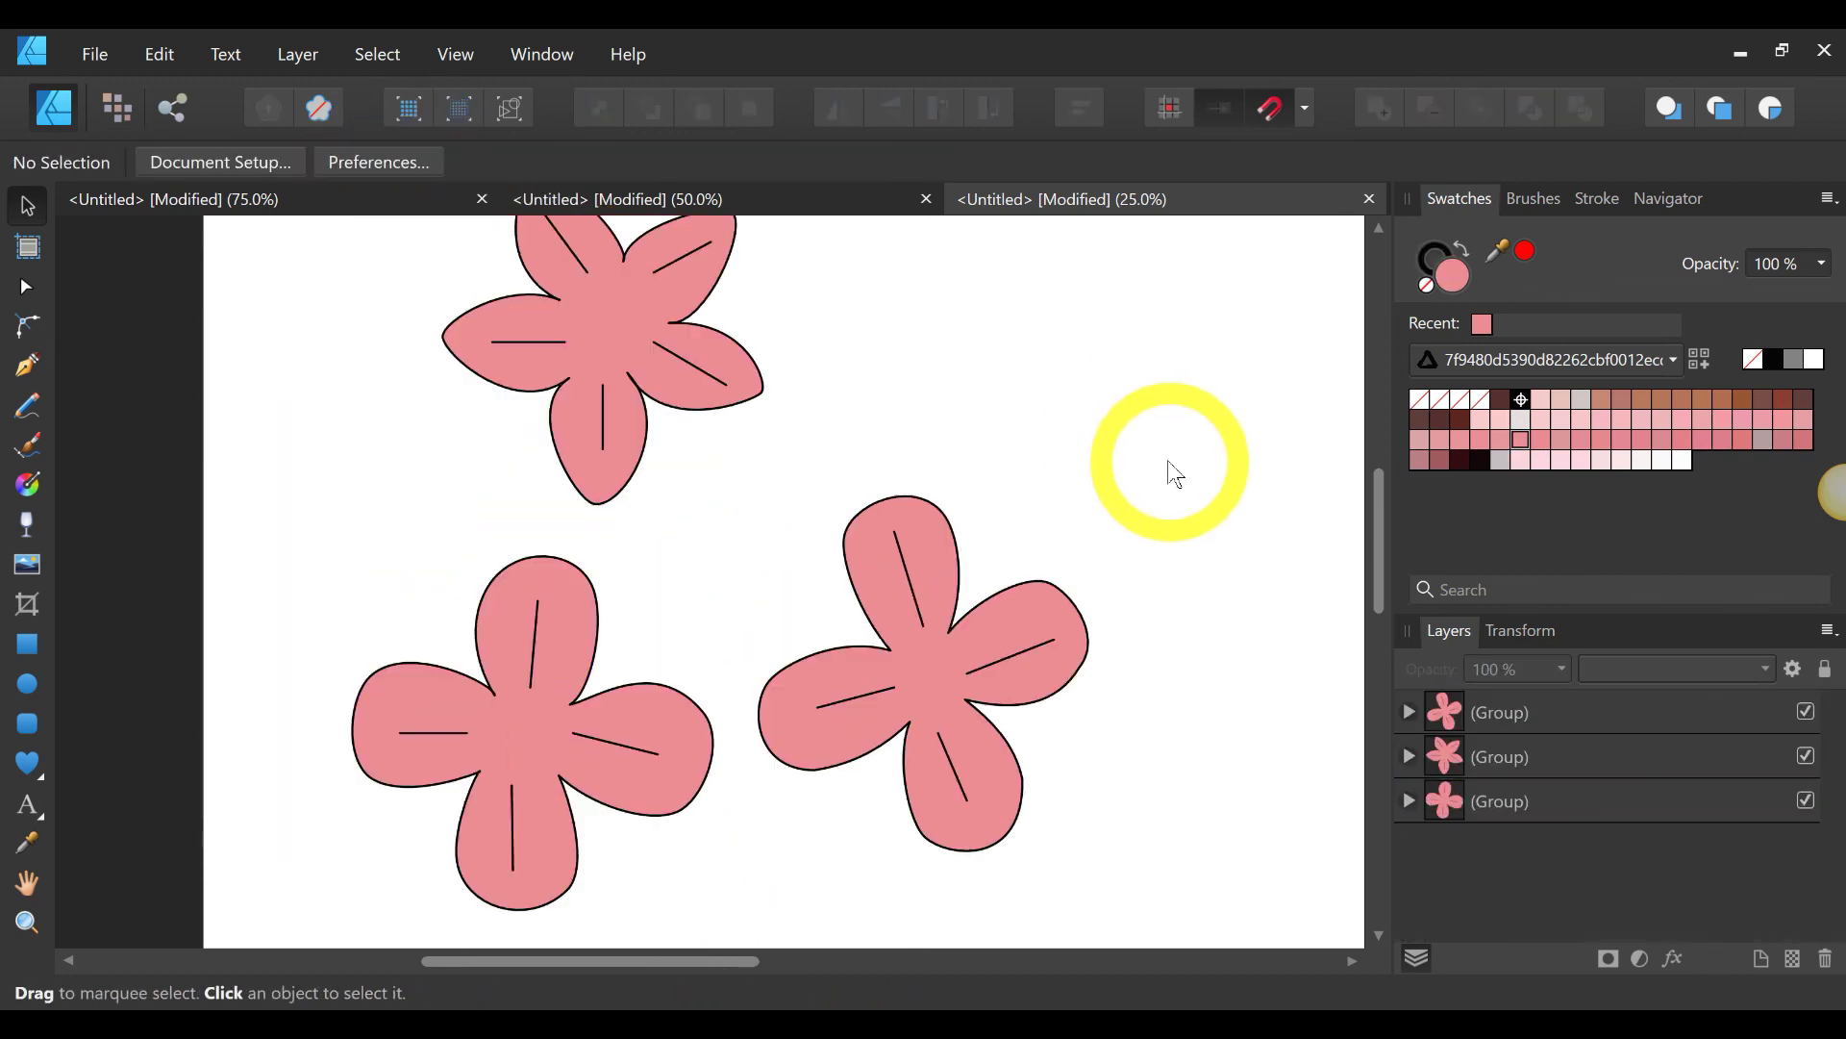
Step: Export the whole document as an SVG with the SVG (for web) preset at 72 DPI
{"action": "key", "text": "z"}
{"action": "left_click", "coordinate": [1075, 467], "text": "alt"}
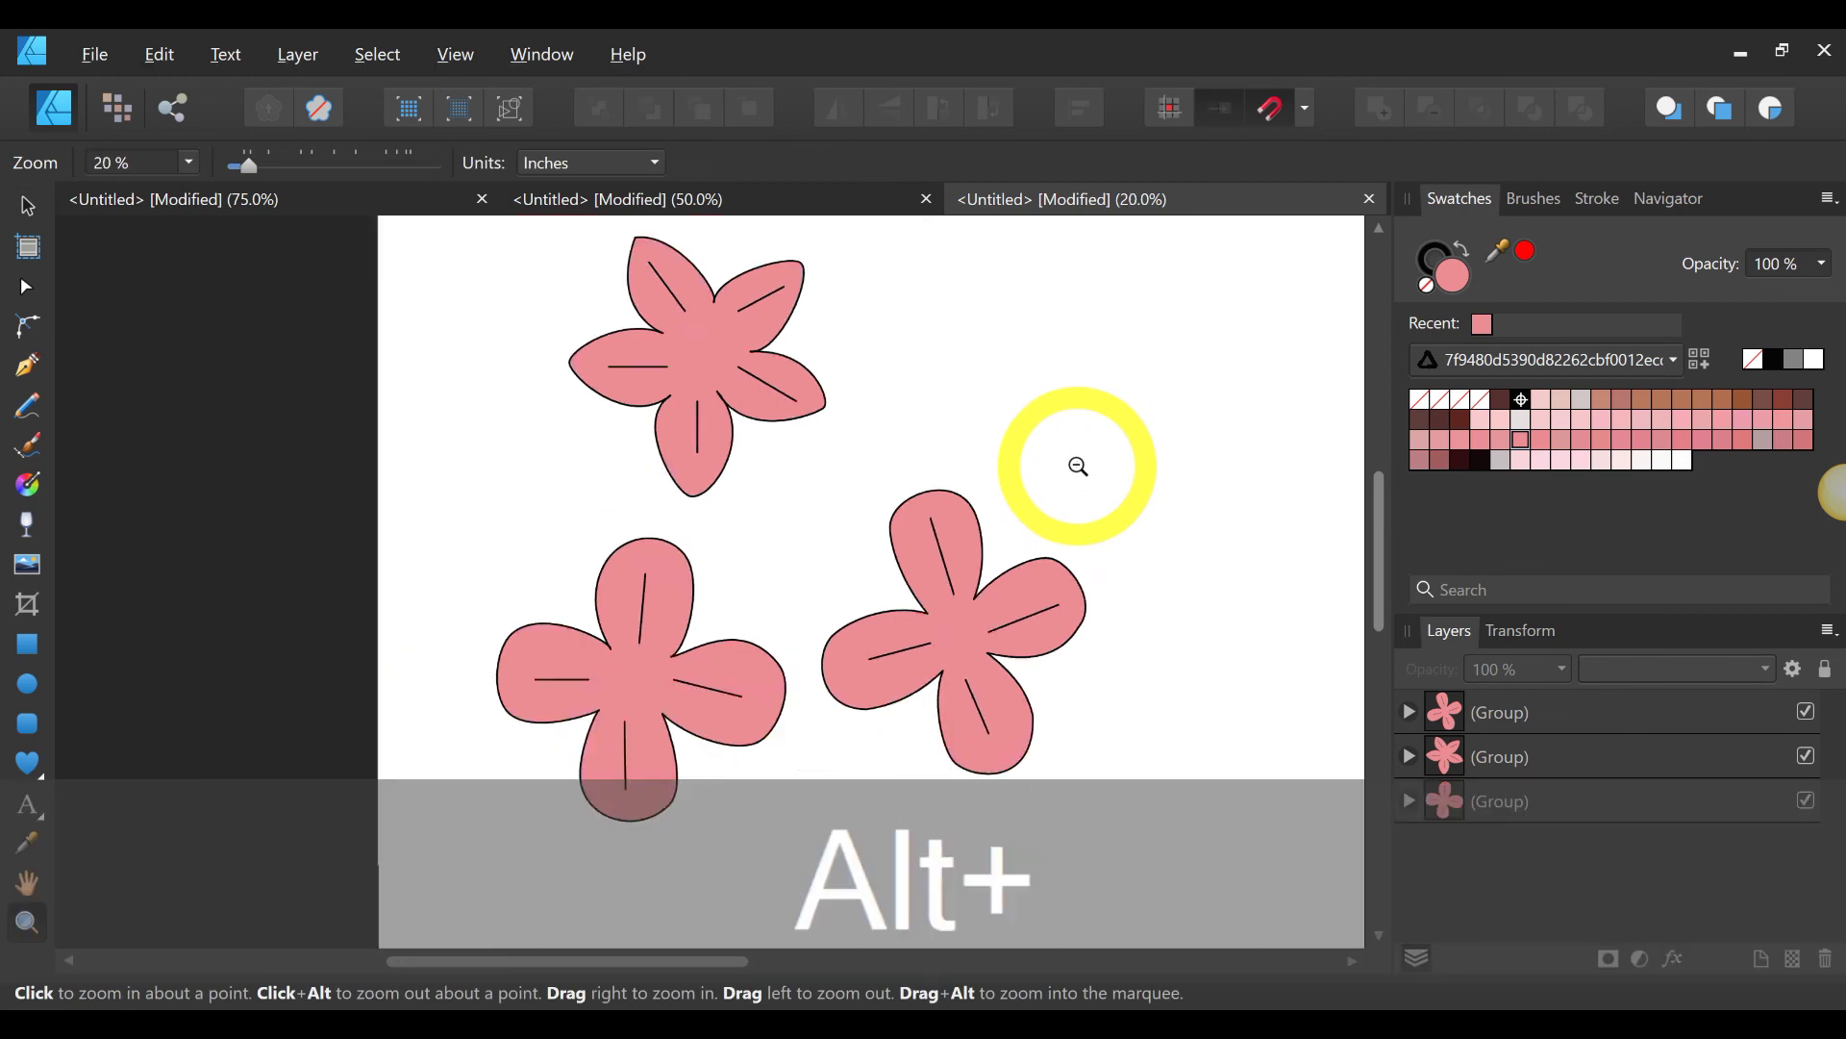
{"action": "left_click", "coordinate": [1077, 466], "text": "alt"}
{"action": "left_click_drag", "start_coordinate": [660, 960], "coordinate": [803, 958]}
{"action": "left_click", "coordinate": [87, 54]}
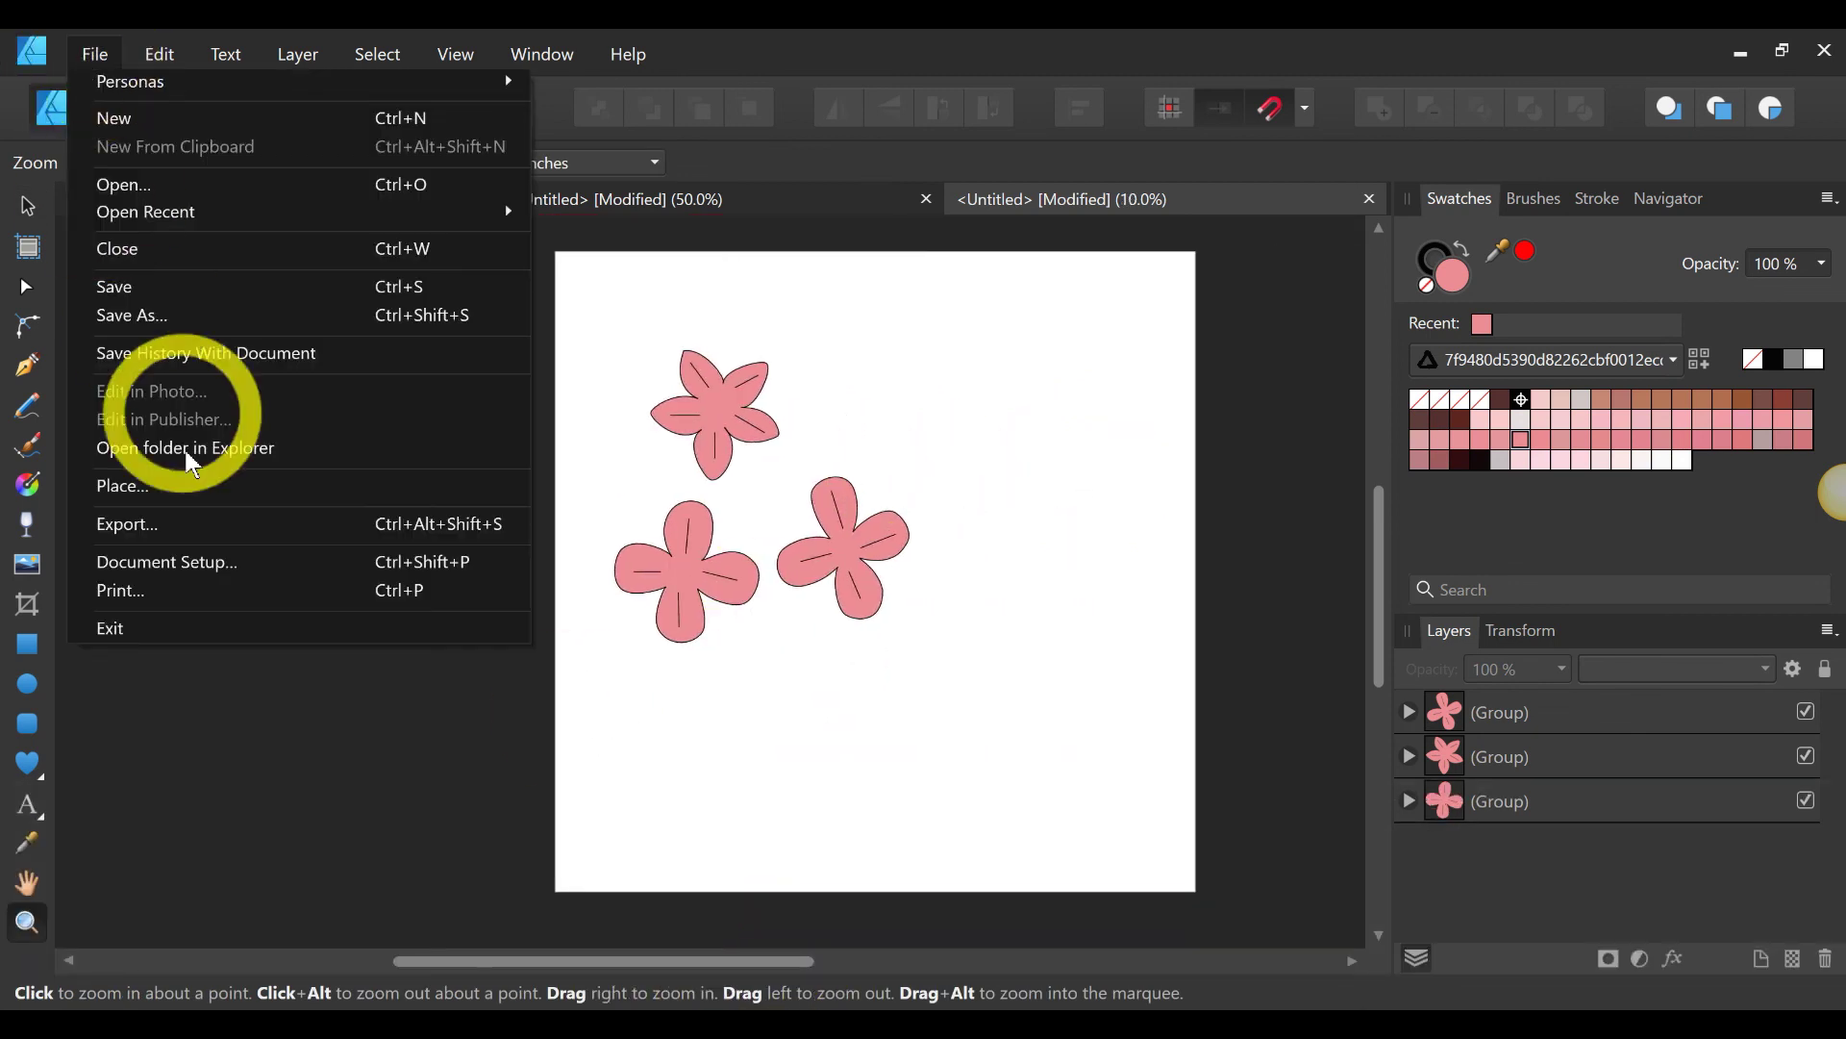
{"action": "left_click", "coordinate": [171, 524]}
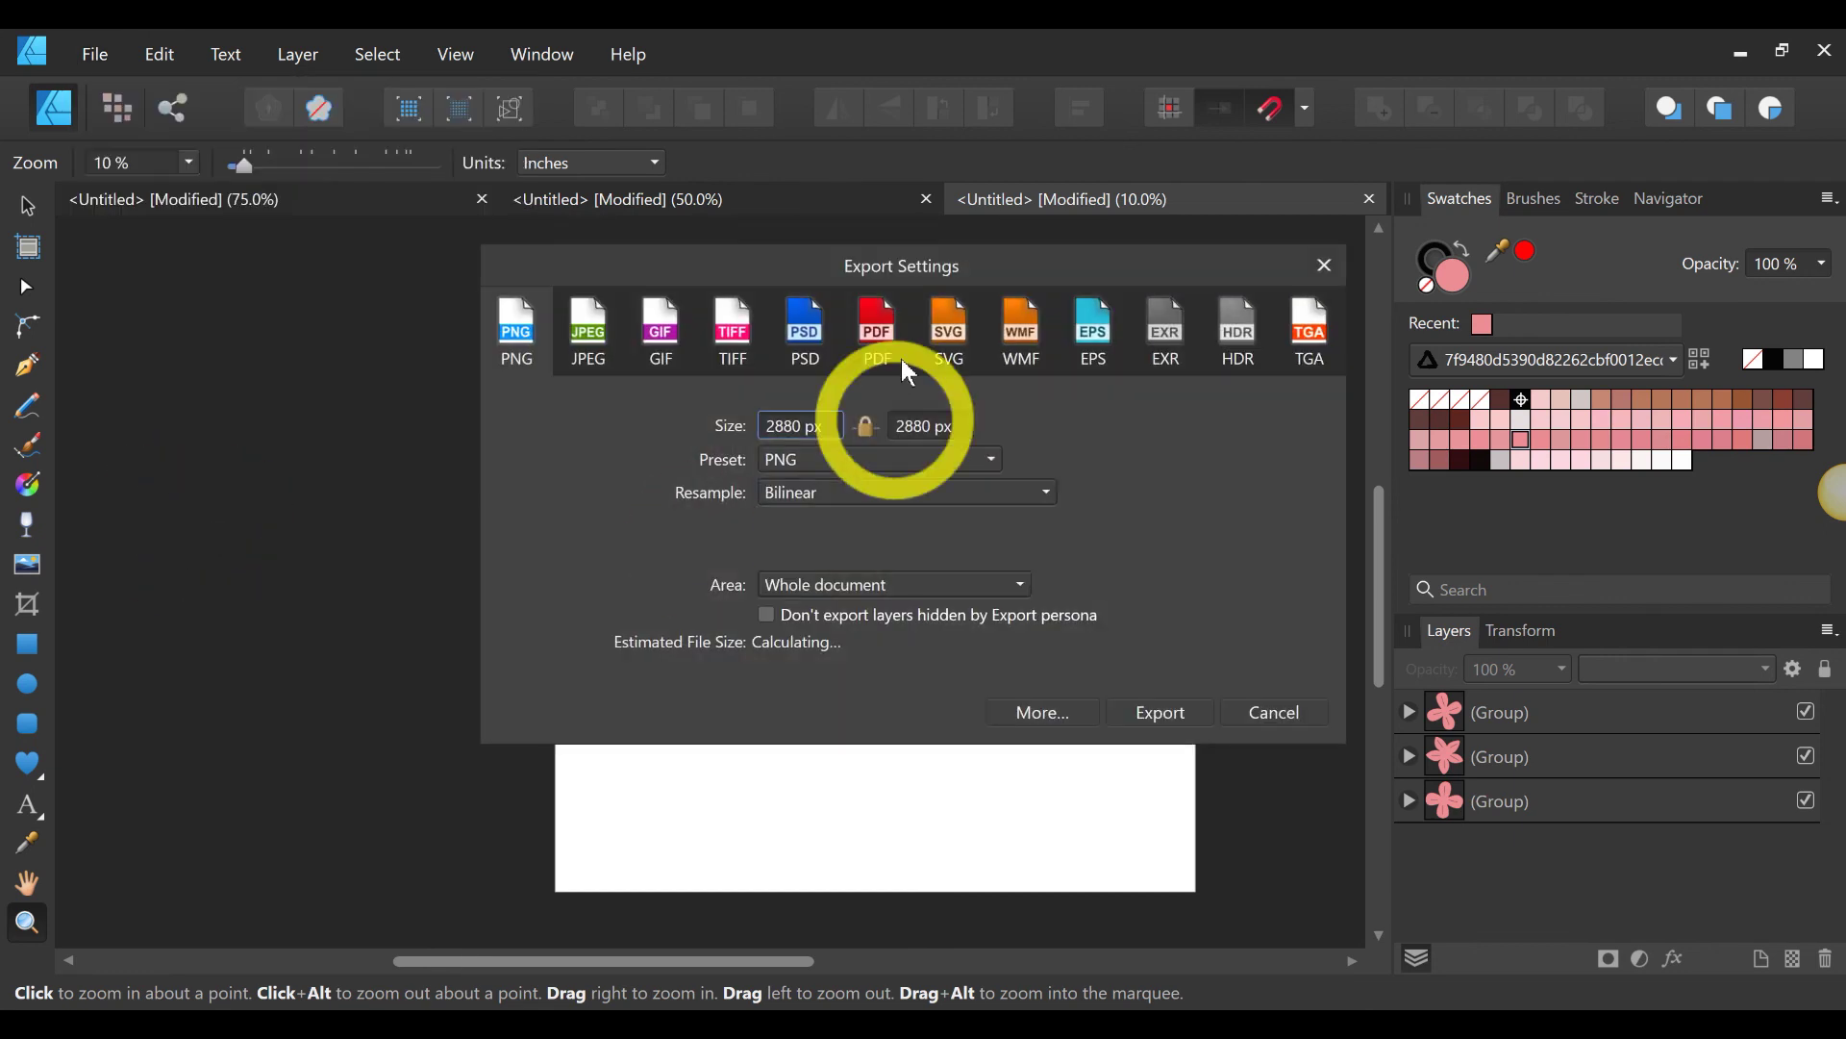
{"action": "left_click", "coordinate": [927, 341]}
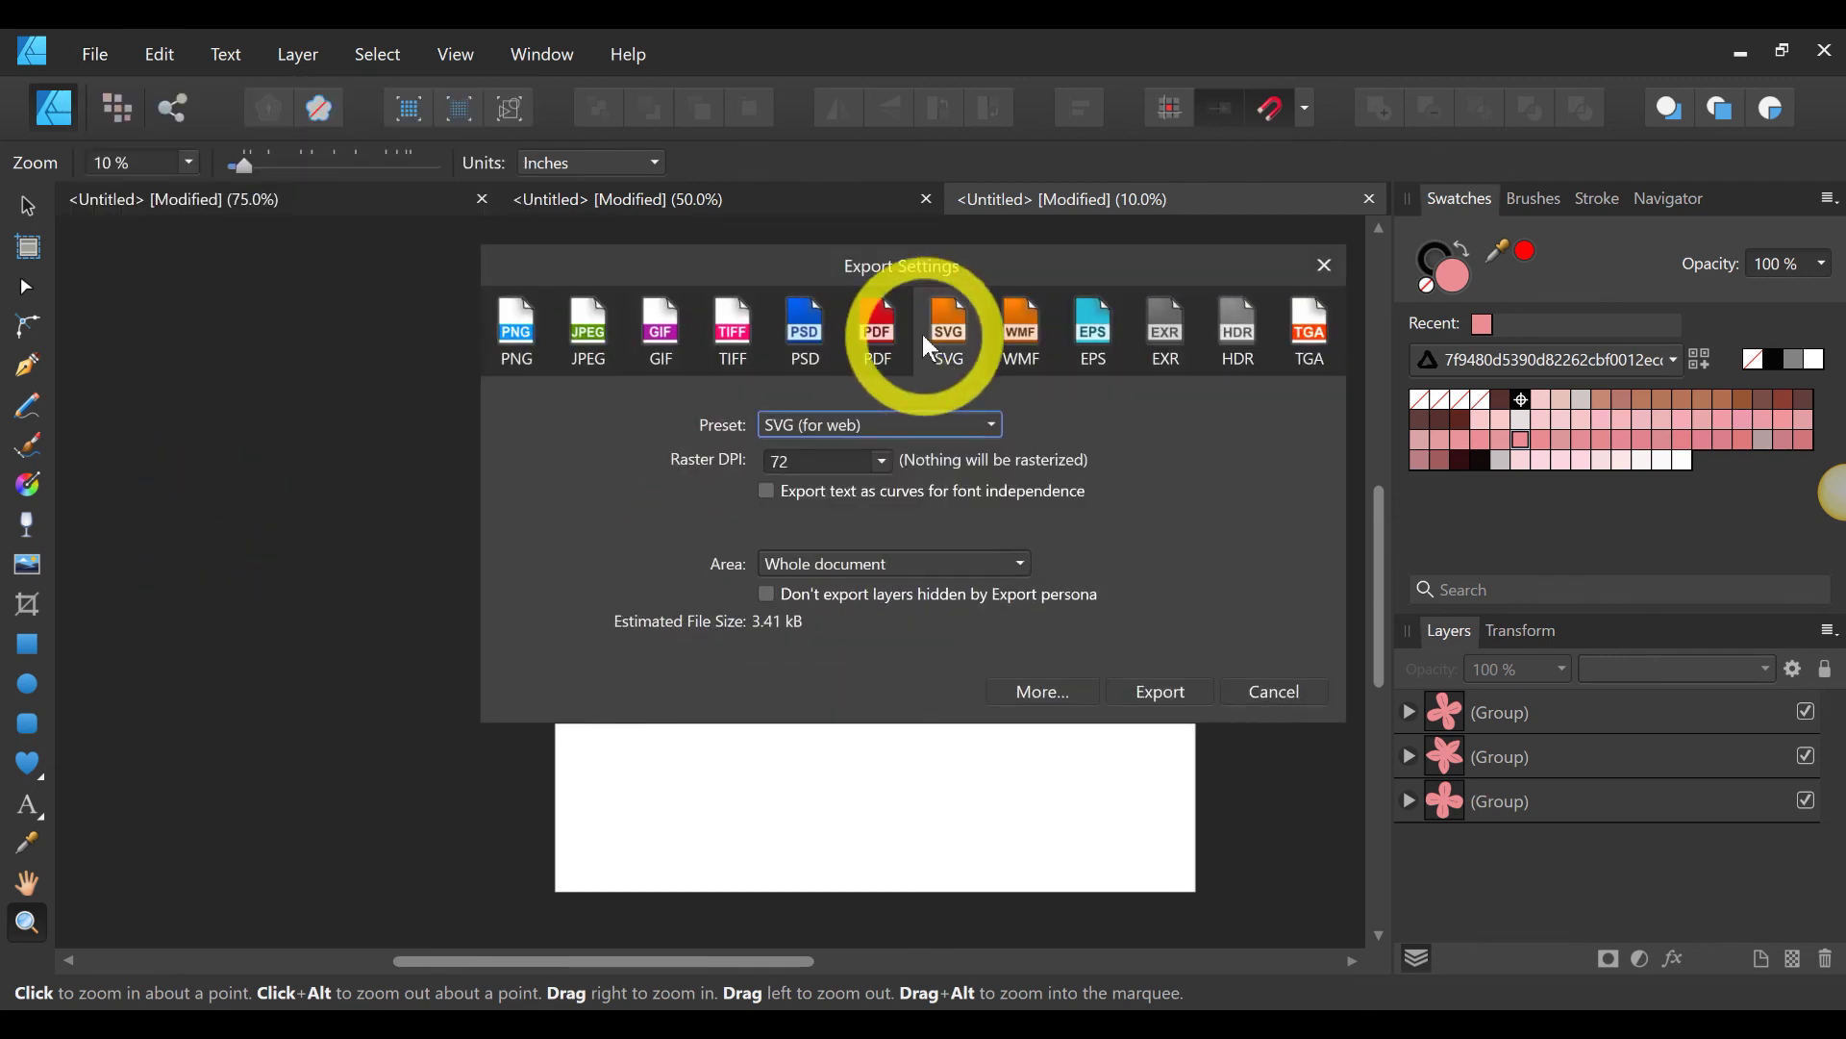
{"action": "left_click", "coordinate": [1198, 691]}
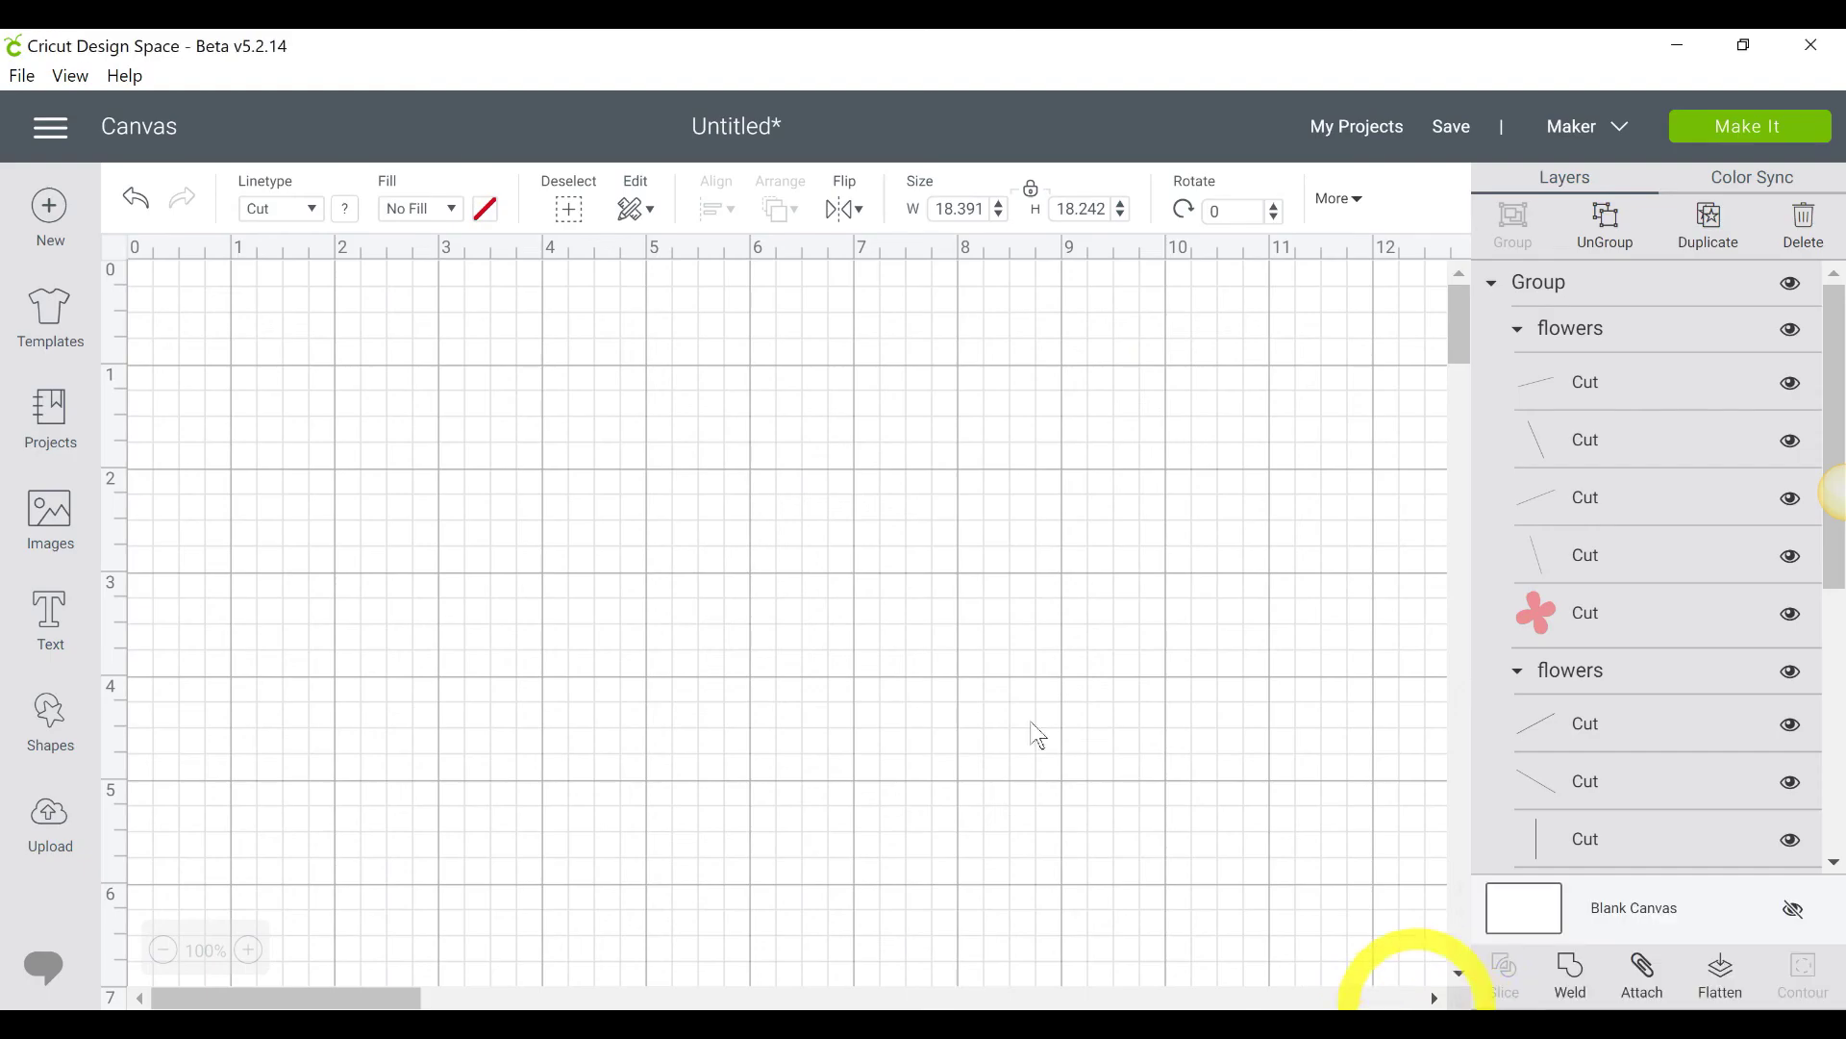
Step: Switch to Cricut Design Space and move the imported flowers group to the canvas's upper-left area
{"action": "scroll", "coordinate": [972, 477], "scroll_direction": "down", "scroll_amount": 6}
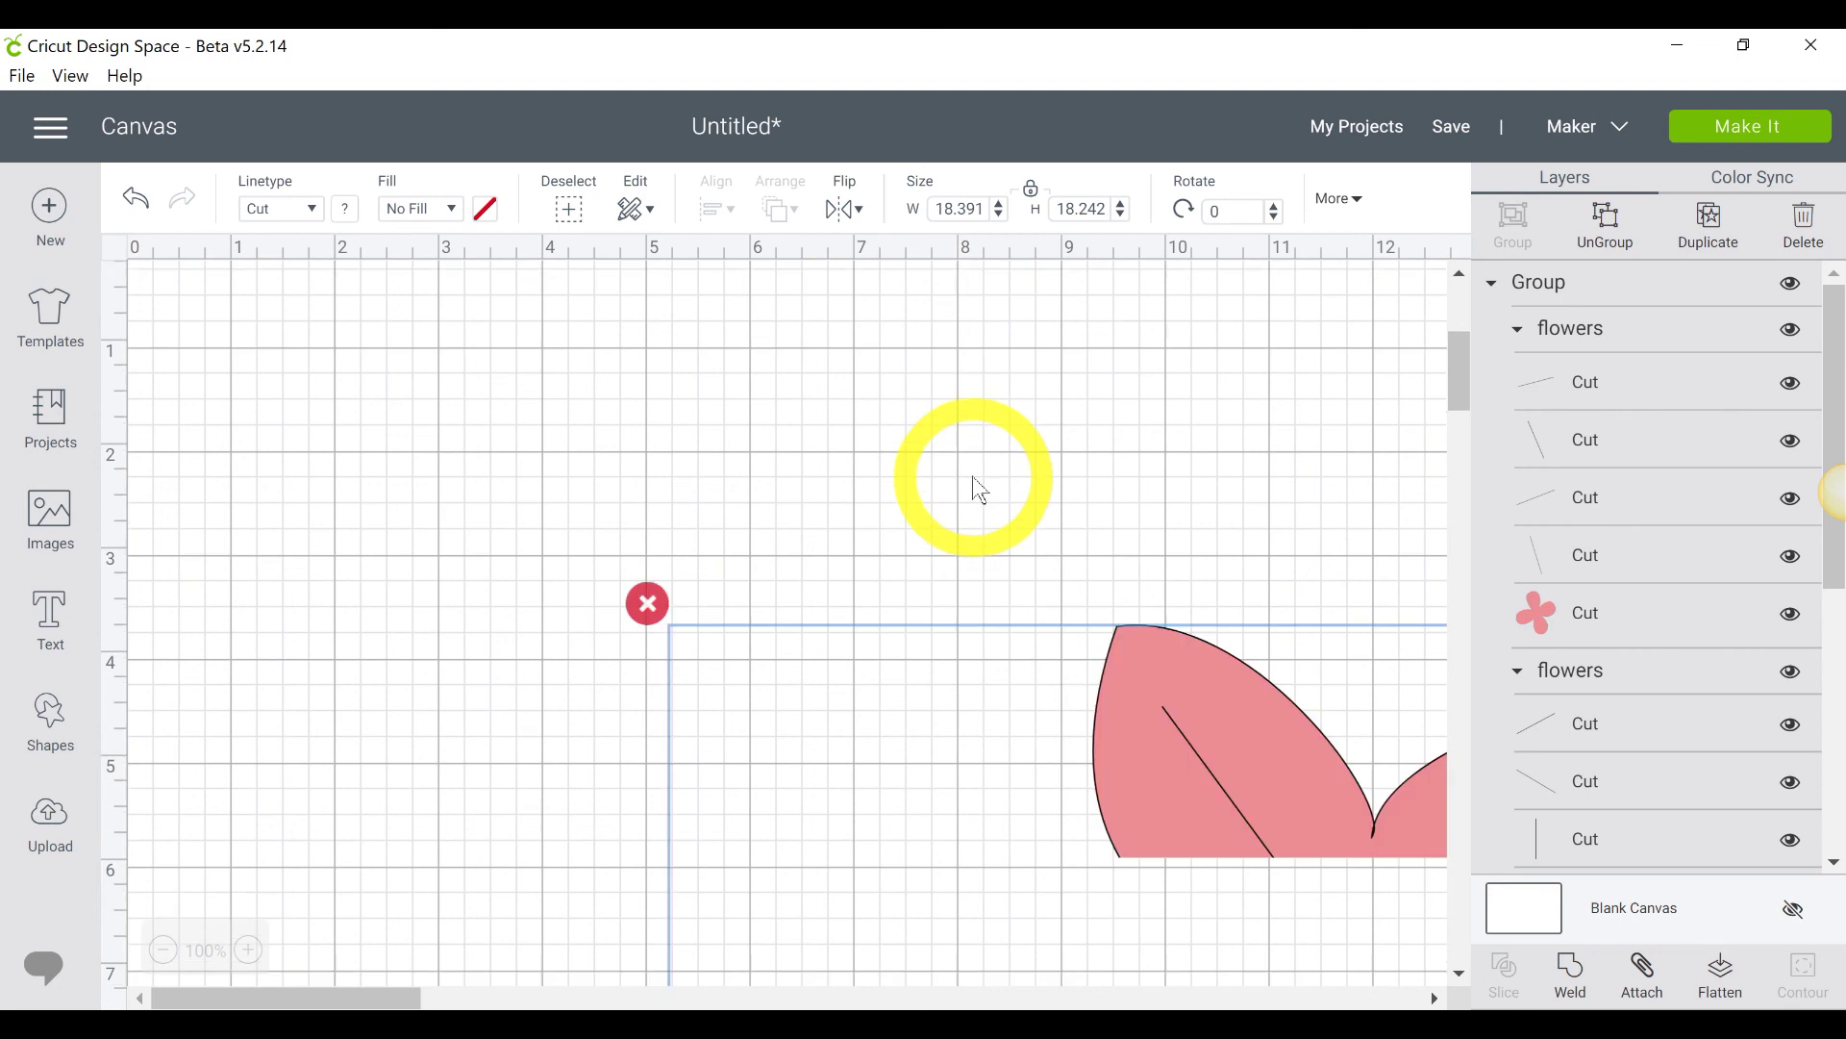
{"action": "left_click_drag", "start_coordinate": [1170, 678], "coordinate": [514, 473]}
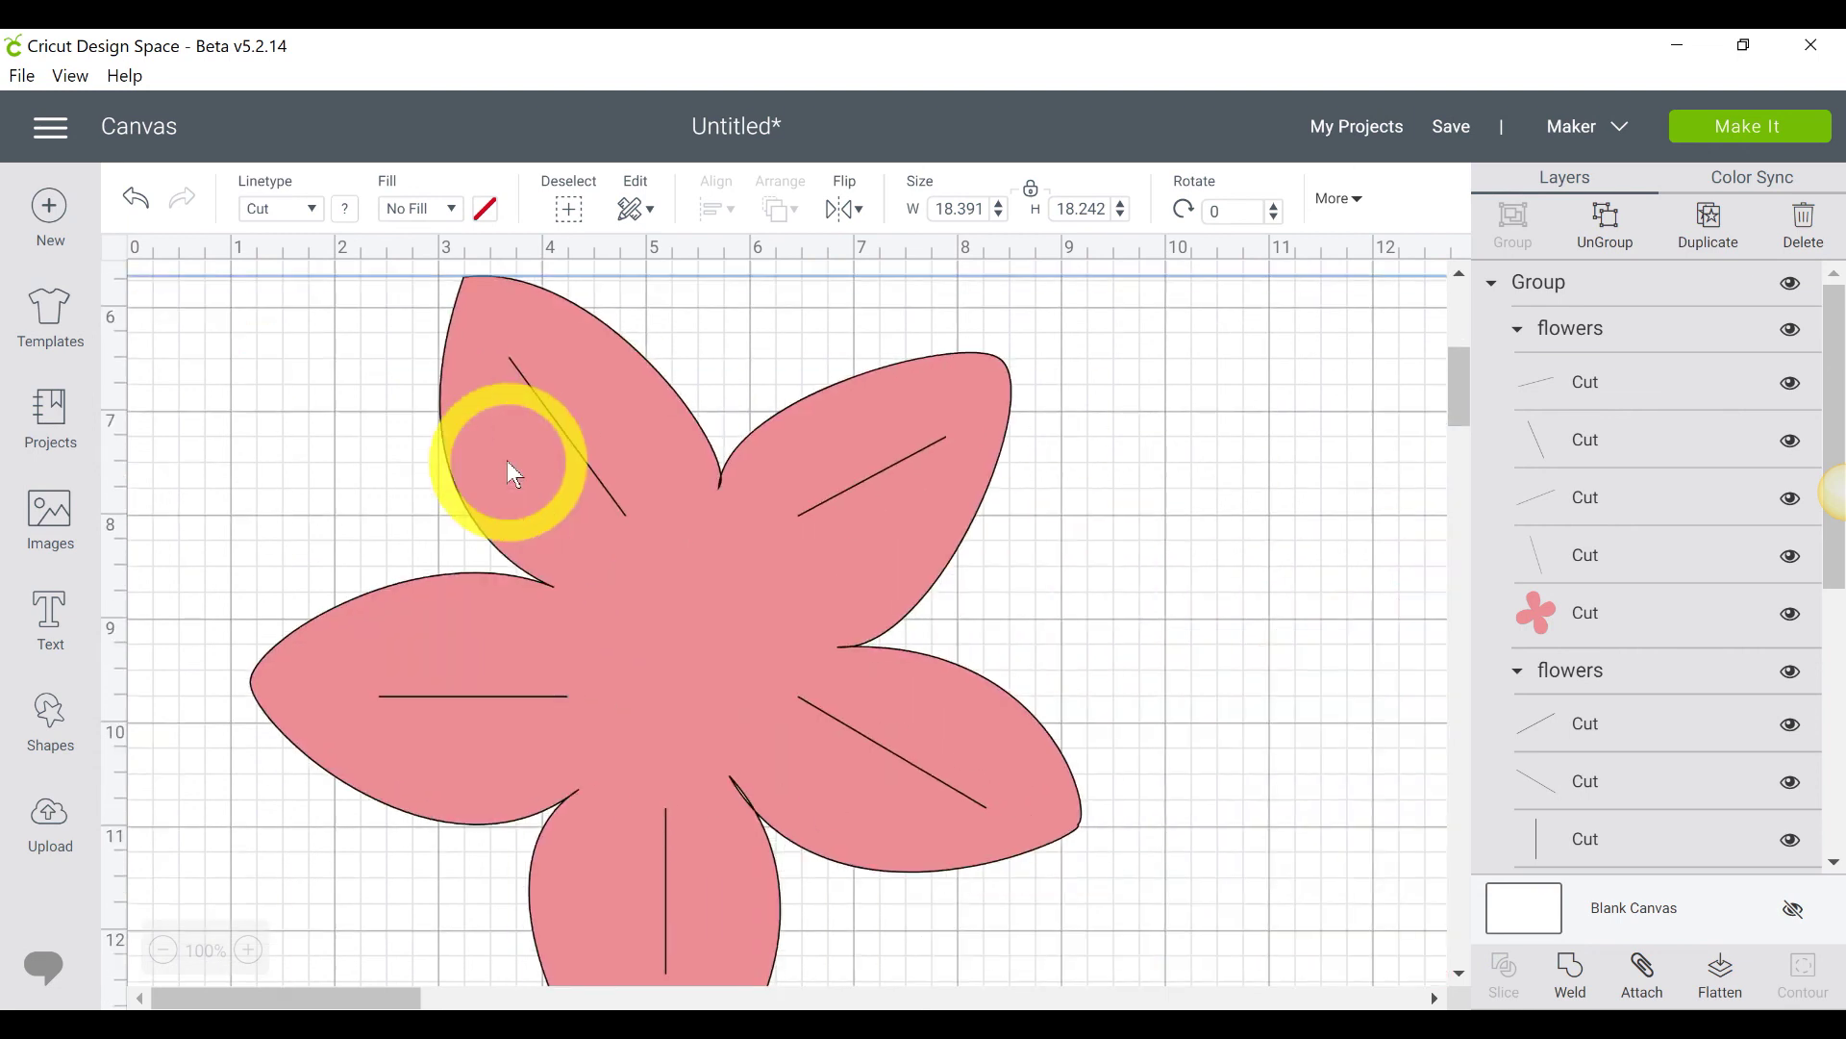
{"action": "left_click", "coordinate": [163, 951]}
{"action": "left_click_drag", "start_coordinate": [560, 885], "coordinate": [587, 561]}
{"action": "left_click", "coordinate": [1021, 630]}
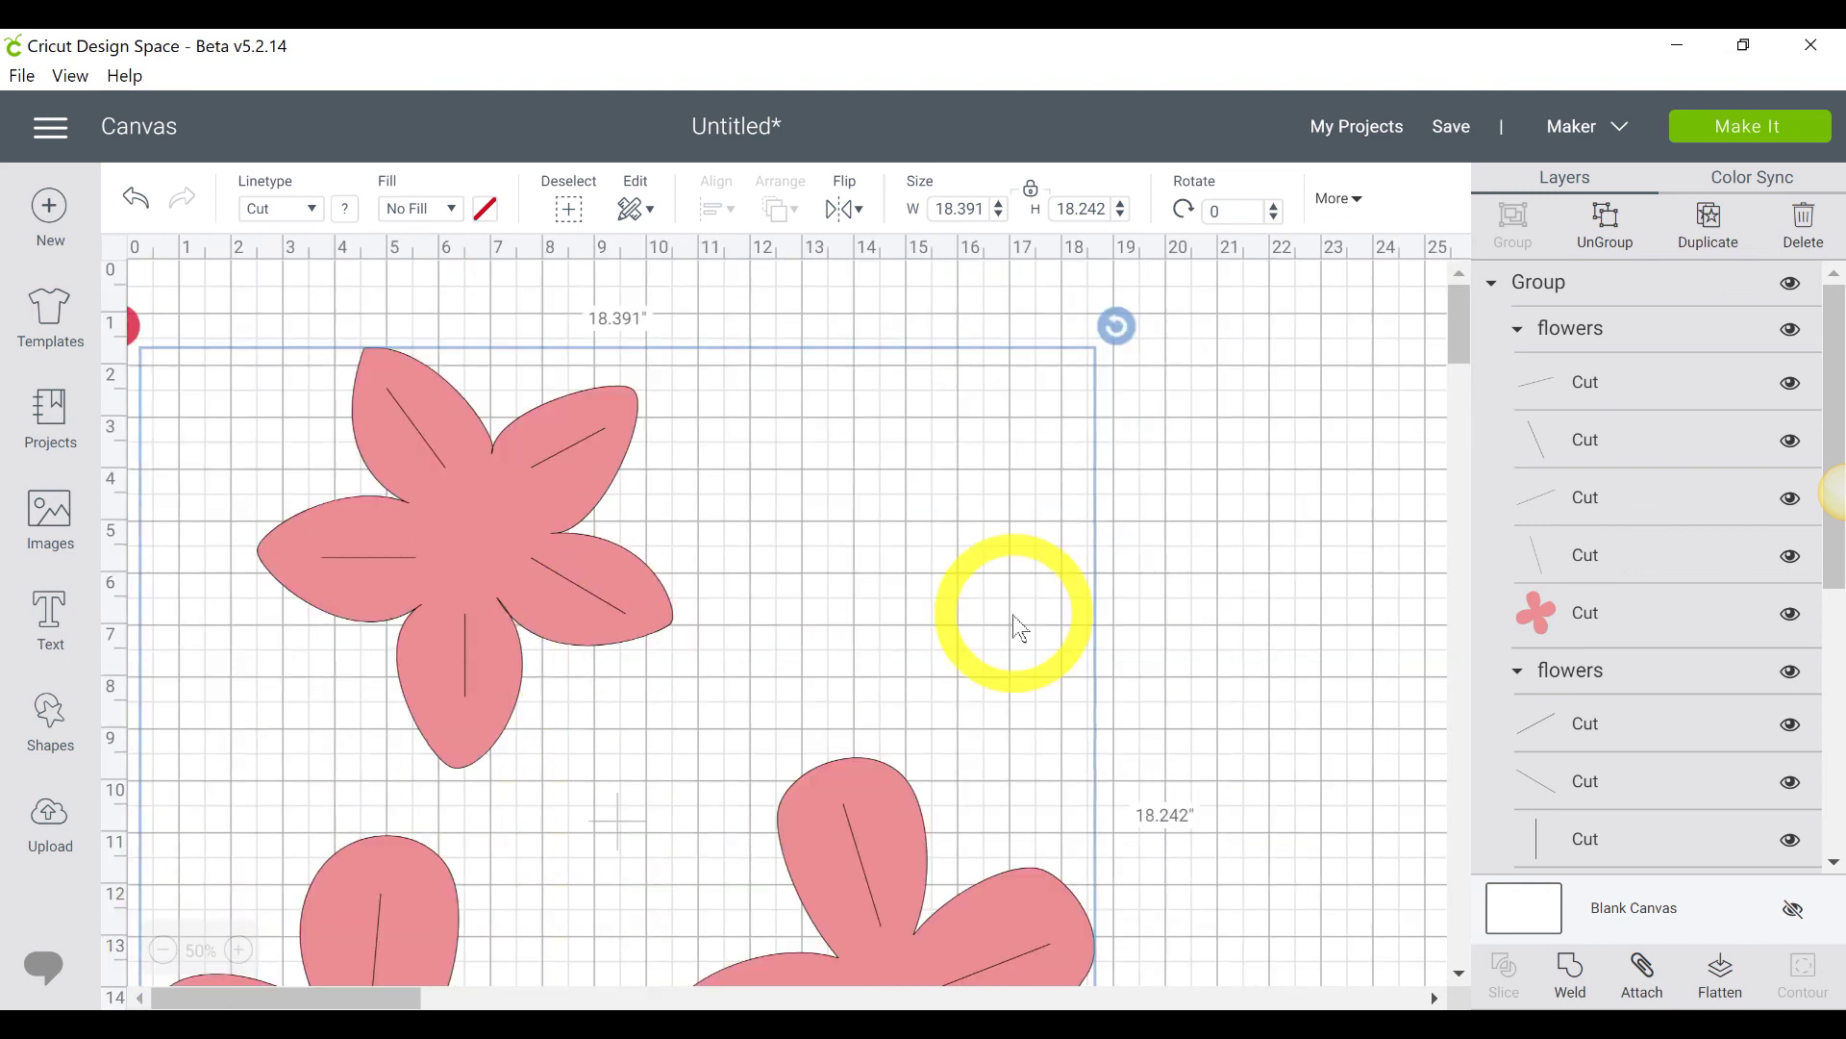
Step: Scale the flowers group down proportionally to about 6.8 by 6.75 inches
{"action": "scroll", "coordinate": [1013, 614], "scroll_direction": "down", "scroll_amount": 9}
{"action": "left_click_drag", "start_coordinate": [1116, 592], "coordinate": [699, 356]}
{"action": "scroll", "coordinate": [855, 439], "scroll_direction": "up", "scroll_amount": 9}
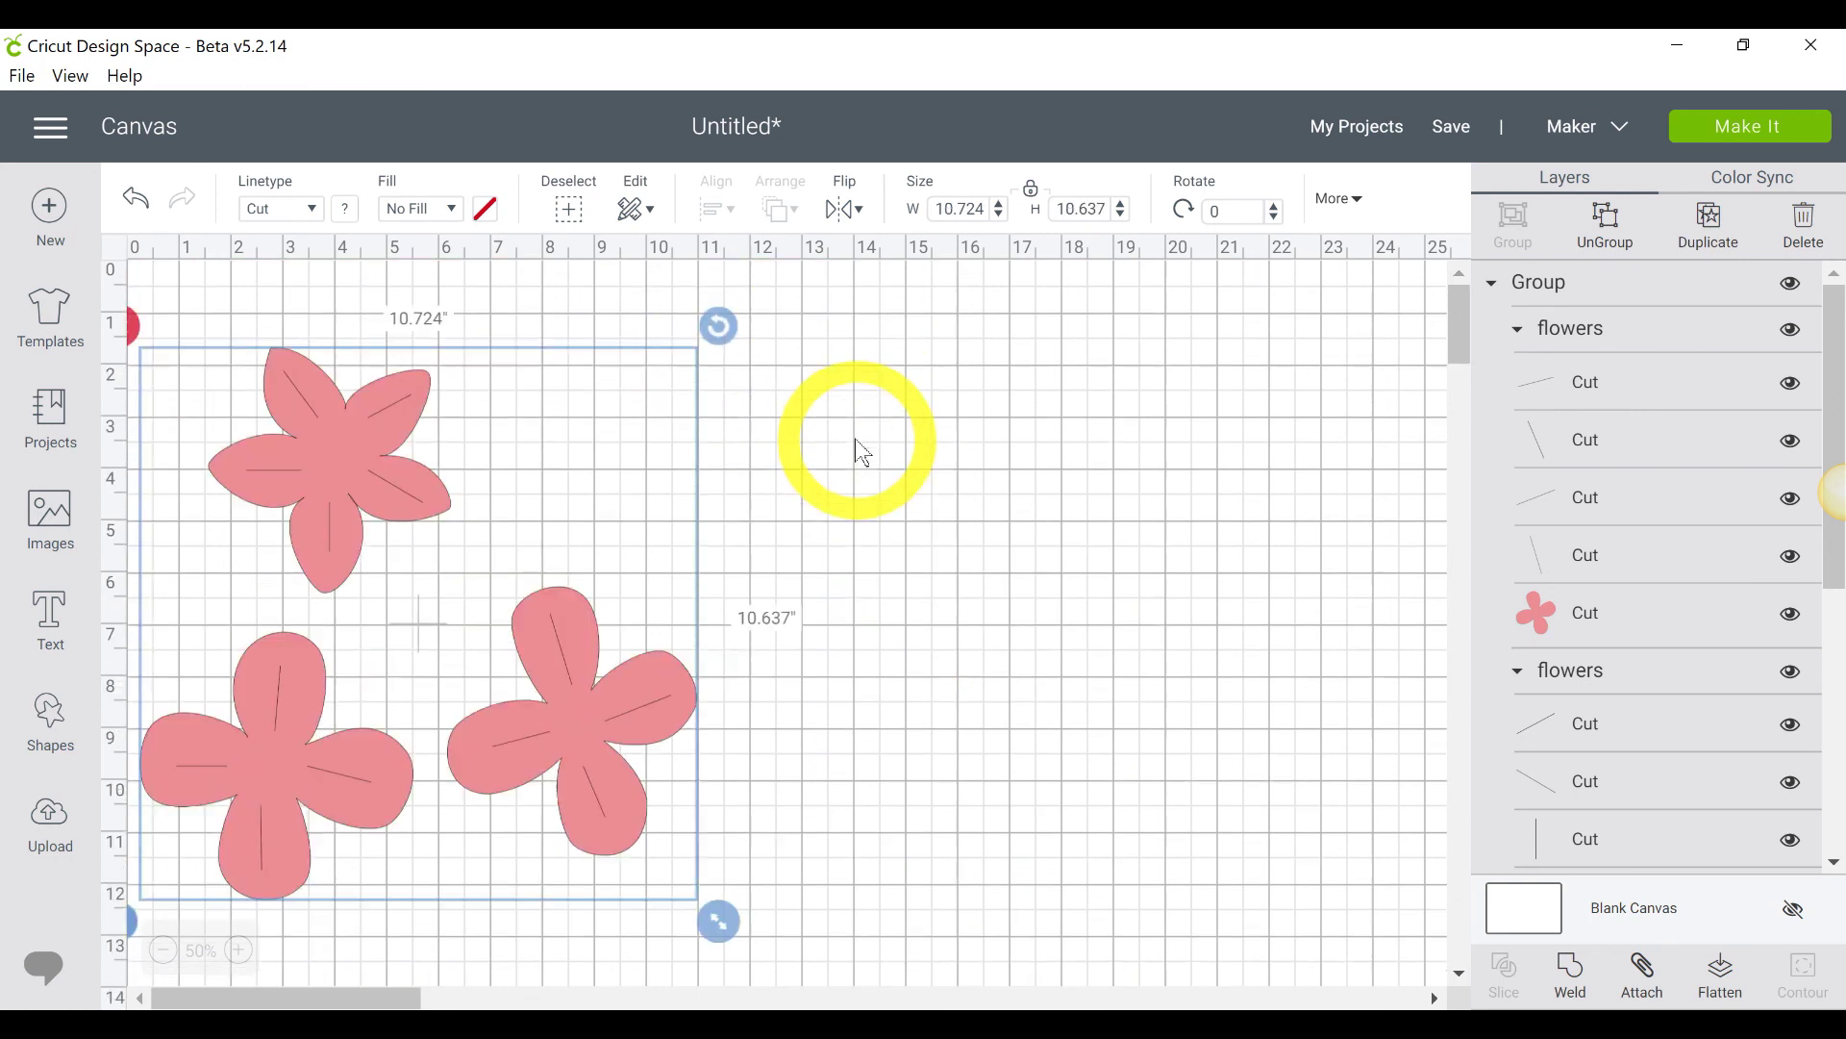
{"action": "left_click_drag", "start_coordinate": [719, 921], "coordinate": [509, 659]}
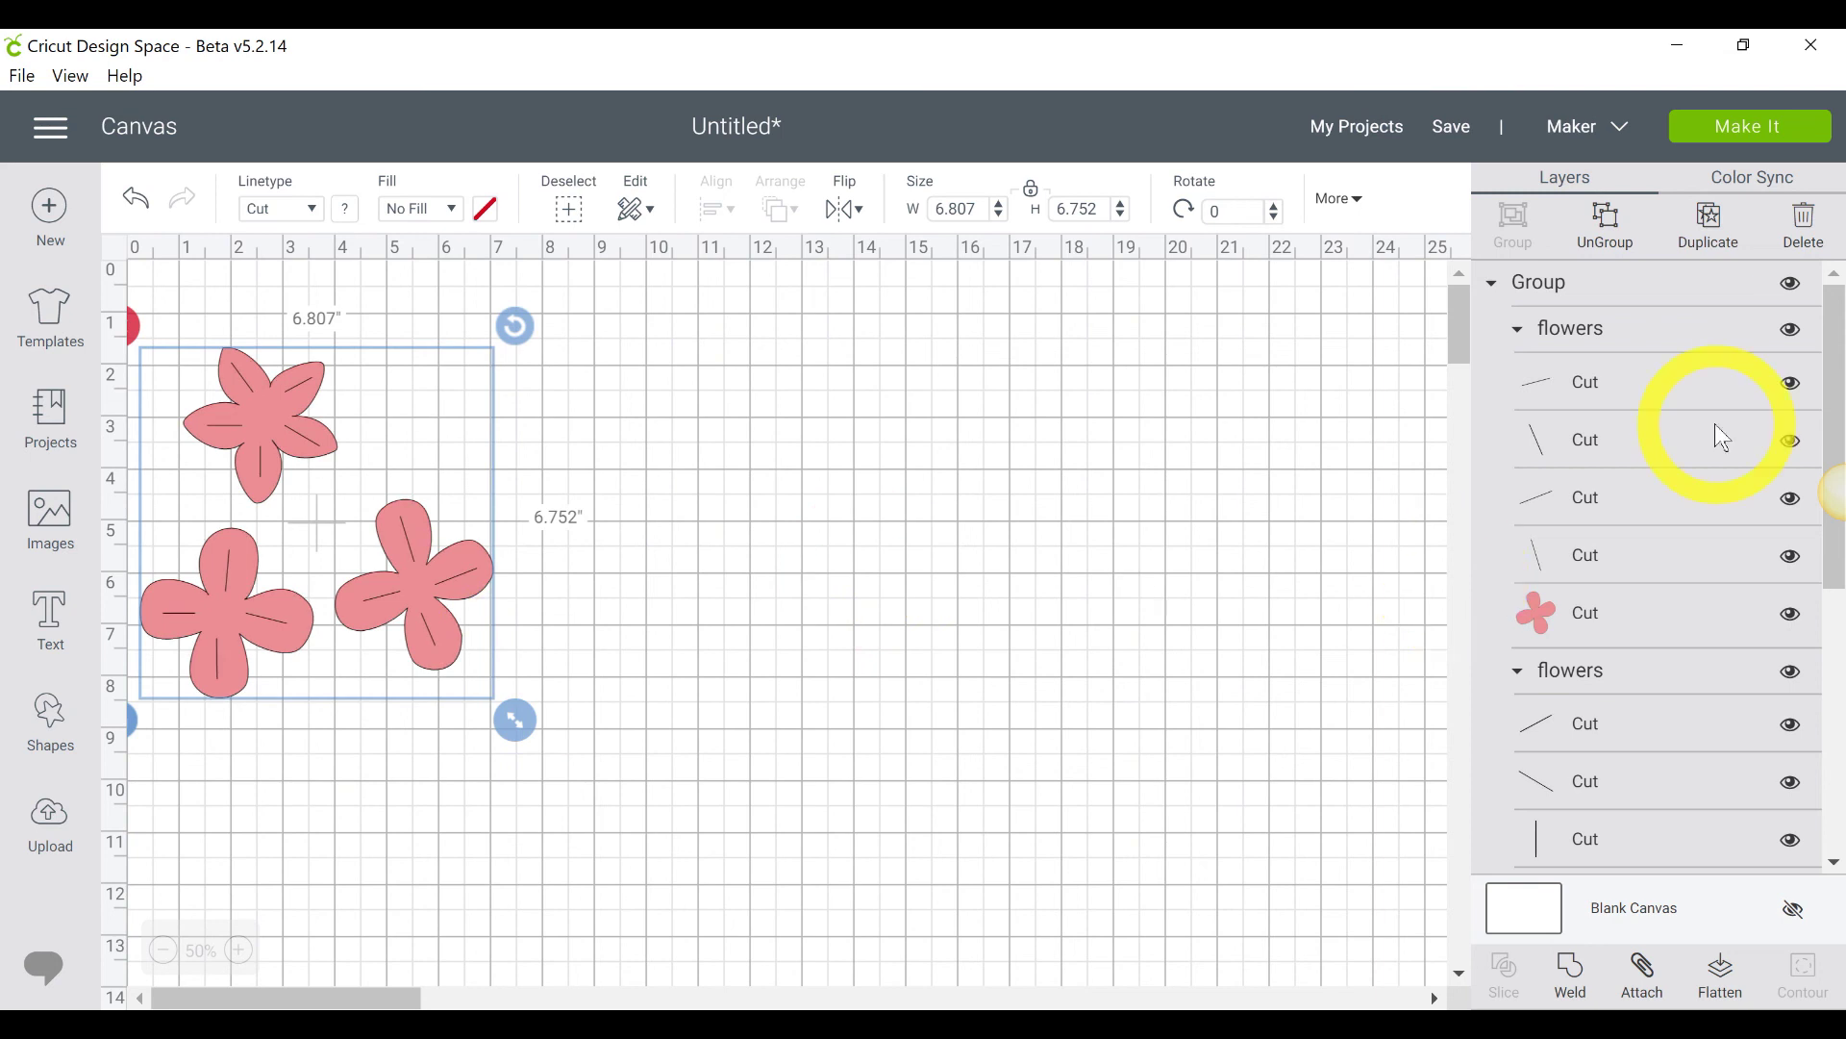
Step: Change the linetype of the five petal lines on the five-petal flower from Cut to Score
{"action": "scroll", "coordinate": [1635, 481], "scroll_direction": "down", "scroll_amount": 3}
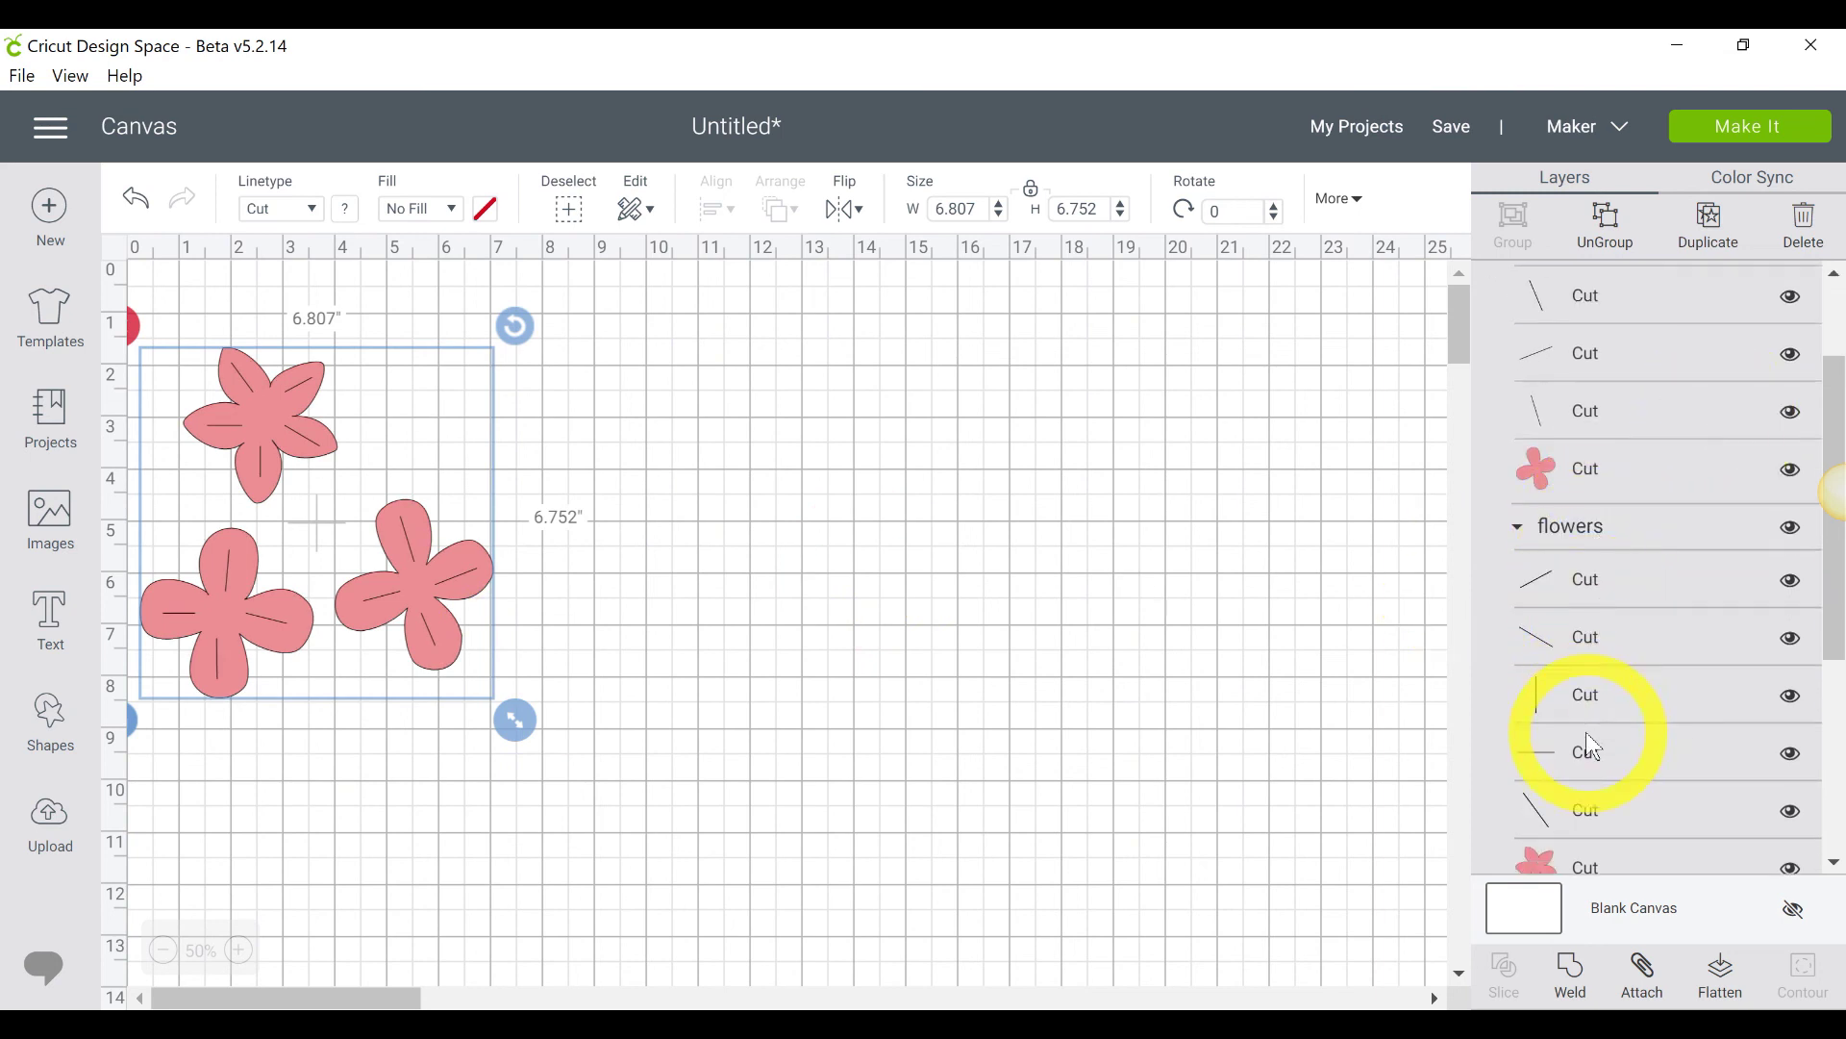
{"action": "left_click", "coordinate": [1626, 594]}
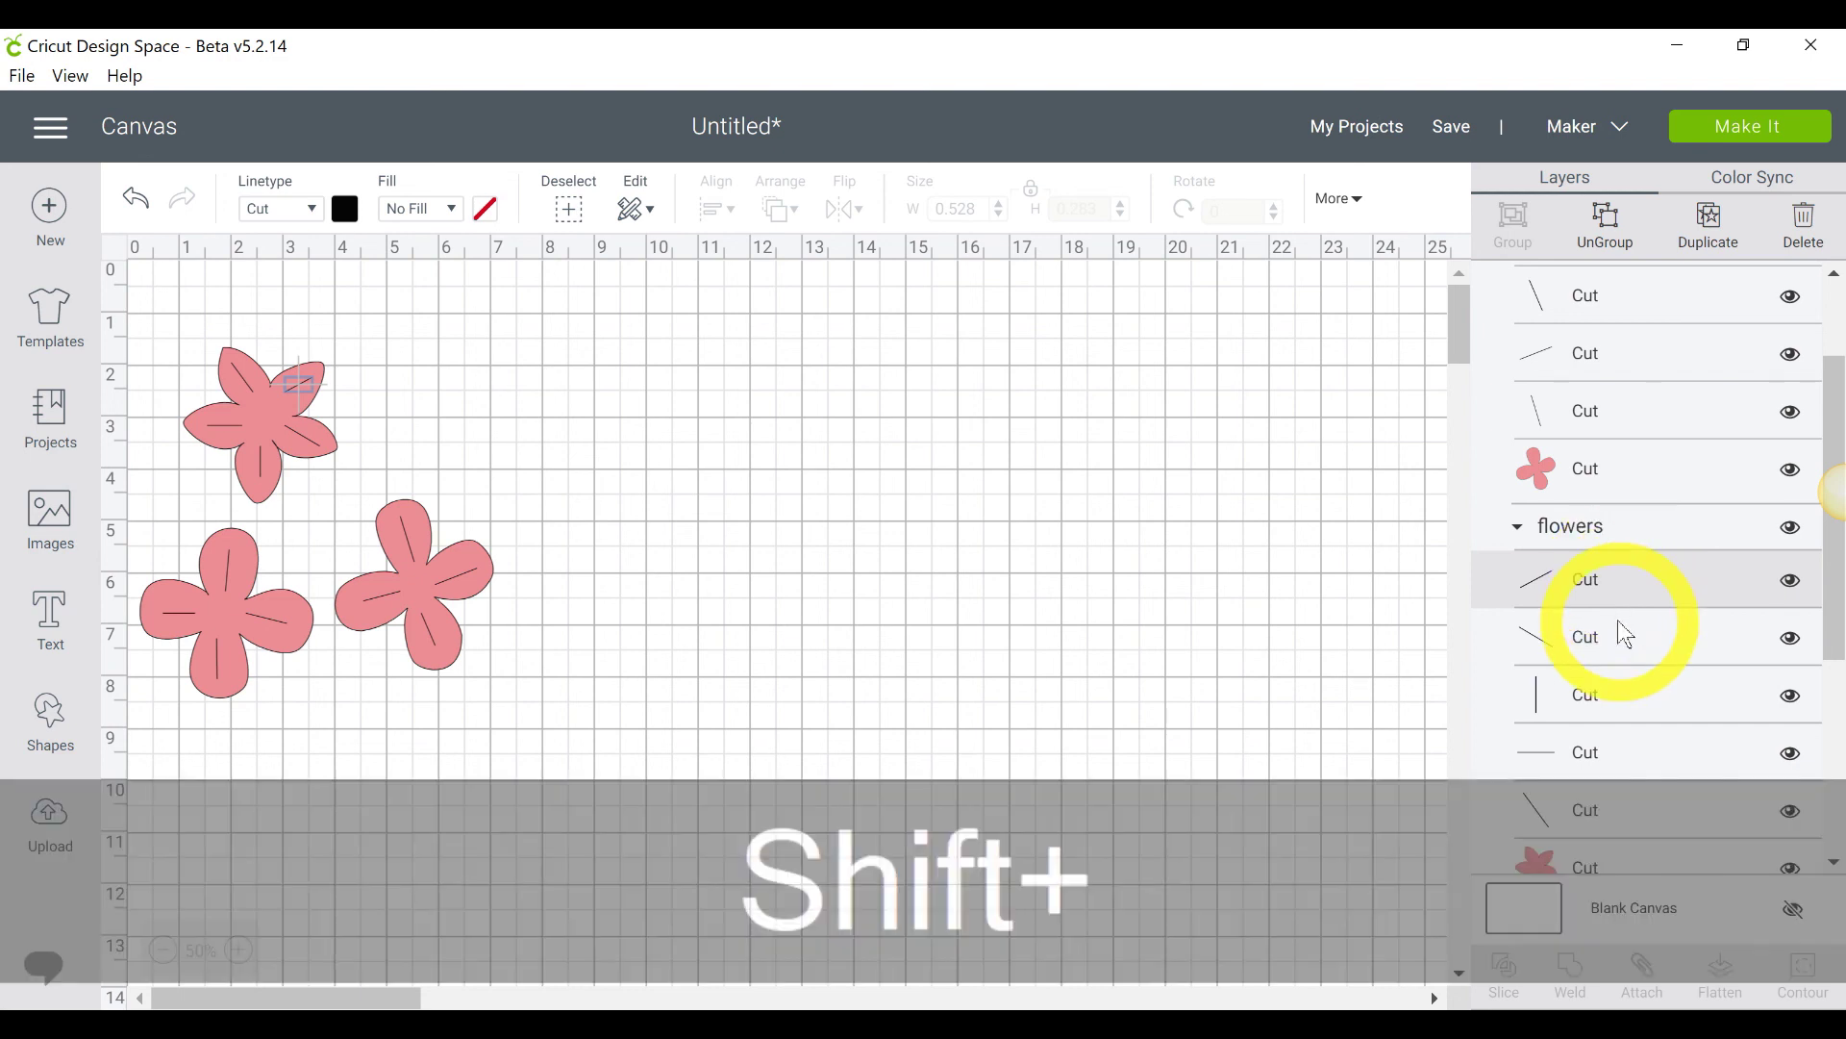
{"action": "left_click", "coordinate": [1619, 633], "text": "shift"}
{"action": "left_click", "coordinate": [1617, 684], "text": "shift"}
{"action": "left_click", "coordinate": [1617, 741], "text": "shift"}
{"action": "left_click", "coordinate": [1619, 795], "text": "shift"}
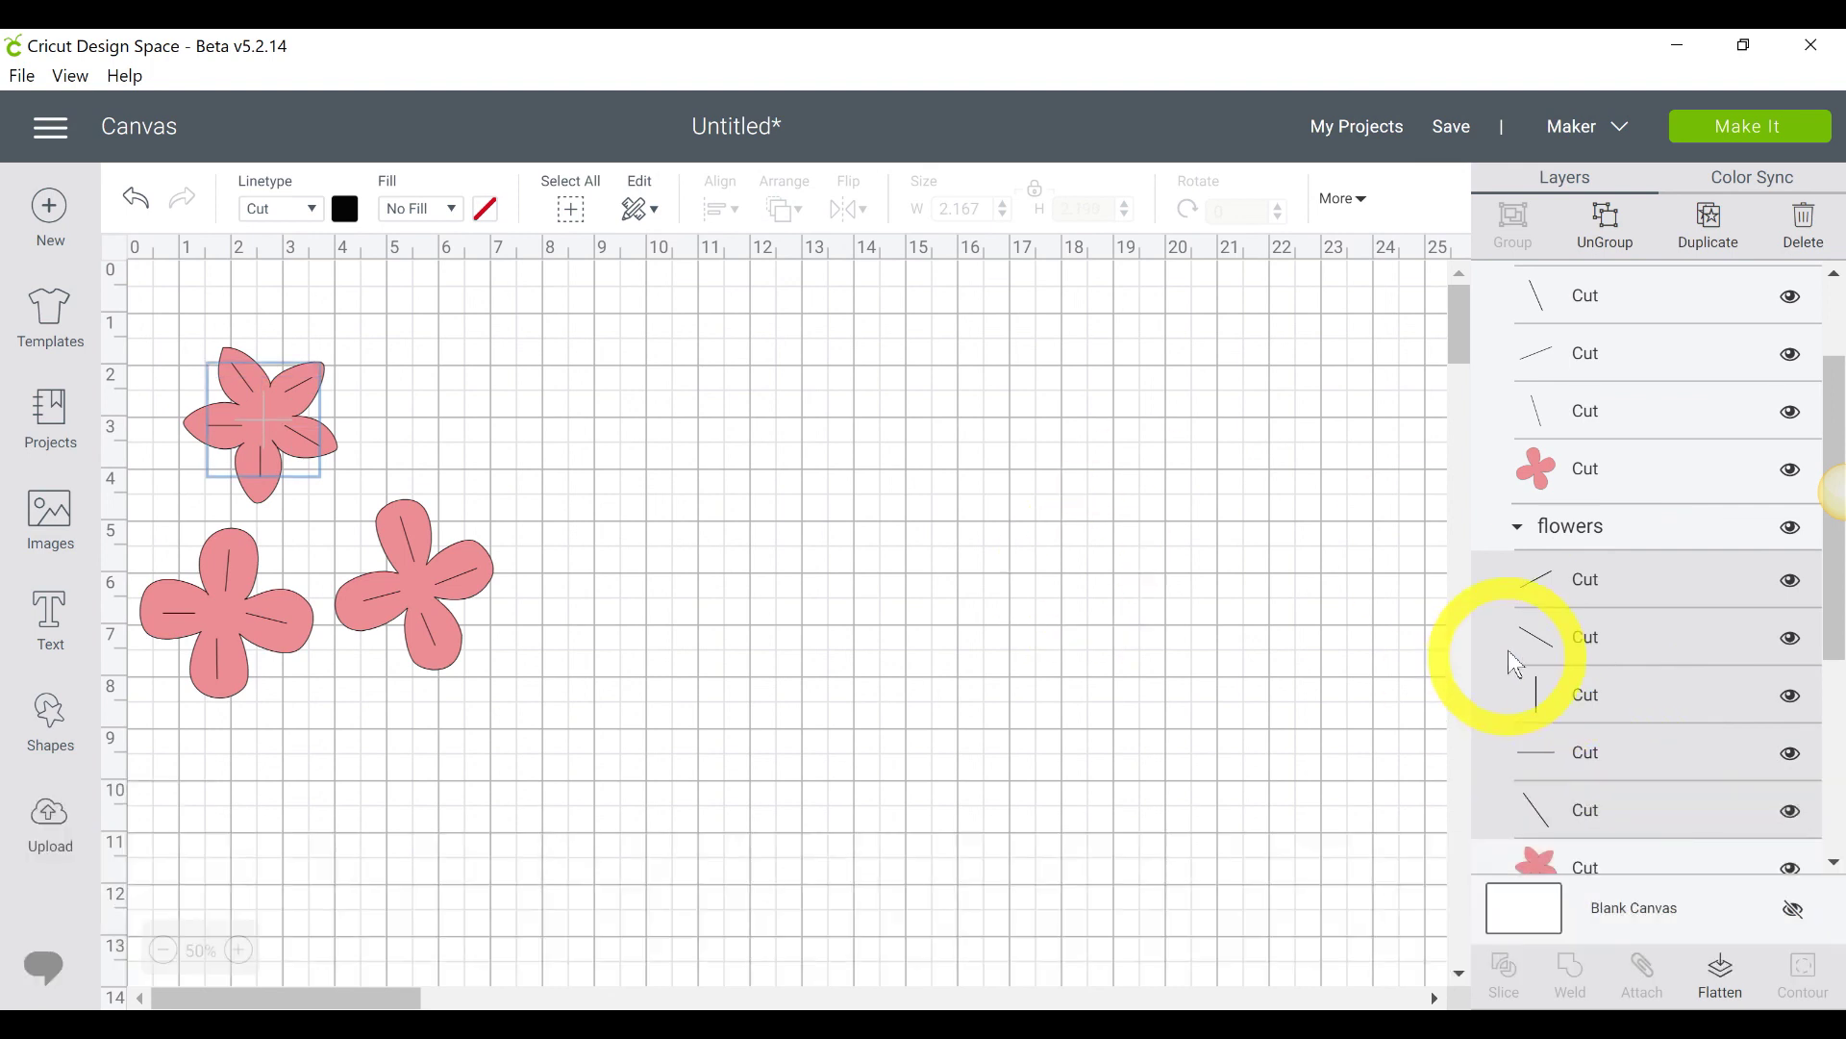
{"action": "left_click", "coordinate": [286, 222]}
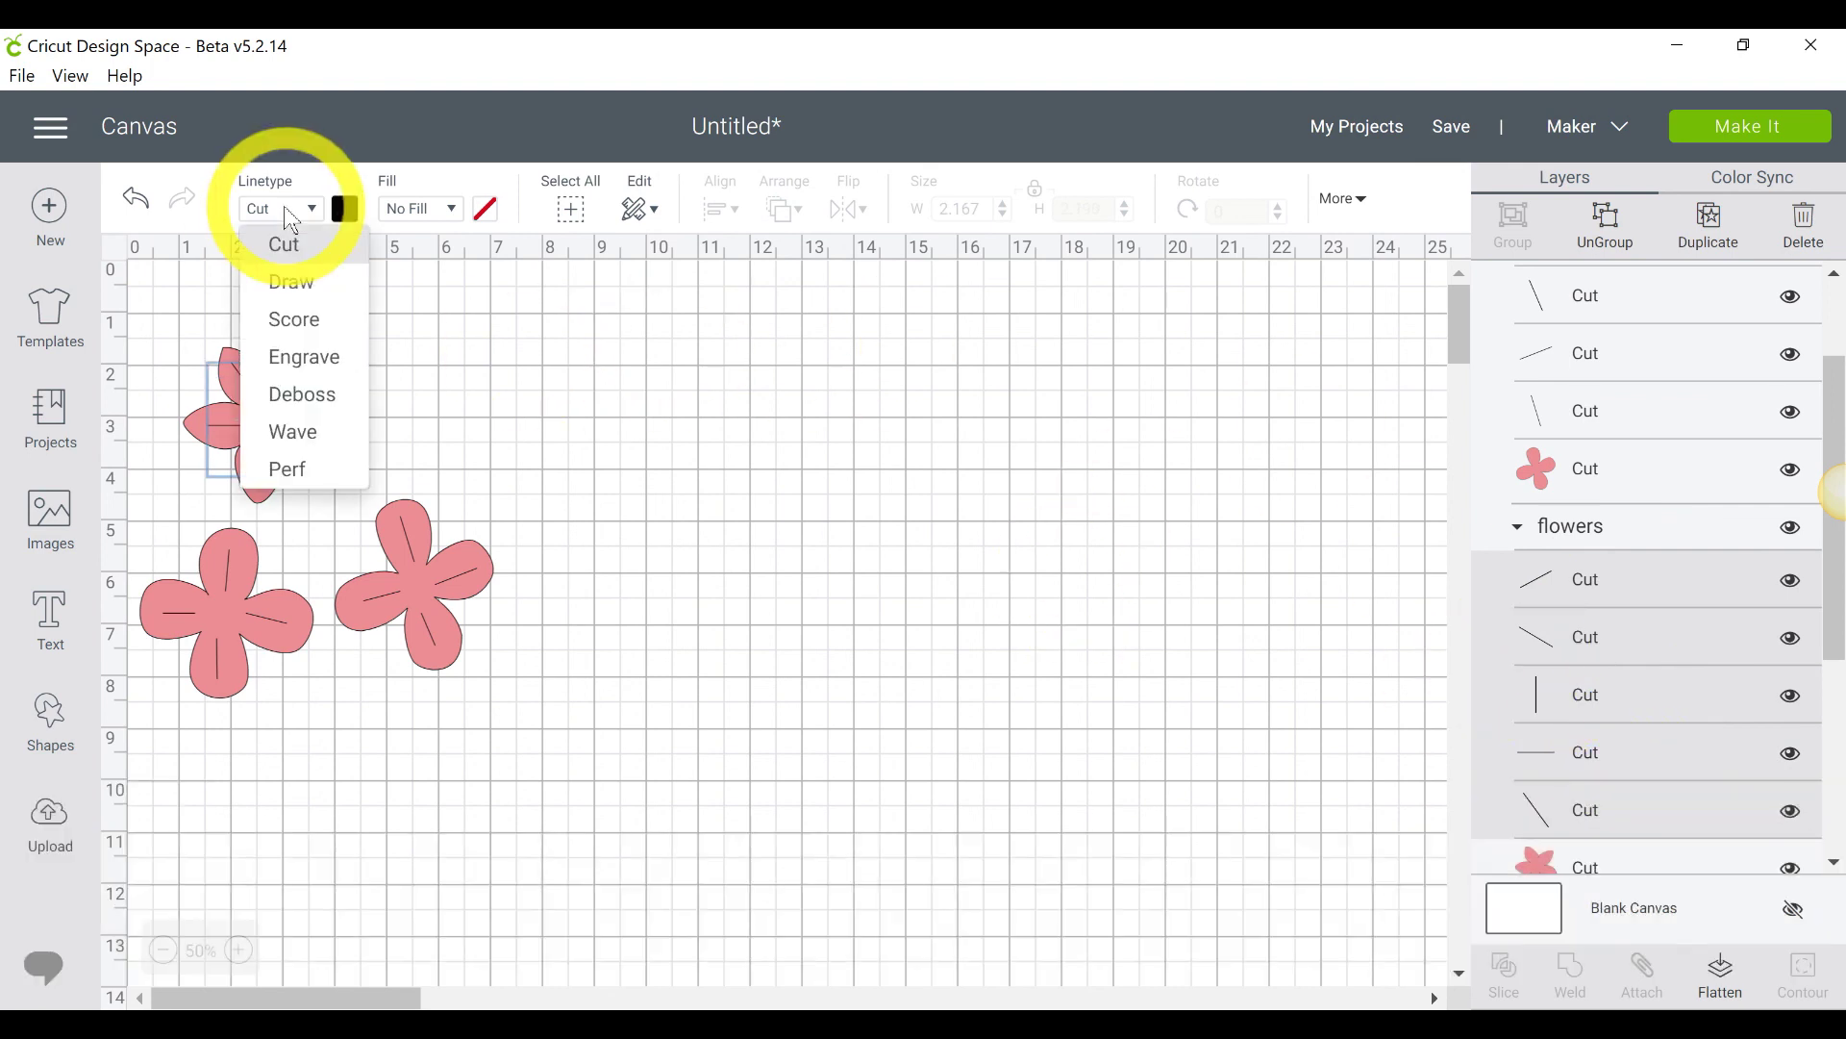
{"action": "left_click", "coordinate": [297, 321]}
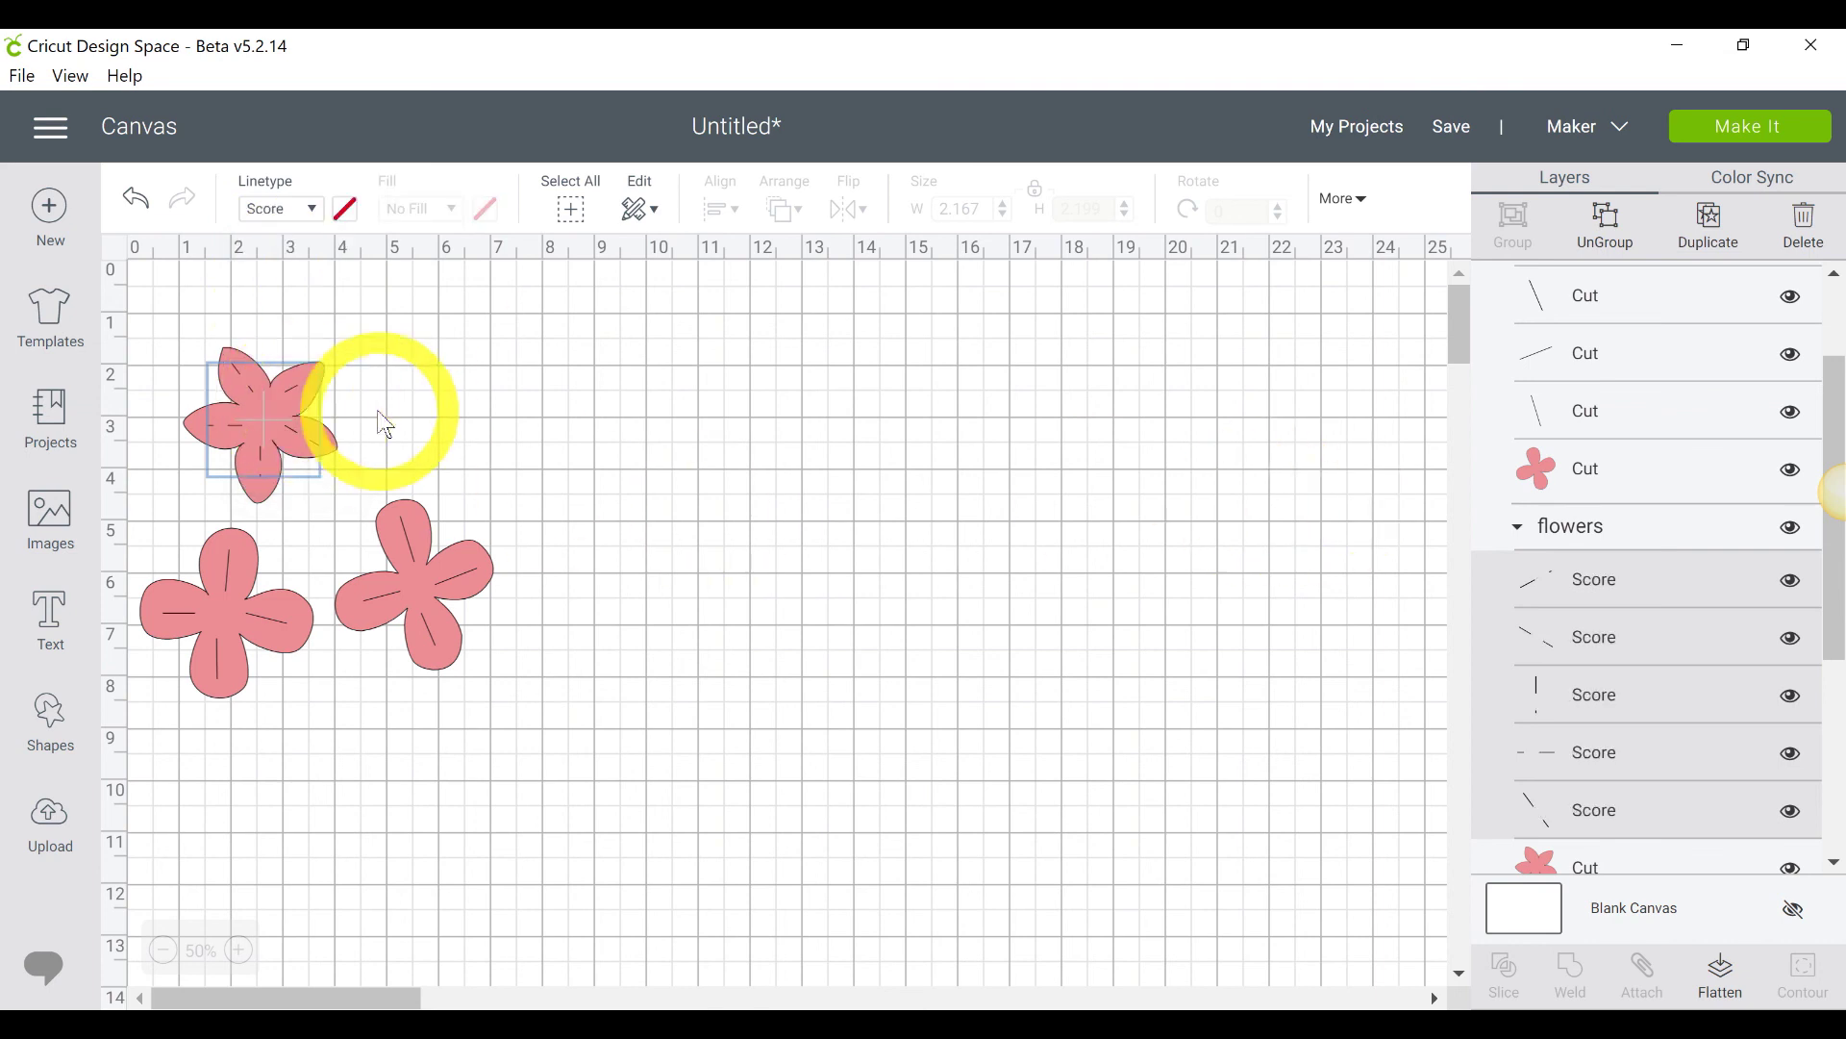
Step: Set the linetype of the four petal lines on the right-hand four-petal flower to Score
{"action": "scroll", "coordinate": [1727, 615], "scroll_direction": "up", "scroll_amount": 3}
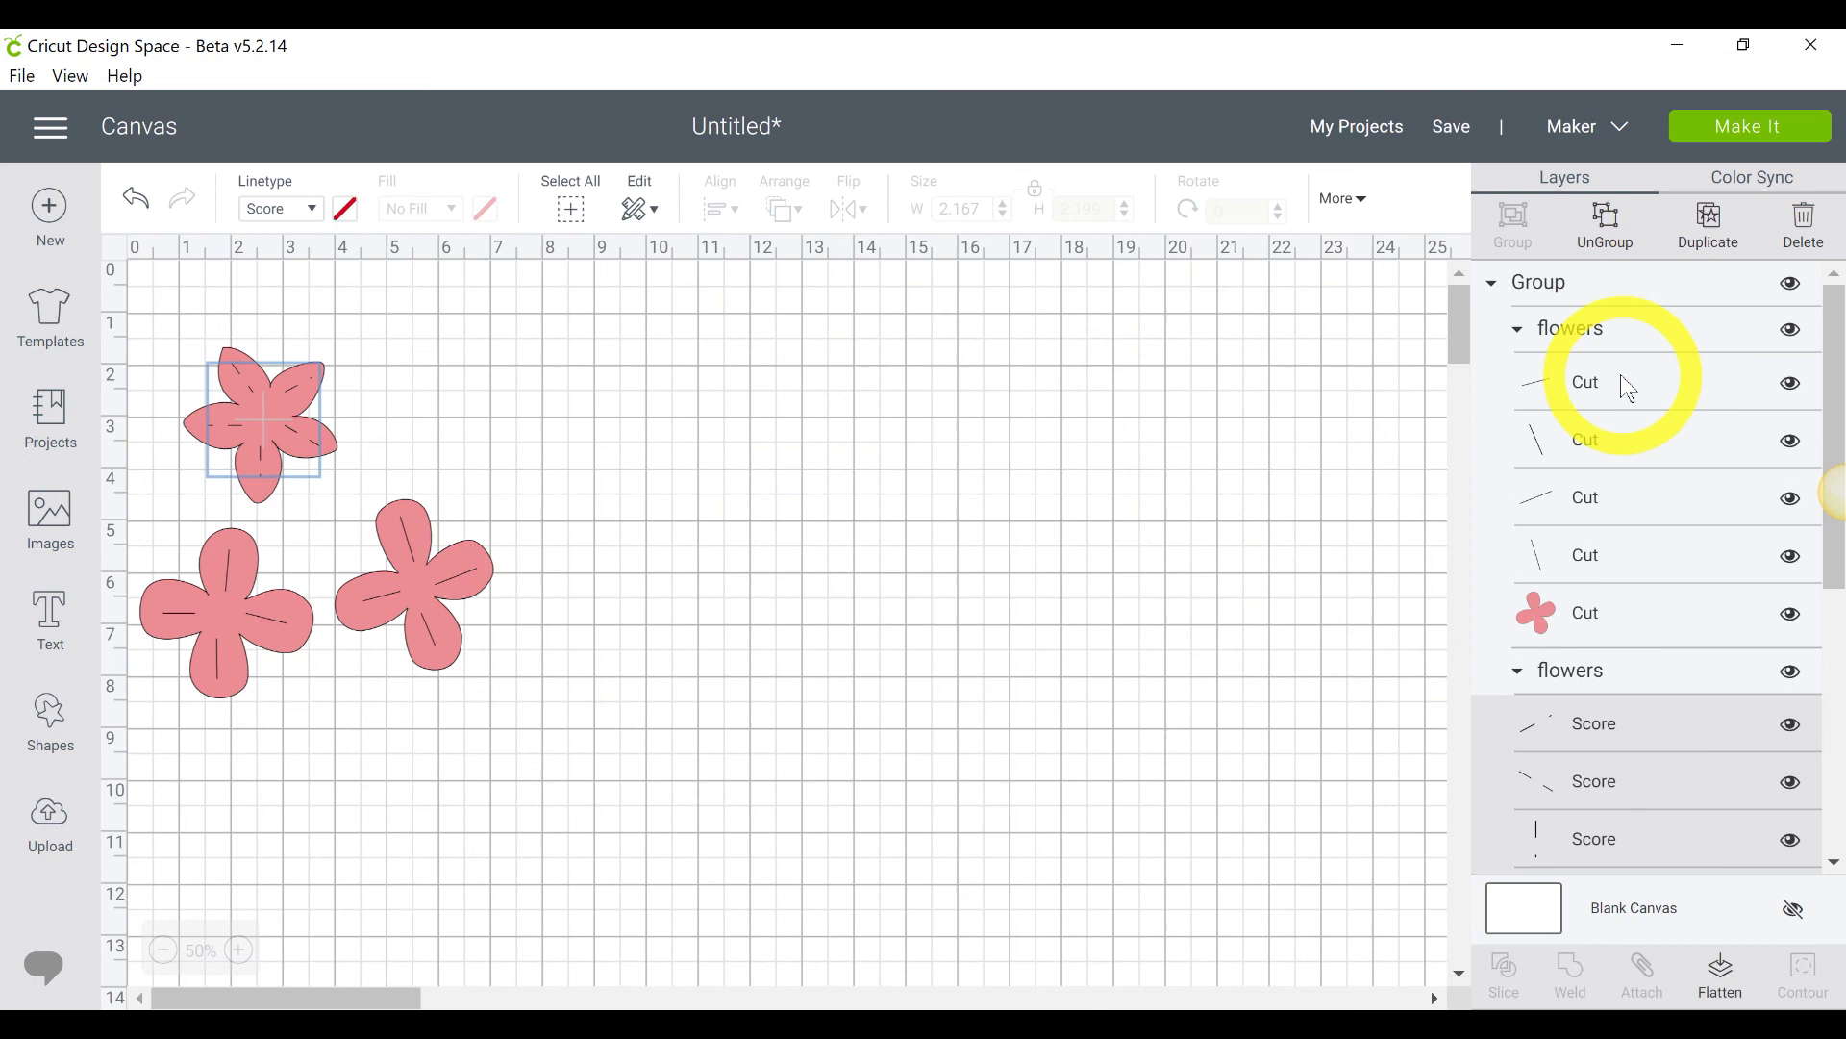
{"action": "left_click", "coordinate": [1625, 385]}
{"action": "left_click", "coordinate": [1627, 462], "text": "shift"}
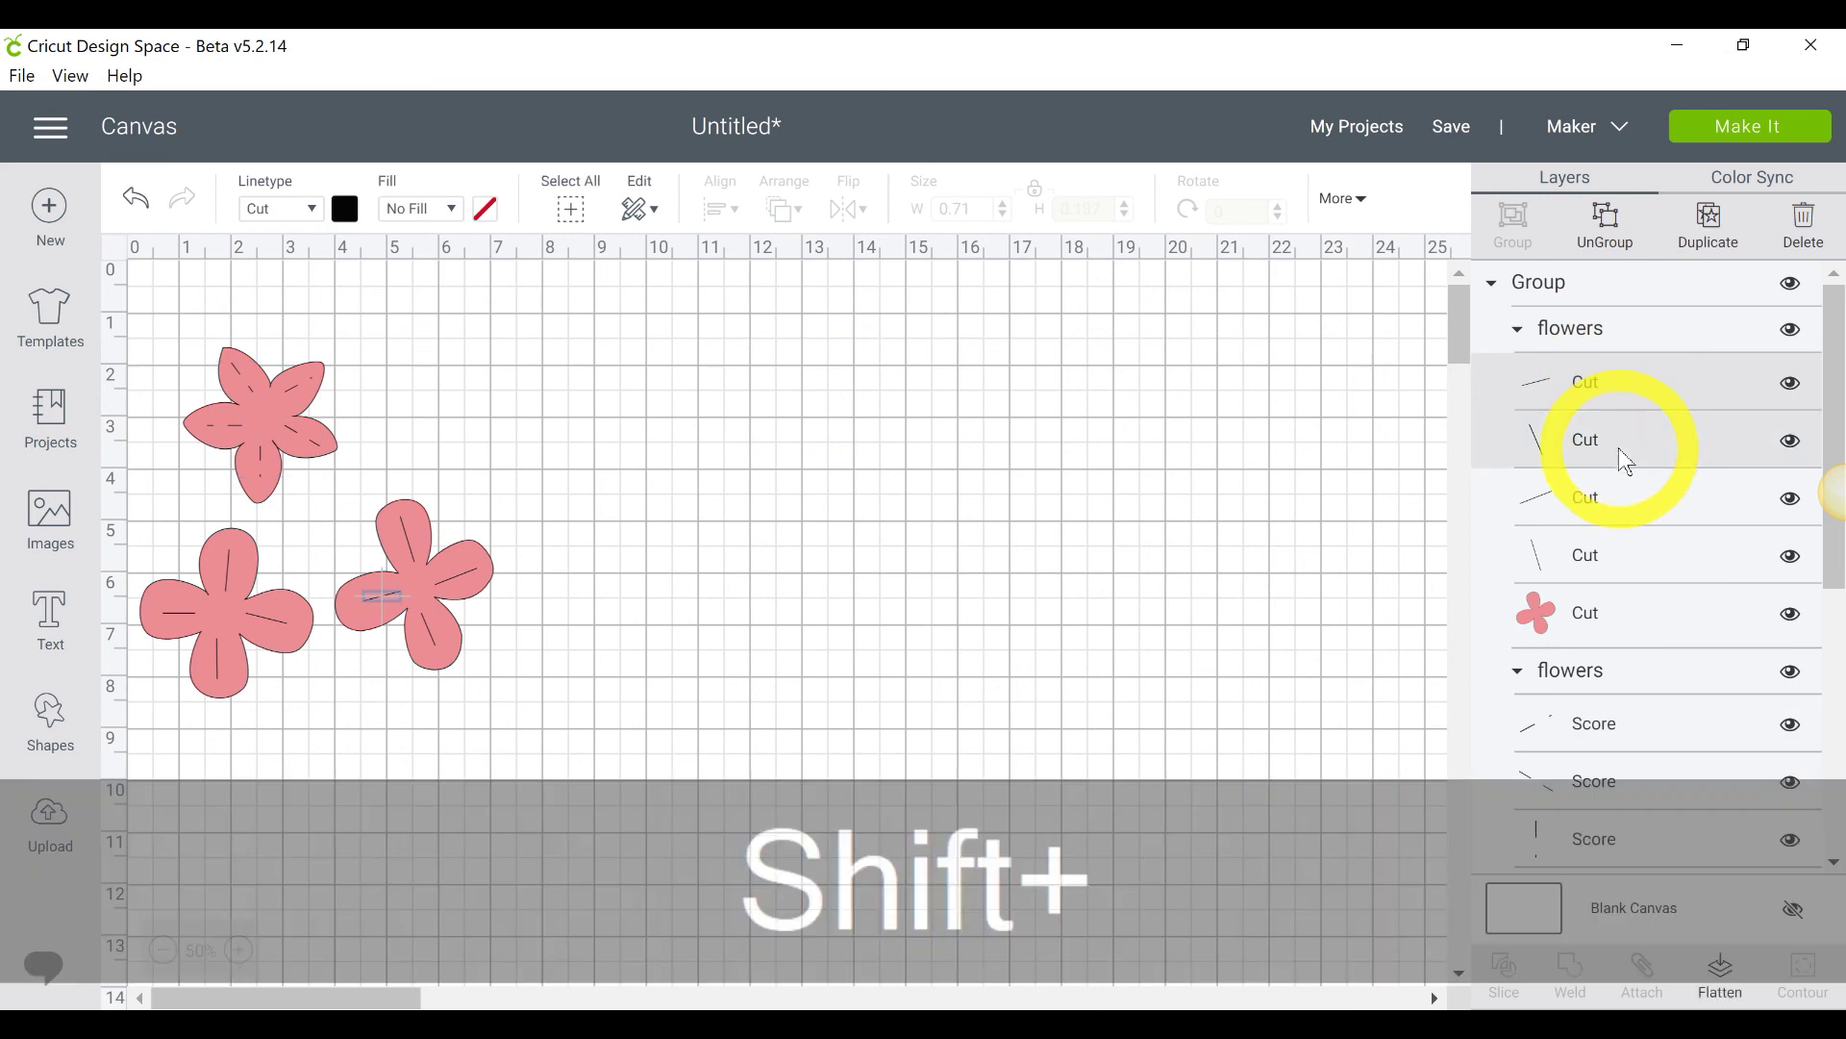
{"action": "left_click", "coordinate": [1598, 508], "text": "shift"}
{"action": "left_click", "coordinate": [1604, 559], "text": "shift"}
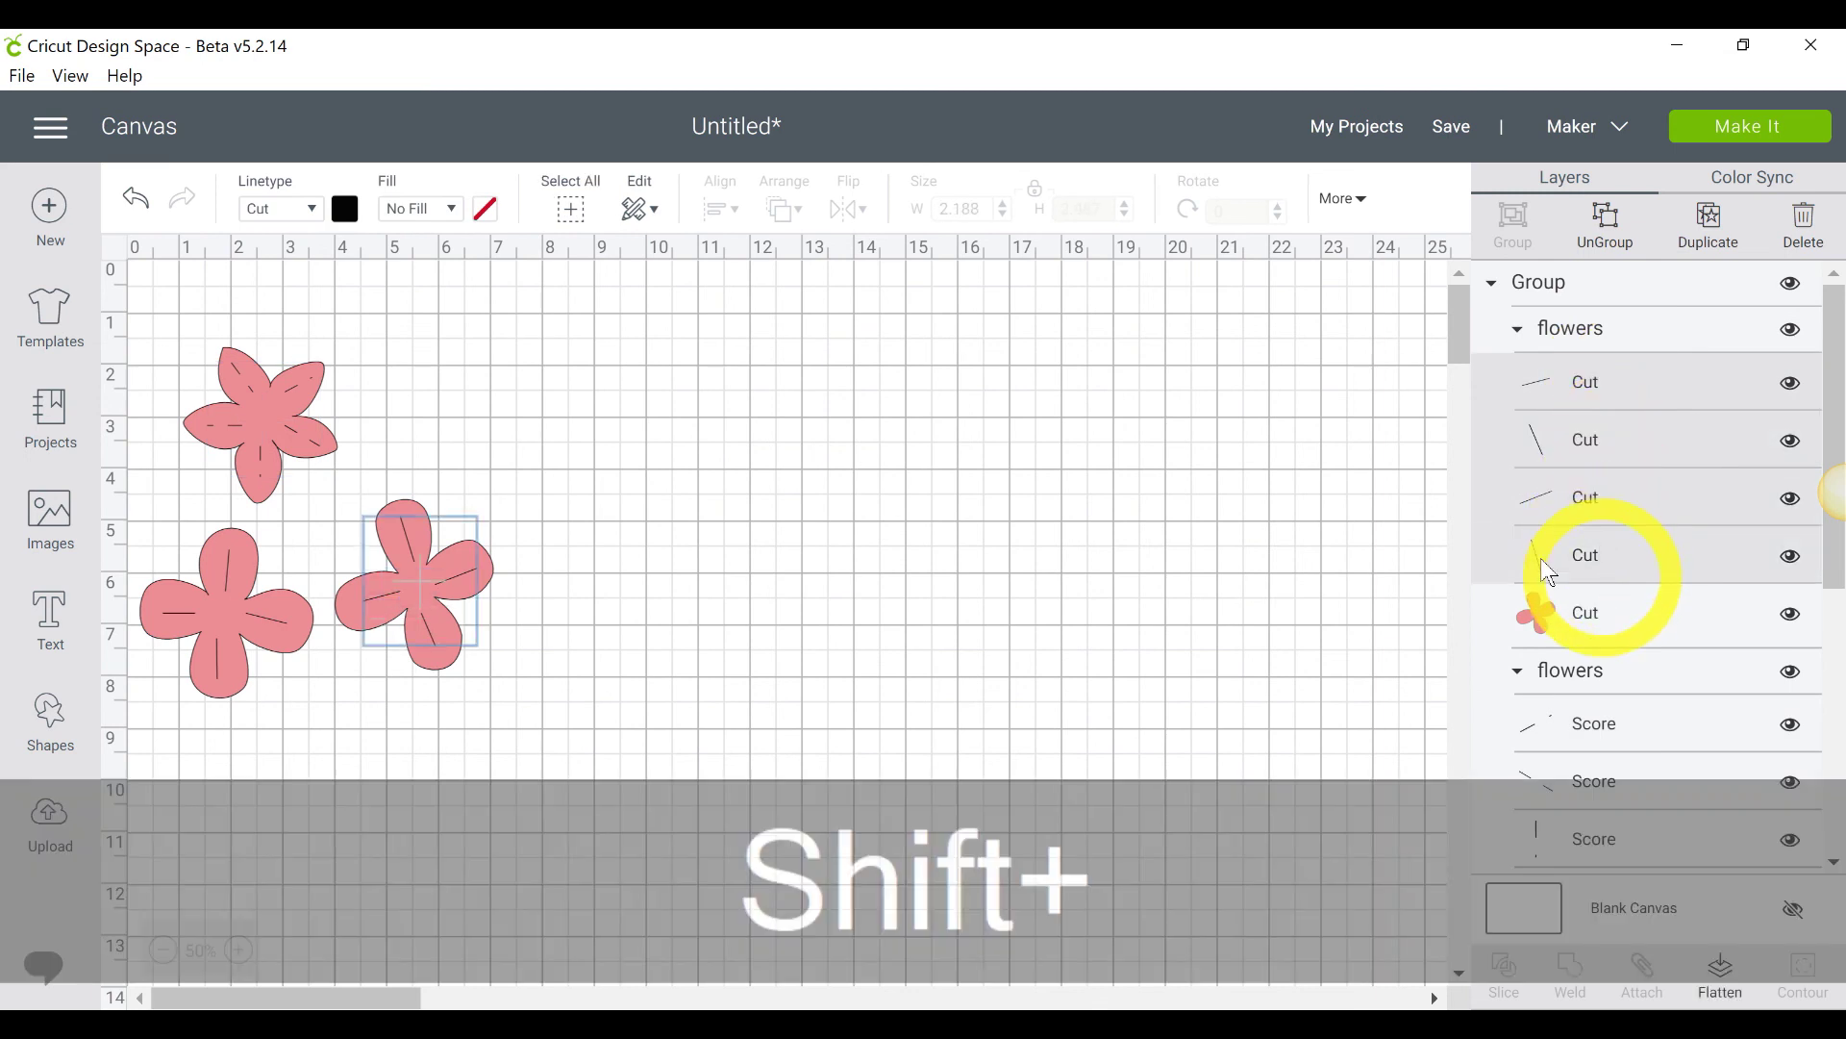
{"action": "left_click", "coordinate": [271, 210]}
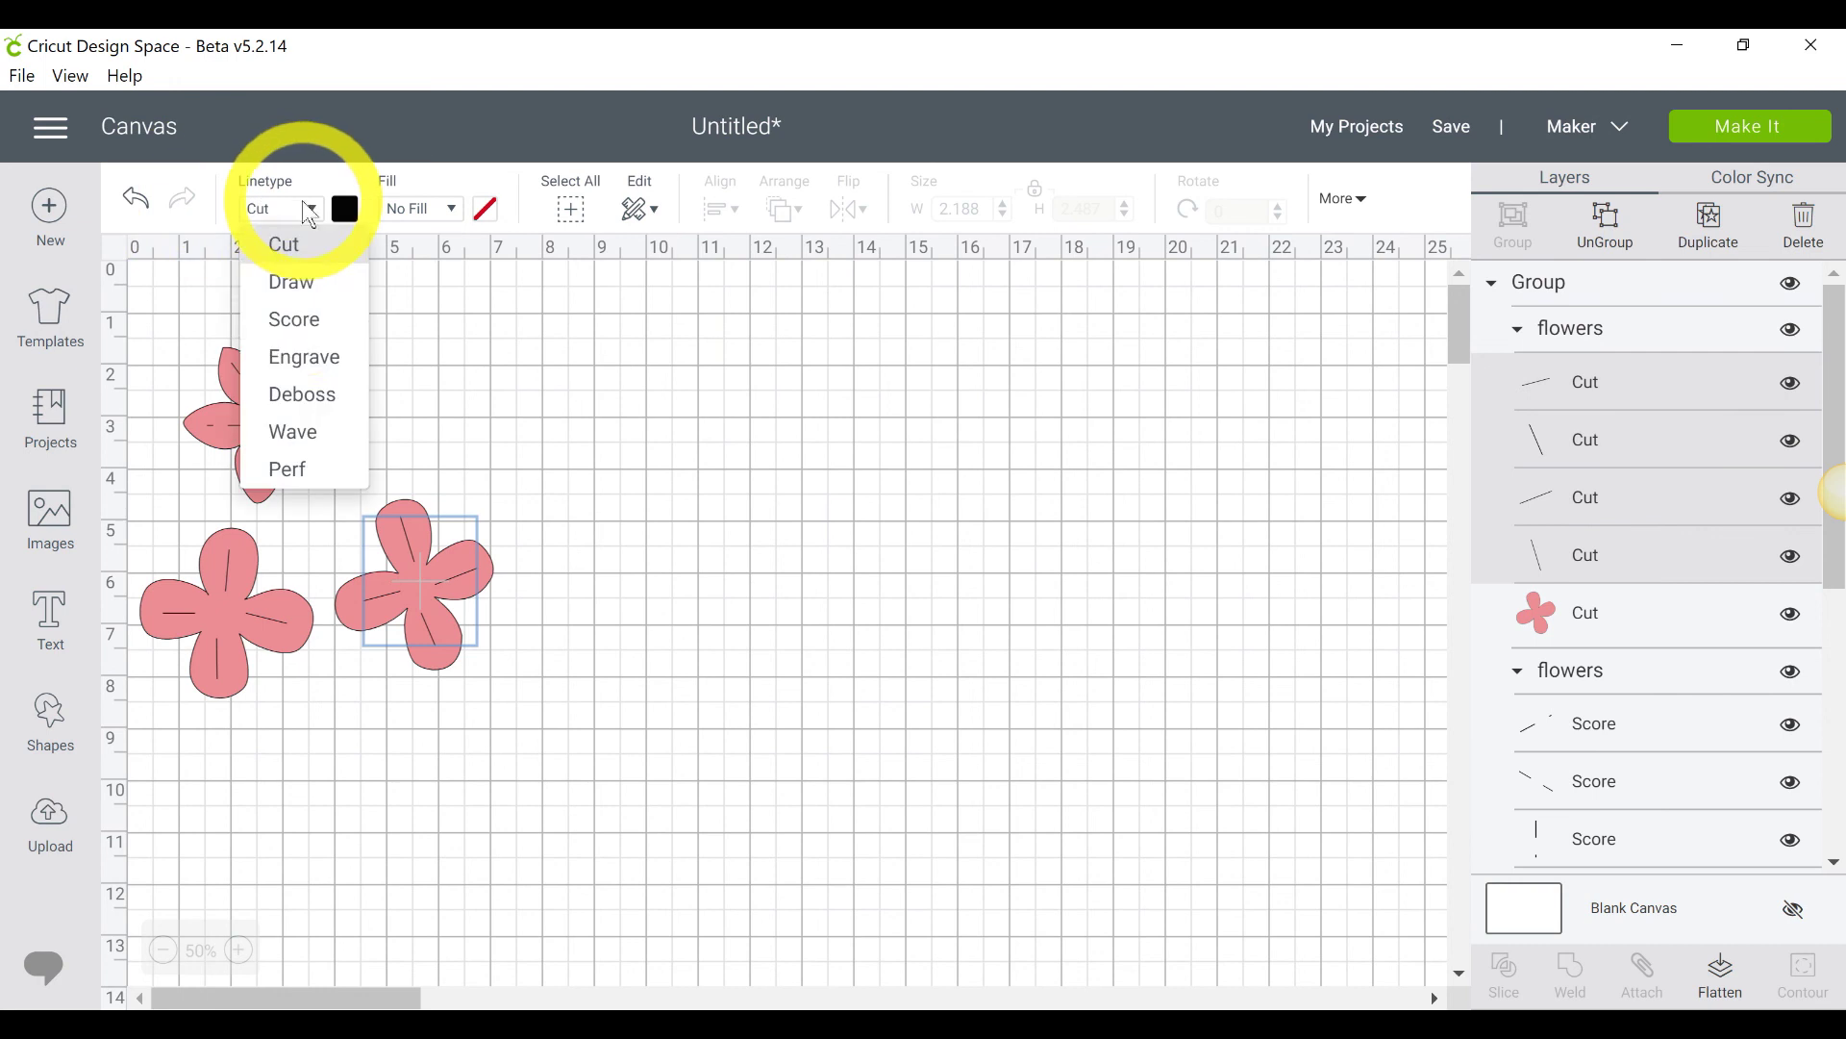
{"action": "left_click", "coordinate": [293, 313]}
Step: Attach the grouped flowers and their petal lines, starting from the right-hand four-petal flower's cut layer
{"action": "left_click", "coordinate": [1623, 620]}
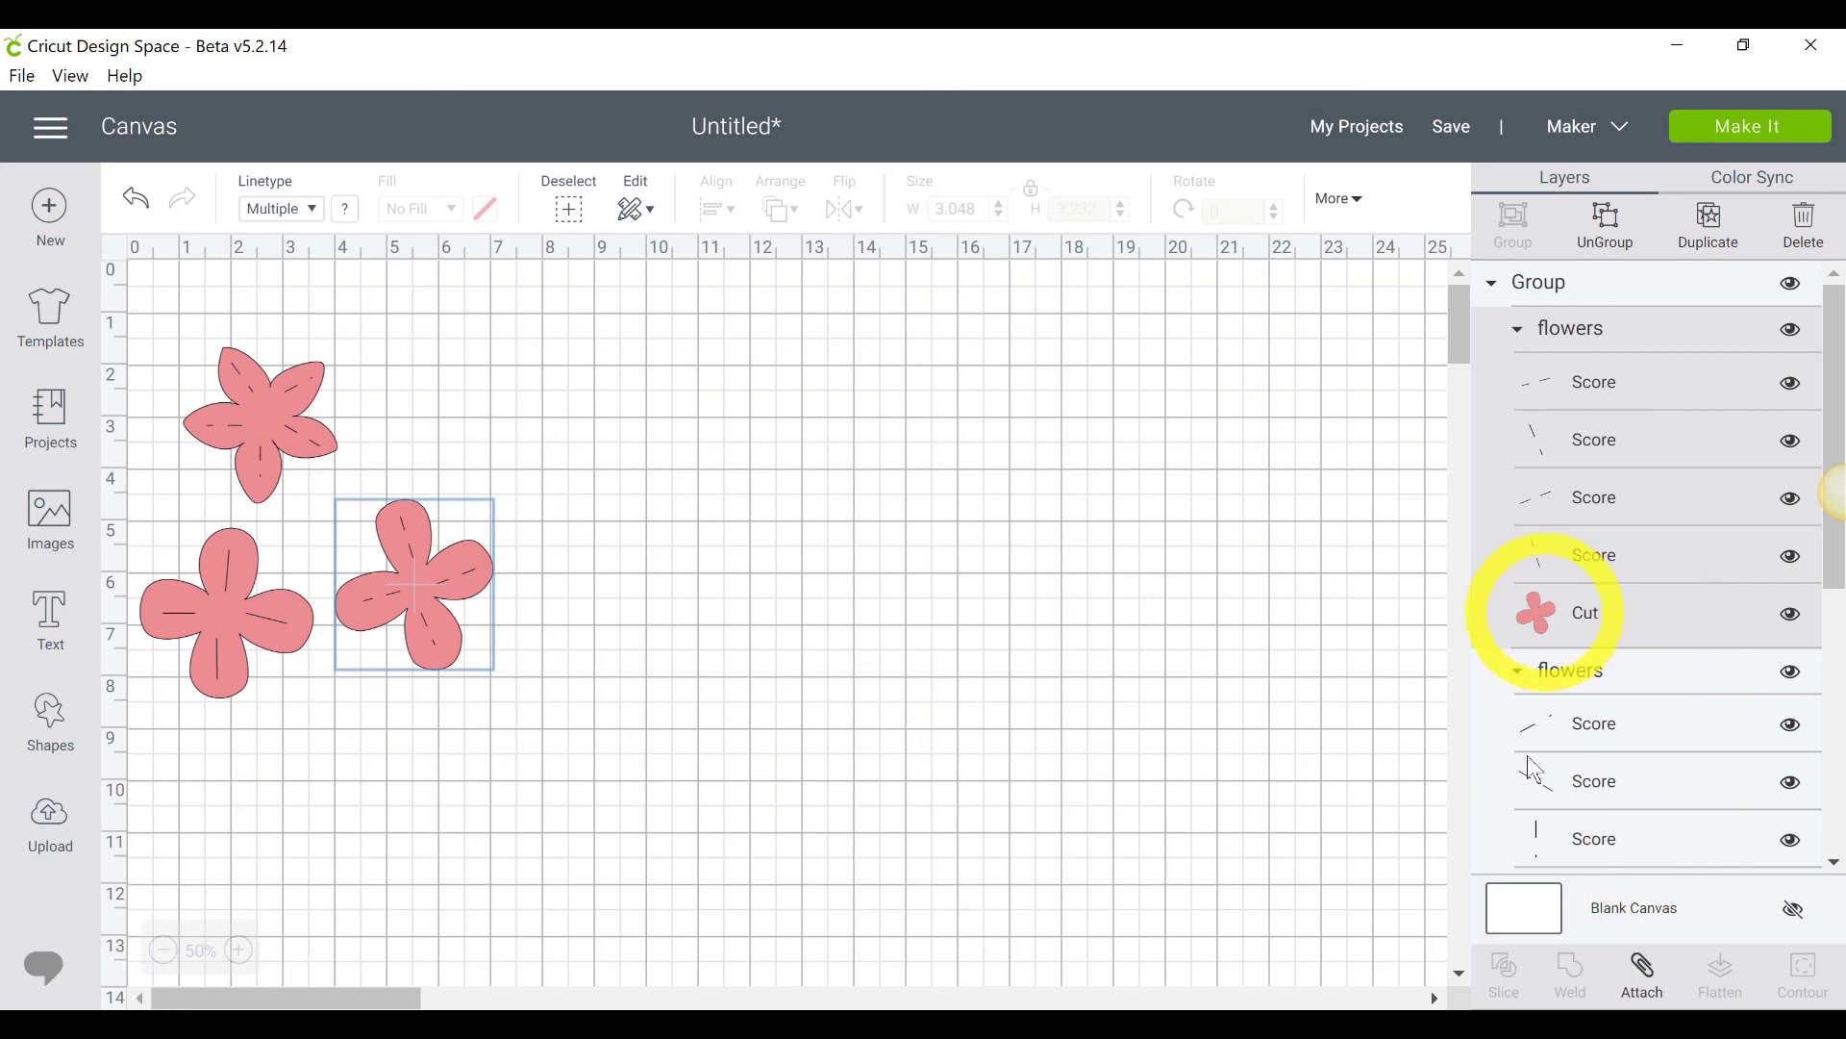
{"action": "left_click", "coordinate": [1644, 971]}
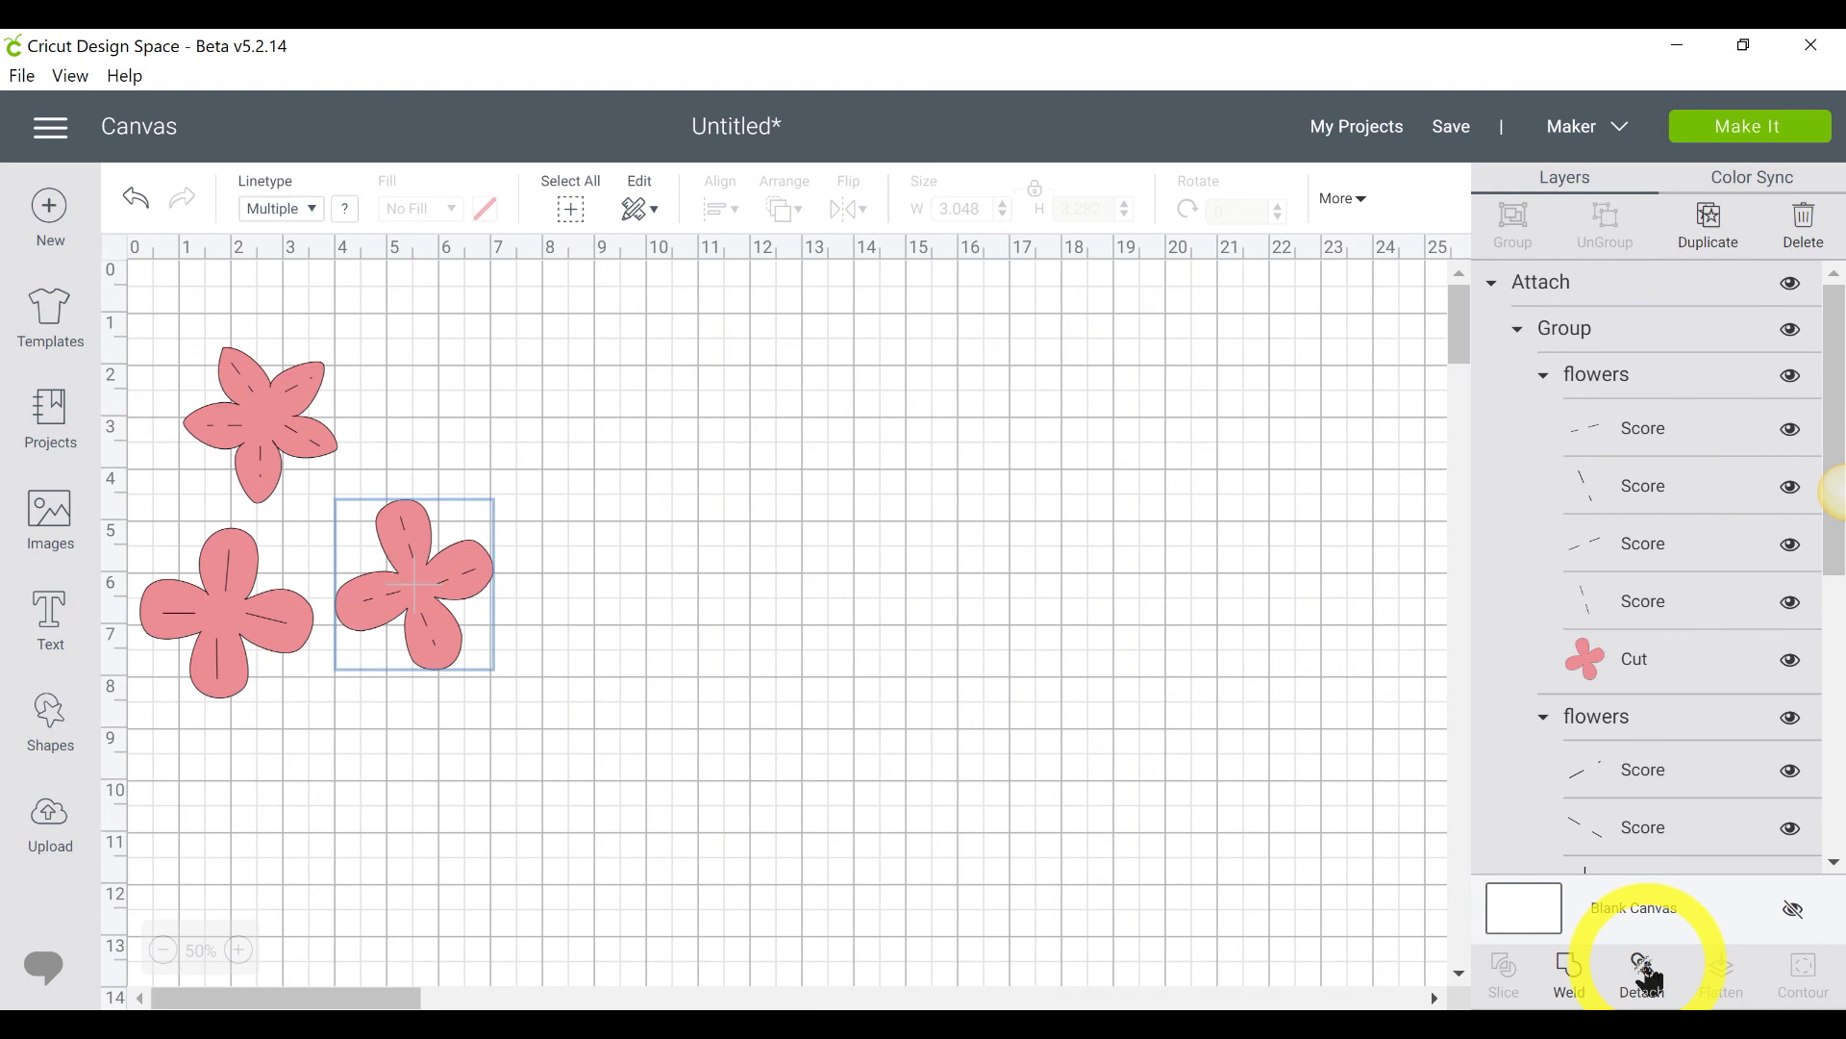
Step: Review the attached flower layers, deselect everything, and send the project to mat preparation with Make It
{"action": "scroll", "coordinate": [1756, 325], "scroll_direction": "down", "scroll_amount": 5}
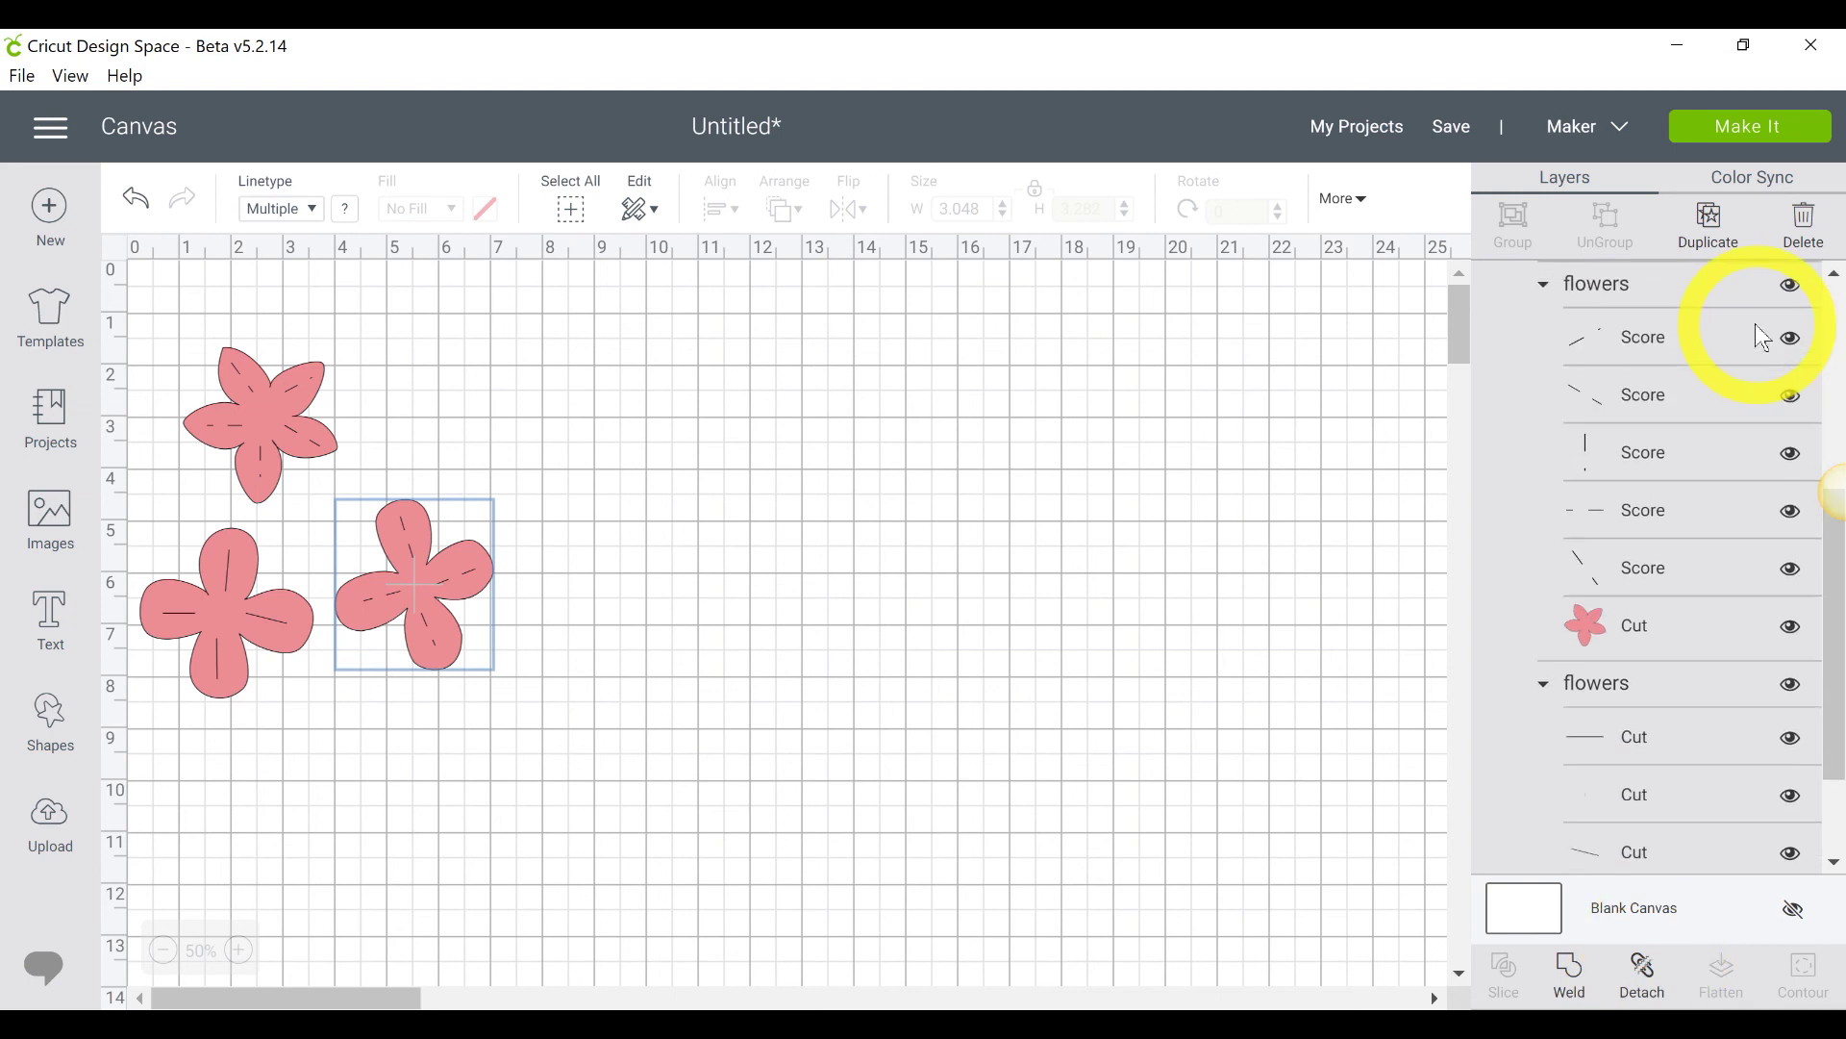
{"action": "scroll", "coordinate": [1756, 322], "scroll_direction": "down", "scroll_amount": 3}
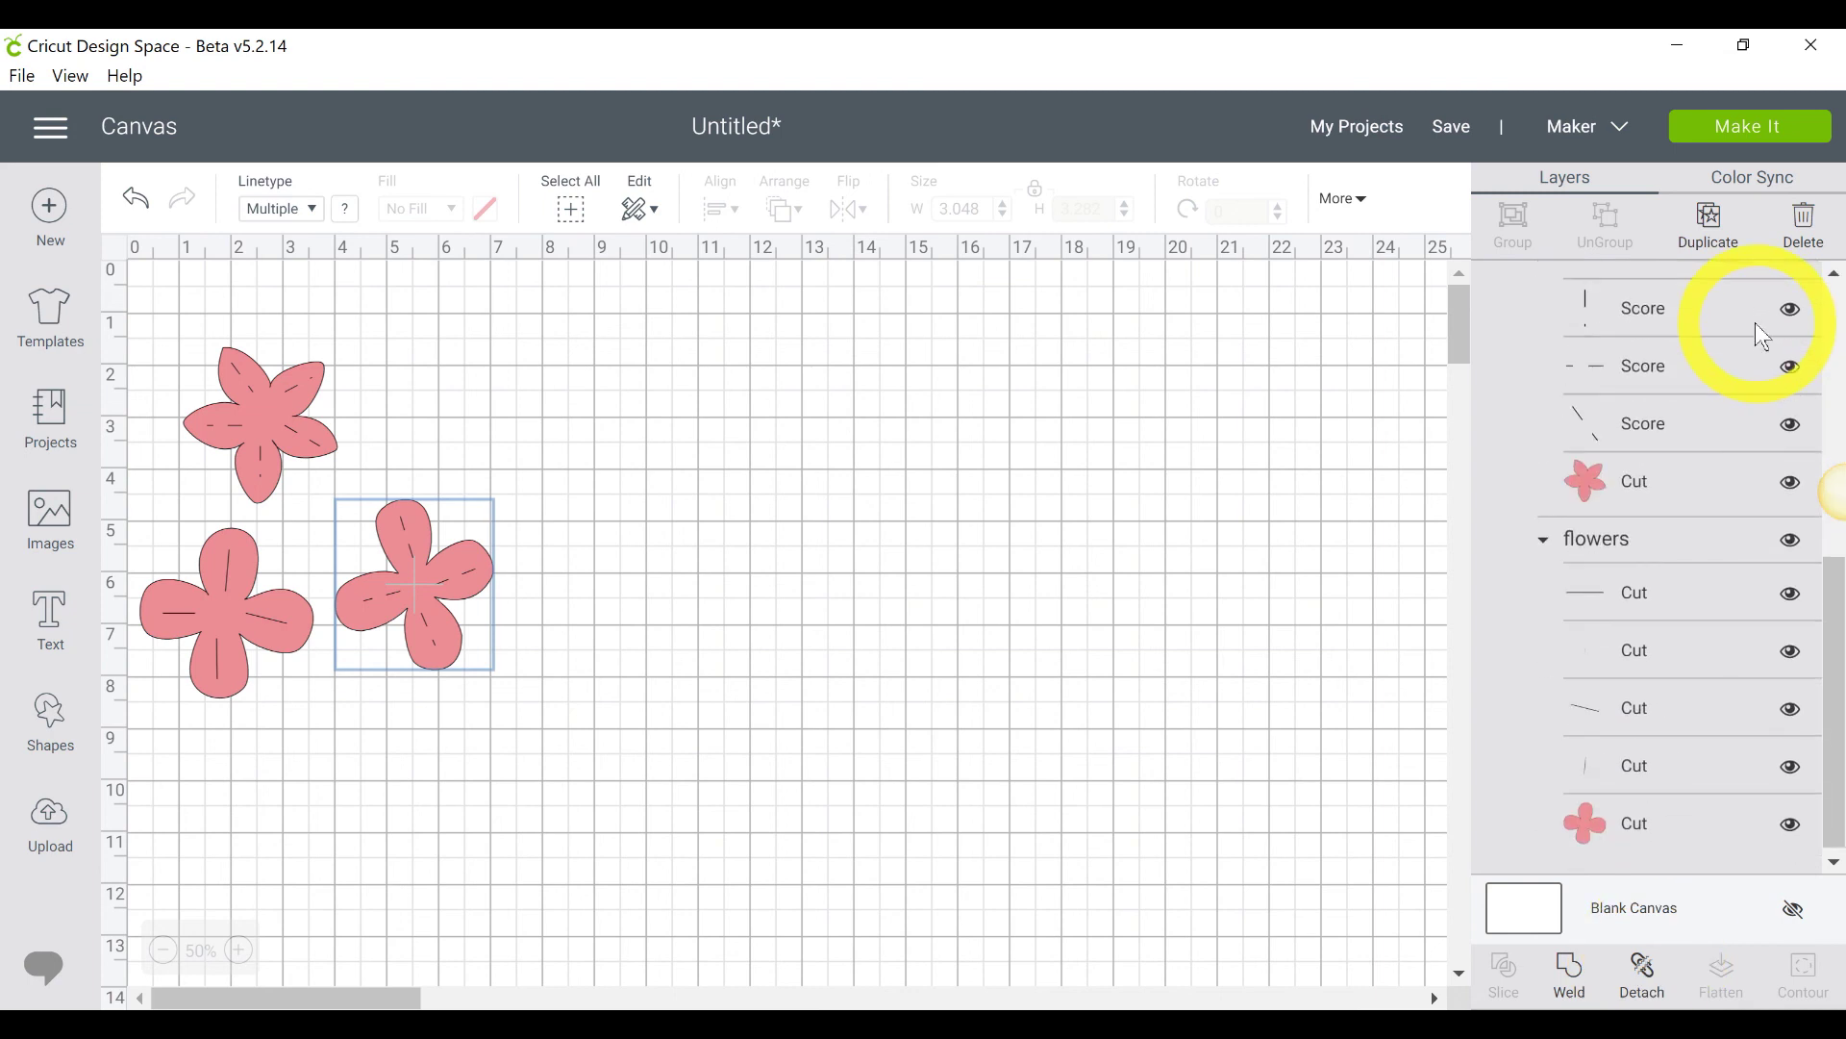
{"action": "scroll", "coordinate": [1755, 321], "scroll_direction": "up", "scroll_amount": 8}
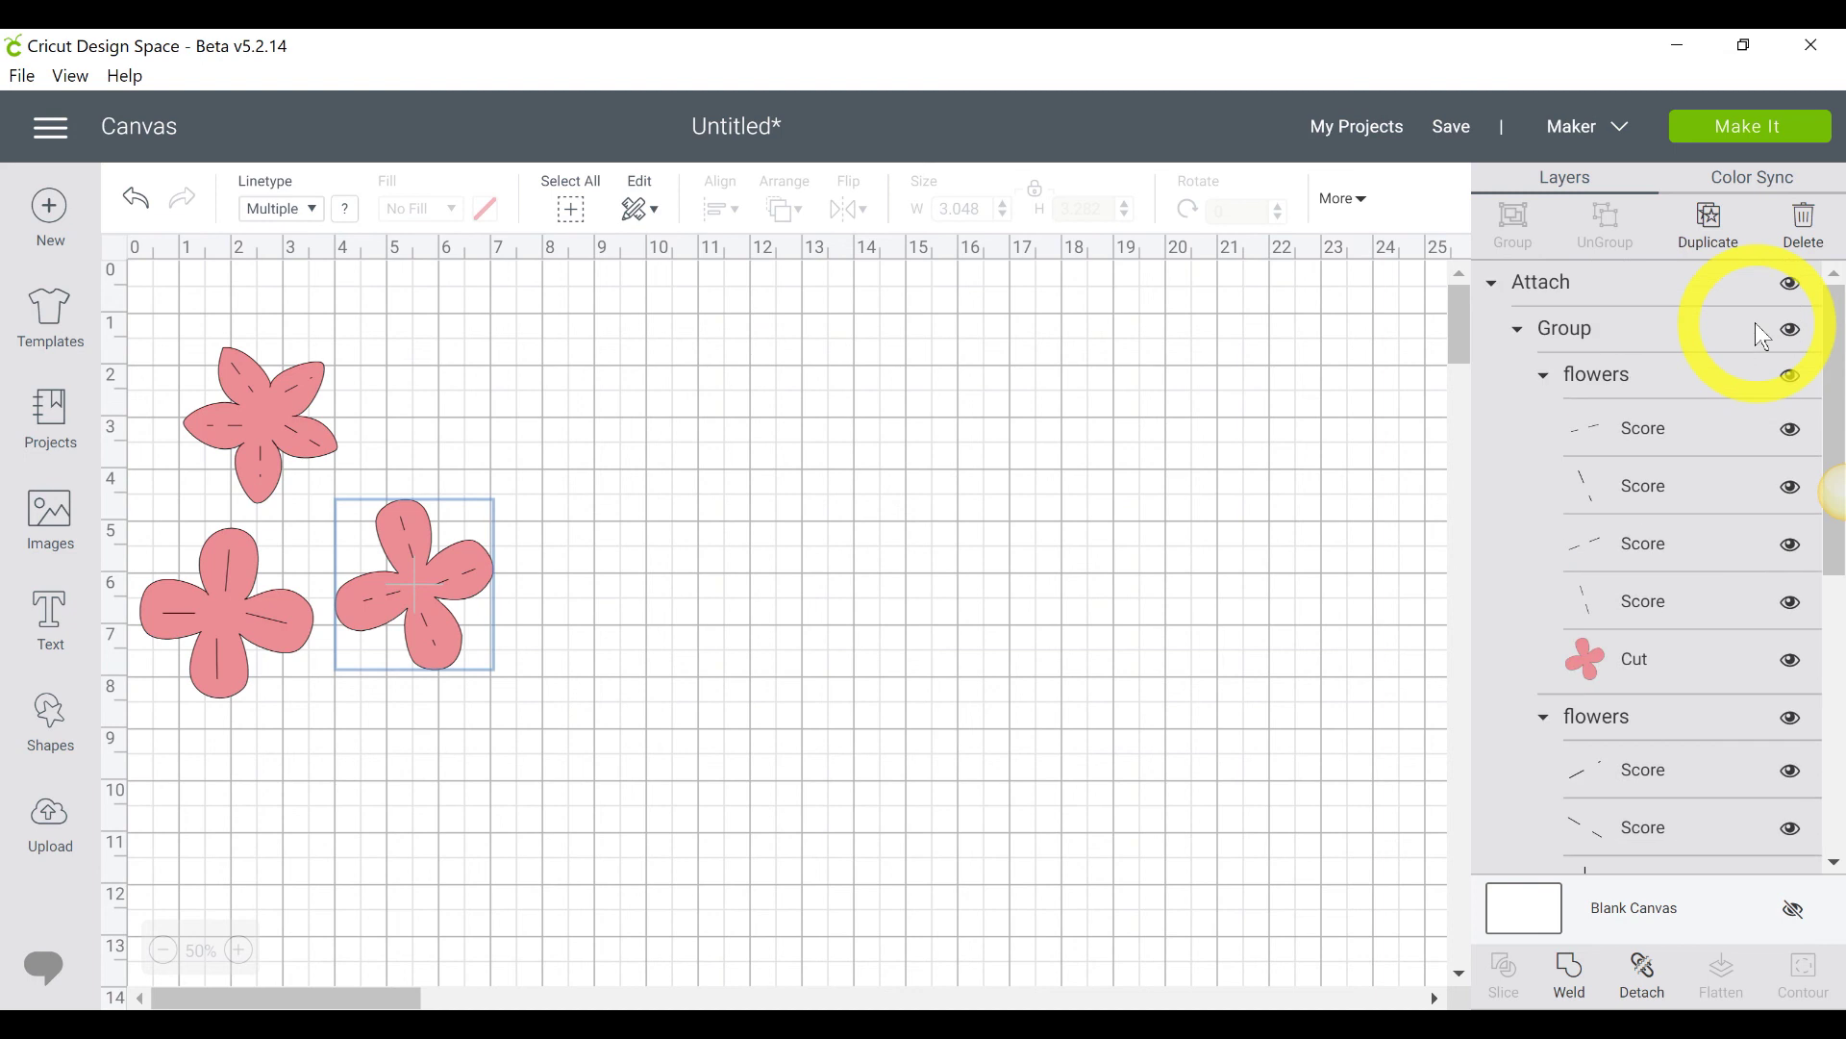
{"action": "scroll", "coordinate": [1759, 327], "scroll_direction": "down", "scroll_amount": 5}
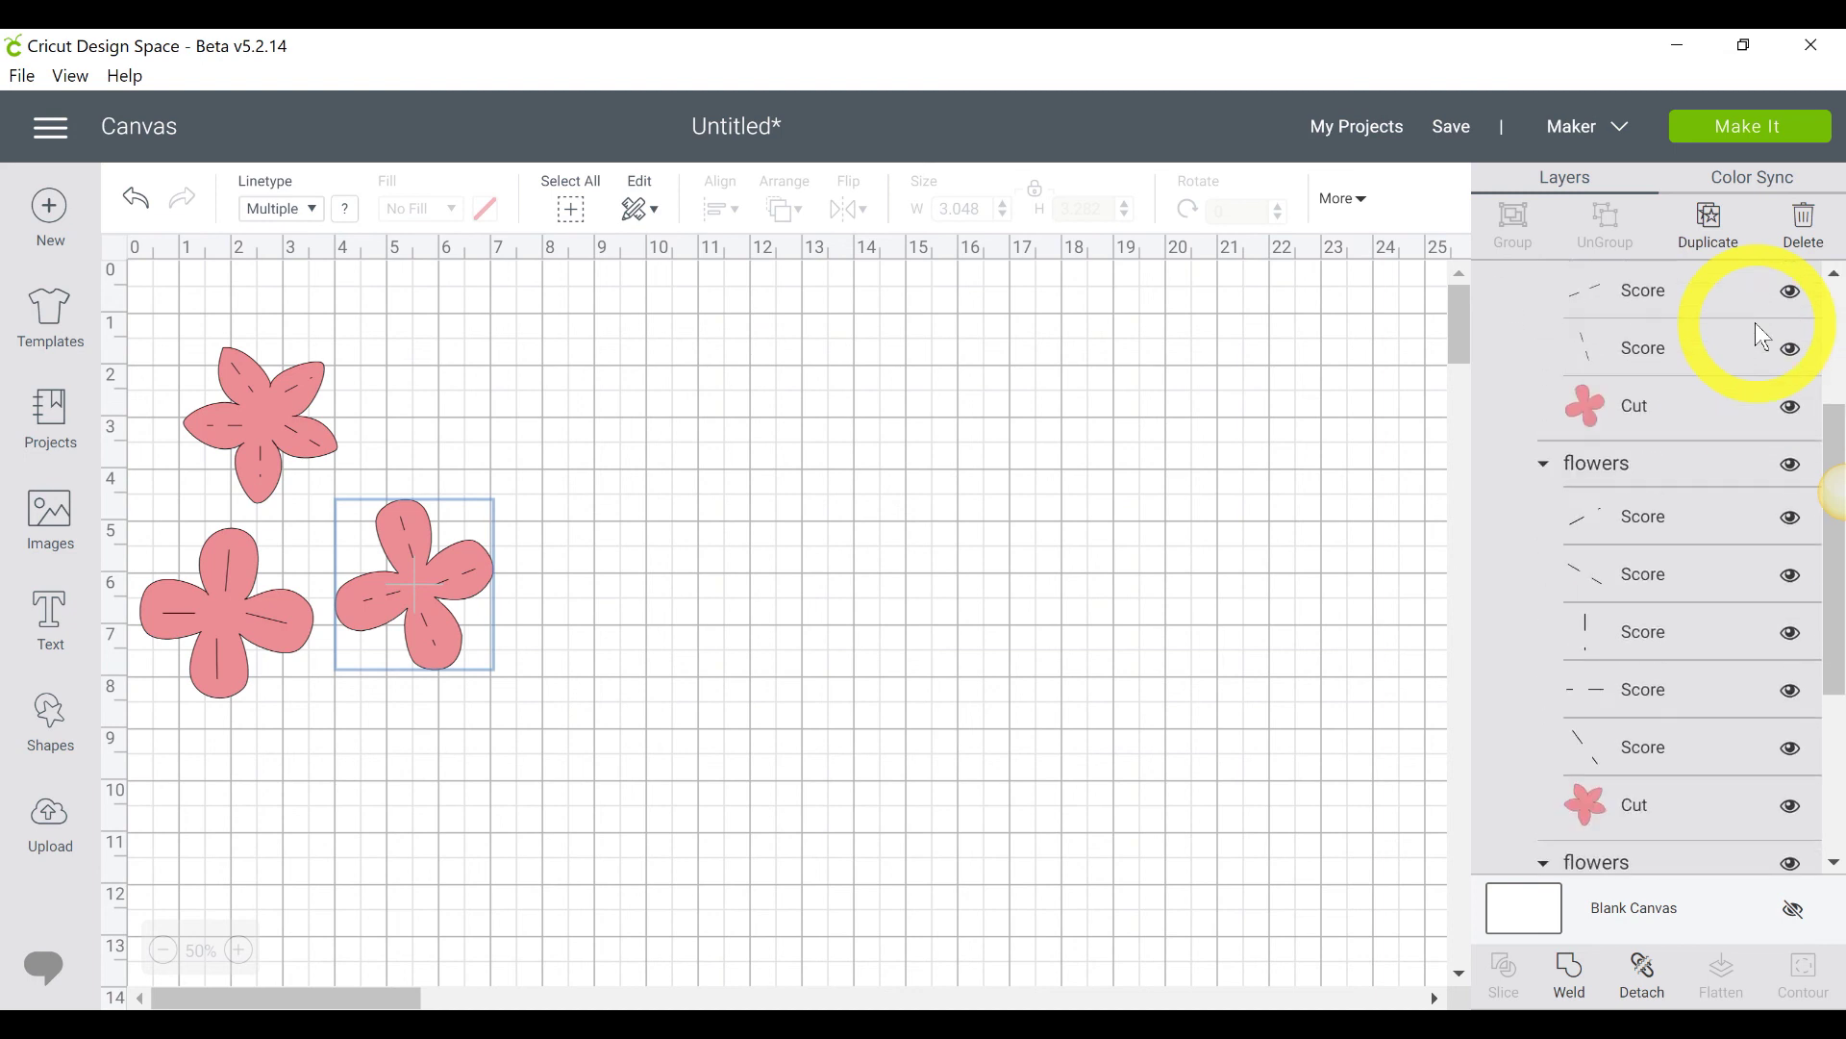
{"action": "scroll", "coordinate": [1760, 327], "scroll_direction": "up", "scroll_amount": 5}
{"action": "left_click", "coordinate": [1216, 433]}
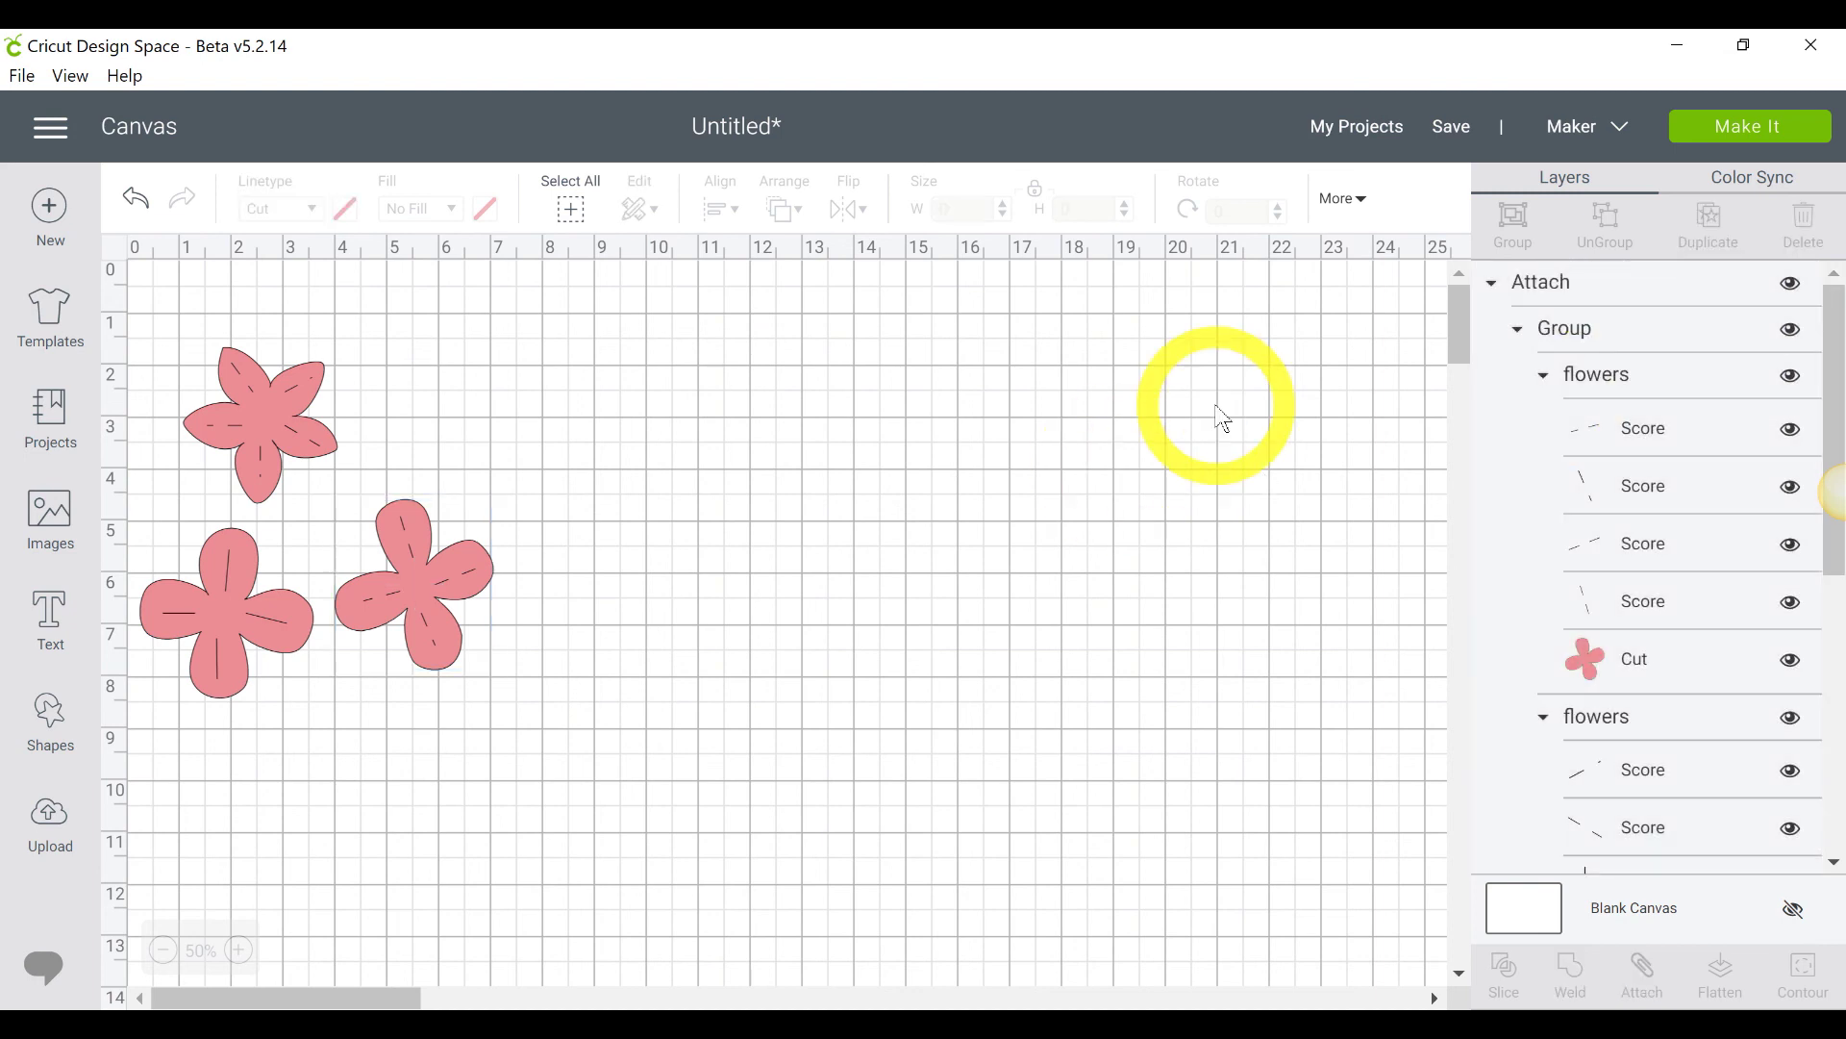
{"action": "left_click", "coordinate": [1750, 133]}
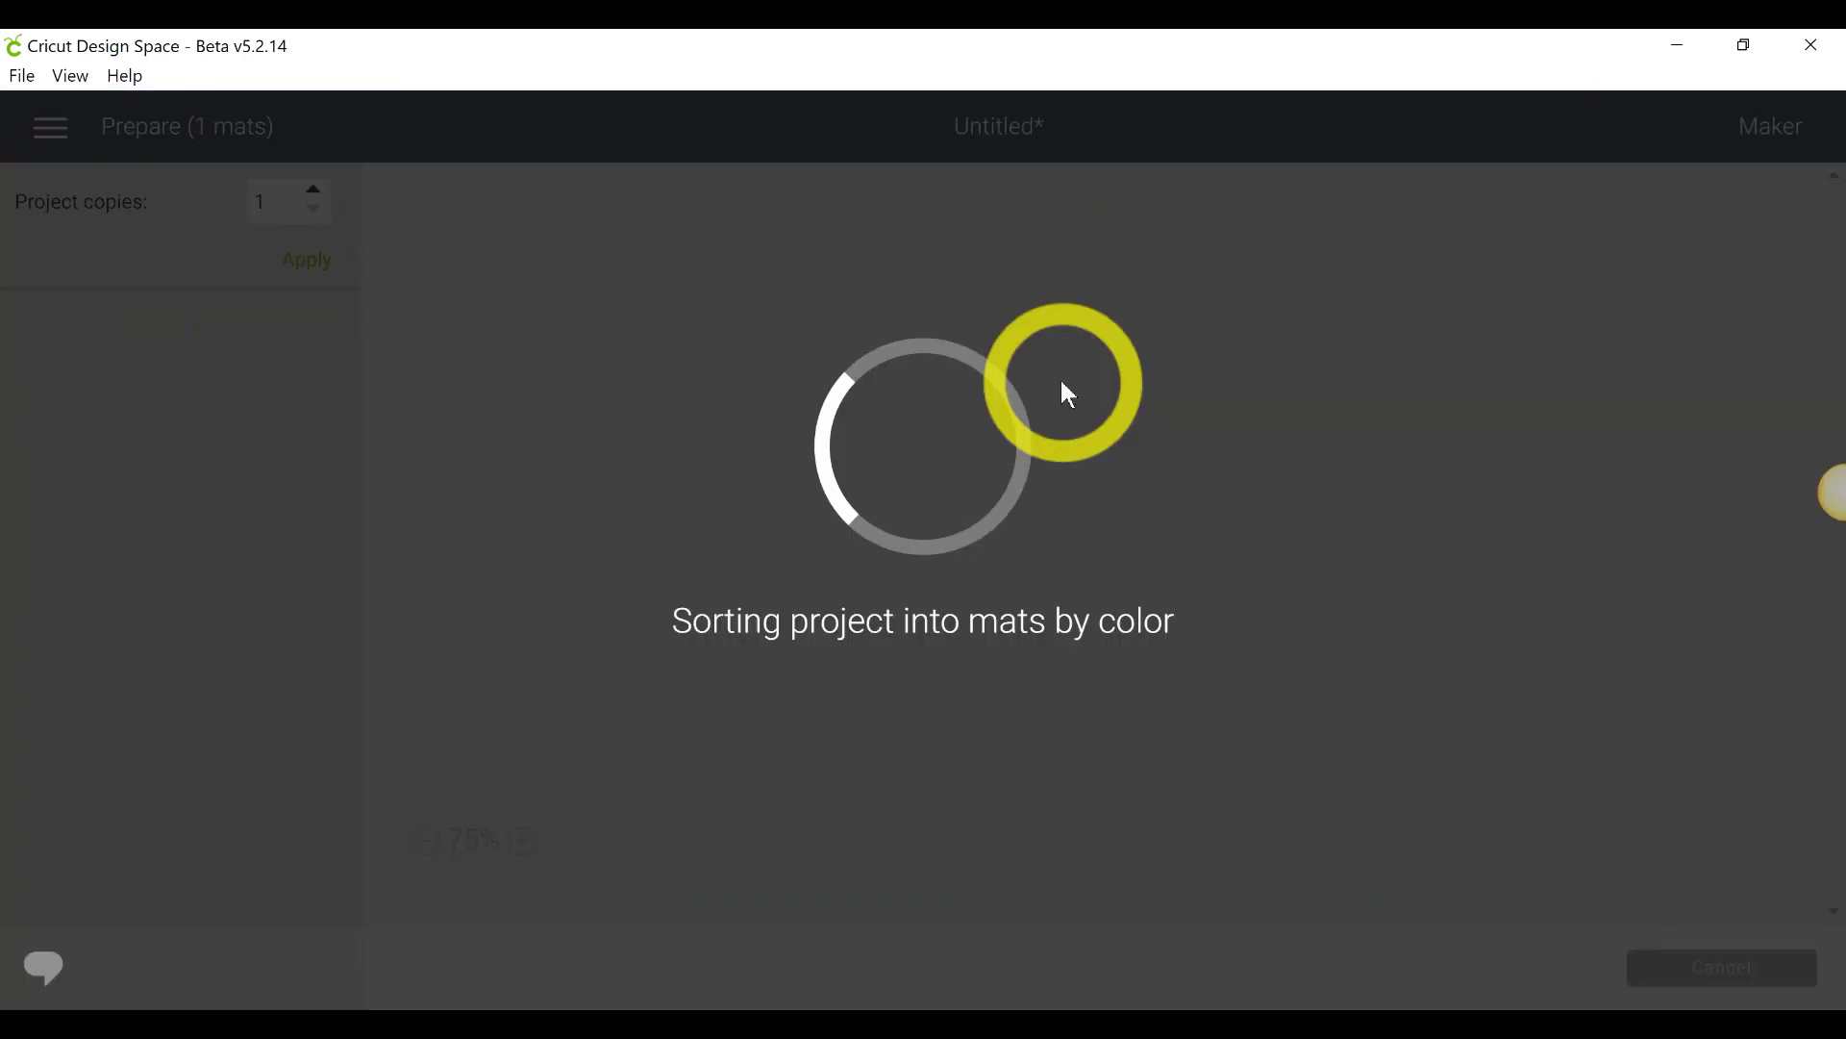